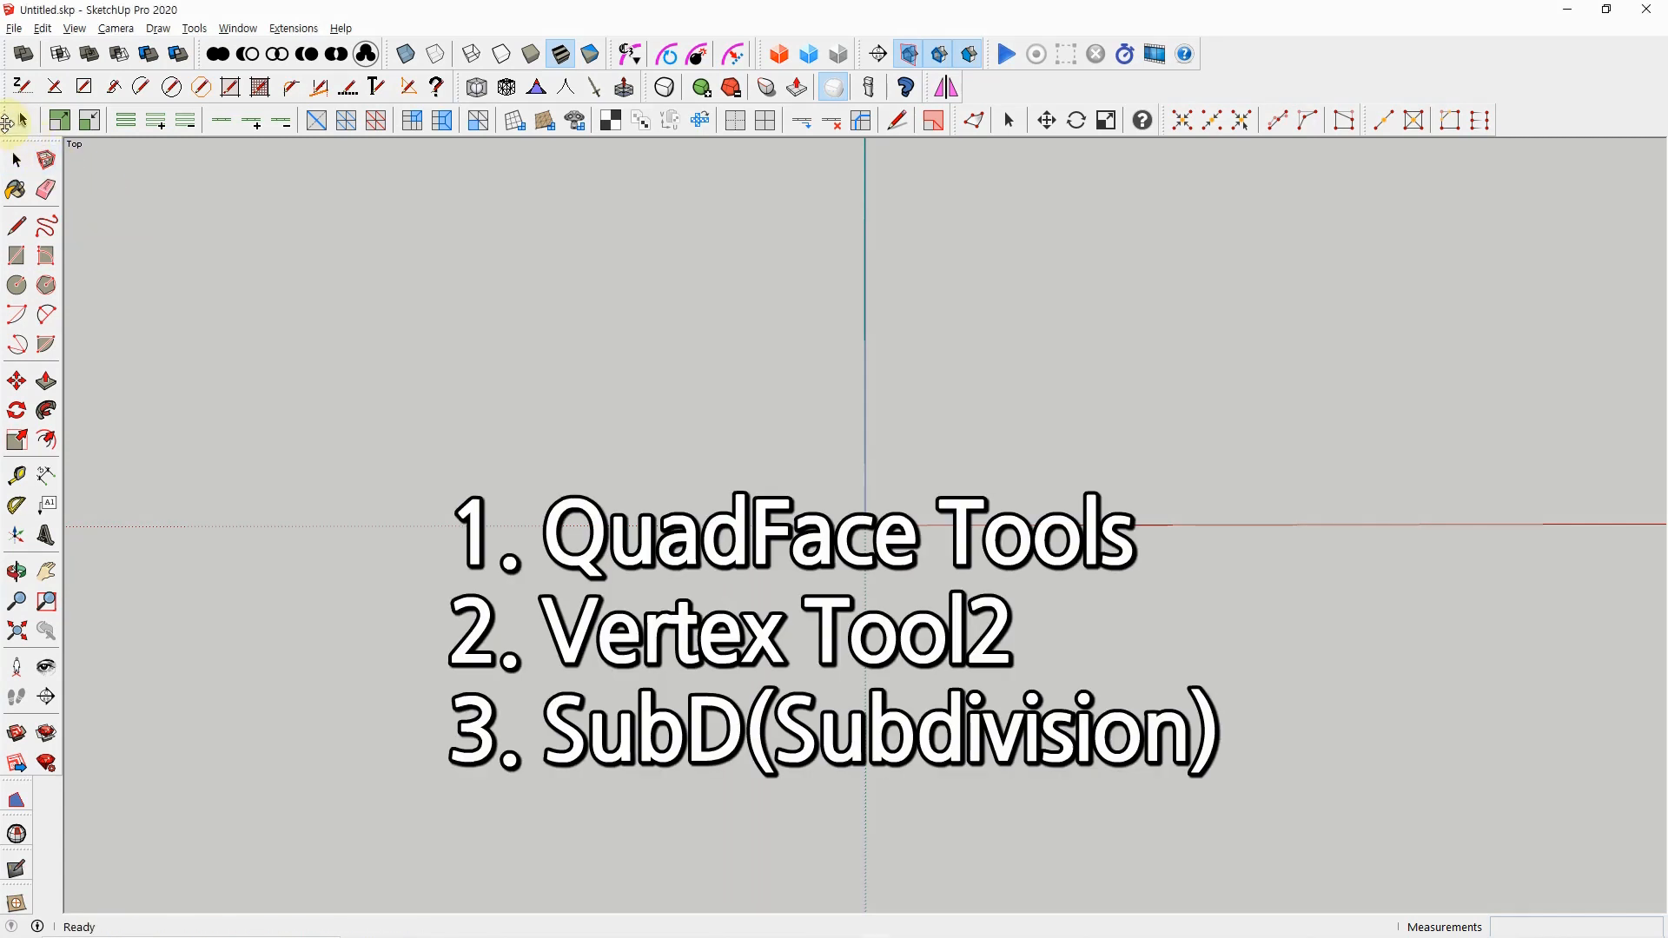
# Undock the QuadFace Tools, Vertex Tools², SUbD and Subdivide toolbars so they float over the drawing area
pyautogui.moveTo(7, 121); pyautogui.dragTo(184, 264)
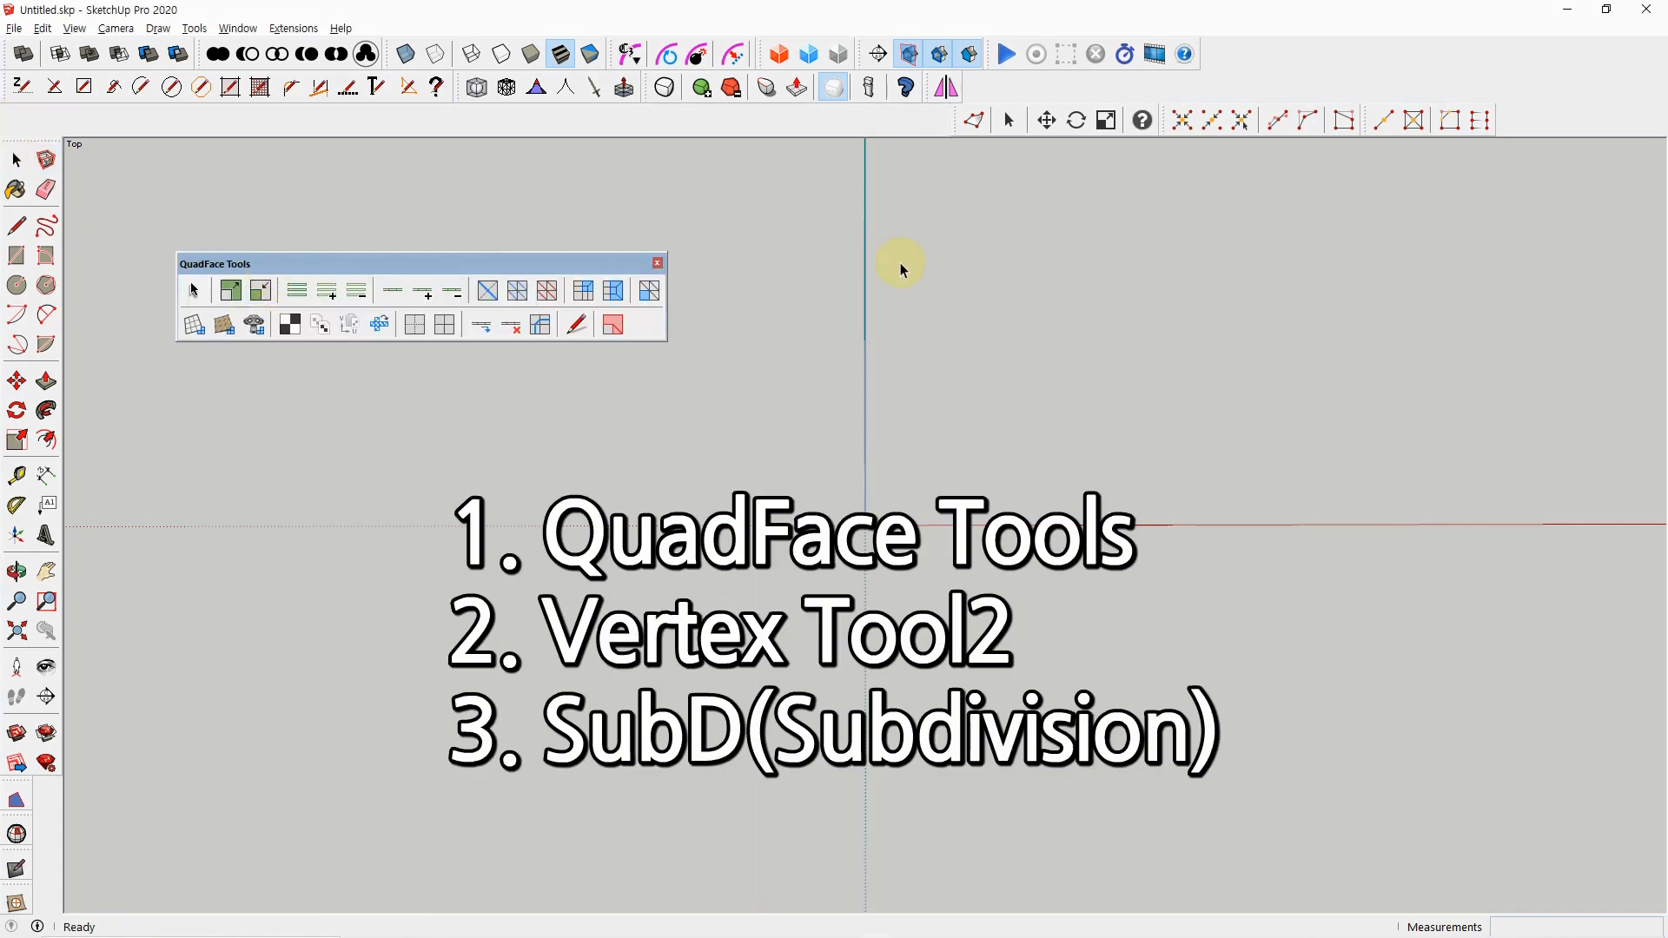
pyautogui.moveTo(961, 123); pyautogui.dragTo(1017, 291)
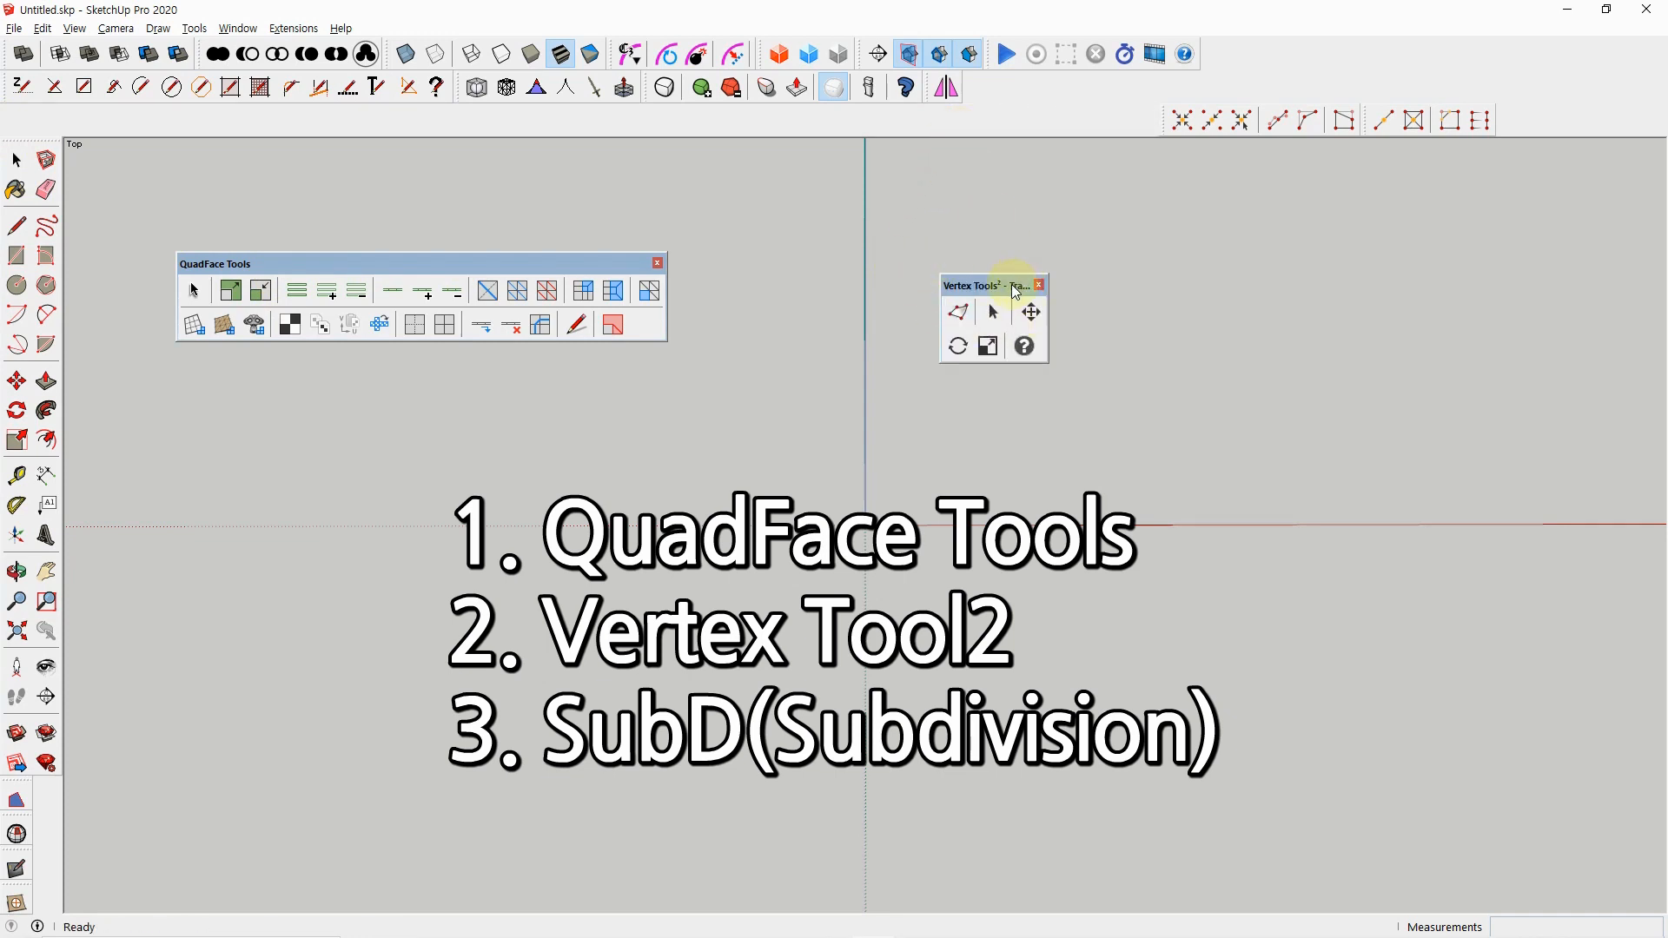
pyautogui.moveTo(646, 93); pyautogui.dragTo(782, 375)
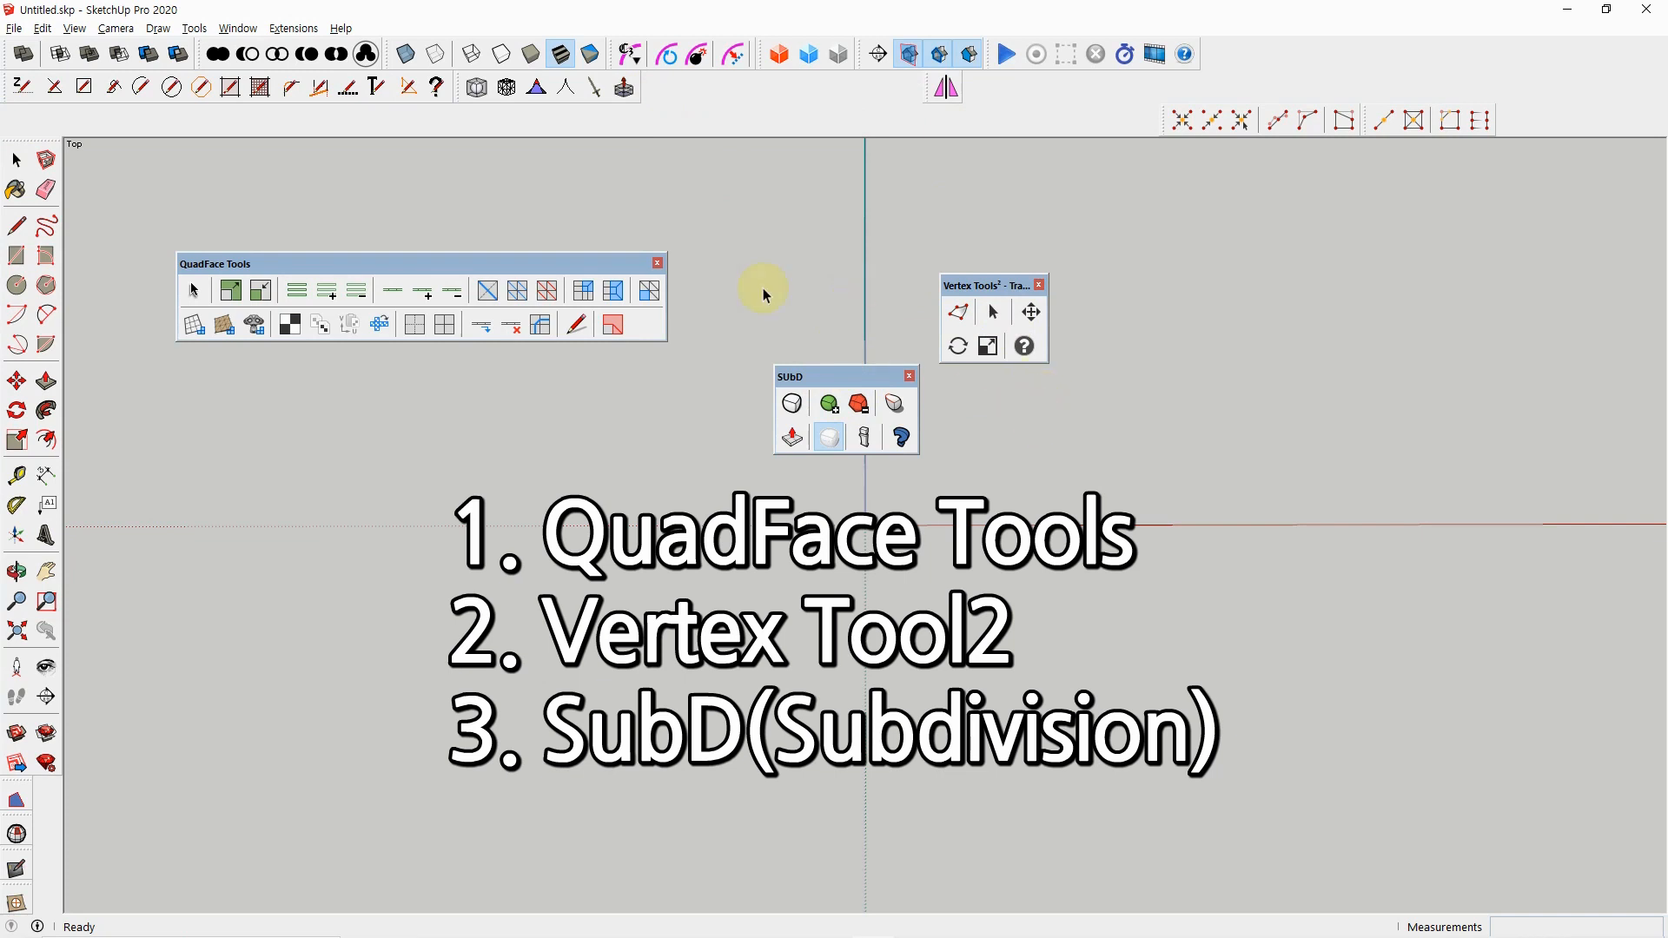
pyautogui.moveTo(461, 92); pyautogui.dragTo(630, 482)
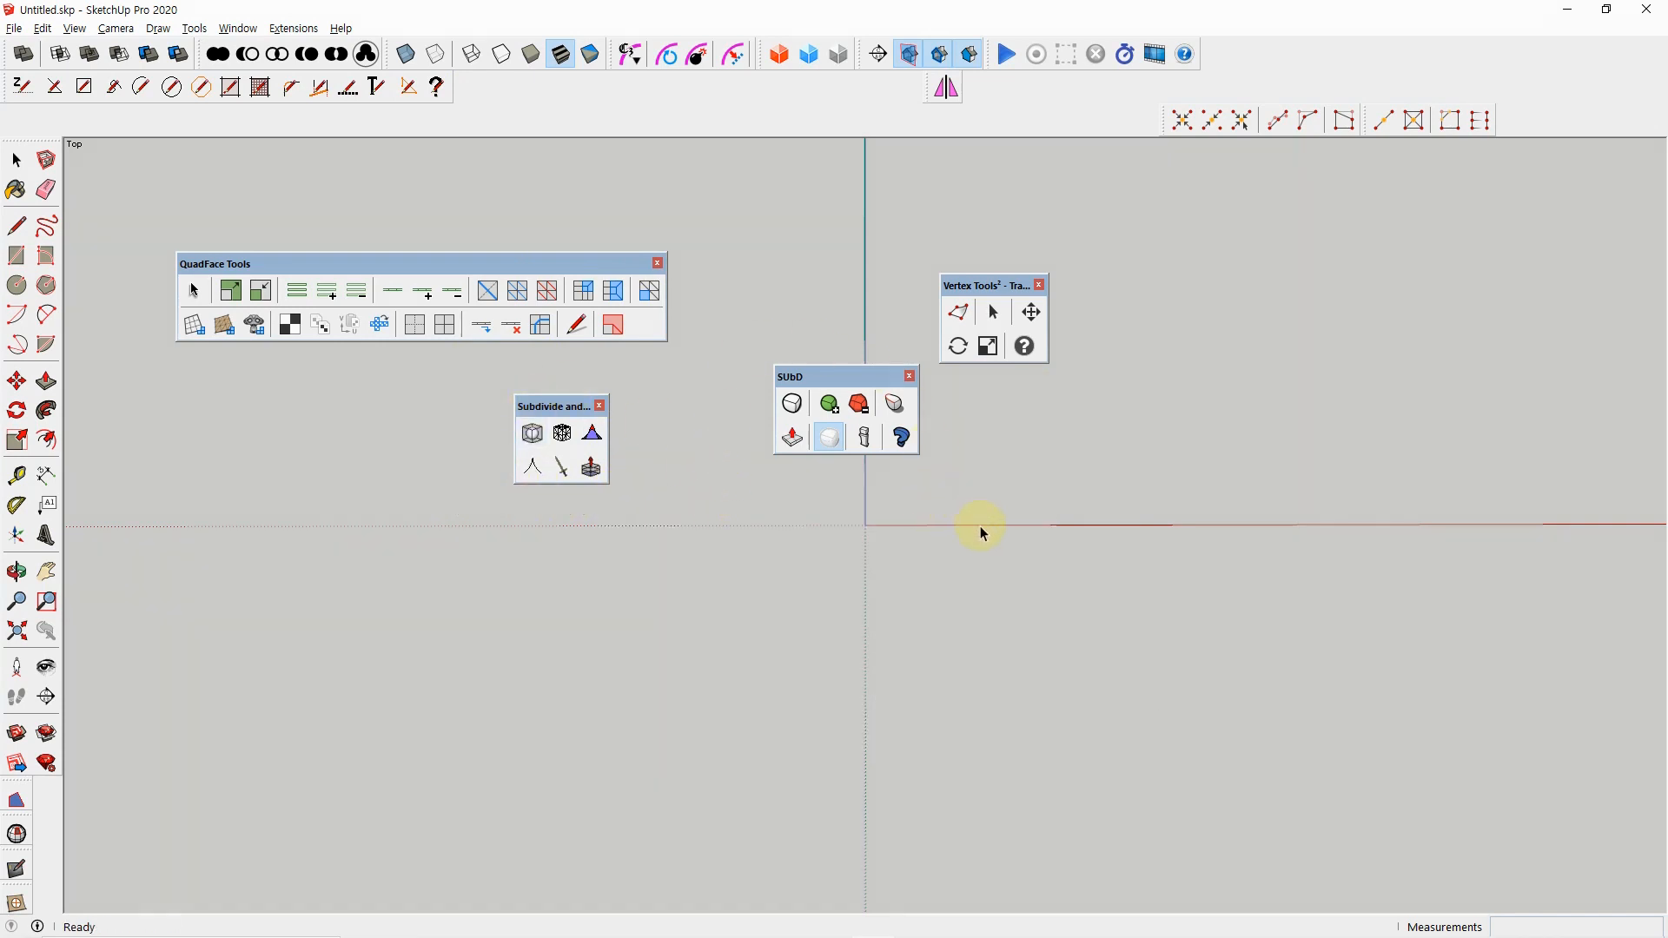
# Dock the four floating toolbars, Subdivide, QuadFace Tools, SUbD and Vertex Tools², back in their places
pyautogui.doubleClick(561, 406)
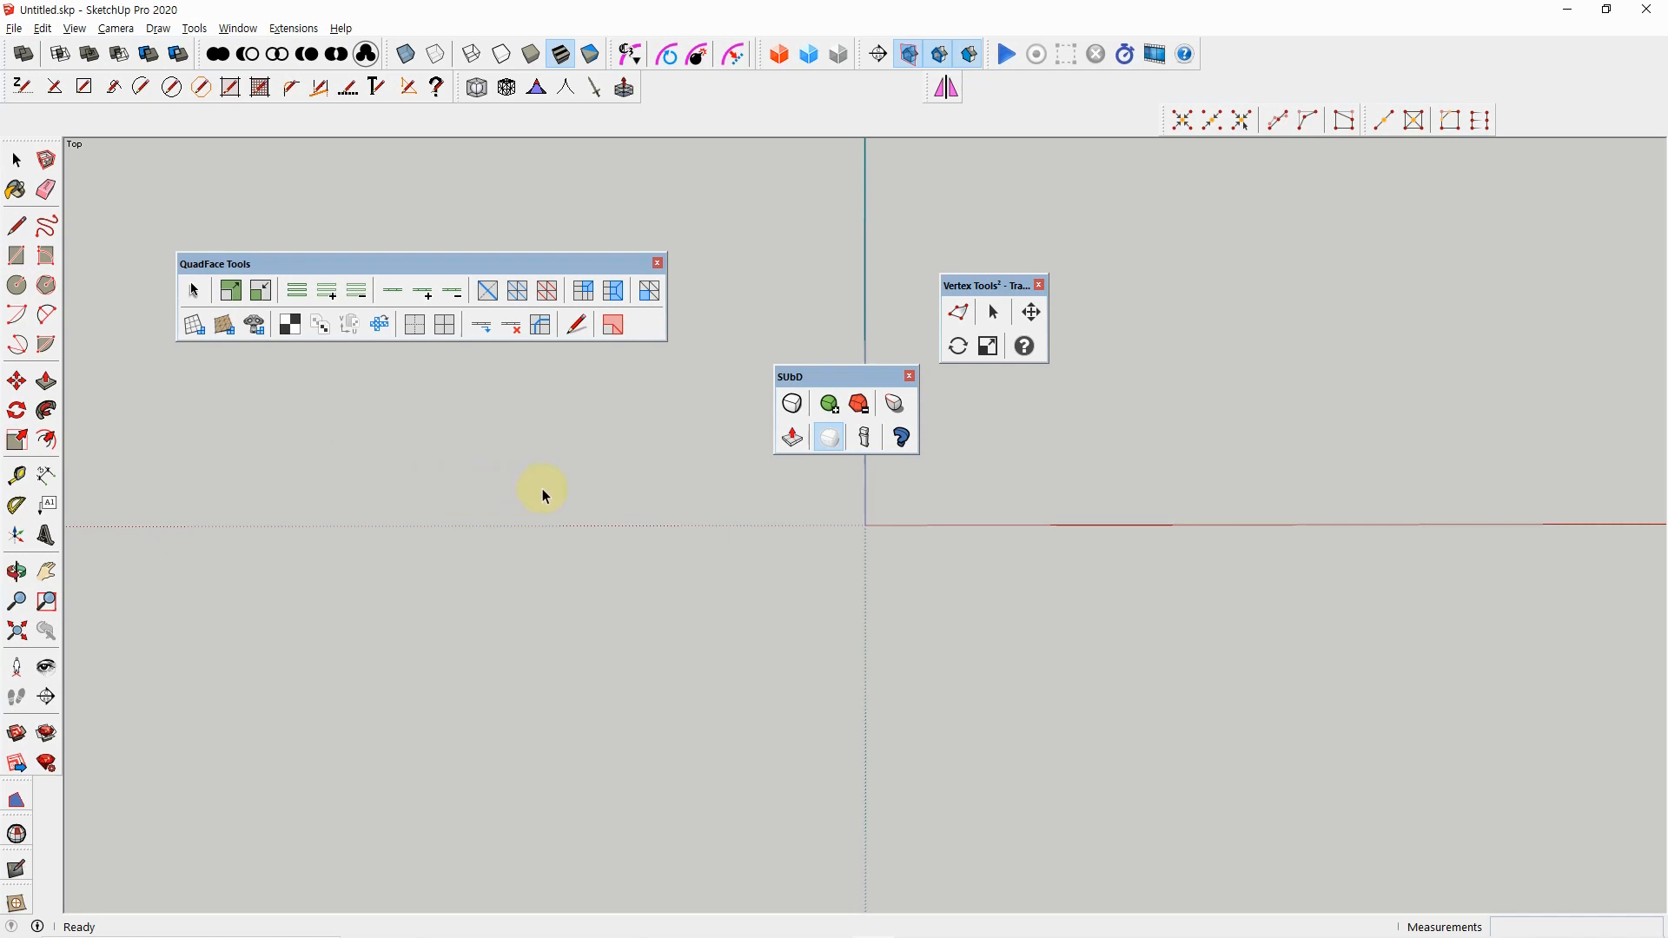
pyautogui.doubleClick(546, 266)
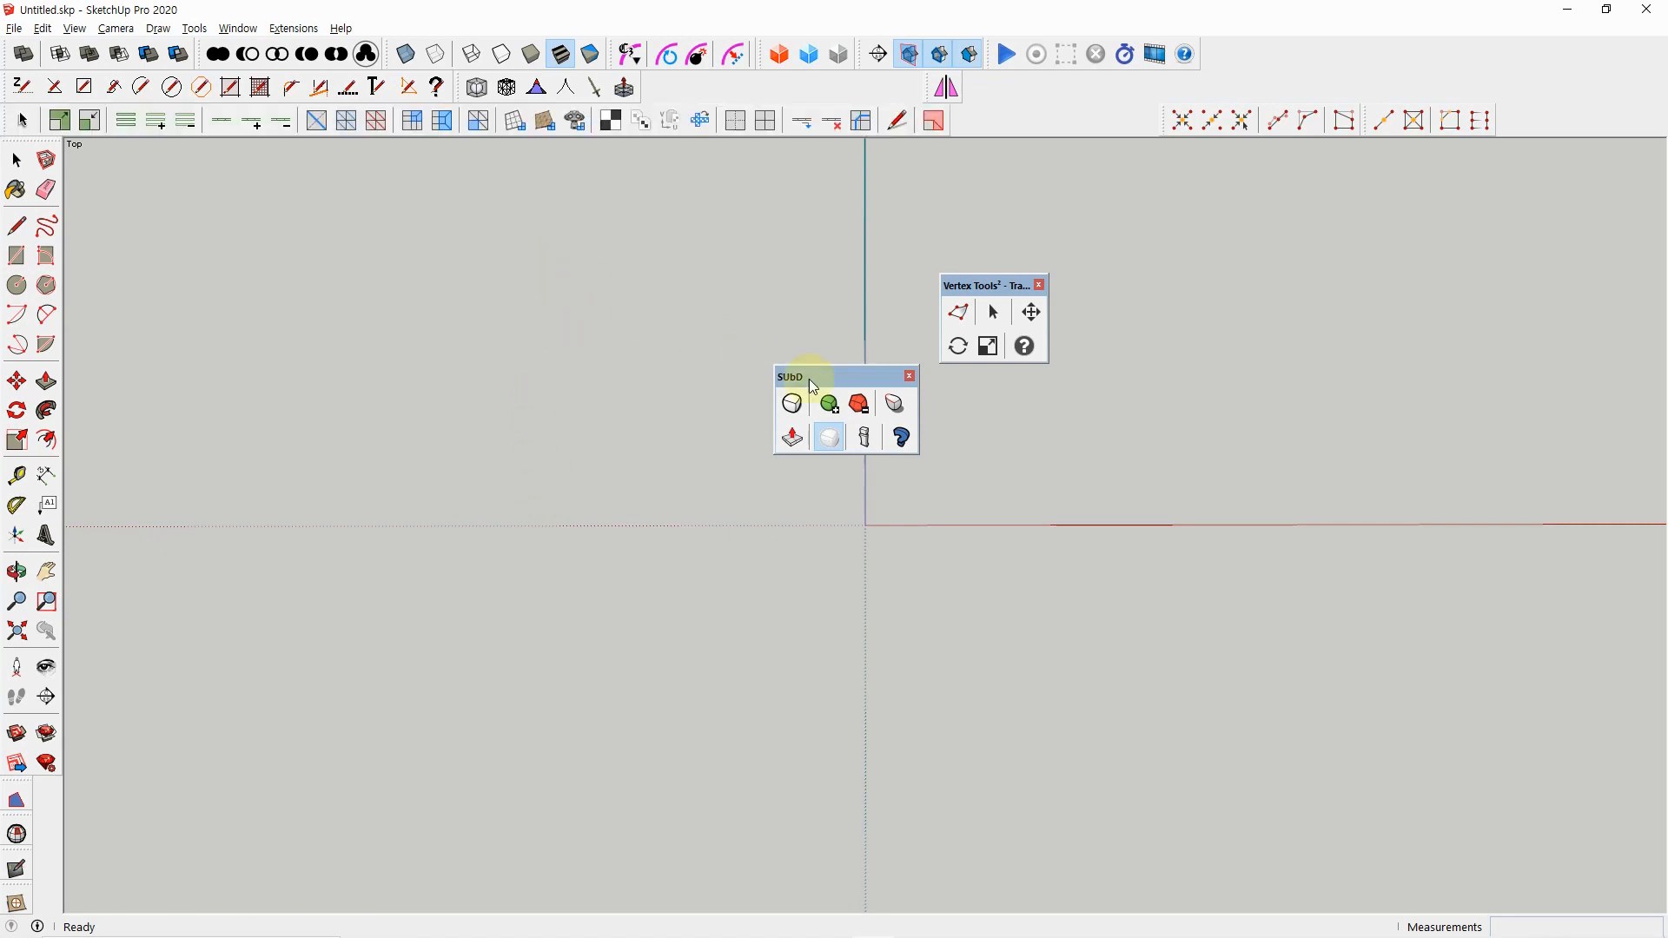
pyautogui.doubleClick(864, 378)
pyautogui.doubleClick(999, 286)
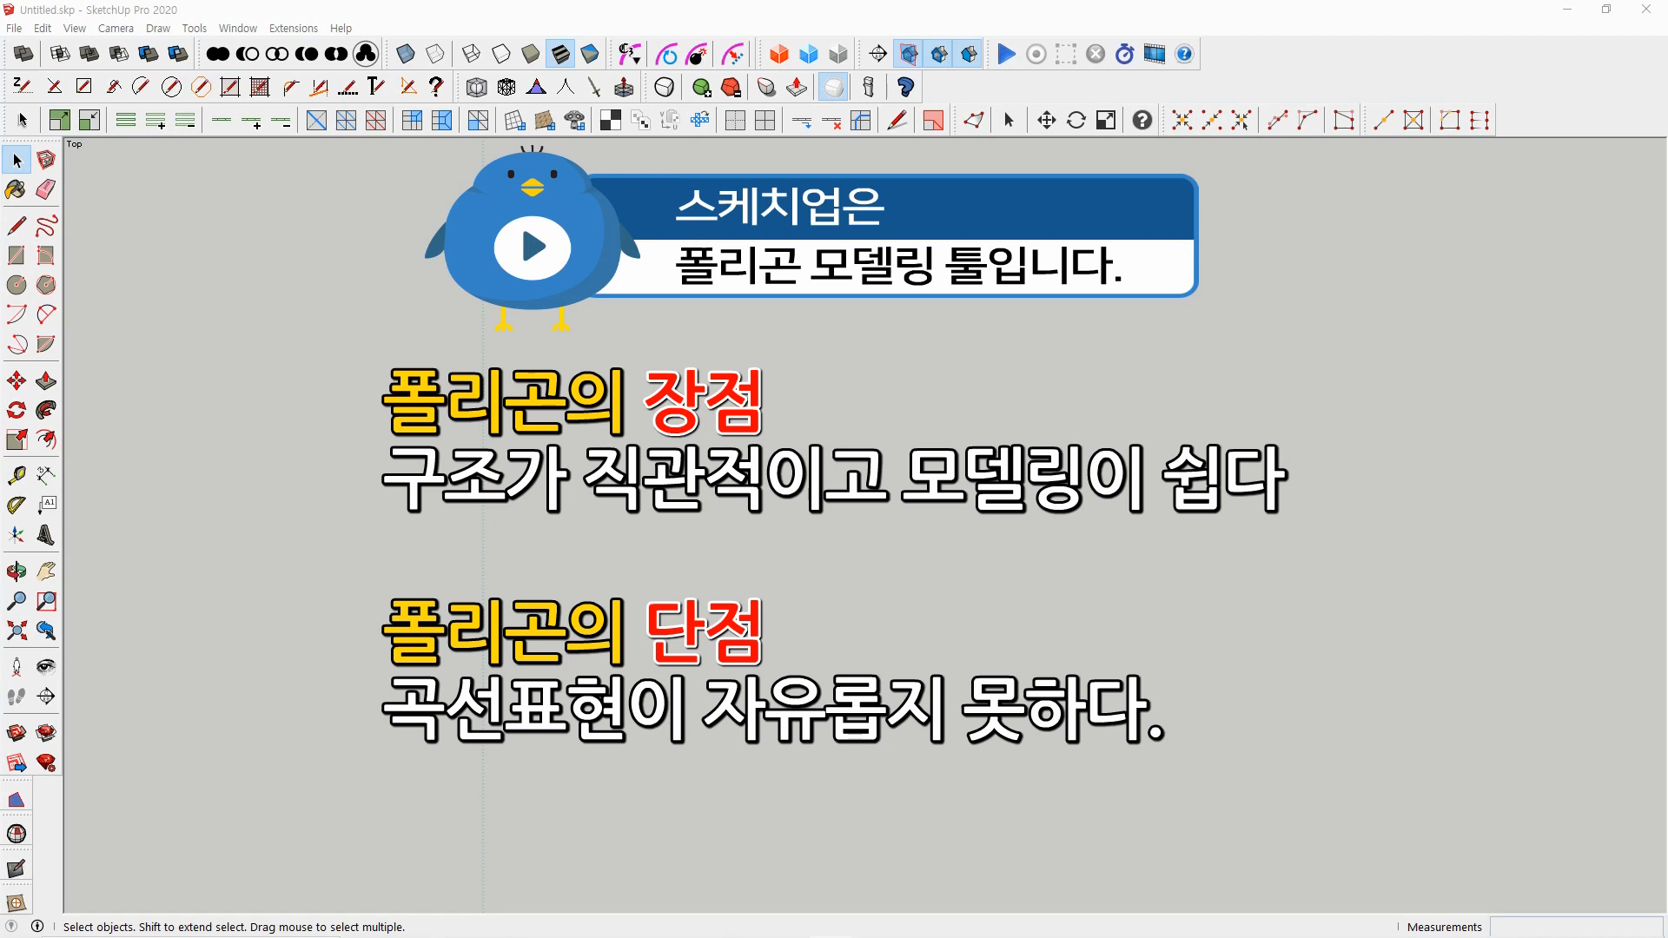
# Float the SUbD toolbar and the QuadFace Tools toolbar one after the other, docking each one again
pyautogui.press('alt')
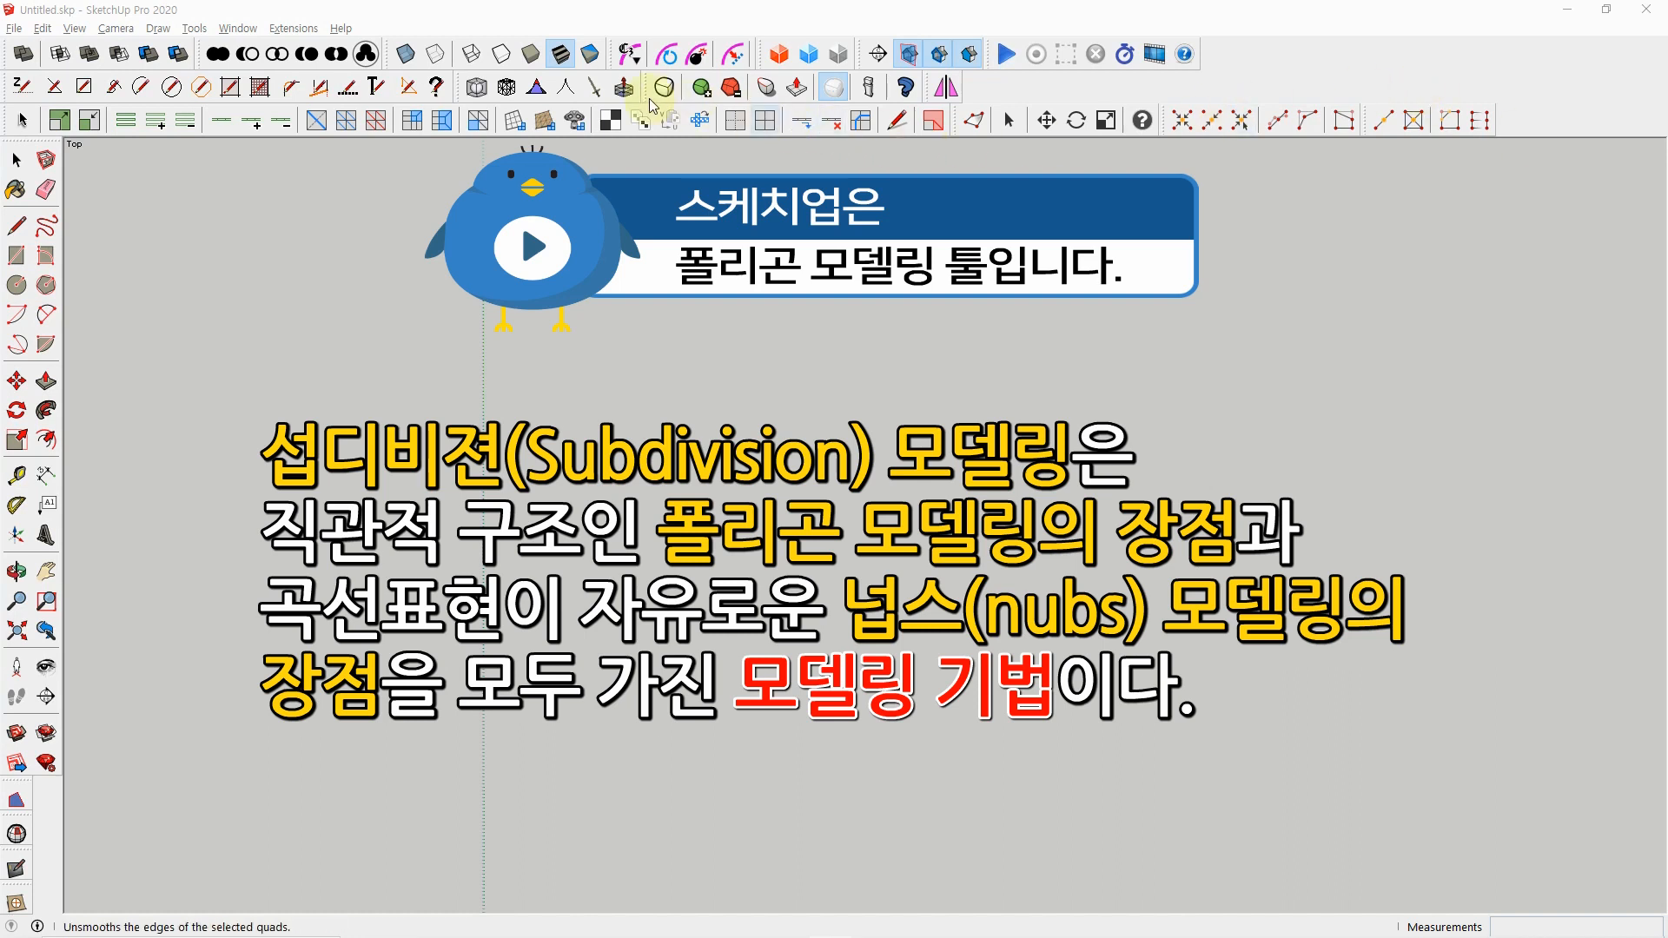
pyautogui.moveTo(651, 90); pyautogui.dragTo(964, 415)
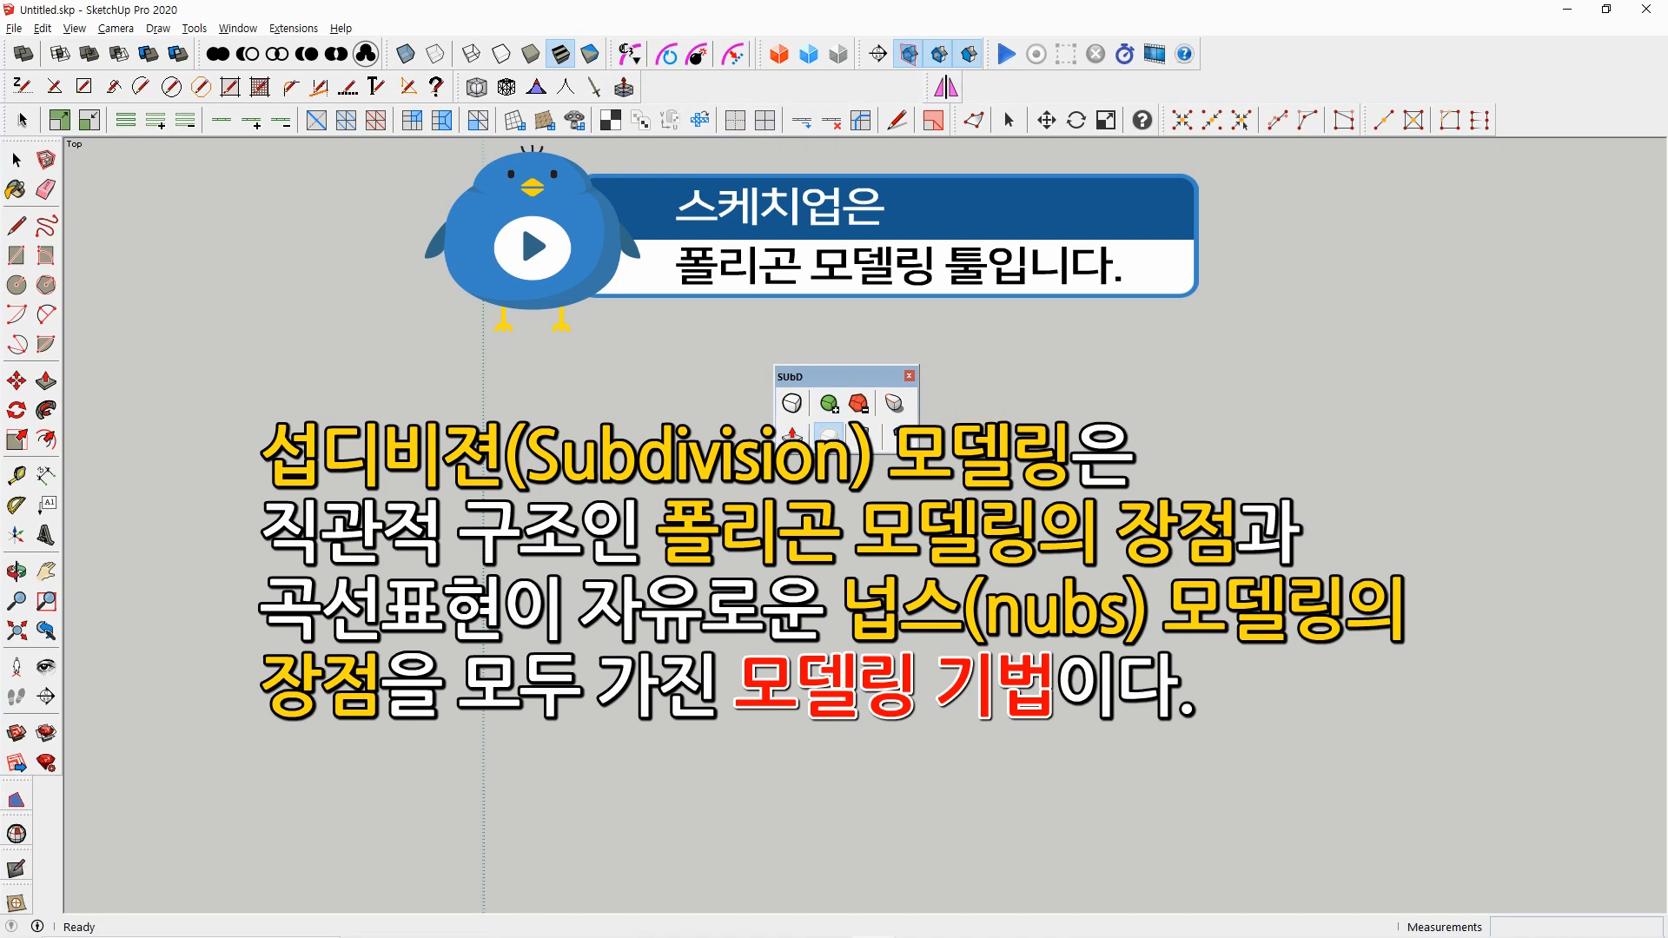
pyautogui.press('space')
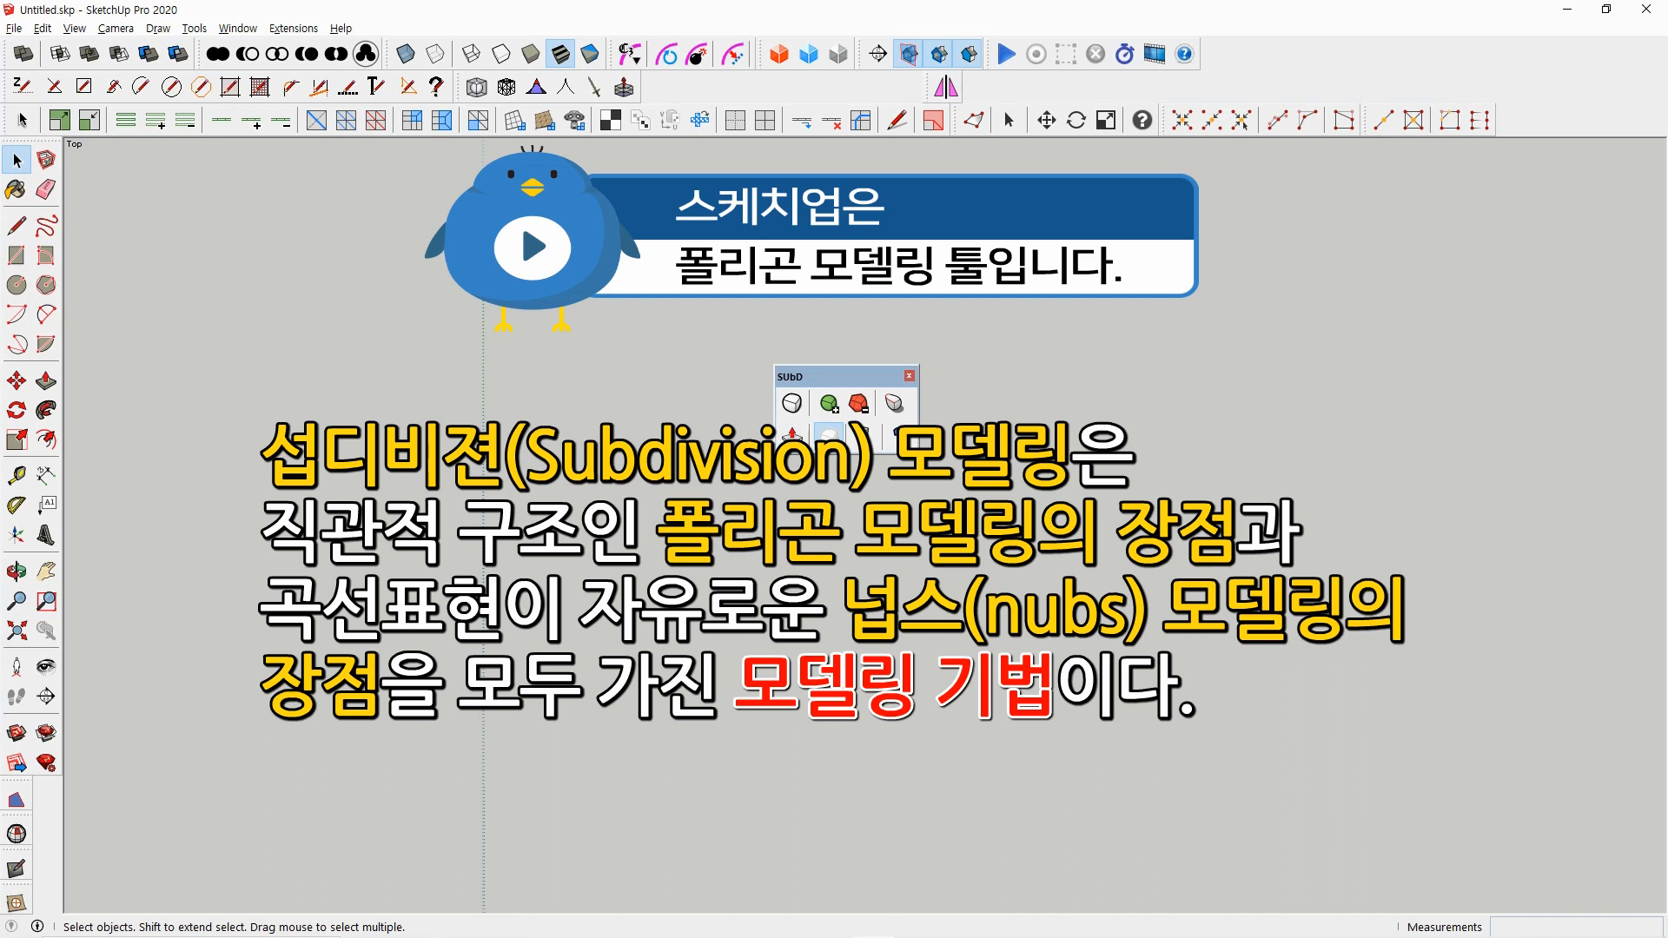
pyautogui.doubleClick(854, 379)
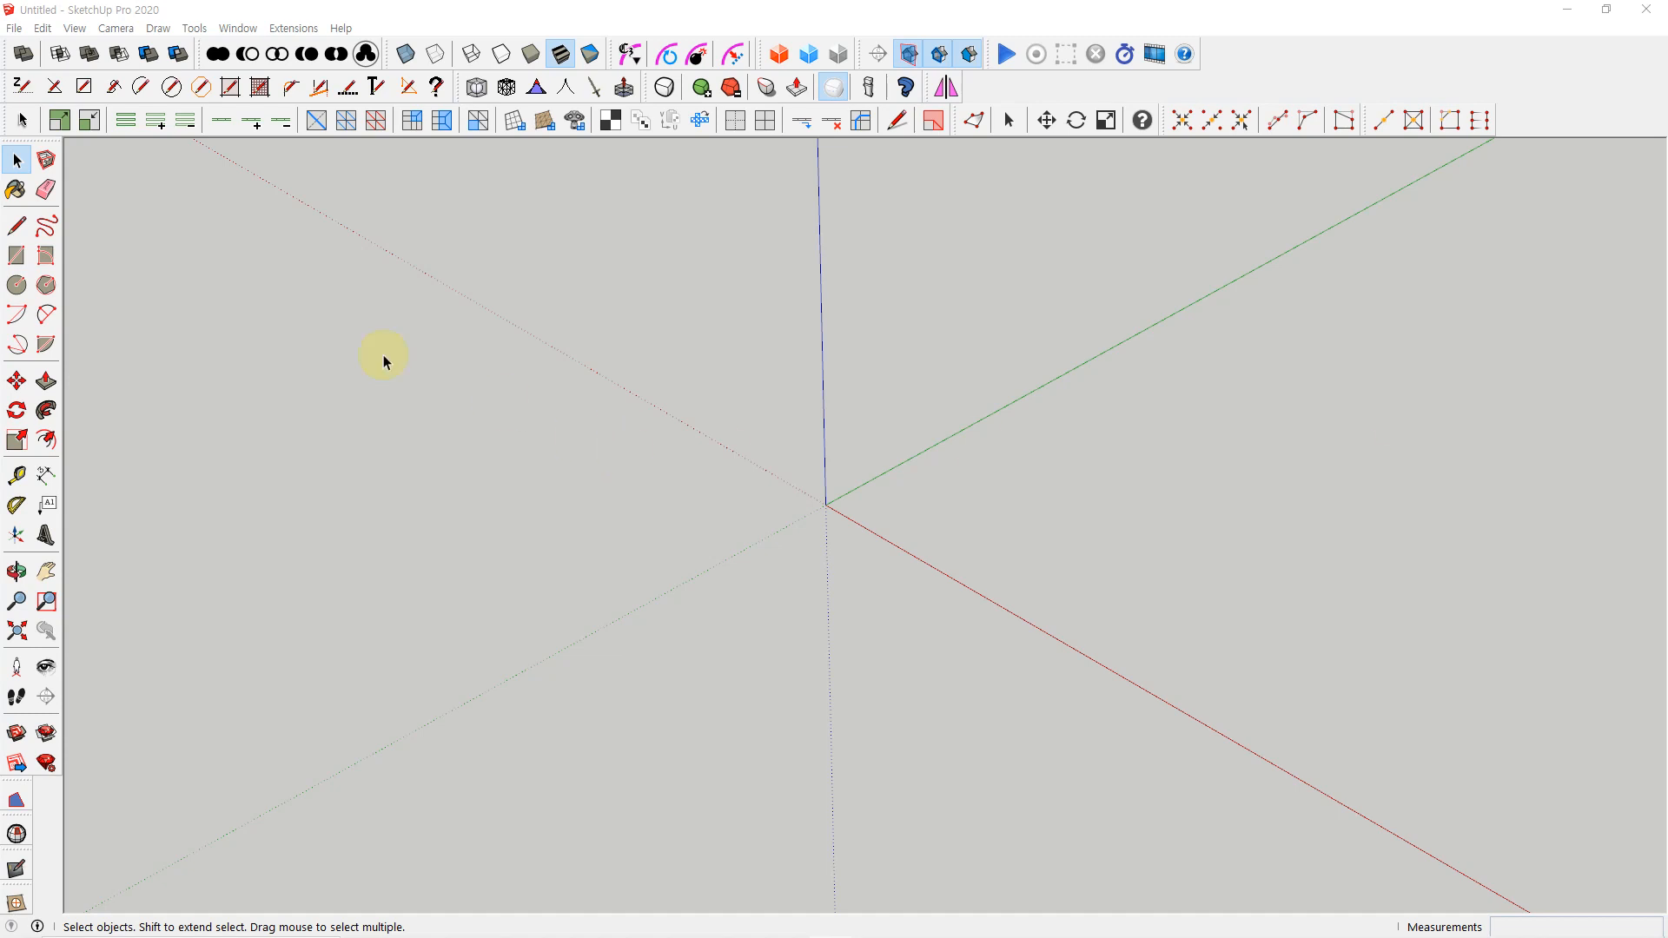
pyautogui.doubleClick(4, 122)
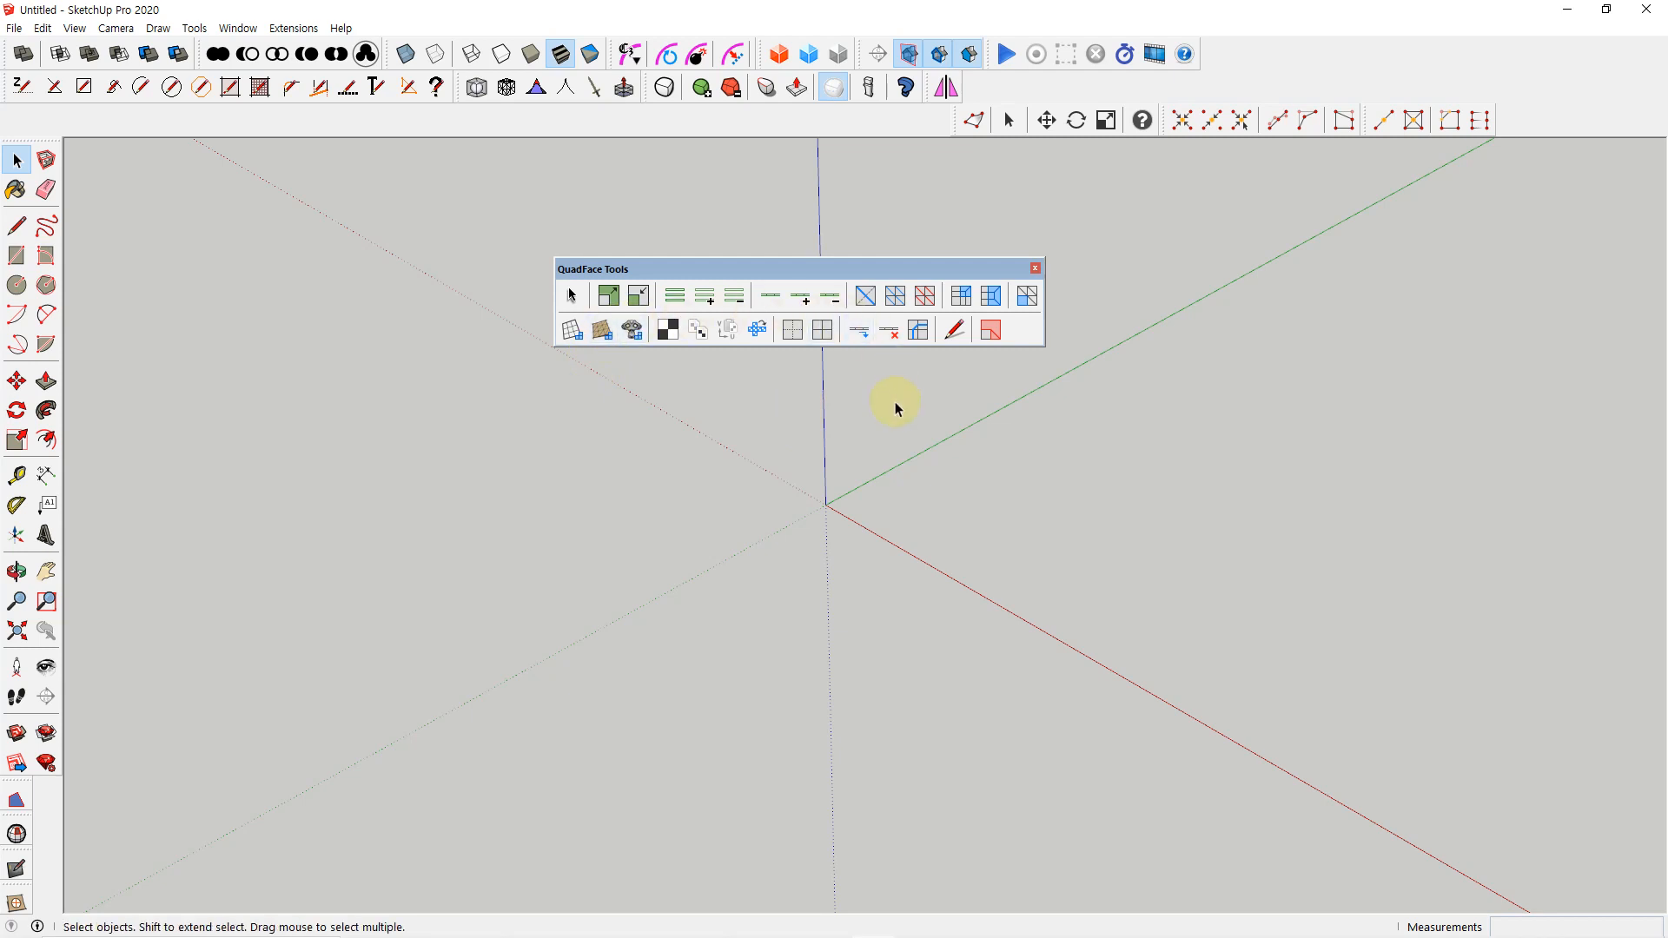
pyautogui.doubleClick(825, 270)
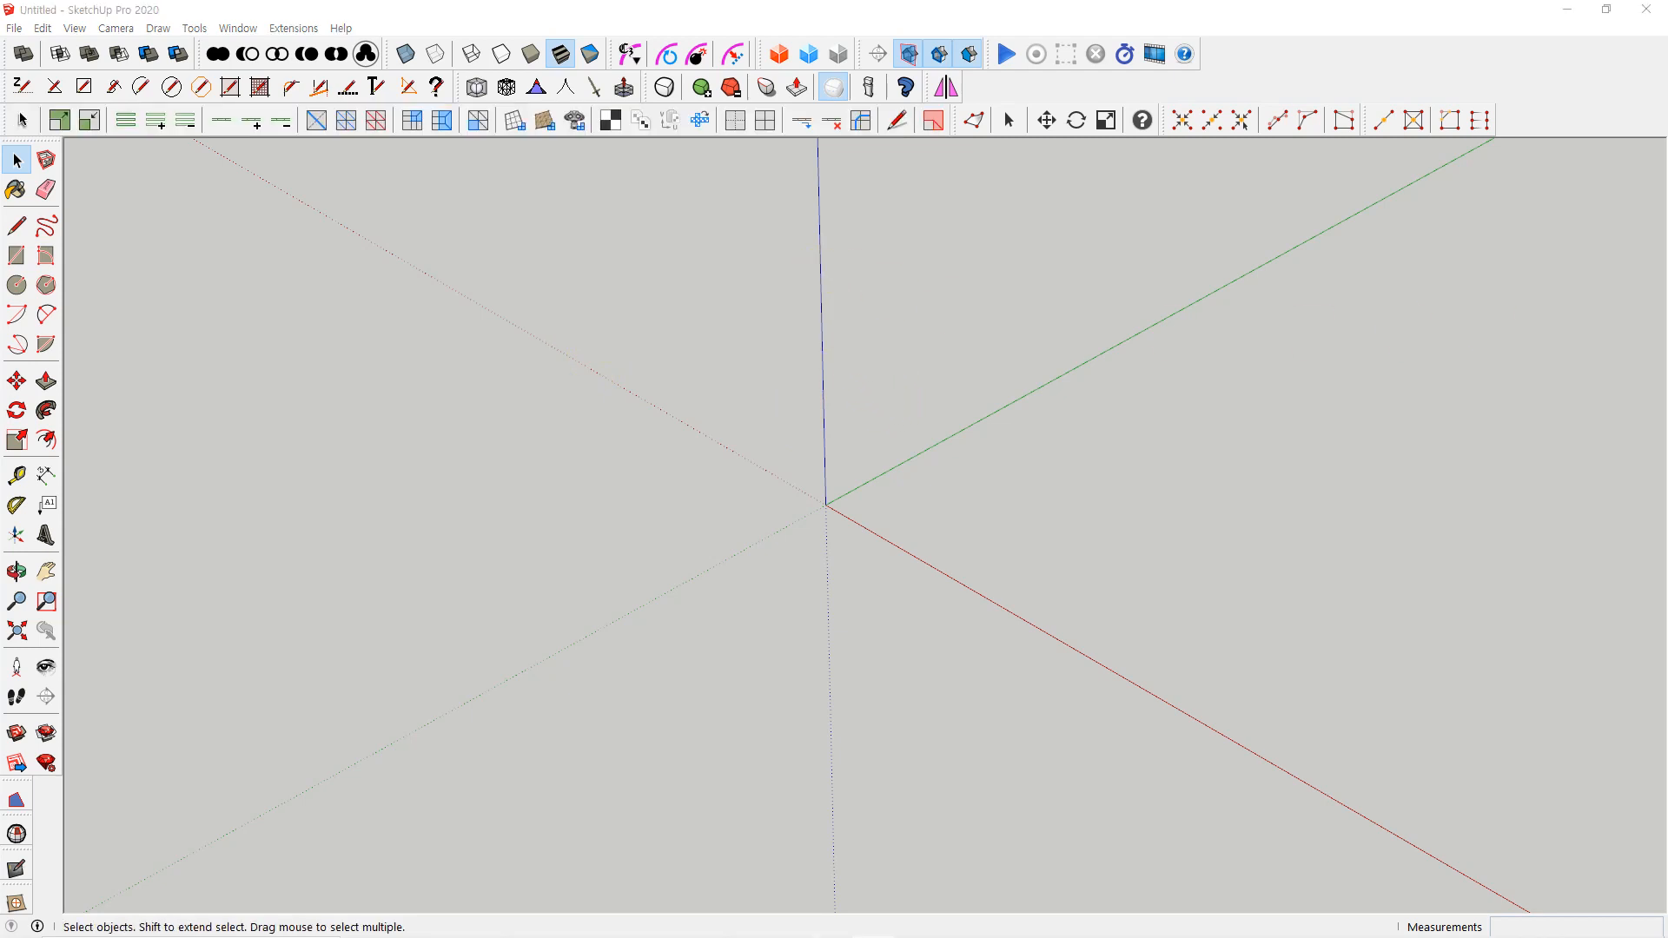
# Open the Extension Warehouse and search it for "quadface tools" using the suggested term
pyautogui.click(1184, 423)
pyautogui.click(237, 28)
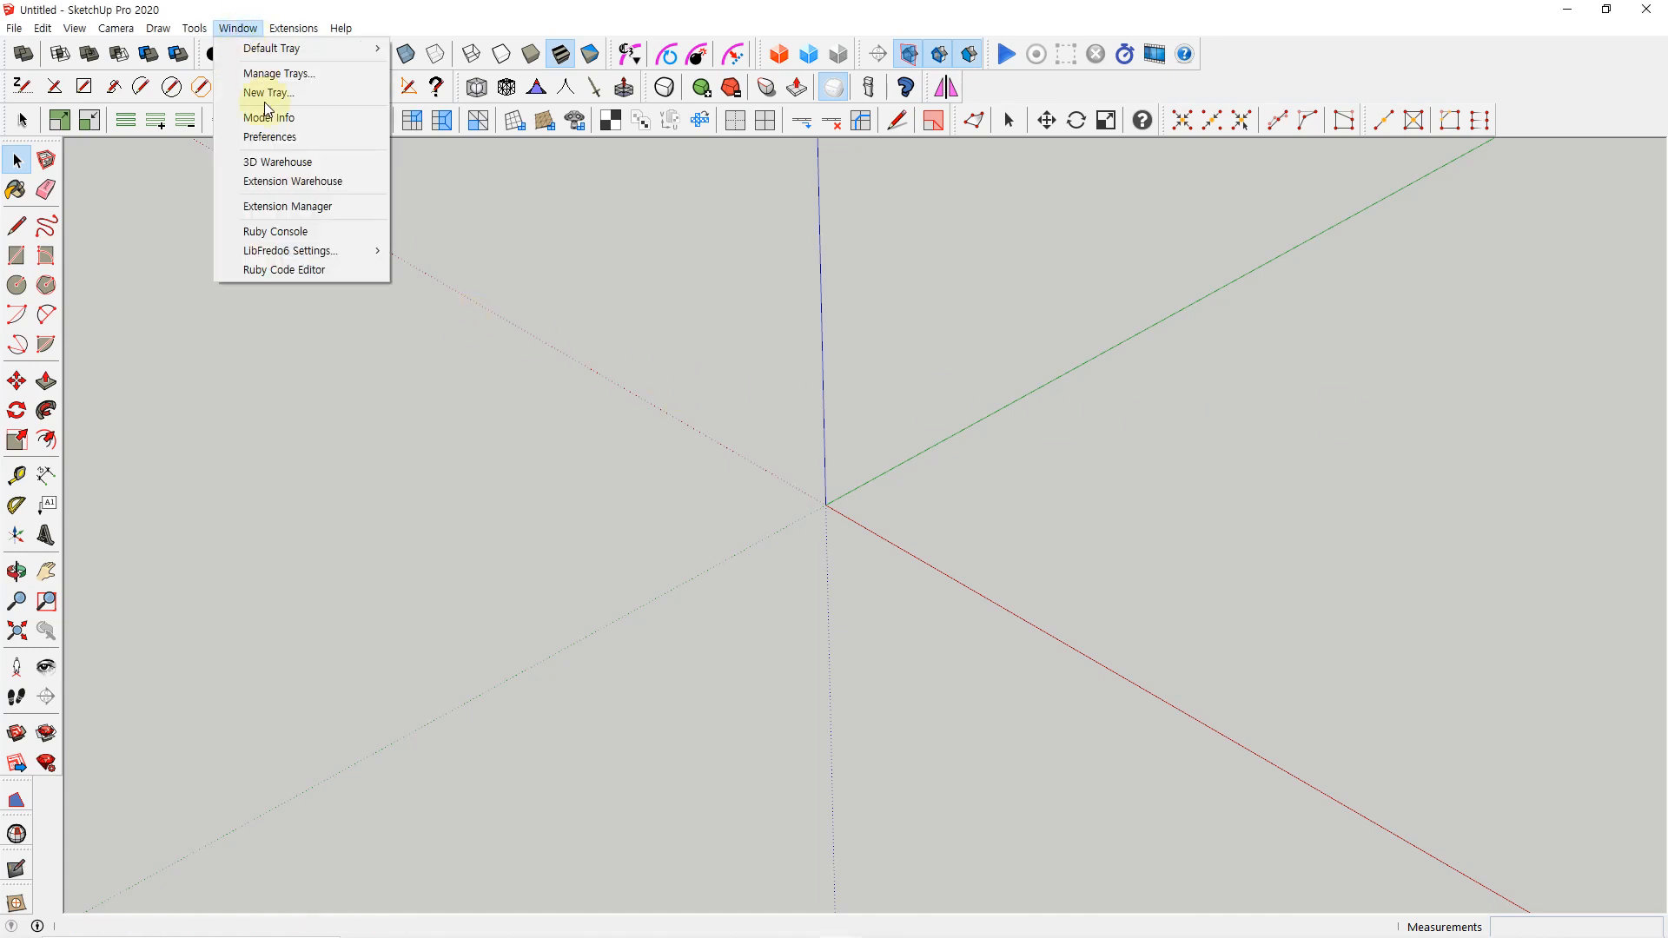
pyautogui.click(306, 184)
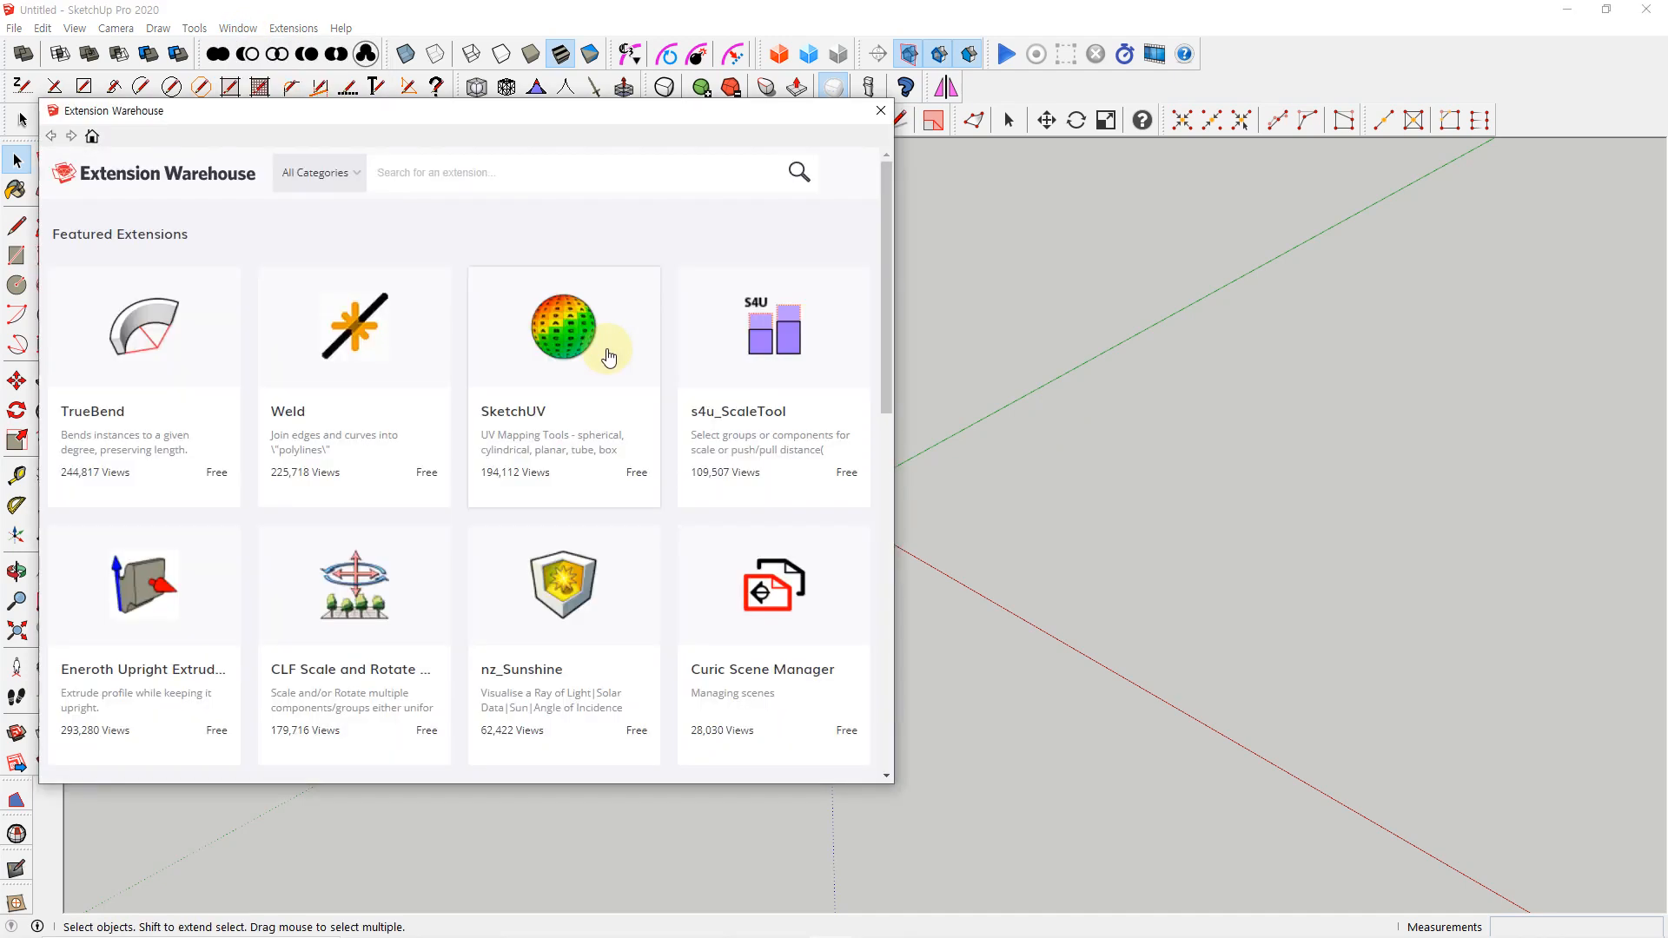
pyautogui.click(515, 173)
pyautogui.write('q')
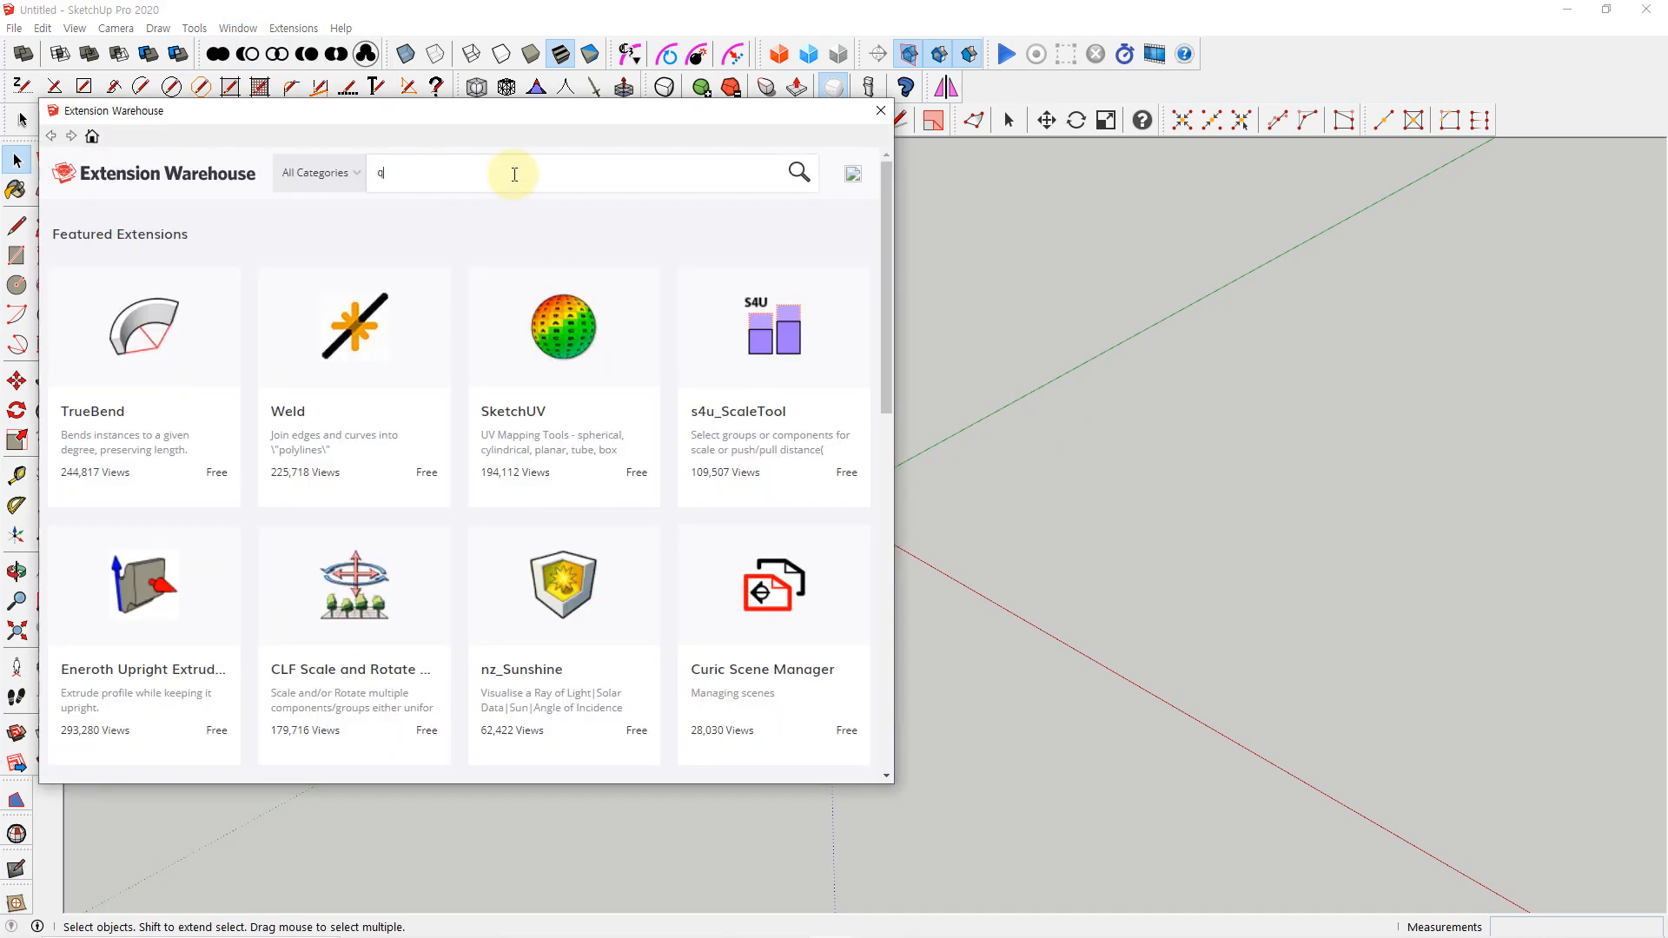
pyautogui.write('uadf')
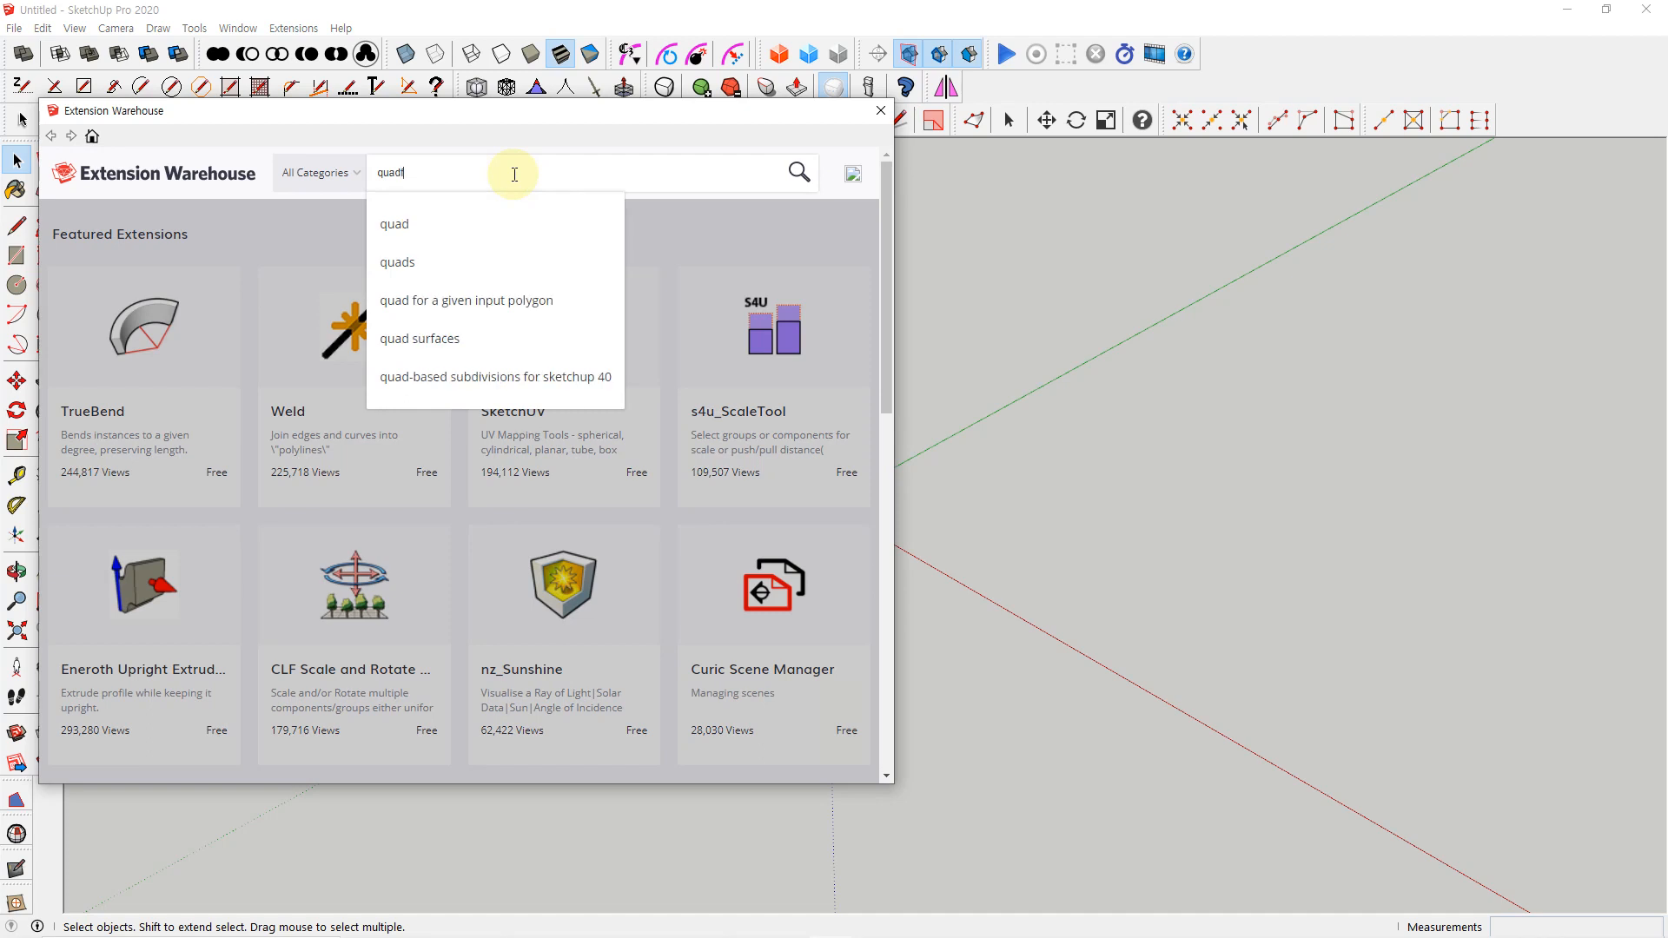
pyautogui.write('ace')
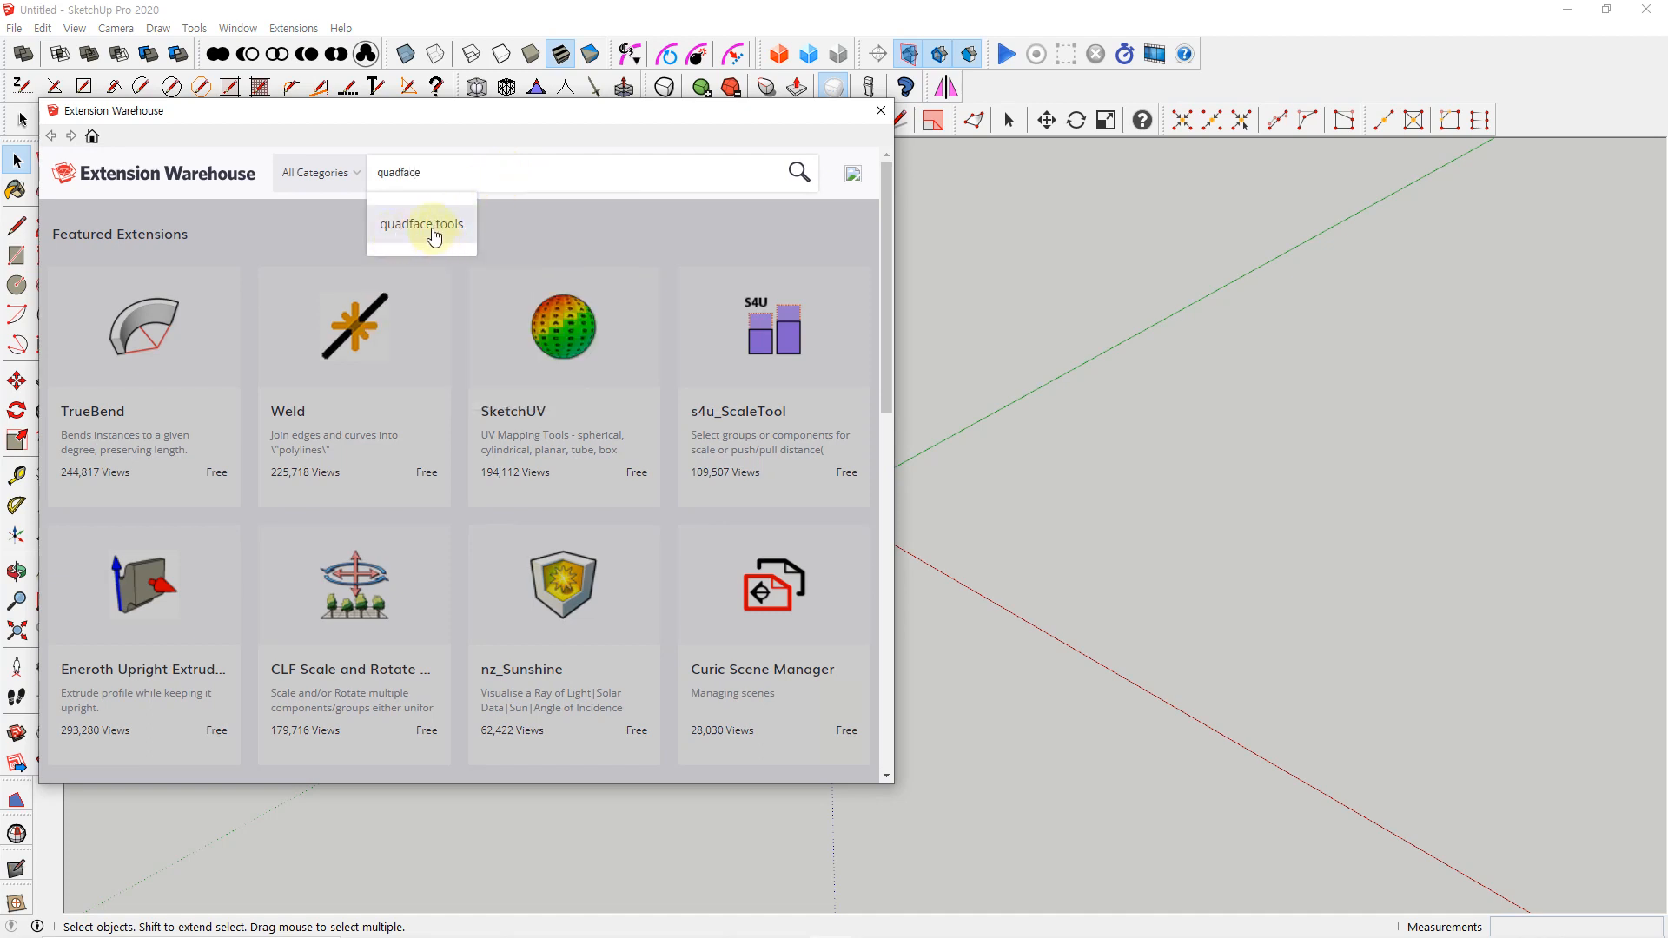
pyautogui.click(432, 228)
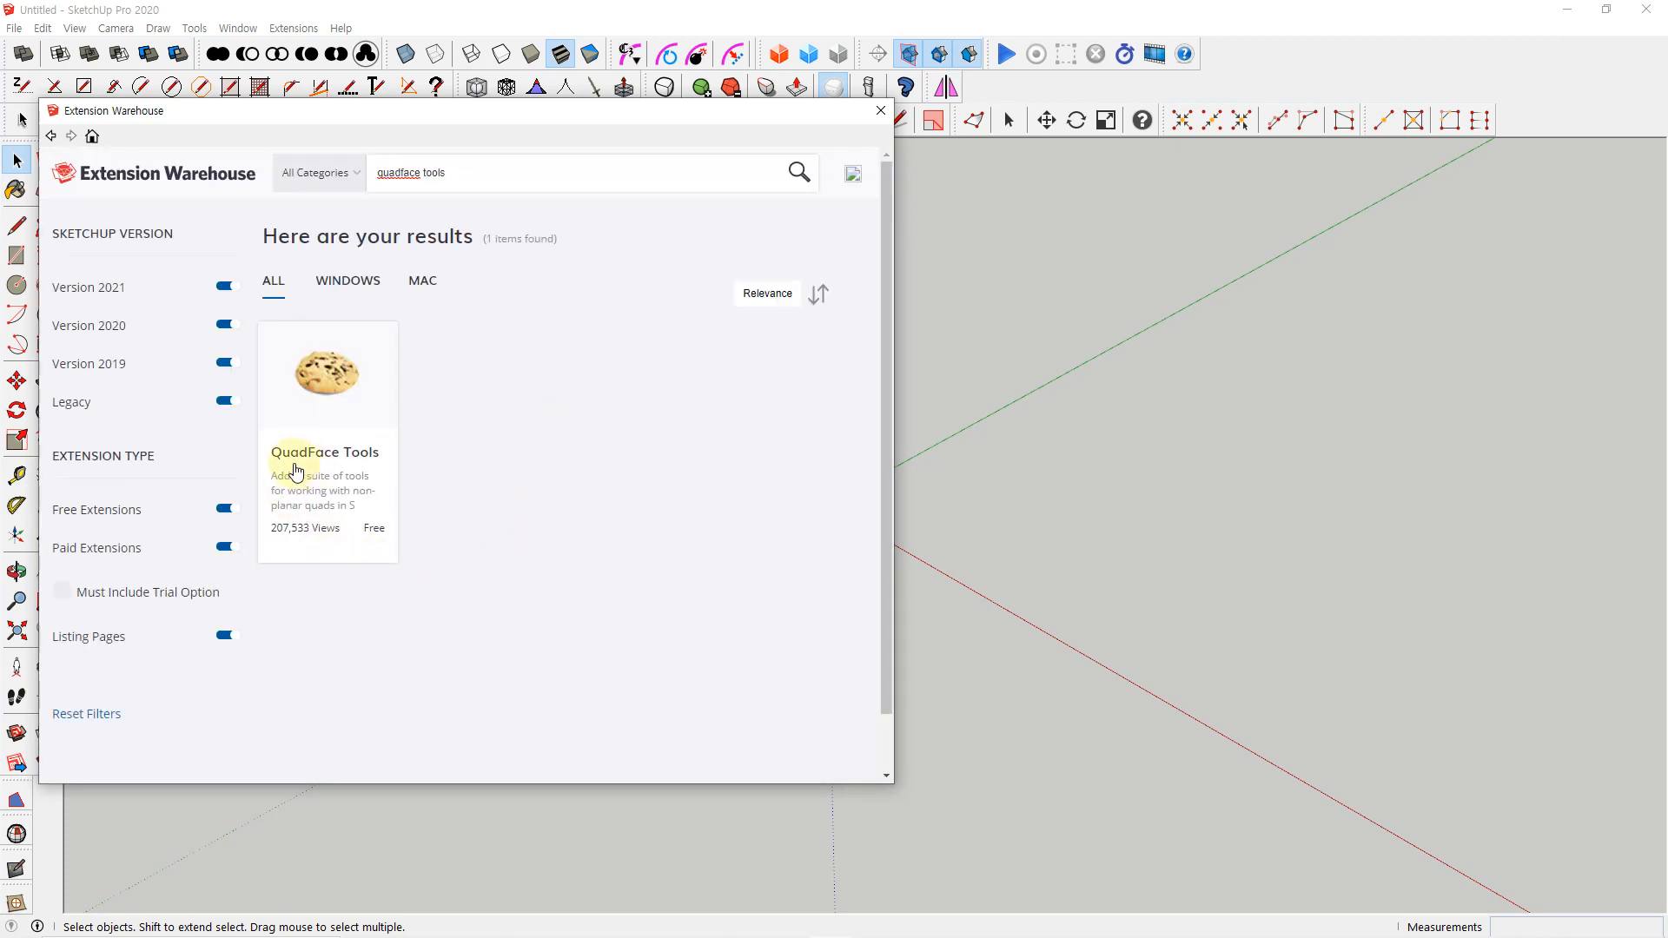
# View the install option on the QuadFace Tools extension page and check whether its toolbar is enabled
pyautogui.click(348, 484)
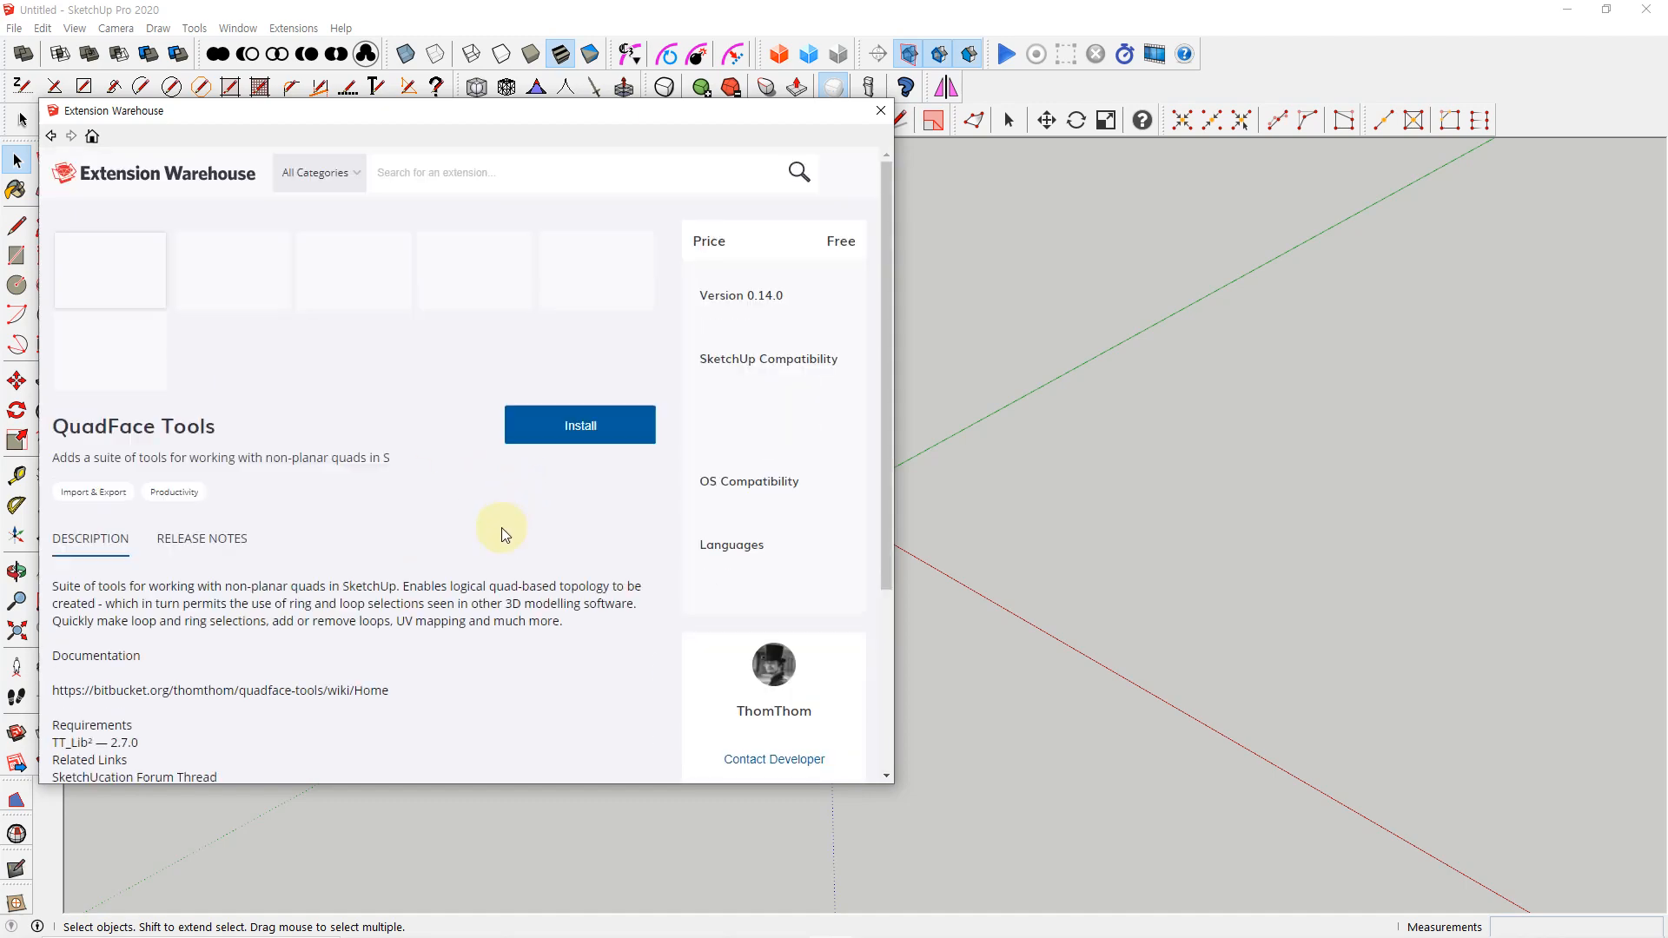
pyautogui.scroll(-3, 501, 530)
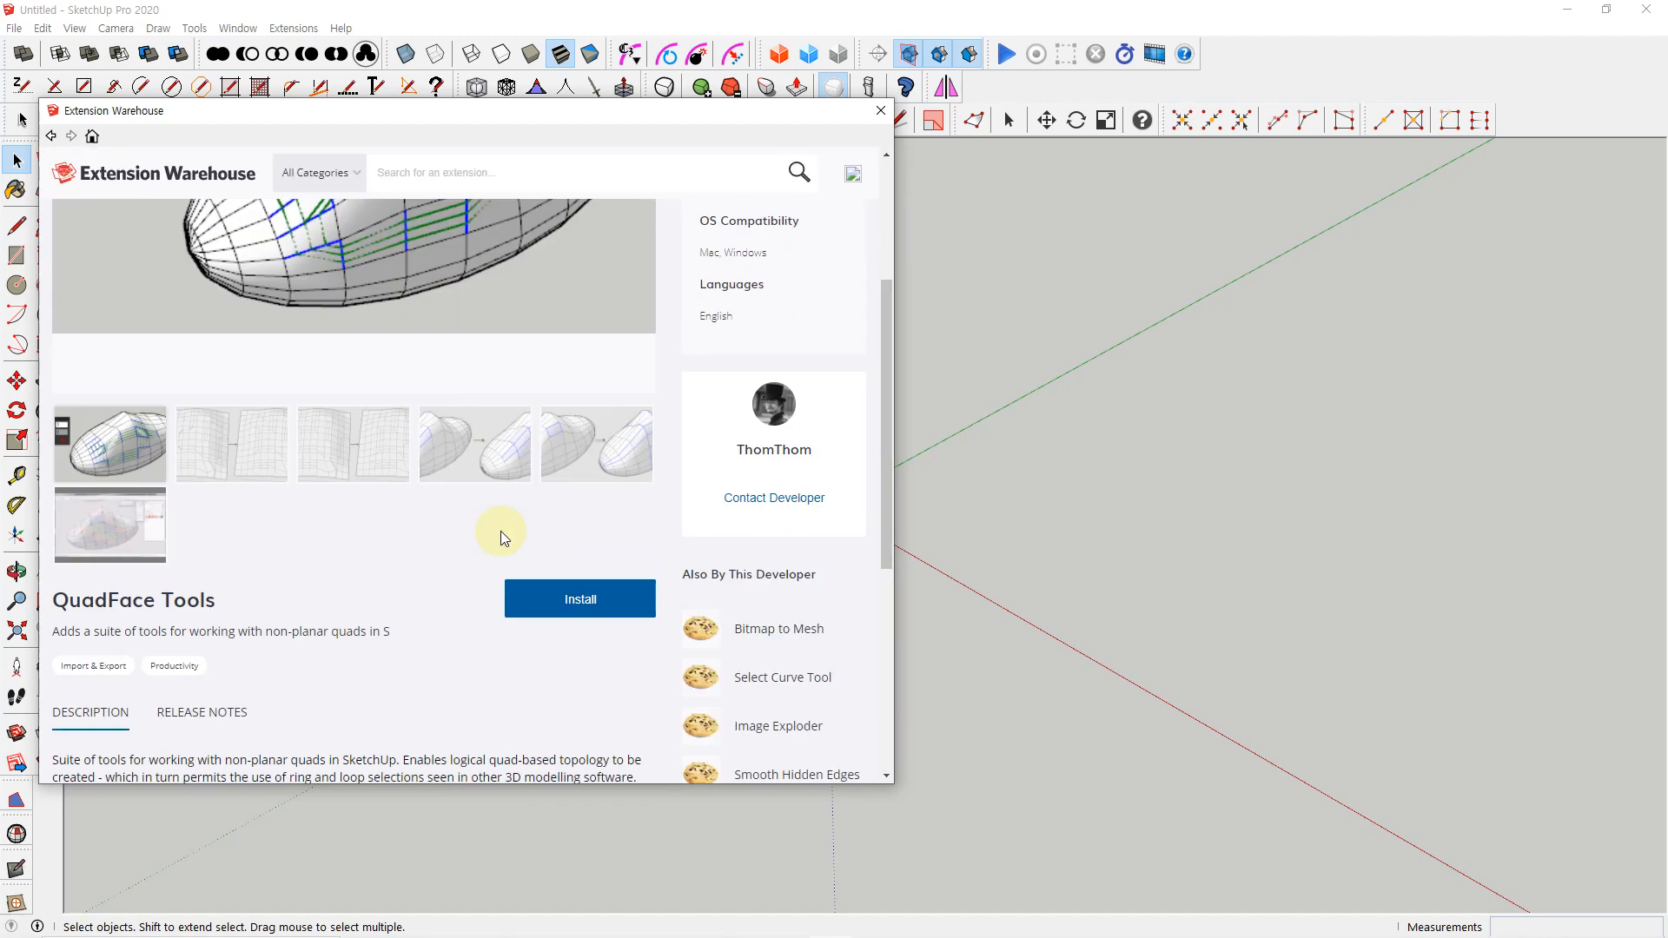
pyautogui.click(591, 612)
pyautogui.click(880, 111)
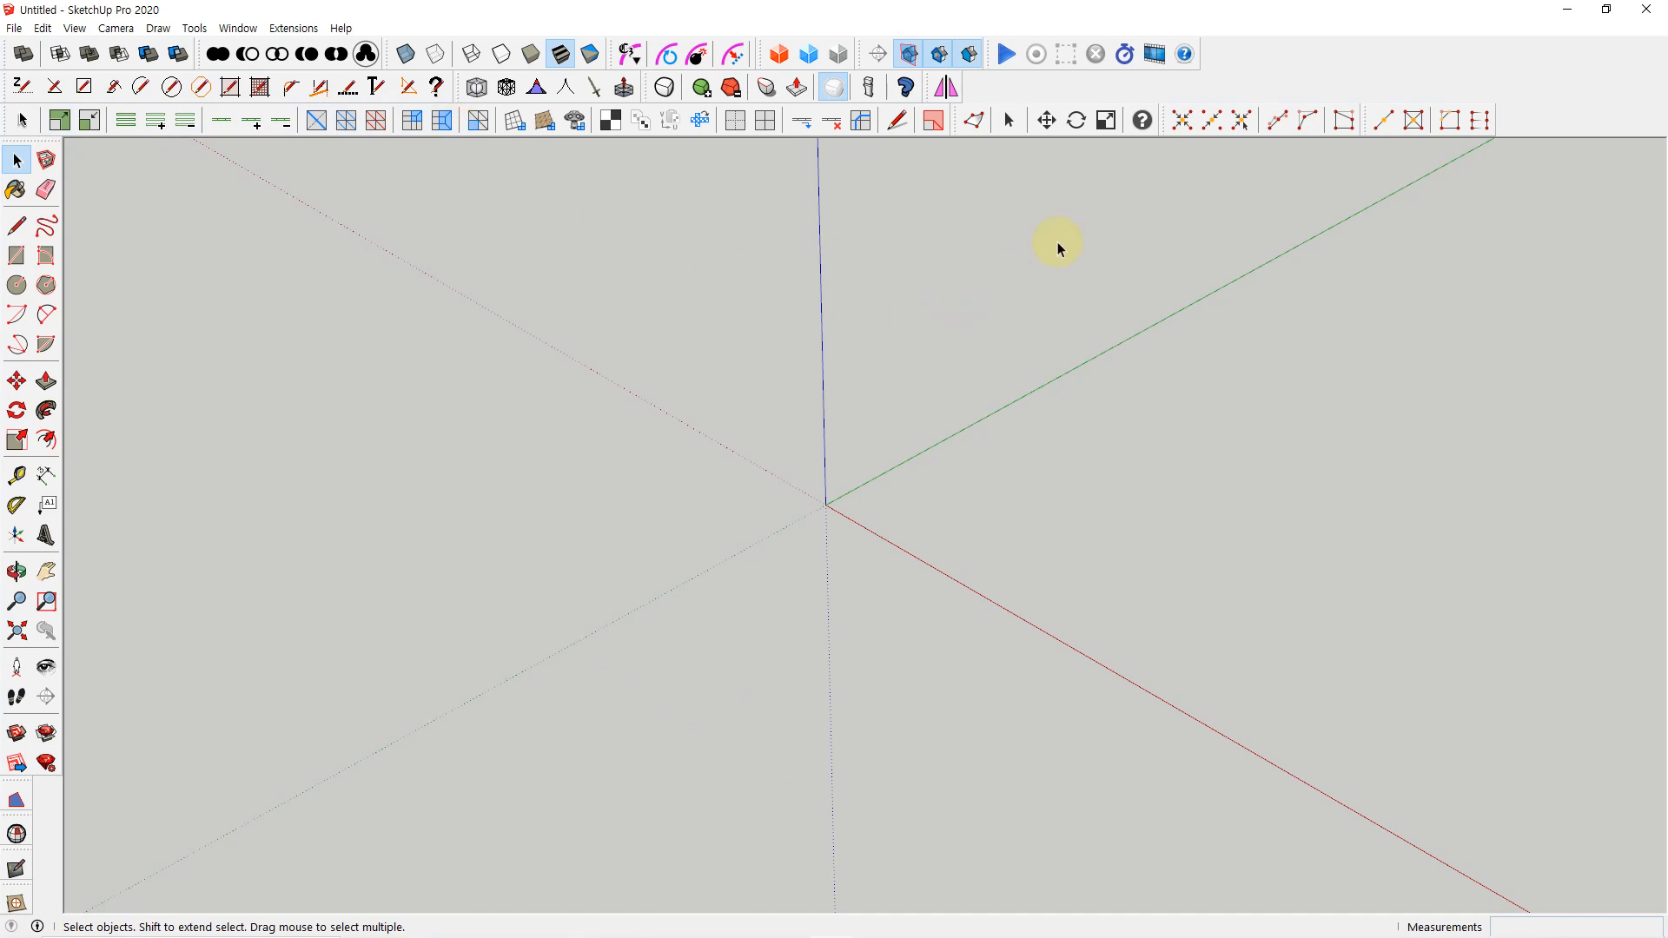
pyautogui.rightClick(1274, 66)
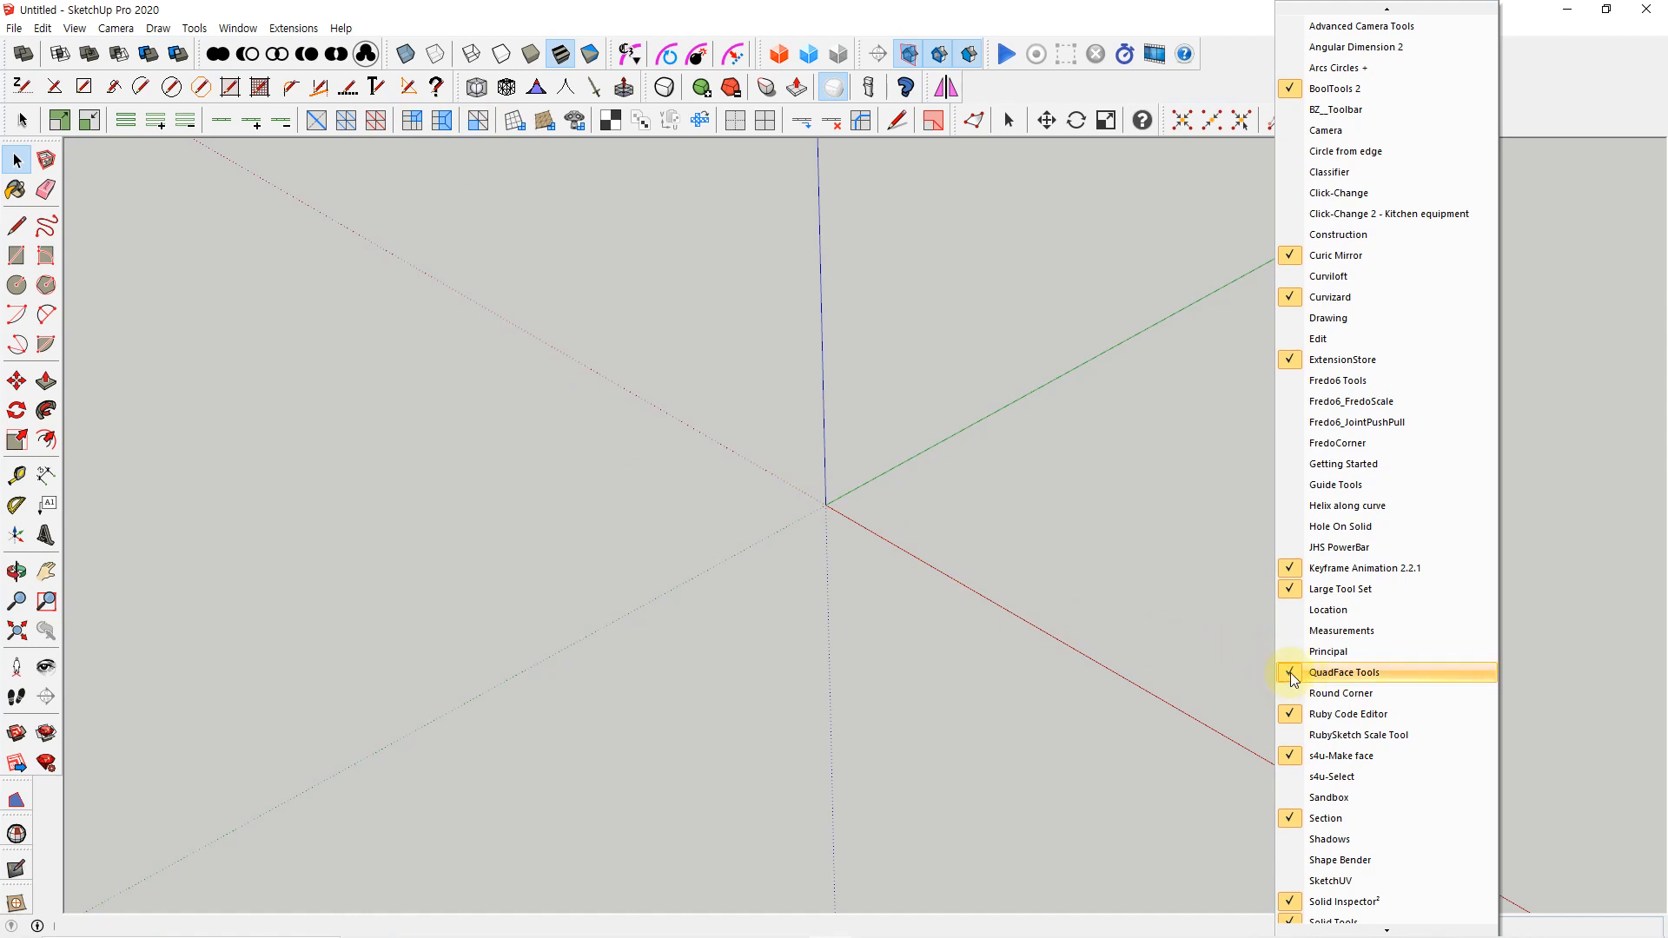
pyautogui.click(968, 544)
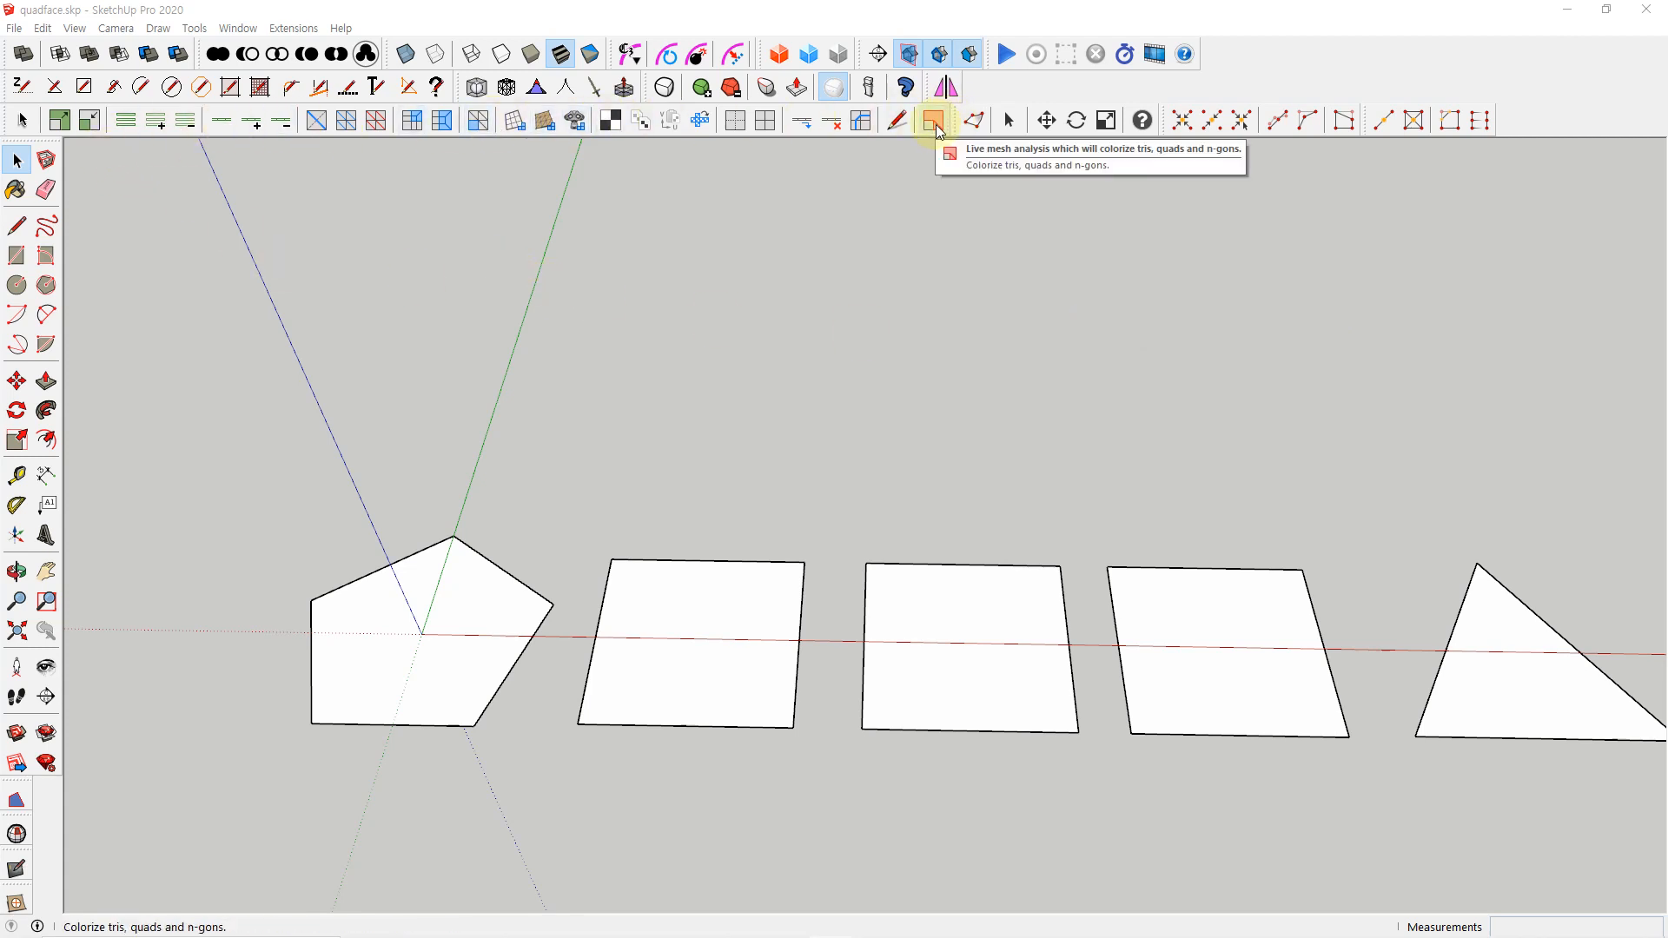
# Shift the Vertex Tools² toolbar away from QuadFace Tools and turn on live mesh analysis to colorize the faces
pyautogui.moveTo(955, 120); pyautogui.dragTo(1047, 148)
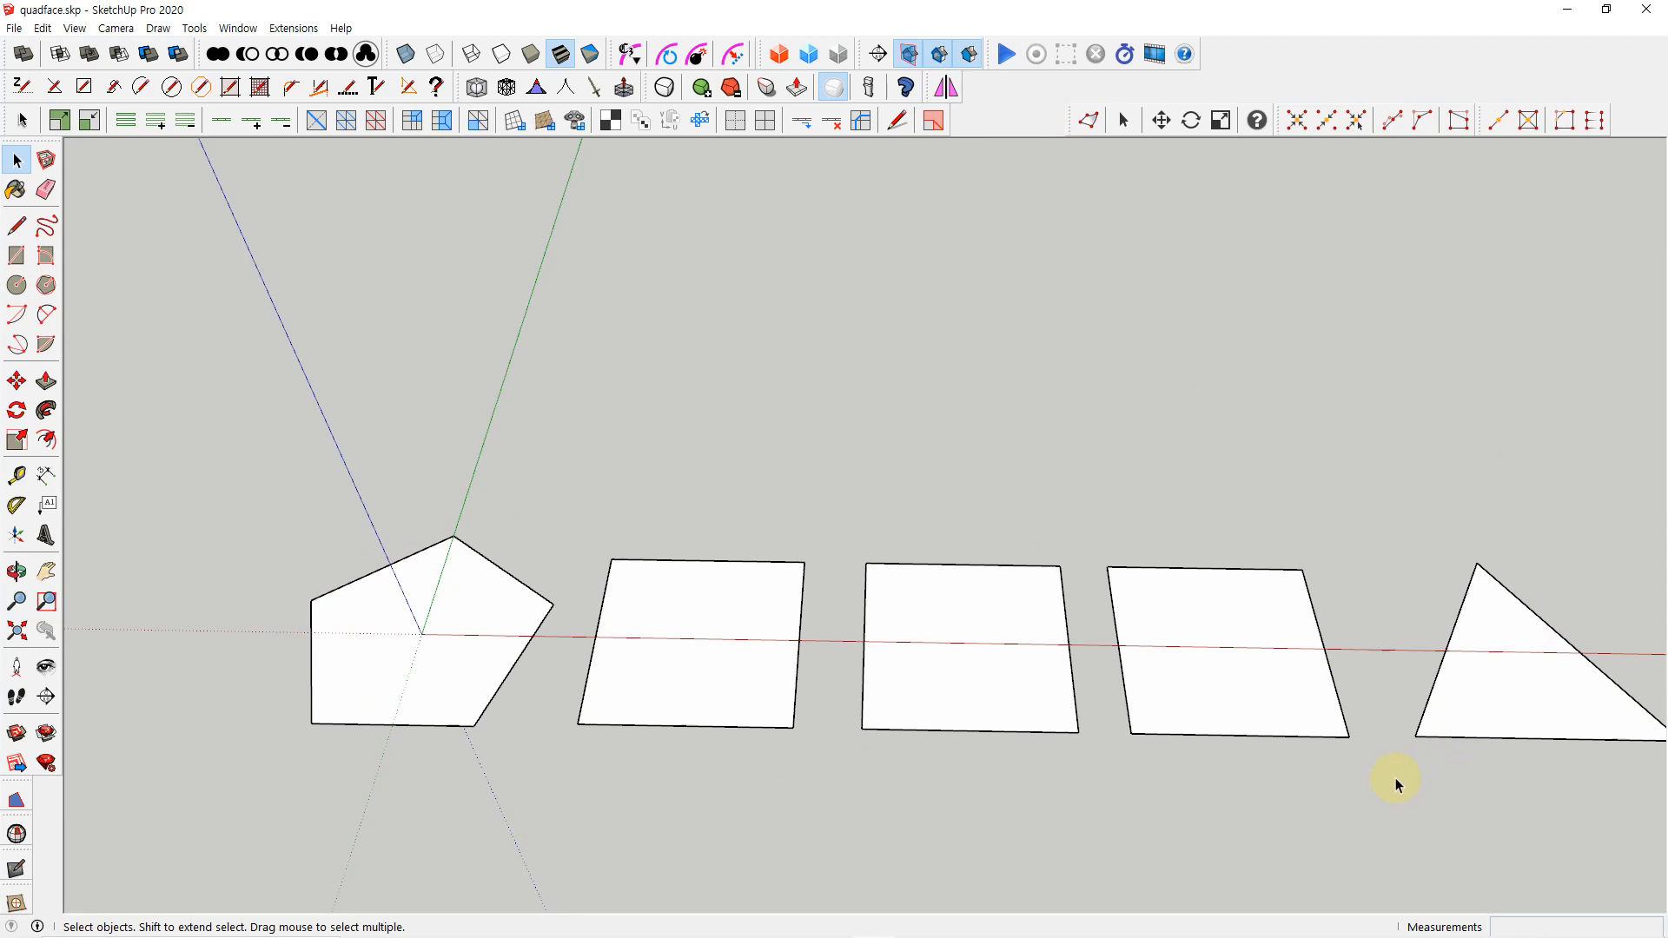
pyautogui.click(934, 121)
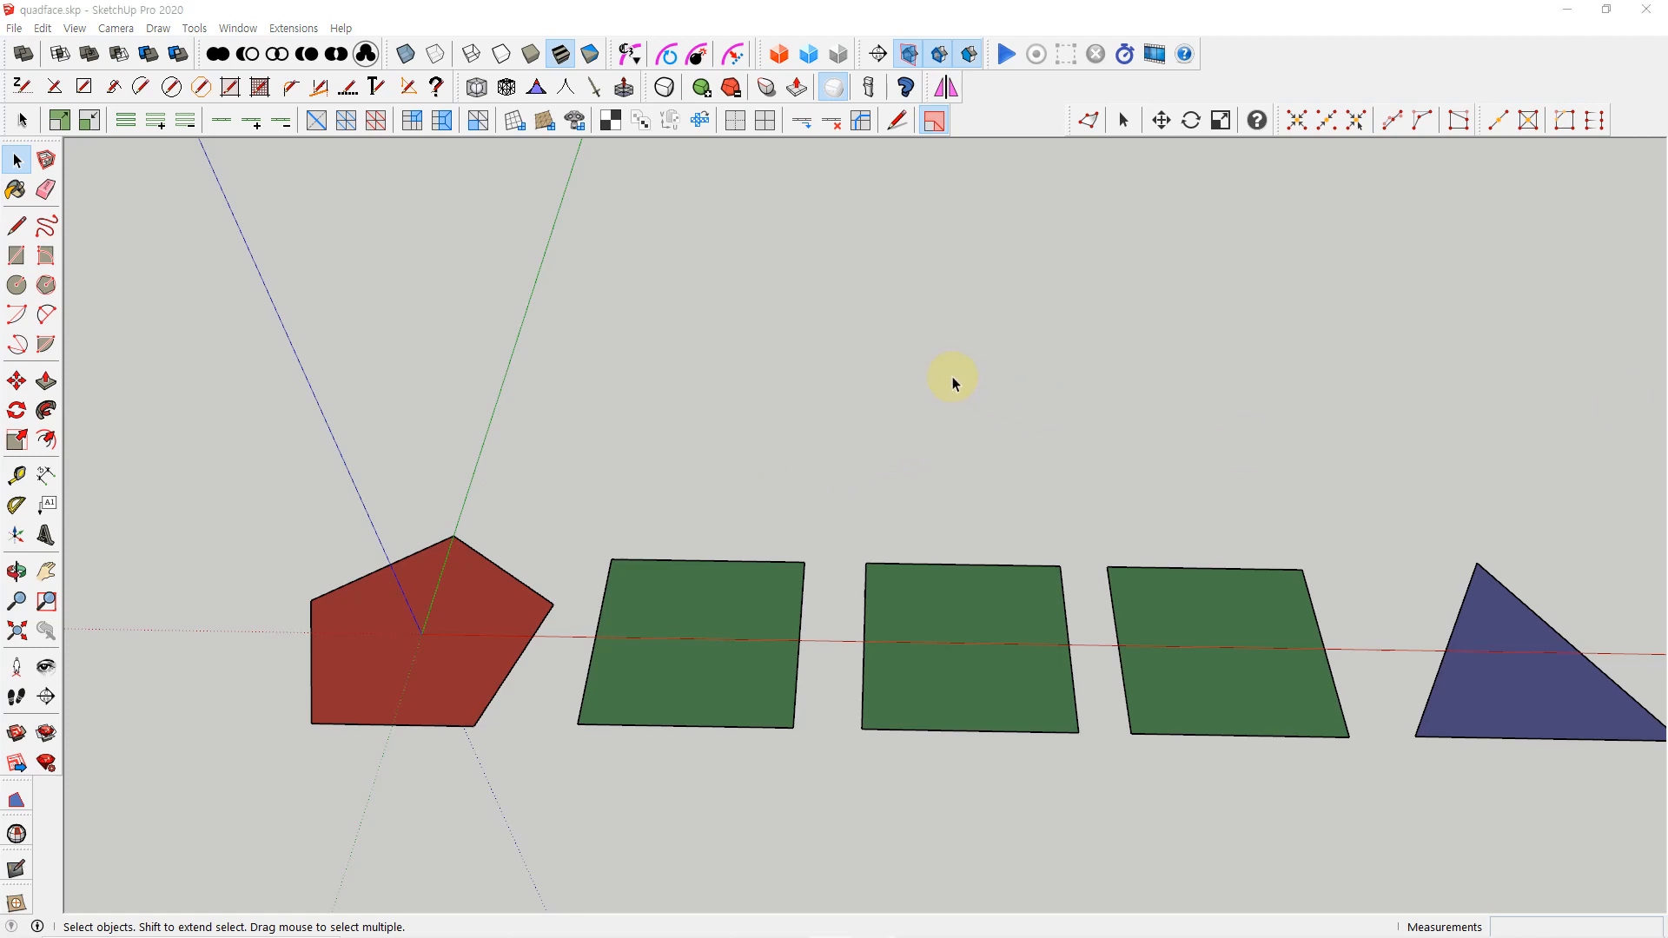
# Draw a rectangle in the empty area behind the row of shapes and reverse its face
pyautogui.press('r')
pyautogui.click(825, 303)
pyautogui.click(998, 429)
pyautogui.press('space')
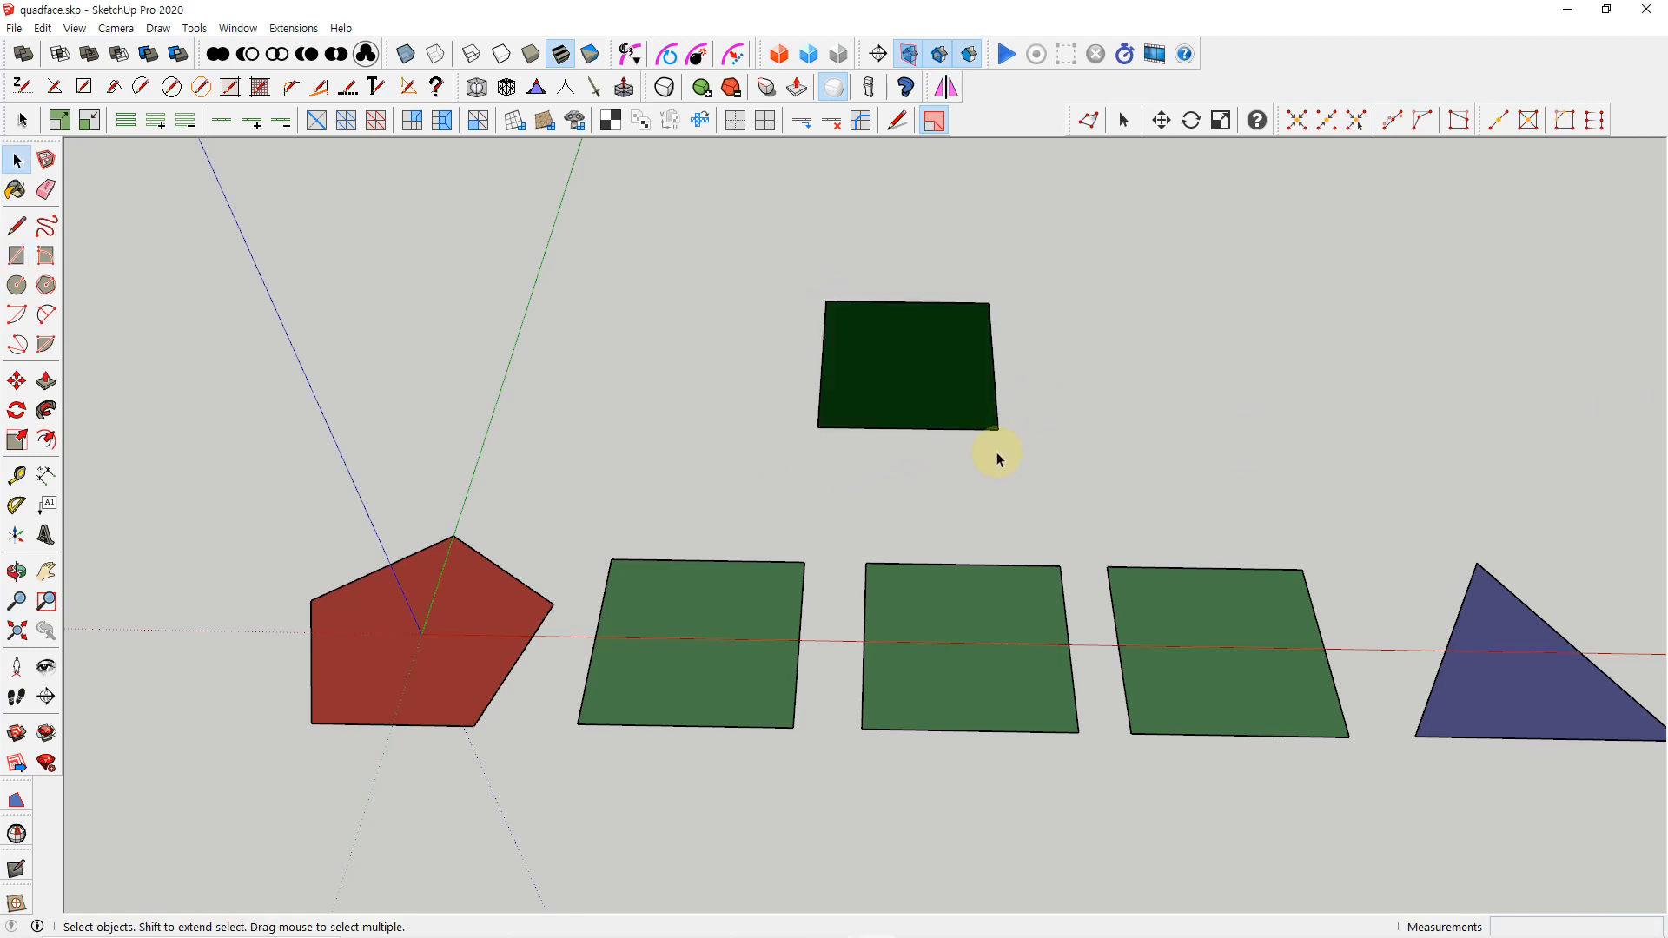
pyautogui.rightClick(908, 358)
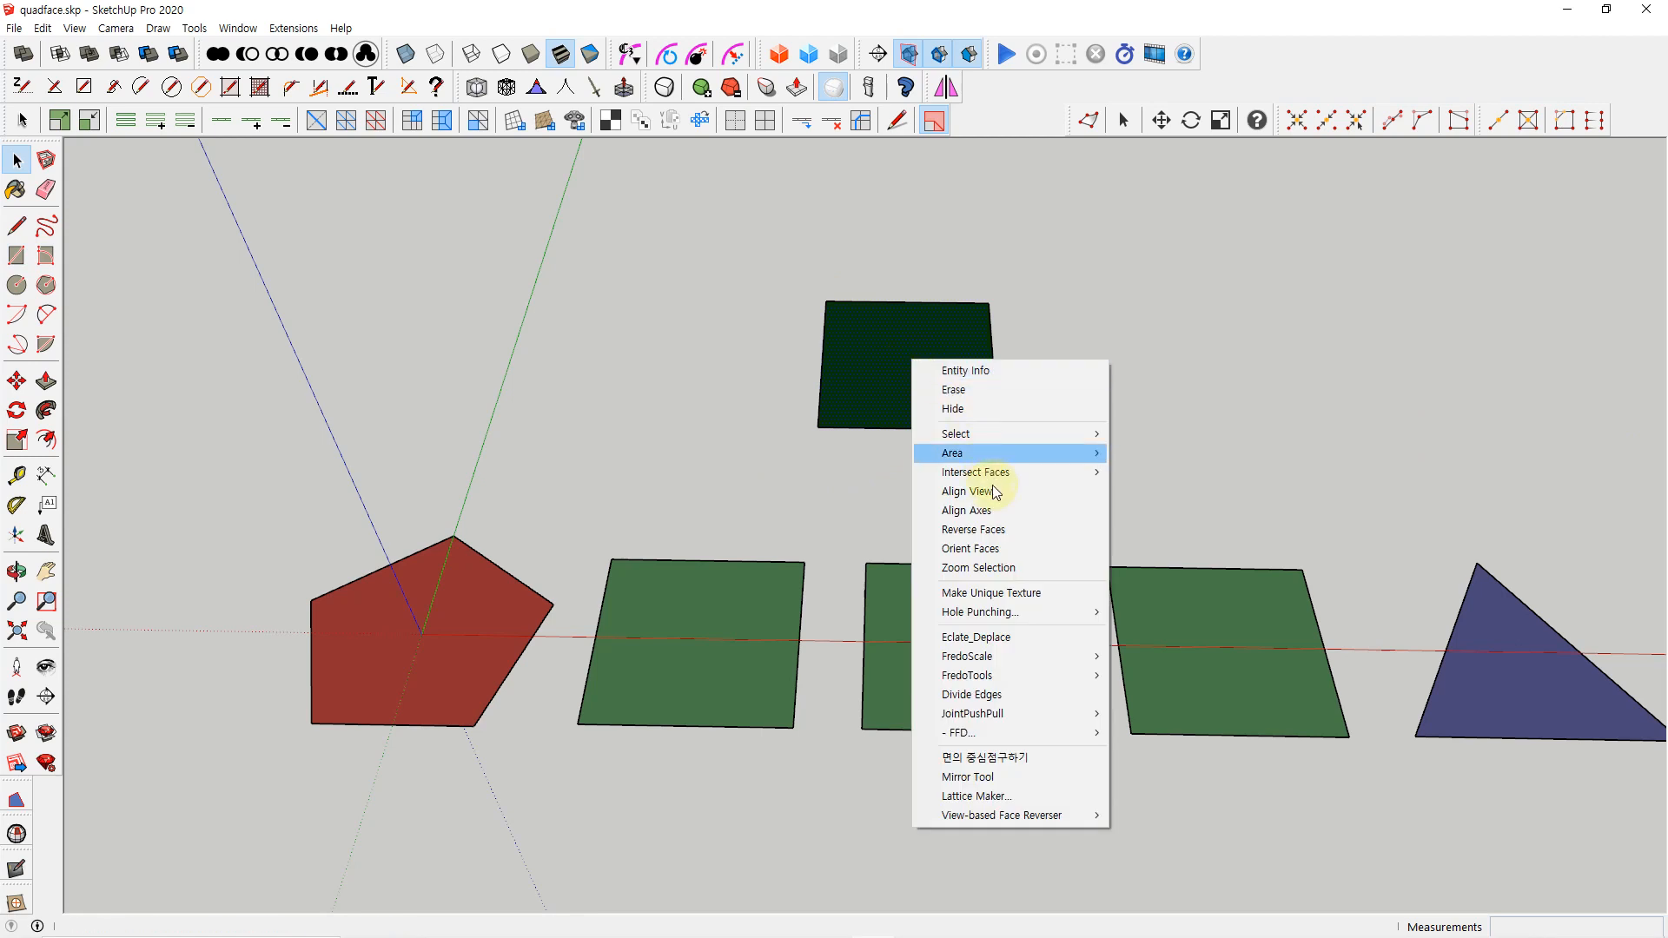
pyautogui.click(999, 529)
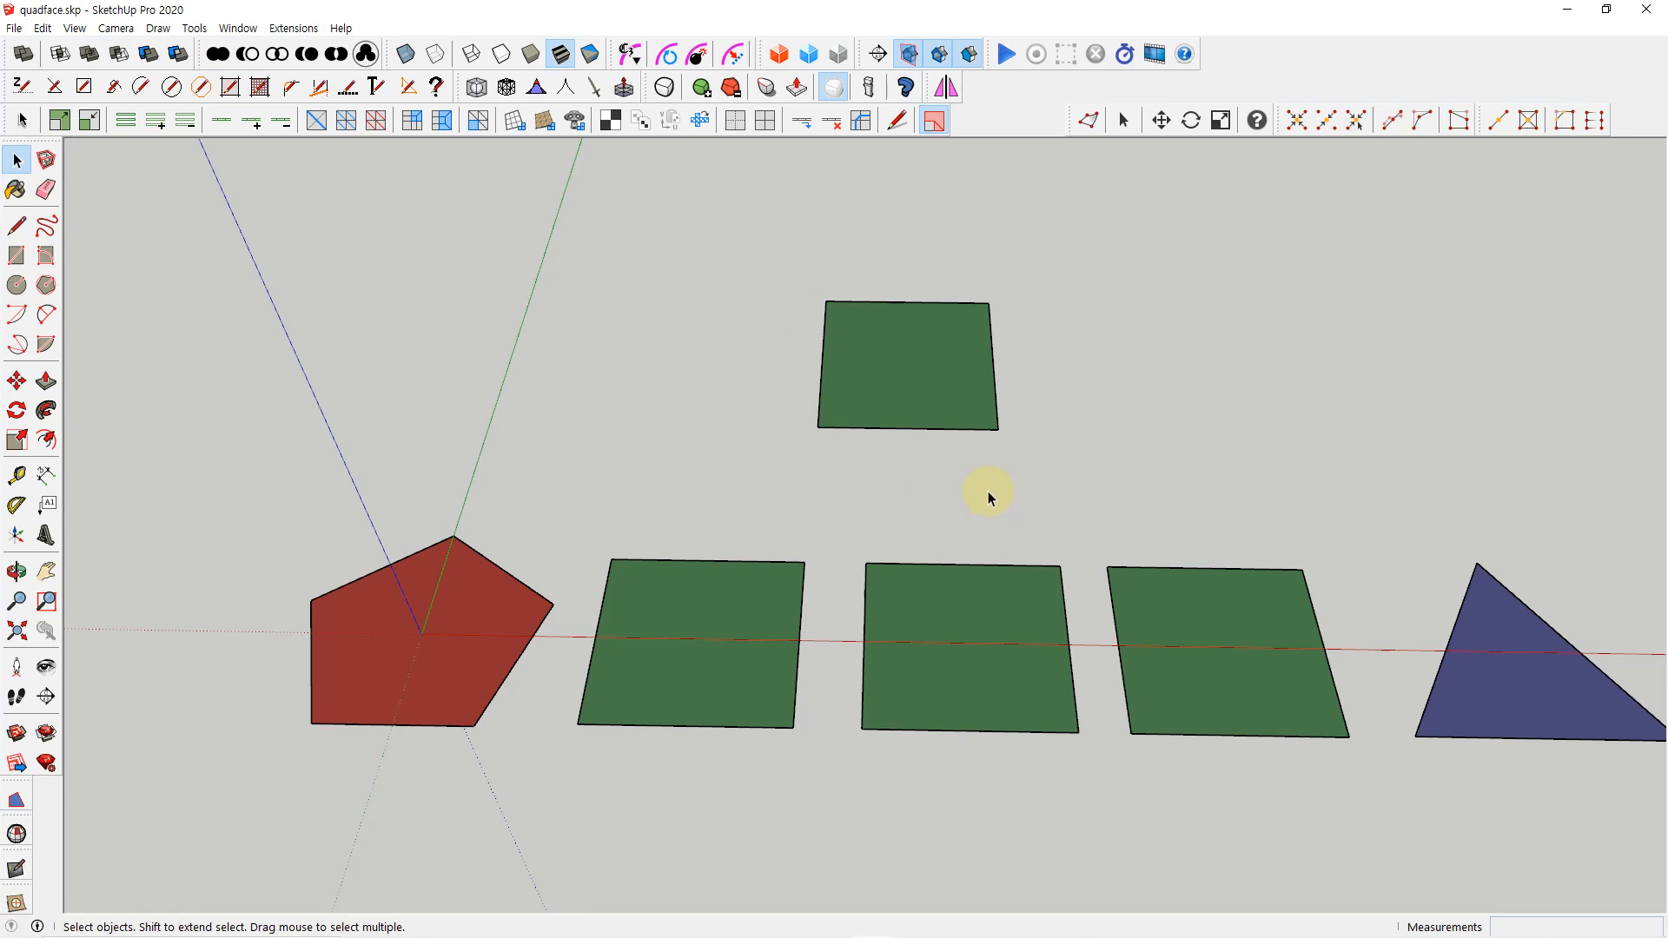
# Split the new rectangle's front edge with a line about 100 mm long from its left corner, and check the edge segments
pyautogui.press('l')
pyautogui.click(818, 427)
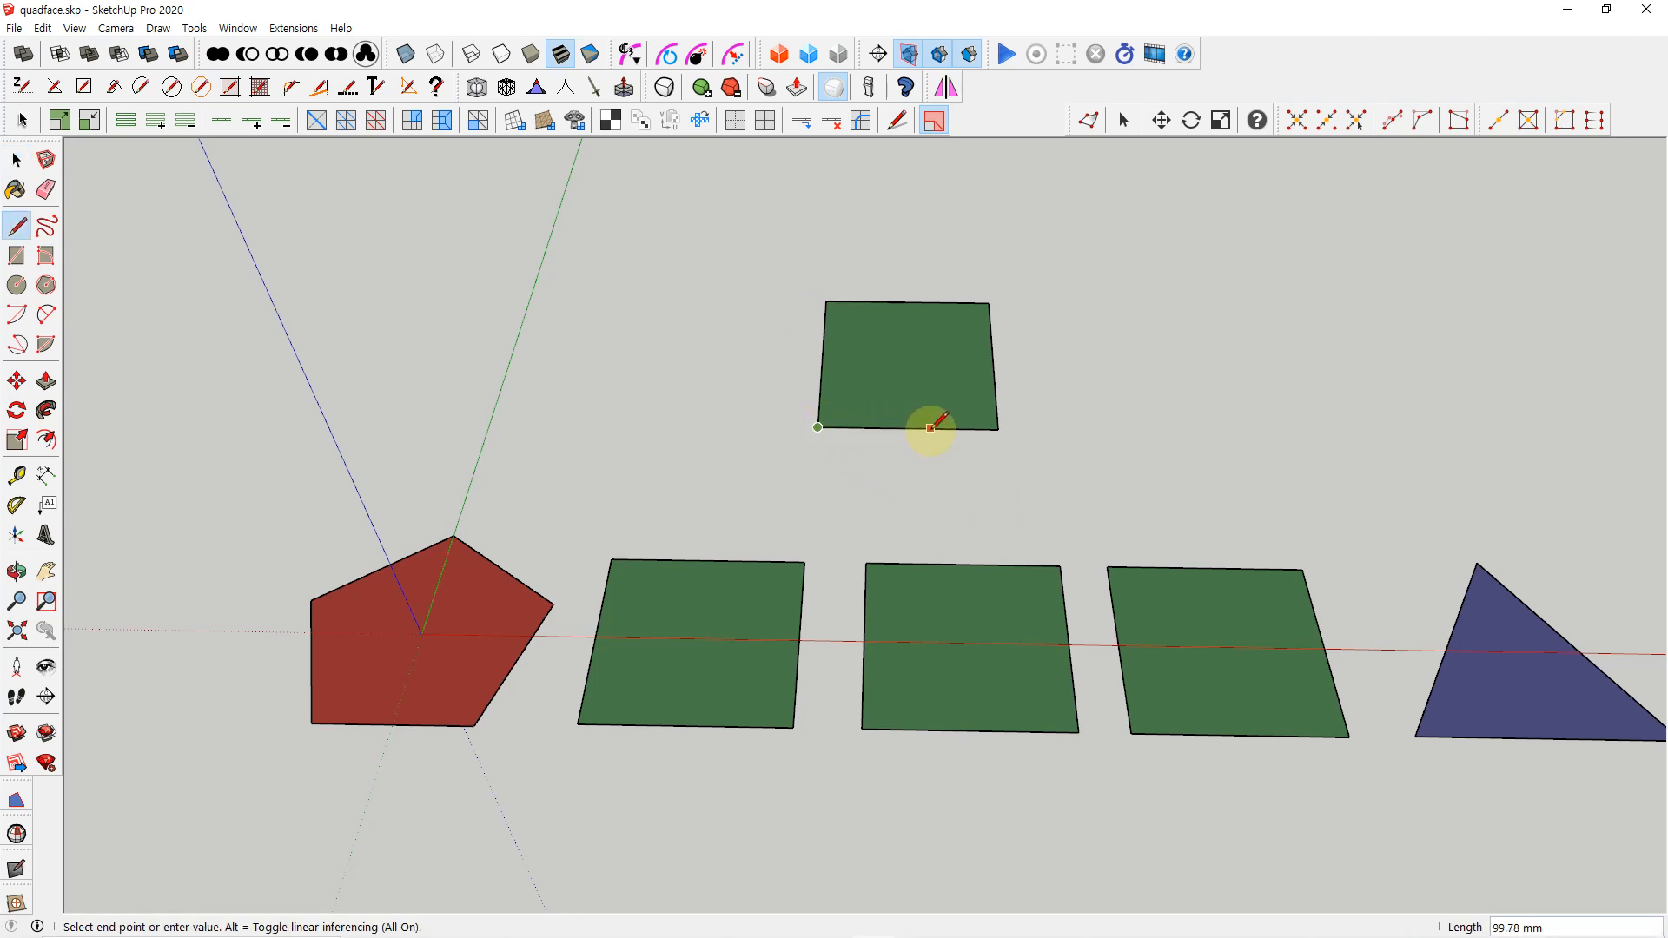
pyautogui.click(925, 427)
pyautogui.press('space')
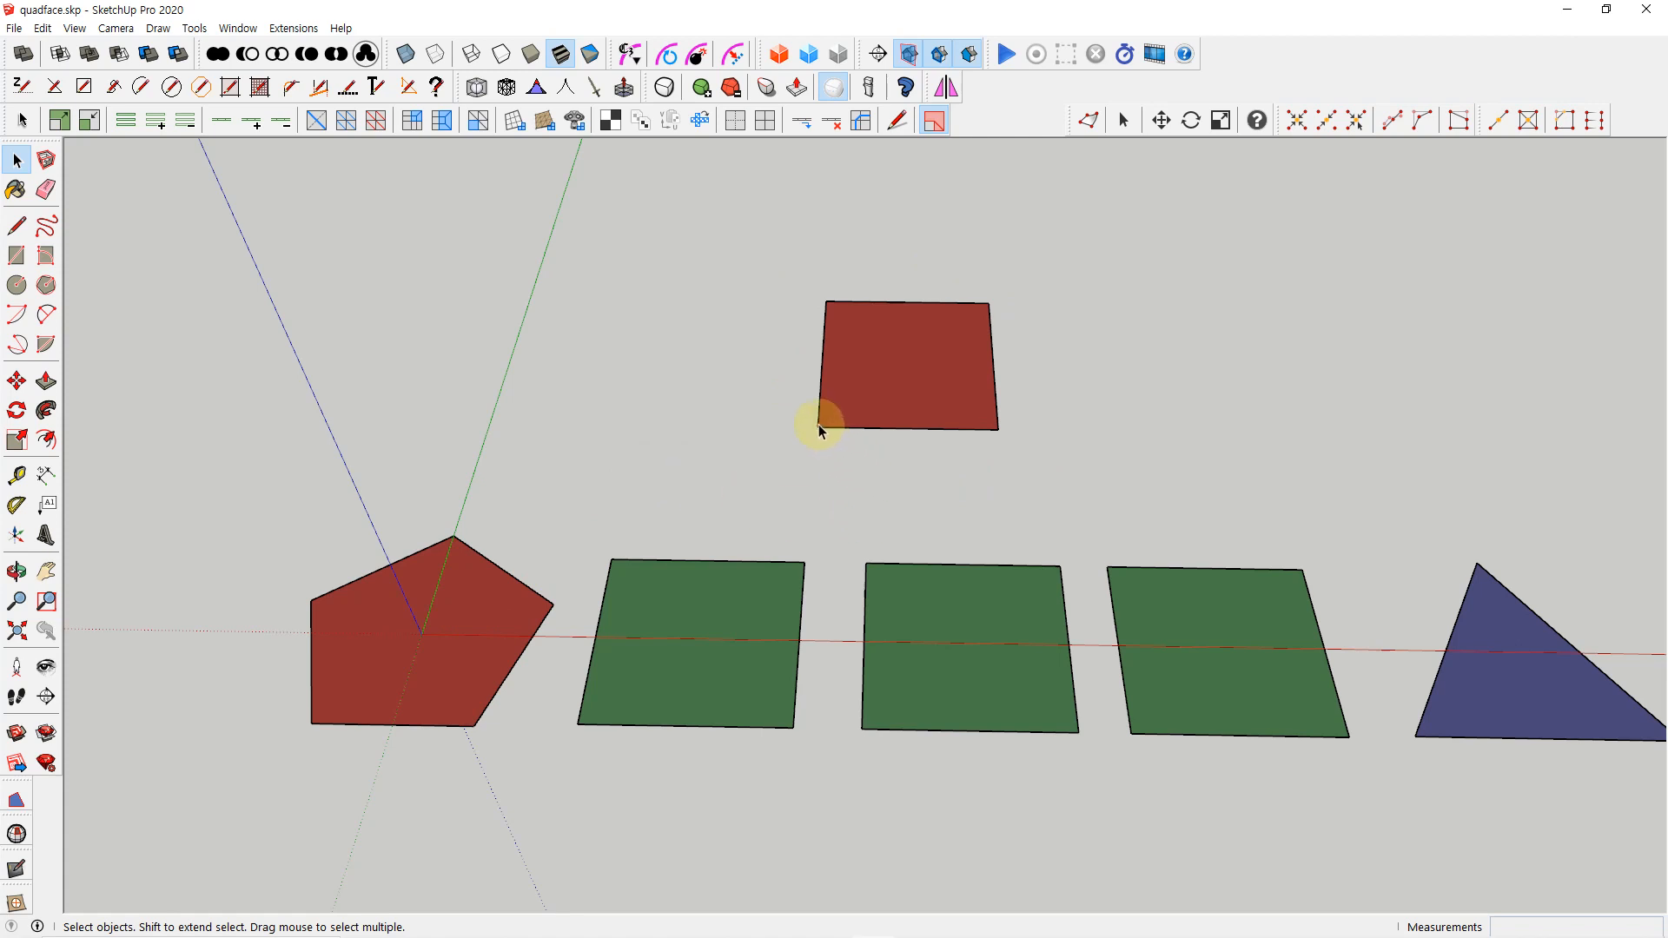
pyautogui.click(936, 444)
pyautogui.click(900, 429)
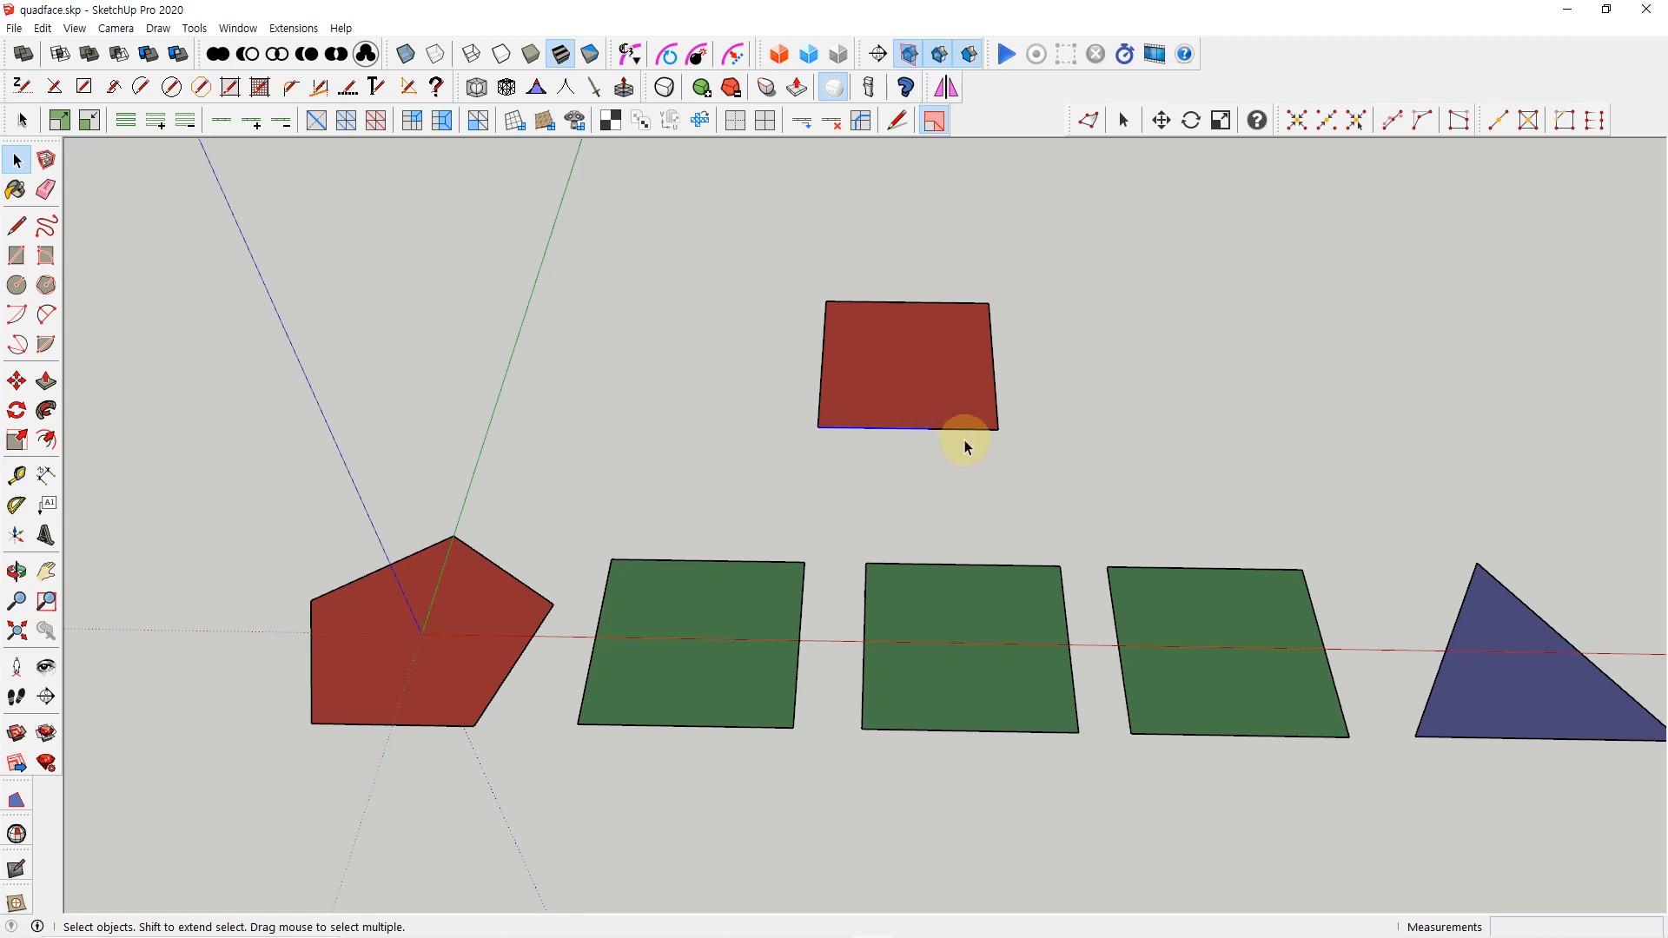
pyautogui.click(956, 457)
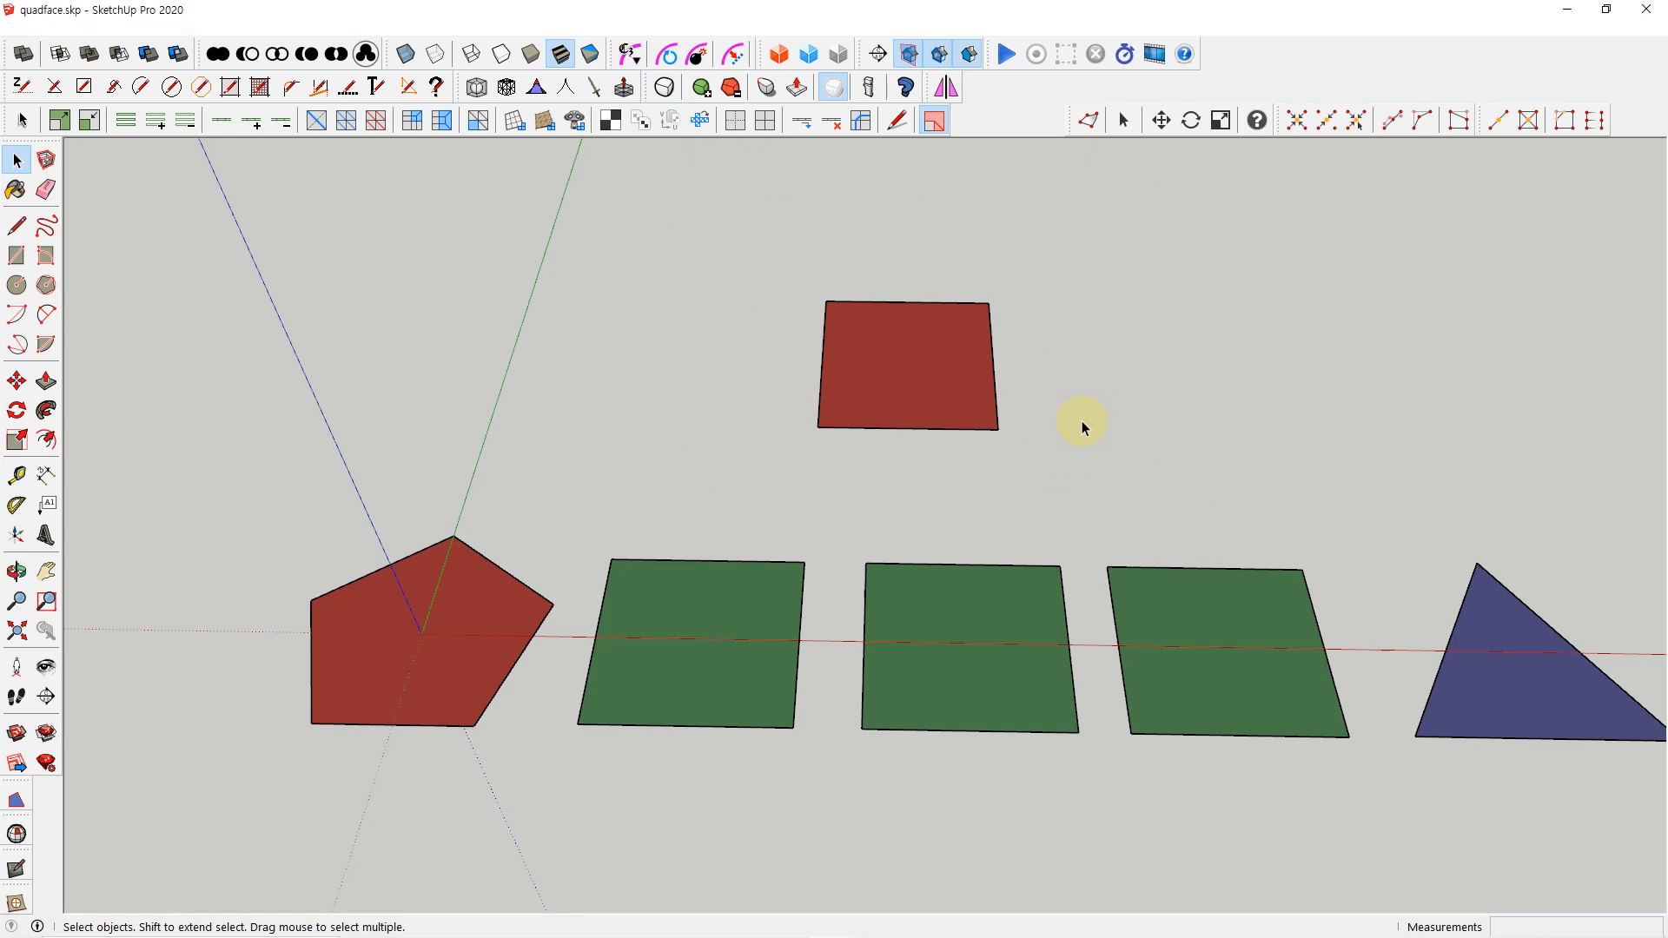
# Move the split rectangle's front-right corner inward along its side edge by about 53 mm to form a five-sided face
pyautogui.press('m')
pyautogui.click(999, 430)
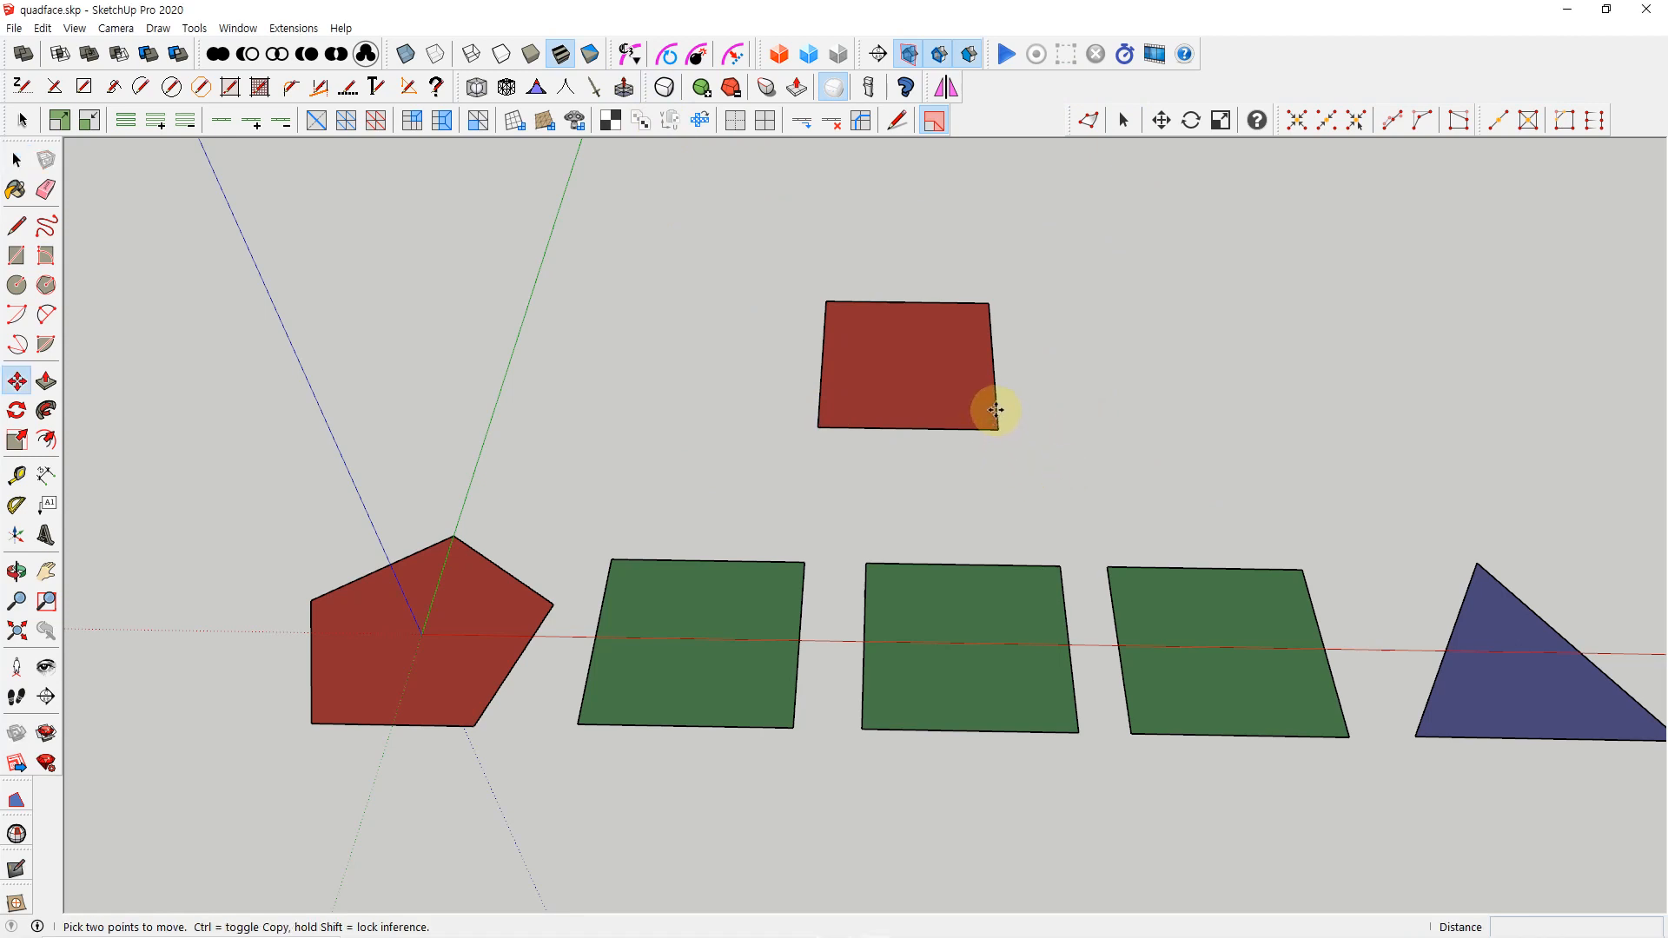
pyautogui.click(987, 387)
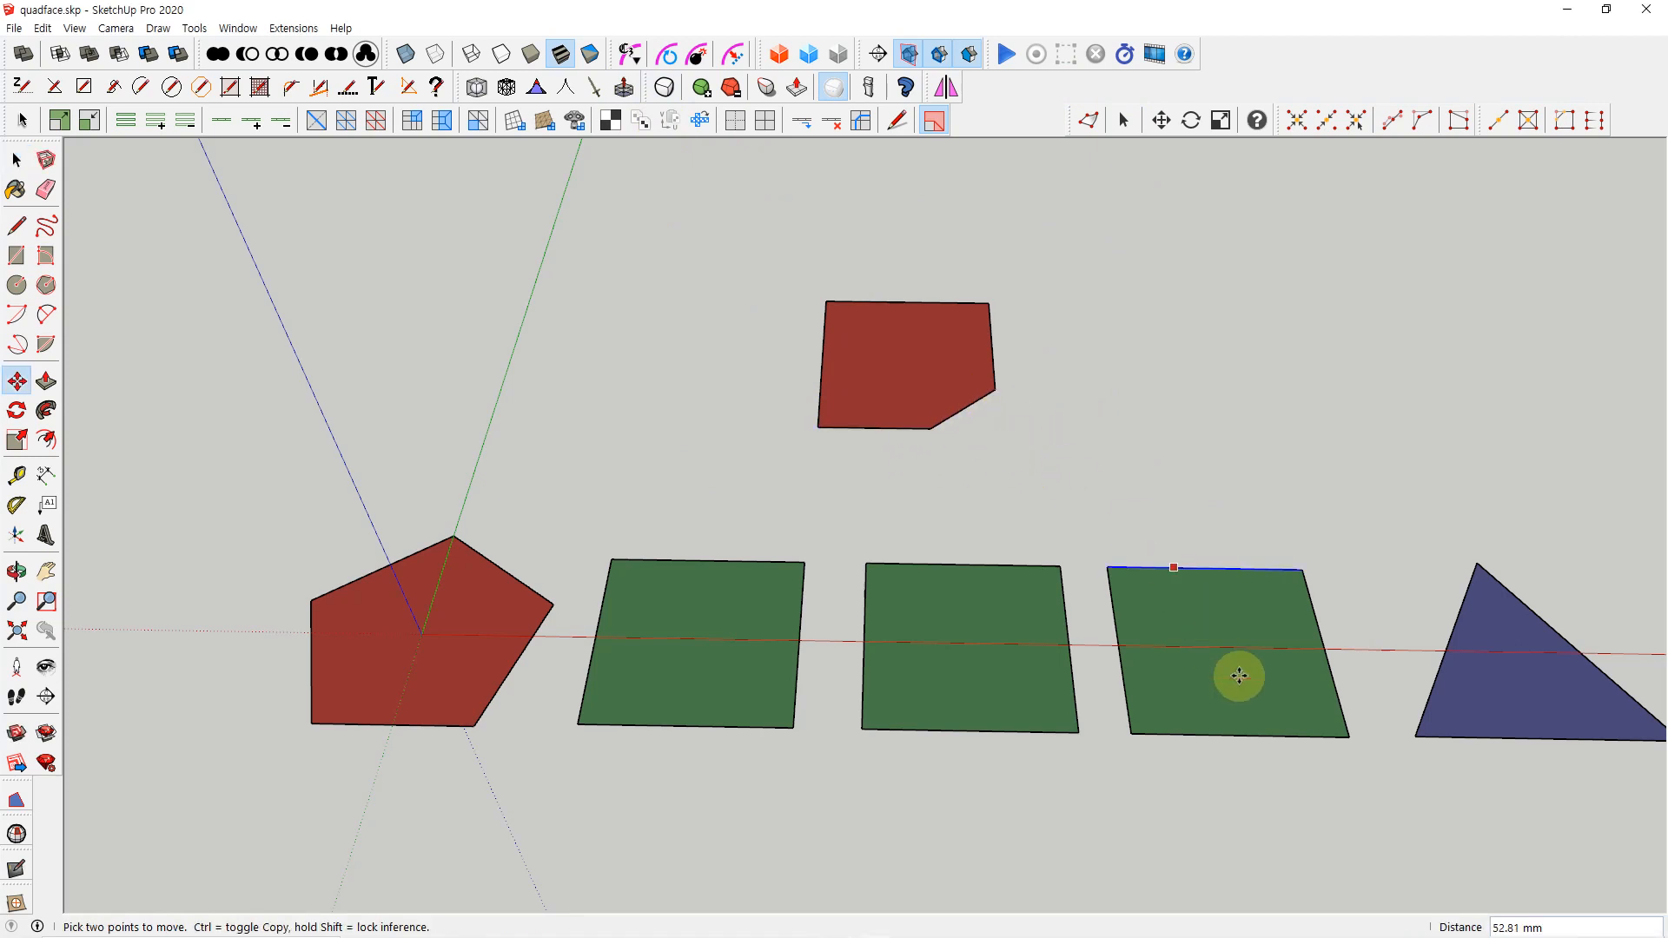
# Try moving the front-right corner of the rightmost green quad backward by about 51 mm, and undo the move
pyautogui.click(1348, 737)
pyautogui.click(1346, 680)
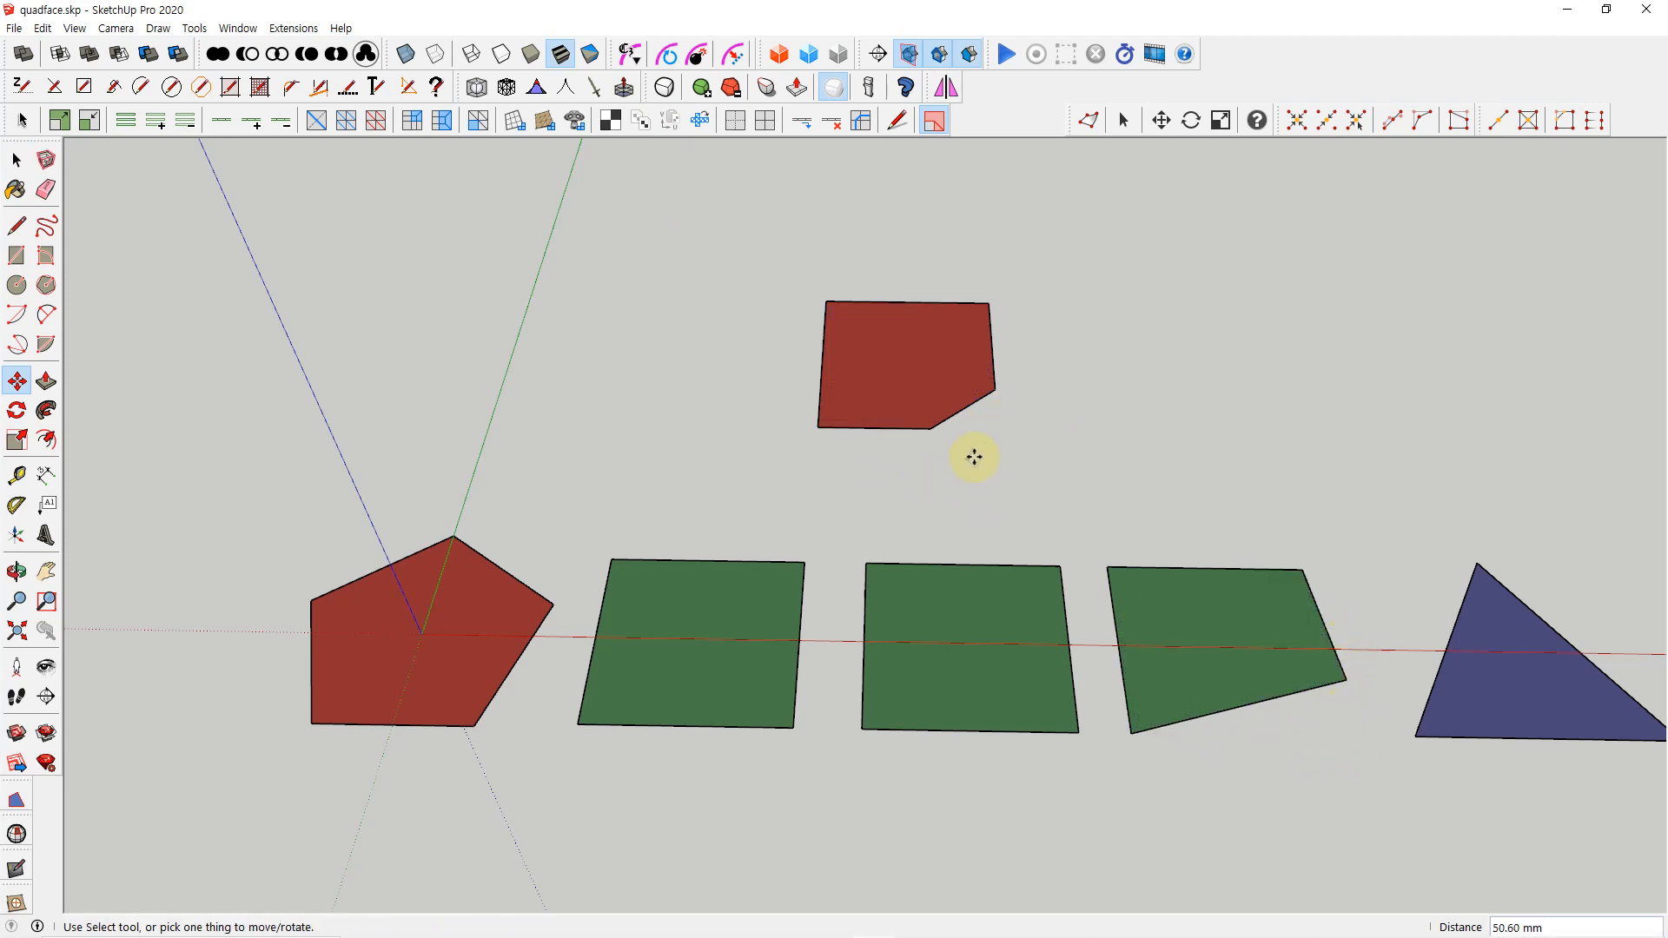
pyautogui.hotkey('ctrl', 'z')
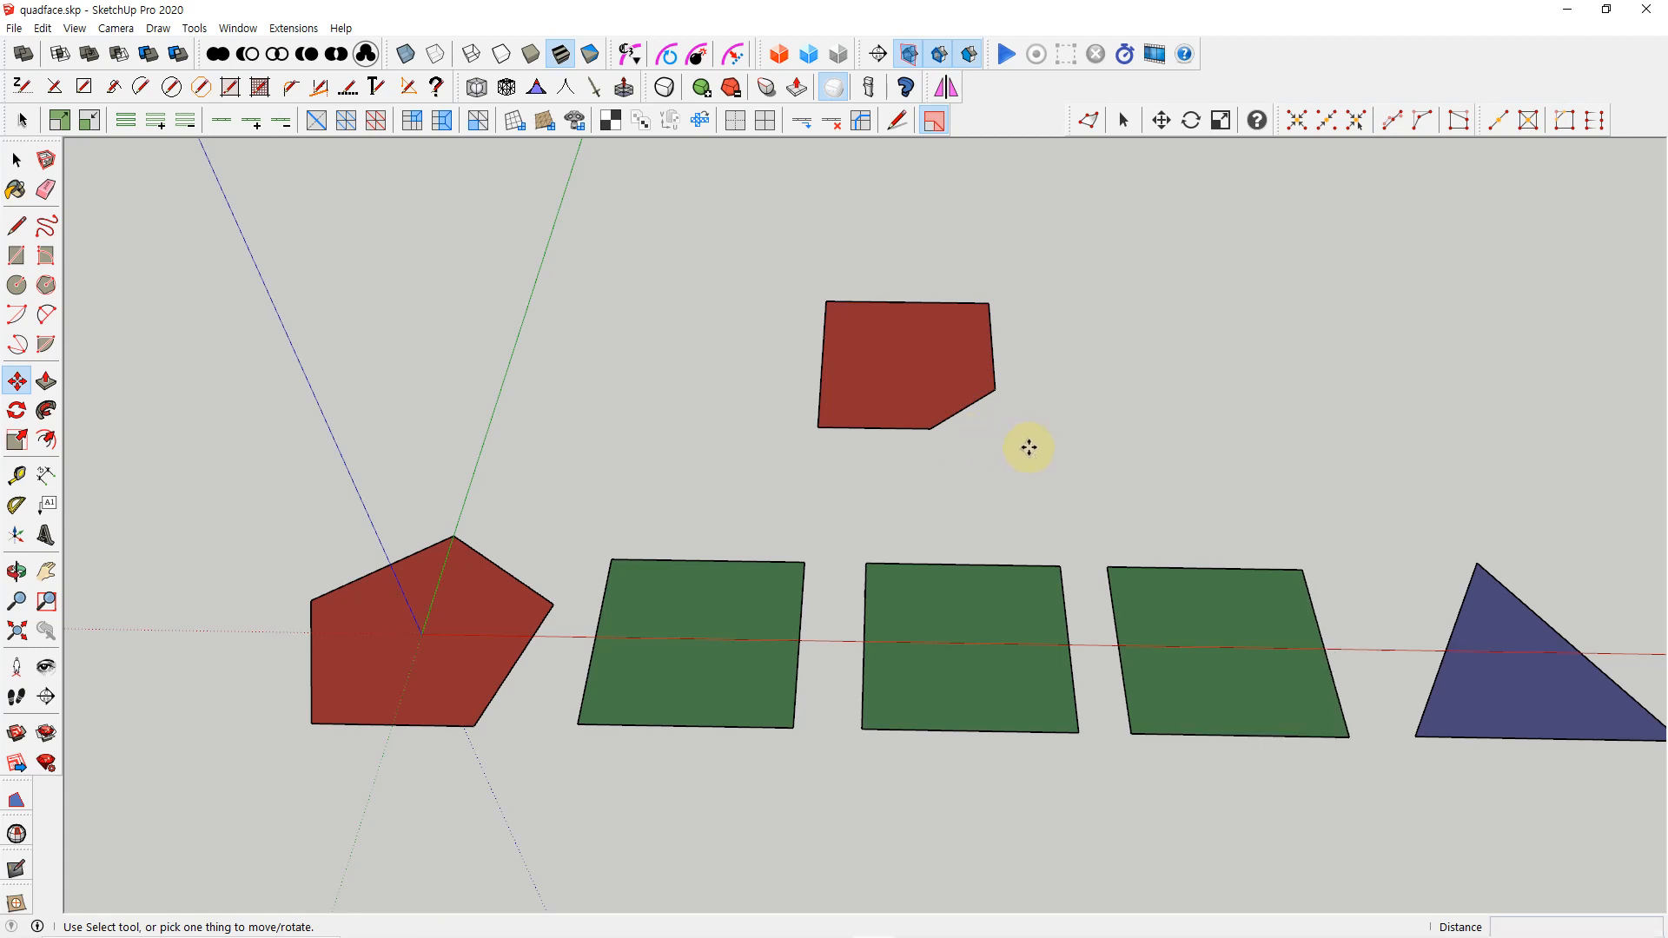
# Undo the corner move on the five-sided face behind the row, and delete the whole shape with its edges
pyautogui.hotkey('ctrl', 'z')
pyautogui.press('space')
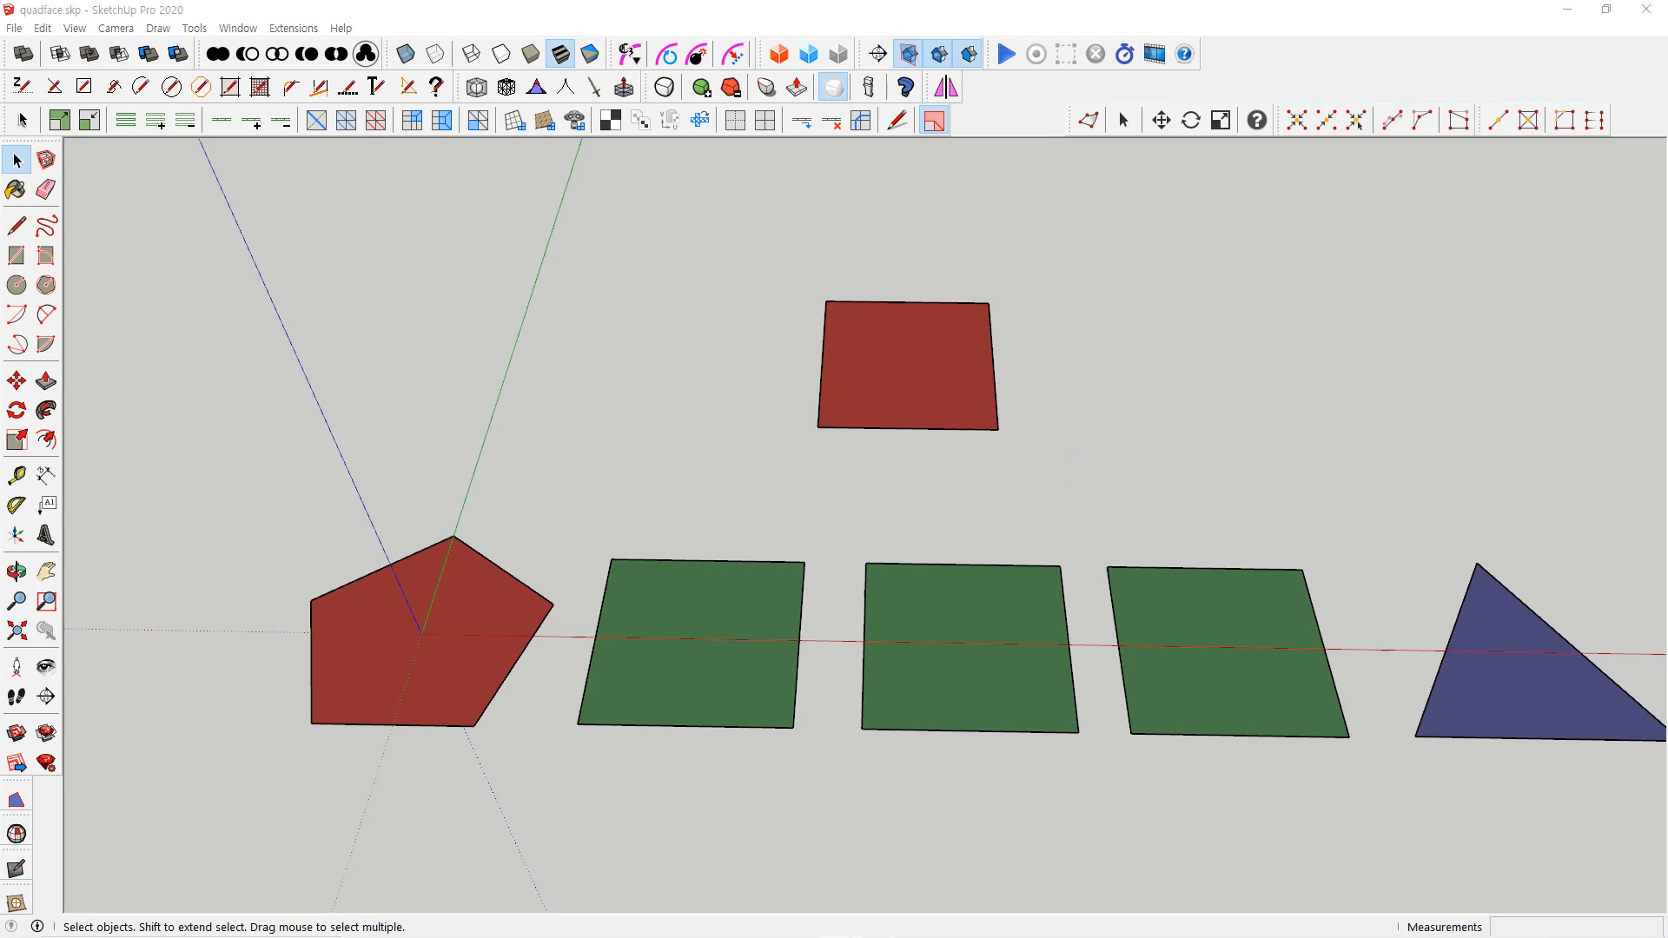
pyautogui.moveTo(749, 260); pyautogui.dragTo(1181, 482)
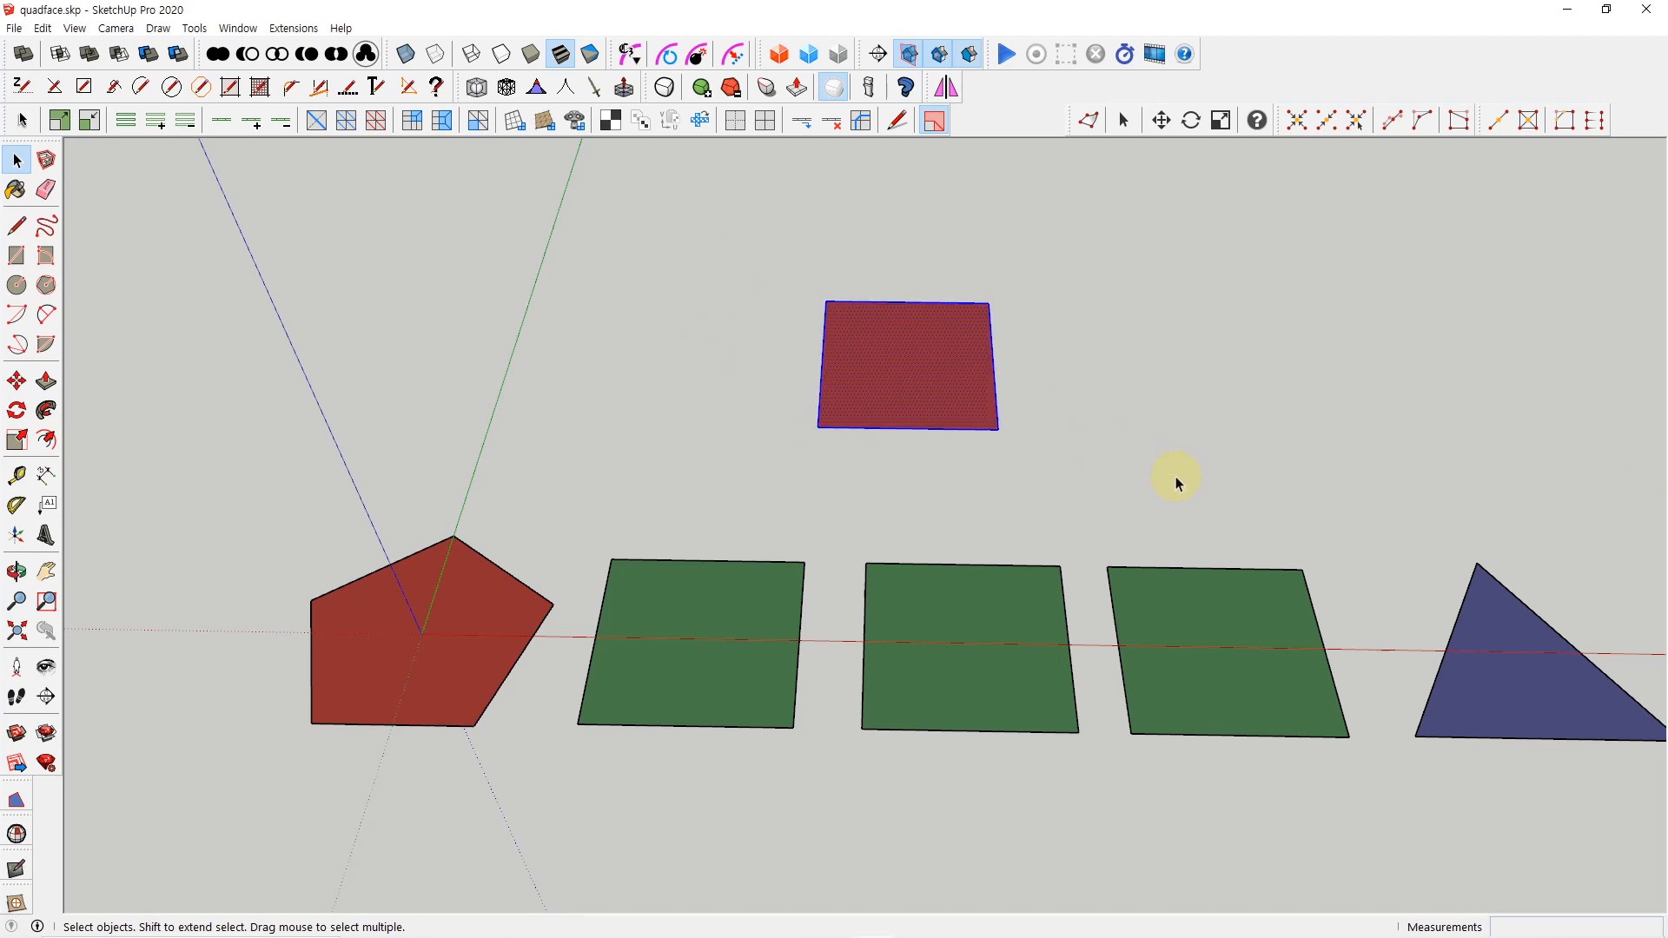
pyautogui.press('Delete')
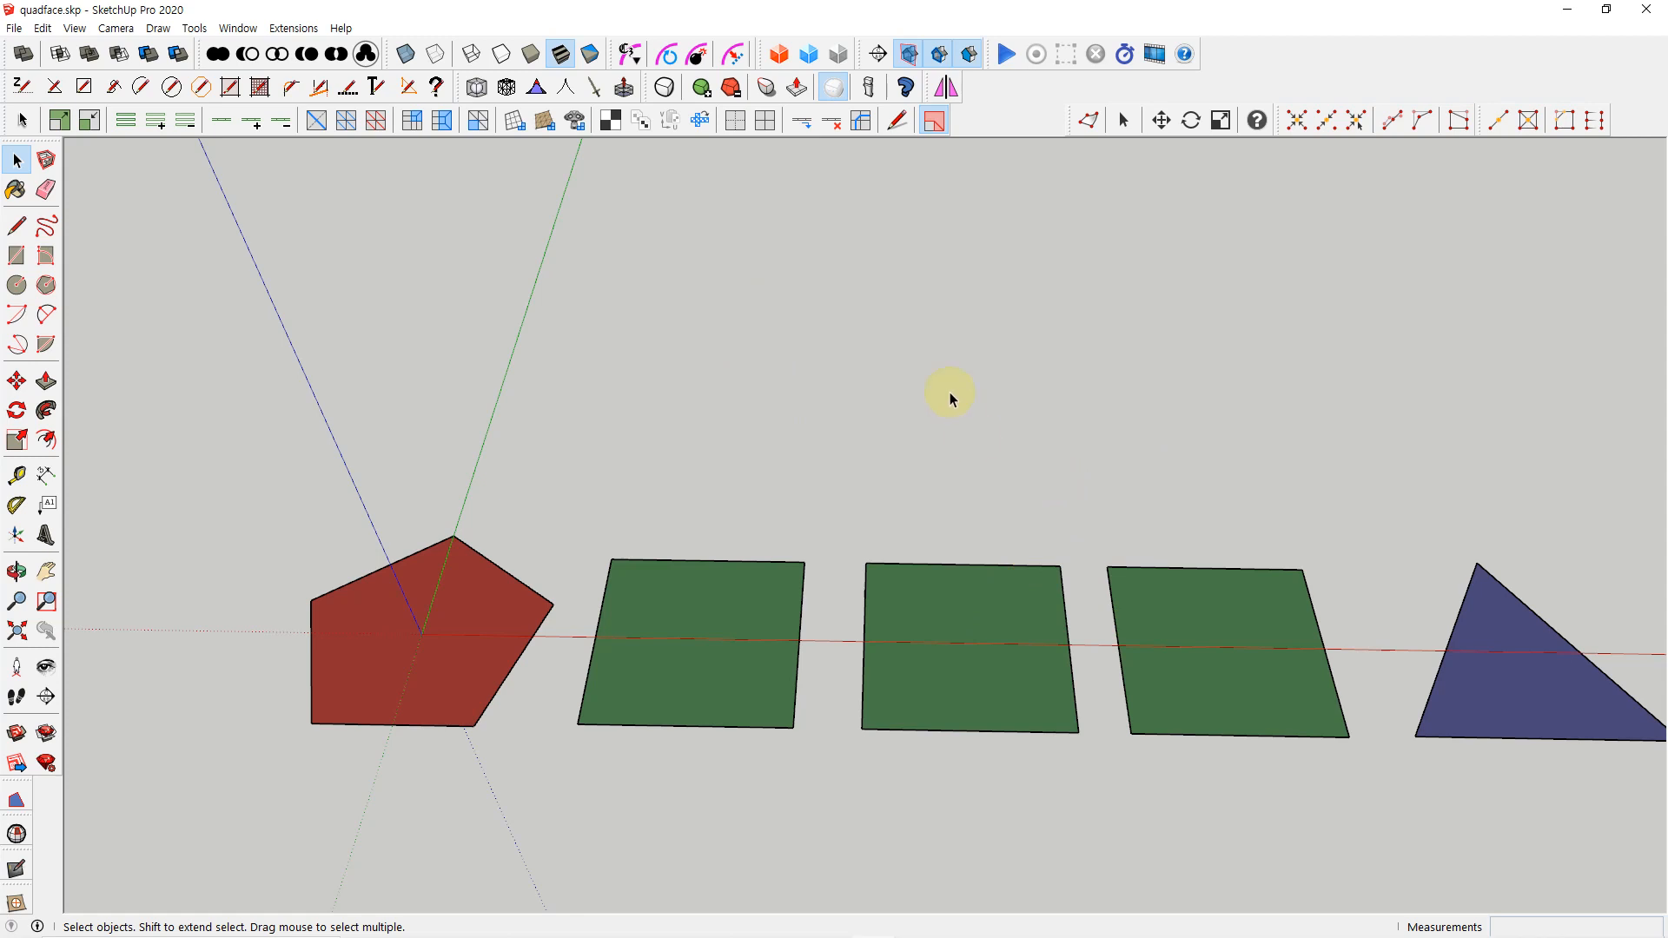
# Draw a wide rectangle in the empty area behind the row of quads and reverse its face
pyautogui.press('r')
pyautogui.click(826, 285)
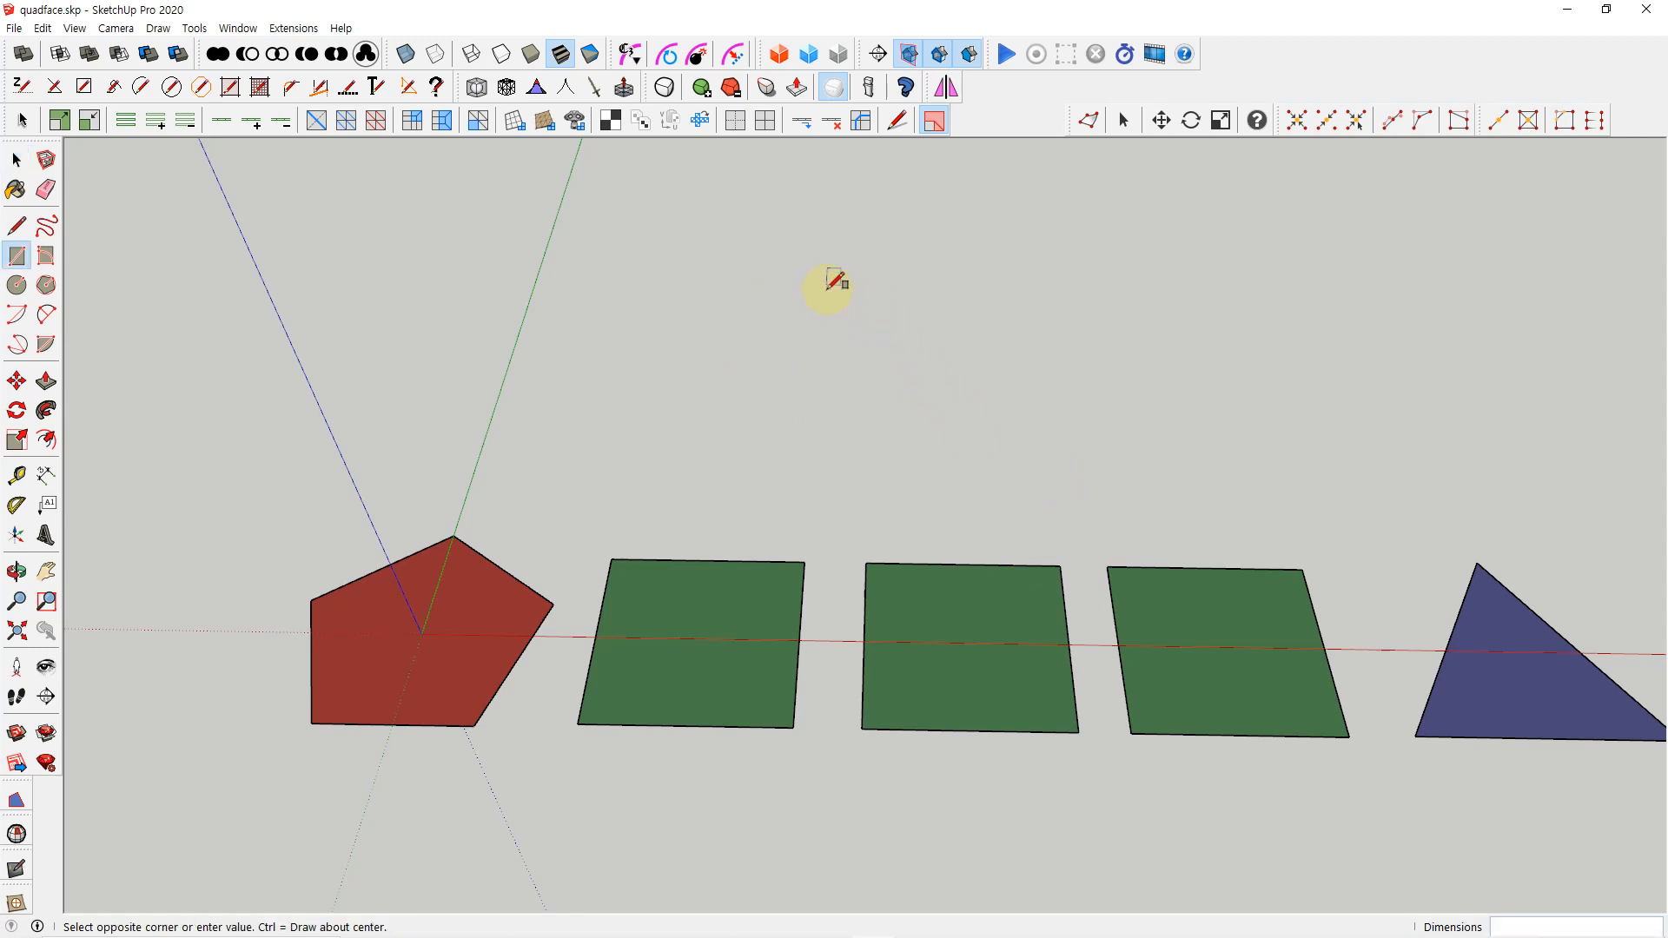
pyautogui.click(1122, 427)
pyautogui.press('space')
pyautogui.rightClick(975, 354)
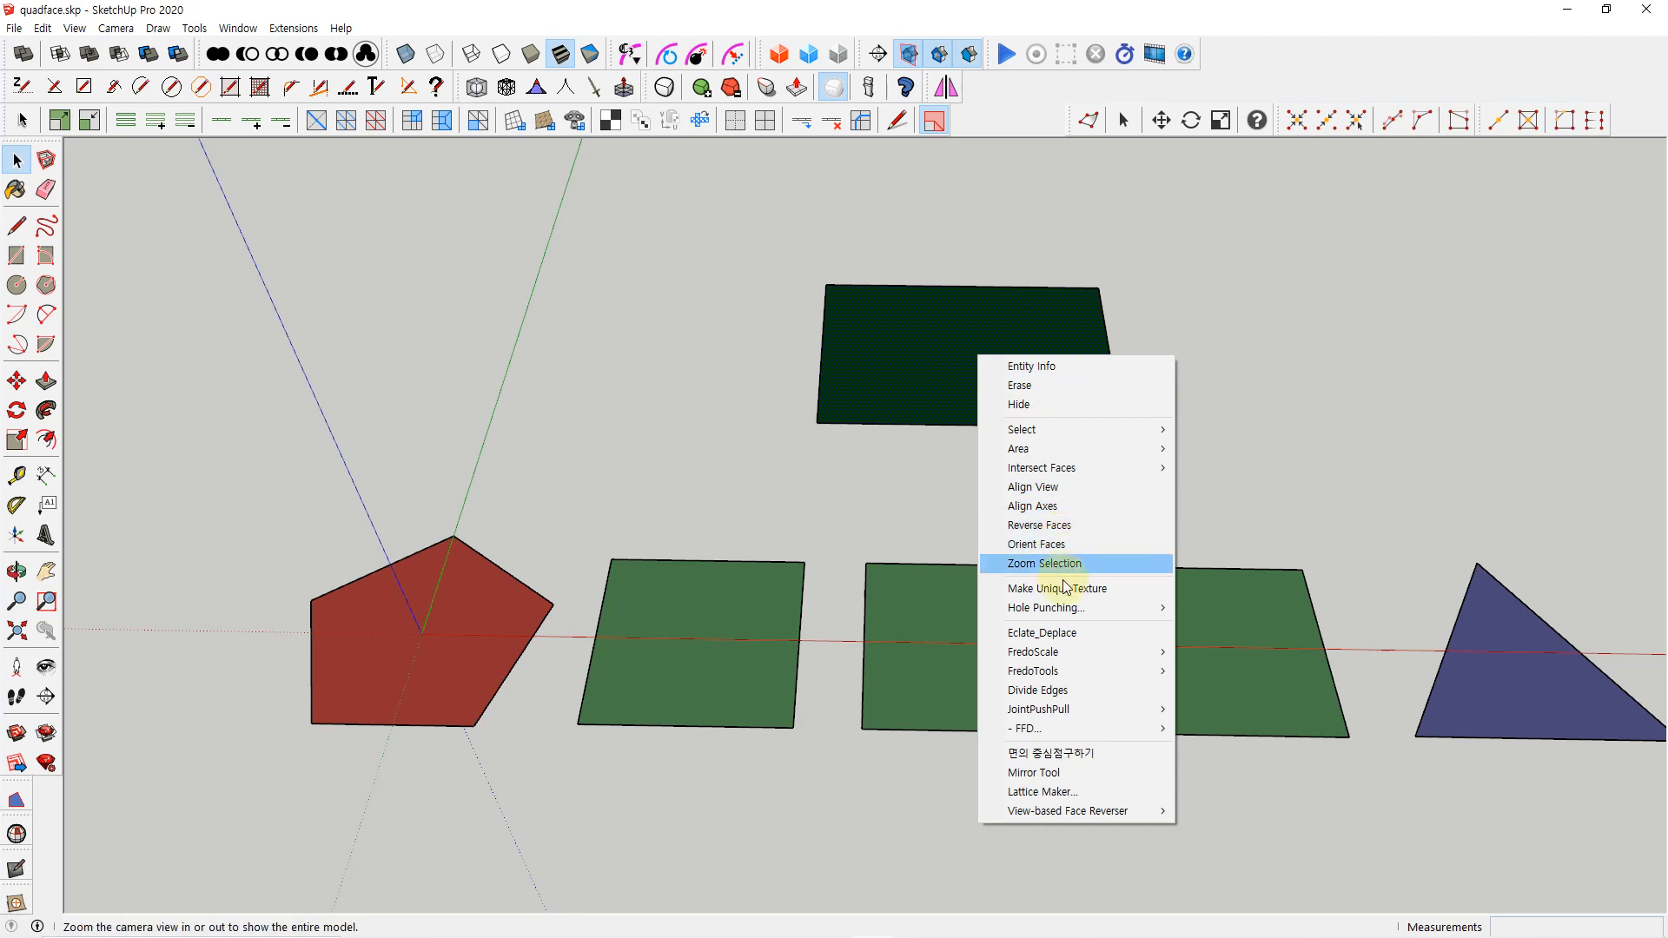
pyautogui.click(1062, 527)
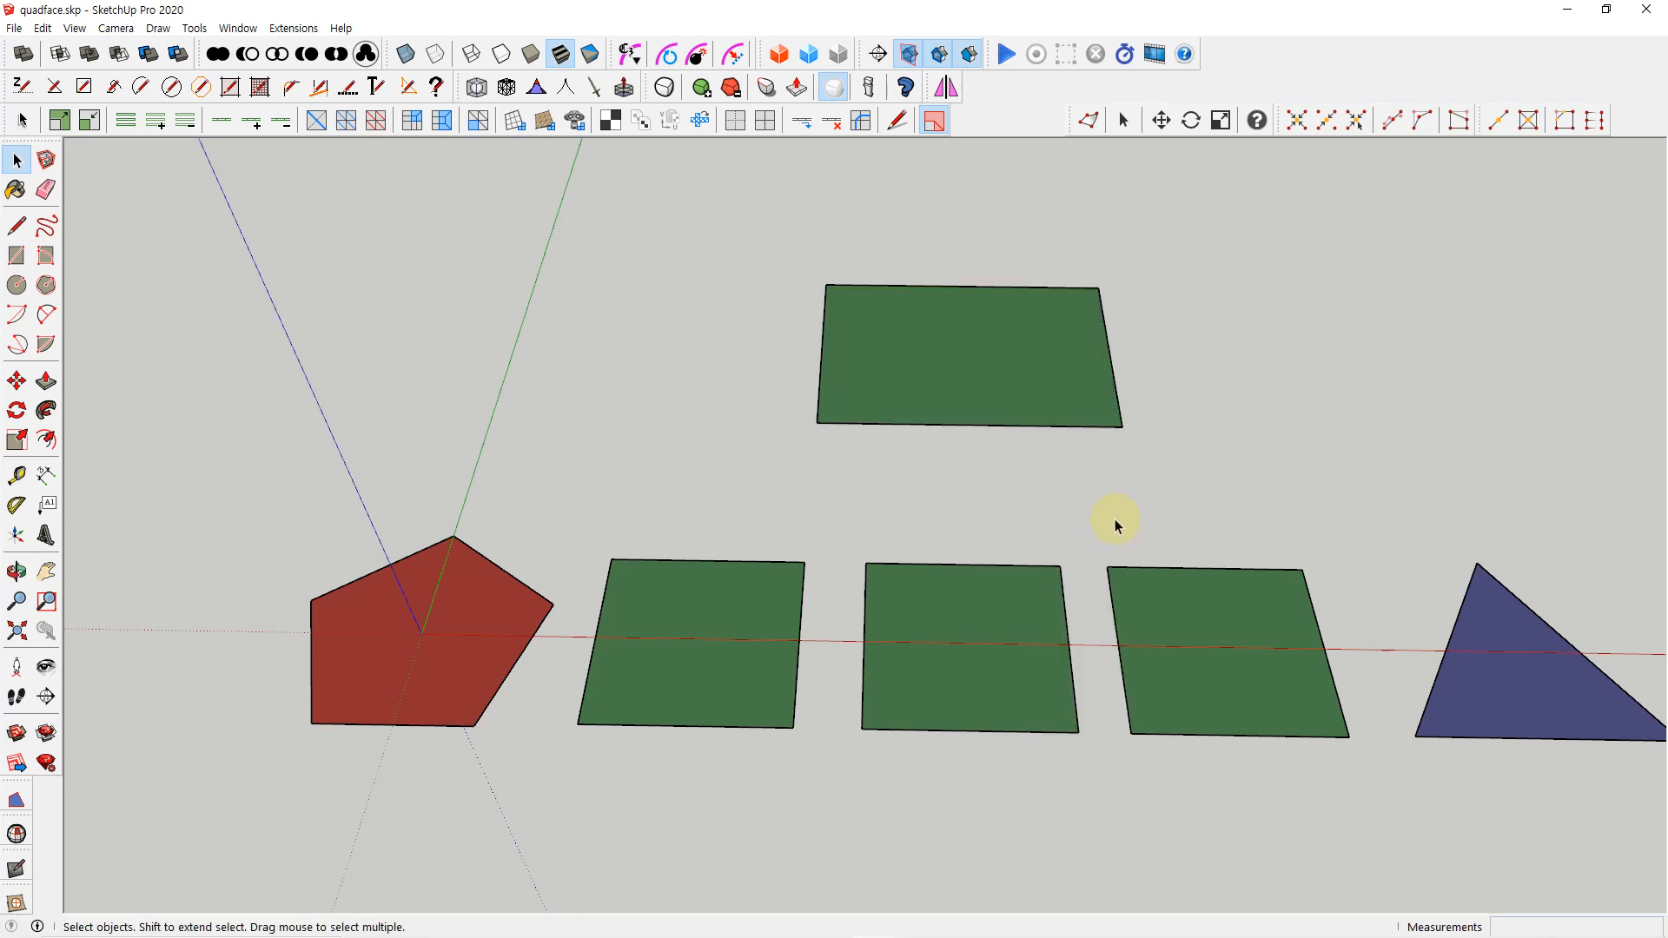
# Move the new rectangle's front-right corner to several positions, including a concave one, finishing as an irregular four-sided face
pyautogui.press('m')
pyautogui.click(1122, 427)
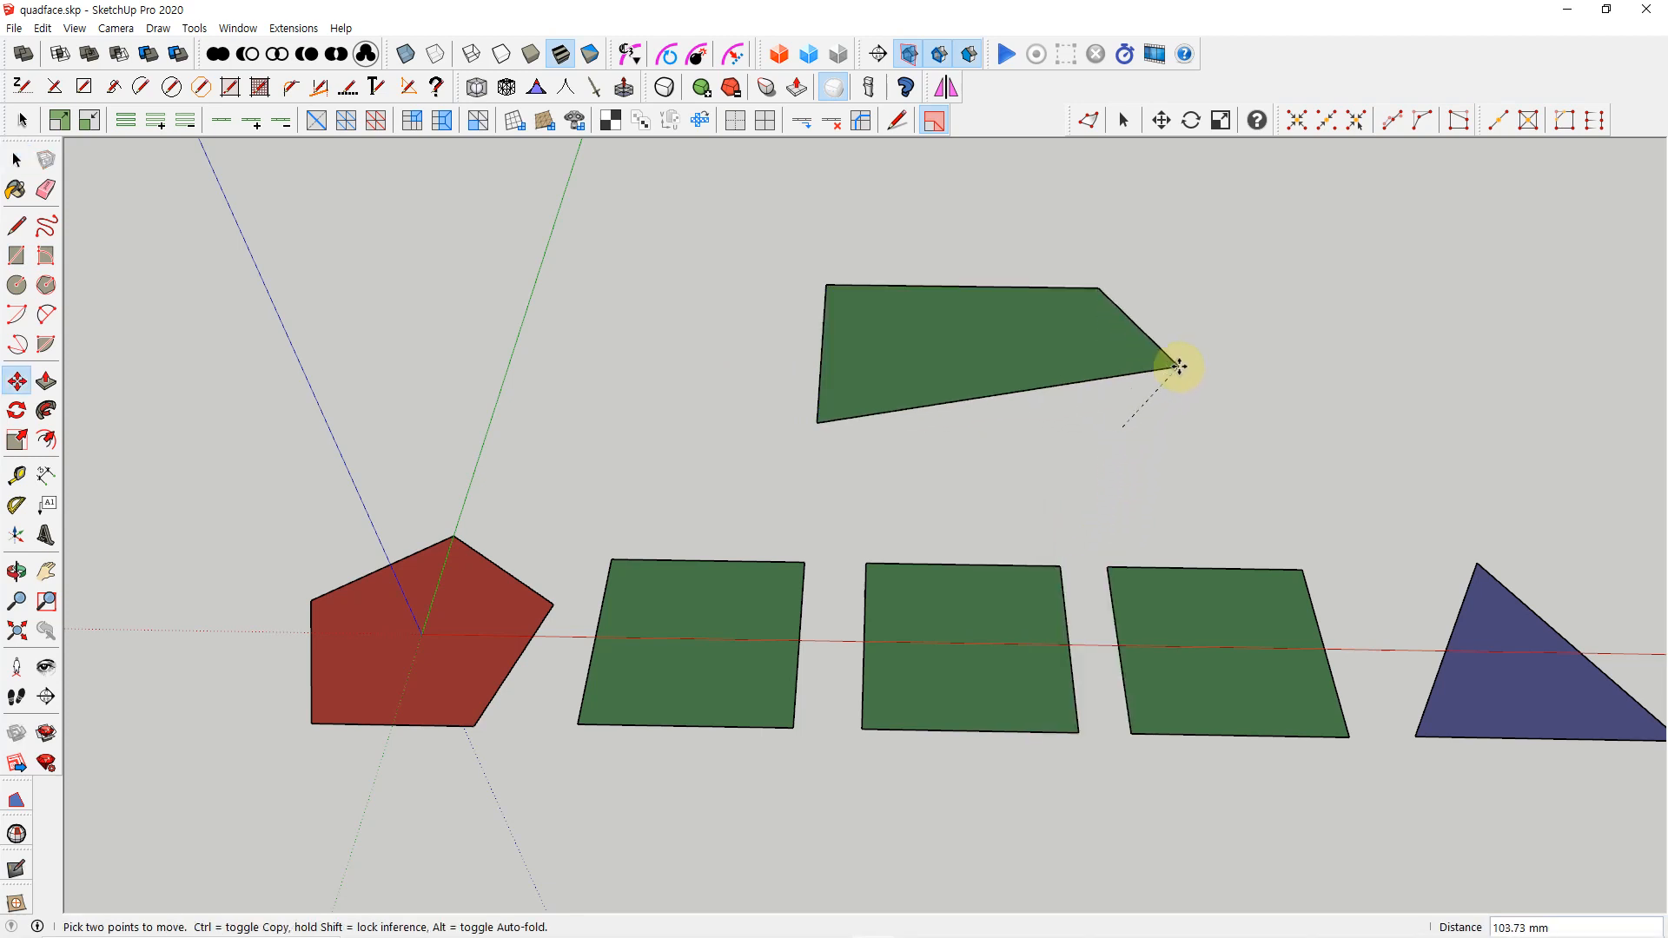
pyautogui.click(1179, 367)
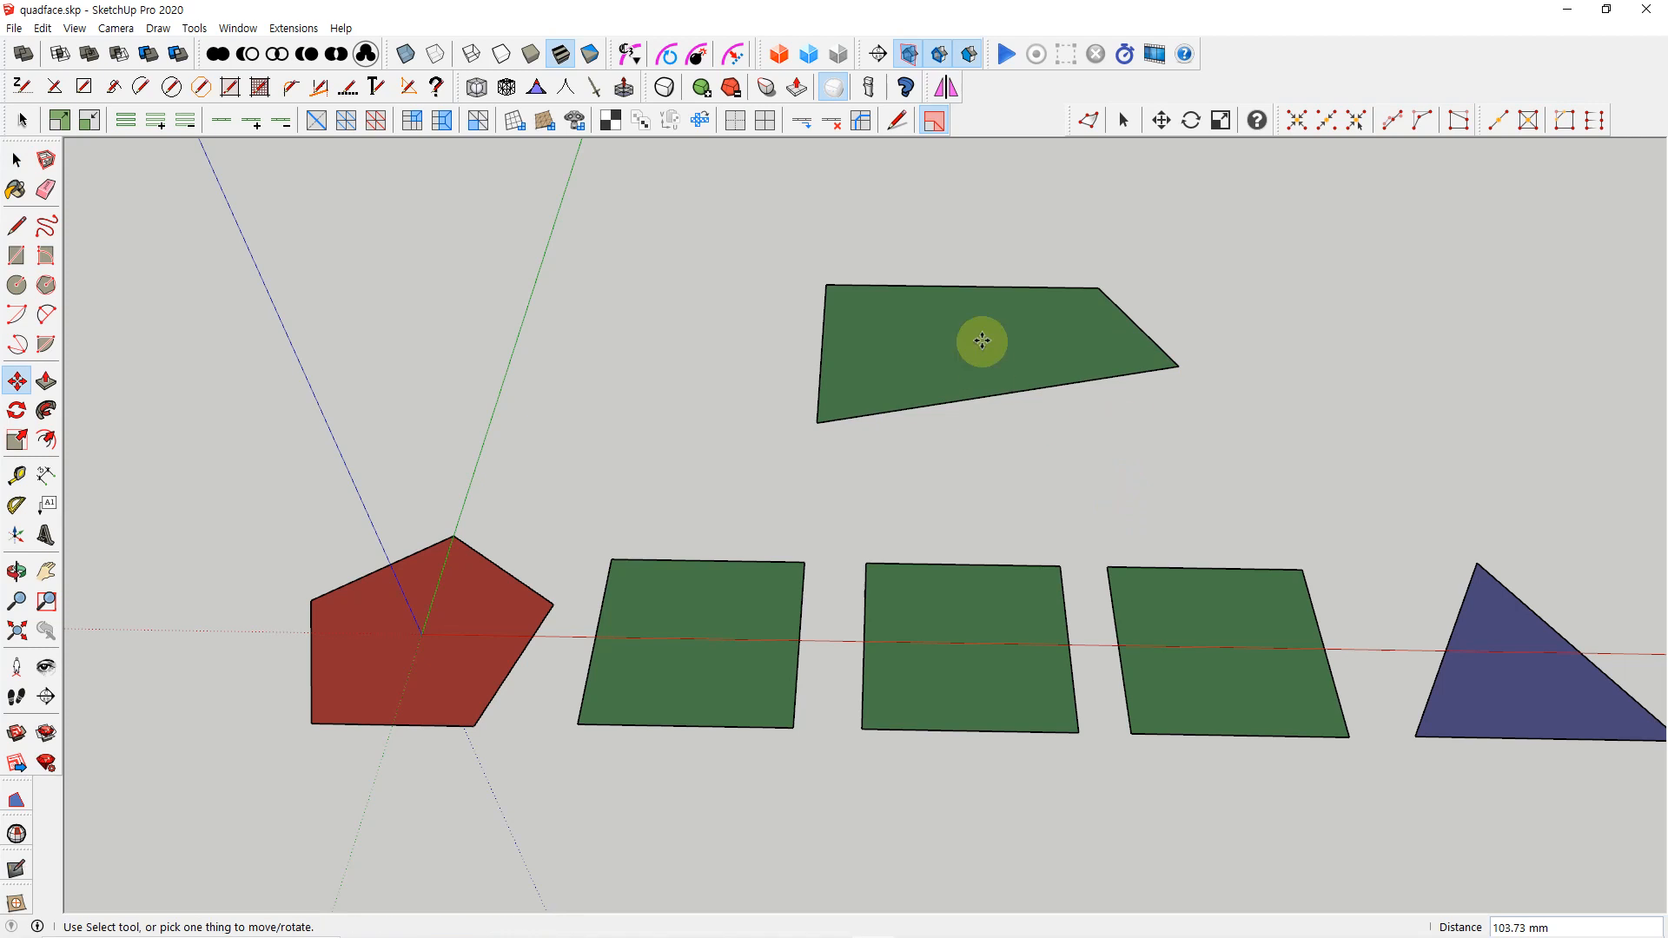
pyautogui.click(1175, 366)
pyautogui.click(1043, 466)
pyautogui.click(1042, 472)
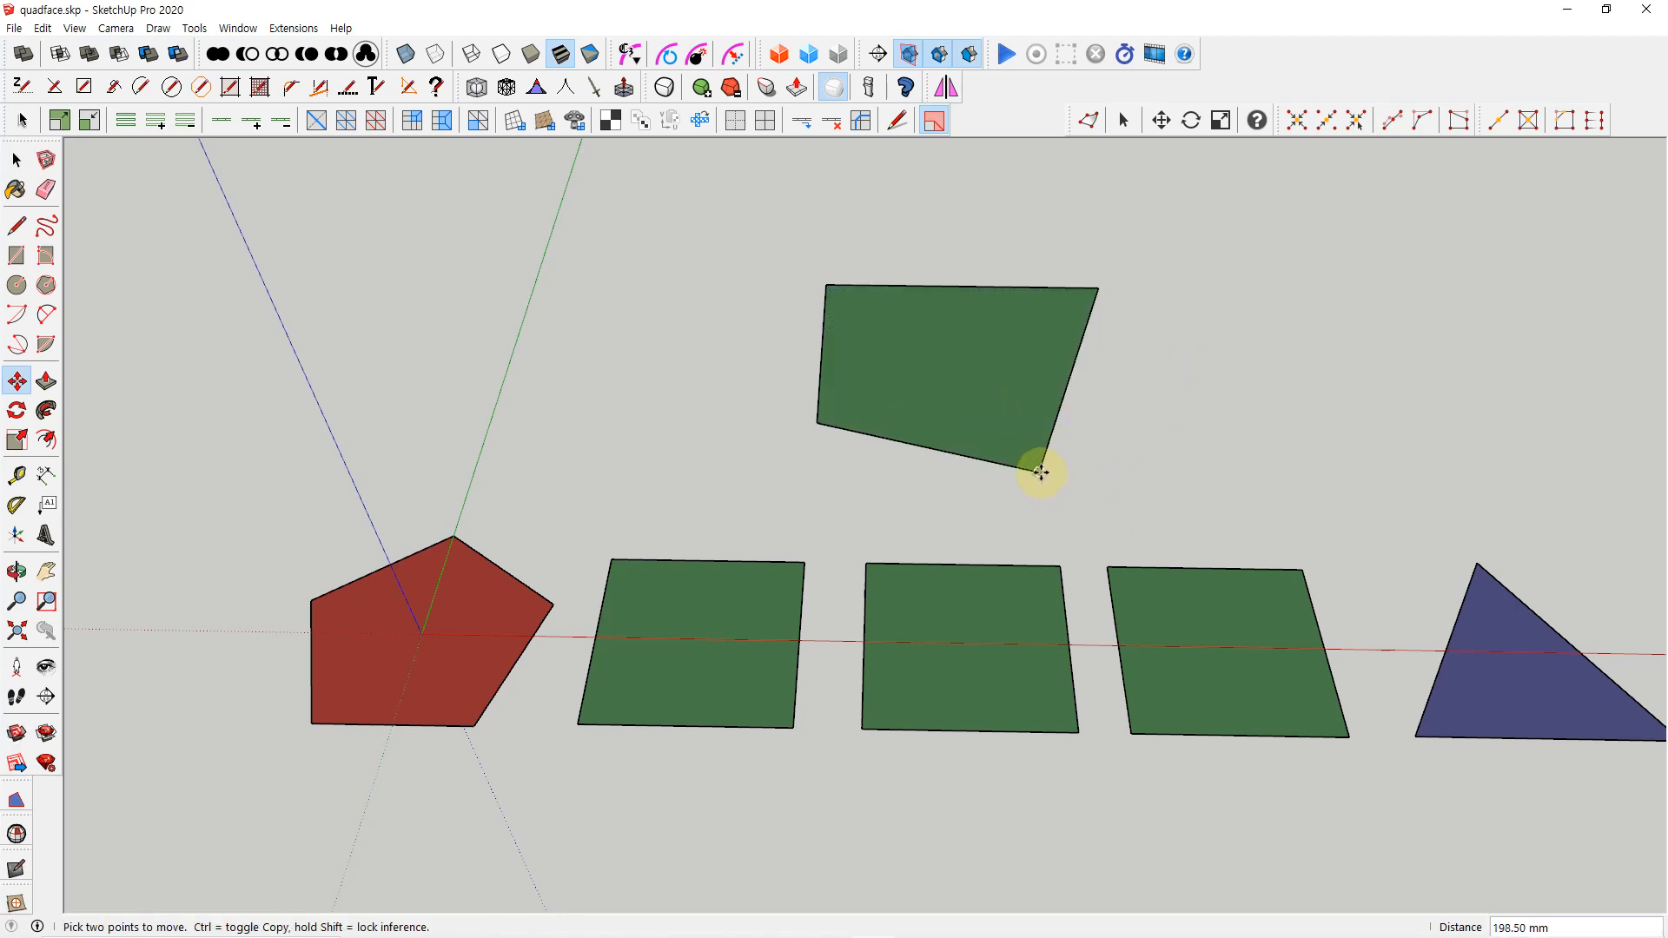
pyautogui.click(912, 318)
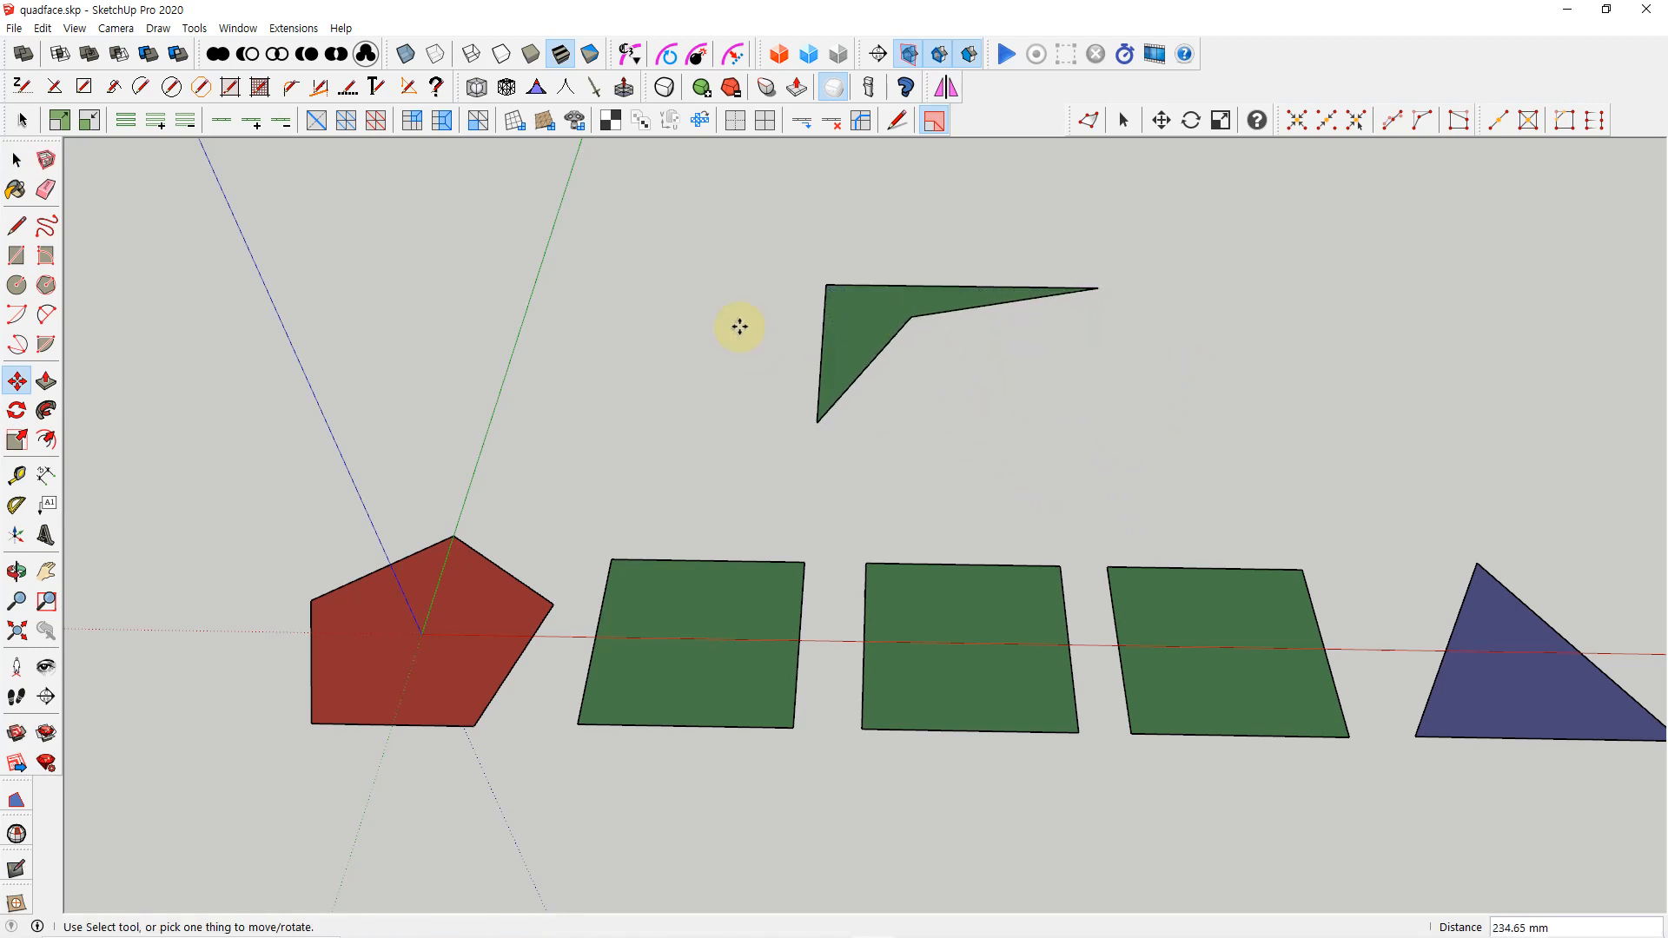
pyautogui.click(912, 318)
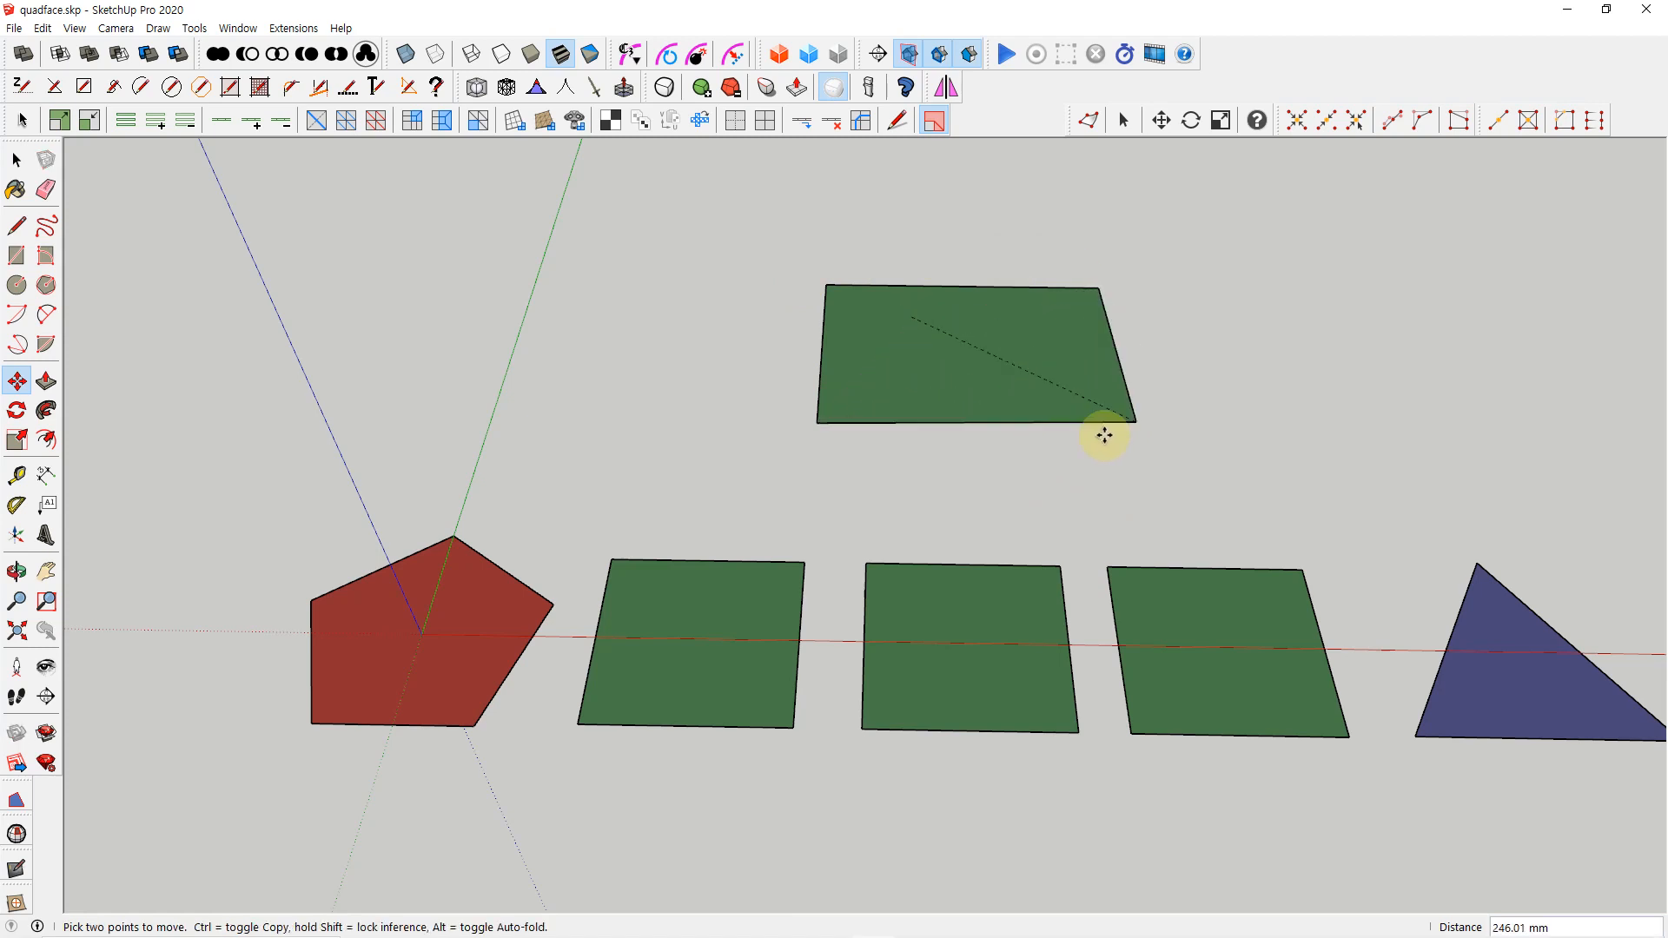
pyautogui.click(971, 459)
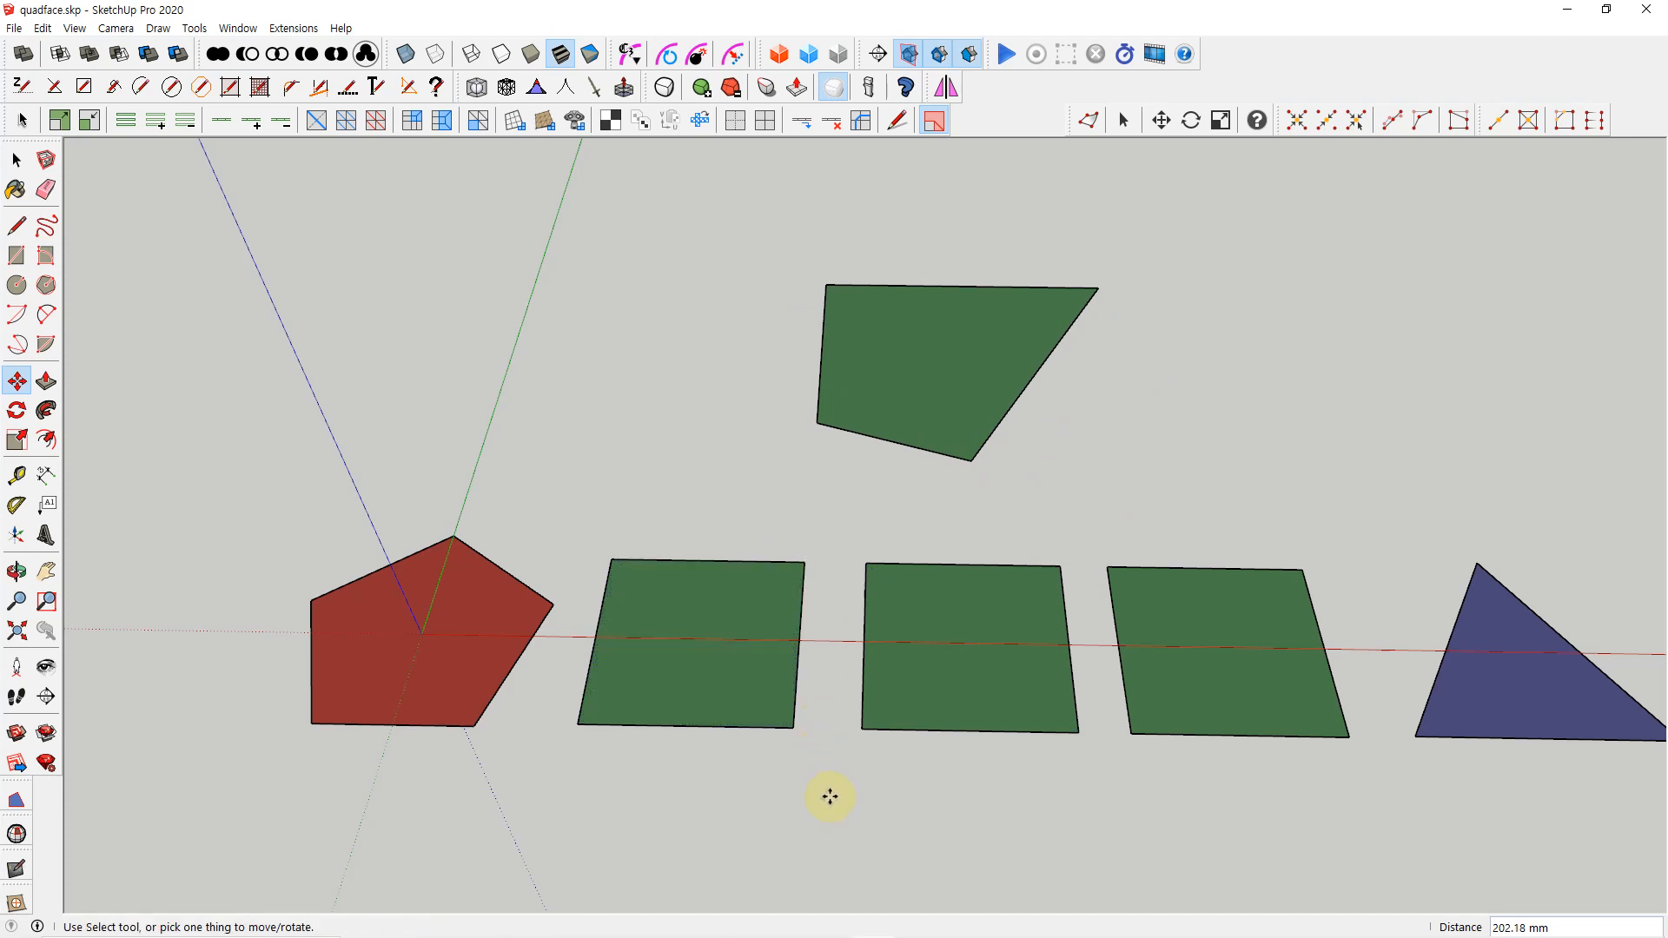
pyautogui.press('space')
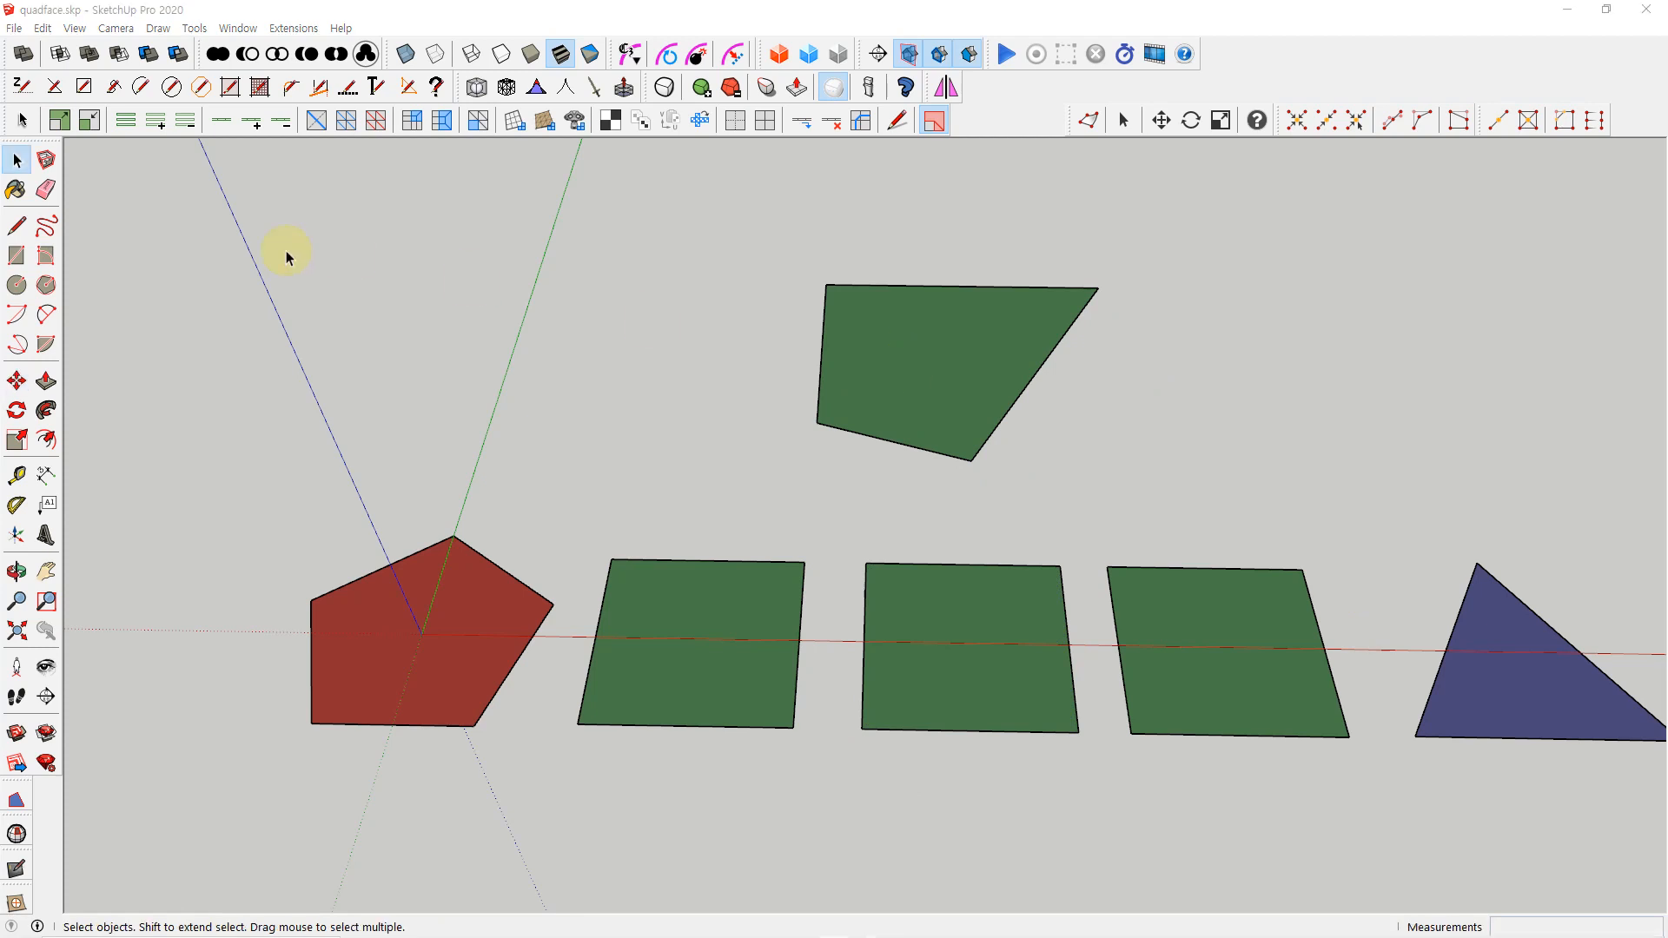
# Display hidden geometry to examine the diagonals in the two left quads of the row, and turn off live mesh analysis
pyautogui.click(75, 28)
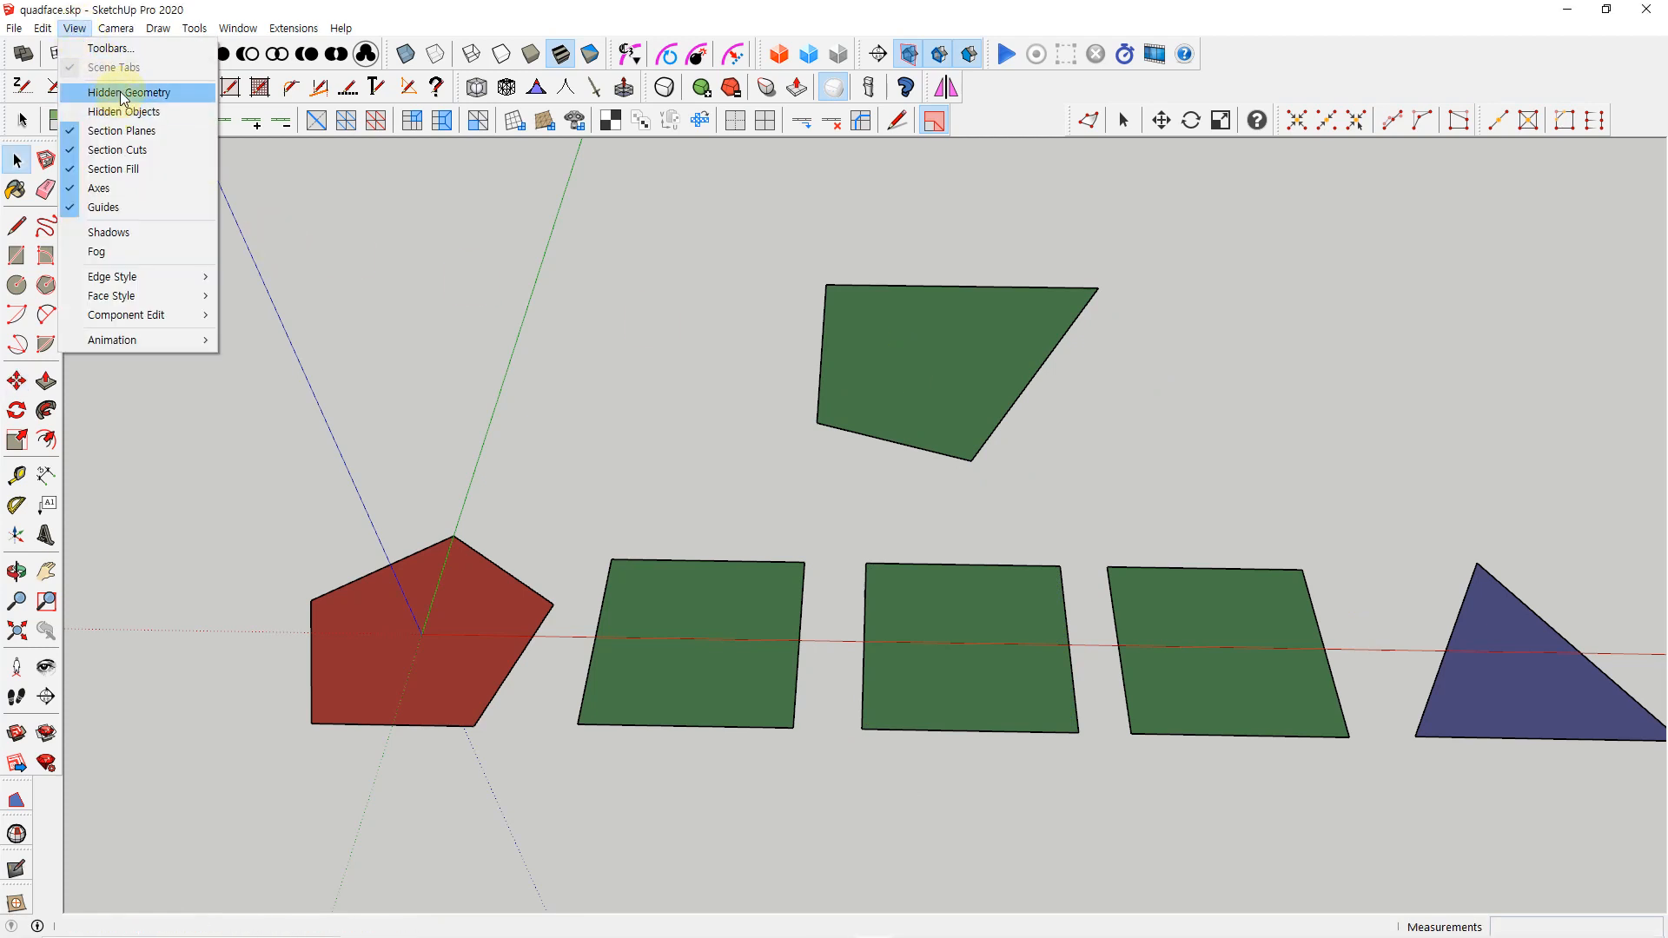
pyautogui.click(121, 93)
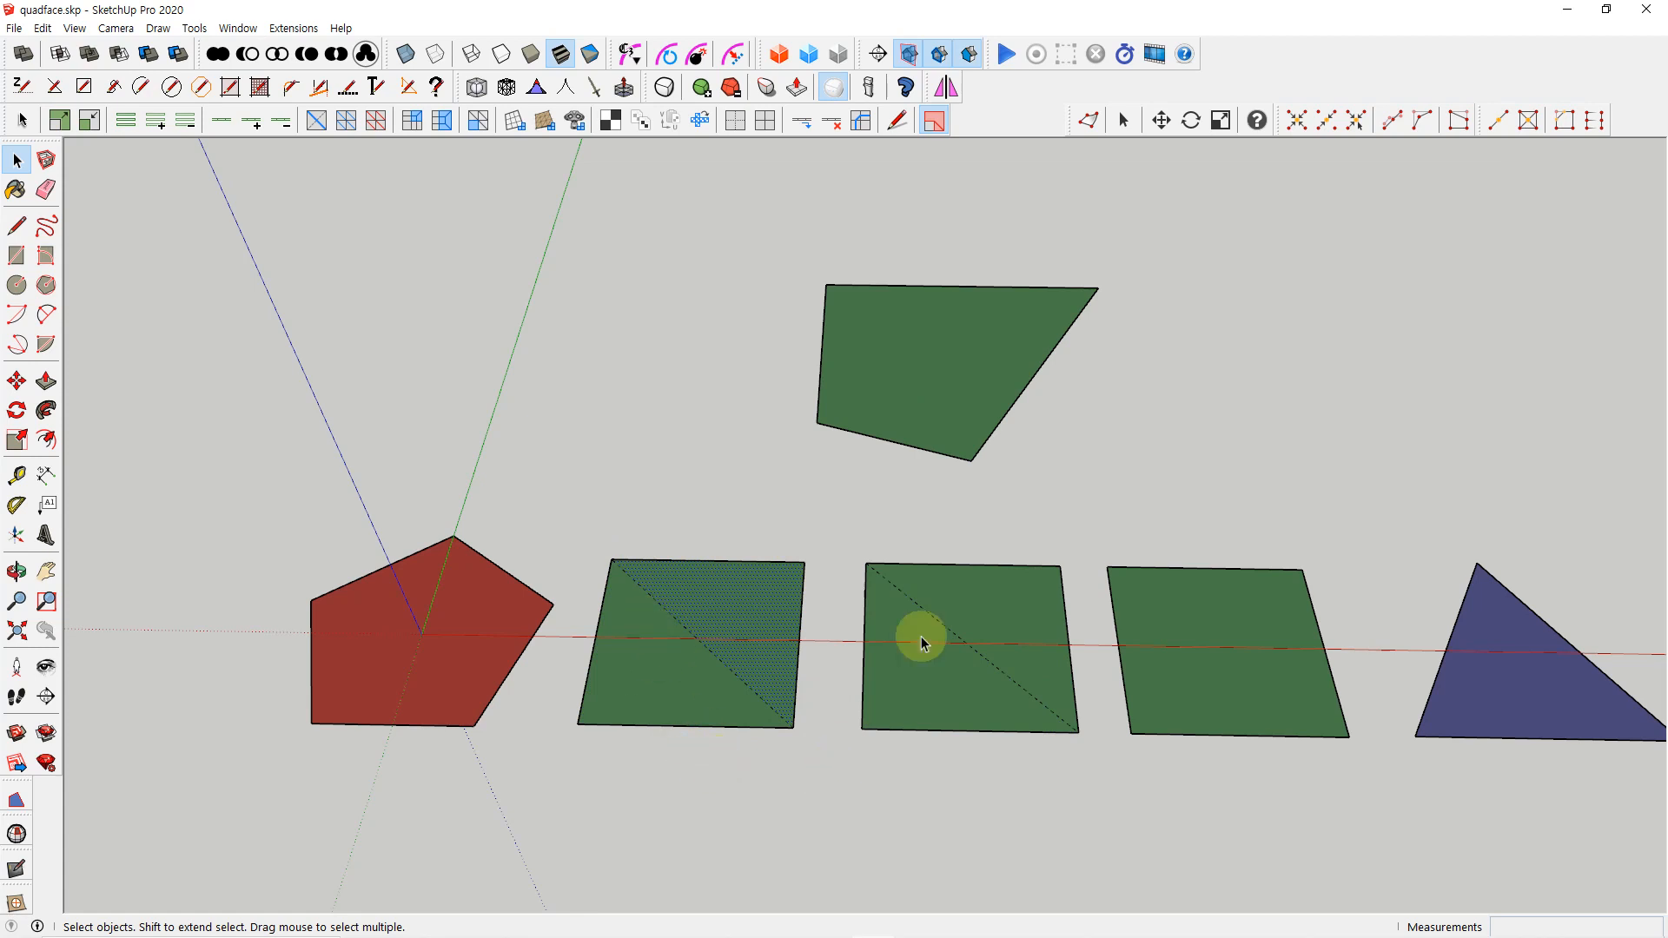
pyautogui.click(1019, 513)
pyautogui.click(934, 124)
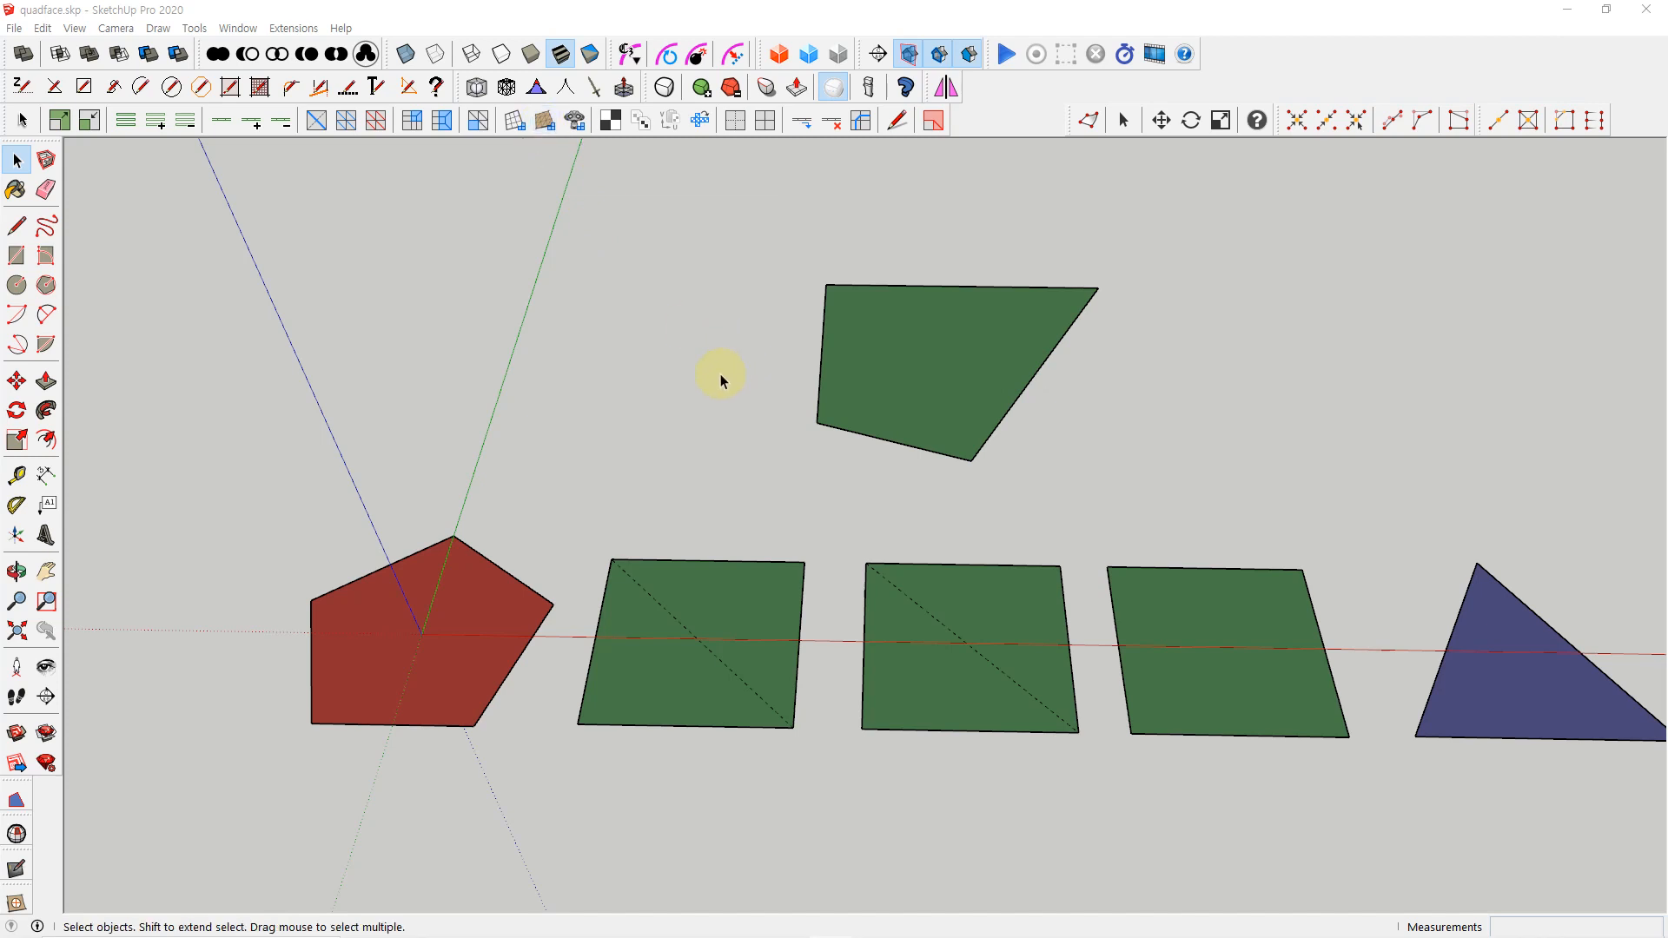
# Delete the irregular quad and draw a large rectangle behind the pentagon and the first quads of the row
pyautogui.moveTo(722, 243); pyautogui.dragTo(1171, 487)
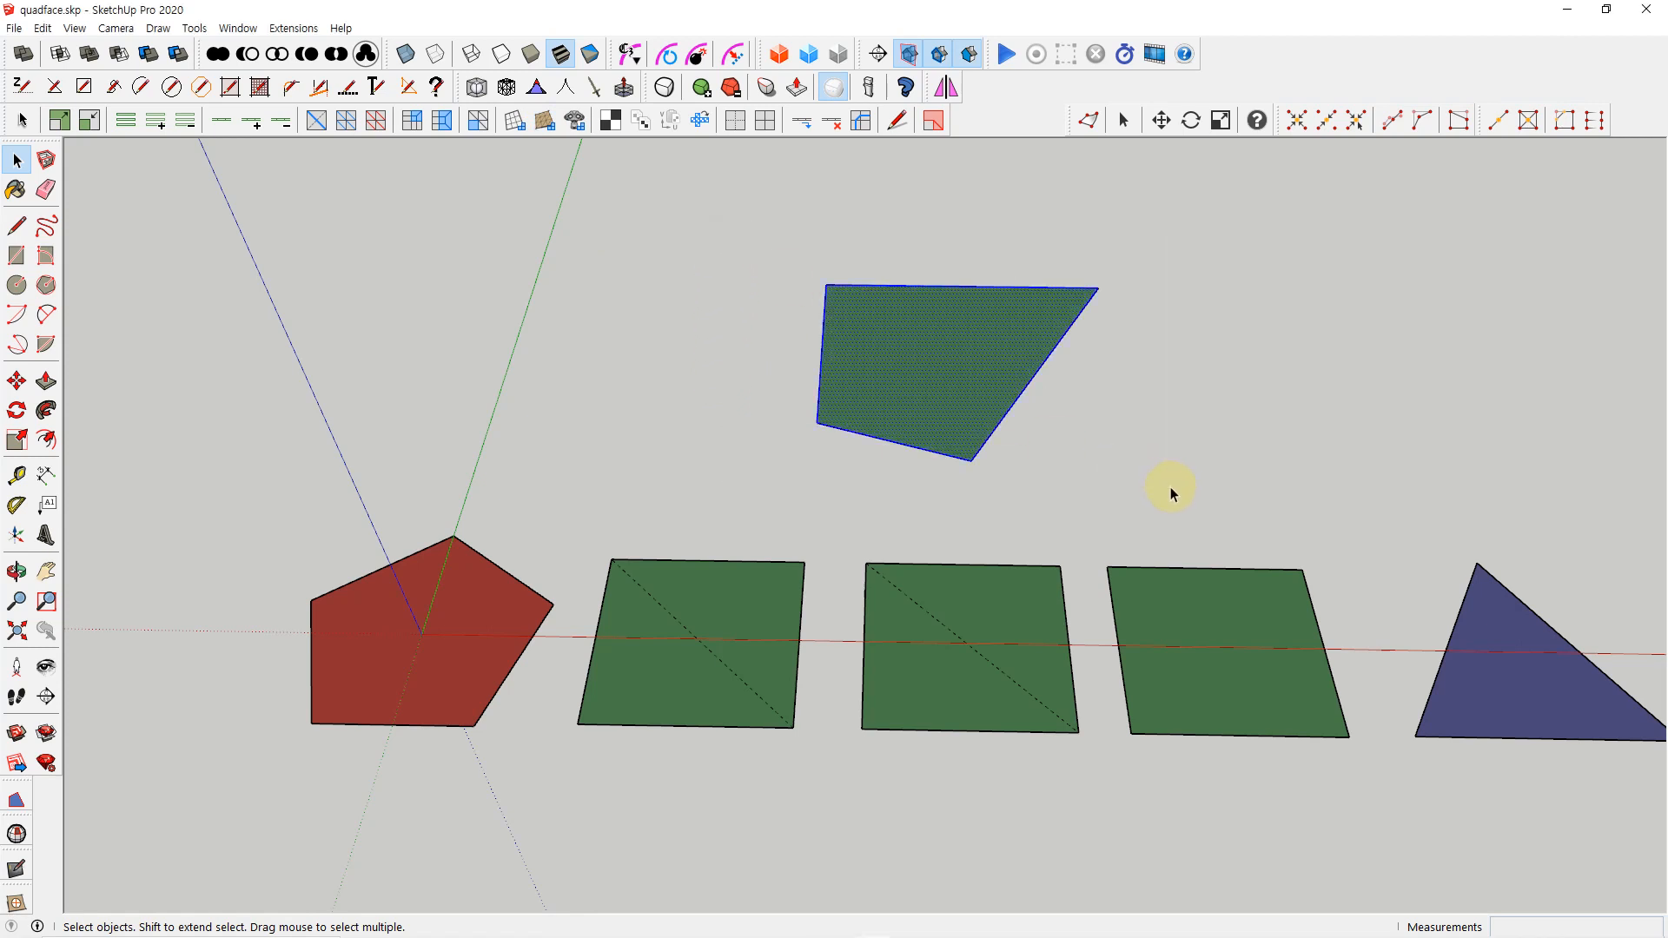
pyautogui.press('Delete')
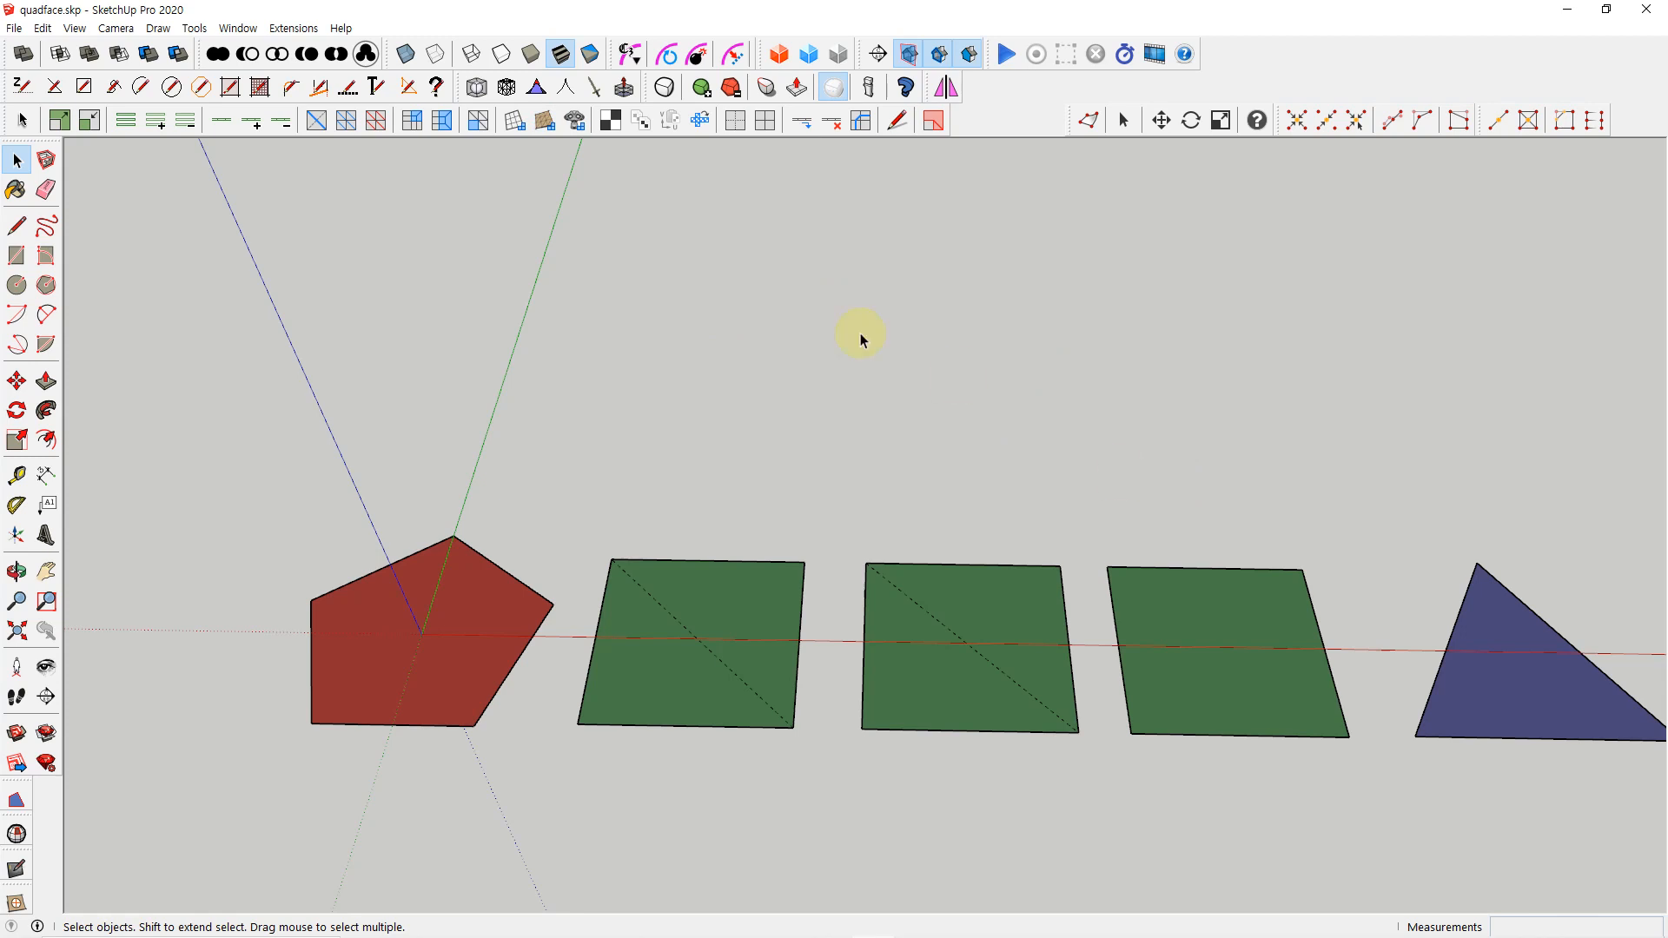
pyautogui.press('r')
pyautogui.click(605, 265)
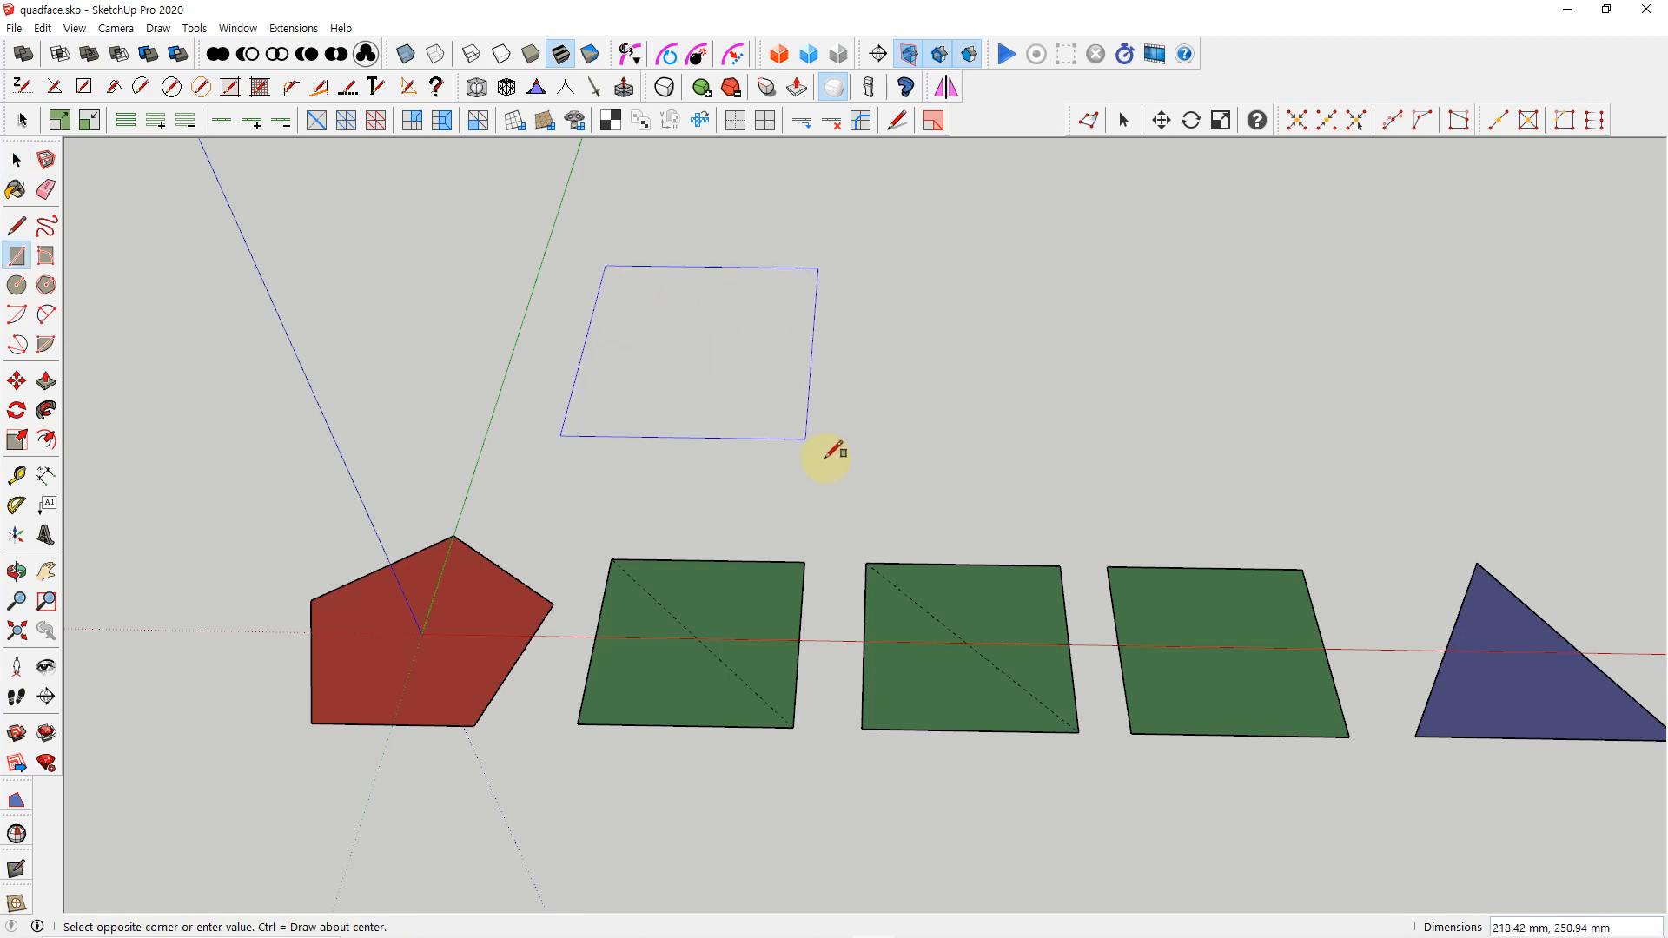
pyautogui.click(881, 477)
pyautogui.press('space')
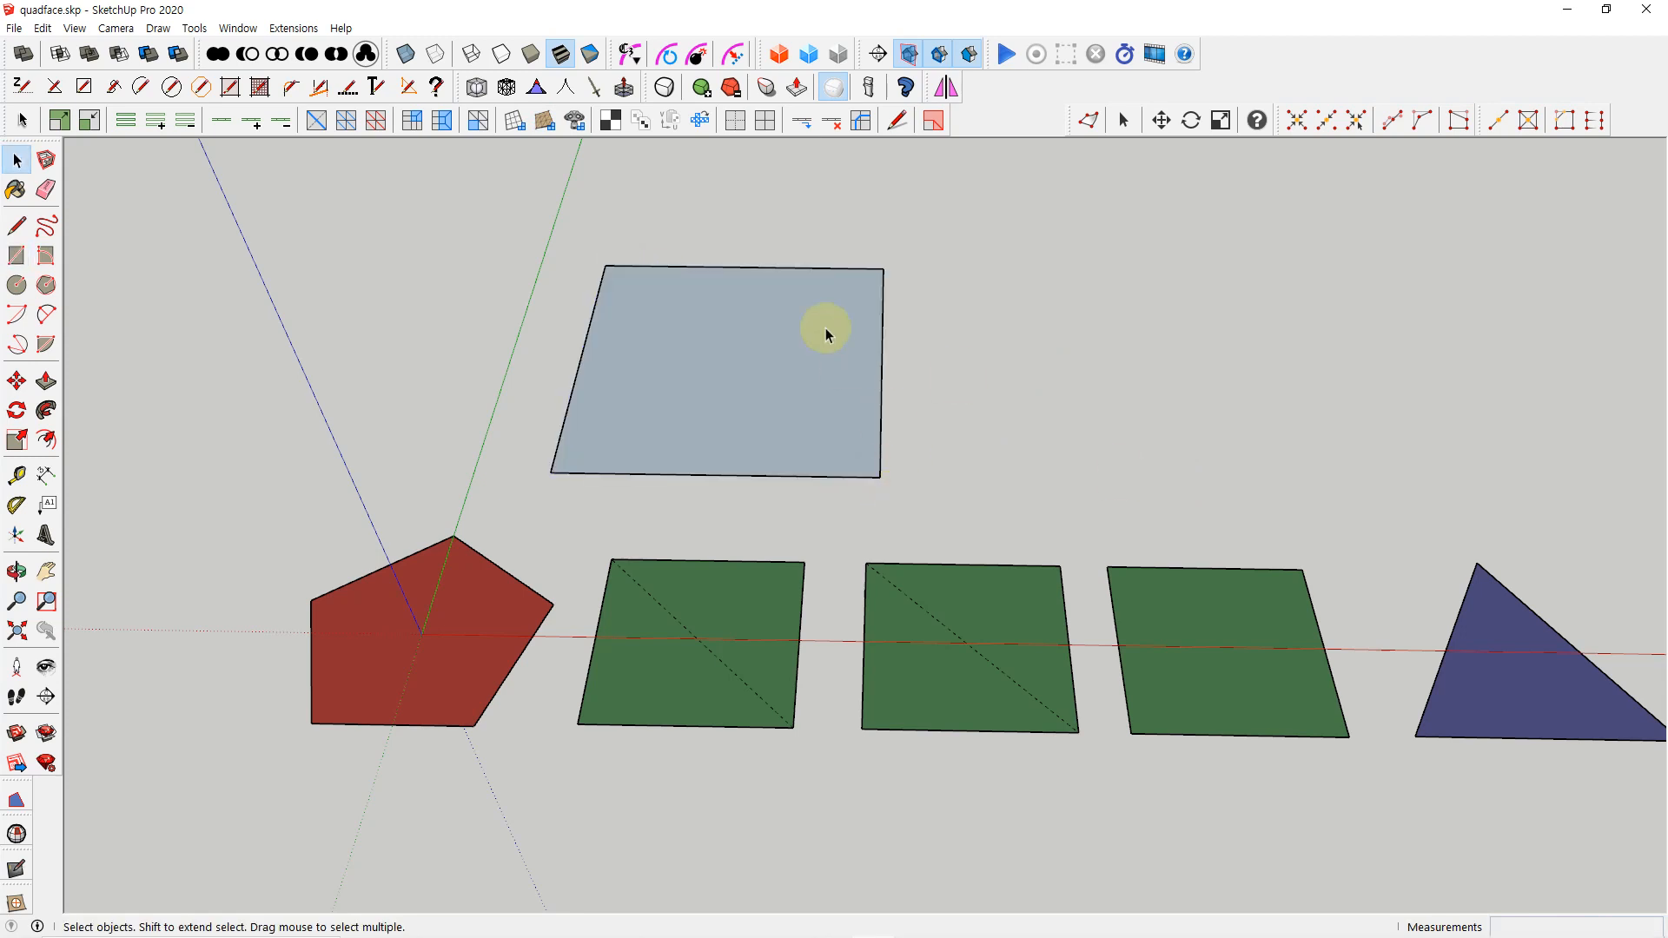
# Subdivide the large rectangle into an 8 by 8 grid by repeatedly inserting loops, starting from its back edge
pyautogui.click(787, 275)
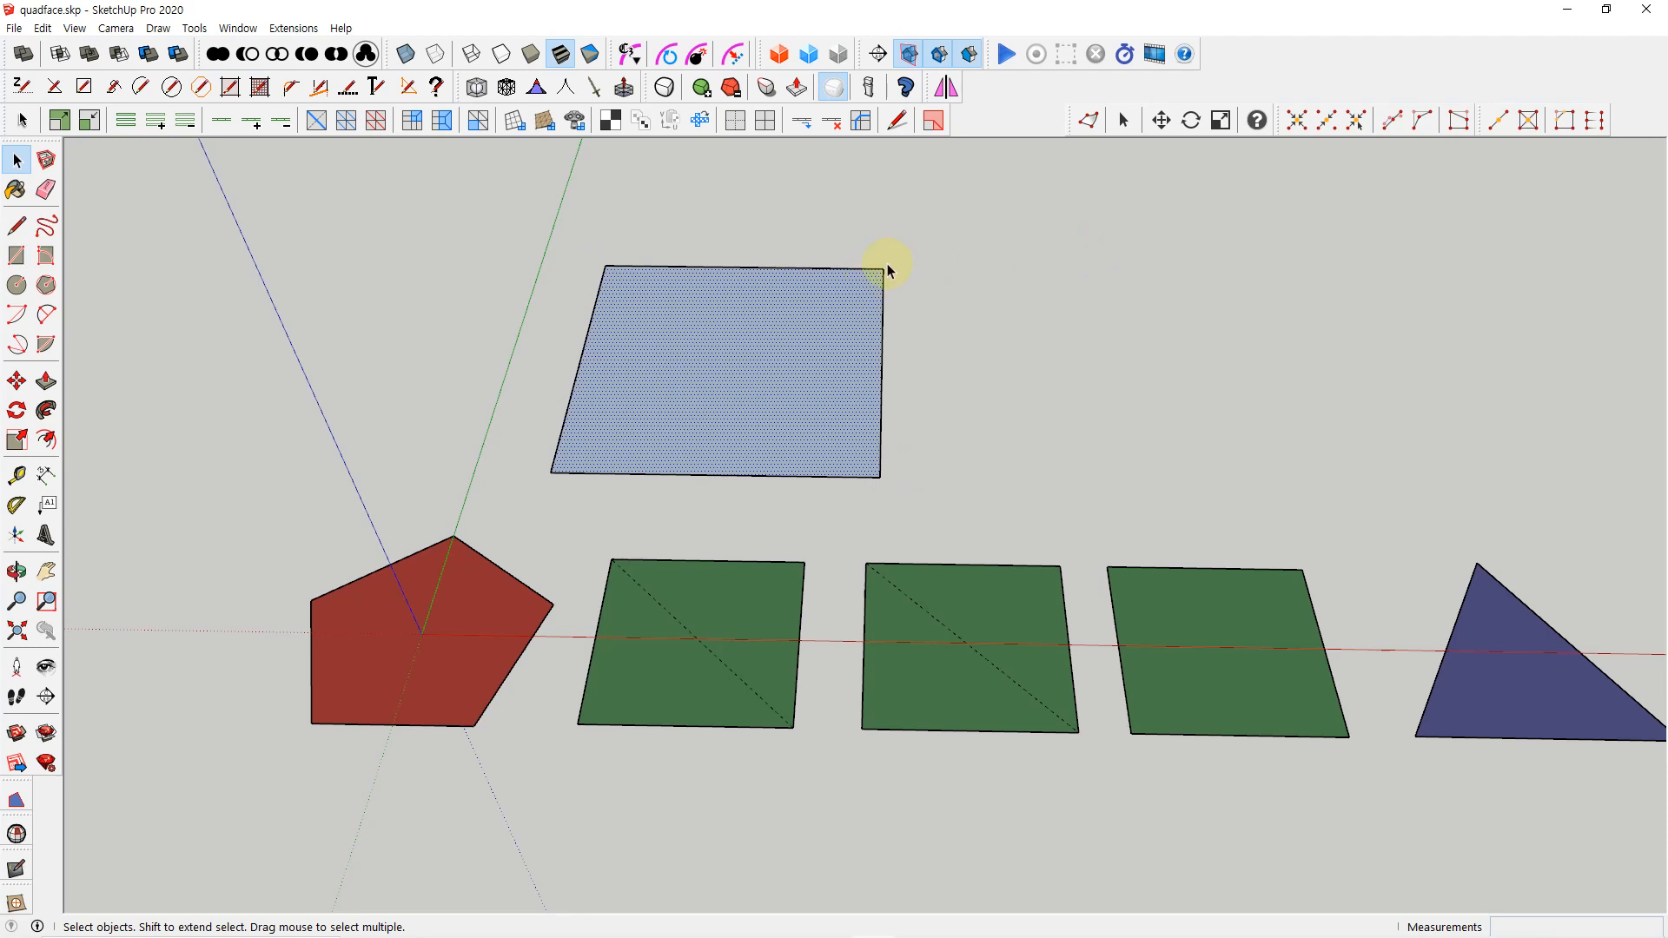
pyautogui.click(826, 267)
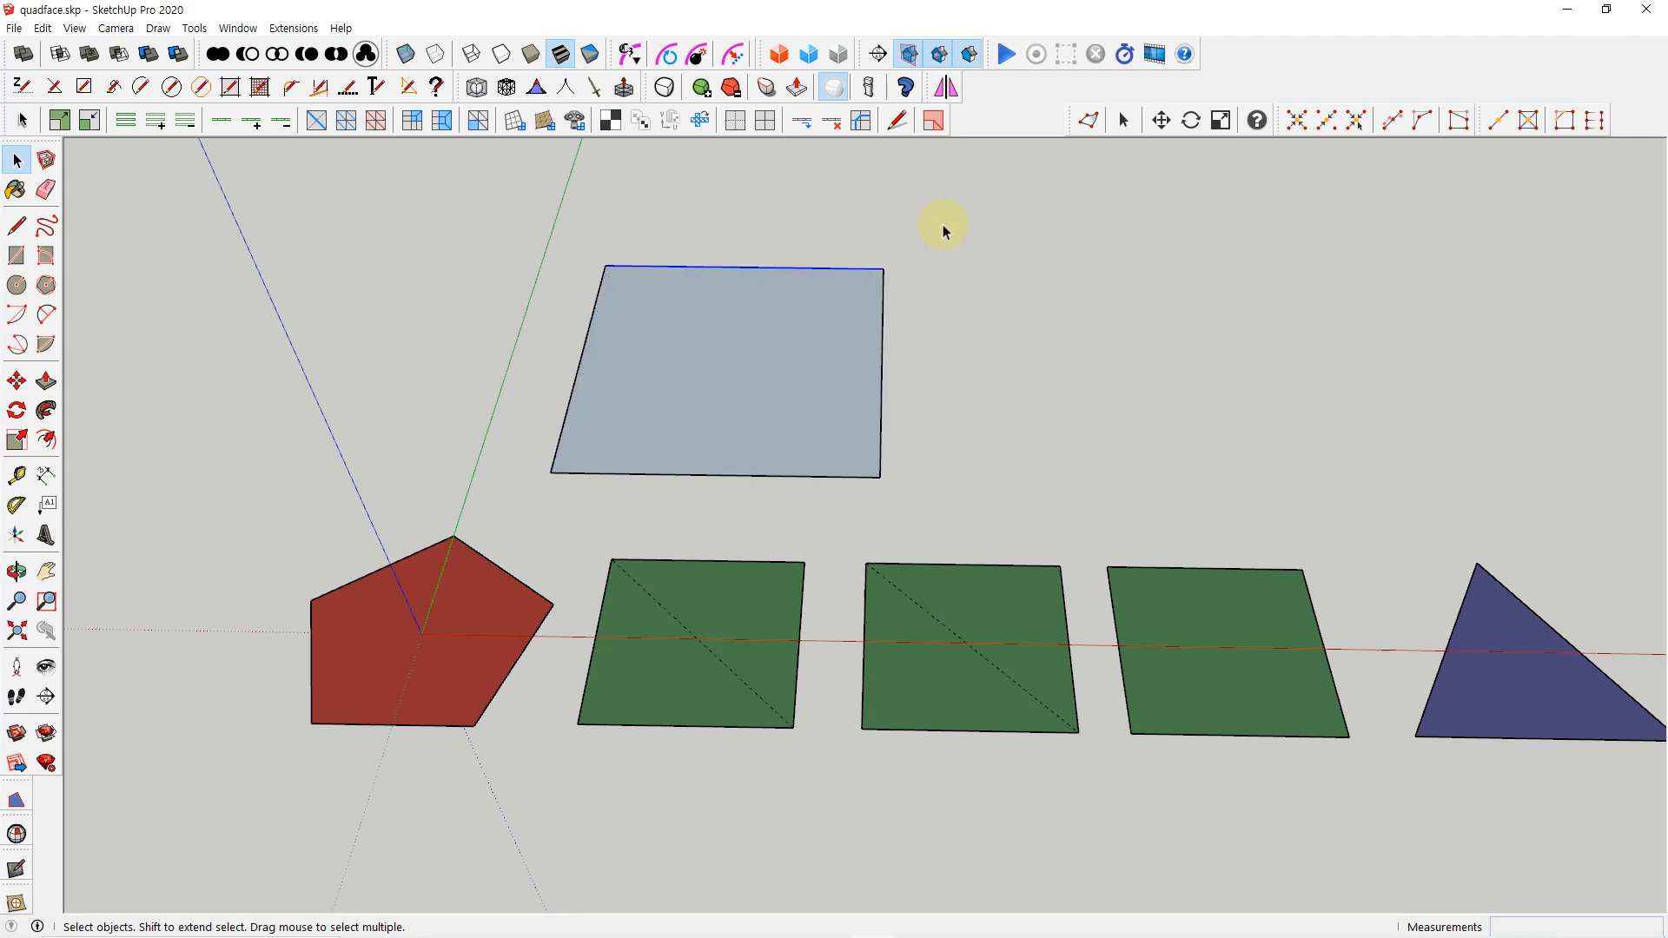
pyautogui.click(808, 126)
pyautogui.click(807, 126)
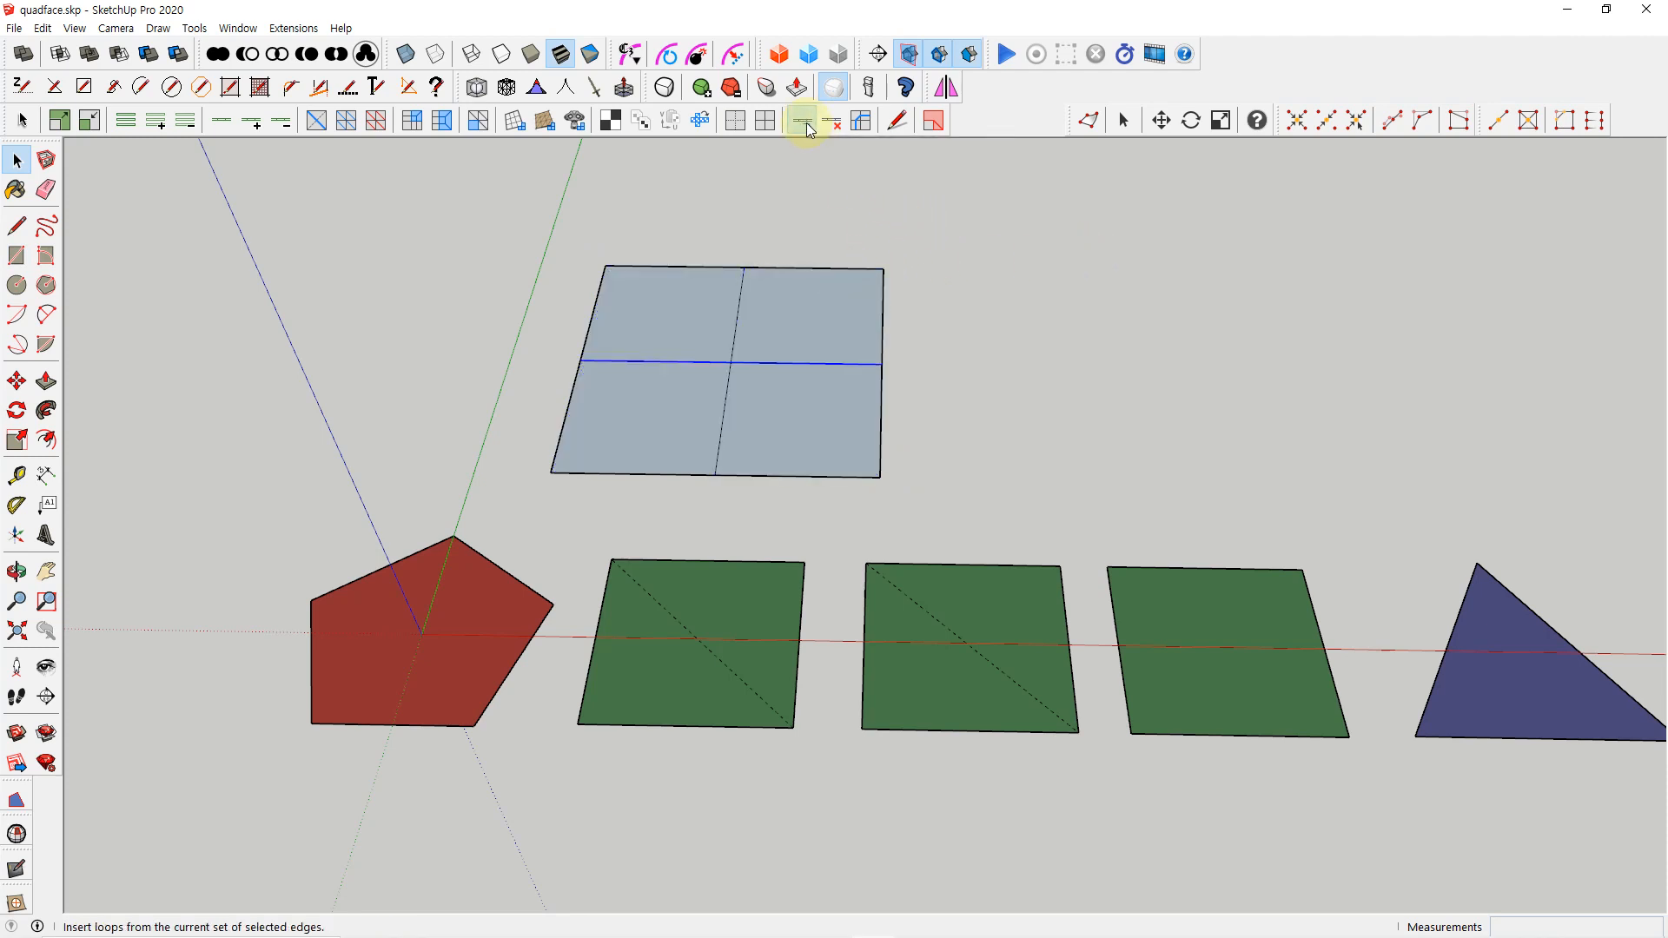
pyautogui.click(807, 126)
pyautogui.click(806, 122)
pyautogui.click(806, 122)
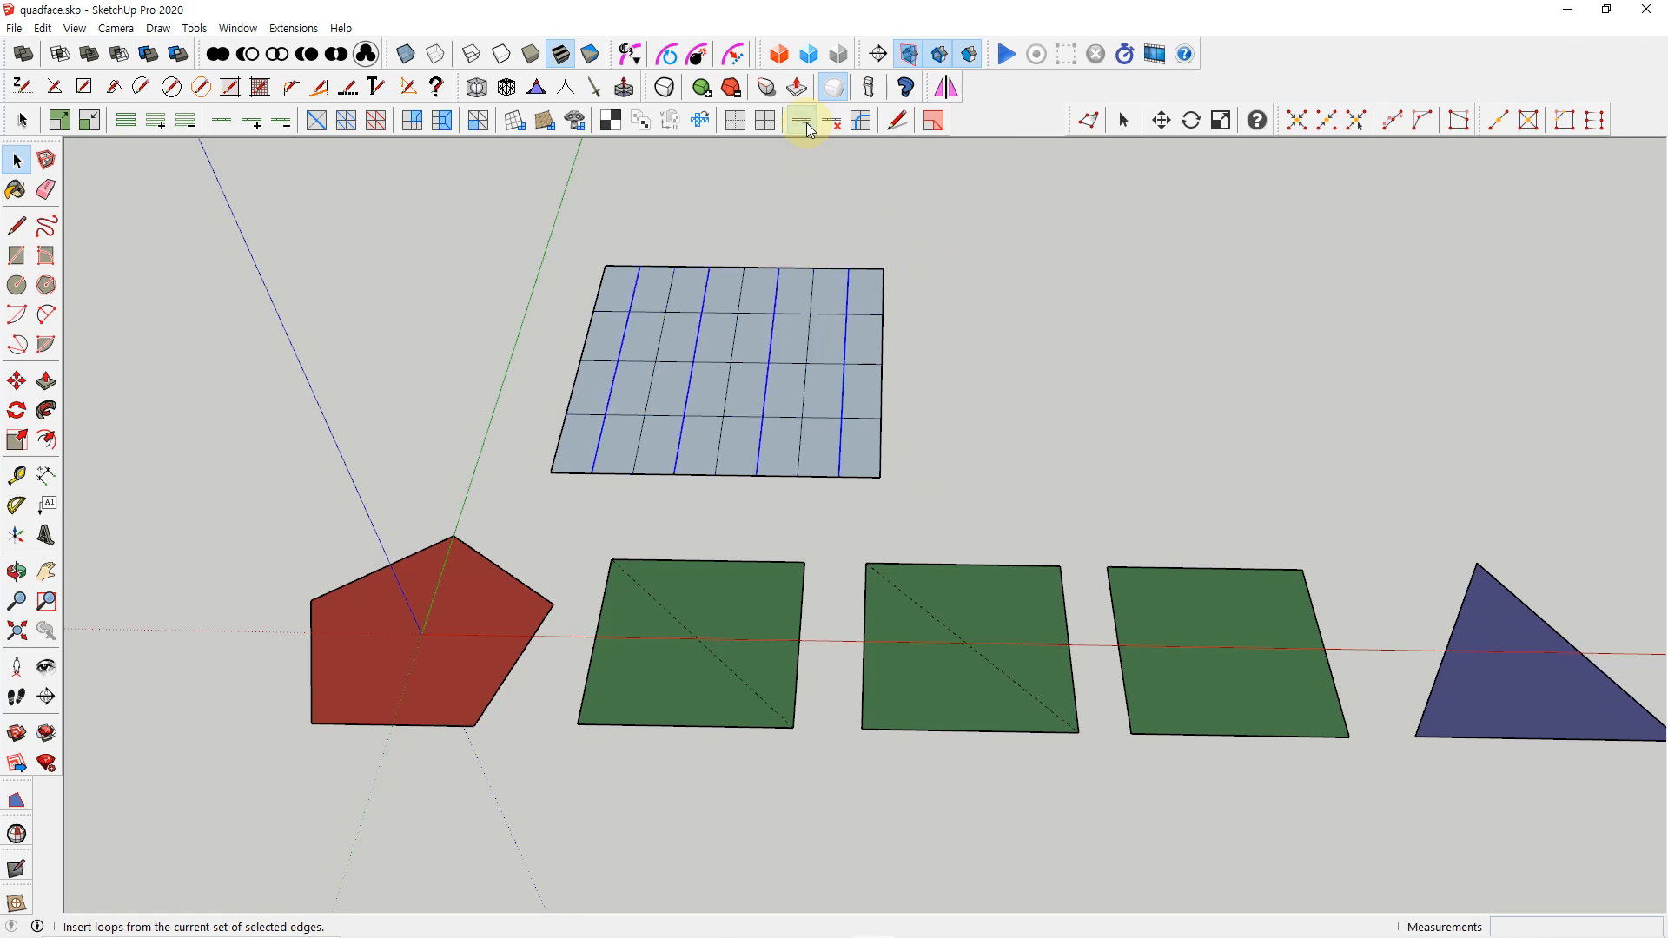
pyautogui.click(806, 123)
pyautogui.click(967, 378)
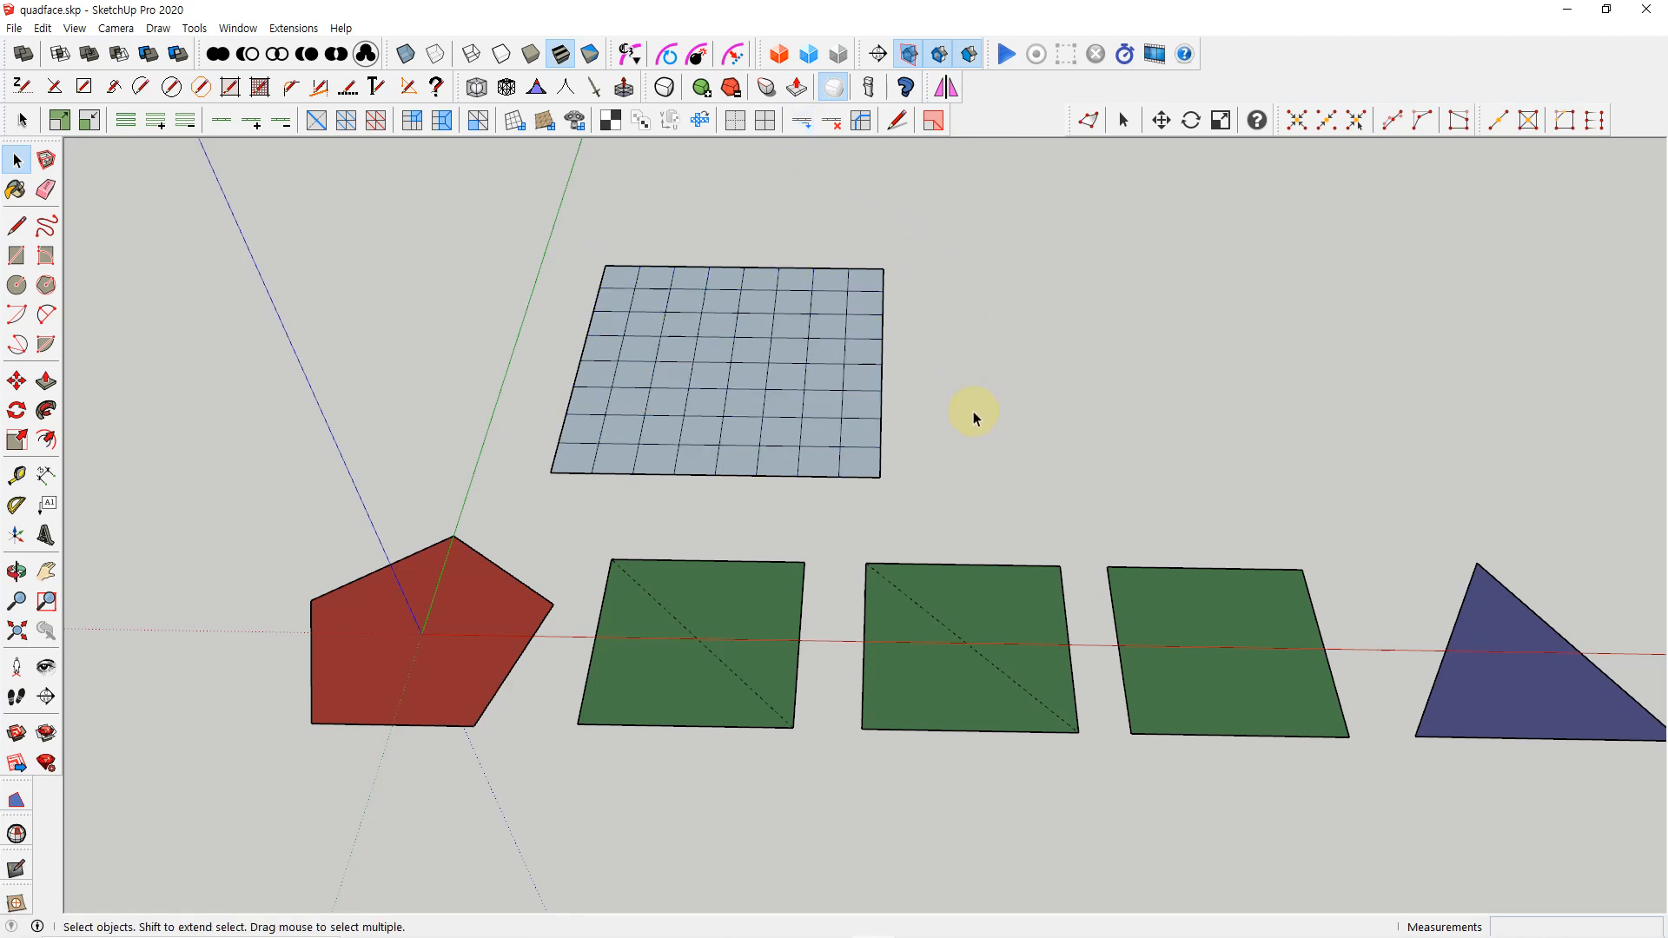
# Reverse all faces of the 8 by 8 grid and turn live mesh analysis back on
pyautogui.moveTo(973, 410); pyautogui.dragTo(937, 453, button='middle')
pyautogui.press('space')
pyautogui.moveTo(529, 219); pyautogui.dragTo(997, 520)
pyautogui.rightClick(820, 411)
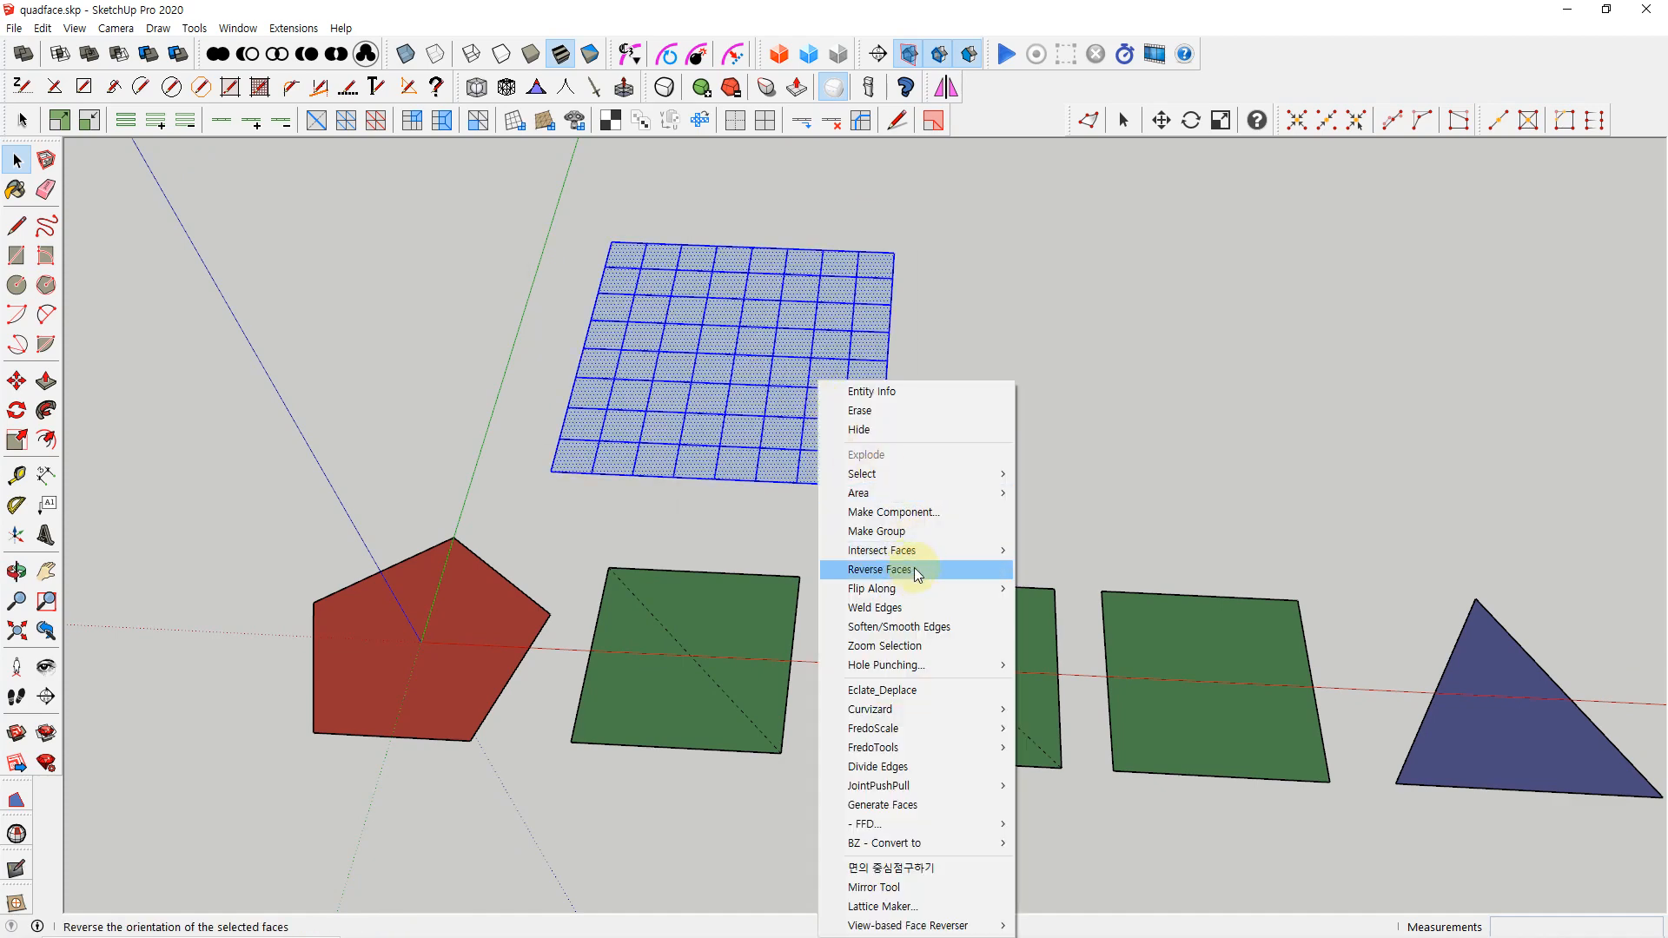
pyautogui.click(914, 567)
pyautogui.click(933, 120)
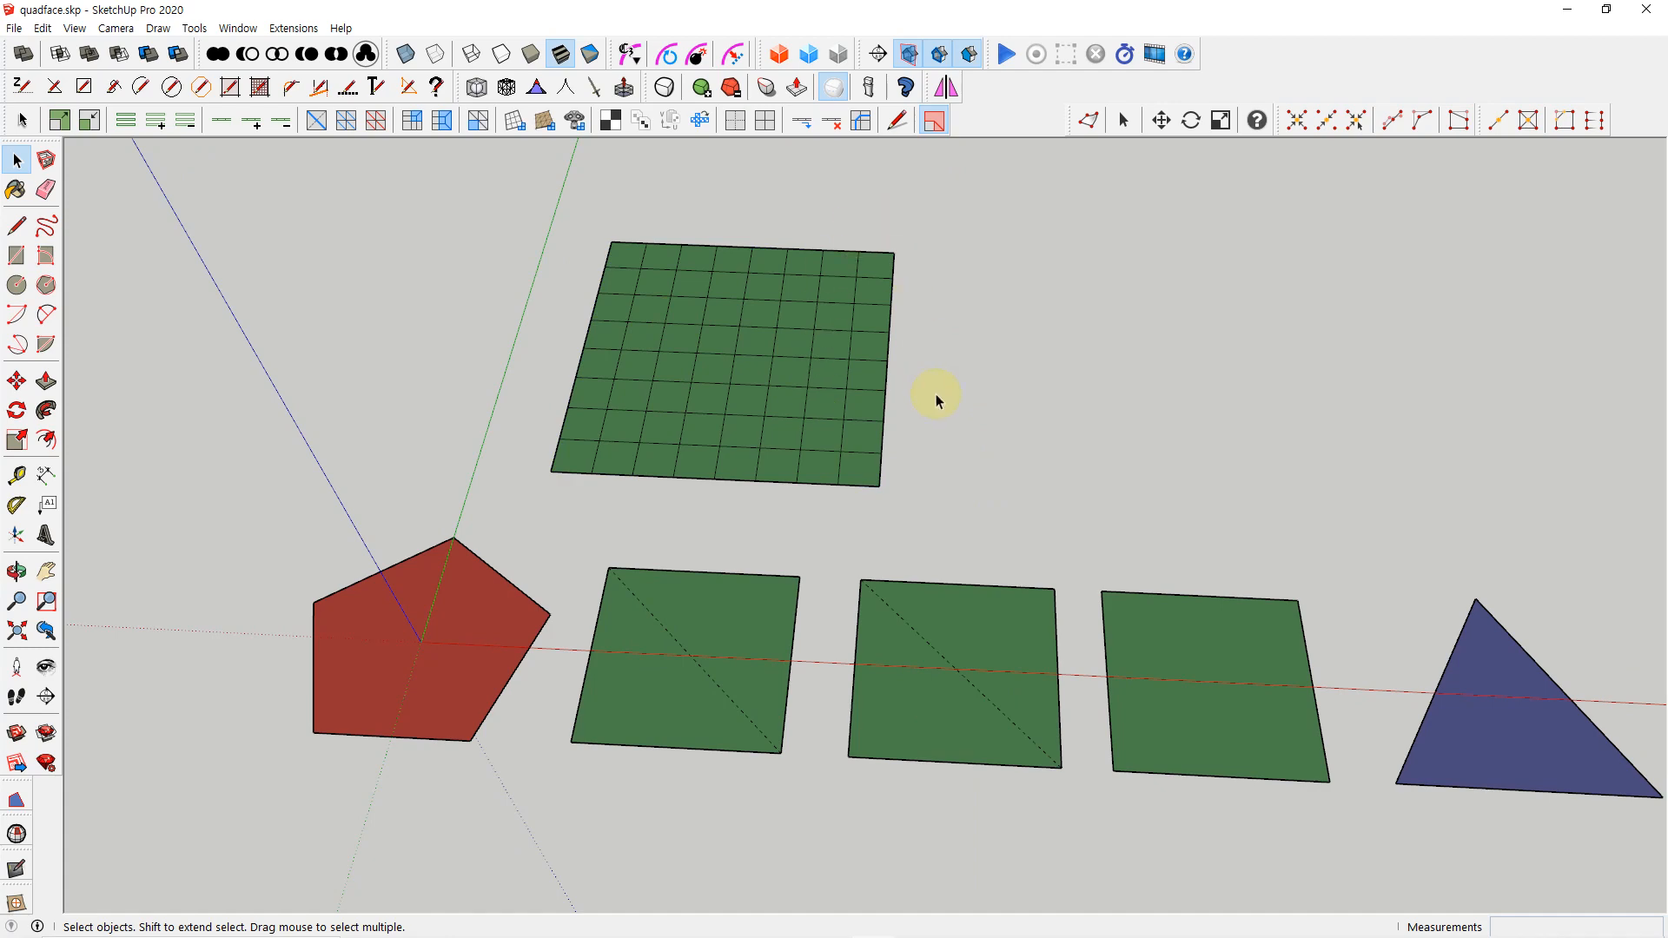
# Show the Sandbox toolbar
pyautogui.scroll(-2, 931, 394)
pyautogui.moveTo(916, 402)
pyautogui.keyDown('shift'); pyautogui.mouseDown(button='middle')
pyautogui.moveTo(817, 405)
pyautogui.moveTo(894, 429)
pyautogui.moveTo(943, 417)
pyautogui.mouseUp(button='middle'); pyautogui.keyUp('shift')
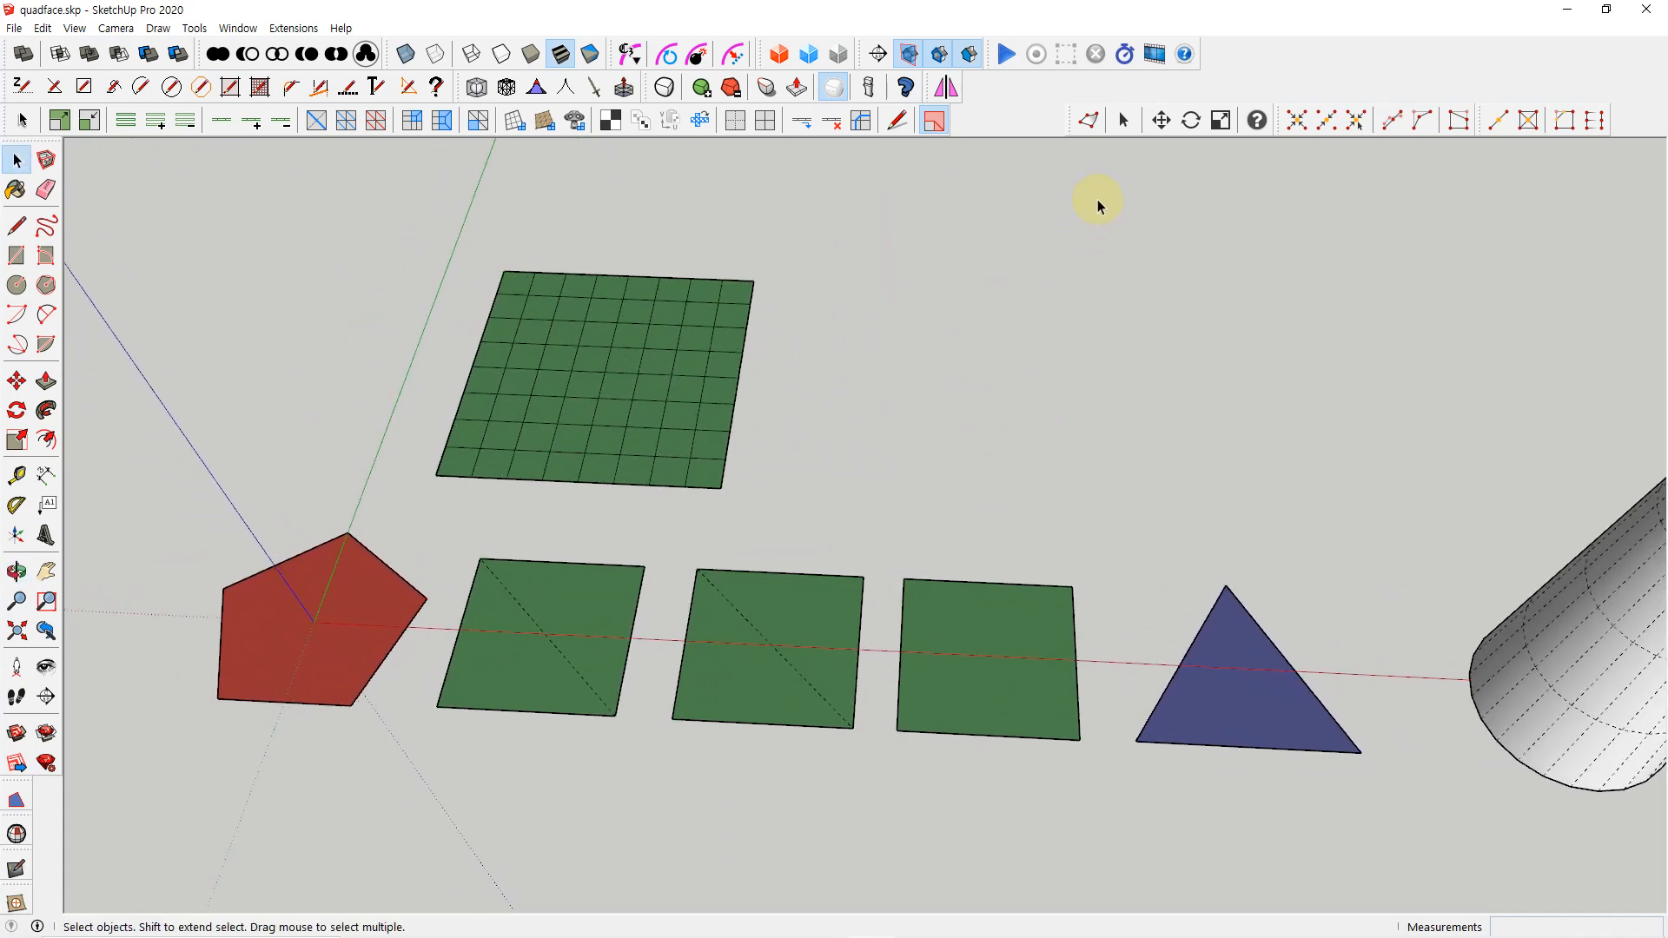
pyautogui.rightClick(1277, 79)
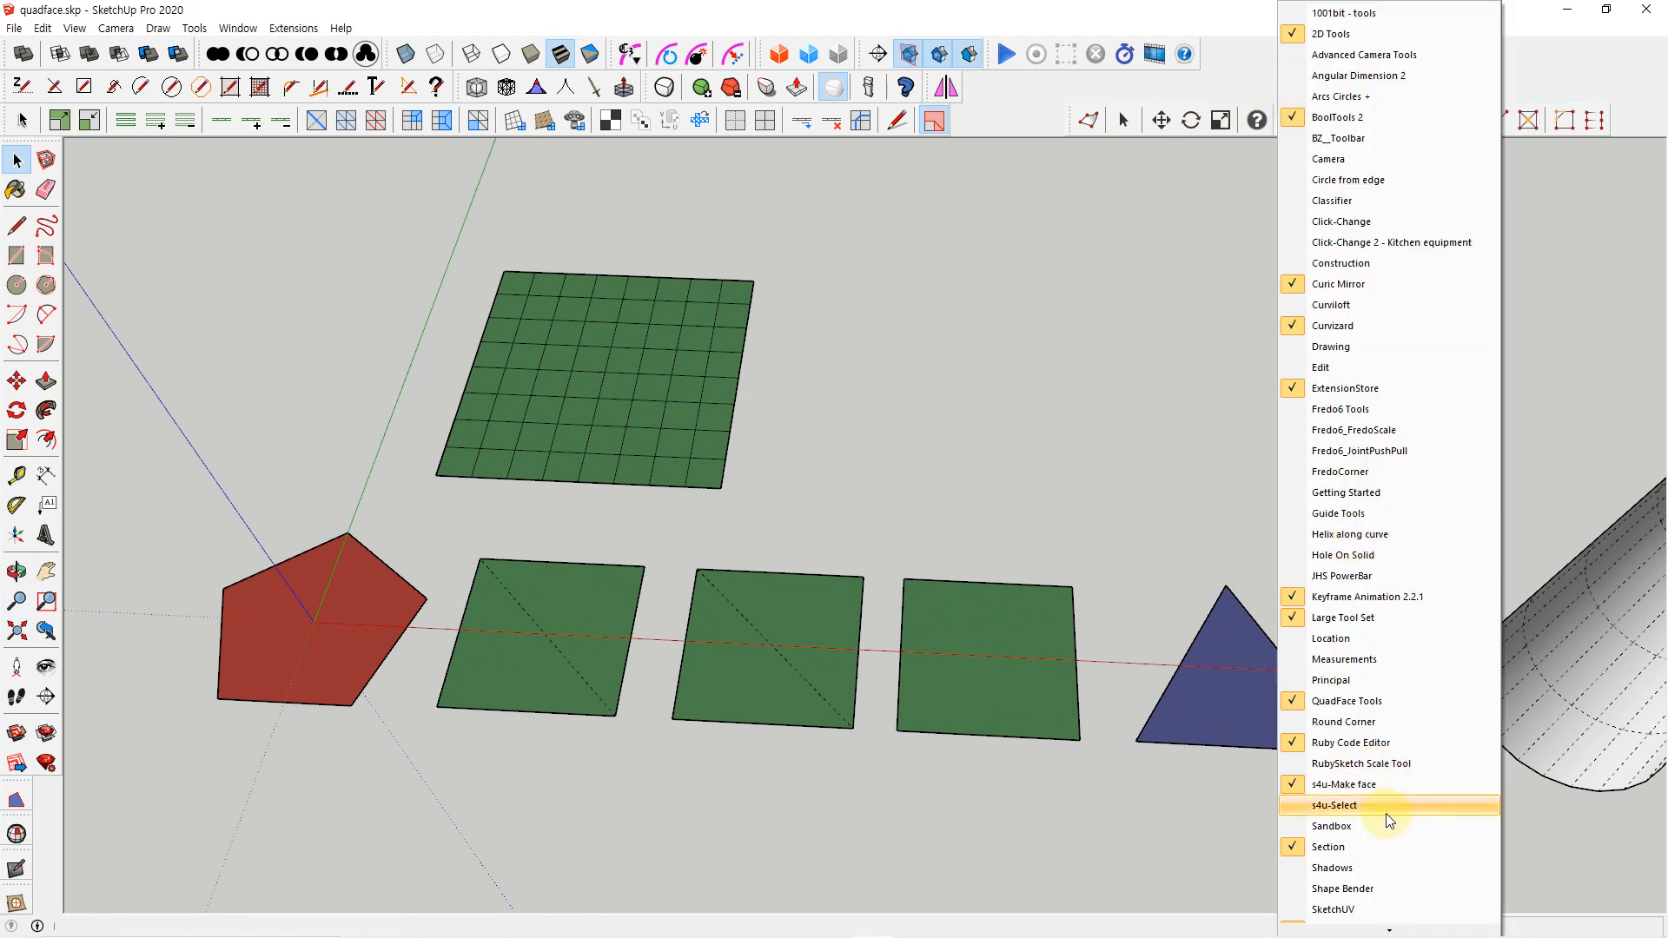
pyautogui.click(1357, 826)
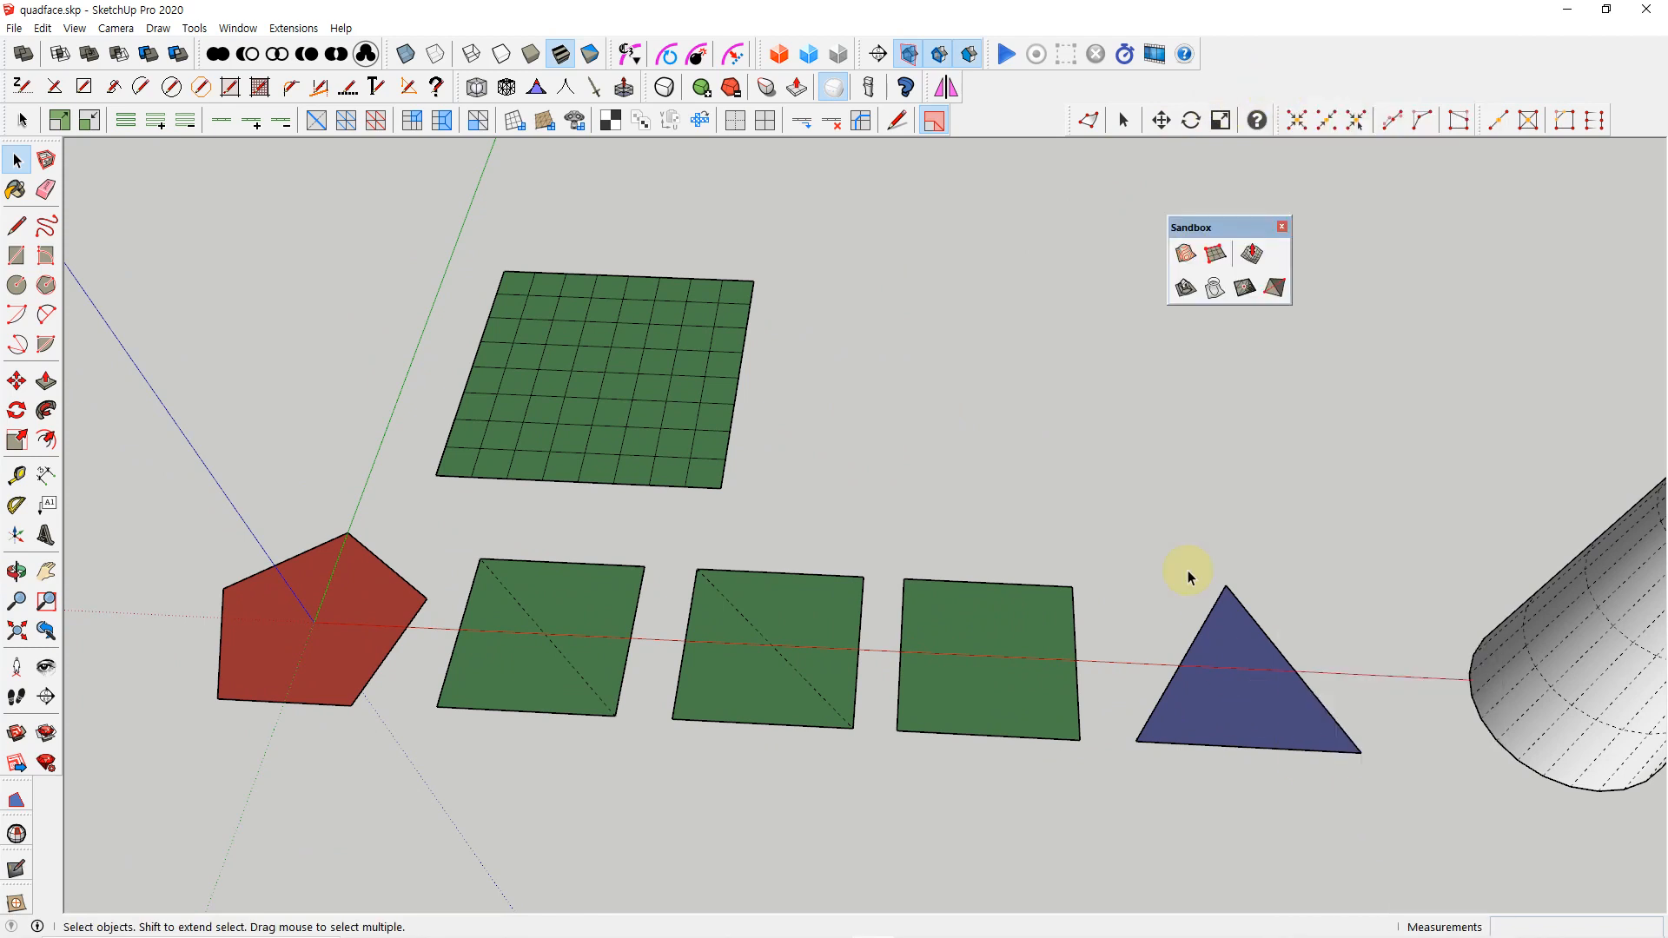
# Draw a sandbox grid from scratch beside the green subdivided rectangle, making it roughly the same size
pyautogui.click(1214, 253)
pyautogui.click(847, 485)
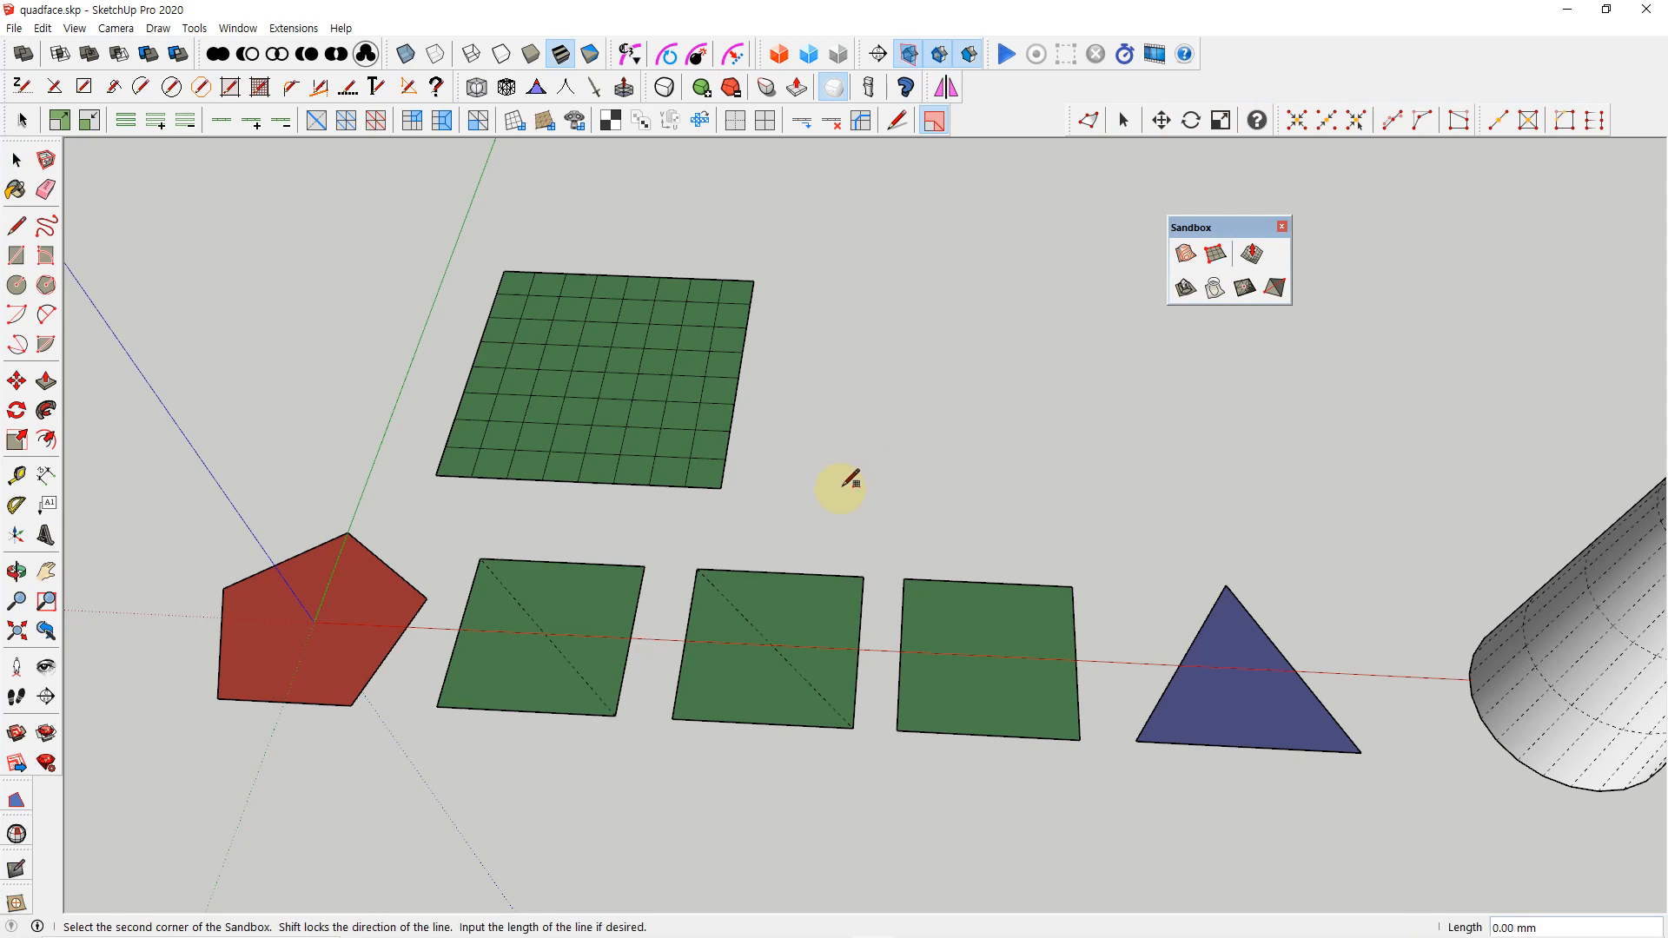
pyautogui.click(1106, 497)
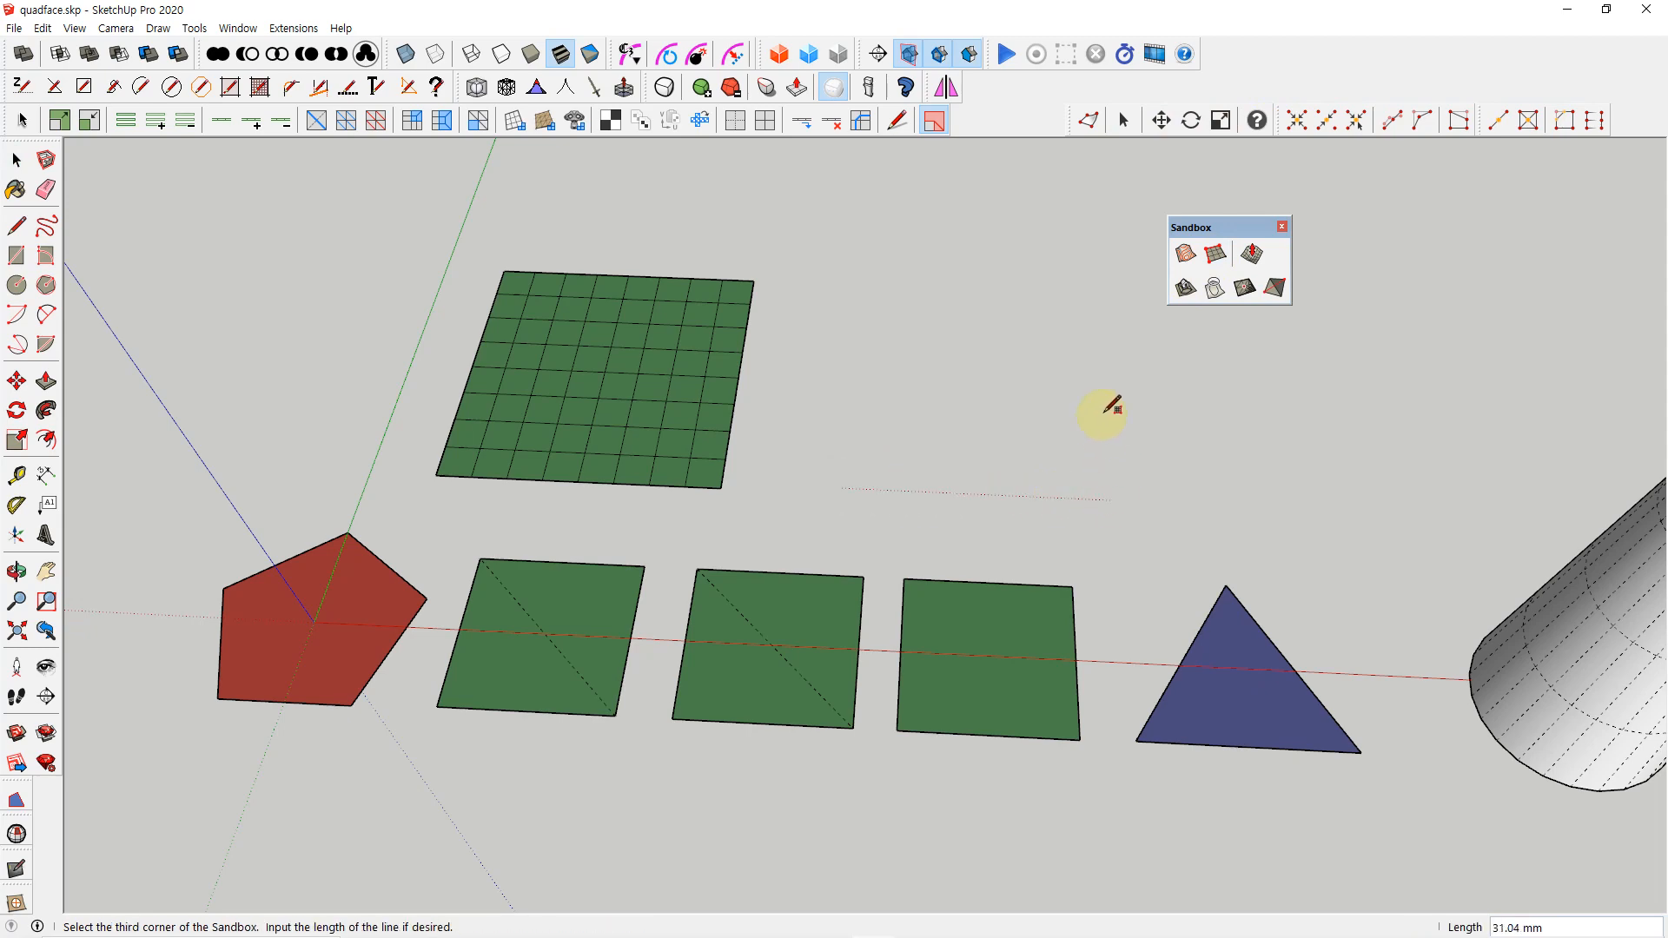
pyautogui.click(1113, 276)
pyautogui.press('space')
pyautogui.scroll(2, 1116, 409)
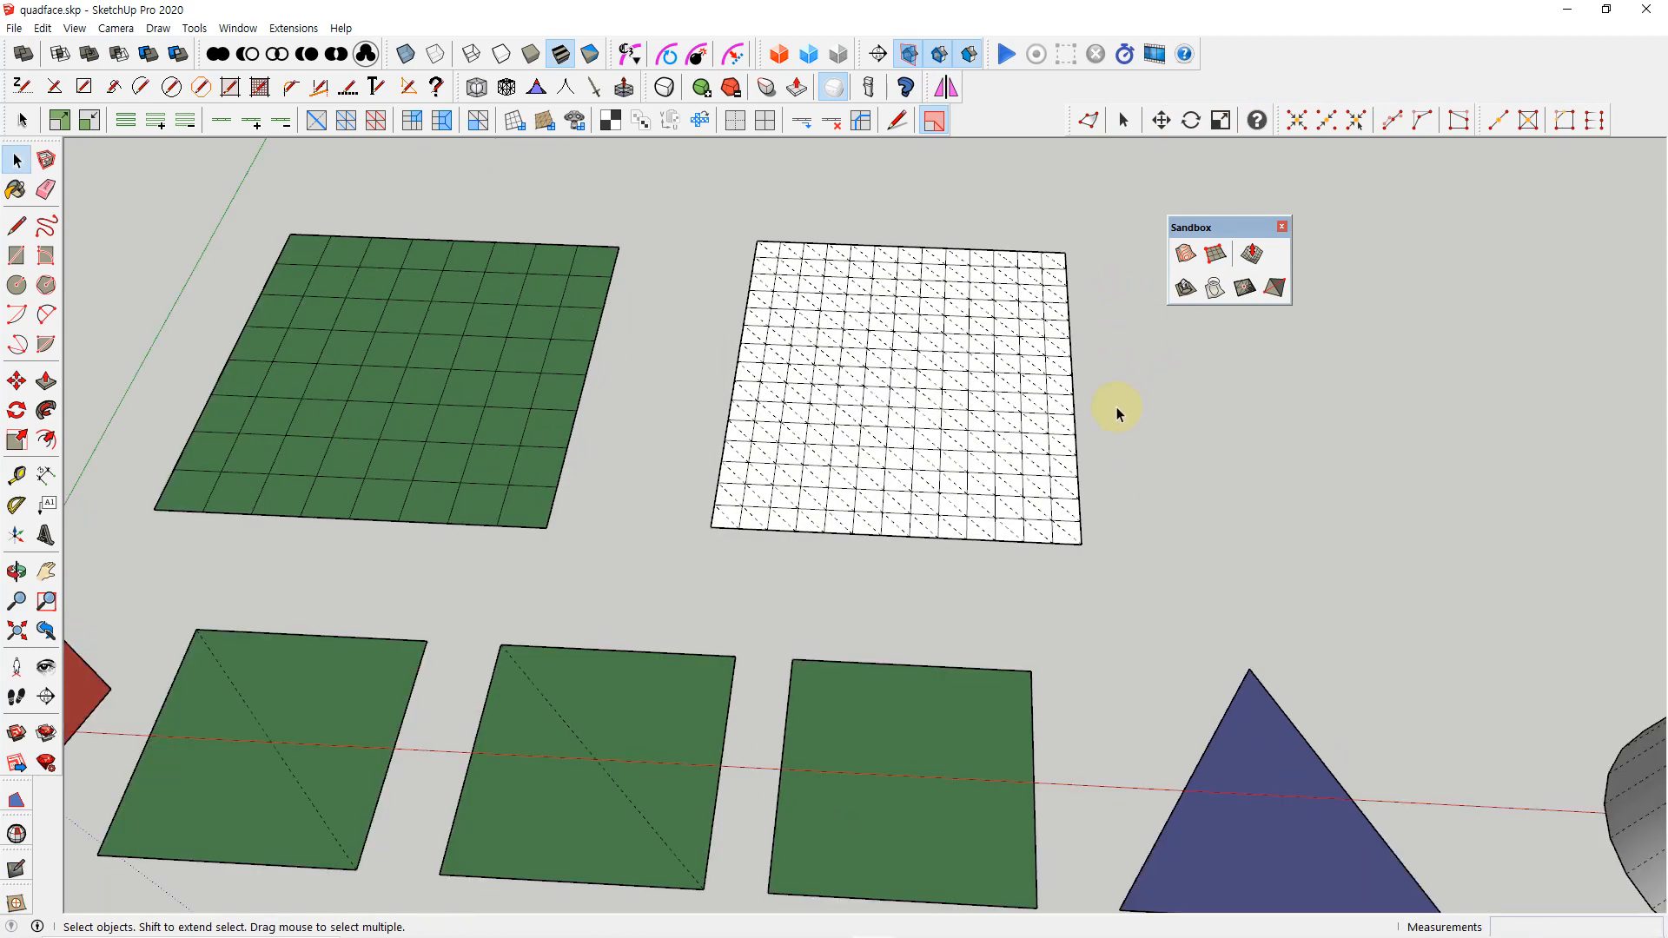
# Explode the sandbox grid and examine how live mesh analysis colours its faces
pyautogui.click(993, 423)
pyautogui.click(1147, 477)
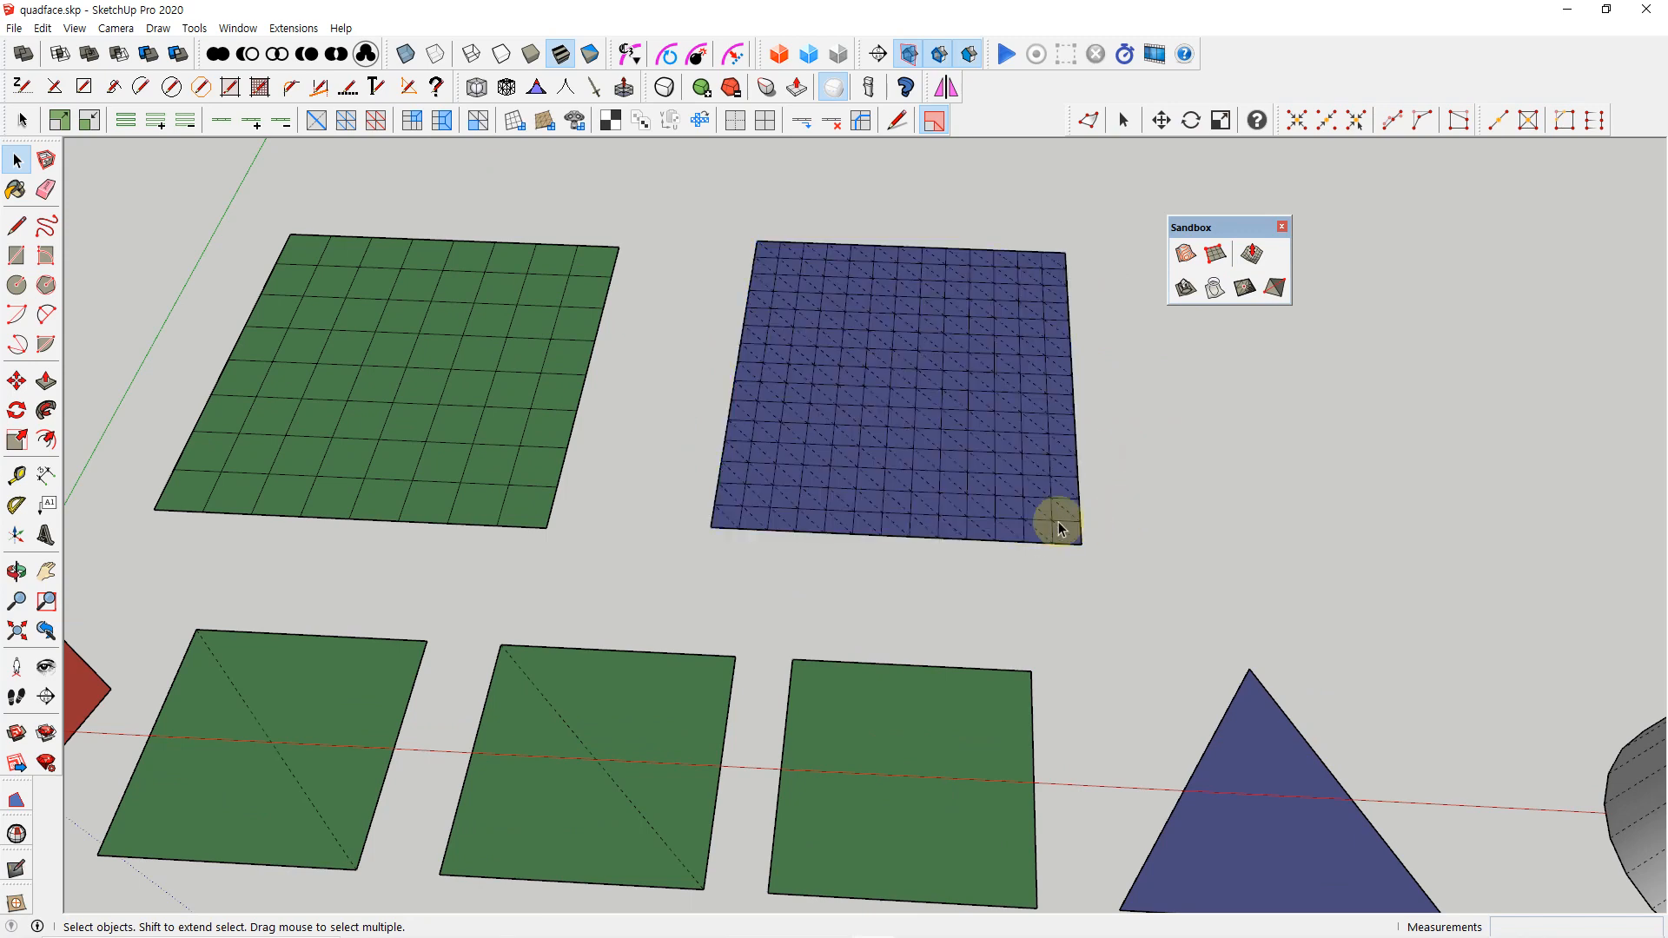
pyautogui.scroll(3, 1057, 522)
pyautogui.scroll(-3, 937, 474)
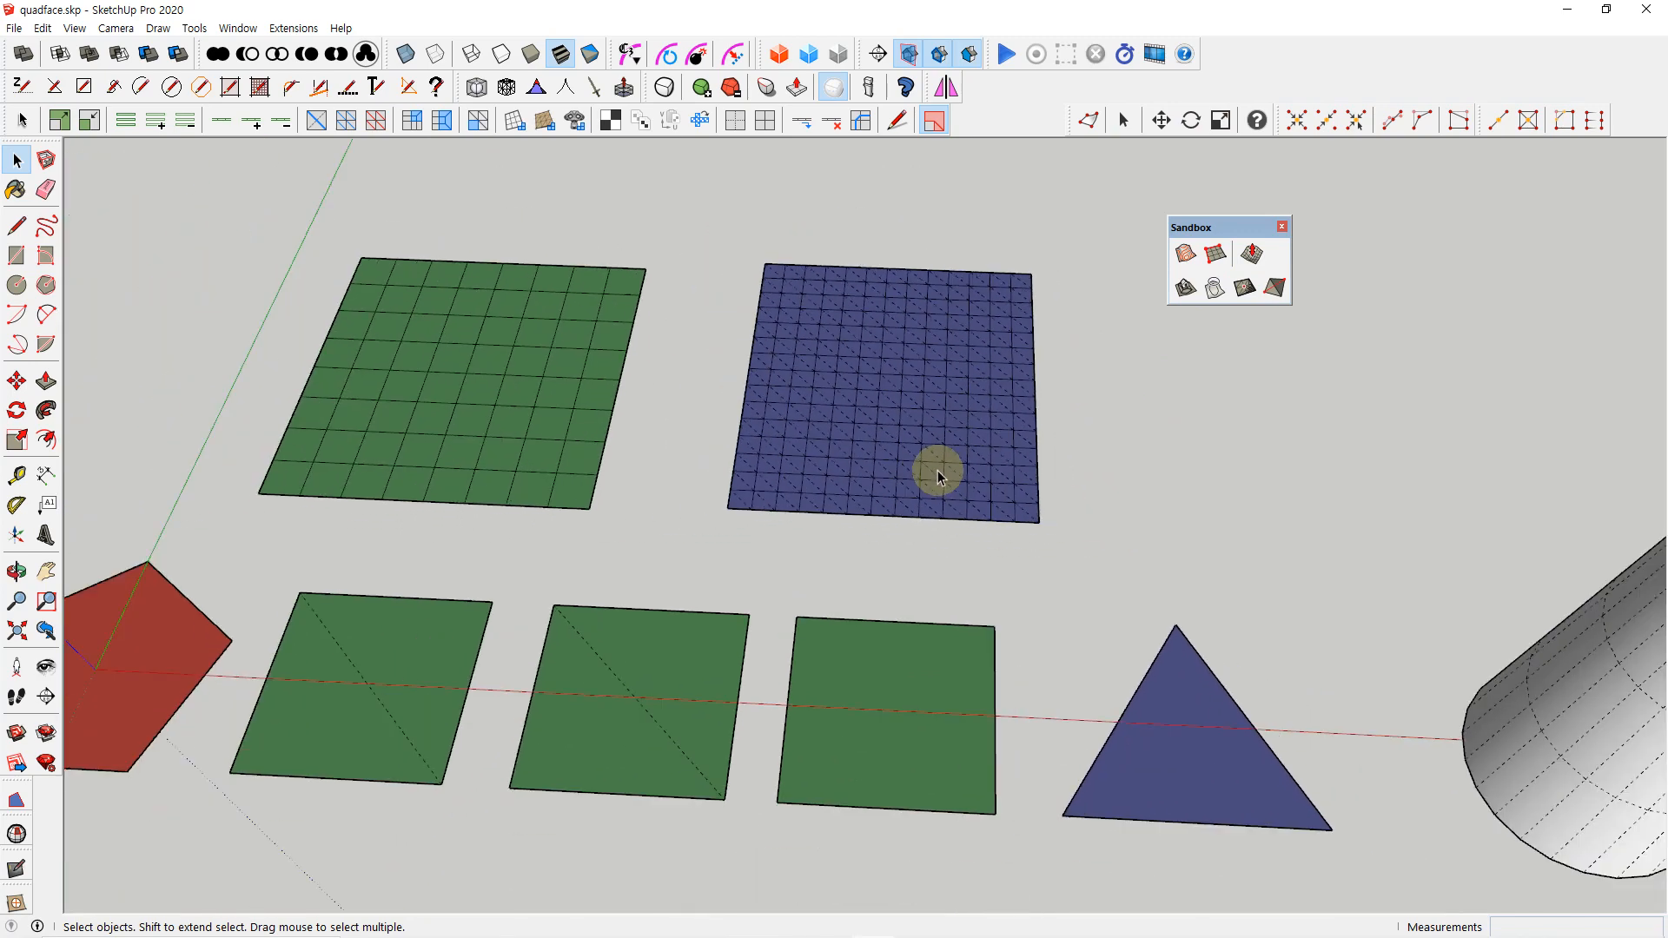
pyautogui.scroll(2, 991, 534)
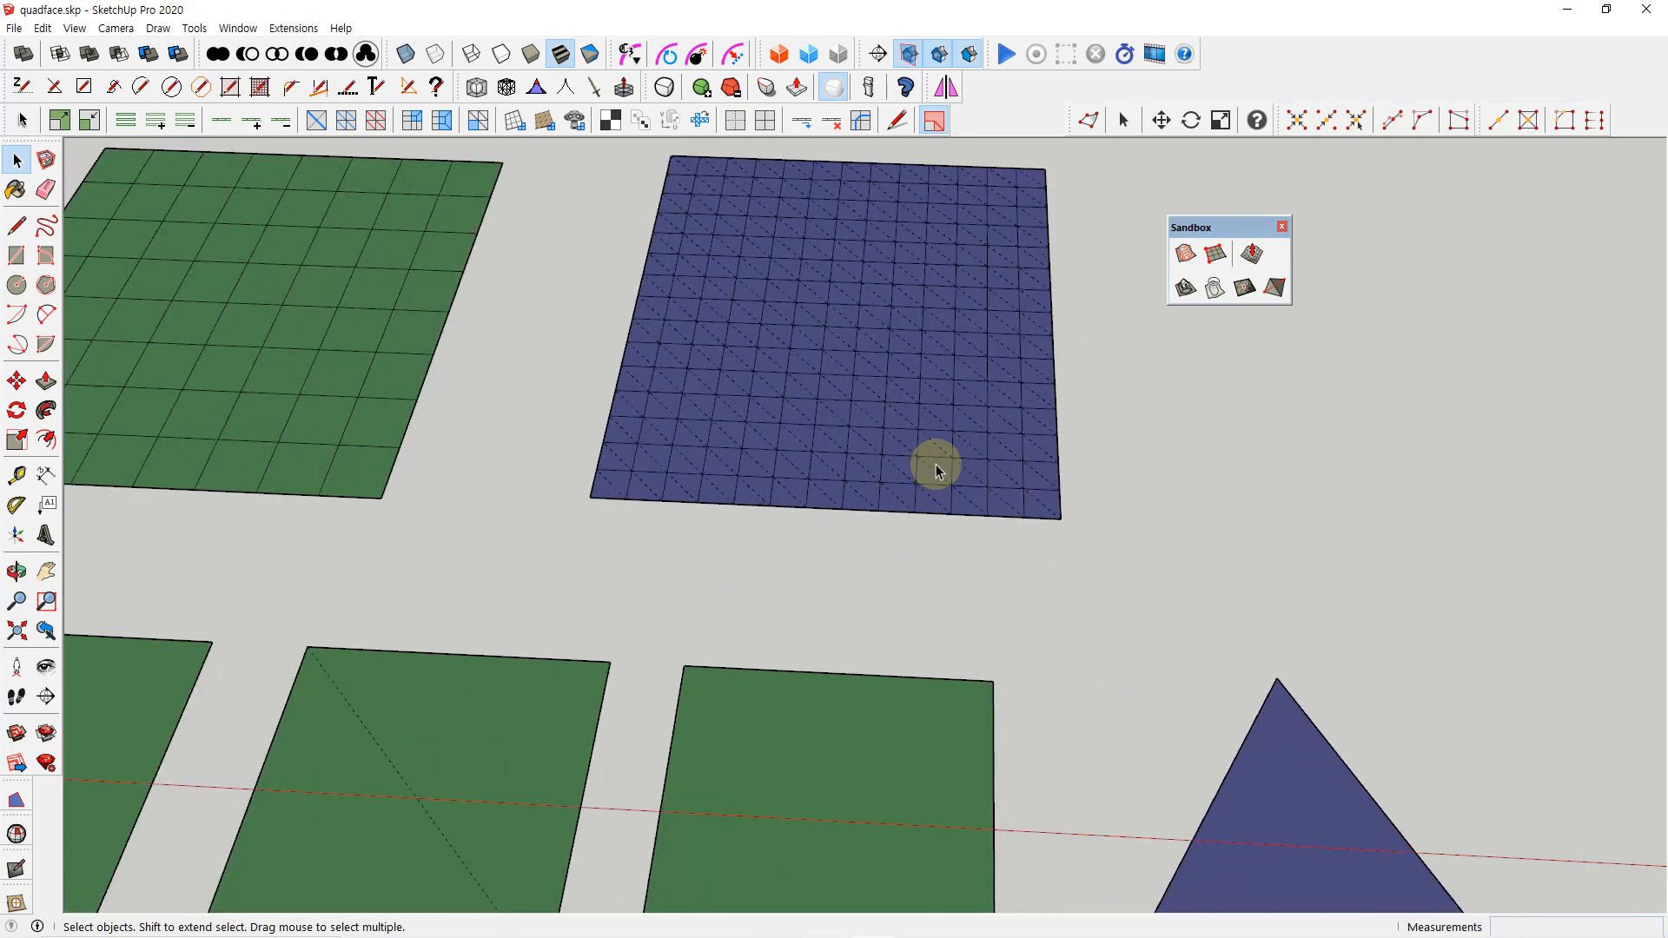
pyautogui.scroll(-1, 954, 489)
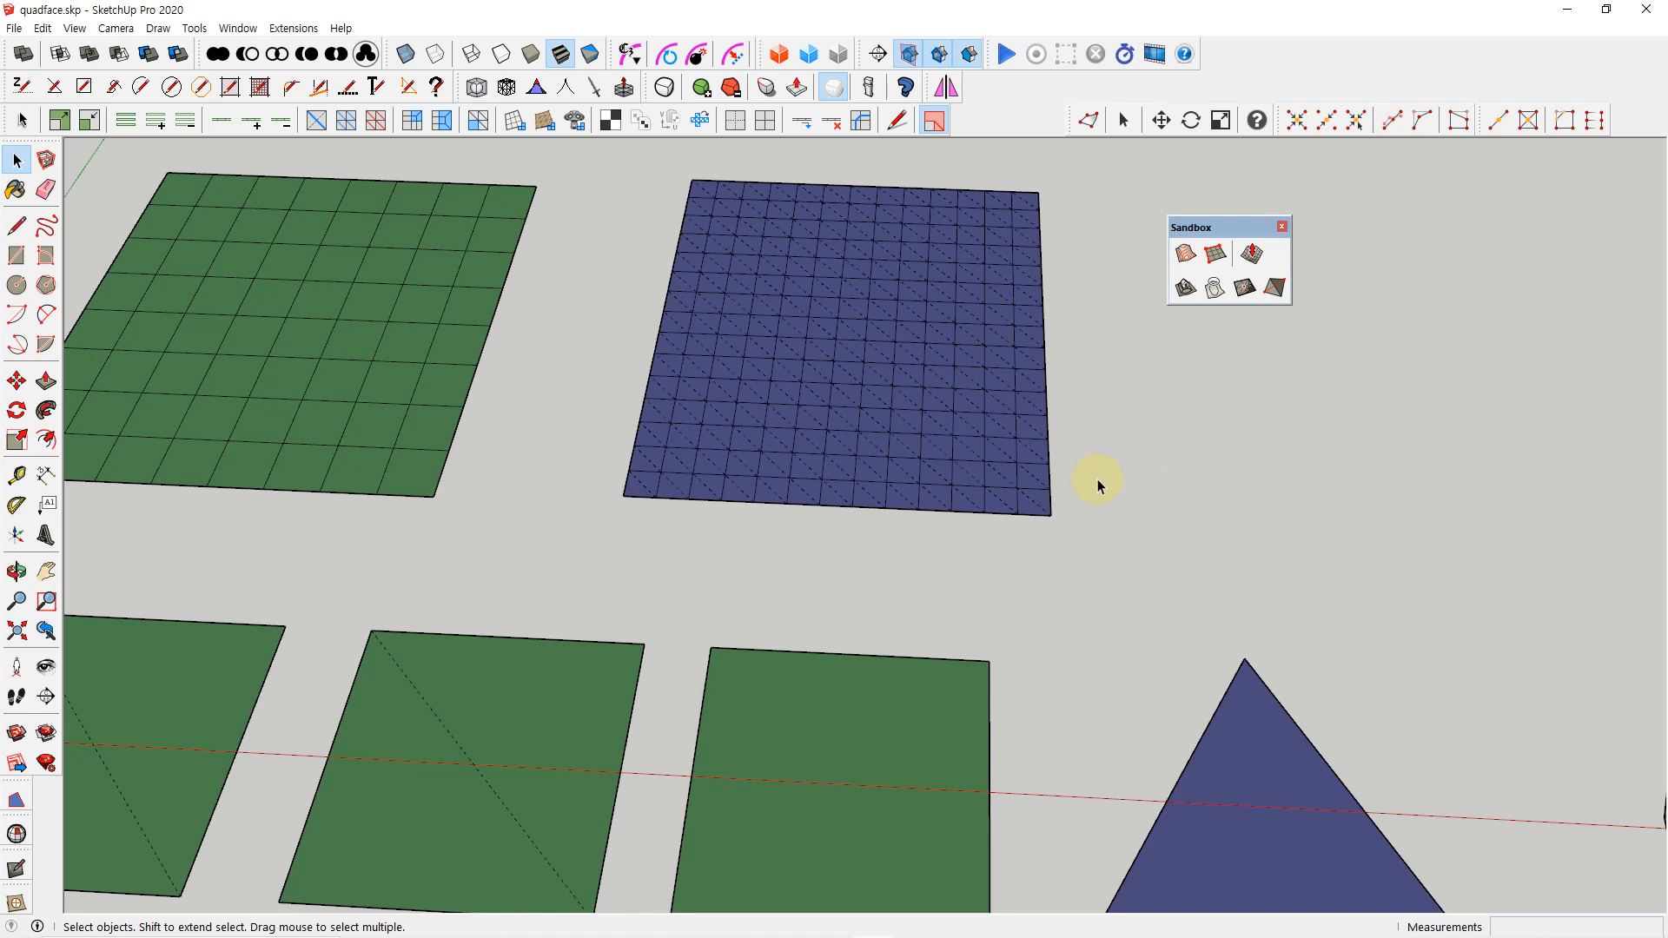
# Convert the whole sandbox grid from Sandbox quads to QuadFace quads and inspect its recoloured faces
pyautogui.moveTo(589, 143); pyautogui.dragTo(1115, 542)
pyautogui.click(544, 120)
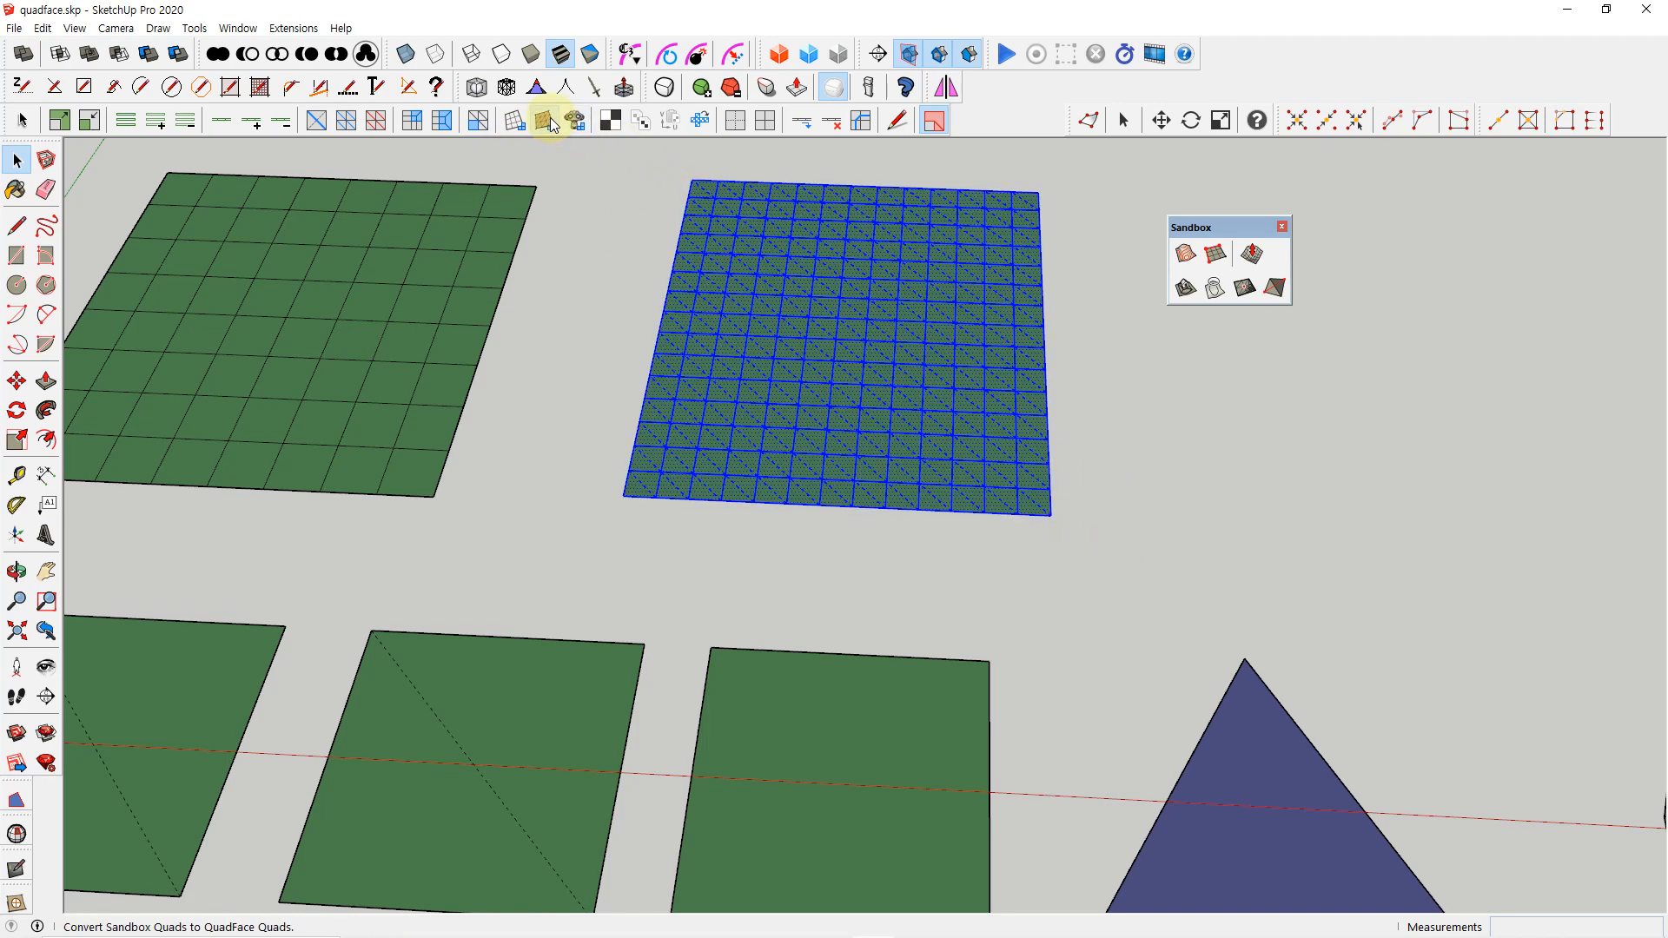
pyautogui.click(1098, 380)
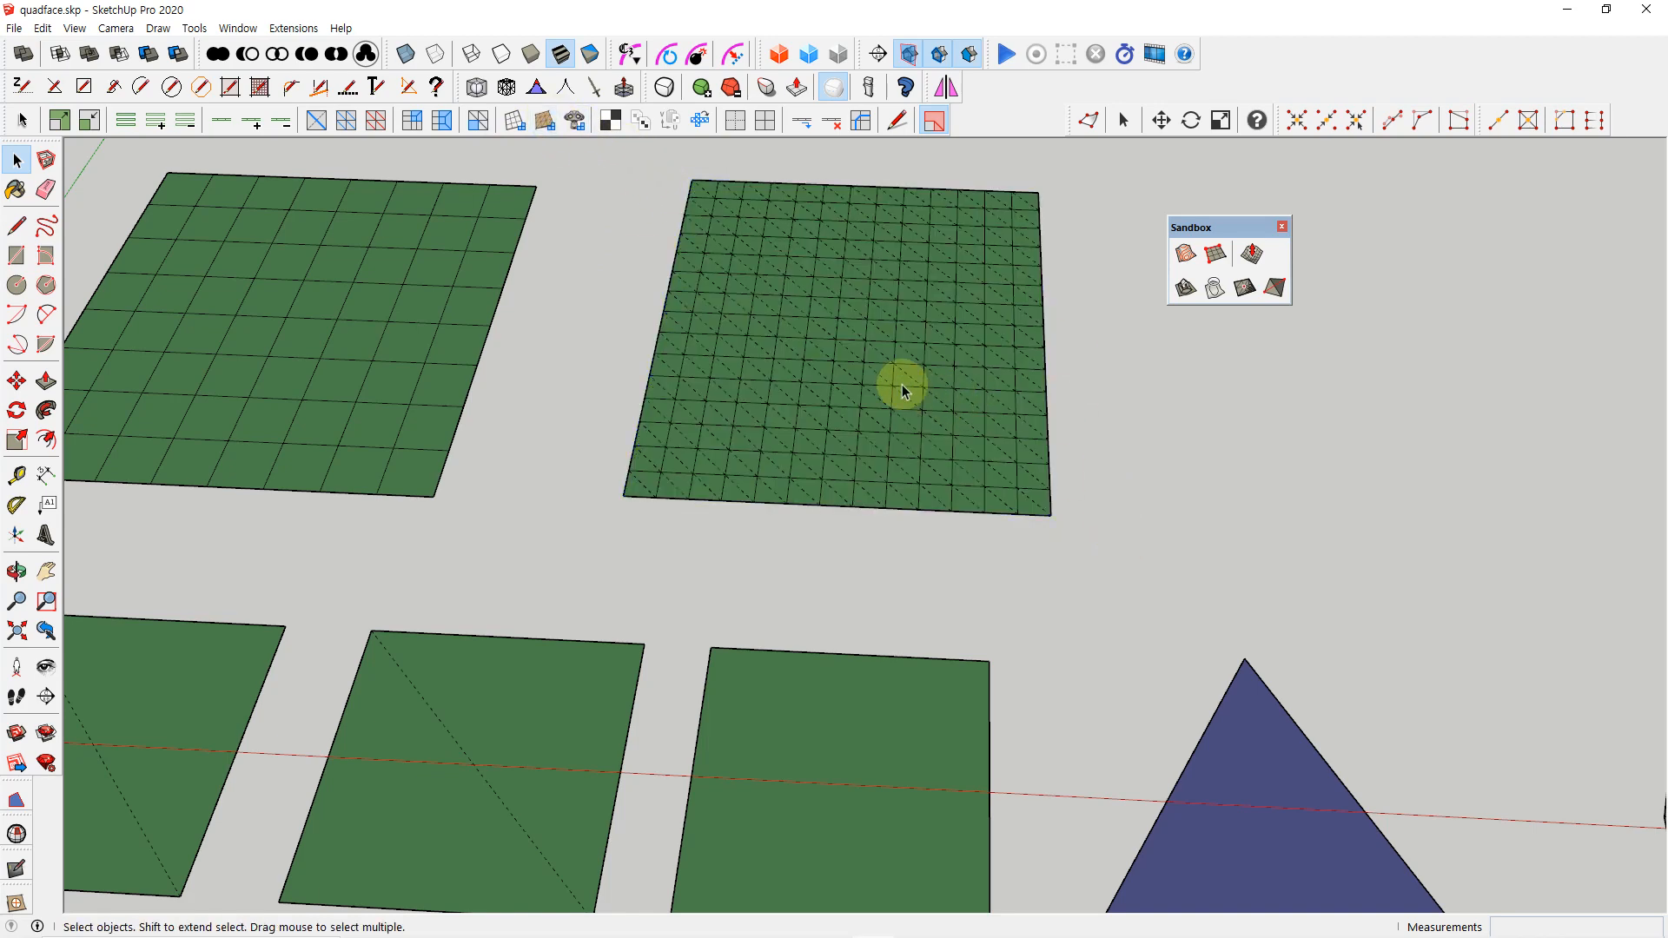
pyautogui.scroll(3, 908, 380)
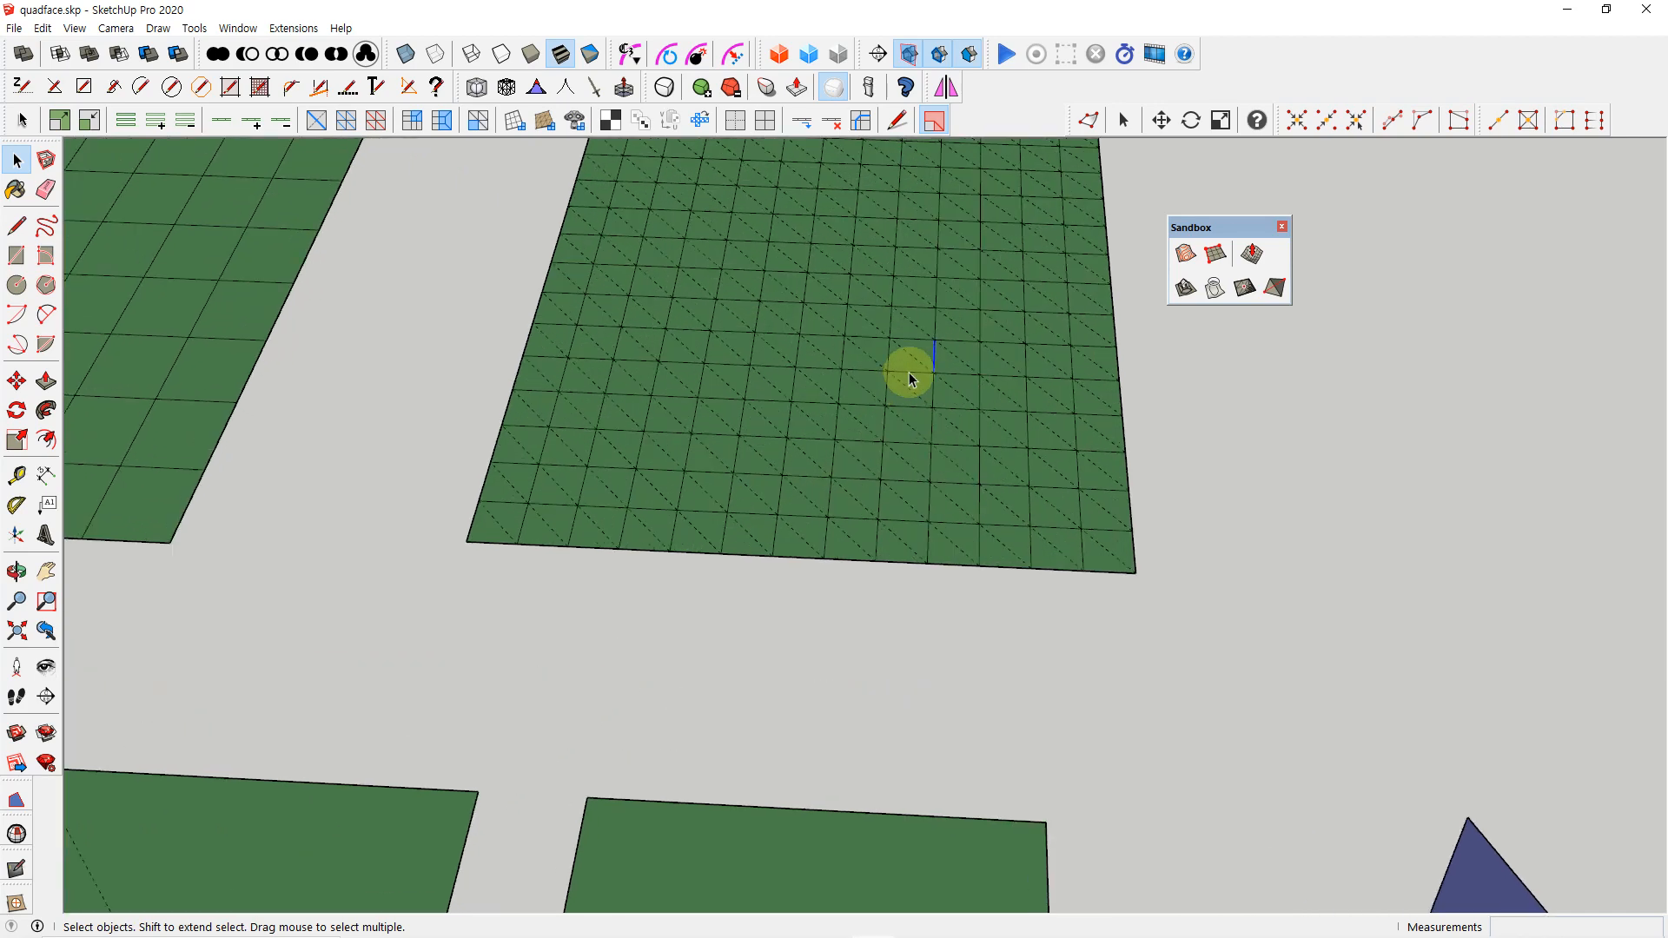
pyautogui.scroll(-3, 843, 337)
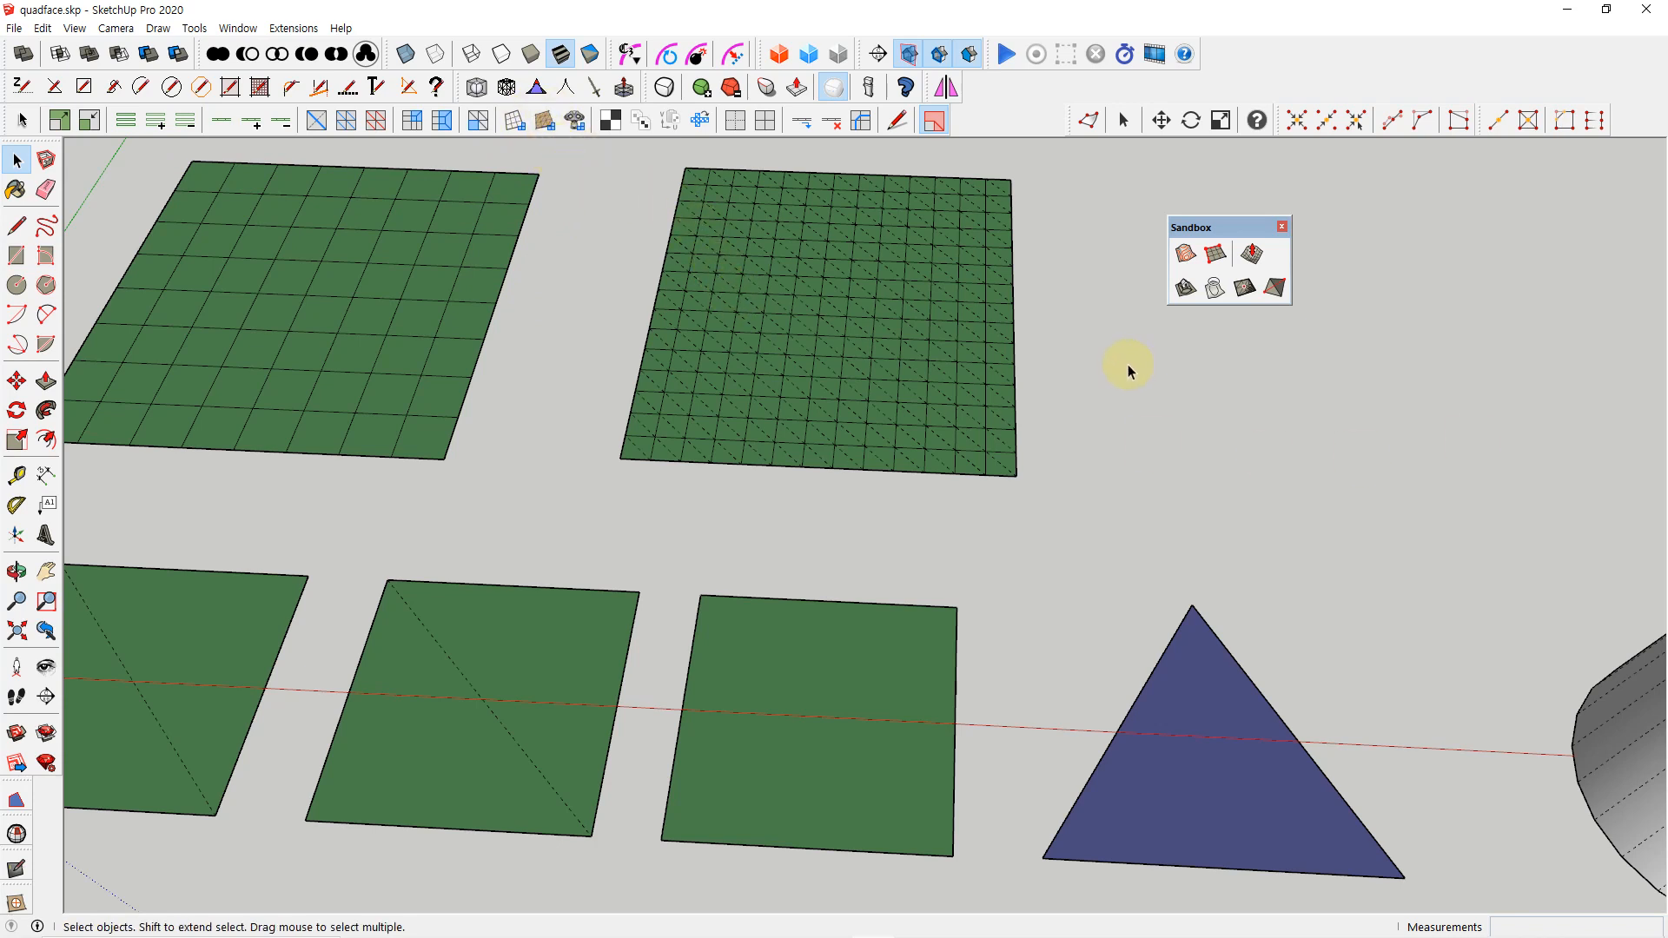
# Turn off live mesh analysis and hide the Sandbox toolbar
pyautogui.click(931, 127)
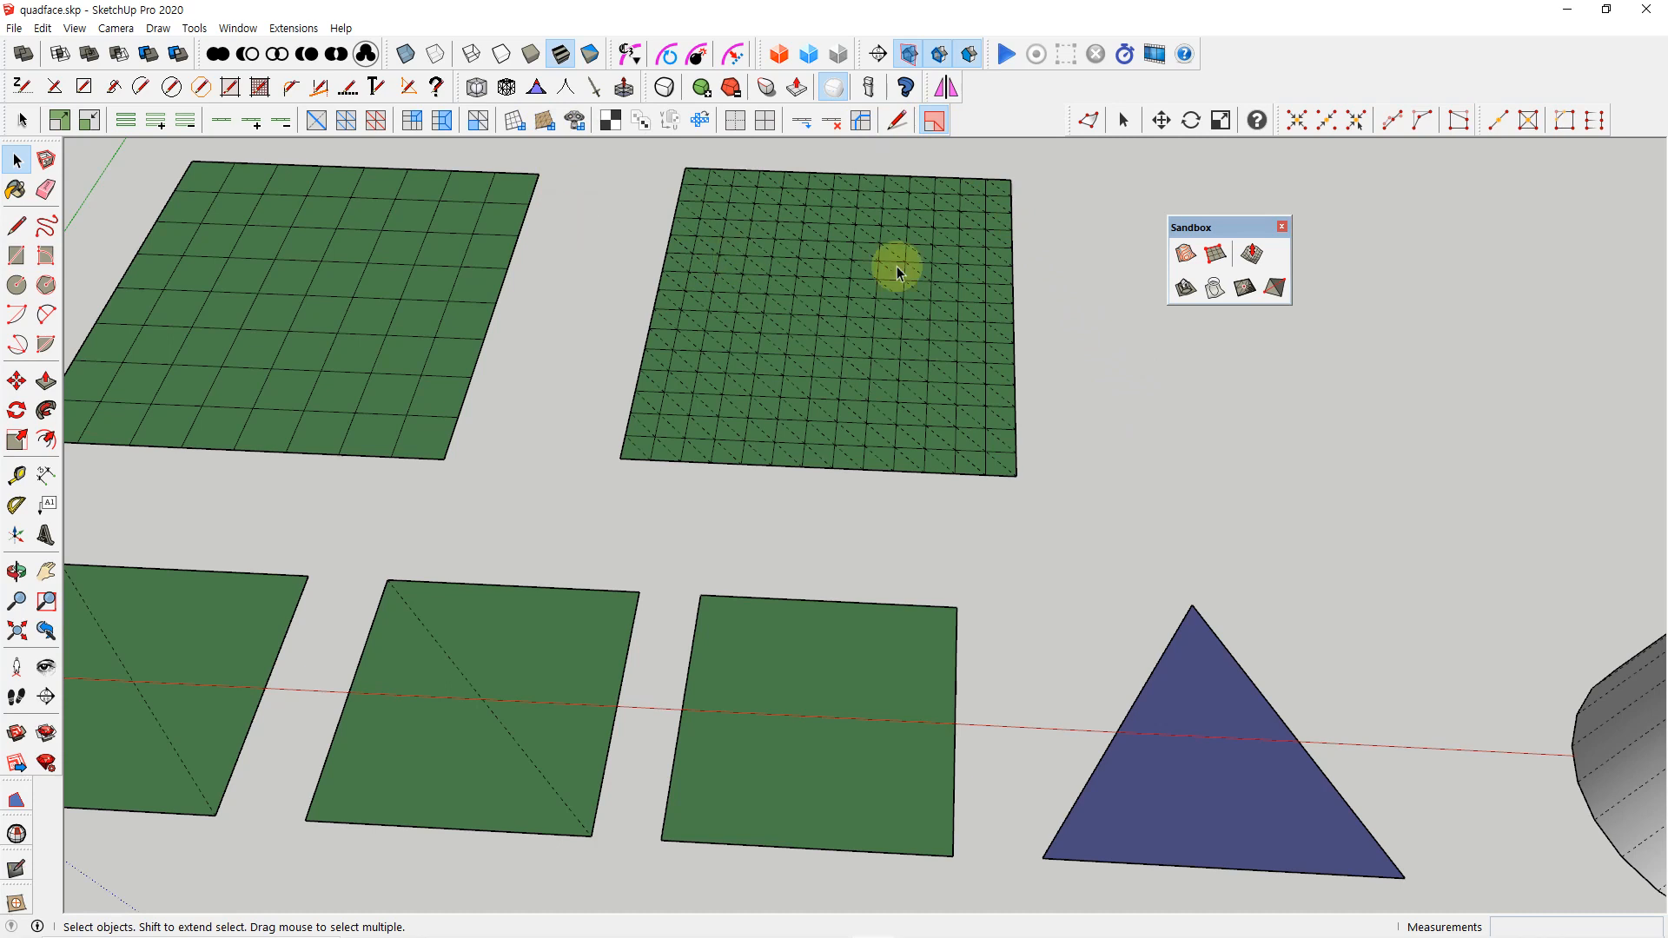
pyautogui.click(1283, 226)
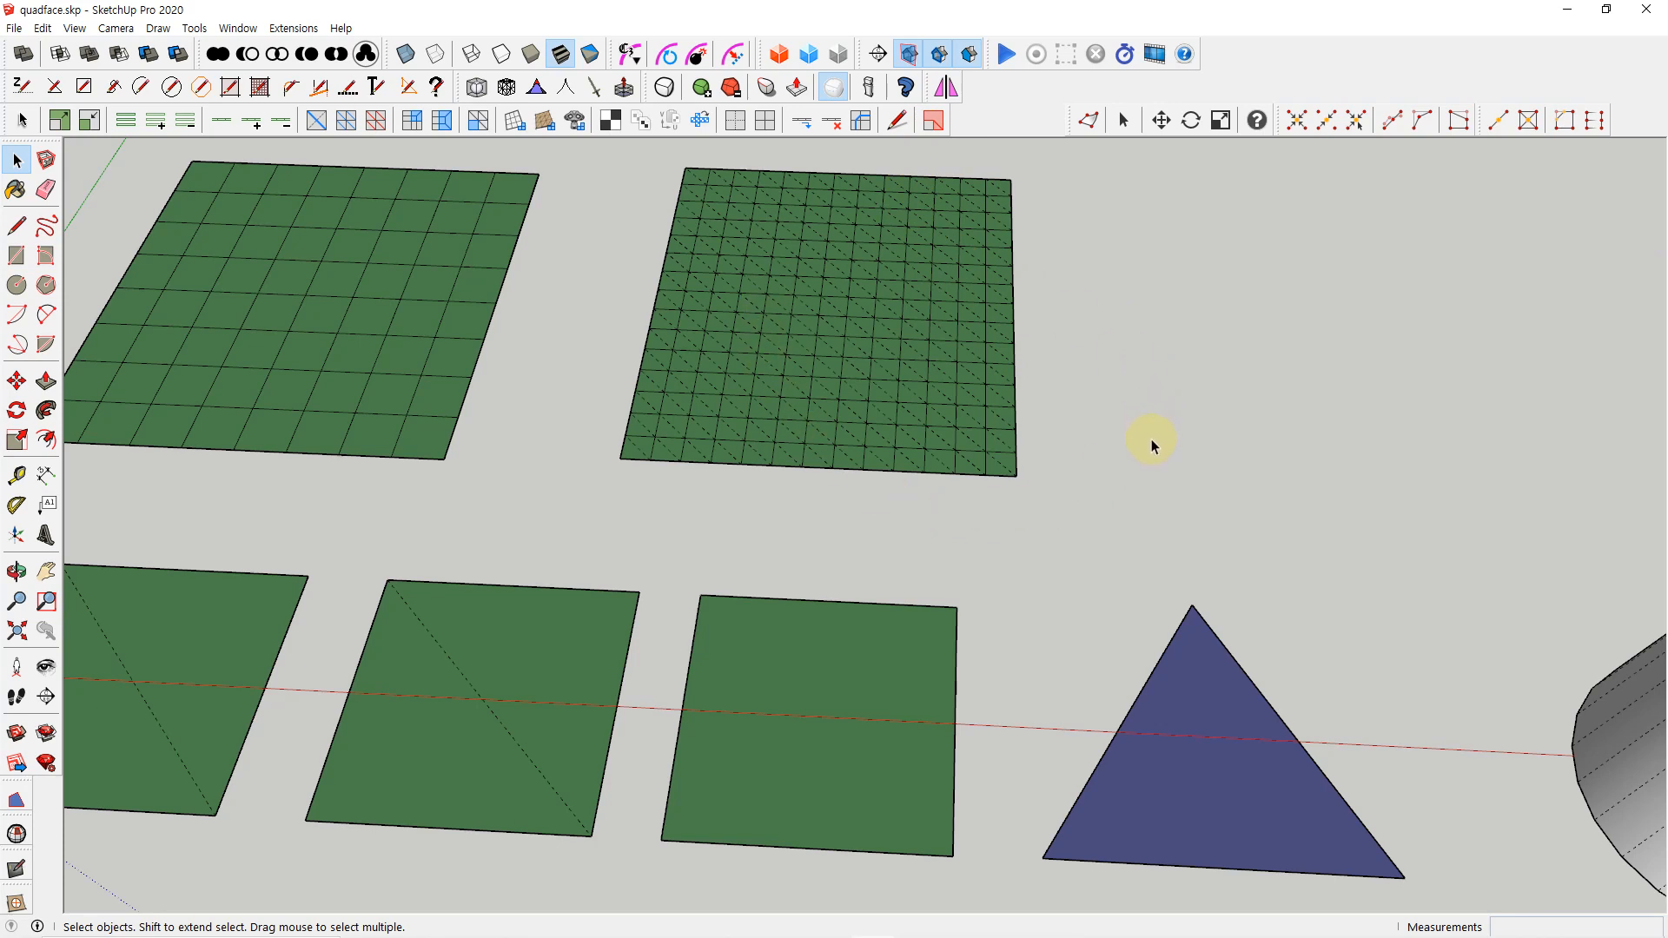
# Show the Default Tray, select everything in the model and repaint it with the default material
pyautogui.rightClick(921, 301)
pyautogui.click(966, 311)
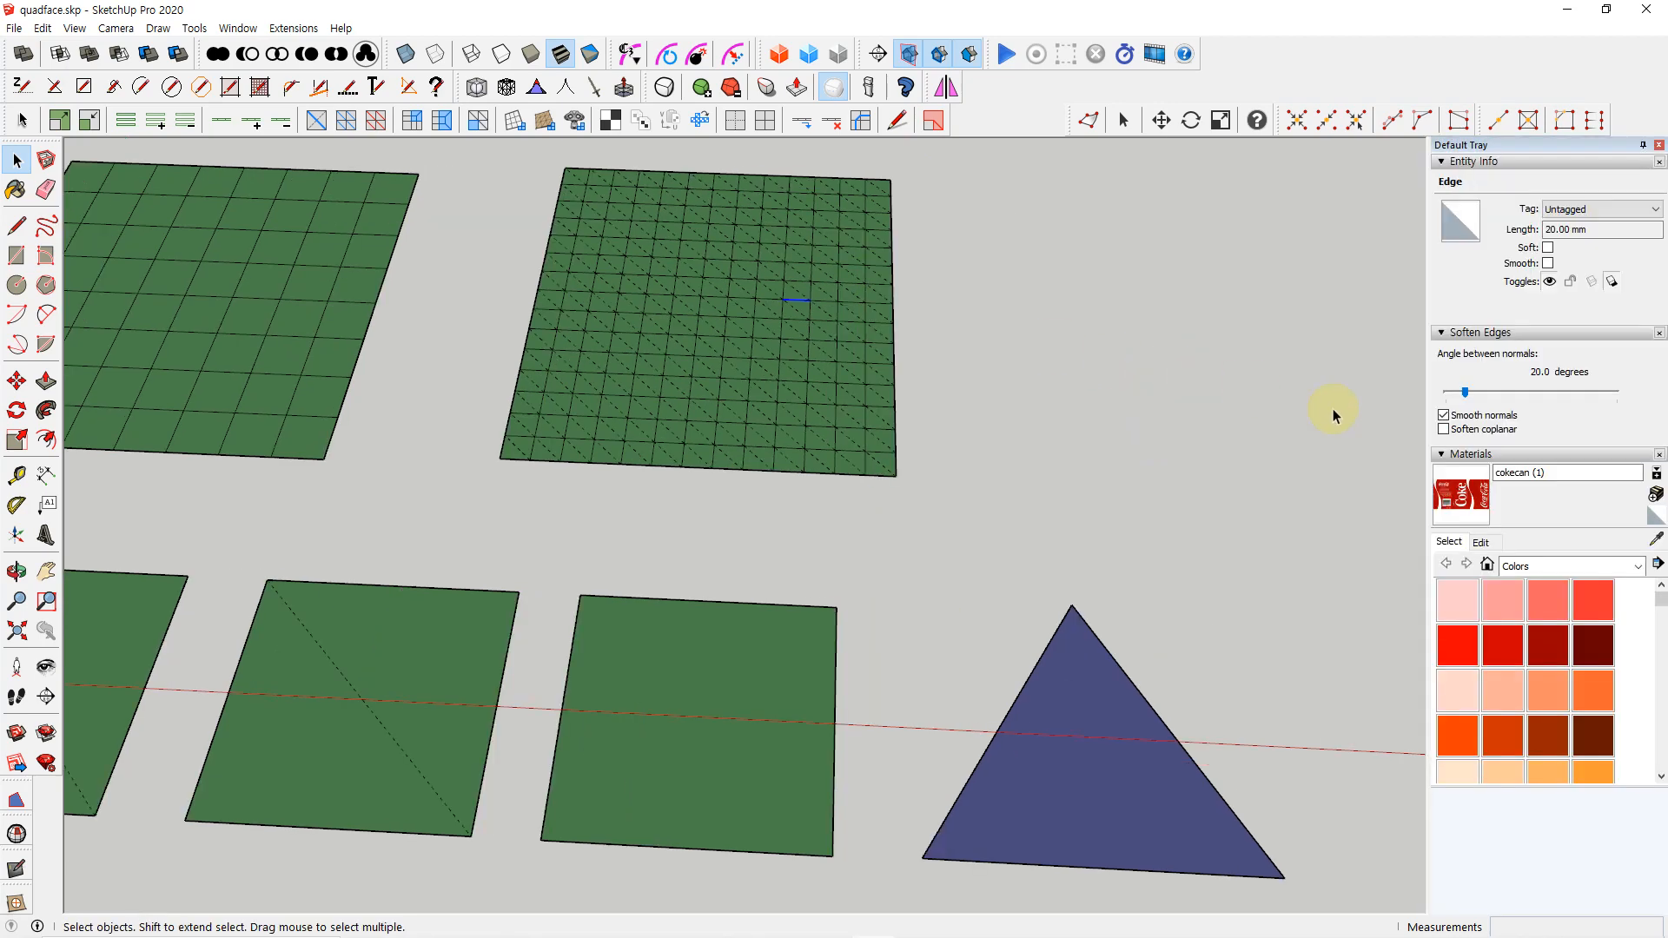
pyautogui.click(1145, 472)
pyautogui.hotkey('ctrl', 'a')
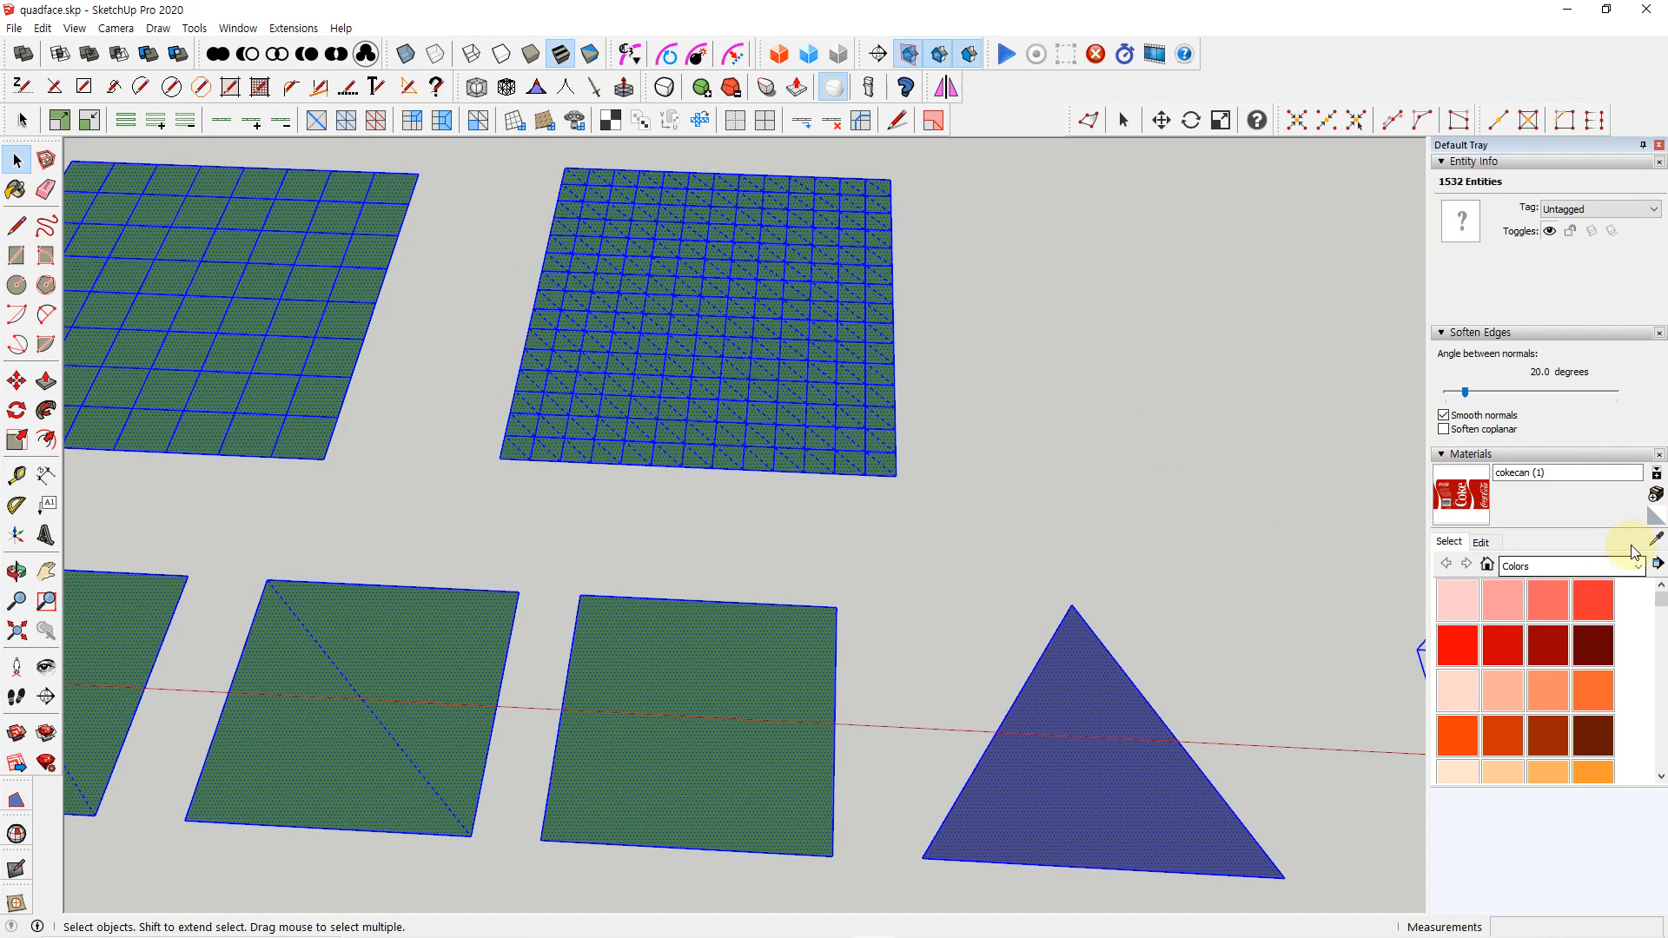
pyautogui.click(1655, 517)
pyautogui.click(838, 376)
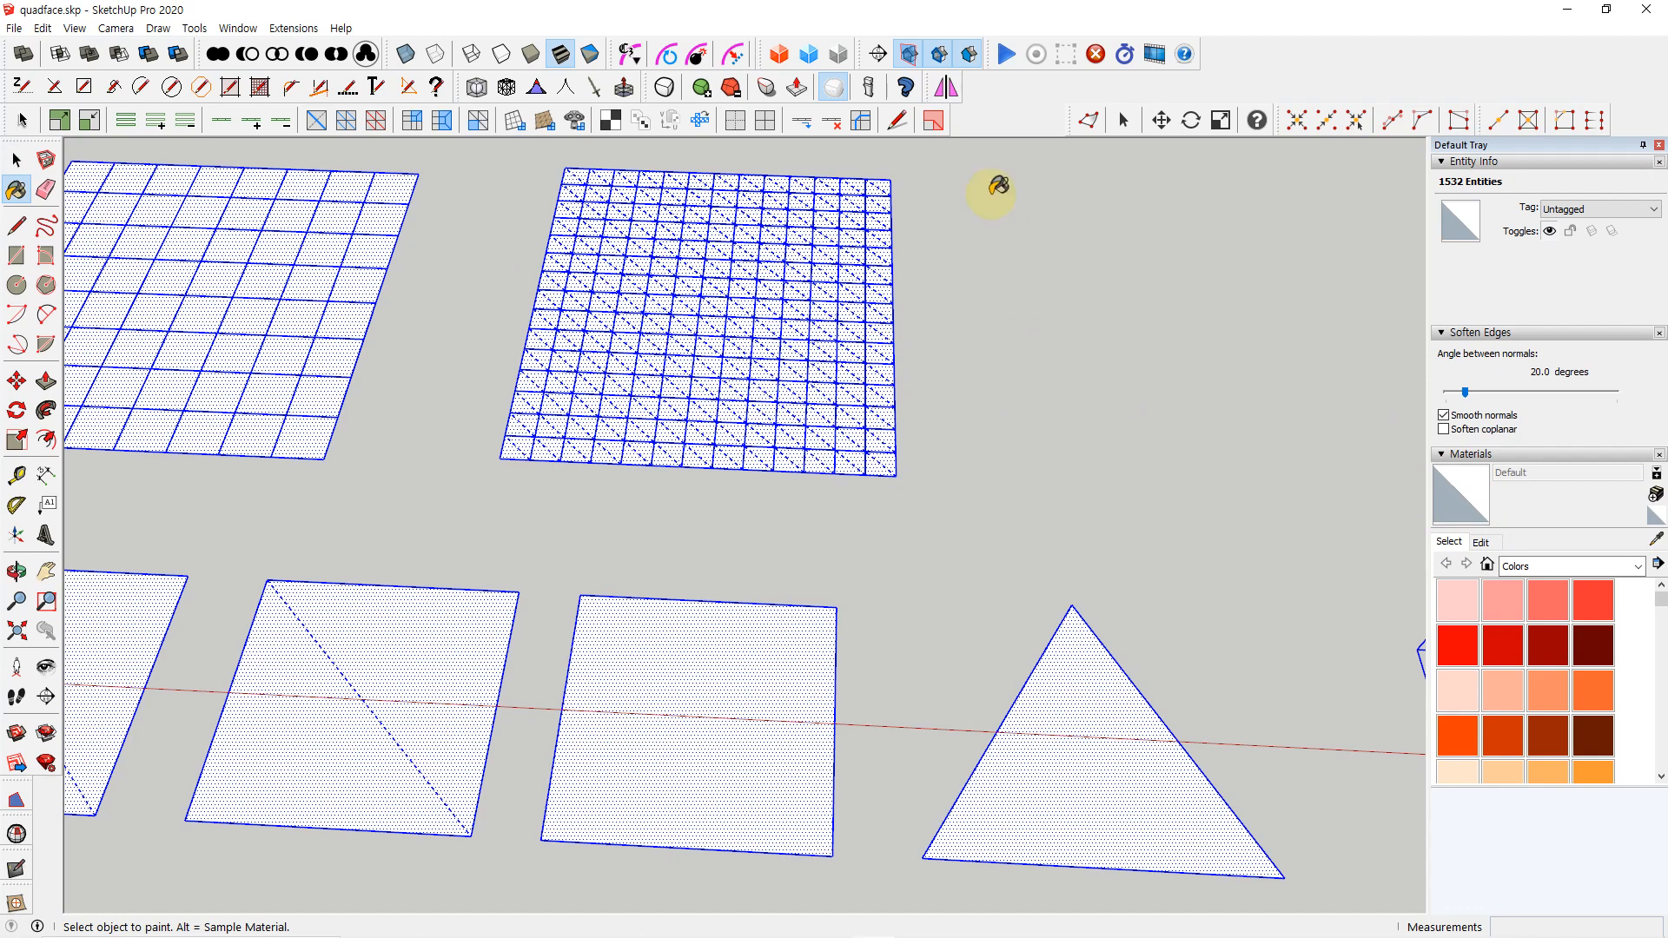
# Toggle live mesh analysis on and off, and reset the recoloured faces to the default material
pyautogui.click(934, 121)
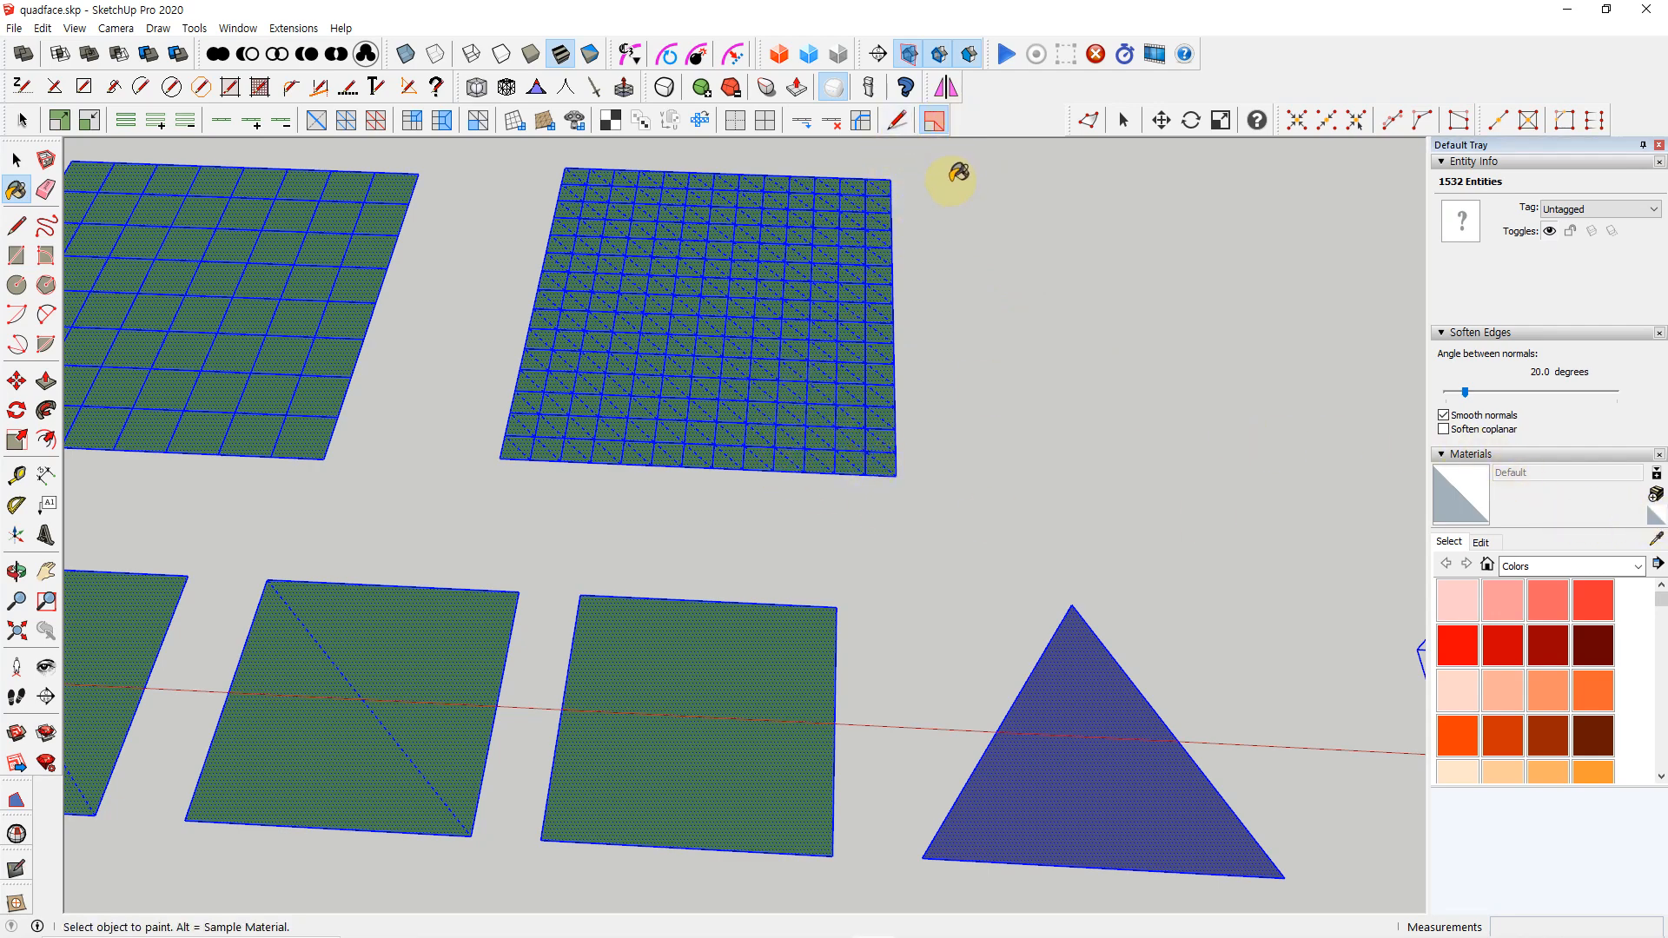
pyautogui.click(934, 124)
pyautogui.click(825, 331)
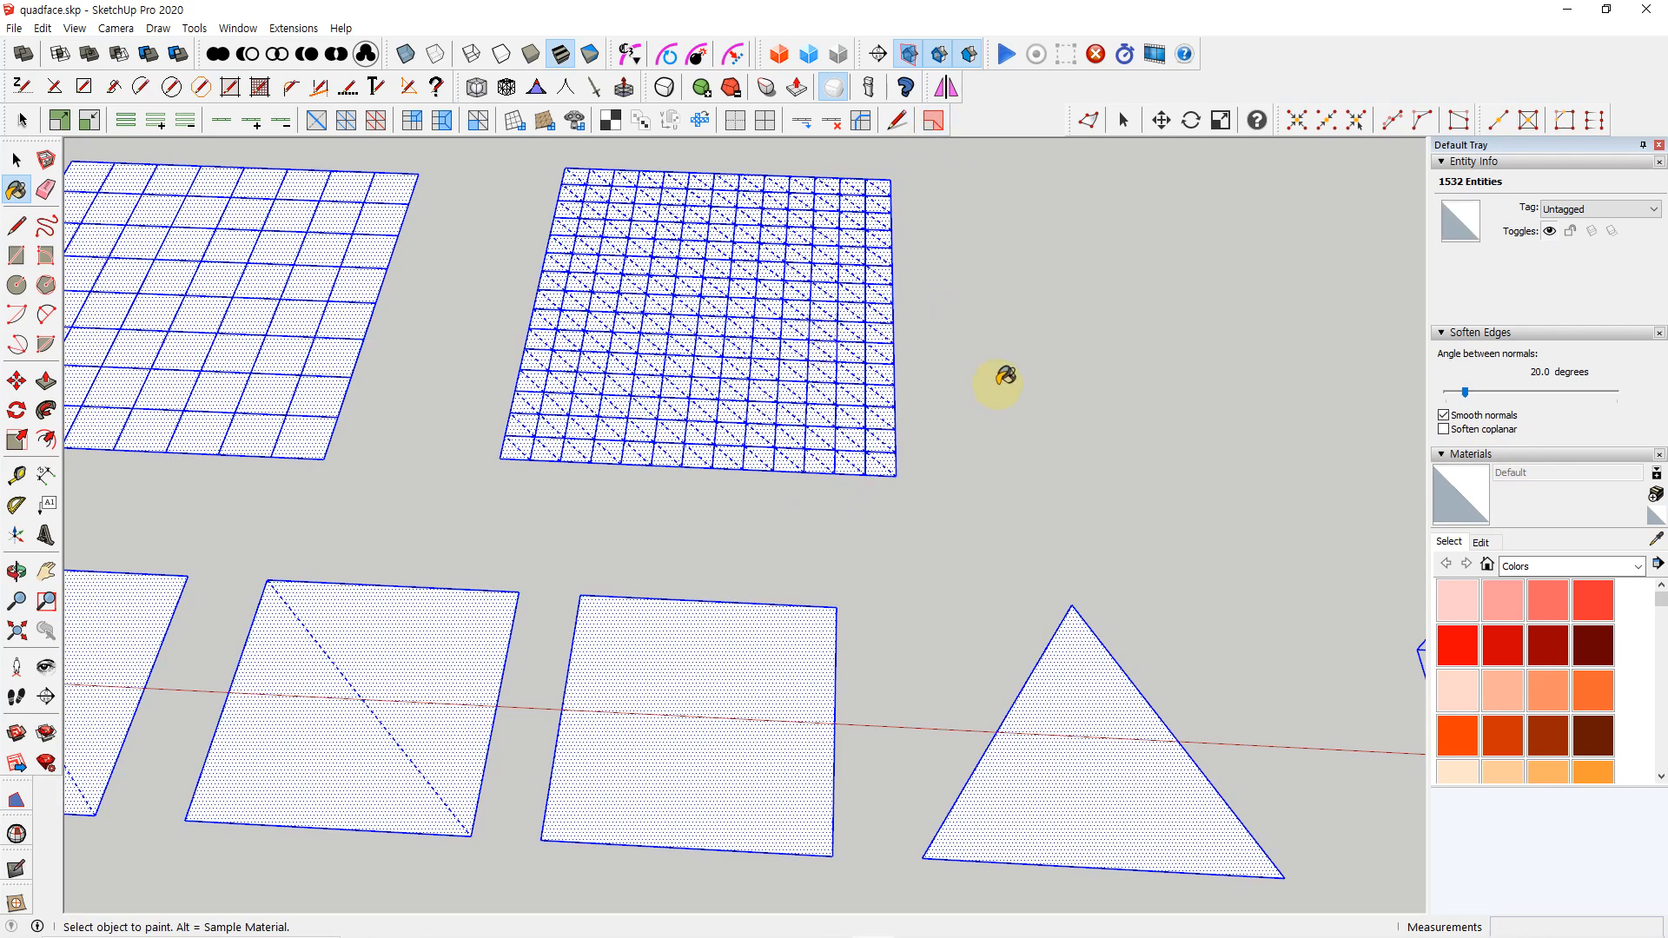
# Leave the Paint Bucket, close the Default Tray and clear the selection
pyautogui.press('space')
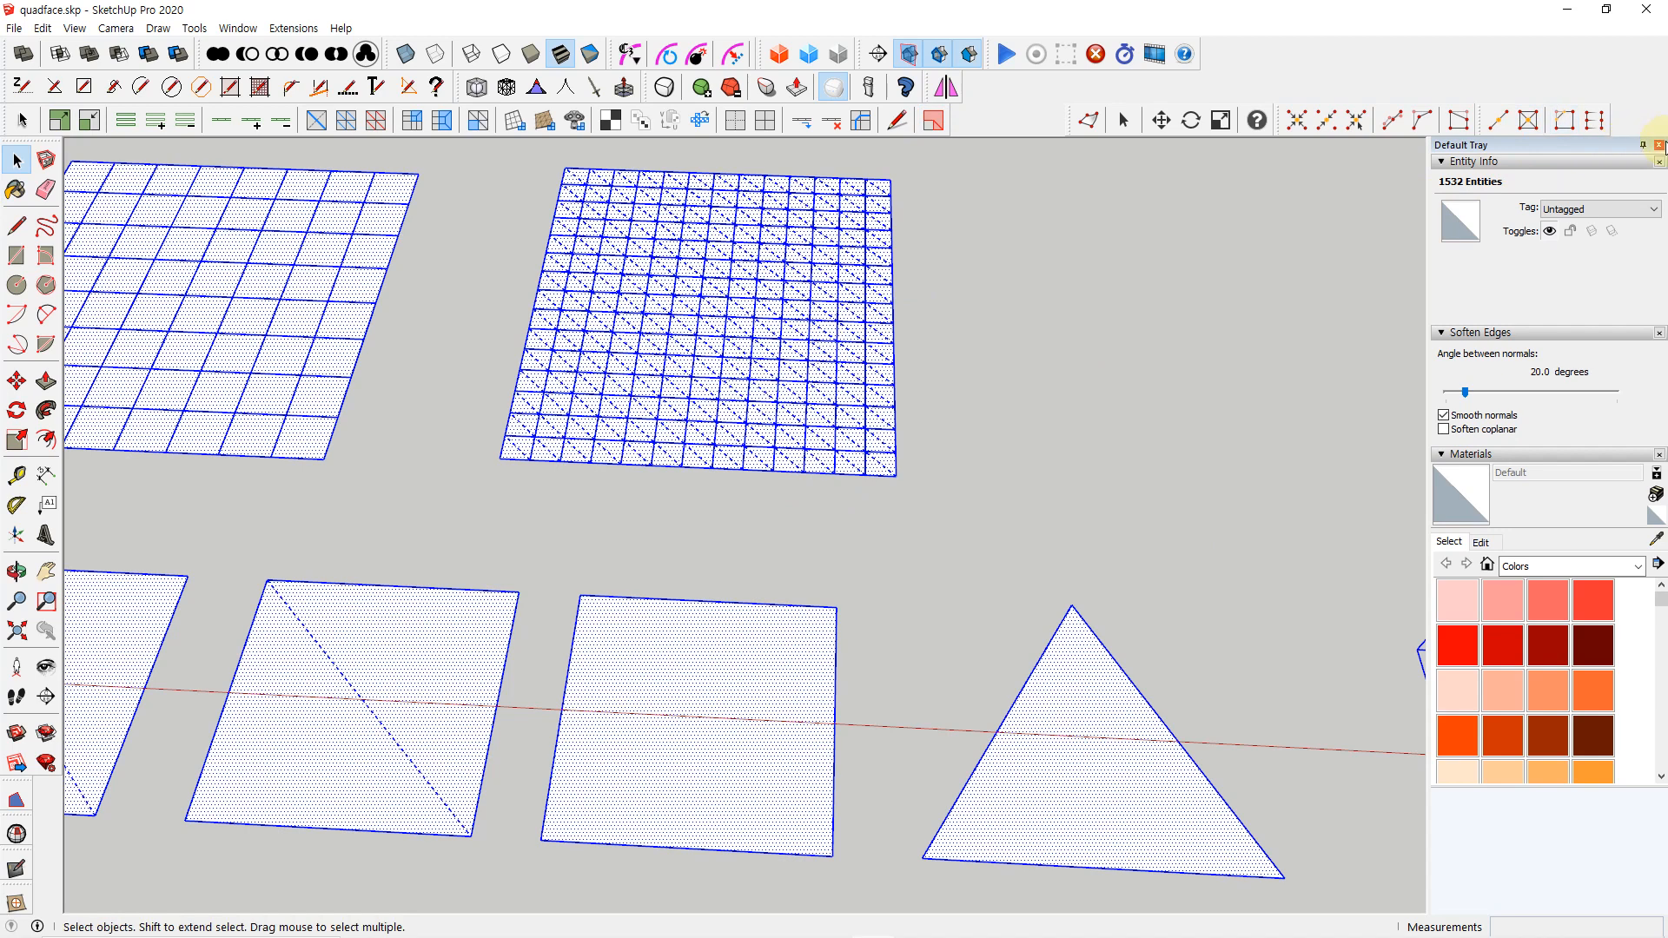
pyautogui.click(1659, 145)
pyautogui.click(1318, 368)
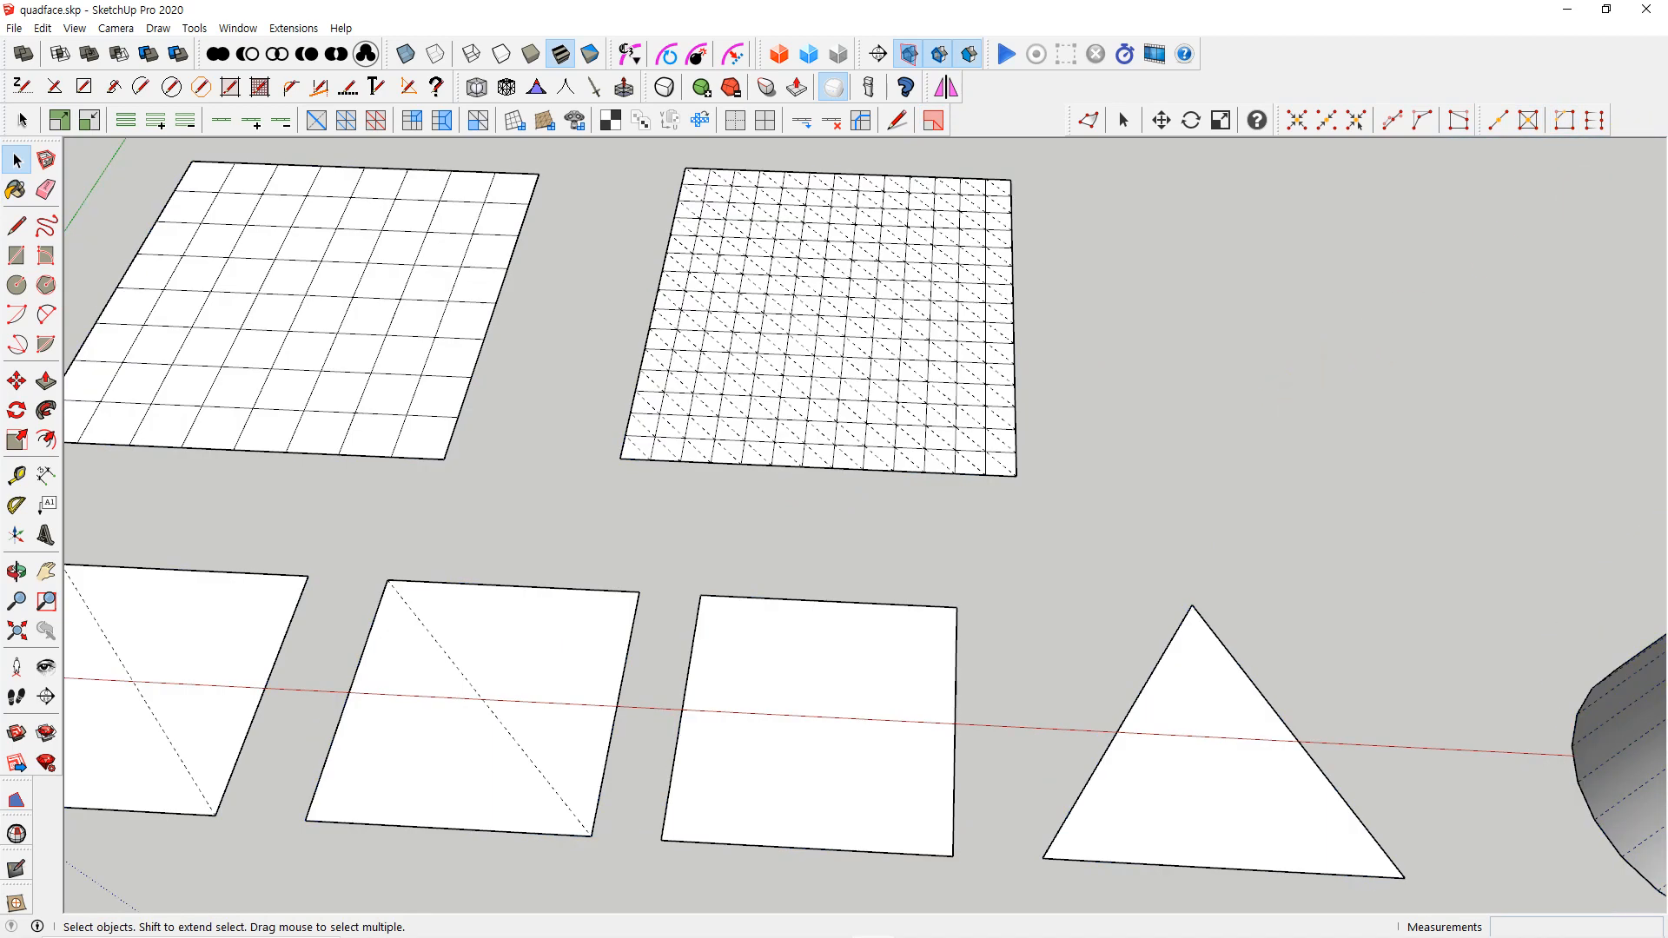
# Try the standard Select tool on the tapered cylinder, sphere, triangle and square, and clear the selection
pyautogui.click(17, 162)
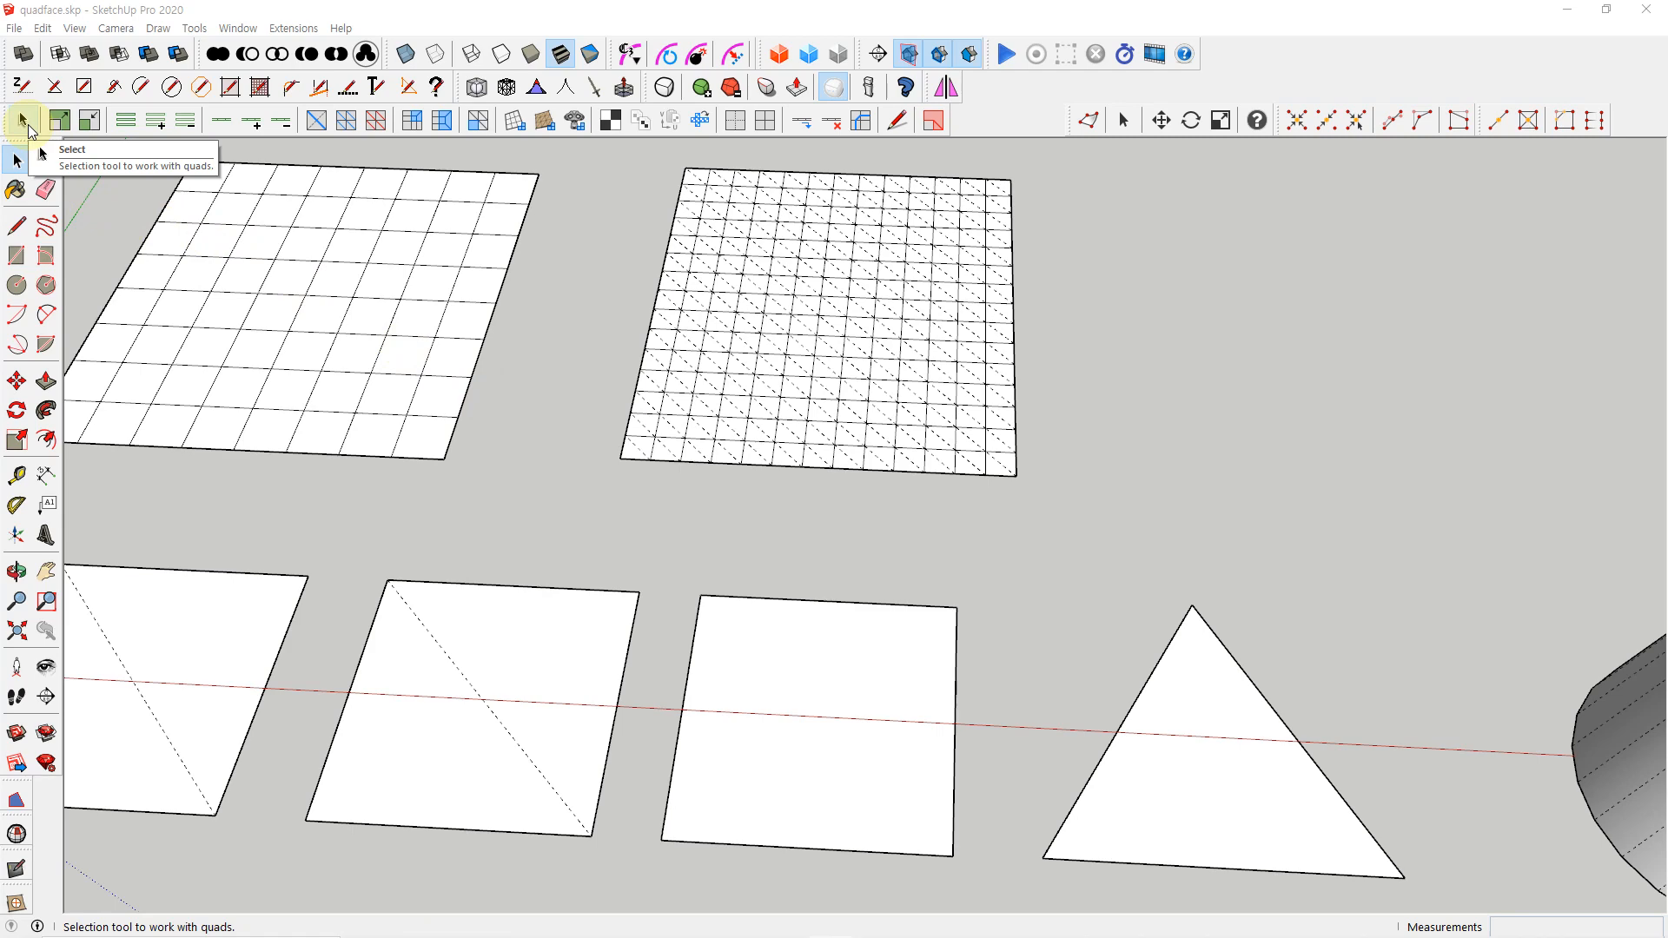
pyautogui.scroll(-6, 374, 337)
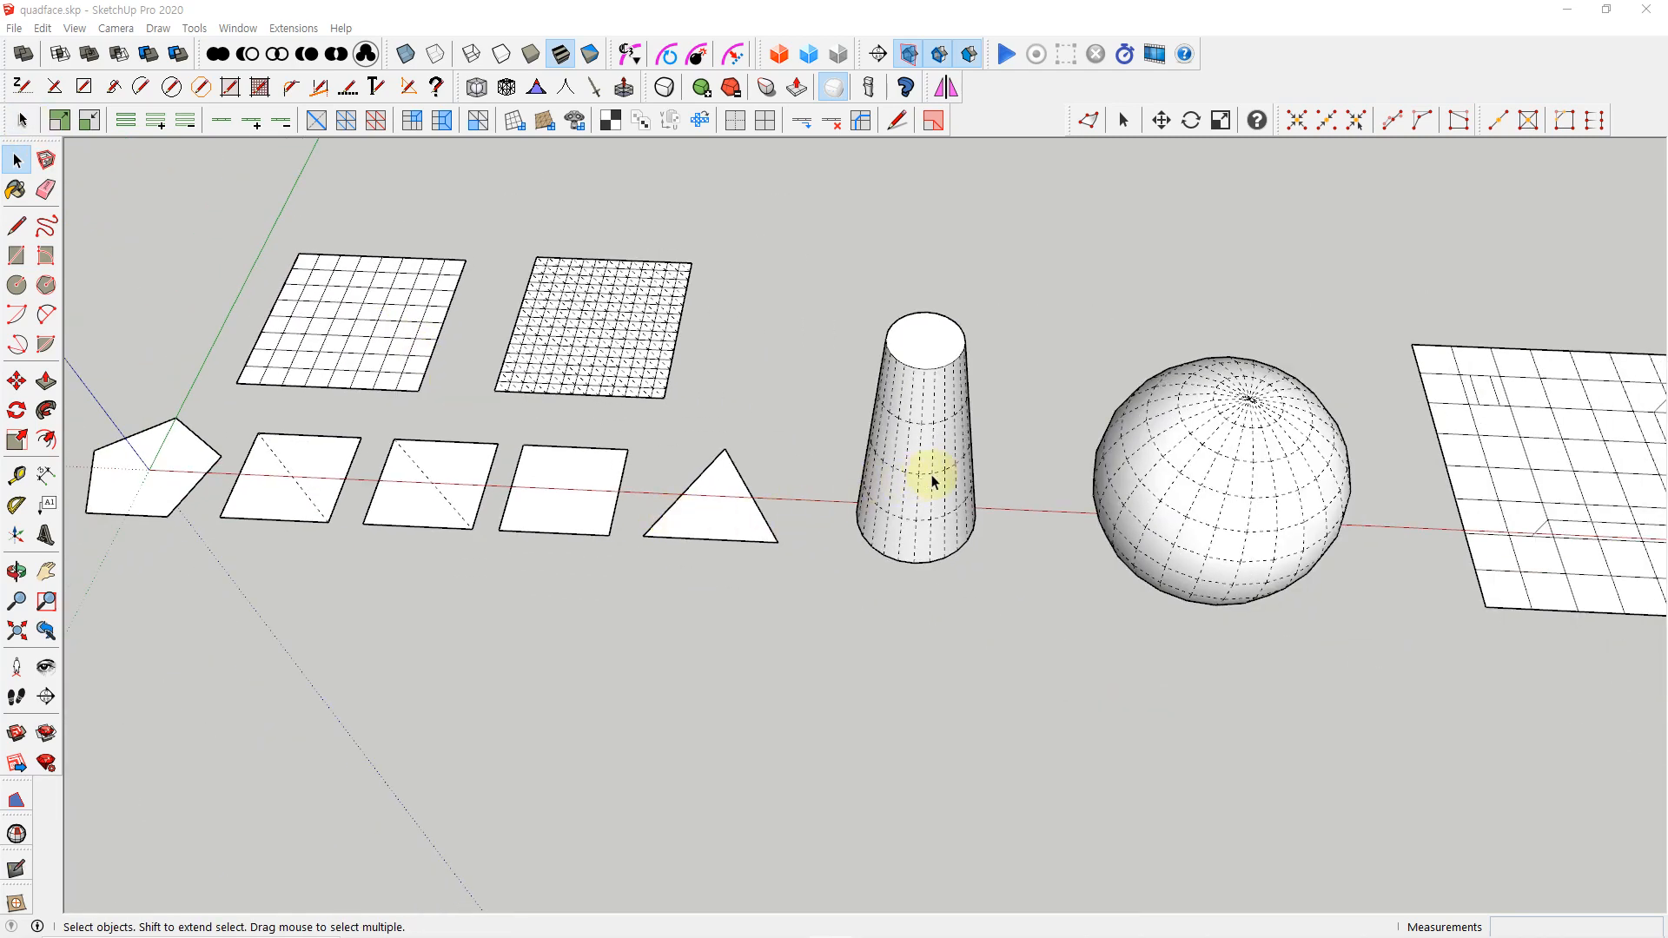
pyautogui.click(932, 481)
pyautogui.click(1221, 593)
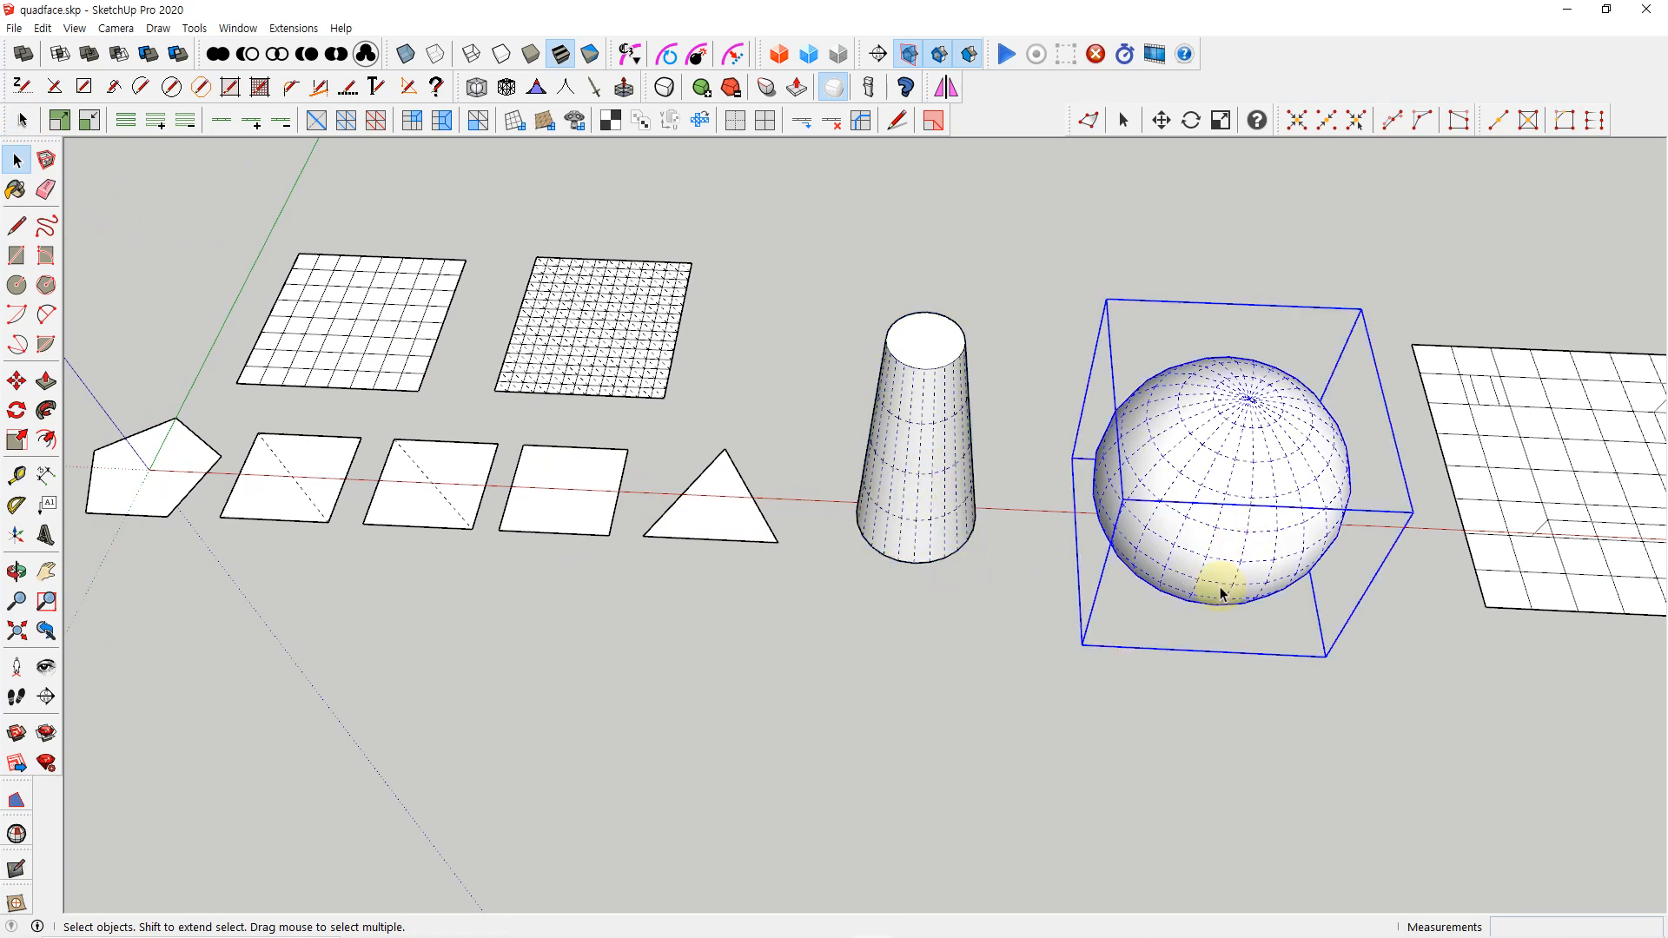
pyautogui.click(704, 525)
pyautogui.click(589, 510)
pyautogui.click(816, 613)
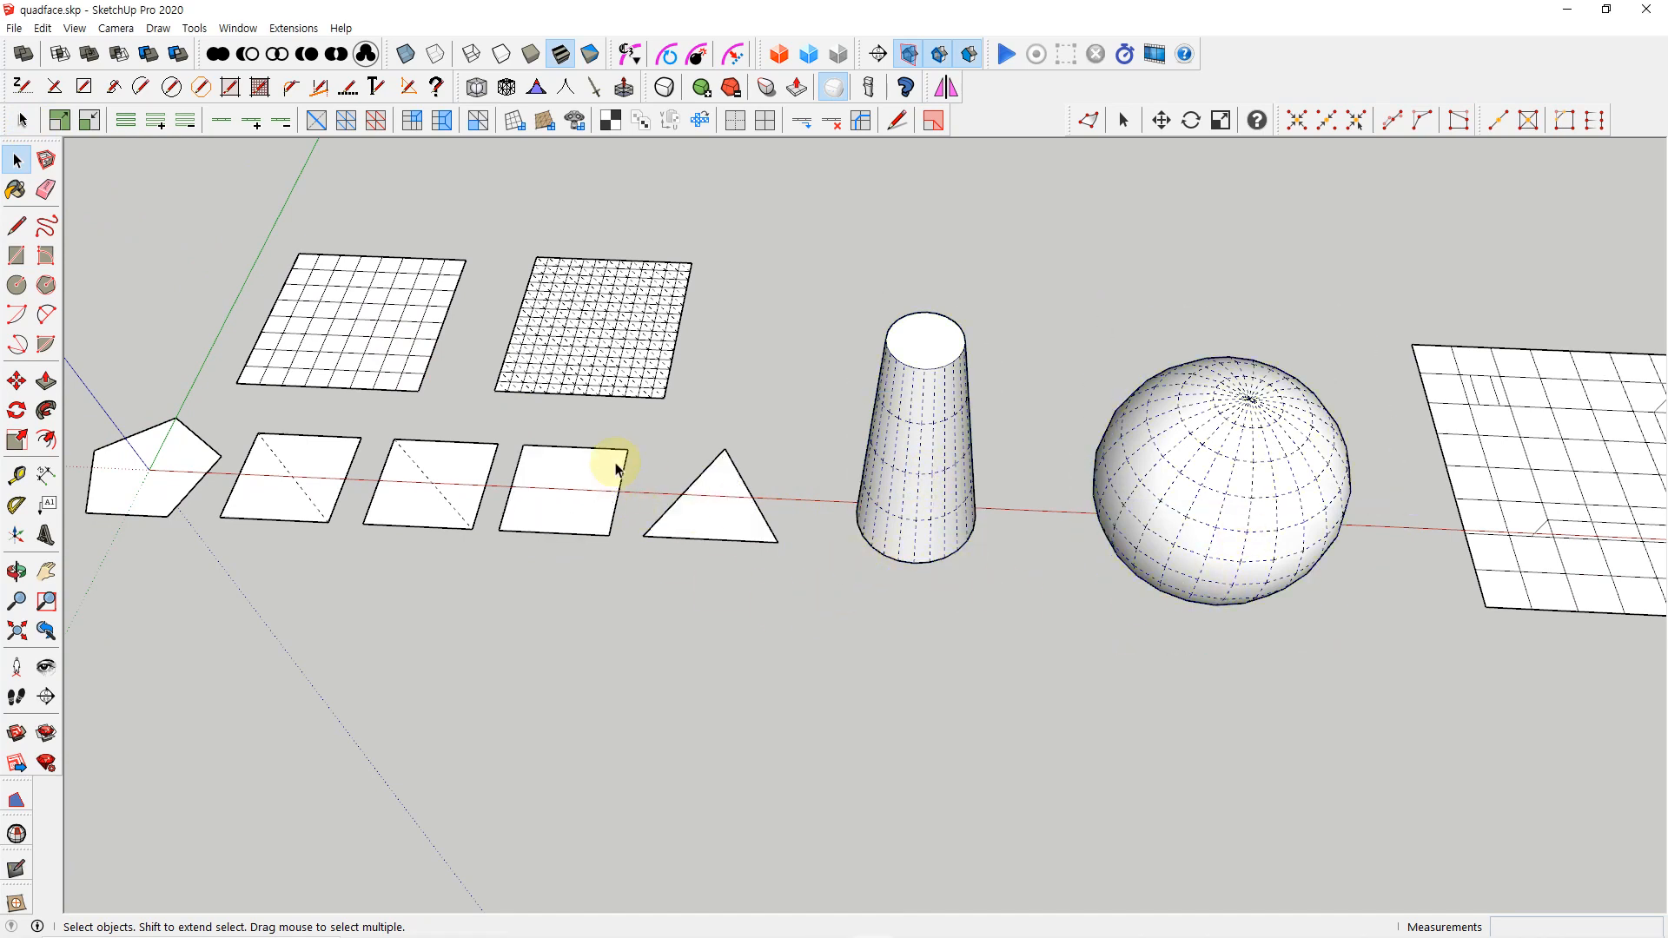
# Turn off the display of hidden geometry and select the tapered cylinder and the sphere with the standard Select tool
pyautogui.click(75, 28)
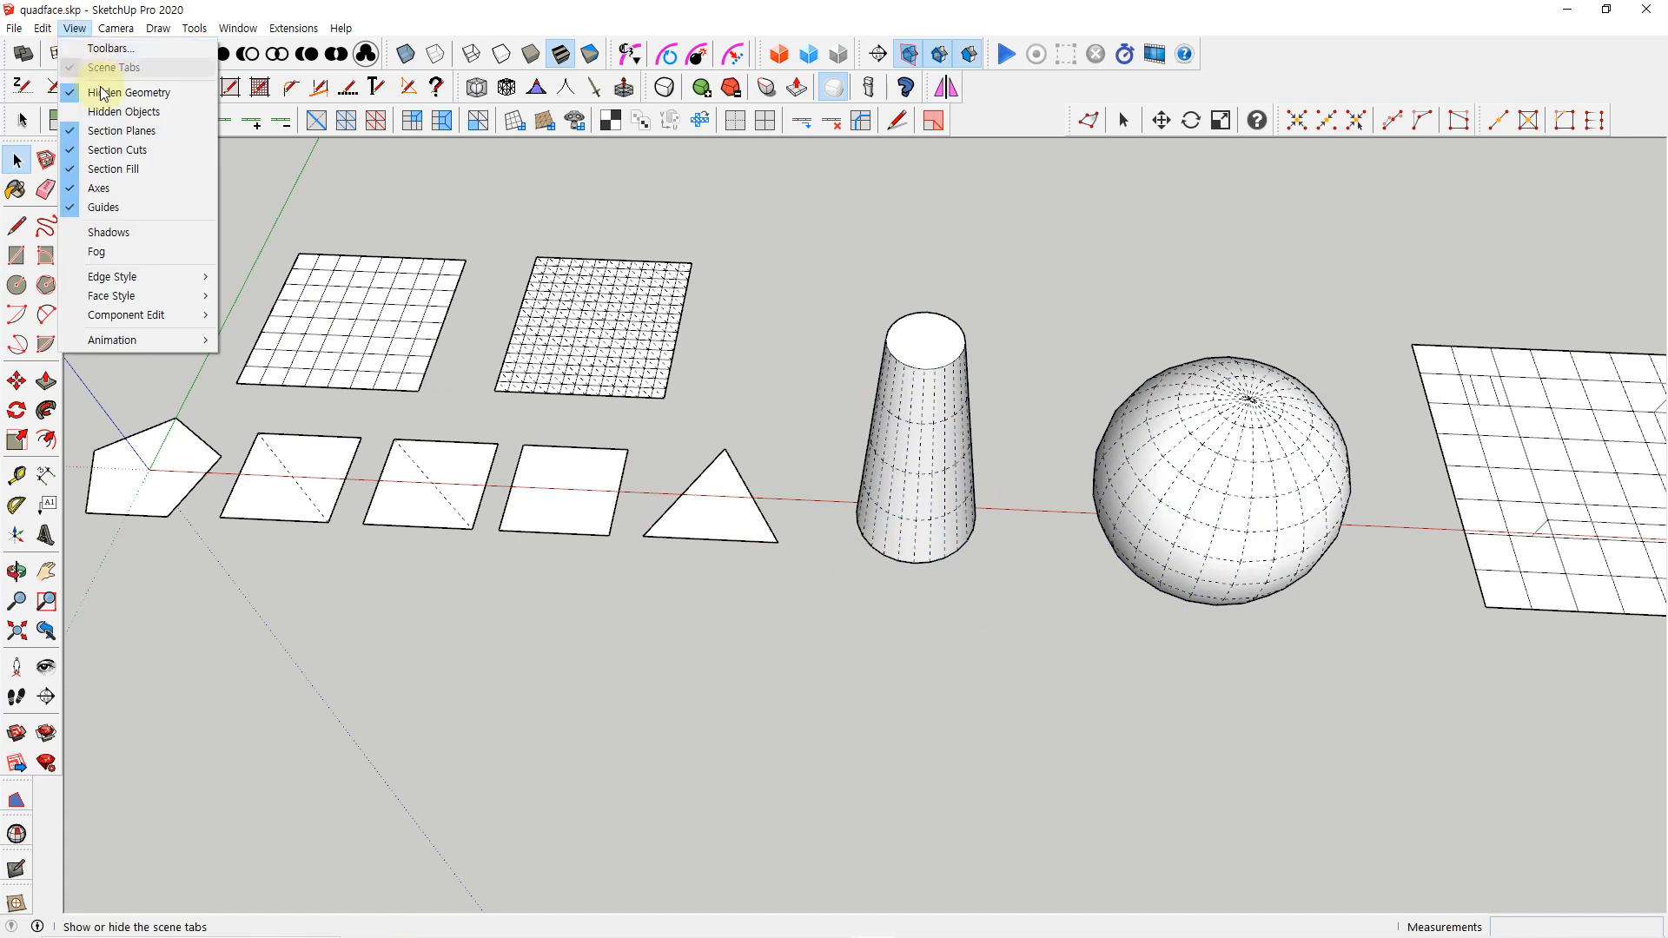
pyautogui.click(103, 92)
pyautogui.moveTo(217, 209); pyautogui.dragTo(934, 574, button='middle')
pyautogui.click(927, 558)
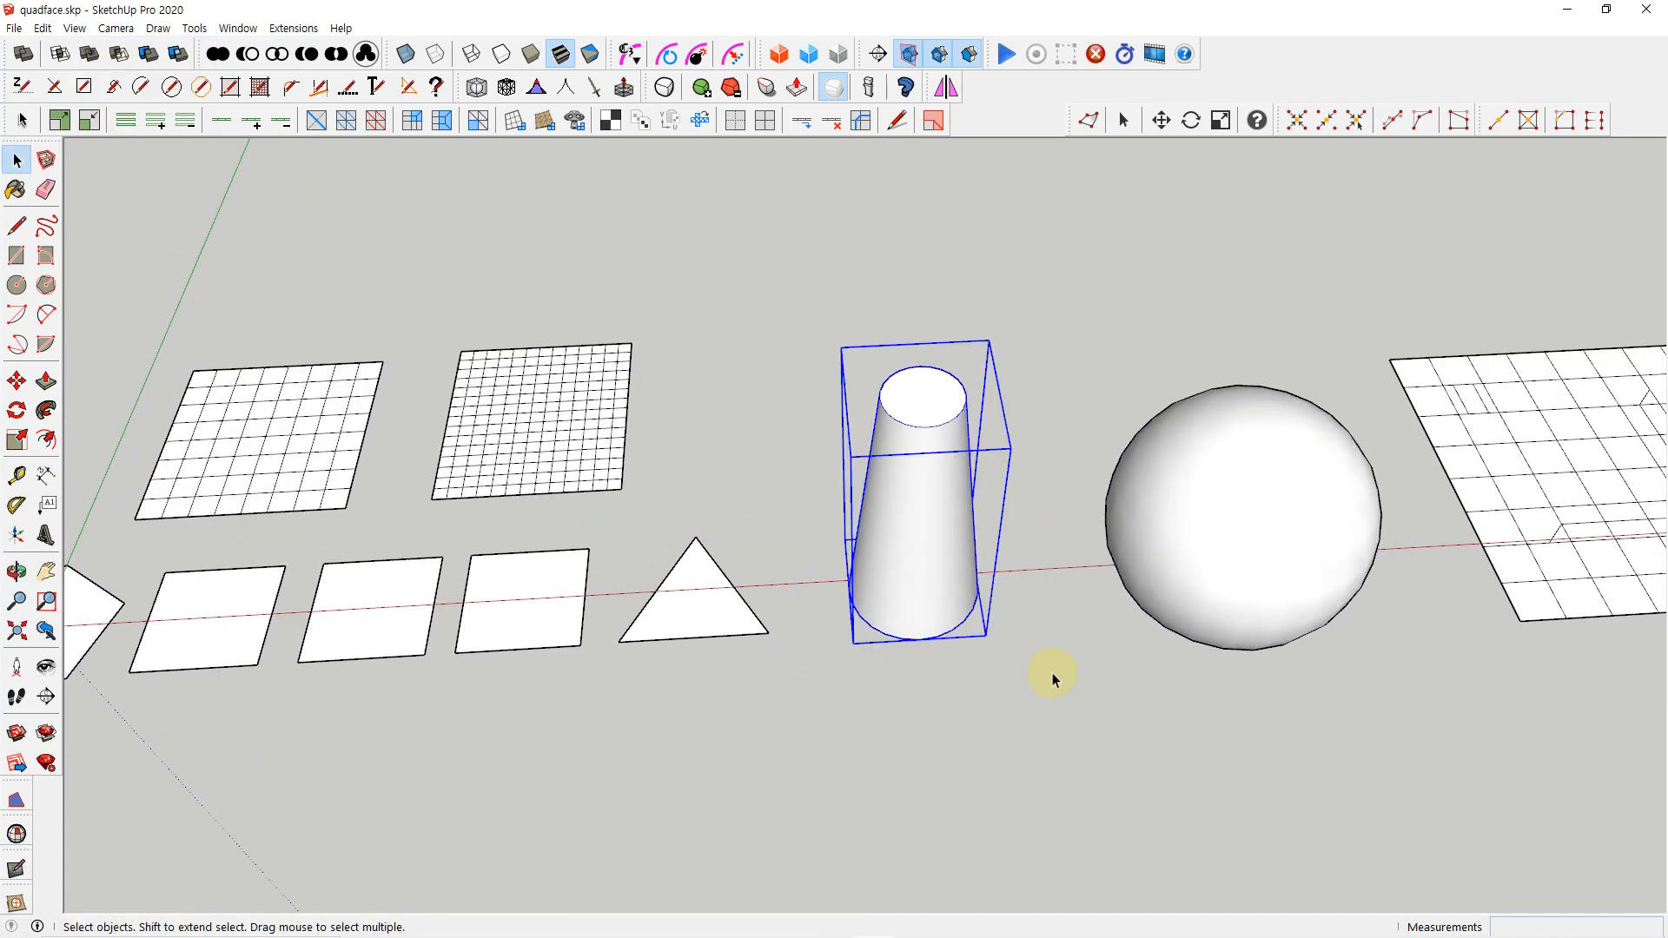
pyautogui.moveTo(1054, 685); pyautogui.dragTo(1008, 692, button='middle')
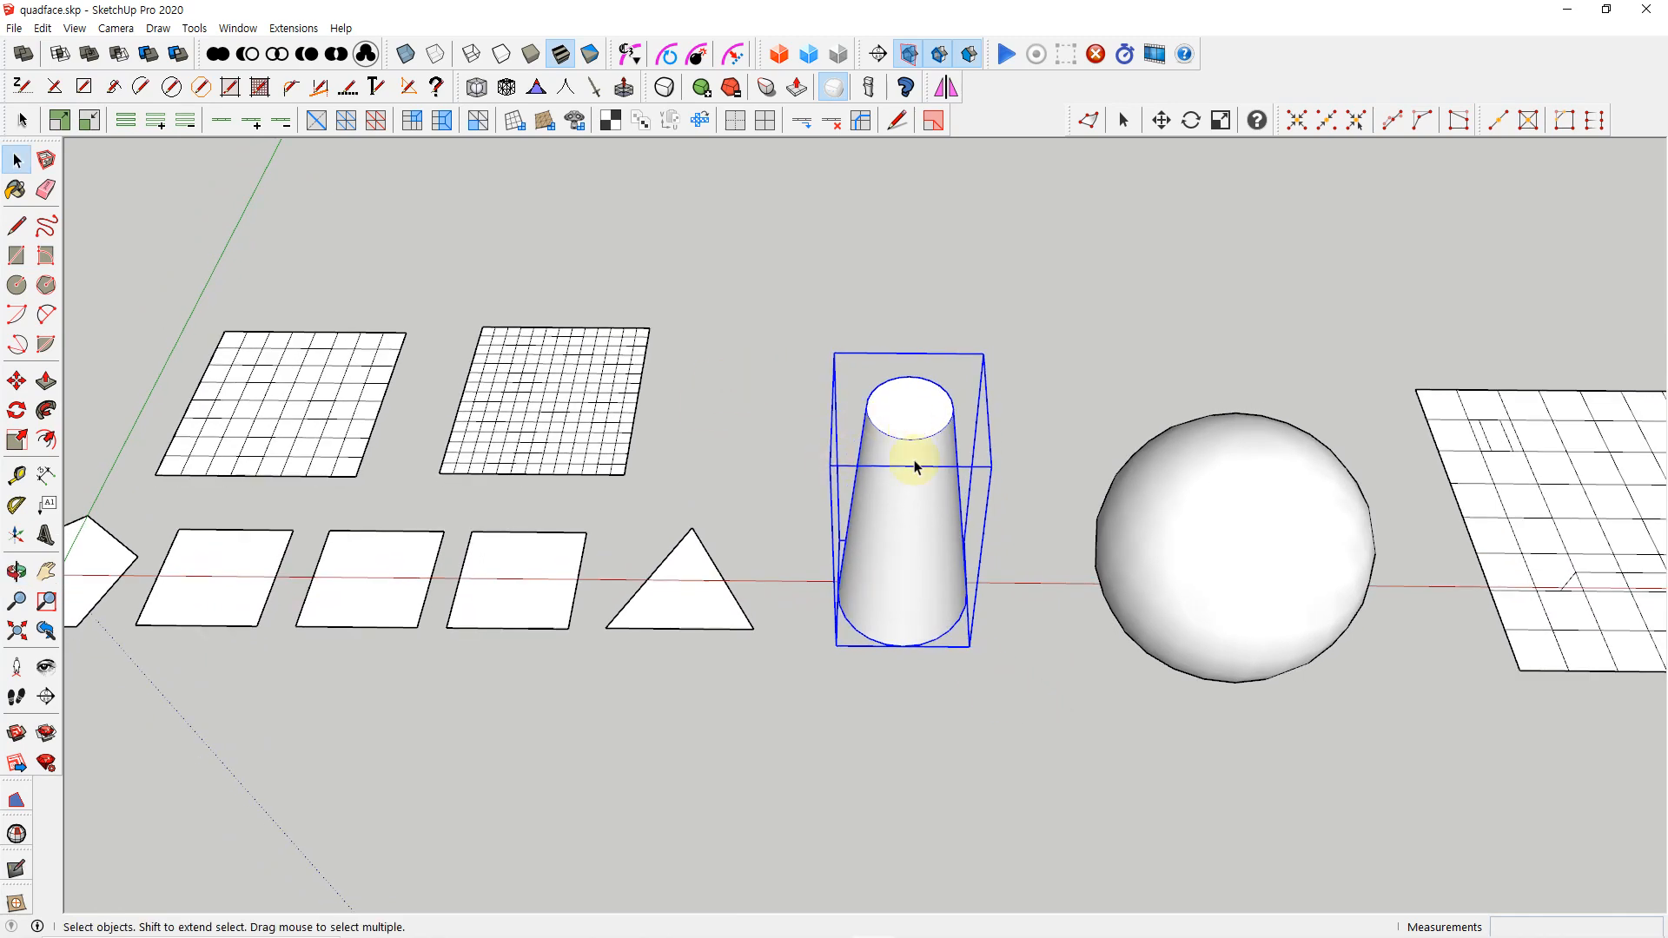
pyautogui.click(585, 325)
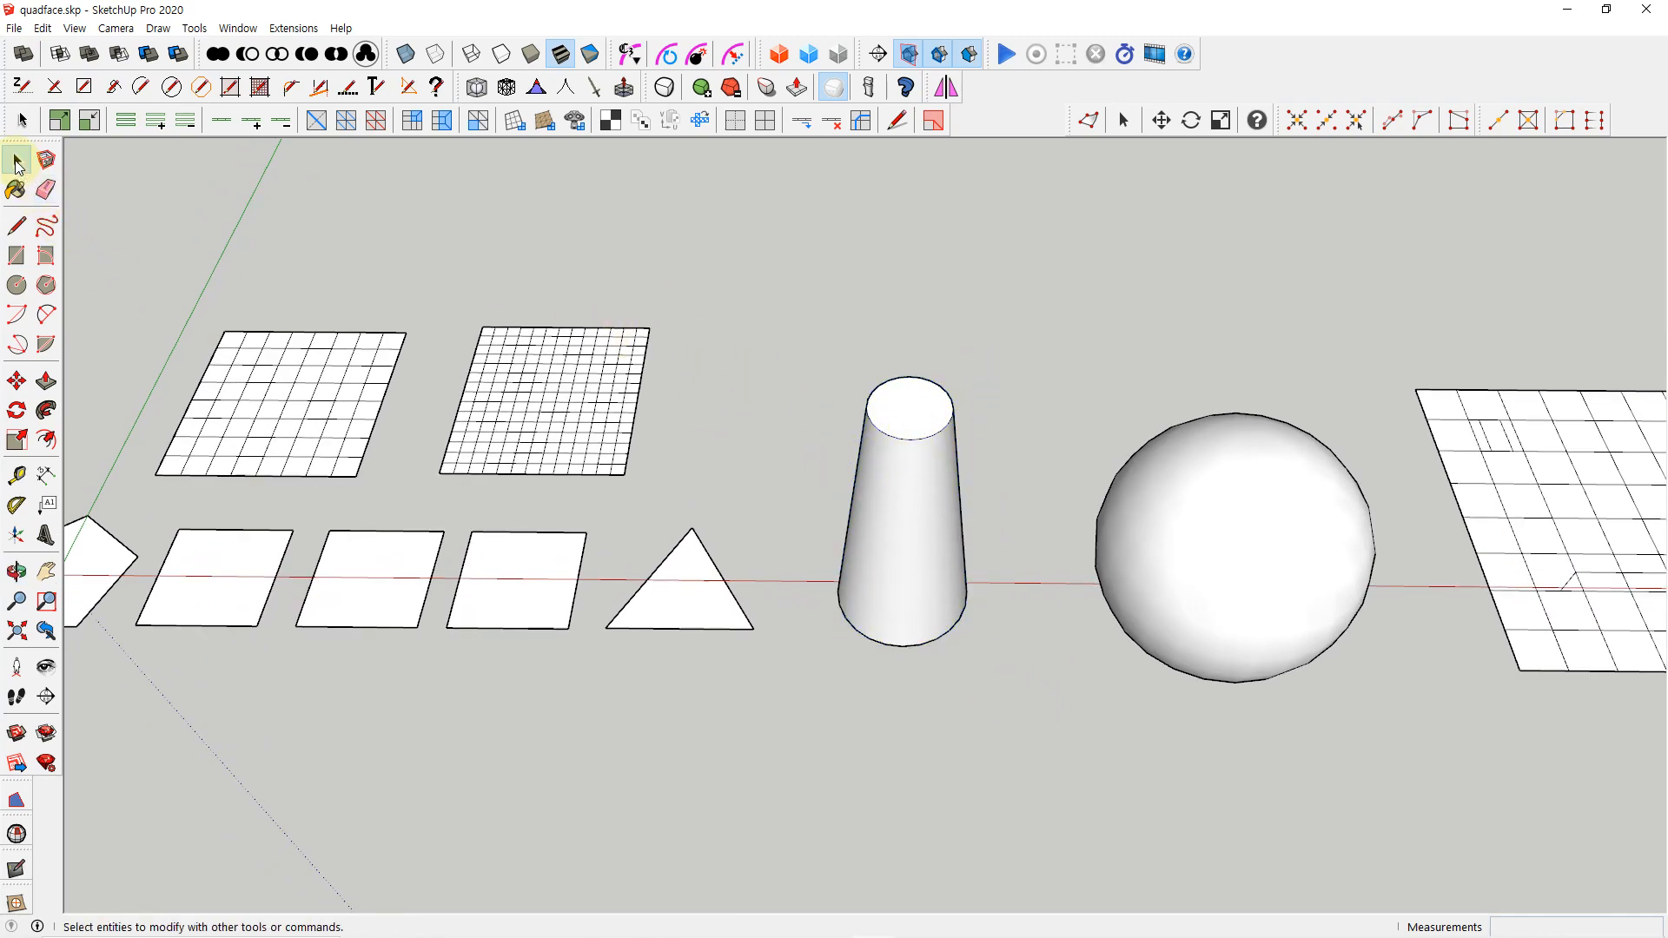
pyautogui.click(855, 516)
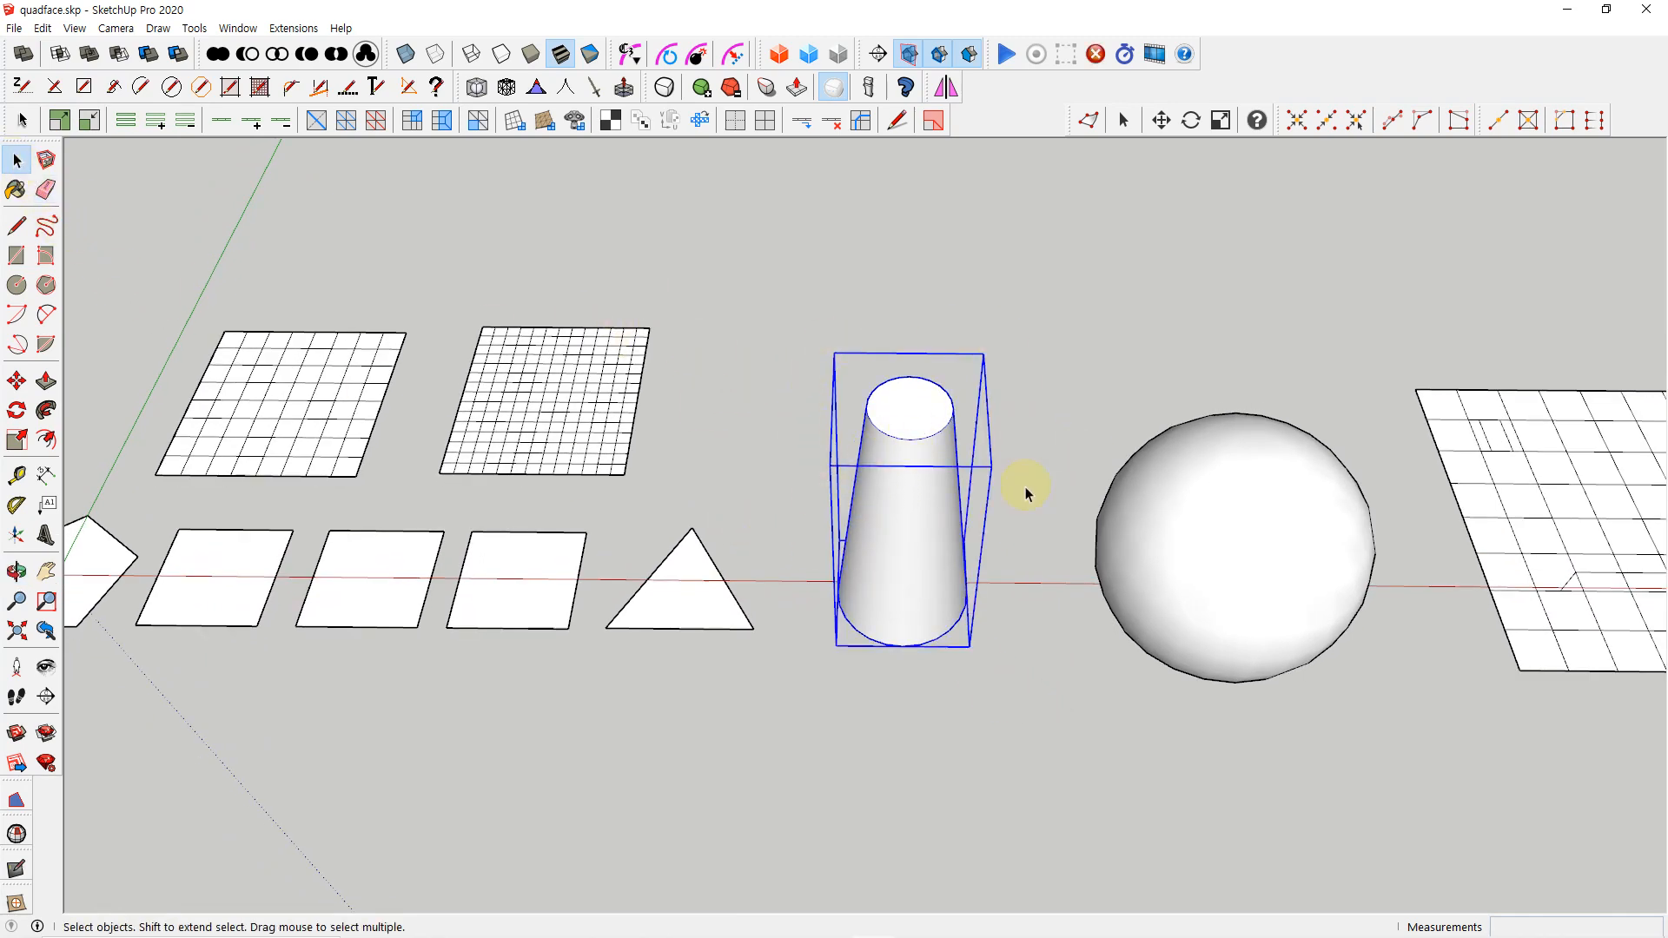
pyautogui.click(1186, 613)
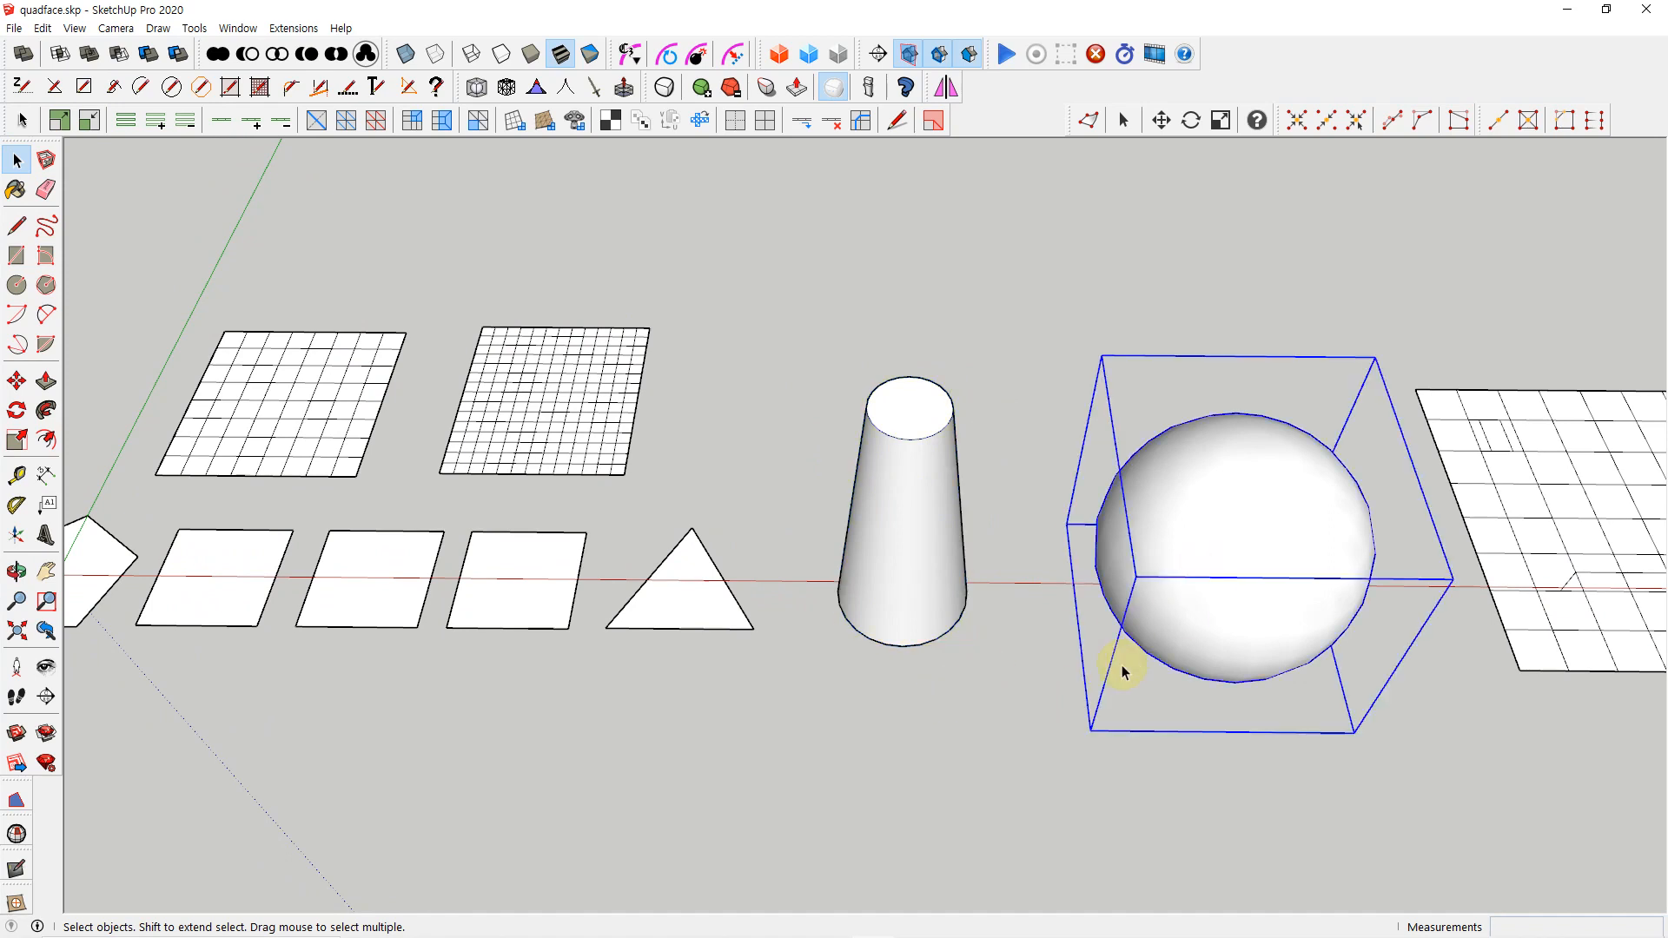
# Select a single quad on the side of the tapered cylinder with the QuadFace Select tool
pyautogui.click(22, 122)
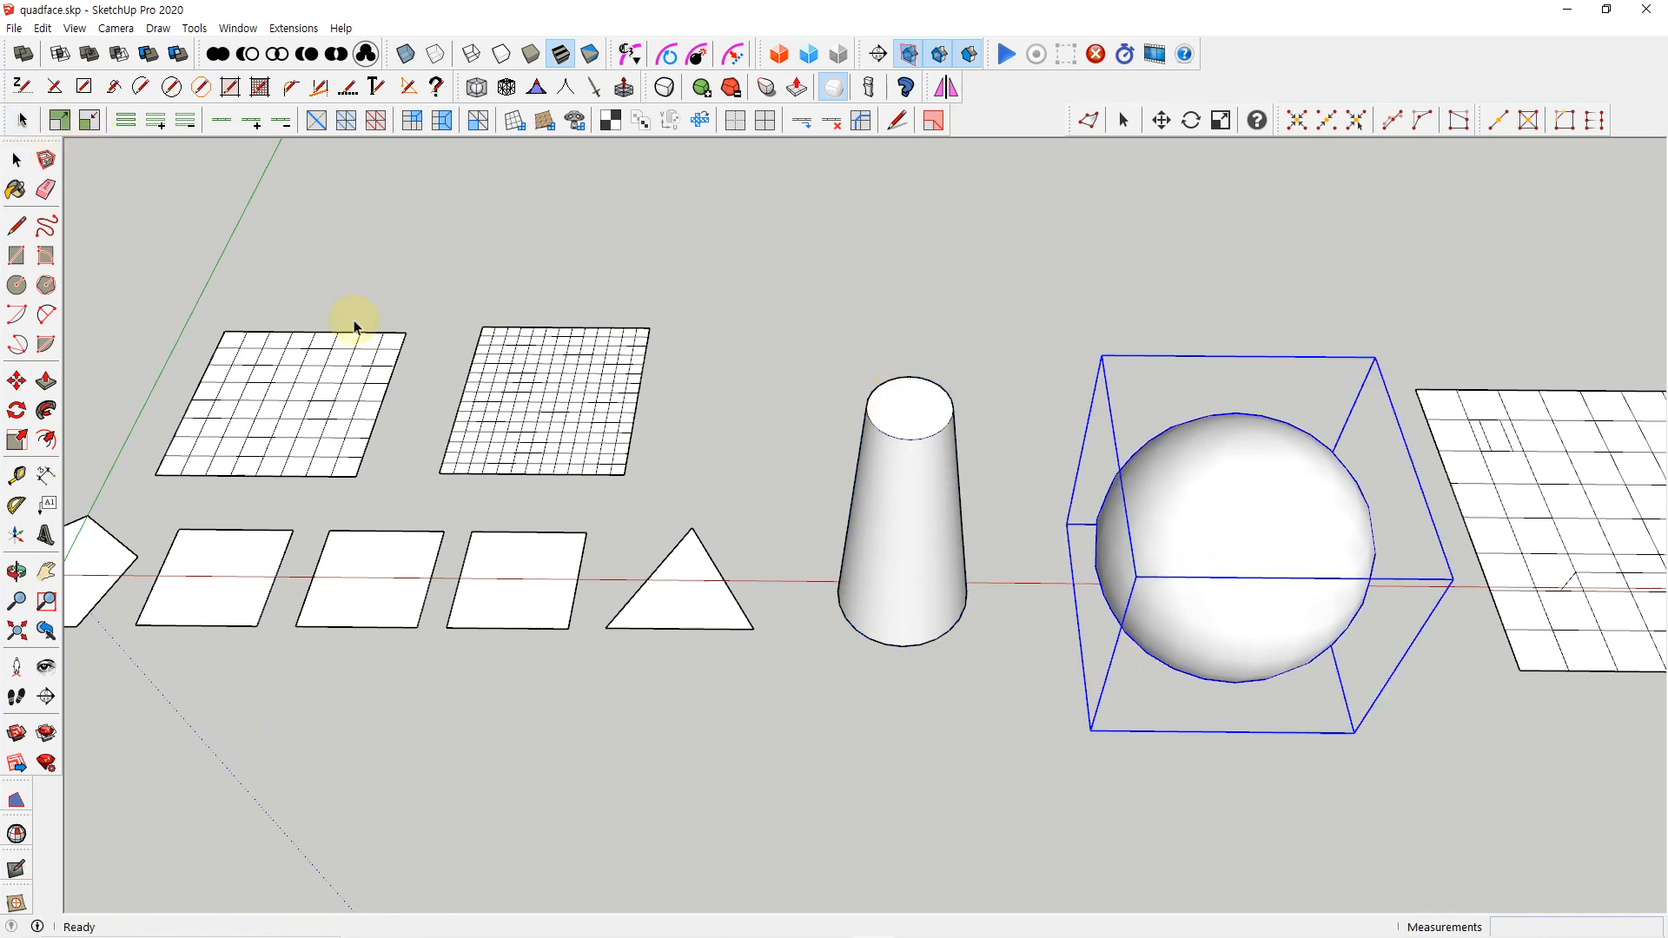
pyautogui.click(901, 524)
pyautogui.scroll(5, 901, 526)
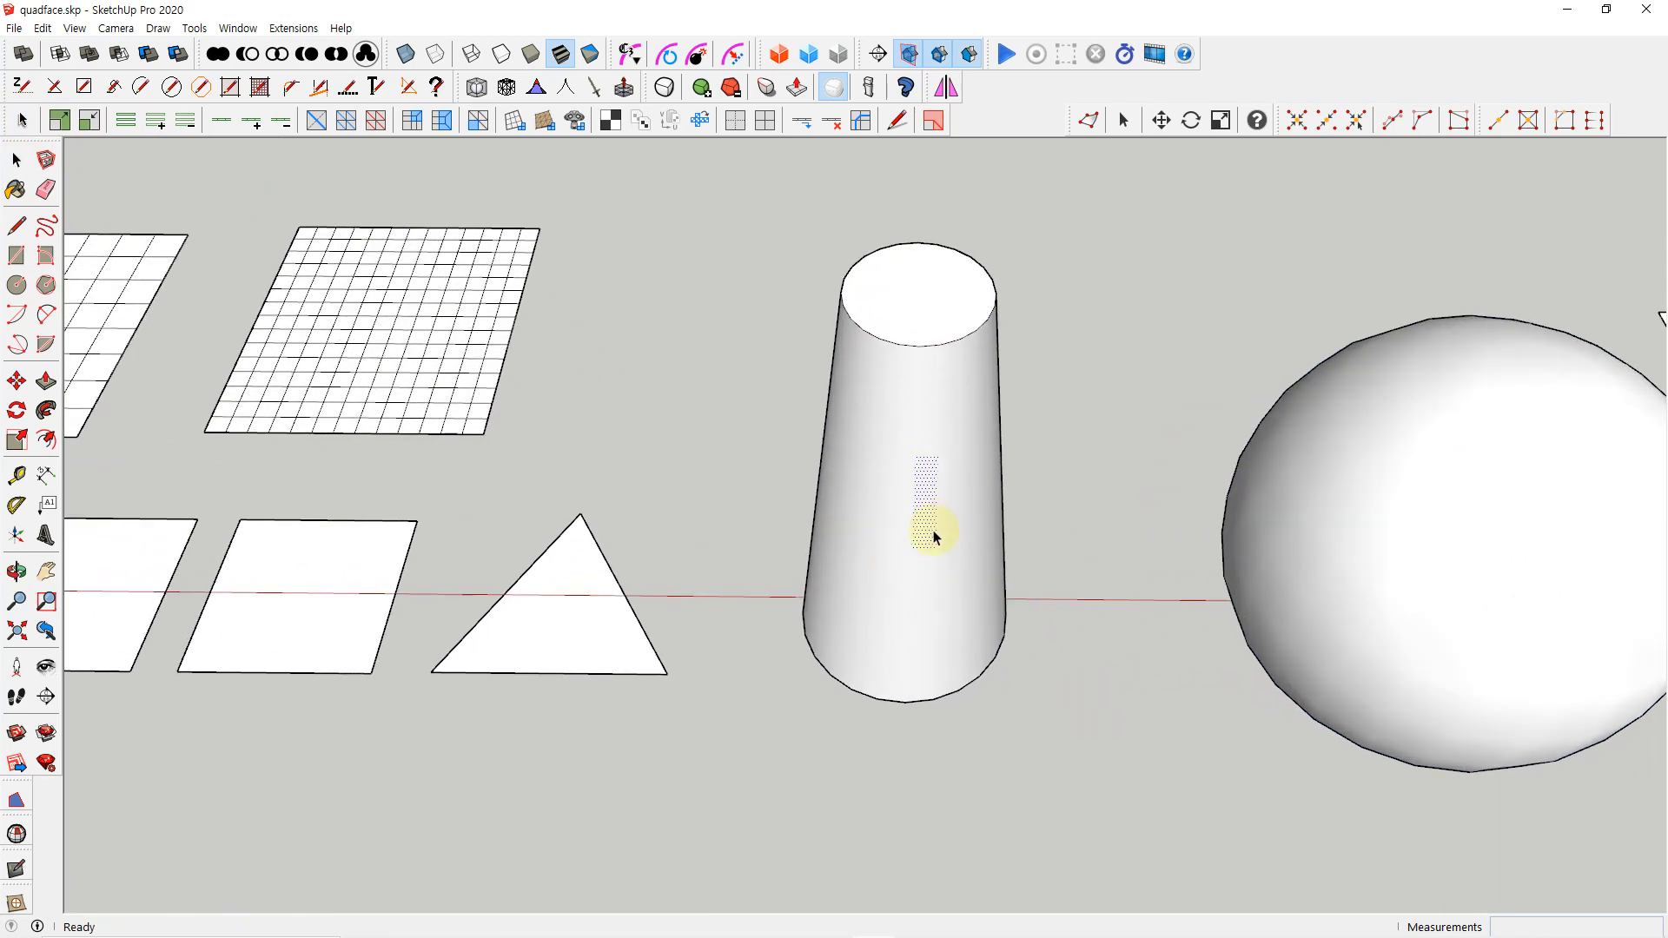
# Turn hidden geometry display back on and examine the selected quad on the tapered cylinder
pyautogui.click(75, 28)
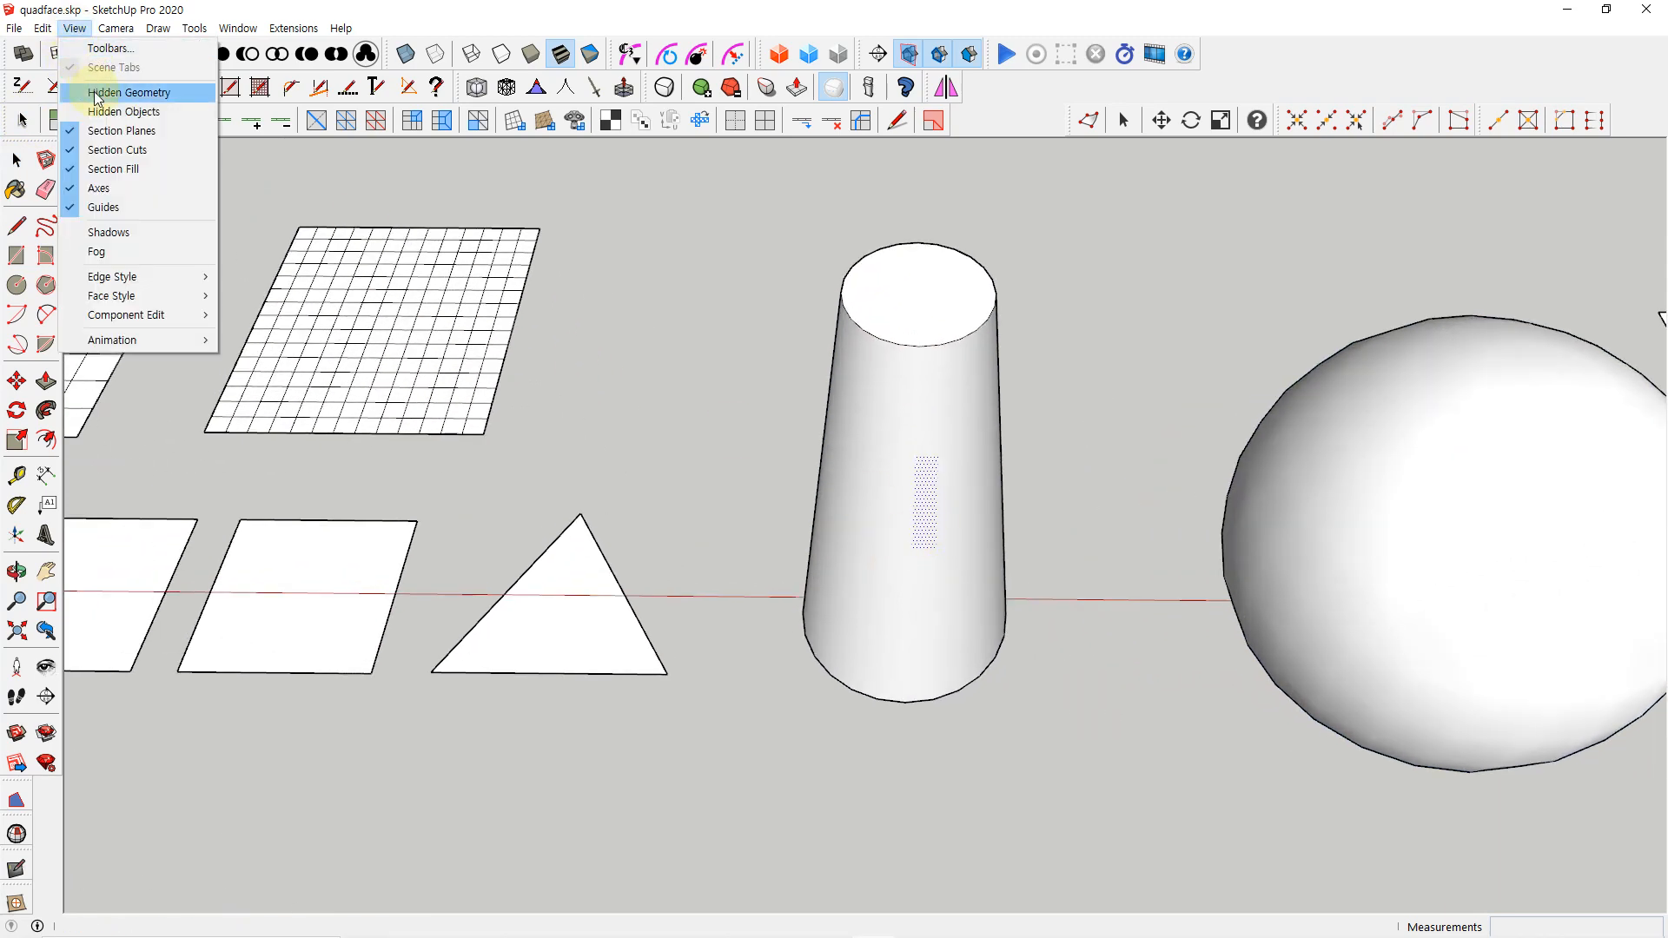
pyautogui.click(98, 93)
pyautogui.scroll(3, 906, 565)
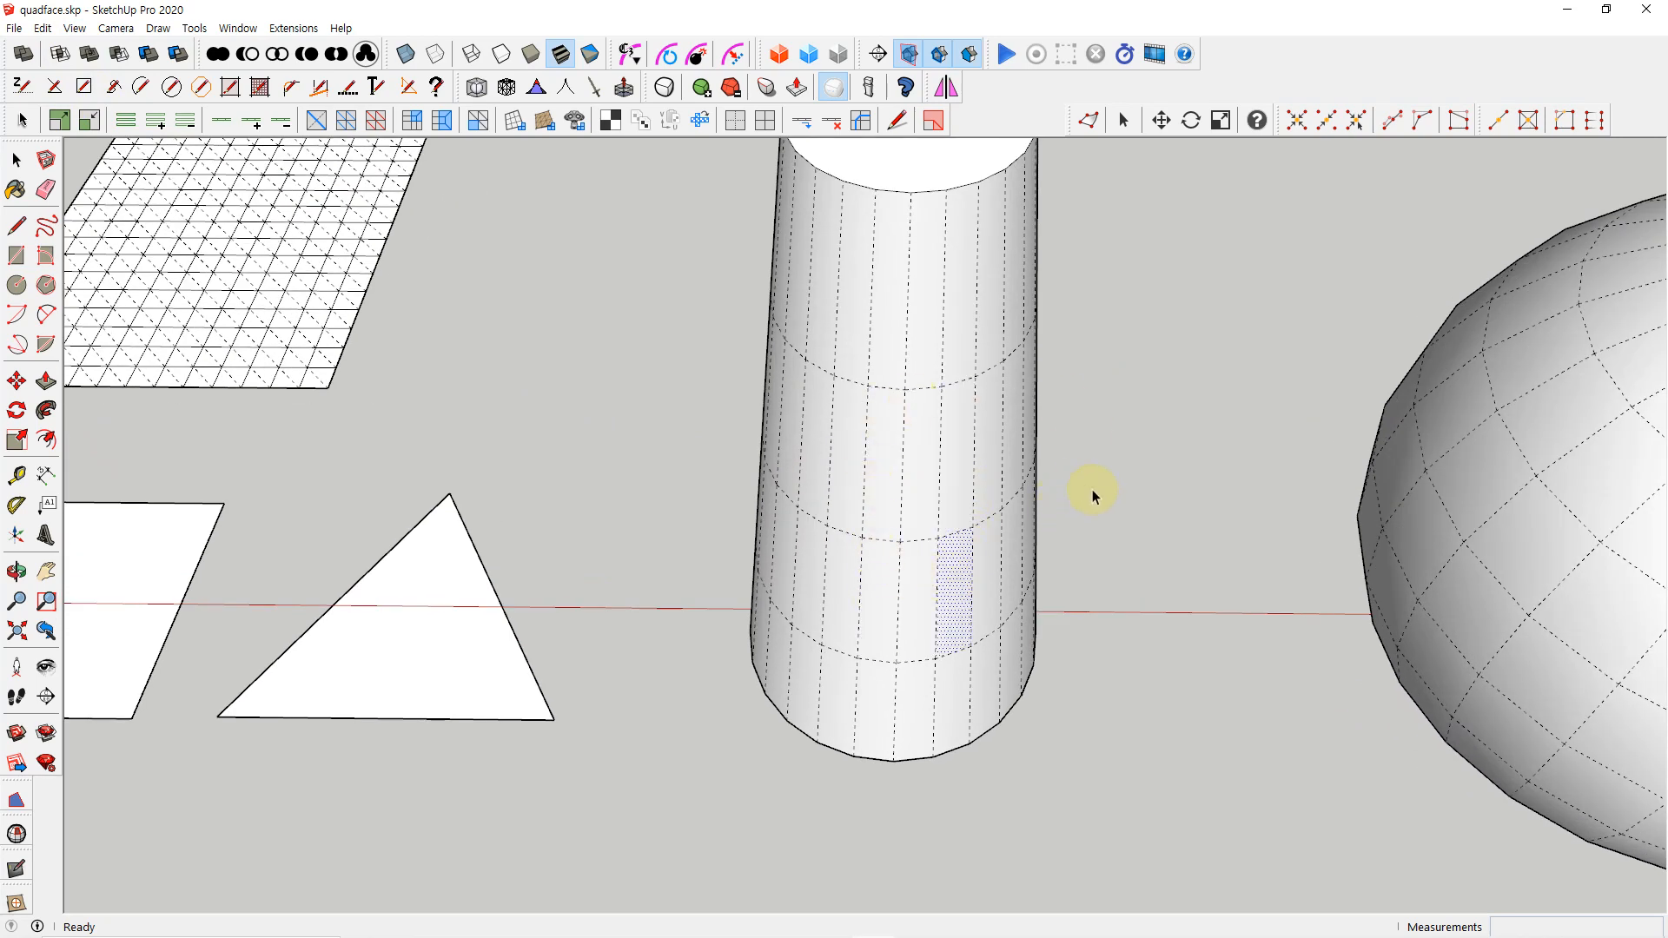
pyautogui.scroll(-3, 1112, 515)
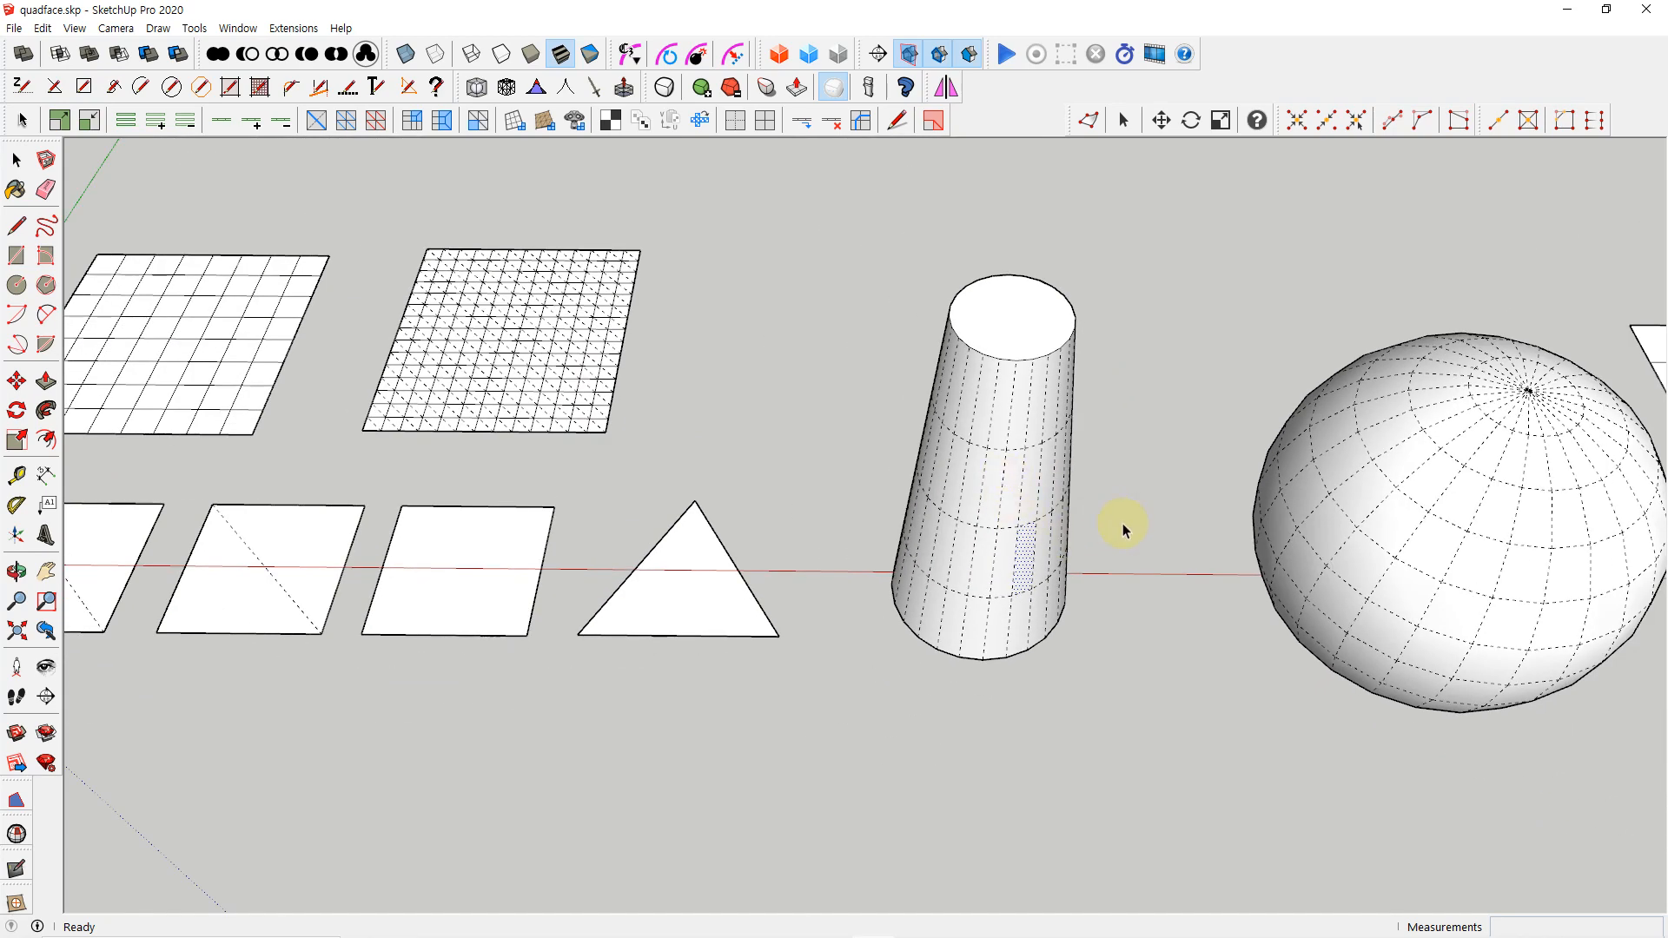
# Return to the standard Select tool and open the tapered cylinder's group for editing
pyautogui.press('space')
pyautogui.scroll(-2, 1086, 524)
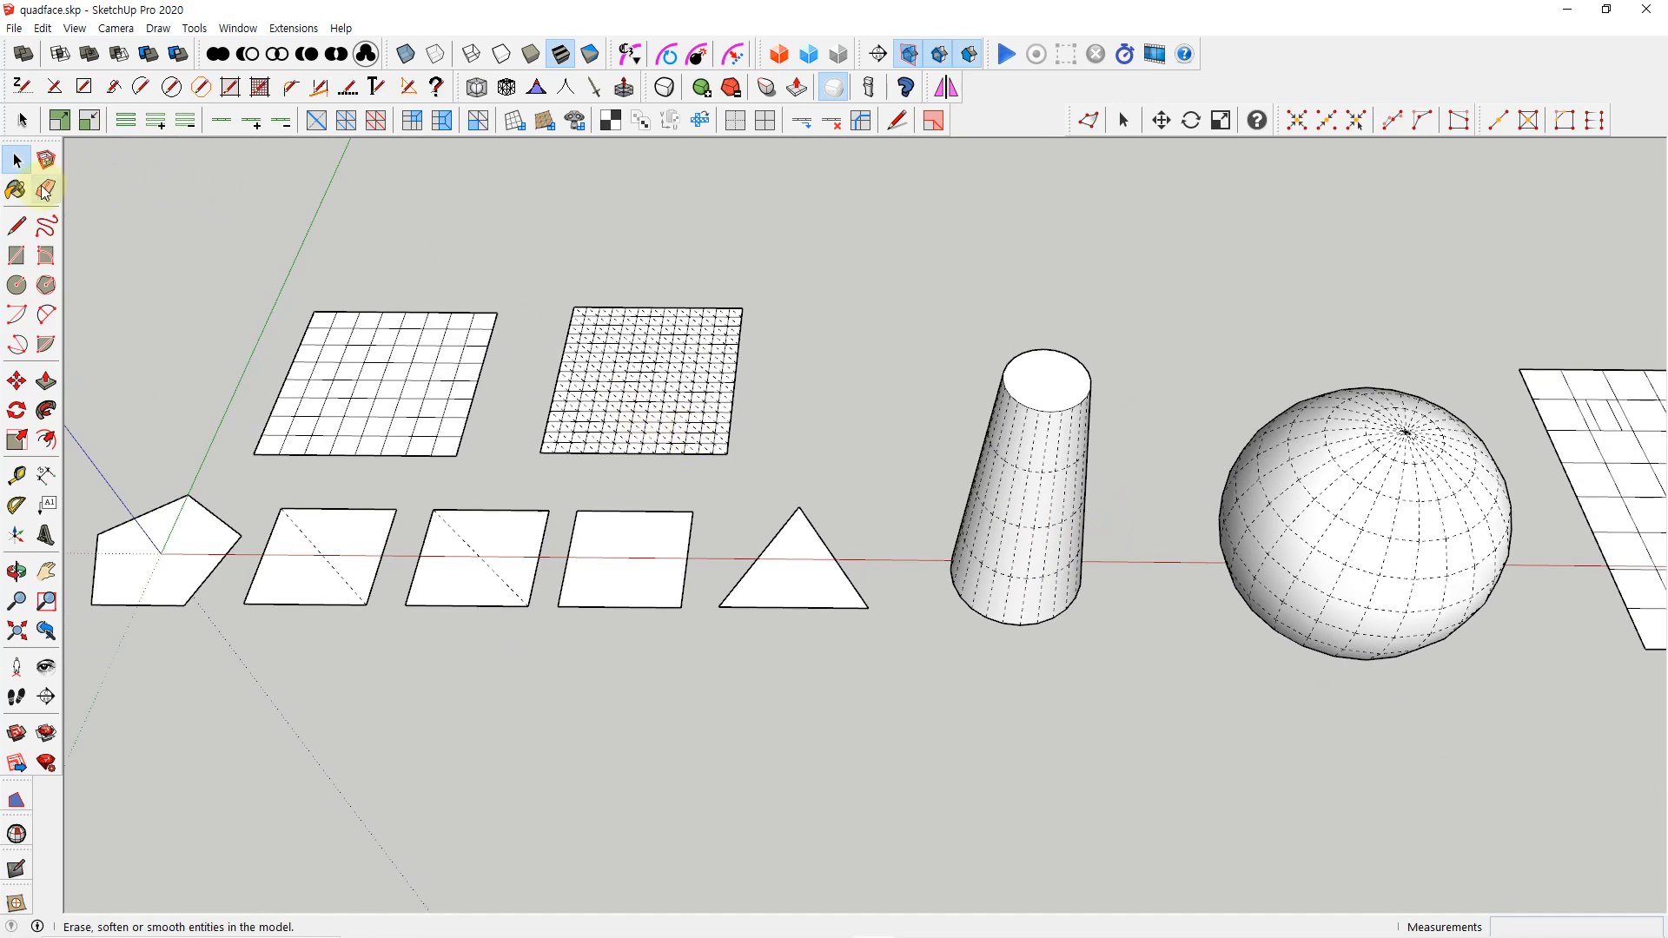
pyautogui.doubleClick(1025, 535)
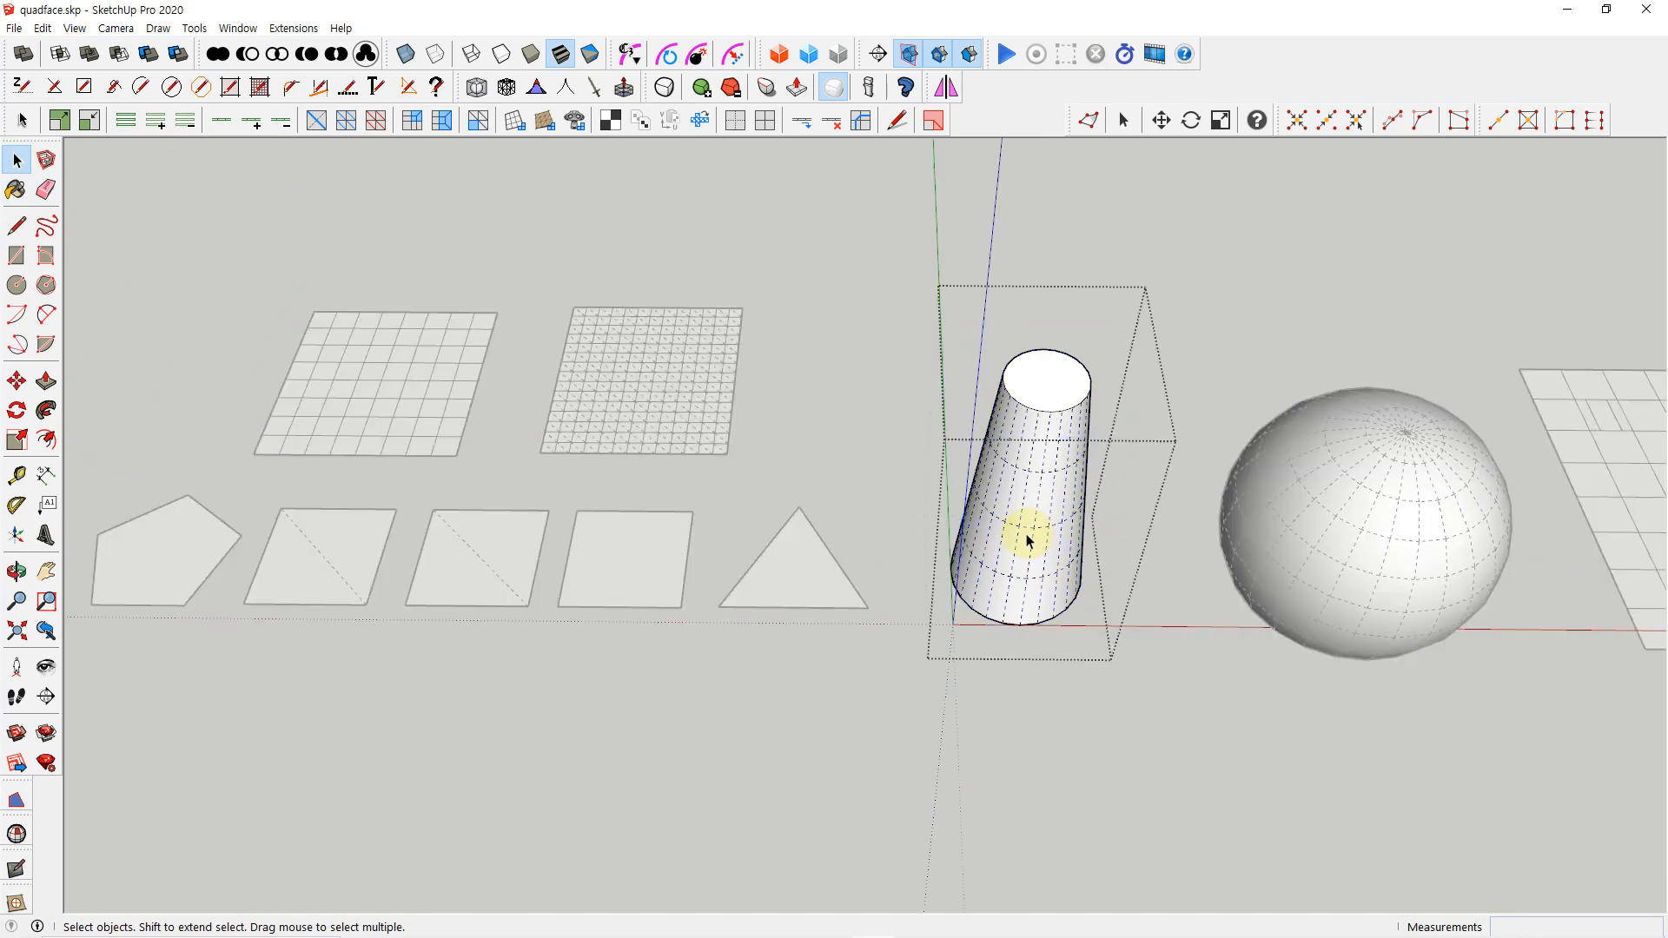
pyautogui.scroll(3, 1026, 538)
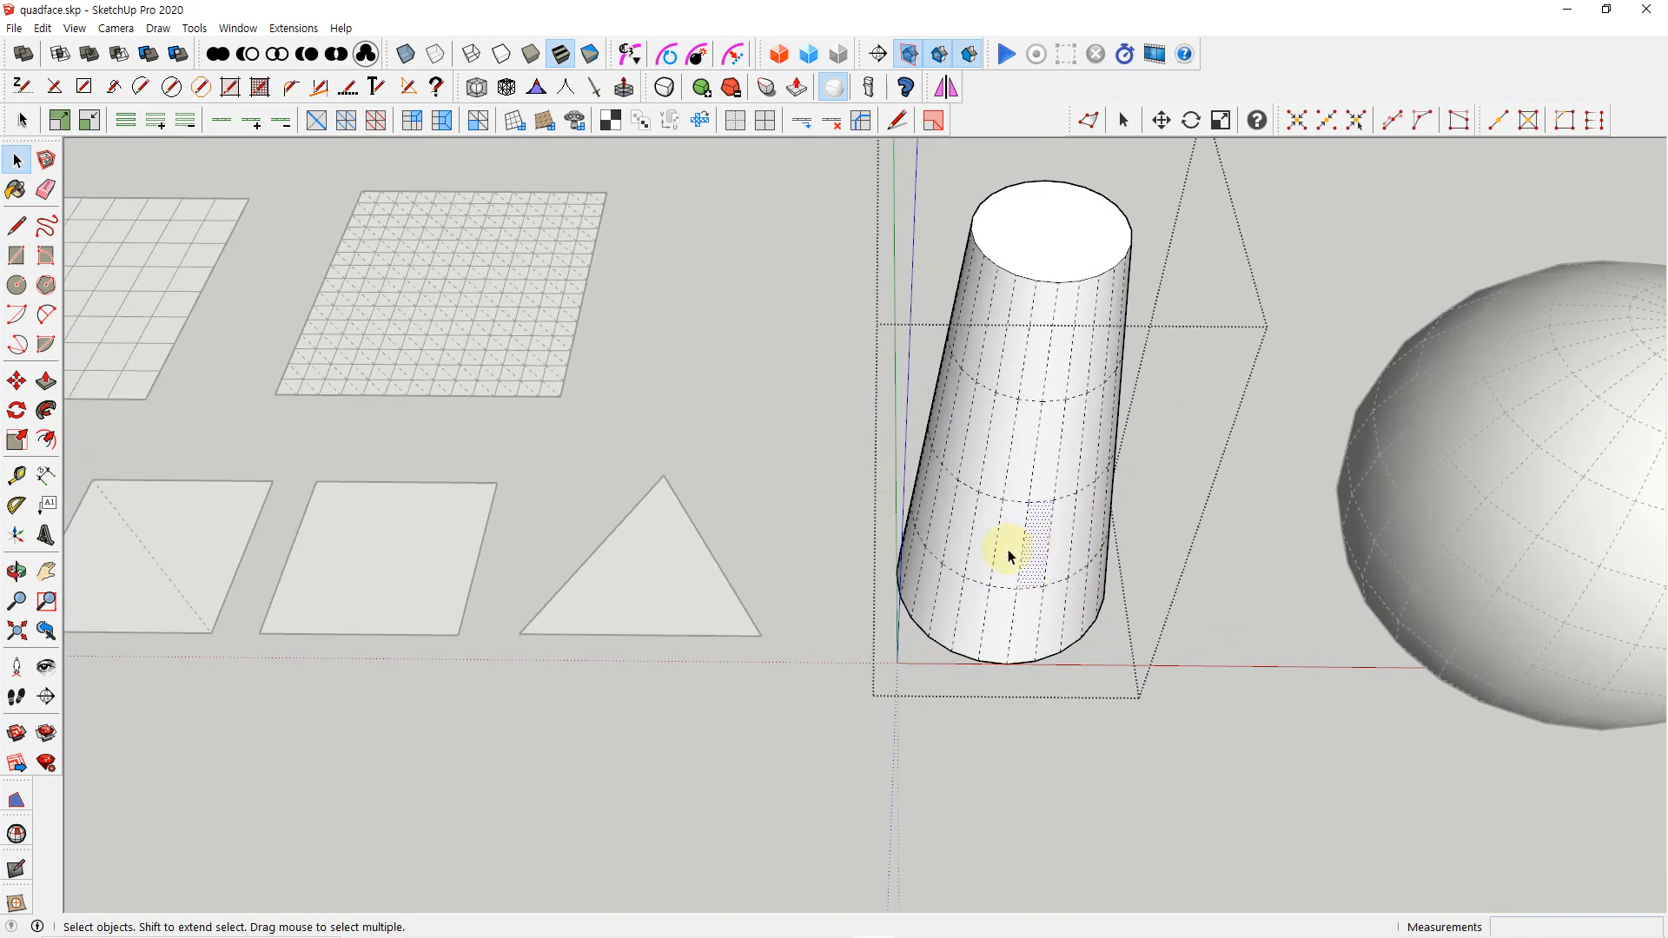
# Close the tapered cylinder's group and select a single quad on its side with the QuadFace Select tool
pyautogui.click(1009, 556)
pyautogui.click(1237, 596)
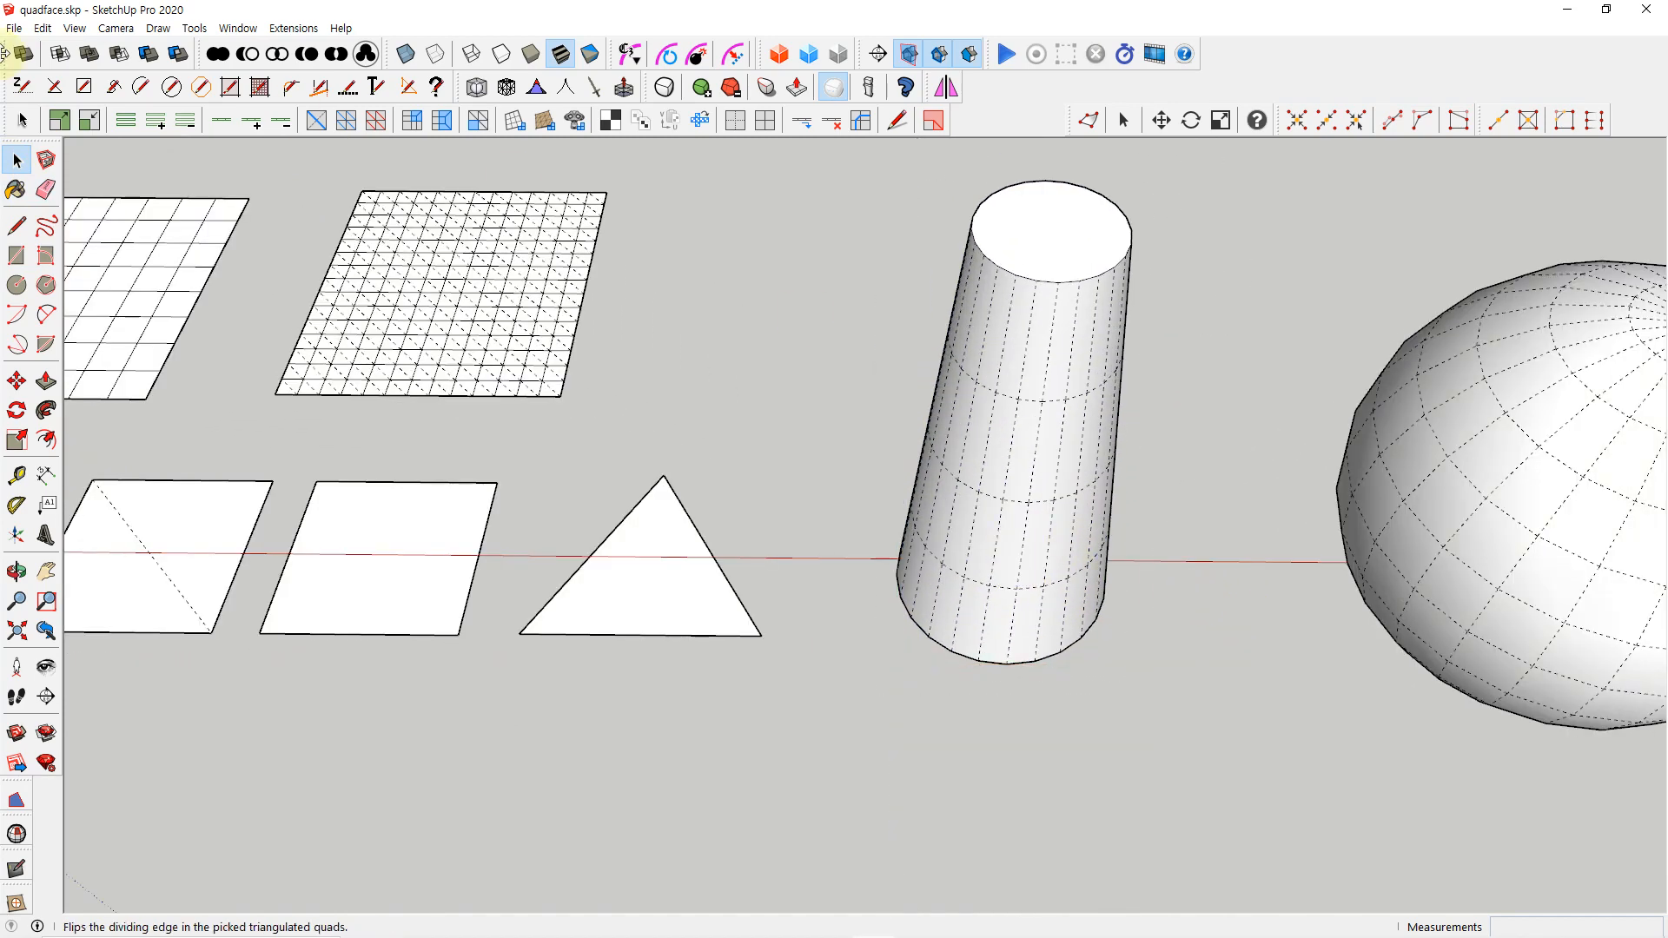
pyautogui.click(22, 122)
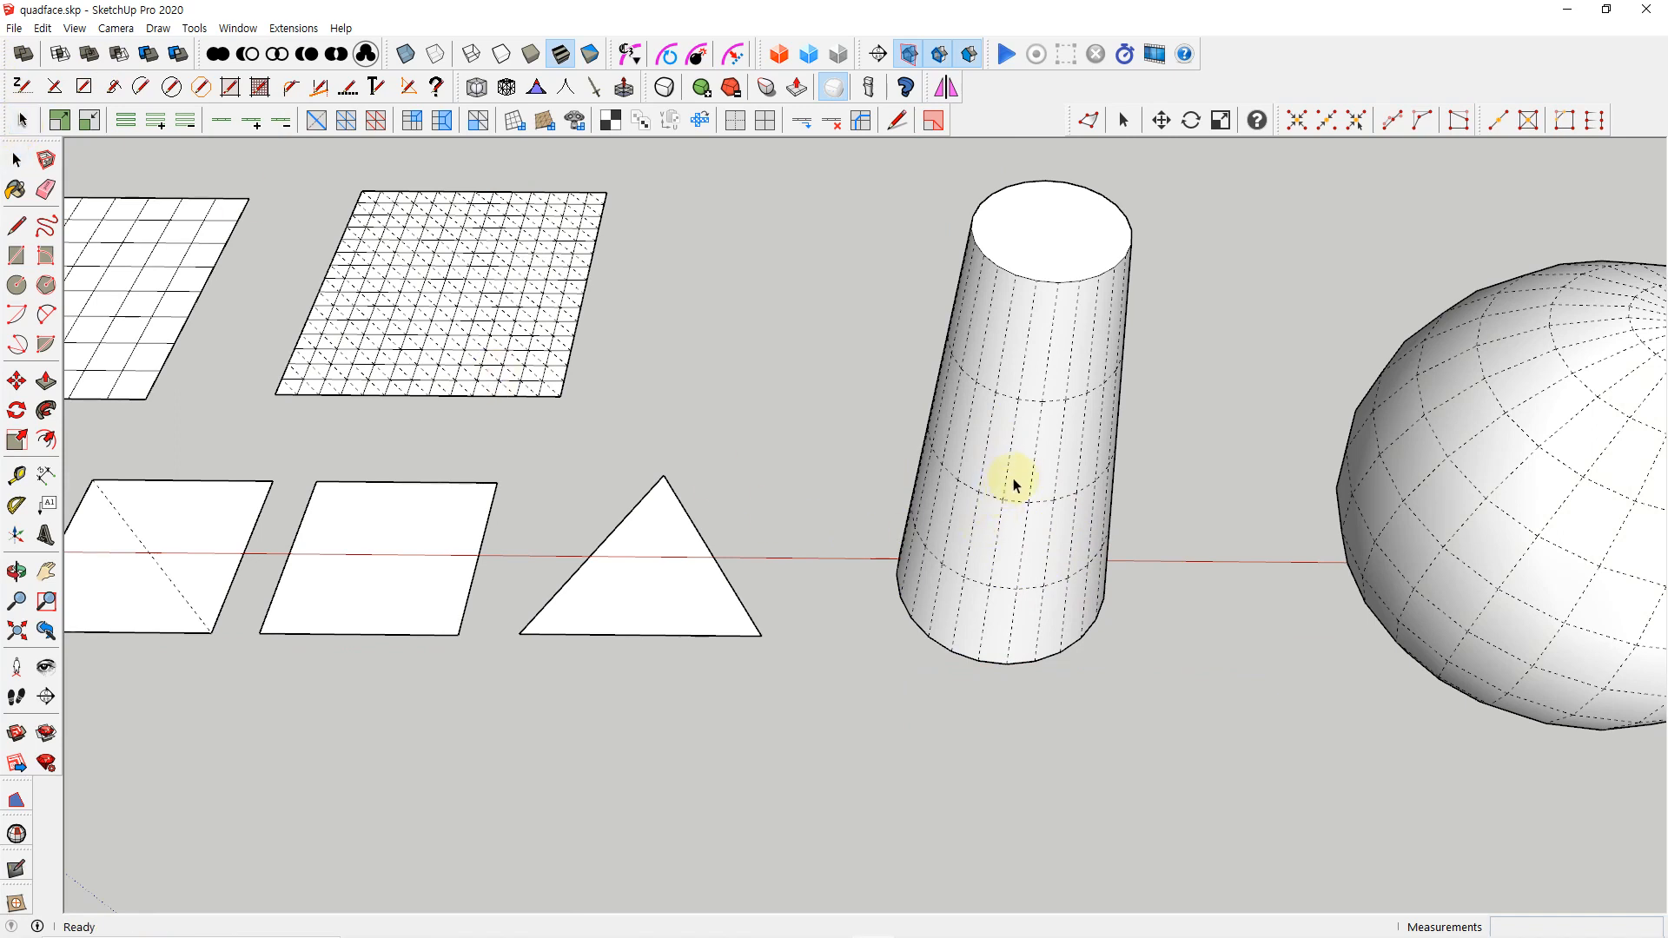
pyautogui.click(983, 509)
pyautogui.click(975, 469)
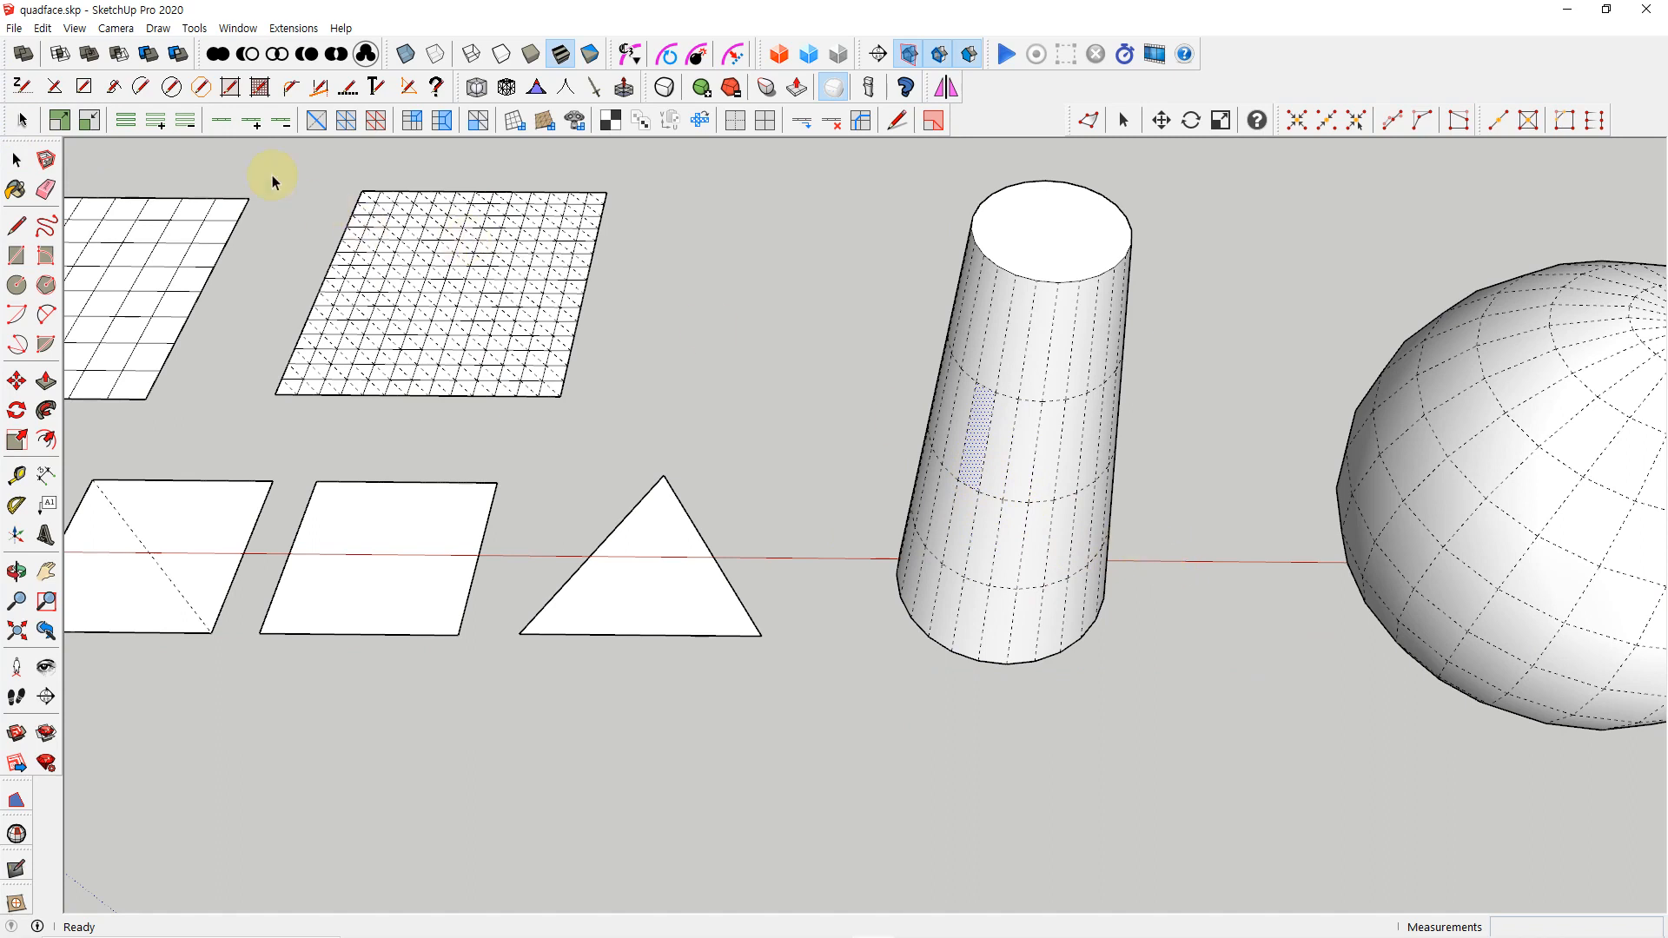
# Turn off the display of hidden geometry and clear the quad selection on the tapered cylinder
pyautogui.click(77, 28)
pyautogui.click(113, 93)
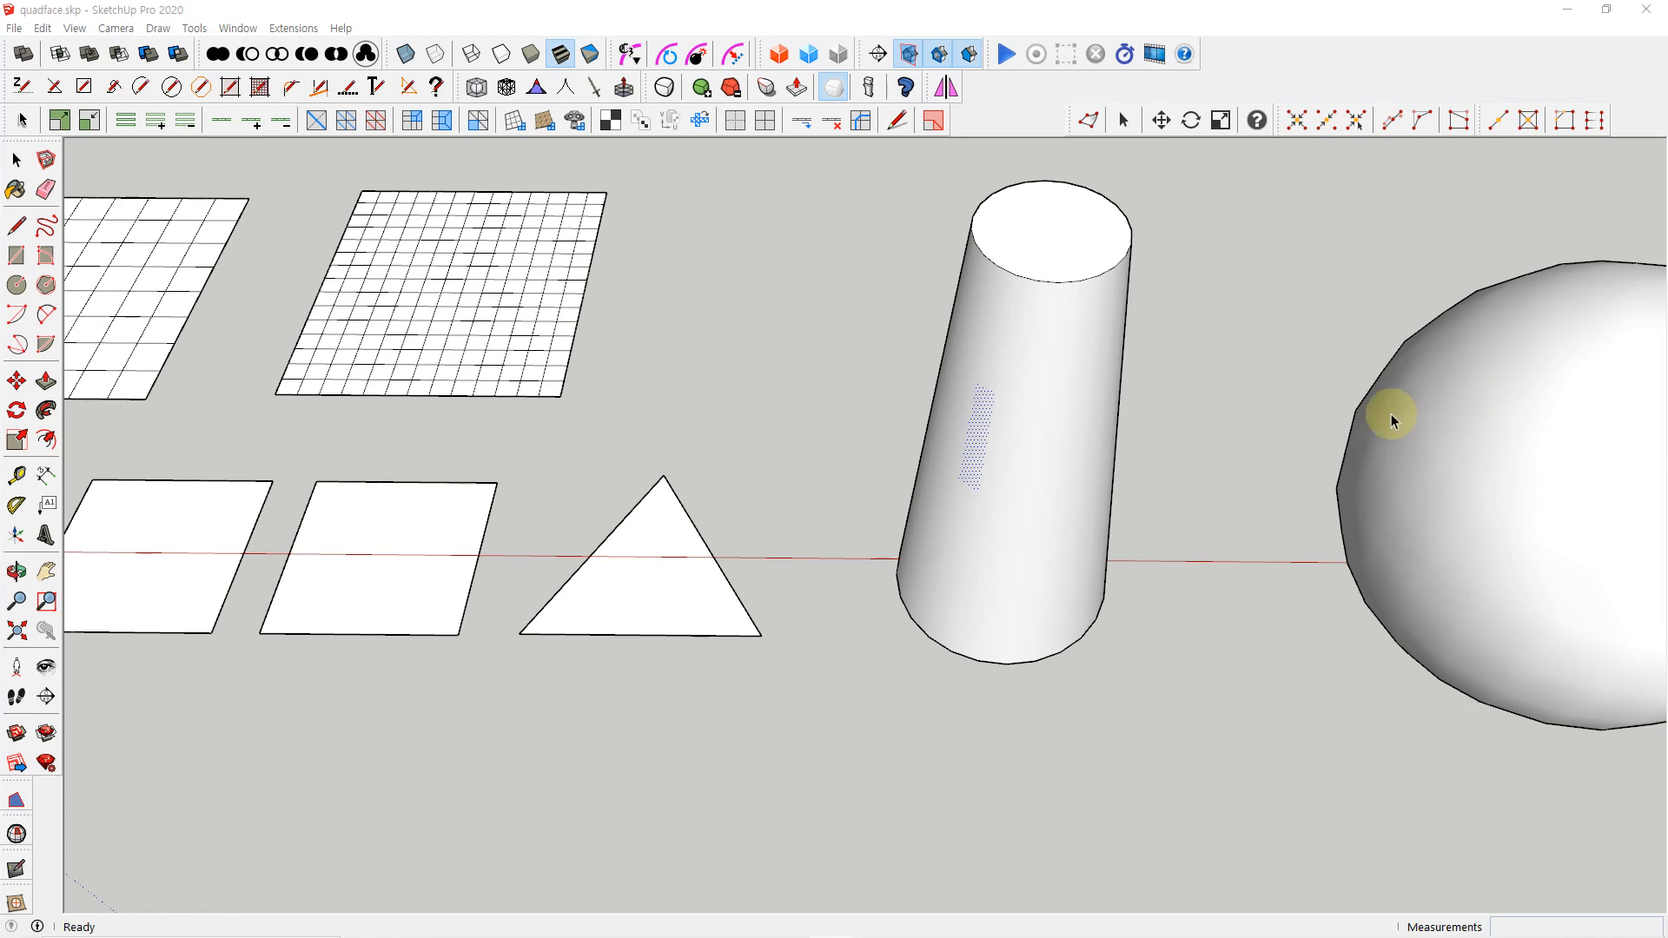
pyautogui.click(1261, 461)
# Switch to the standard Select tool and open the tapered cylinder's group for editing
pyautogui.press('space')
pyautogui.scroll(1, 1227, 461)
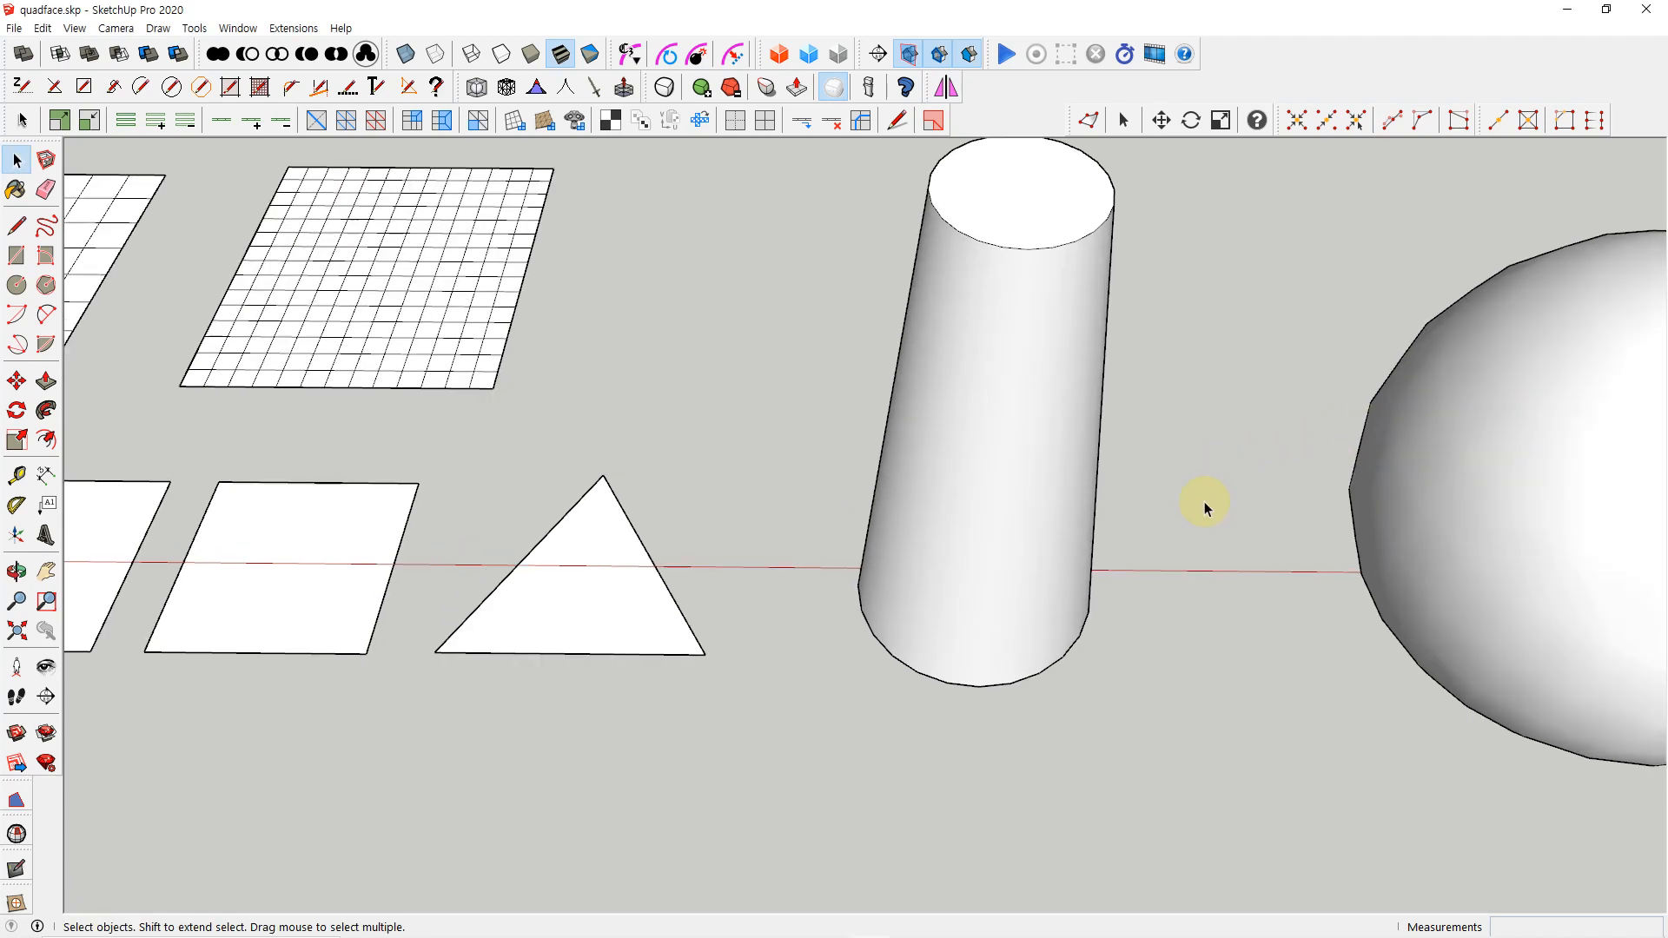
pyautogui.doubleClick(985, 467)
pyautogui.scroll(-3, 1147, 495)
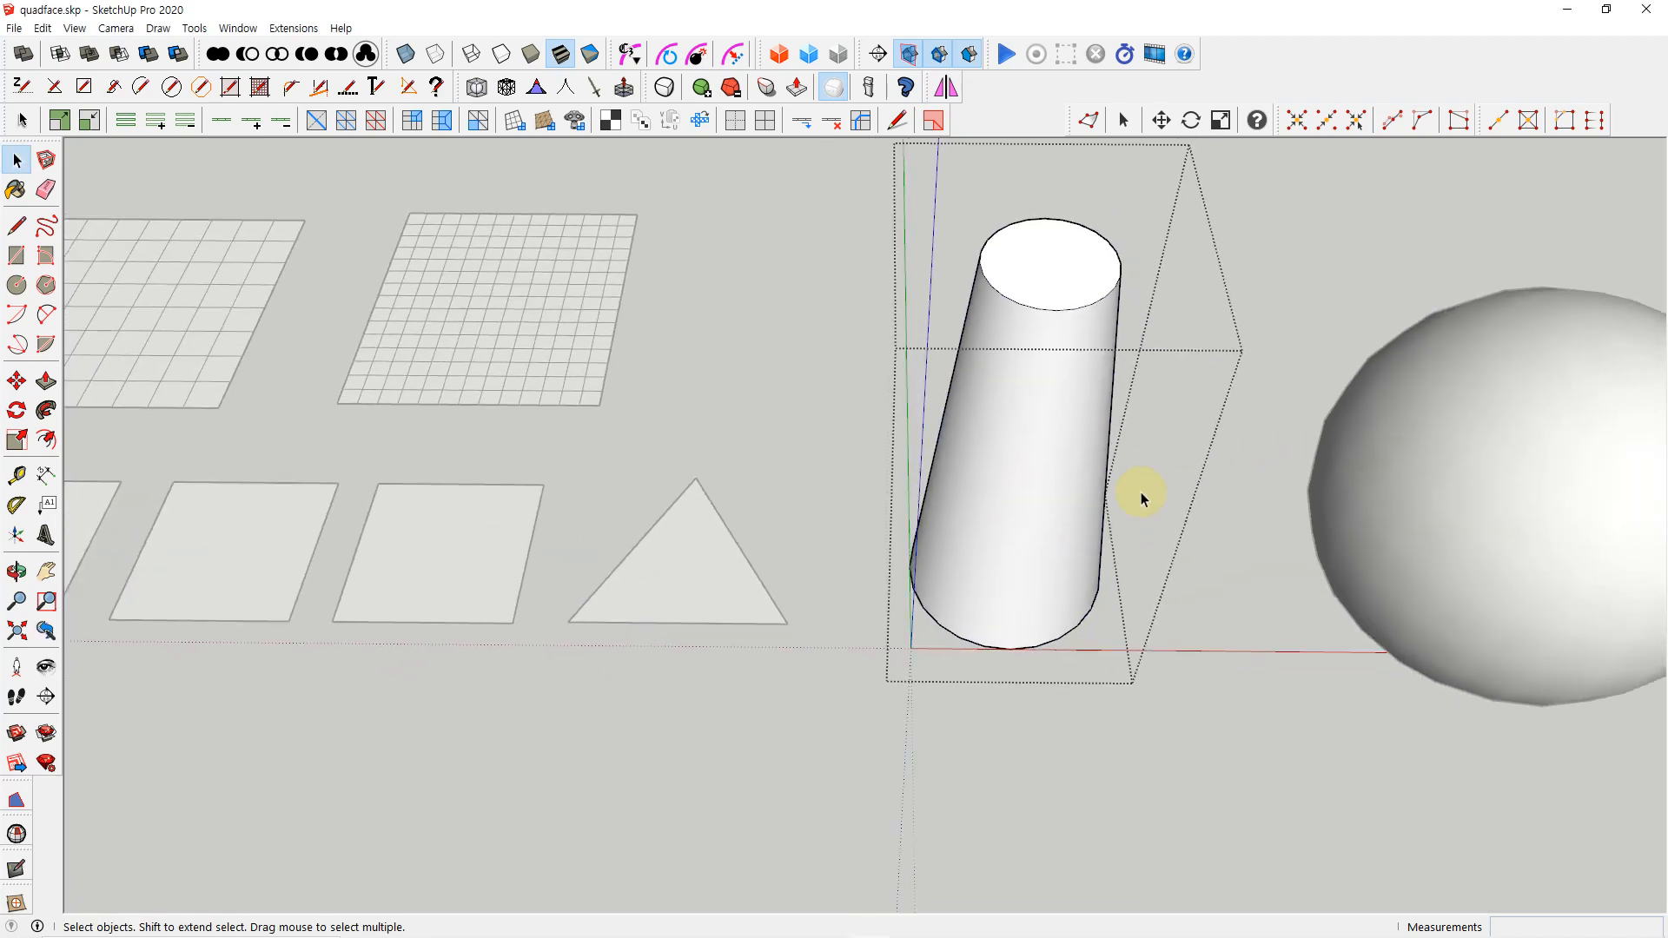
pyautogui.moveTo(1147, 495); pyautogui.dragTo(1121, 363, button='middle')
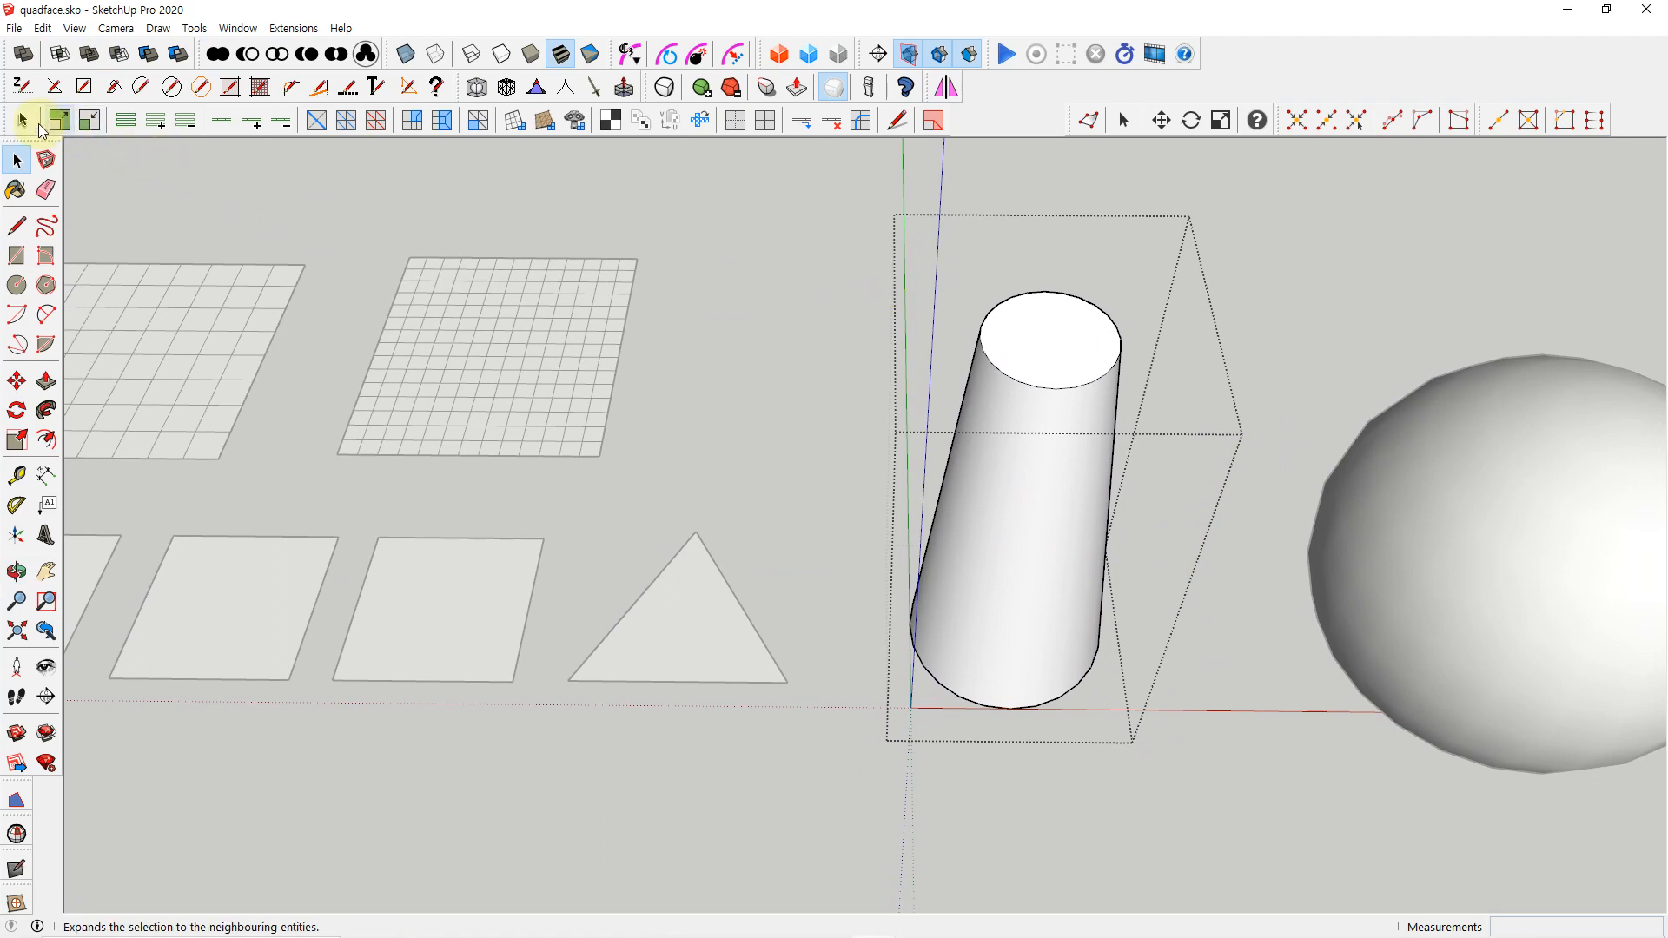
# Select short horizontal edges on the tapered cylinder's side with the QuadFace Select tool, and close its group with the standard Select tool
pyautogui.click(22, 120)
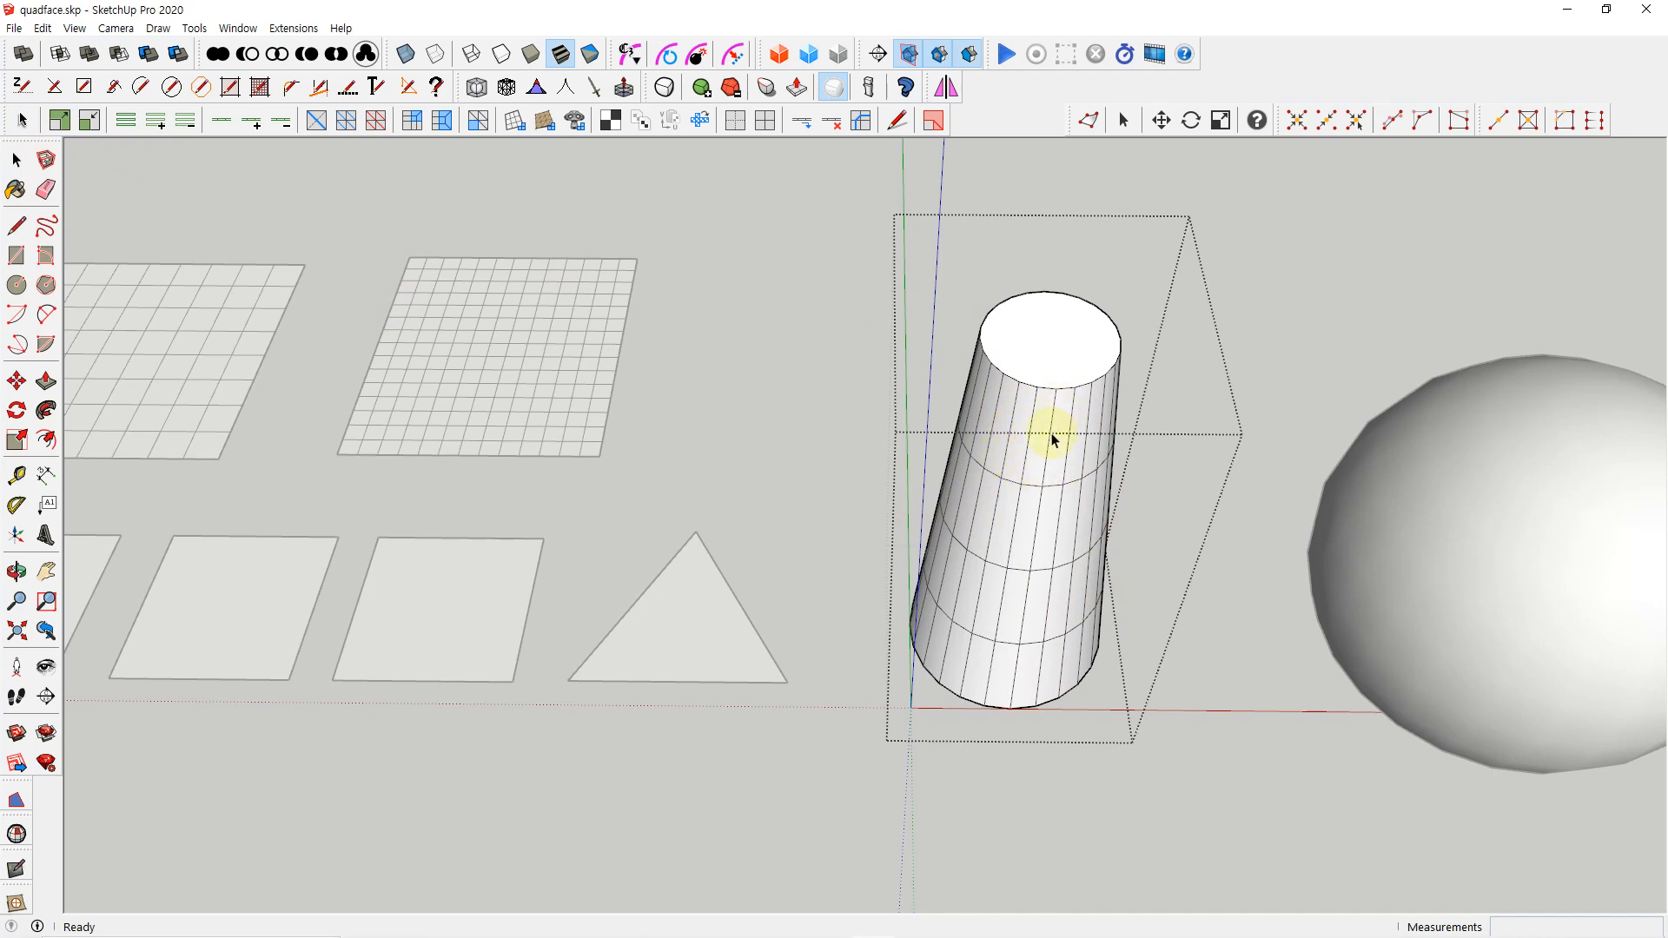
pyautogui.moveTo(1016, 676); pyautogui.dragTo(998, 618, button='middle')
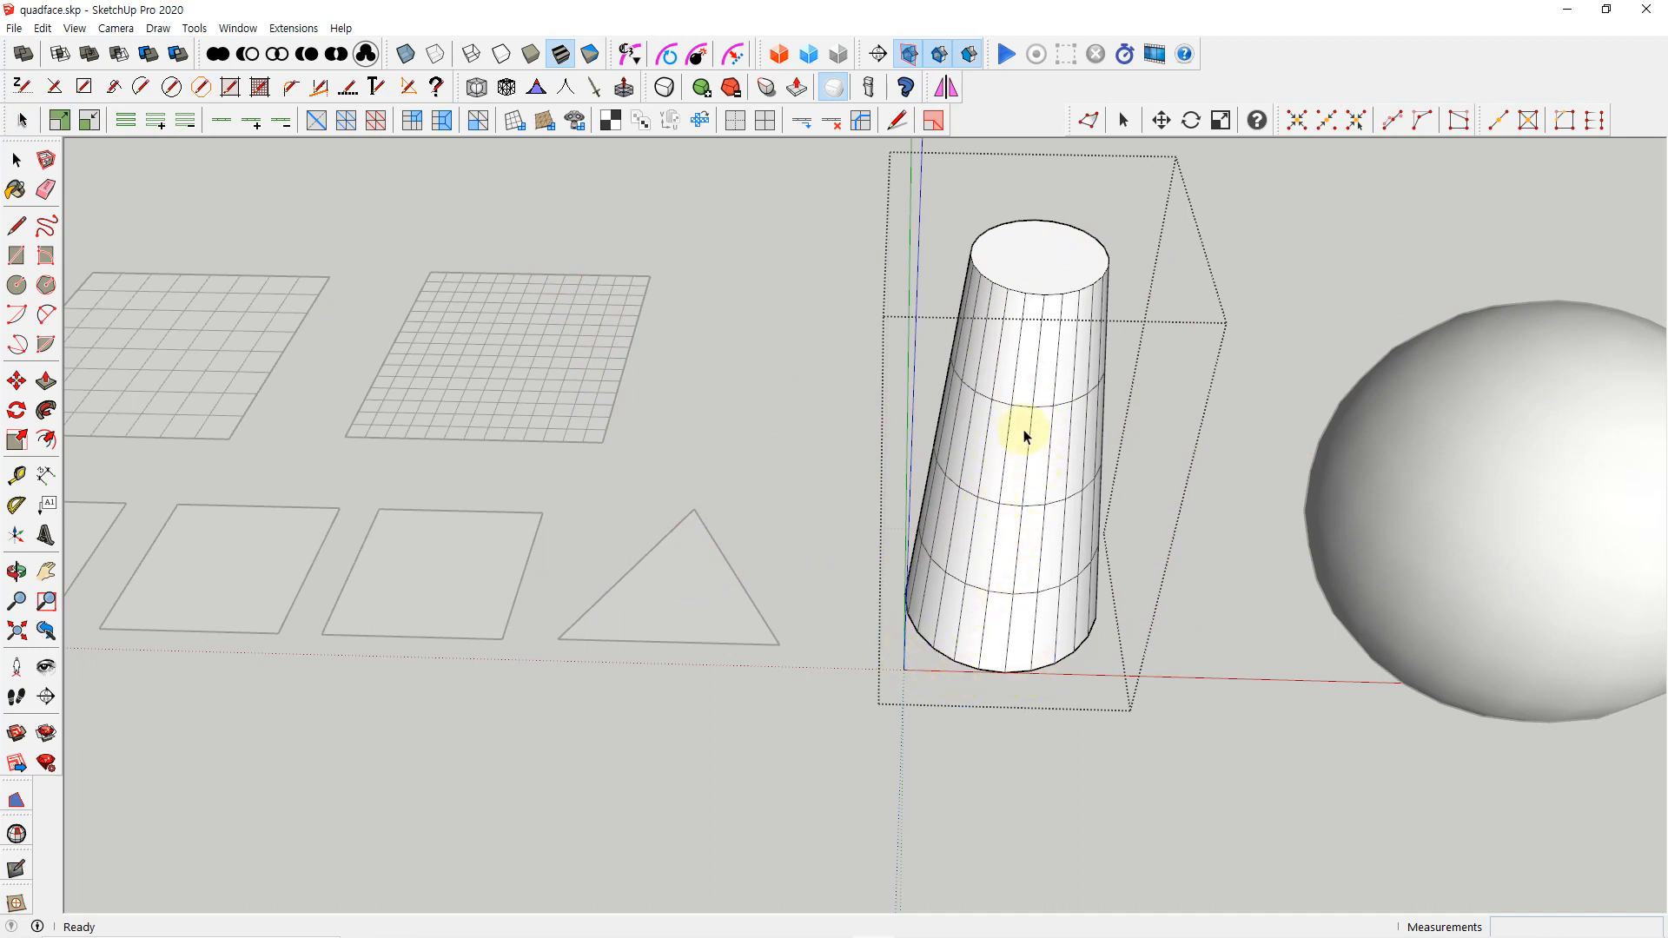
pyautogui.click(1022, 406)
pyautogui.press('space')
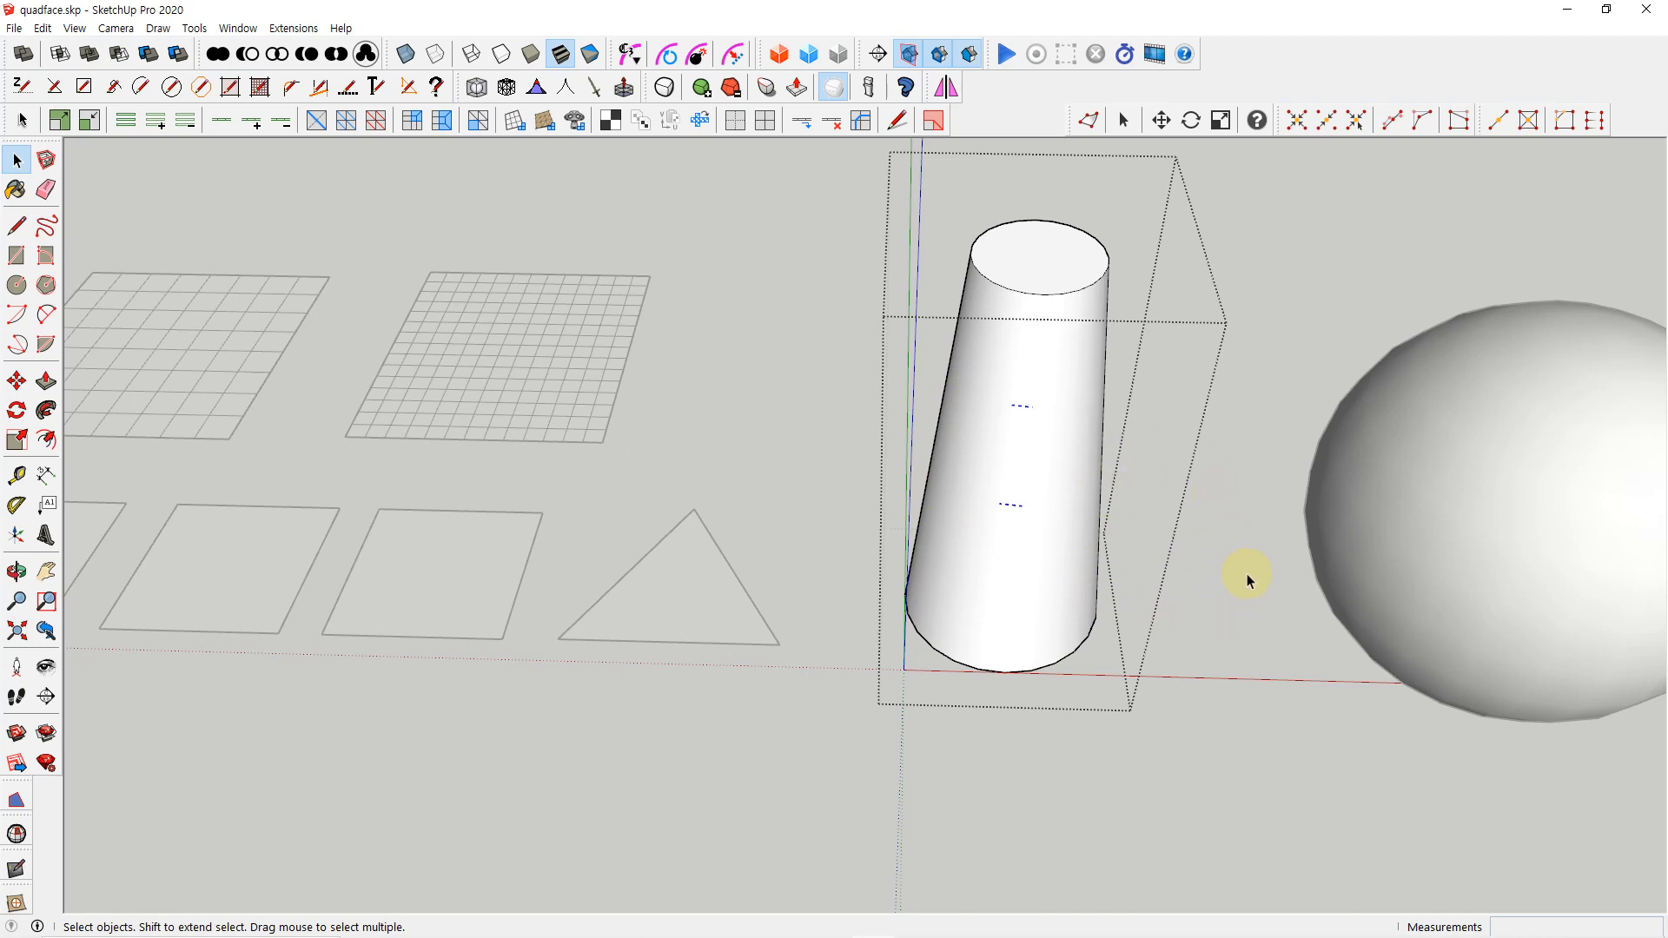
pyautogui.click(1258, 598)
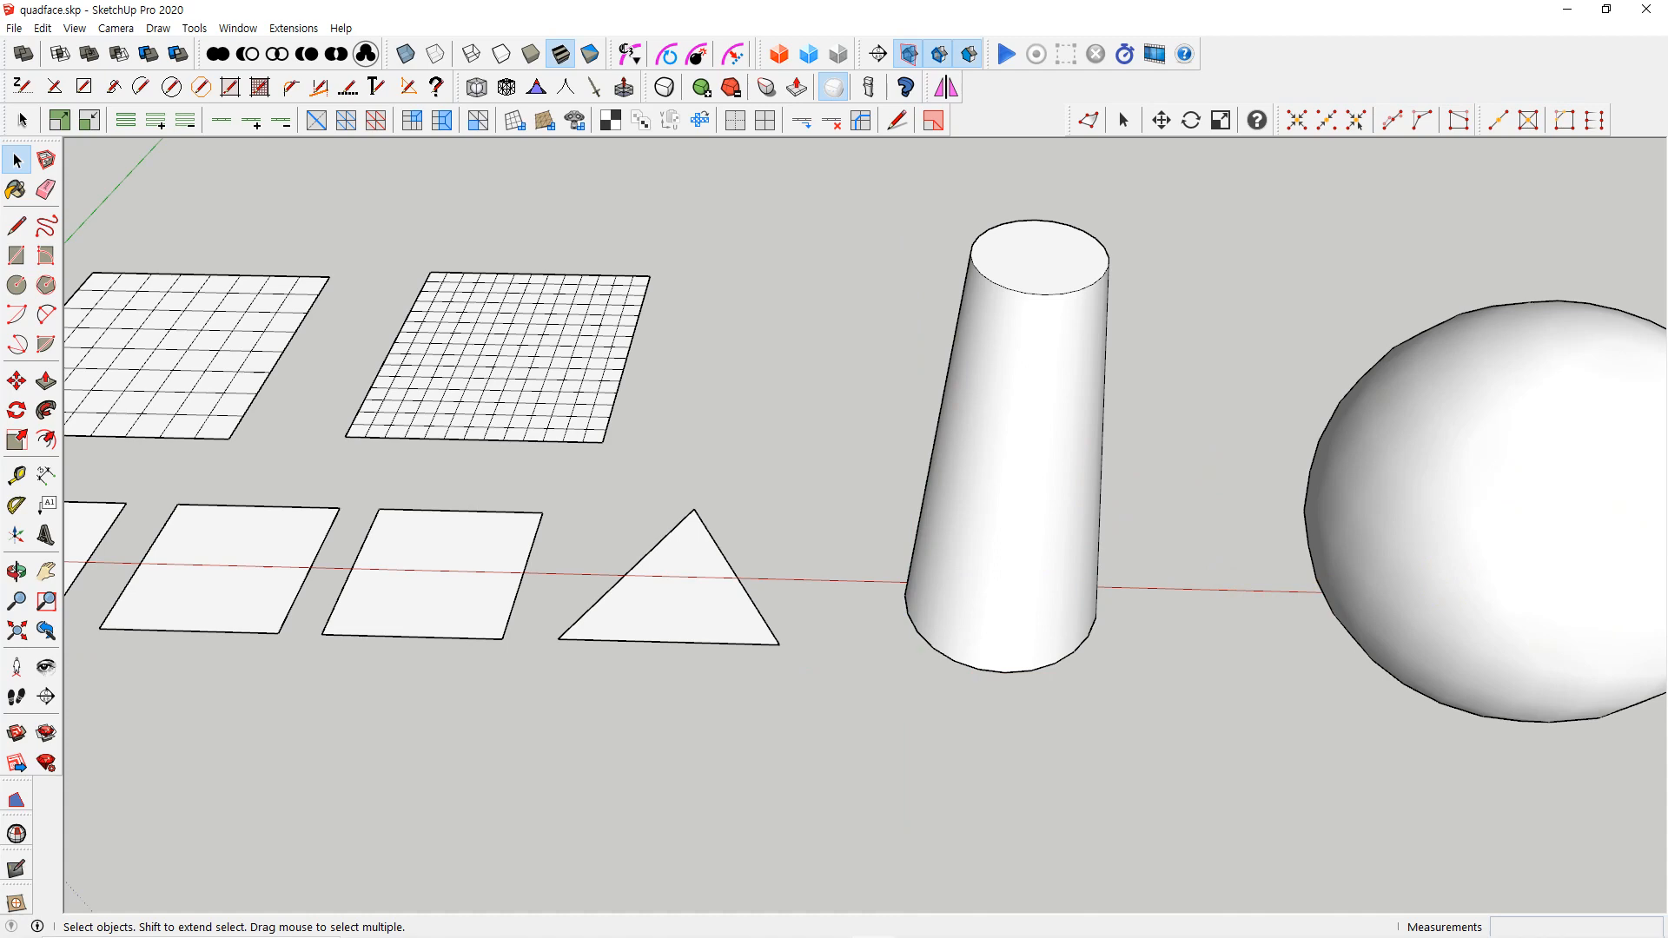
# Open the sphere's group and select a single quad on its front with the QuadFace Select tool
pyautogui.moveTo(1480, 528); pyautogui.dragTo(1335, 528, button='middle')
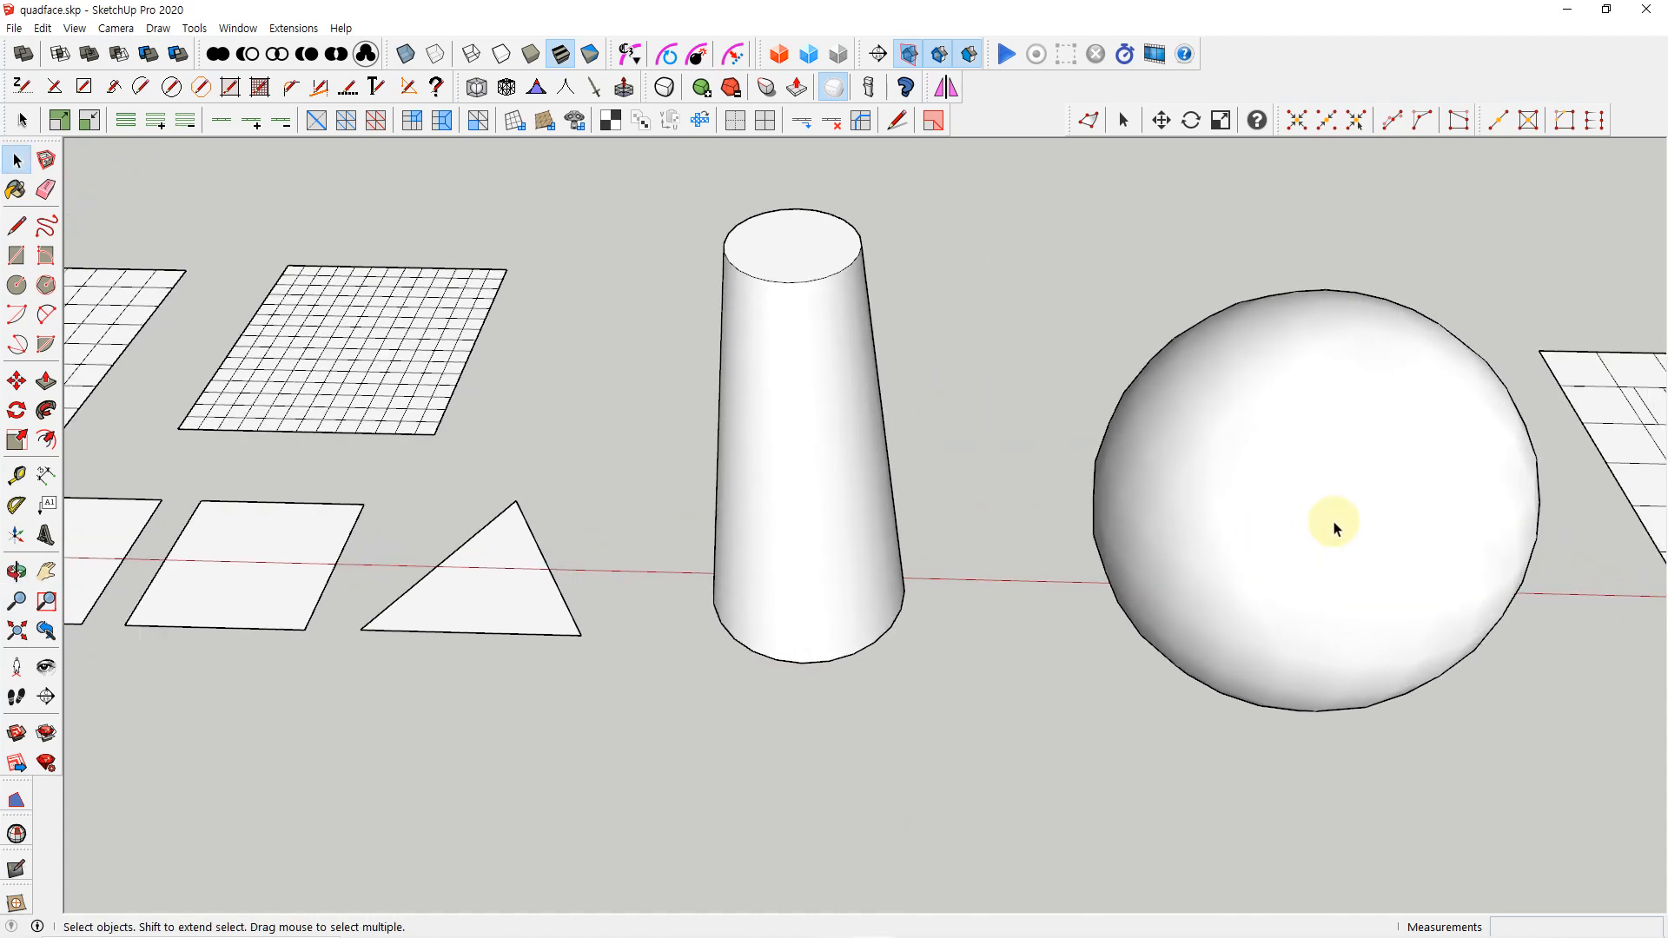
pyautogui.doubleClick(1336, 527)
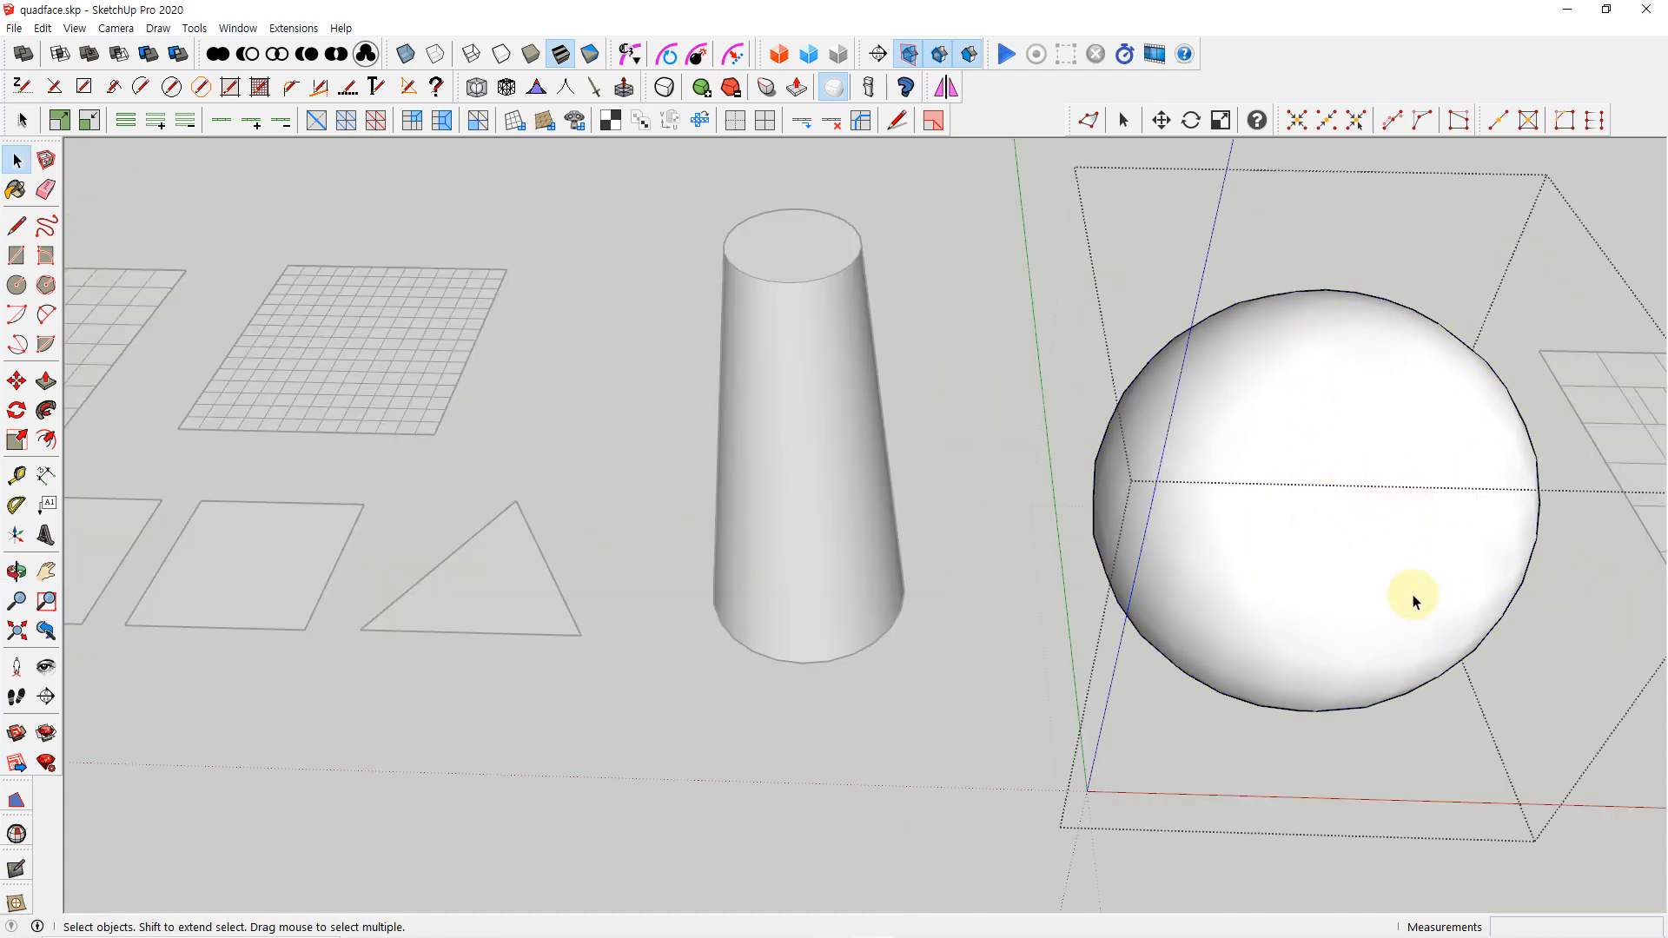
pyautogui.click(23, 120)
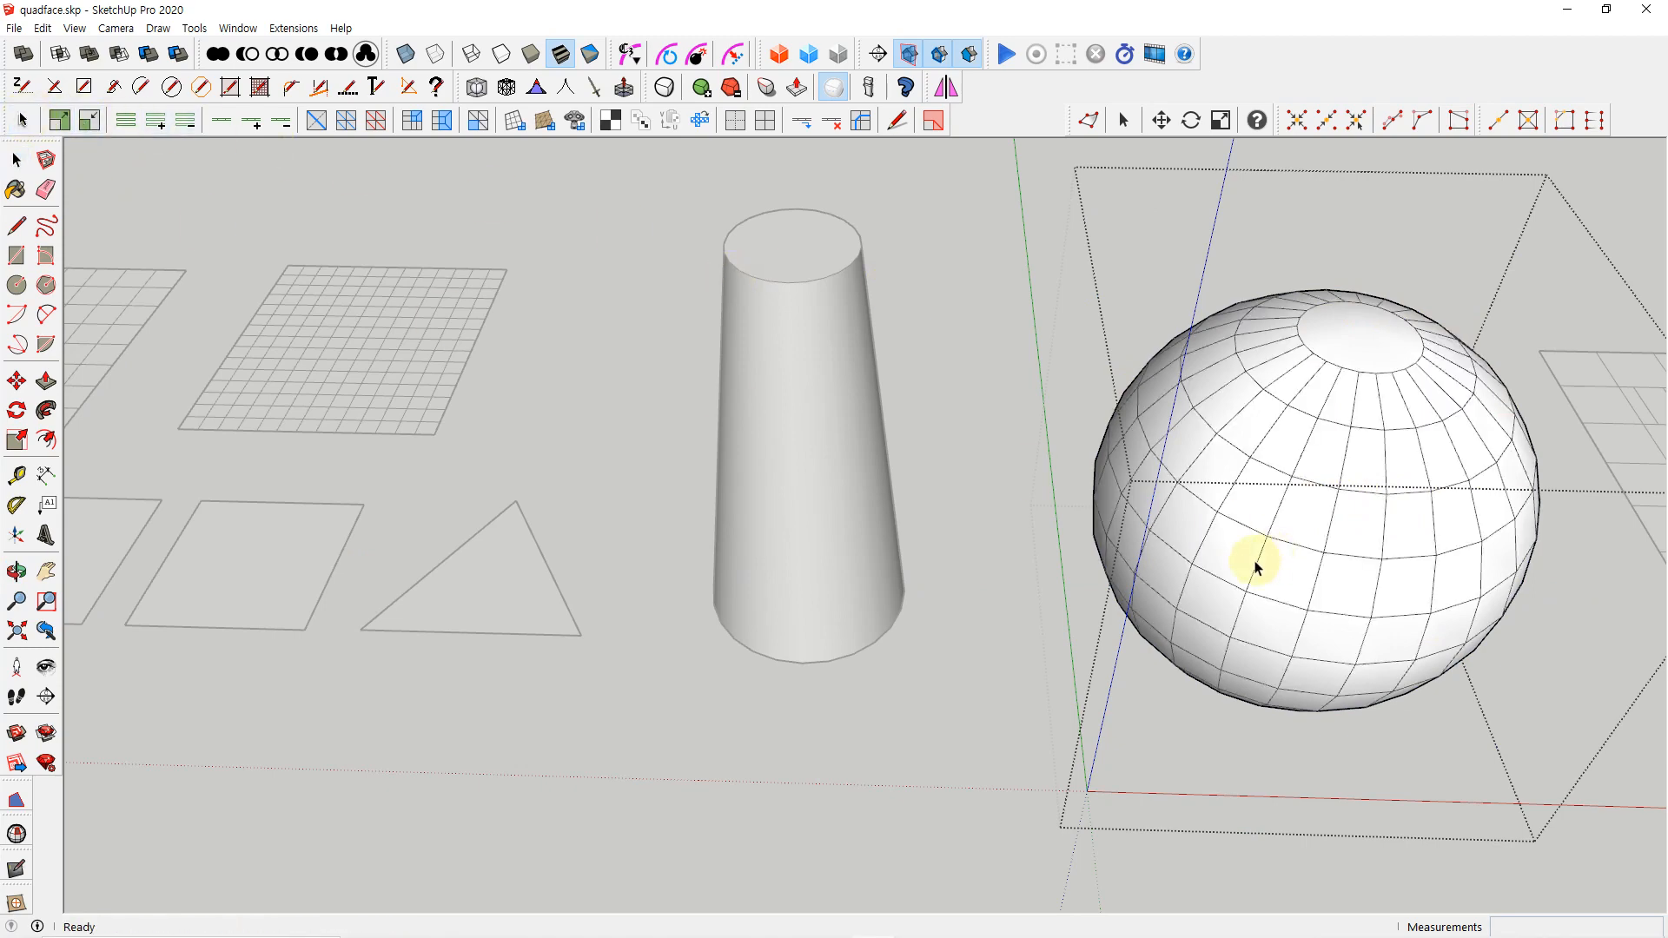
pyautogui.moveTo(1355, 626); pyautogui.dragTo(1193, 476, button='middle')
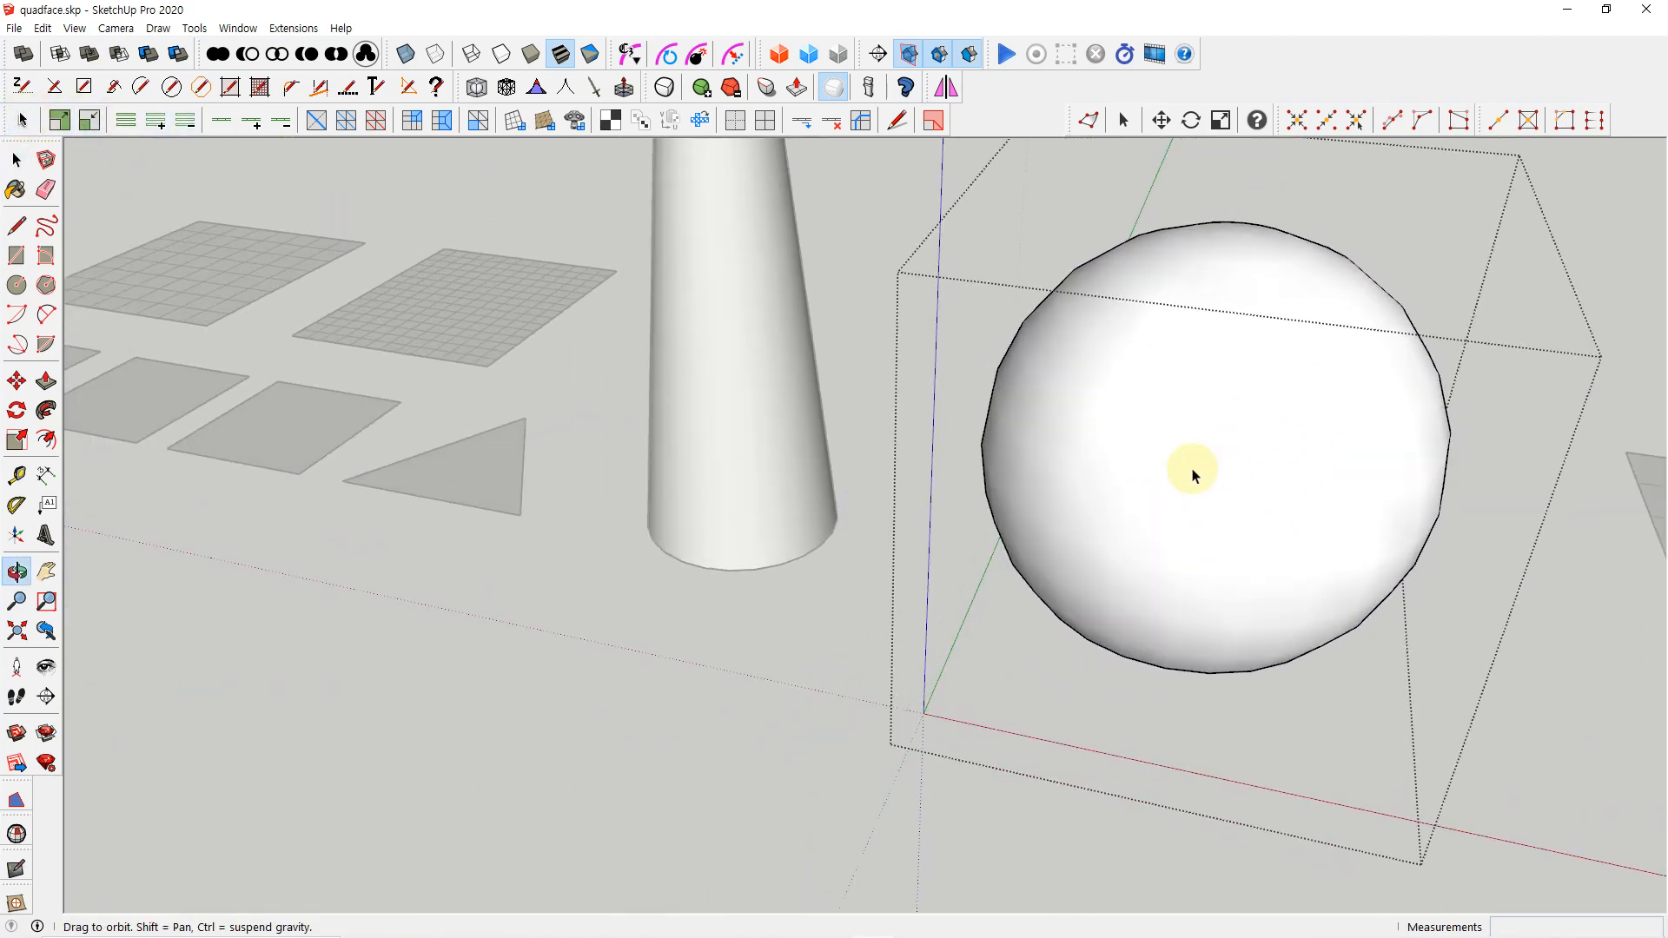
pyautogui.scroll(2, 1235, 513)
pyautogui.click(1238, 486)
pyautogui.scroll(-2, 1241, 495)
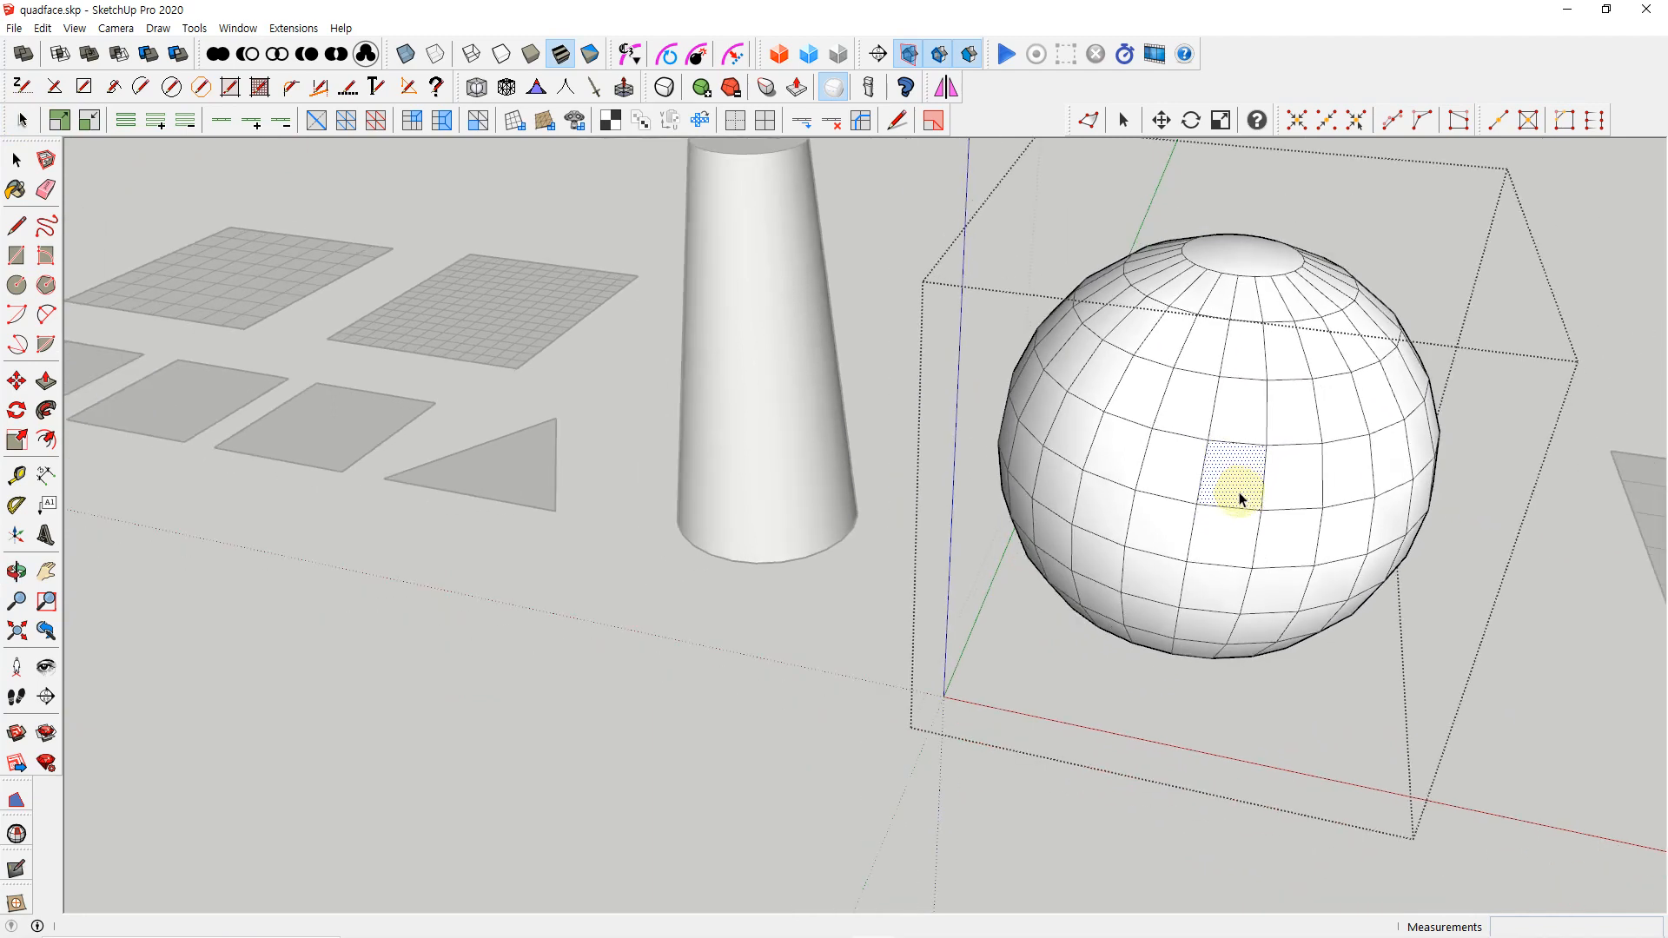
# Return to the standard Select tool and close the sphere's group
pyautogui.scroll(-1, 1240, 498)
pyautogui.press('space')
pyautogui.click(851, 663)
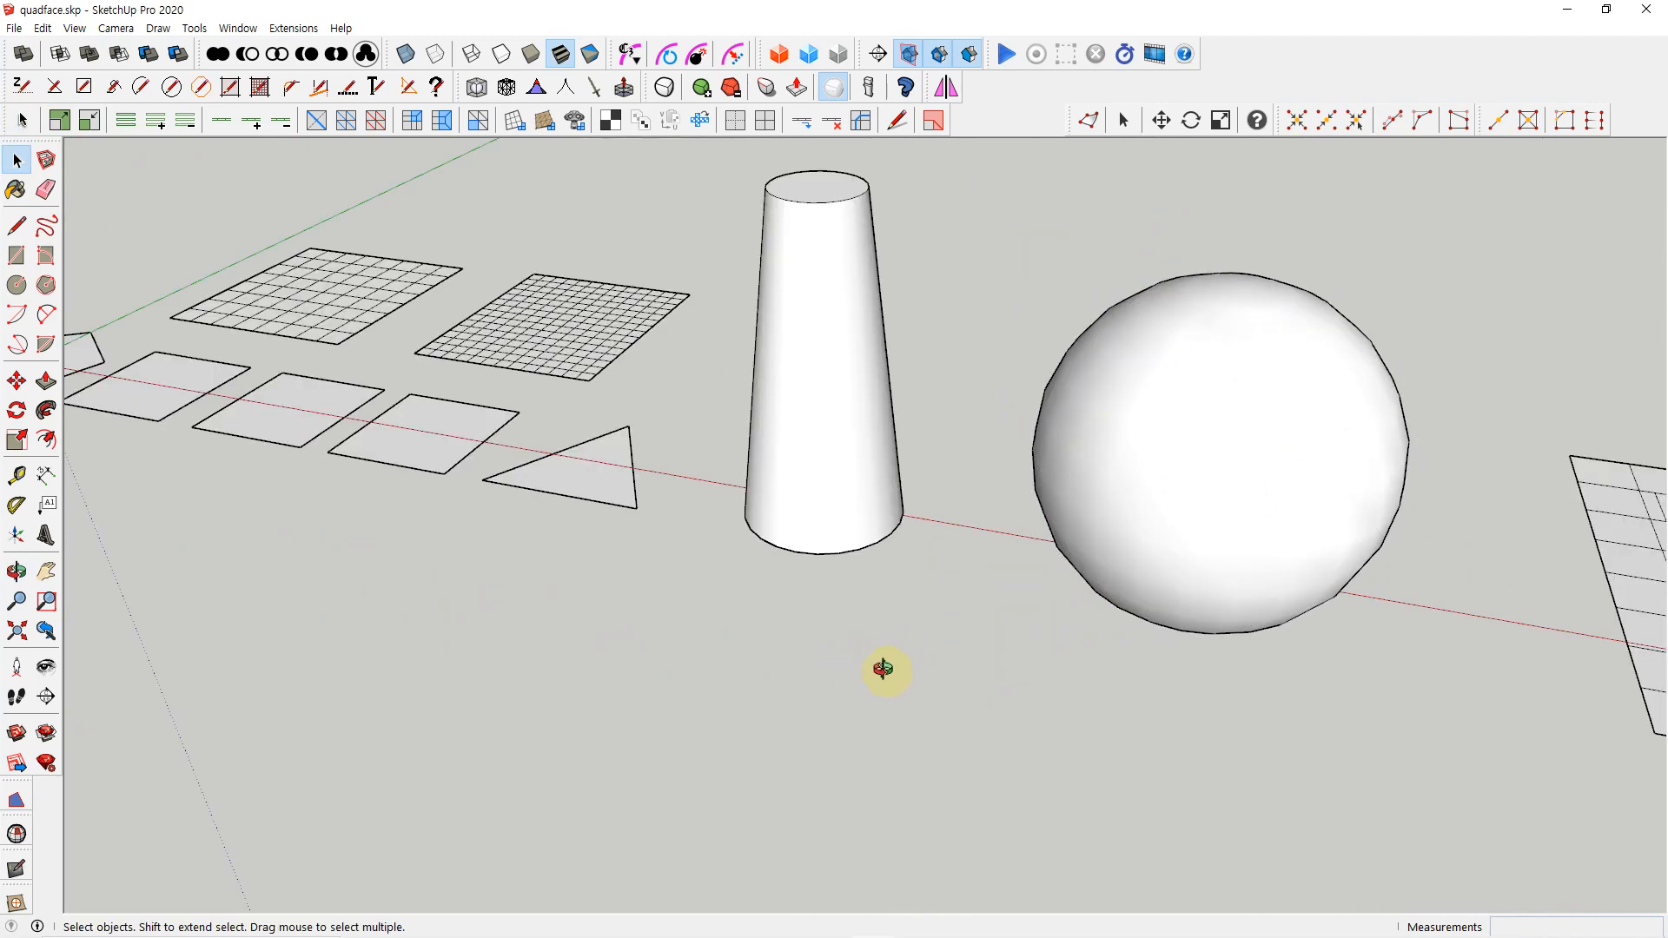
pyautogui.moveTo(884, 669); pyautogui.dragTo(924, 678, button='middle')
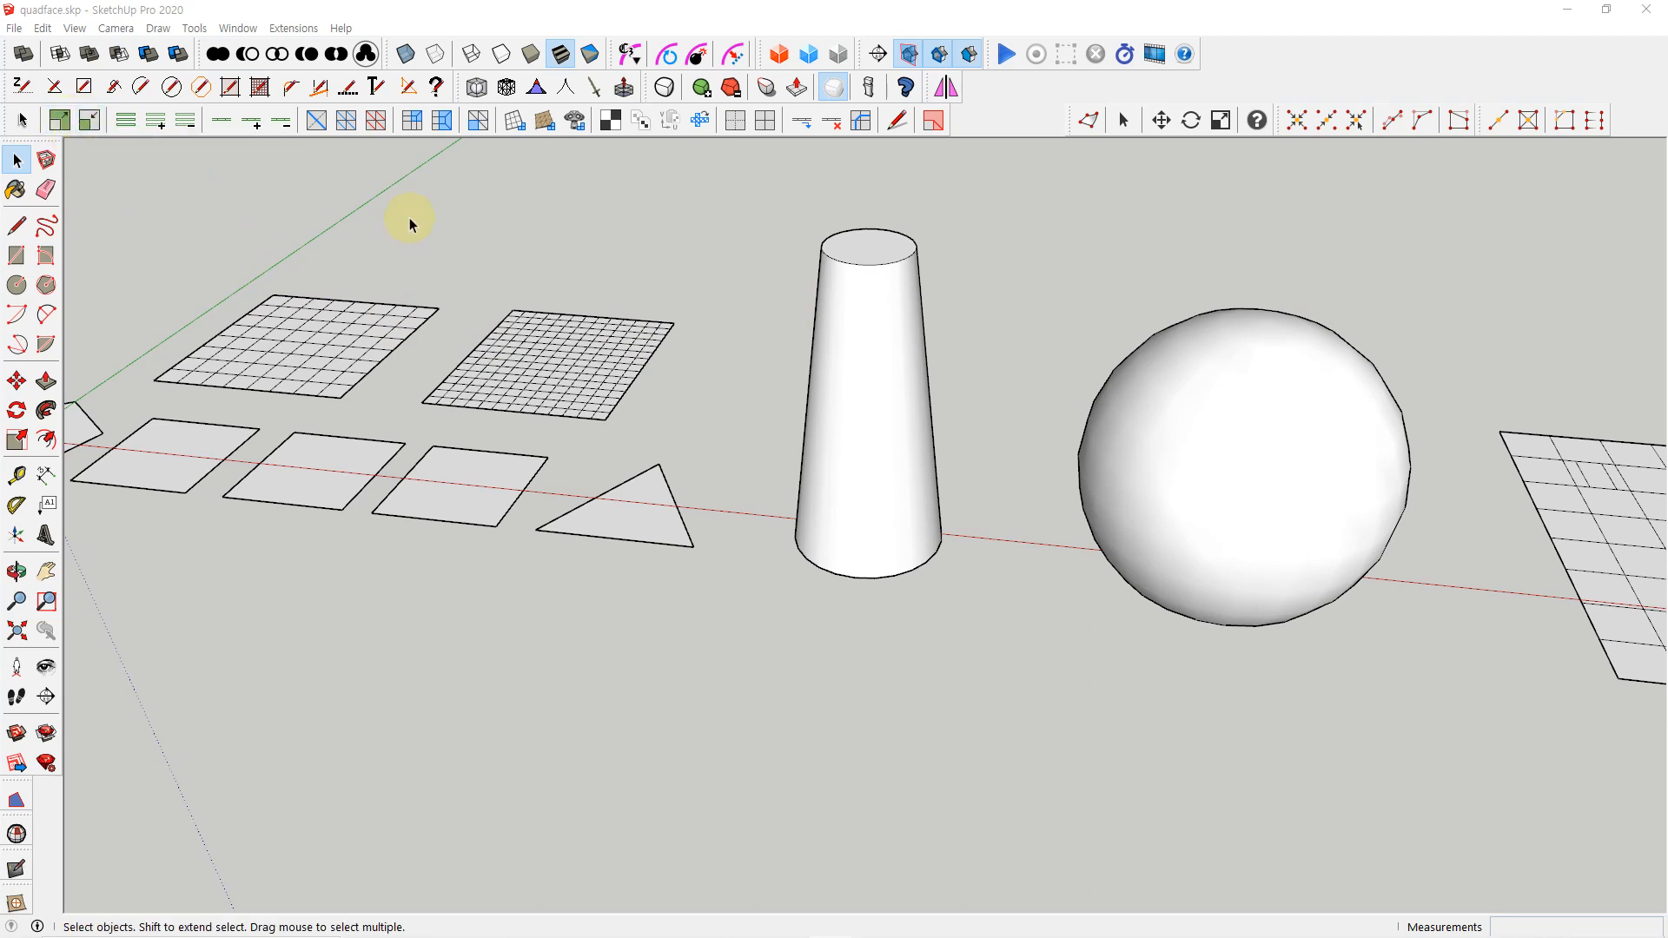
pyautogui.moveTo(1203, 421); pyautogui.dragTo(1075, 445, button='middle')
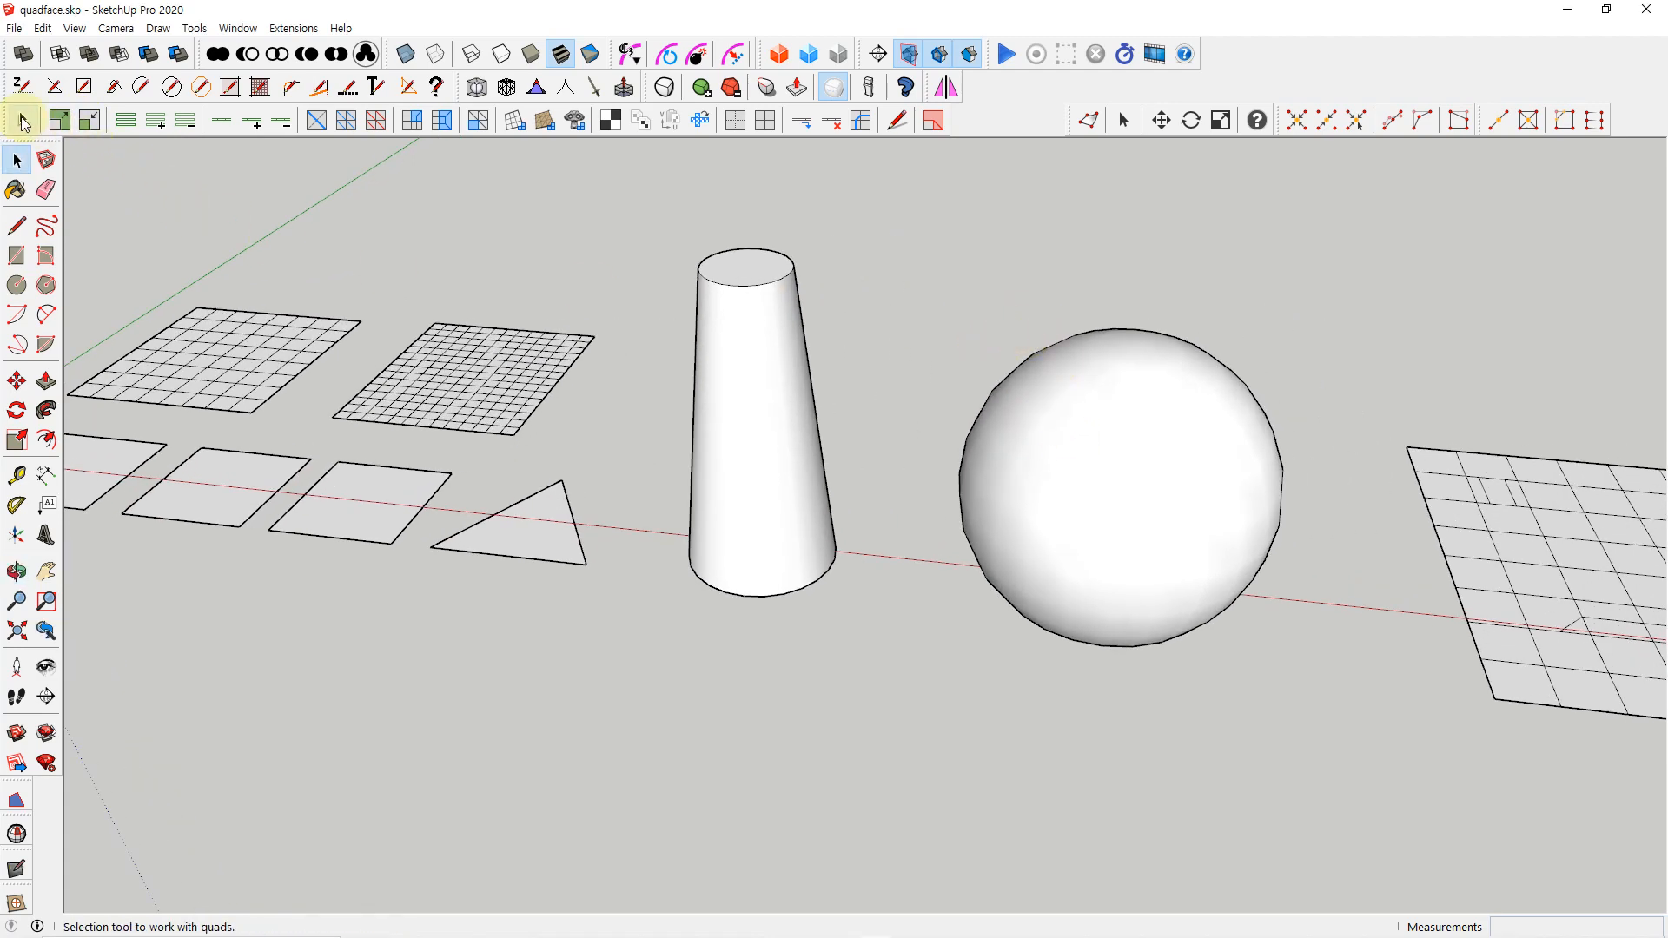
# Open the sphere's group again and turn on the display of hidden geometry
pyautogui.doubleClick(1104, 477)
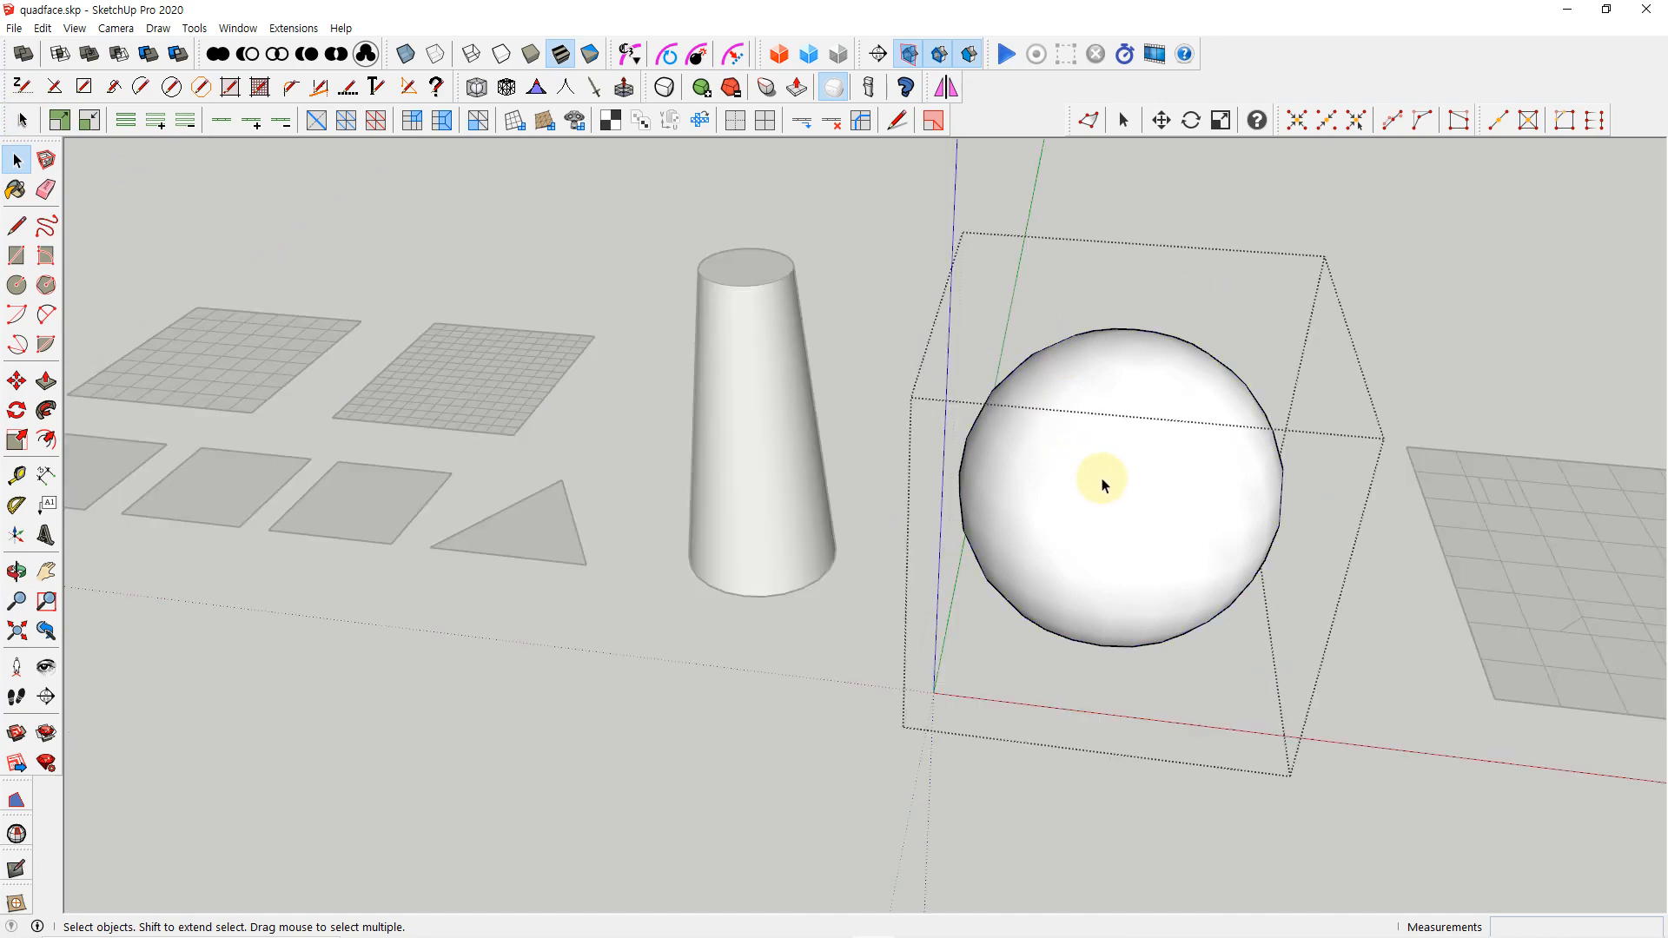
pyautogui.click(75, 27)
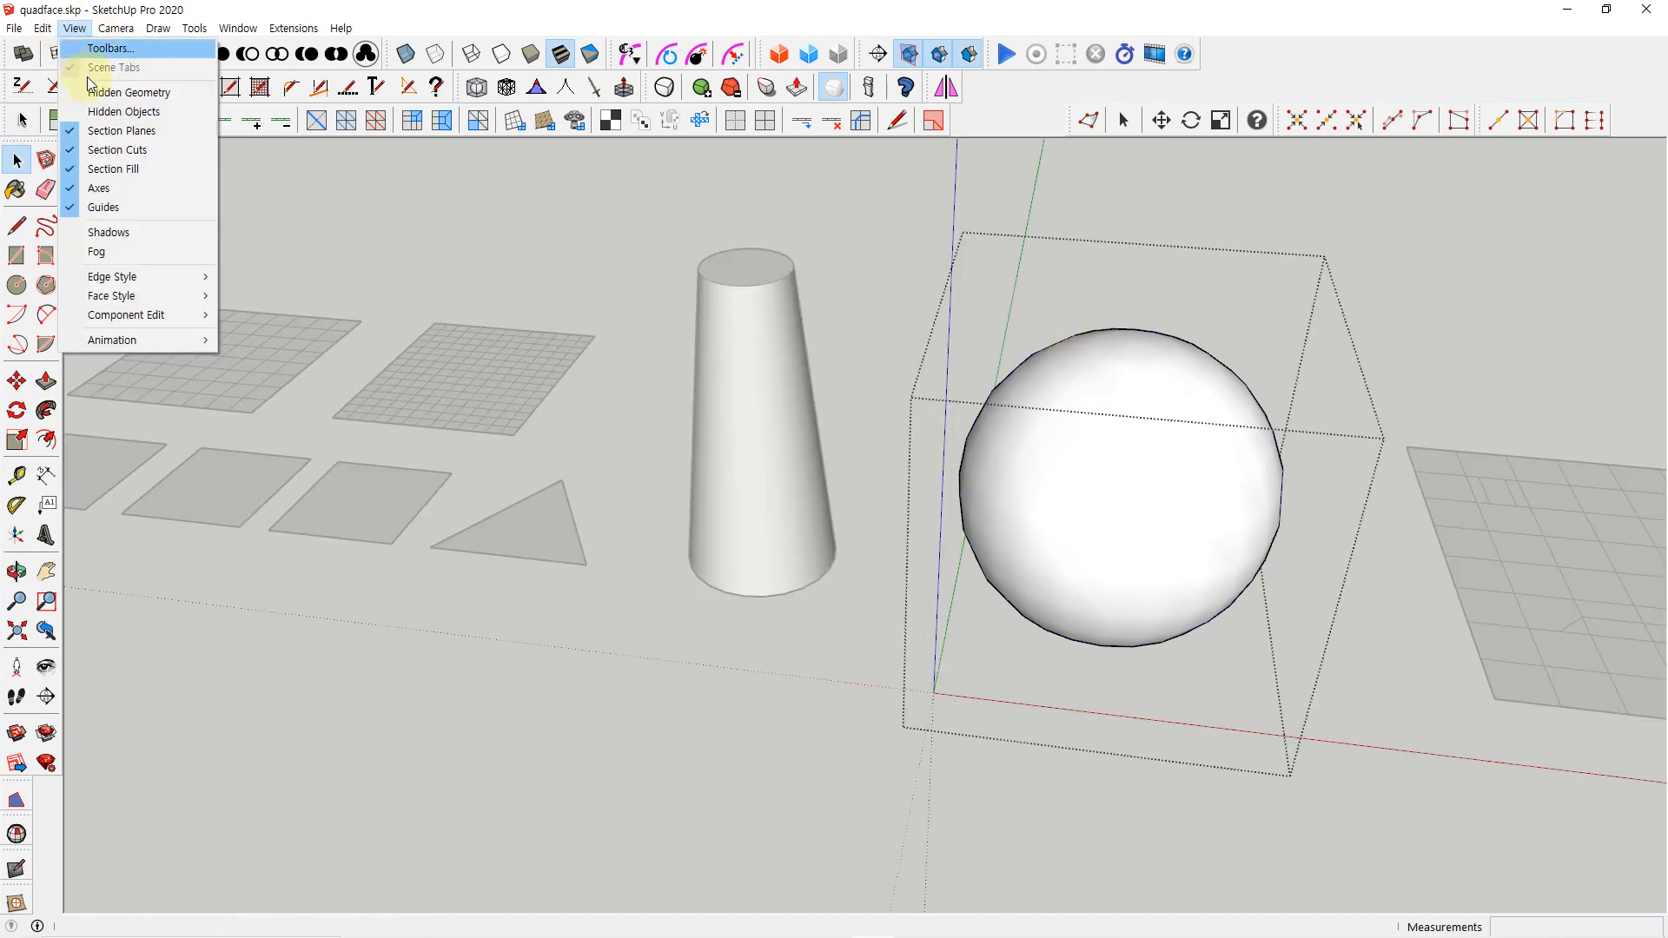
pyautogui.click(96, 94)
pyautogui.moveTo(707, 582); pyautogui.dragTo(757, 585, button='middle')
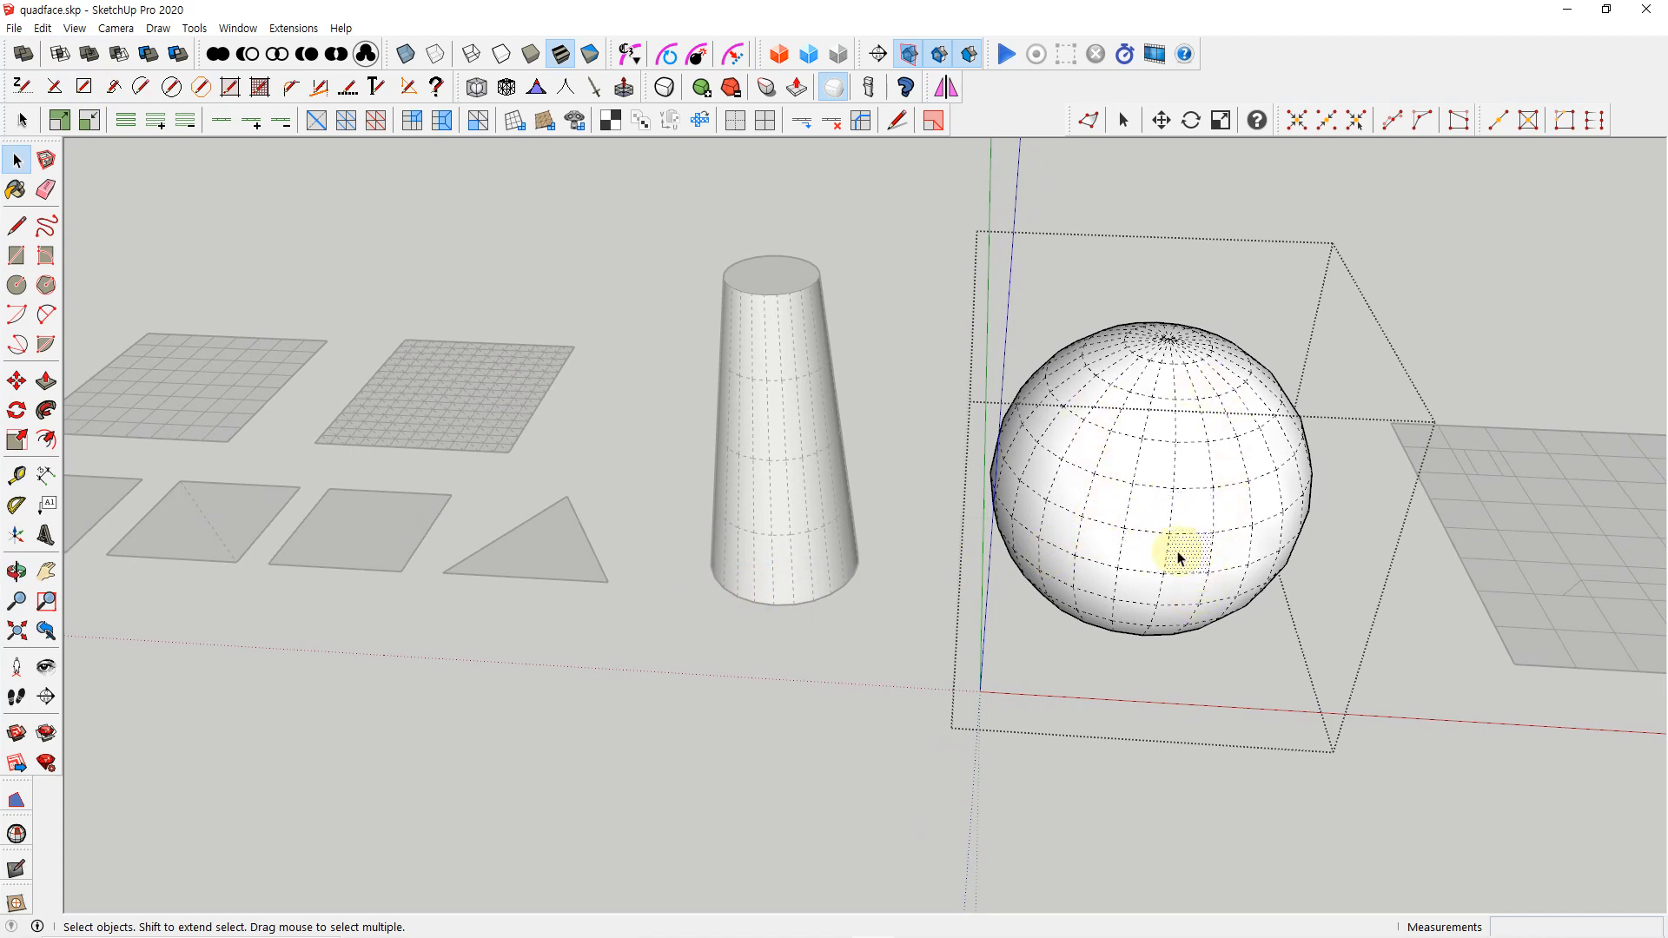
# Select one quad on the front of the sphere and grow the selection to the neighbouring quads four times
pyautogui.click(1152, 519)
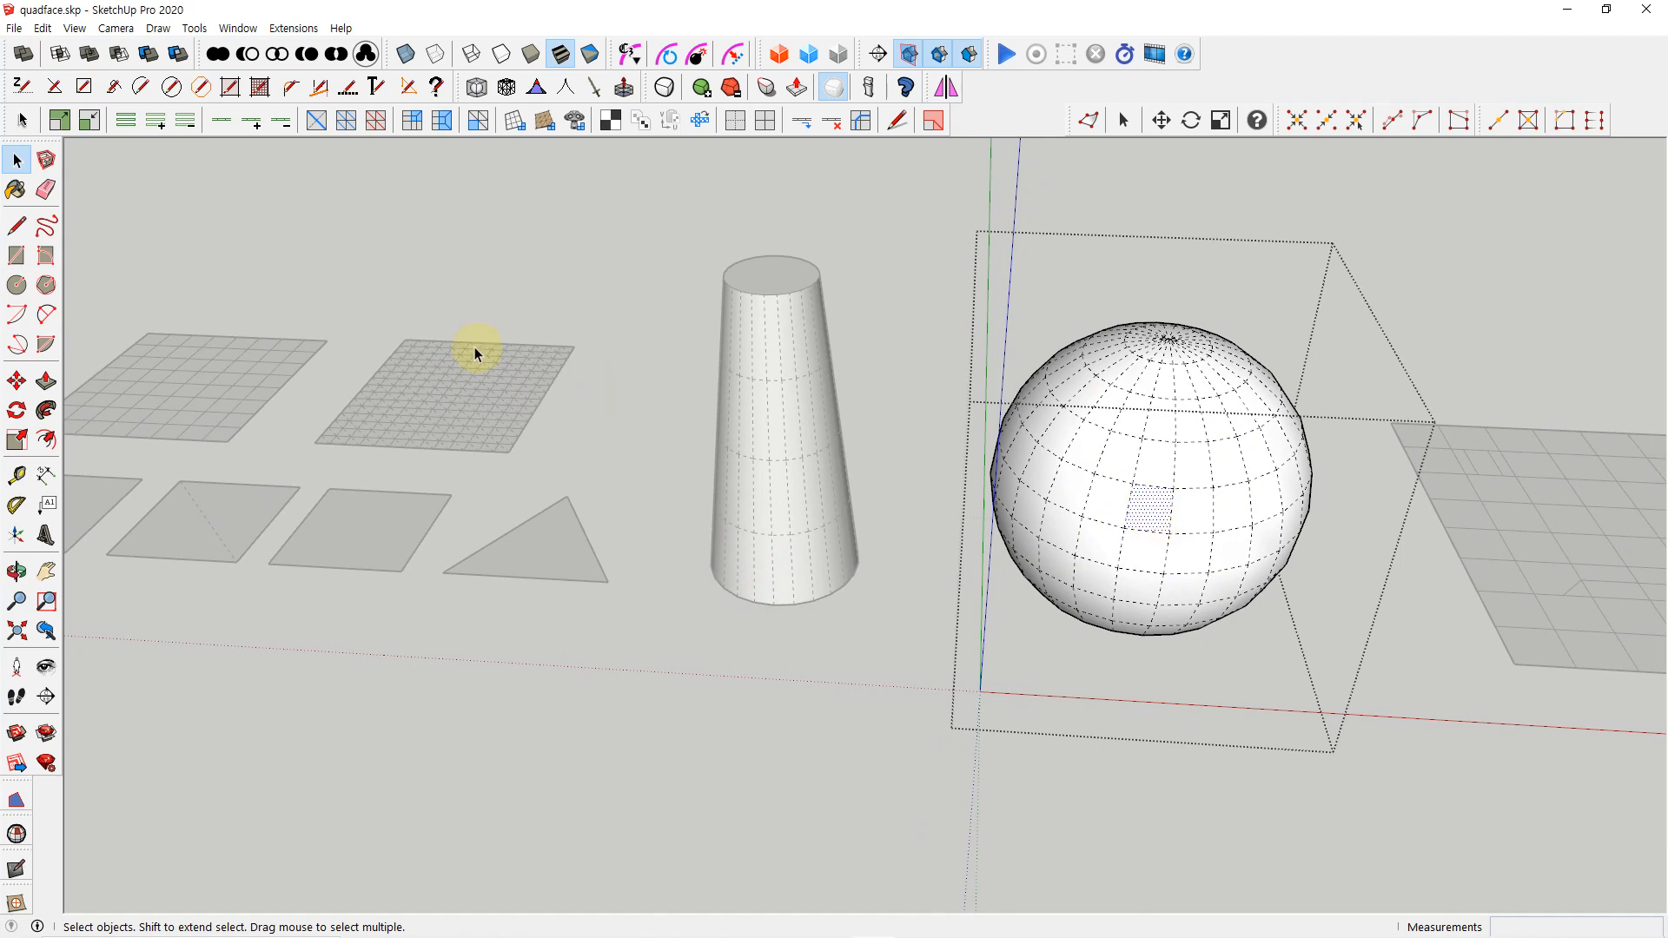
pyautogui.click(61, 120)
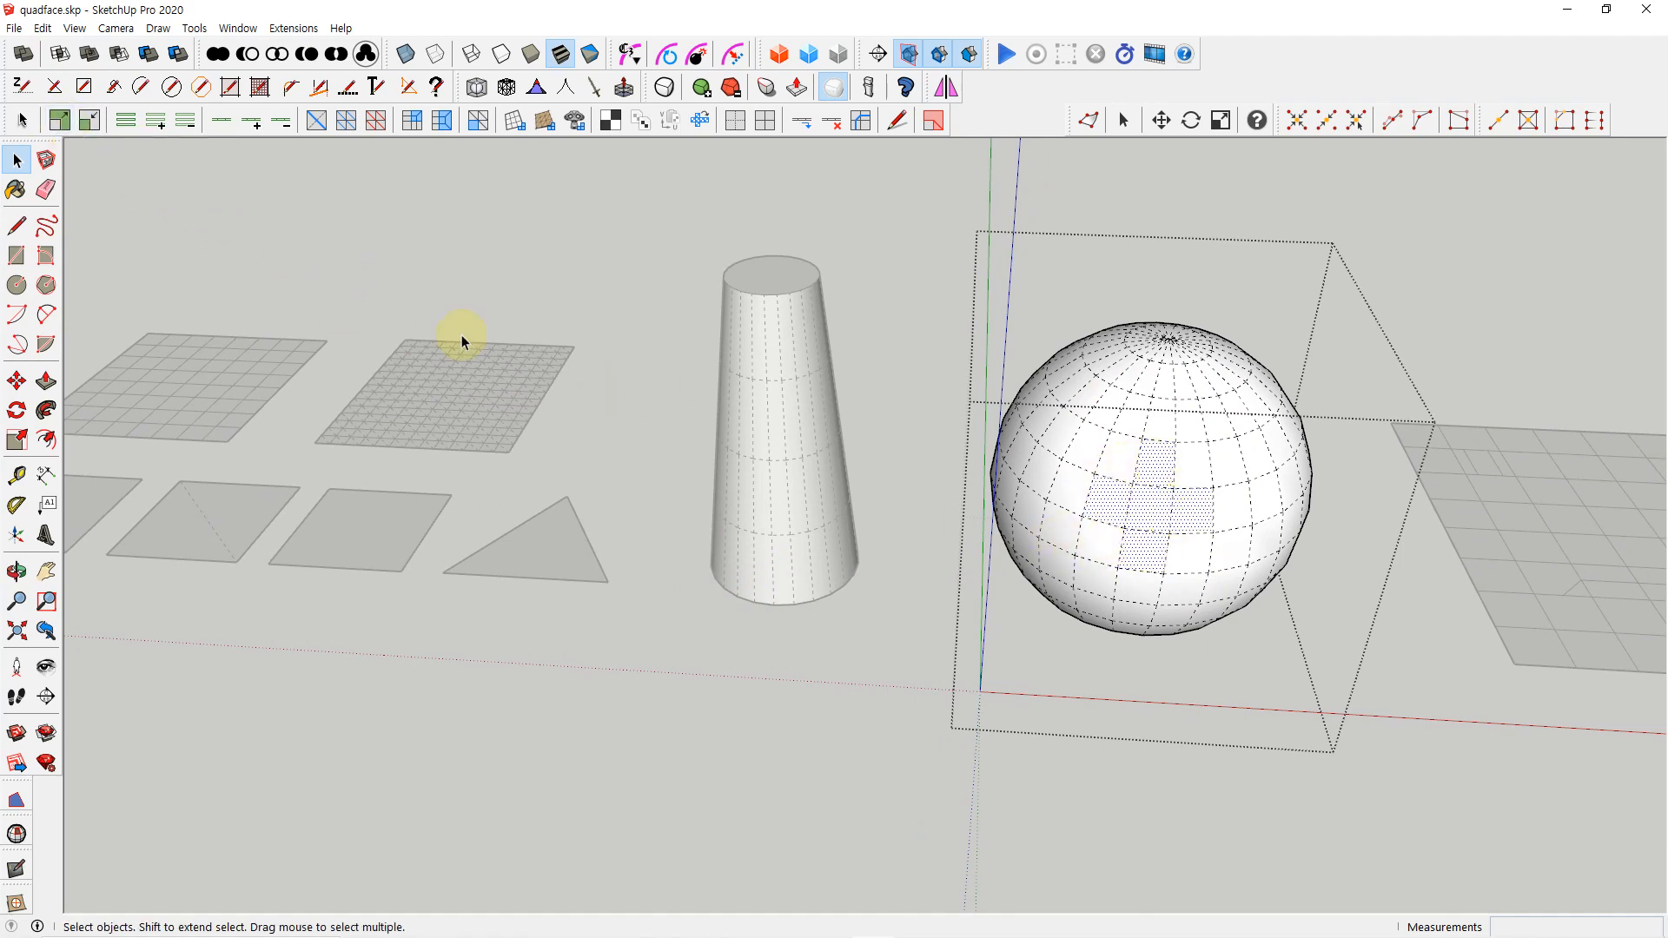
pyautogui.click(60, 121)
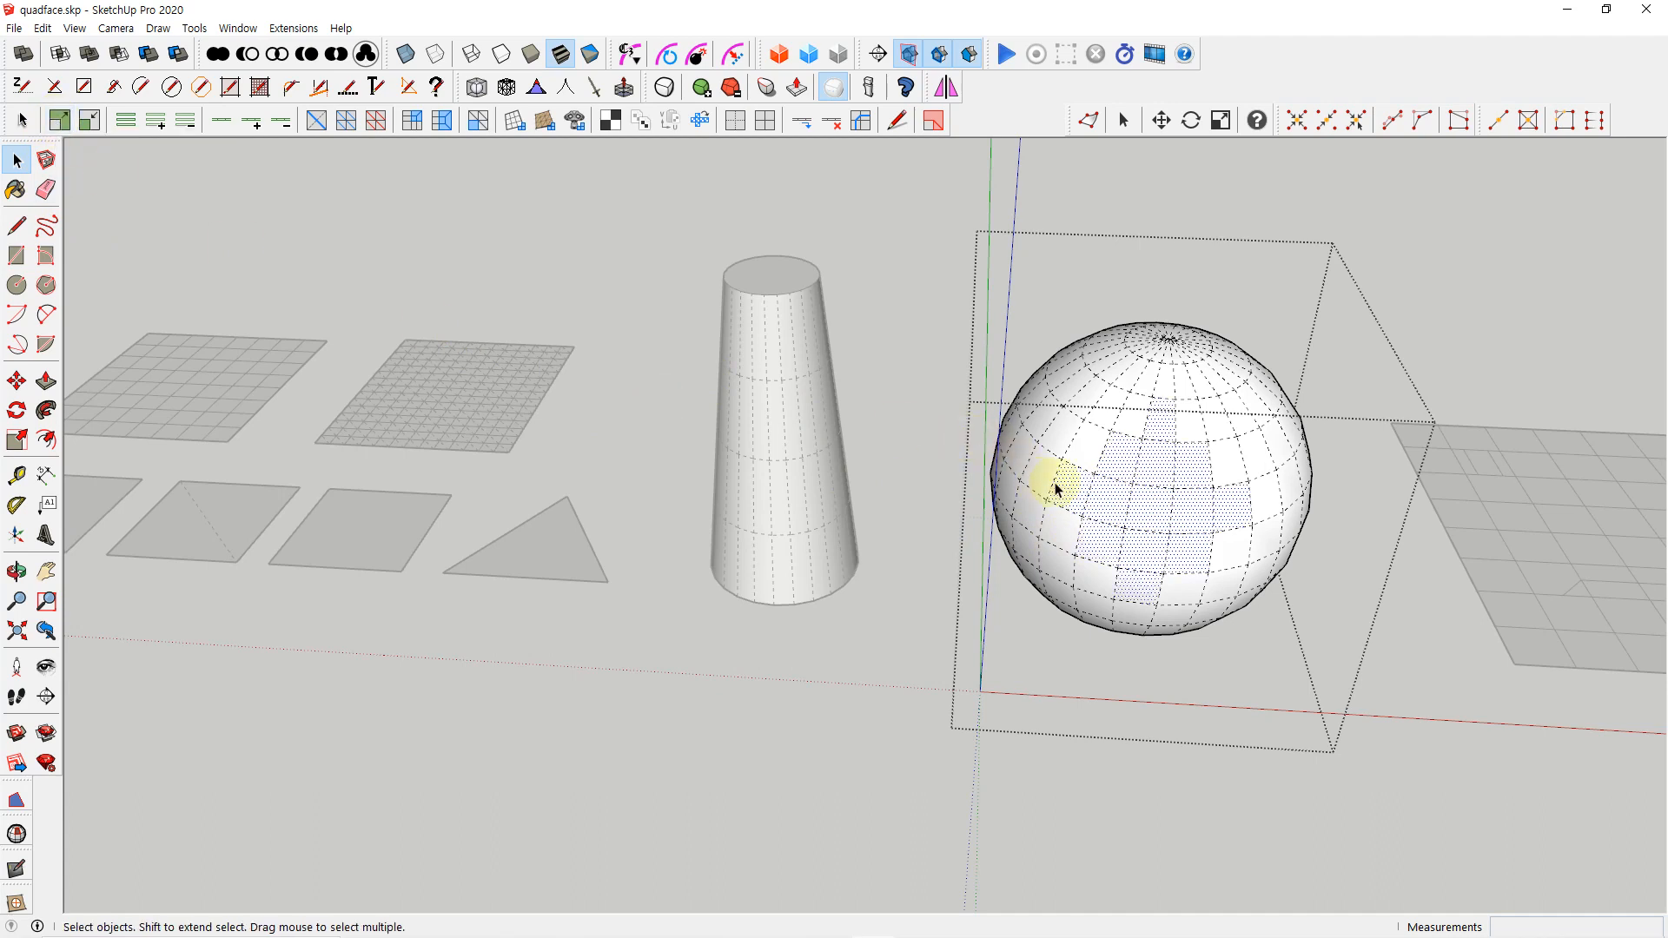
pyautogui.click(59, 121)
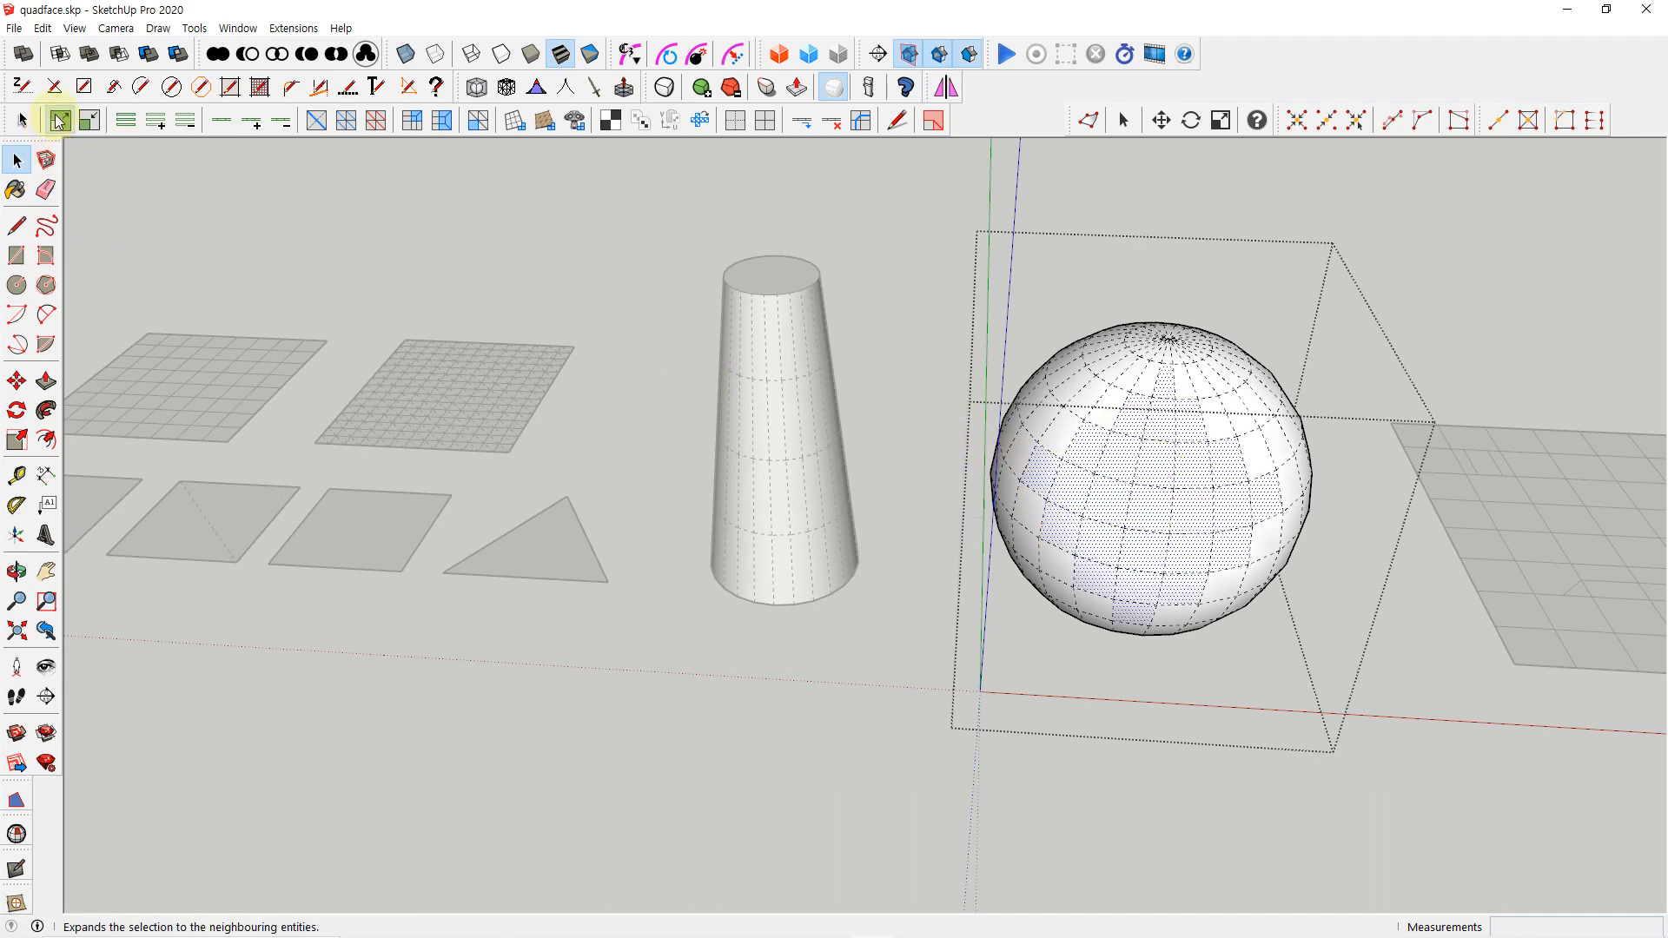
pyautogui.click(59, 121)
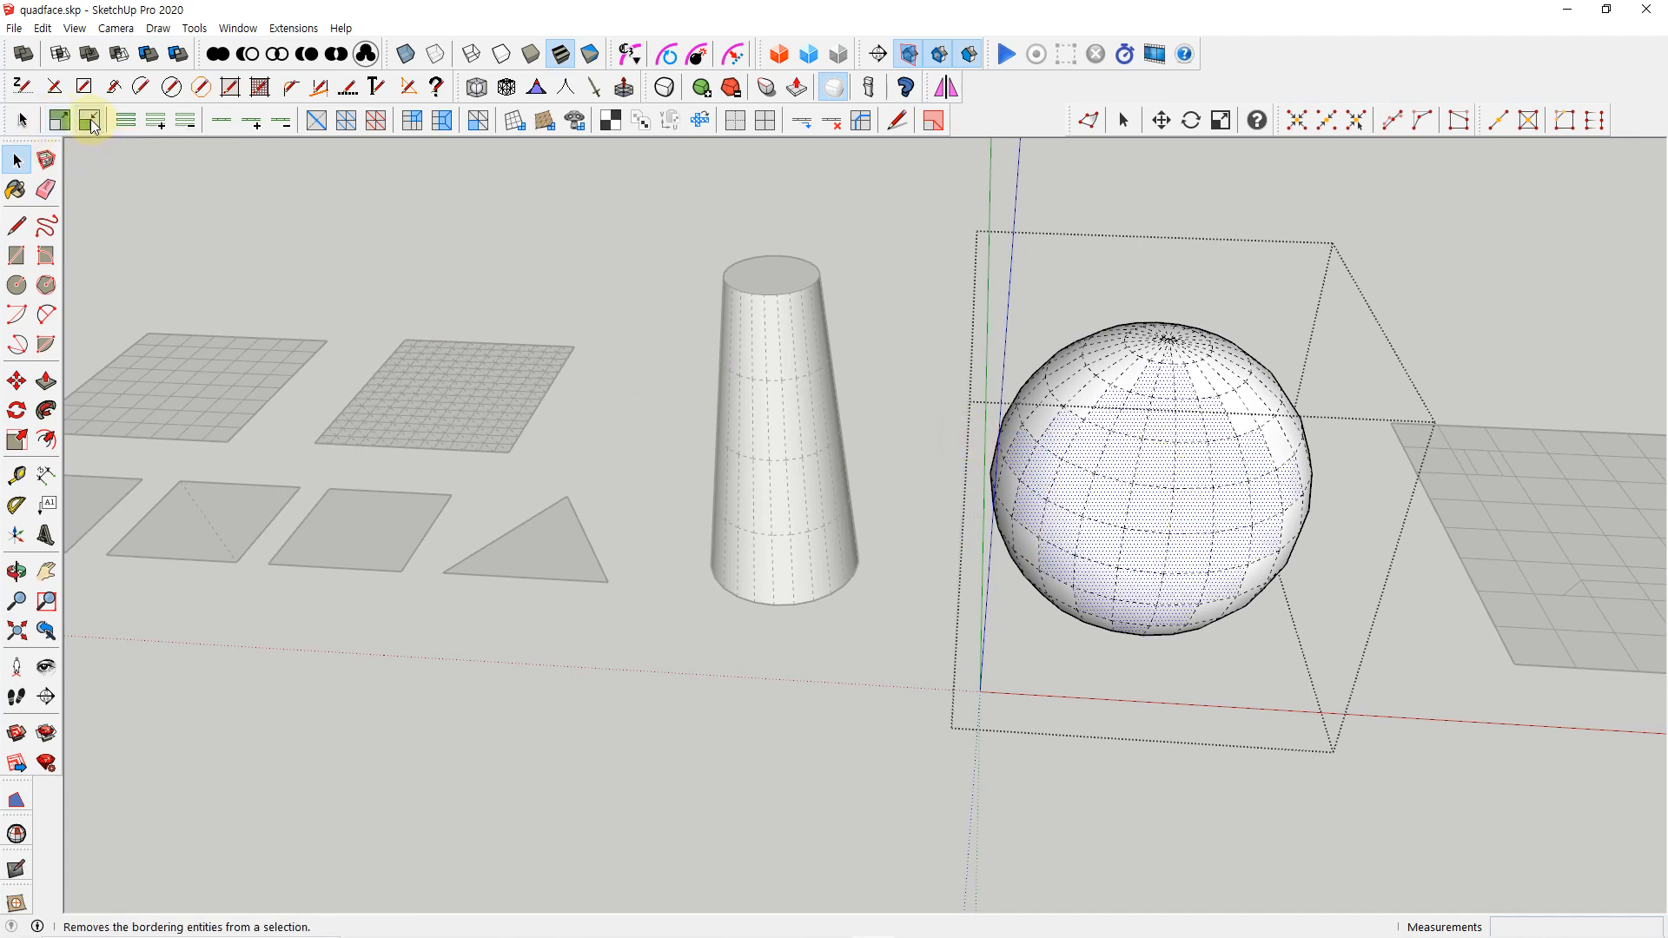
# Shrink the quad selection on the sphere four times, back to the single starting quad
pyautogui.click(90, 121)
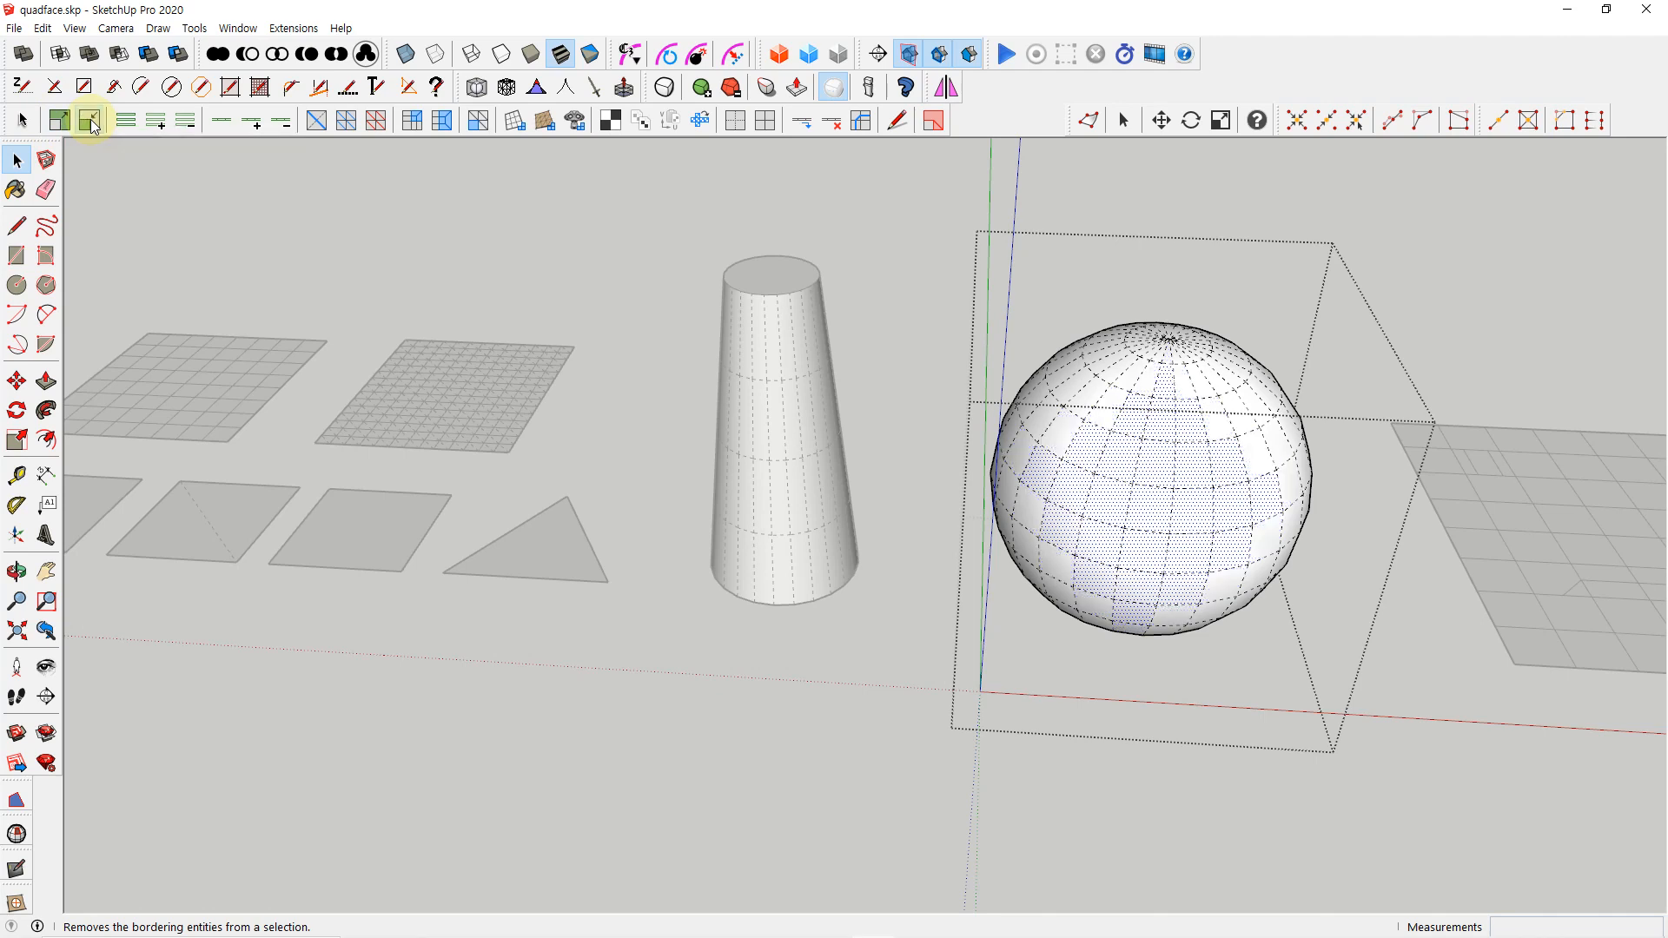
pyautogui.click(91, 121)
pyautogui.click(91, 121)
pyautogui.click(90, 121)
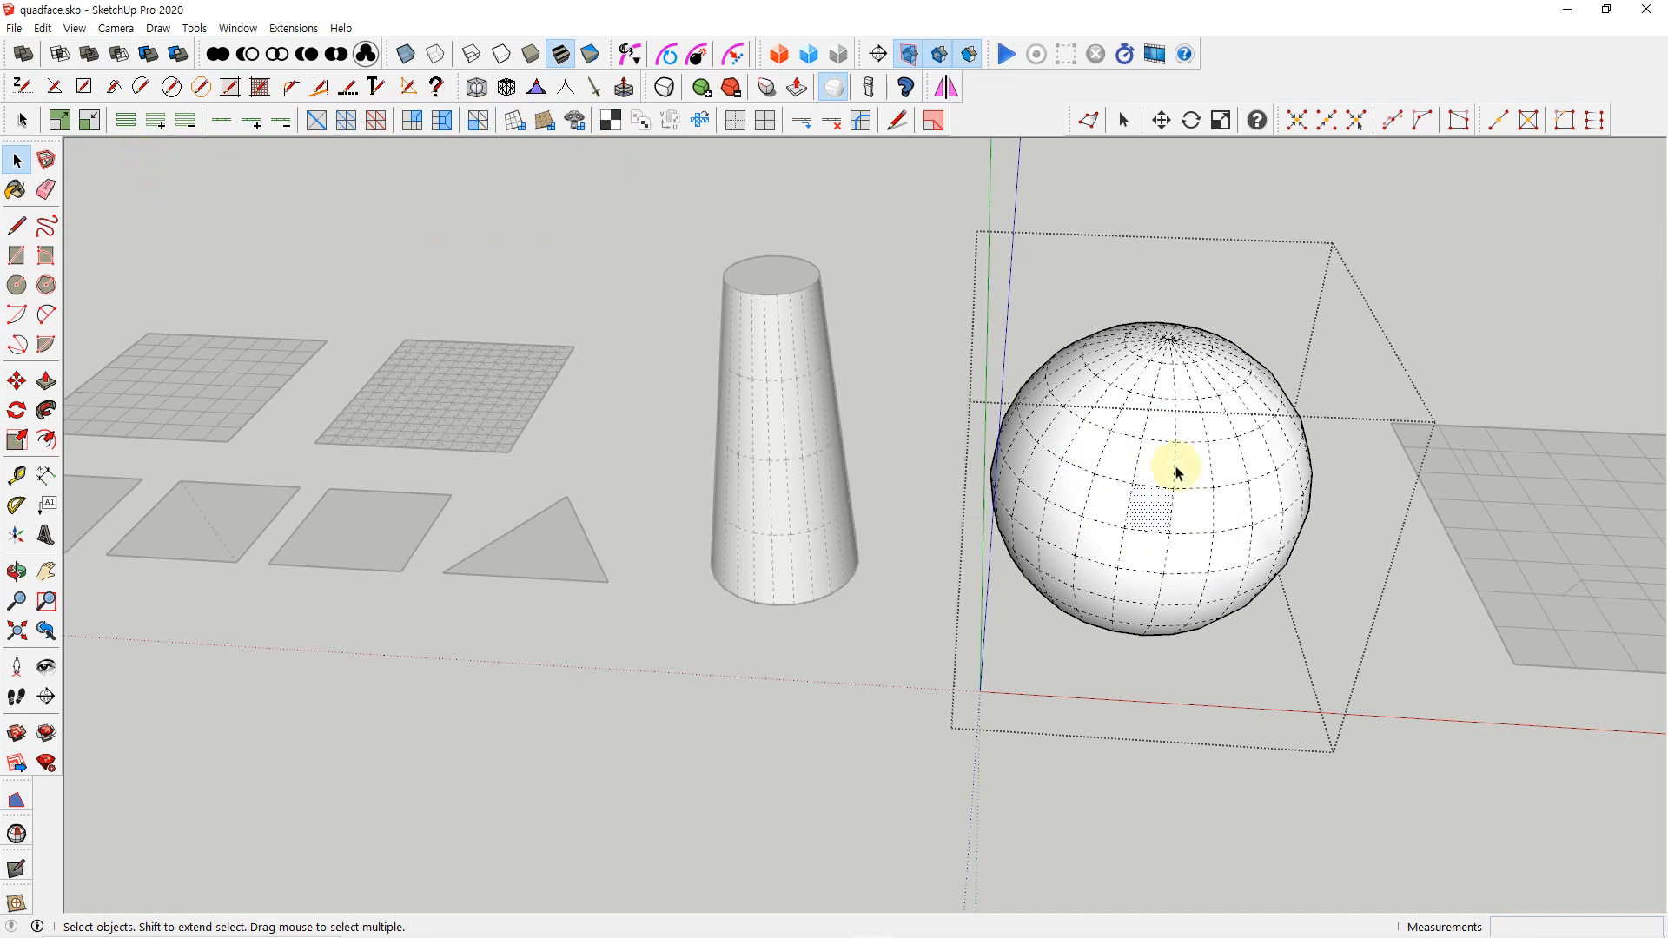
# Clear the selection by closing the sphere's group and reopen the group for editing
pyautogui.click(1449, 341)
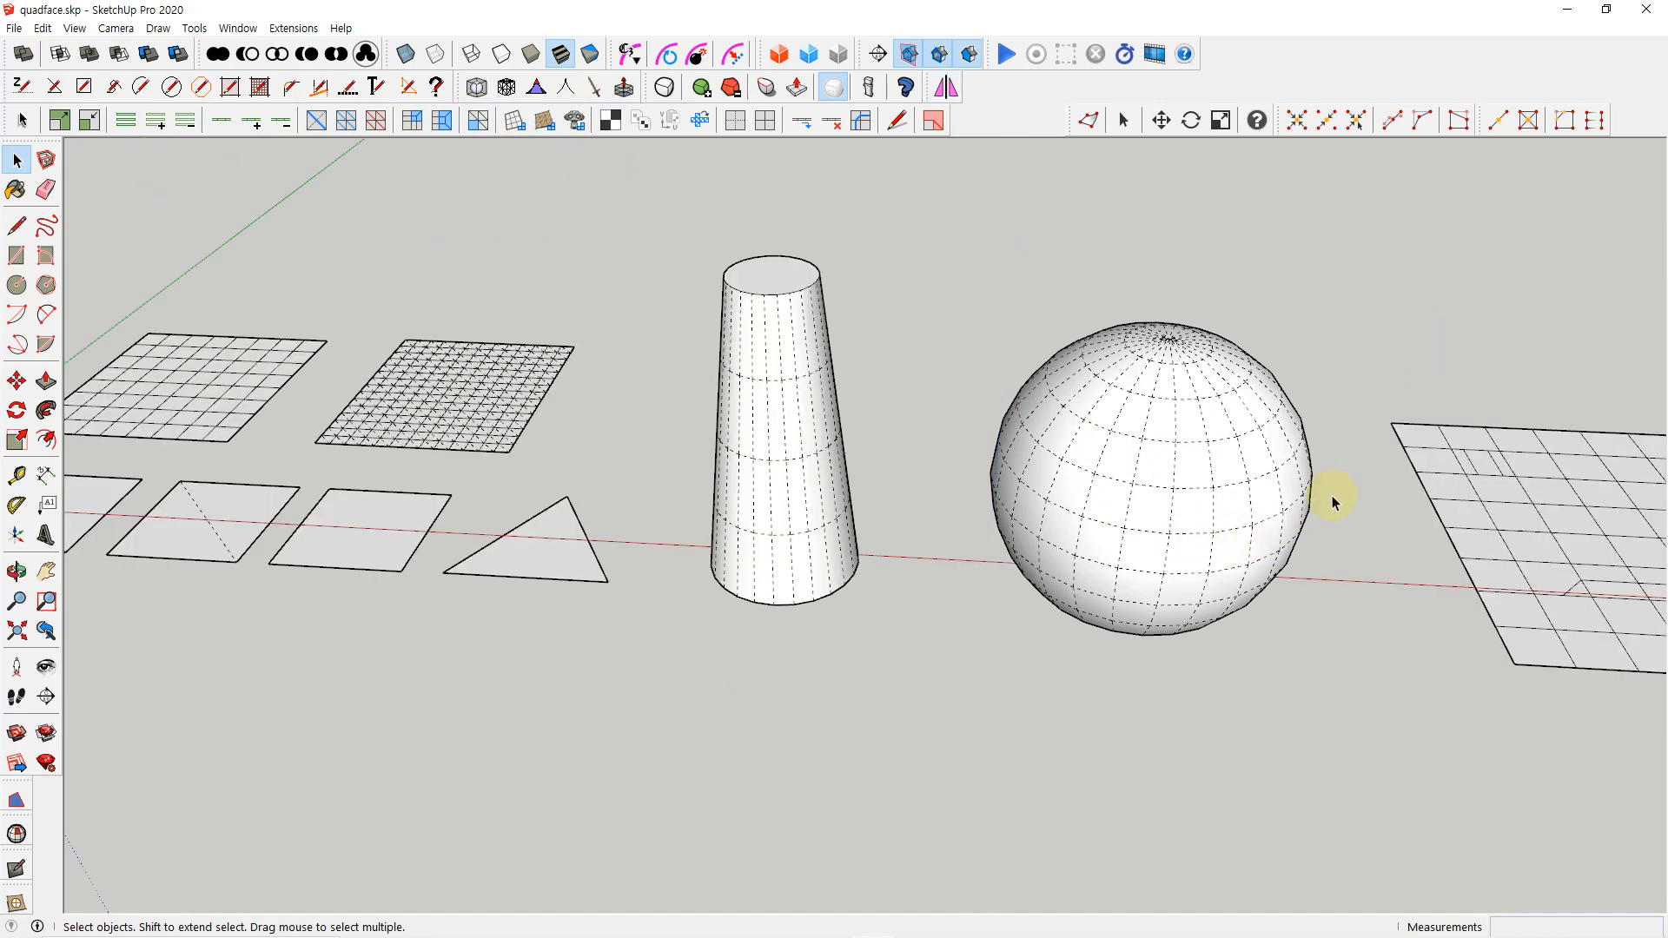
pyautogui.scroll(2, 1333, 500)
pyautogui.doubleClick(1106, 565)
pyautogui.scroll(2, 1098, 549)
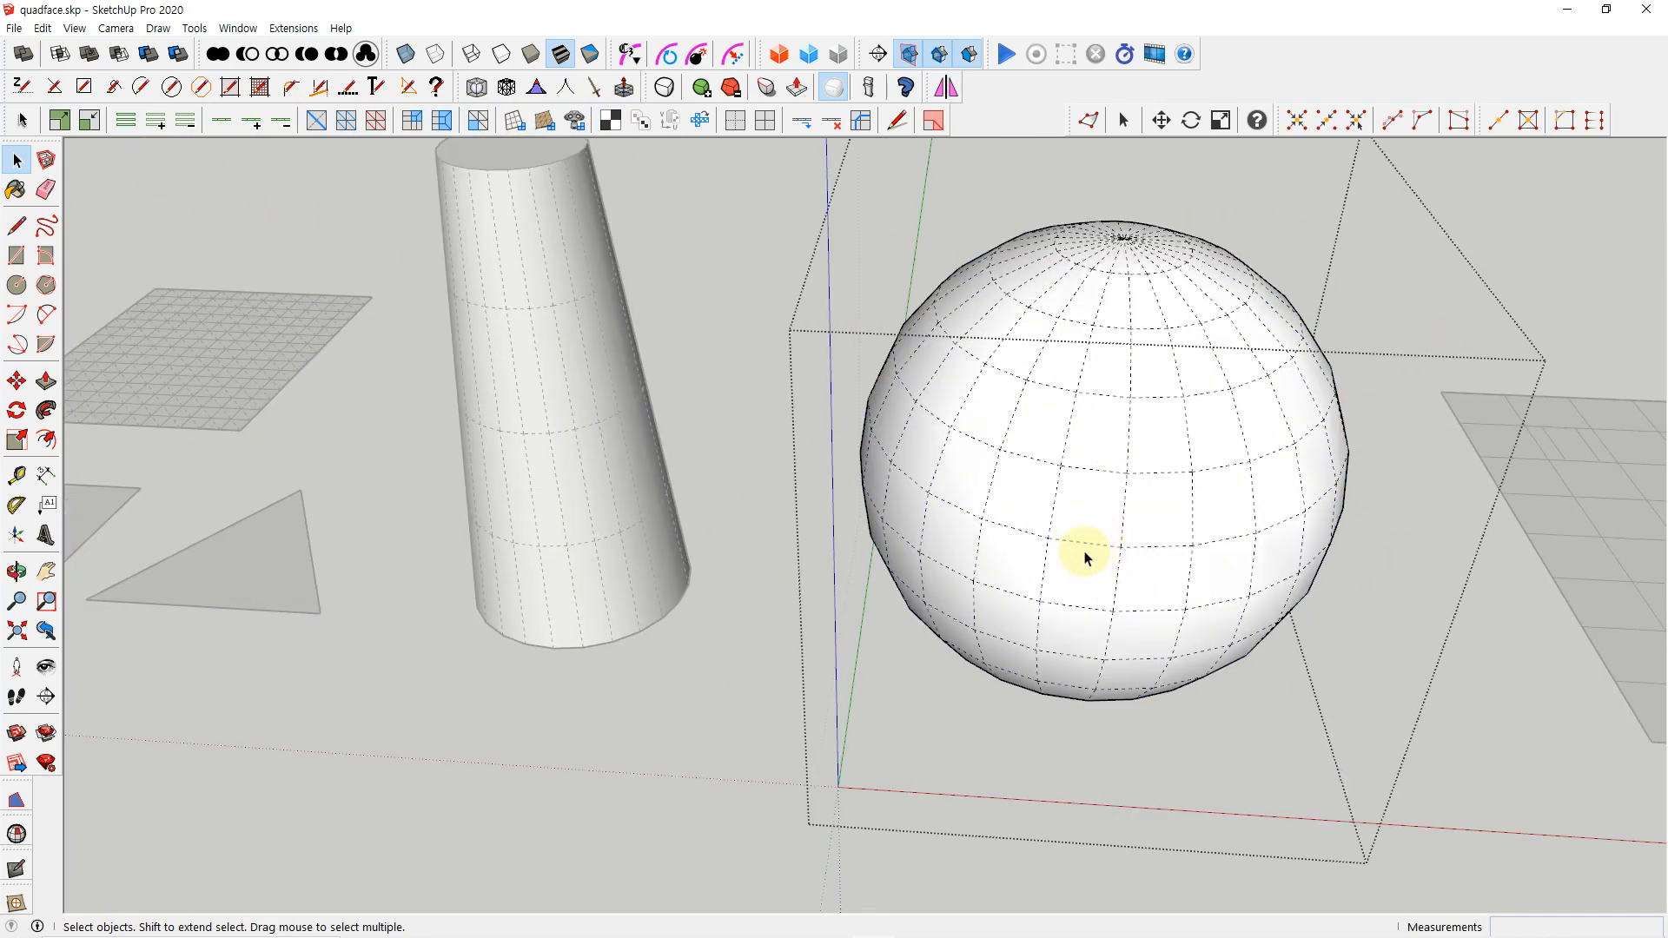
pyautogui.press('l')
pyautogui.click(1049, 537)
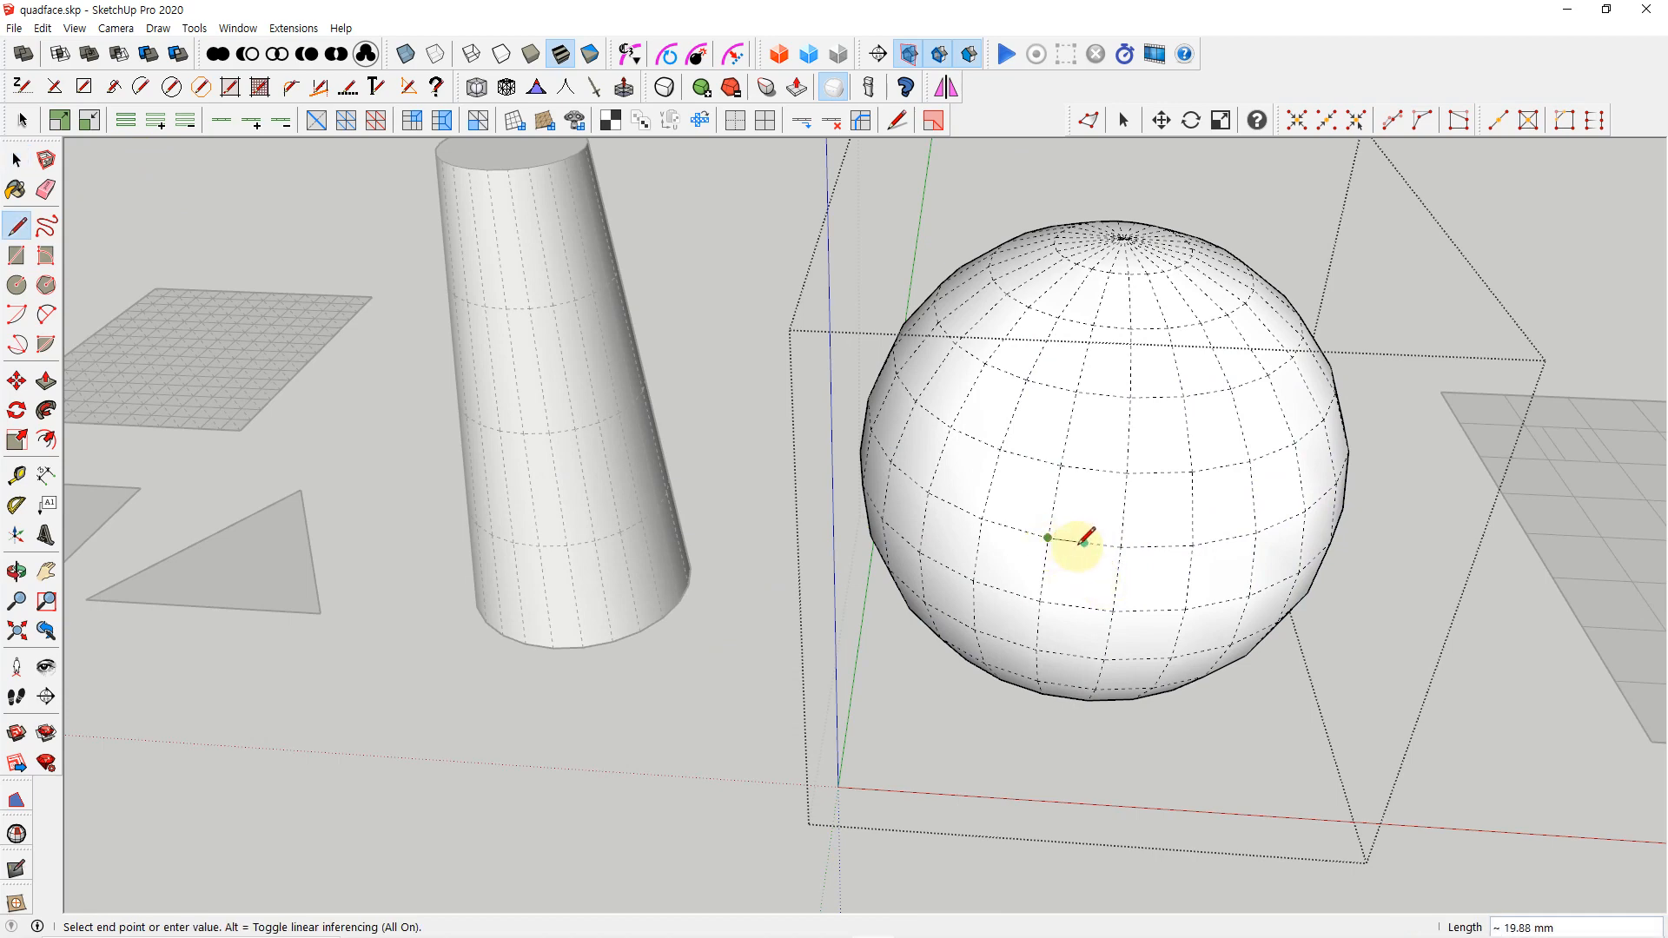
pyautogui.press('Escape')
pyautogui.press('space')
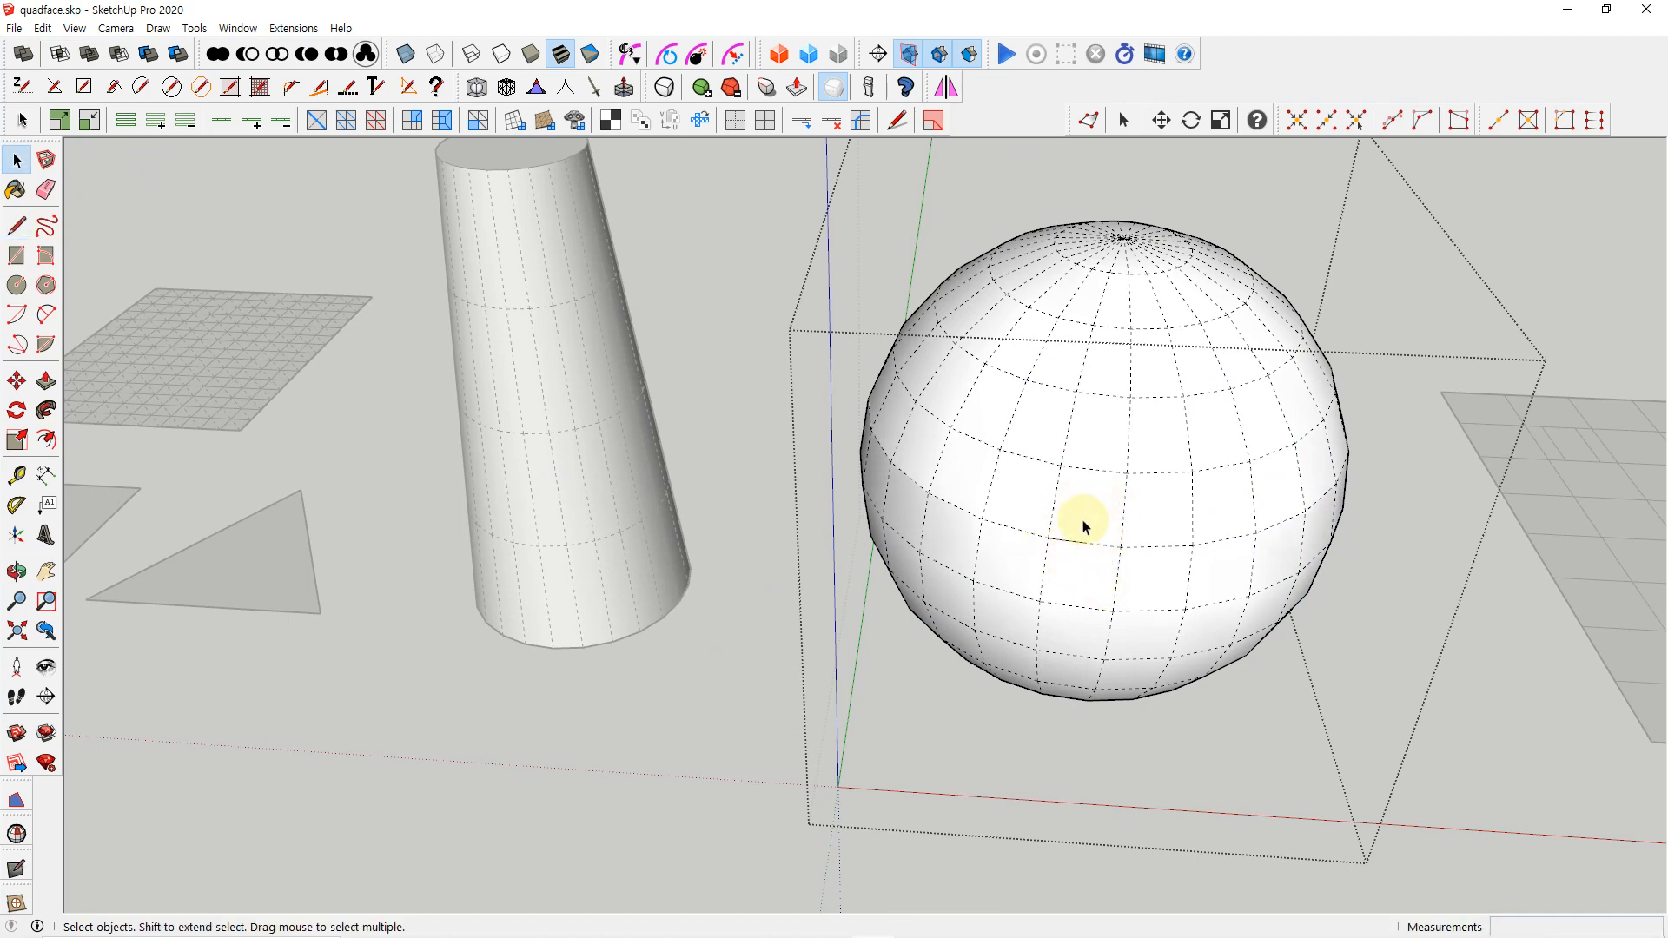
# Select a single quad on the sphere's front and grow the selection to the neighbouring quads twice
pyautogui.scroll(-1, 1083, 526)
pyautogui.click(1096, 530)
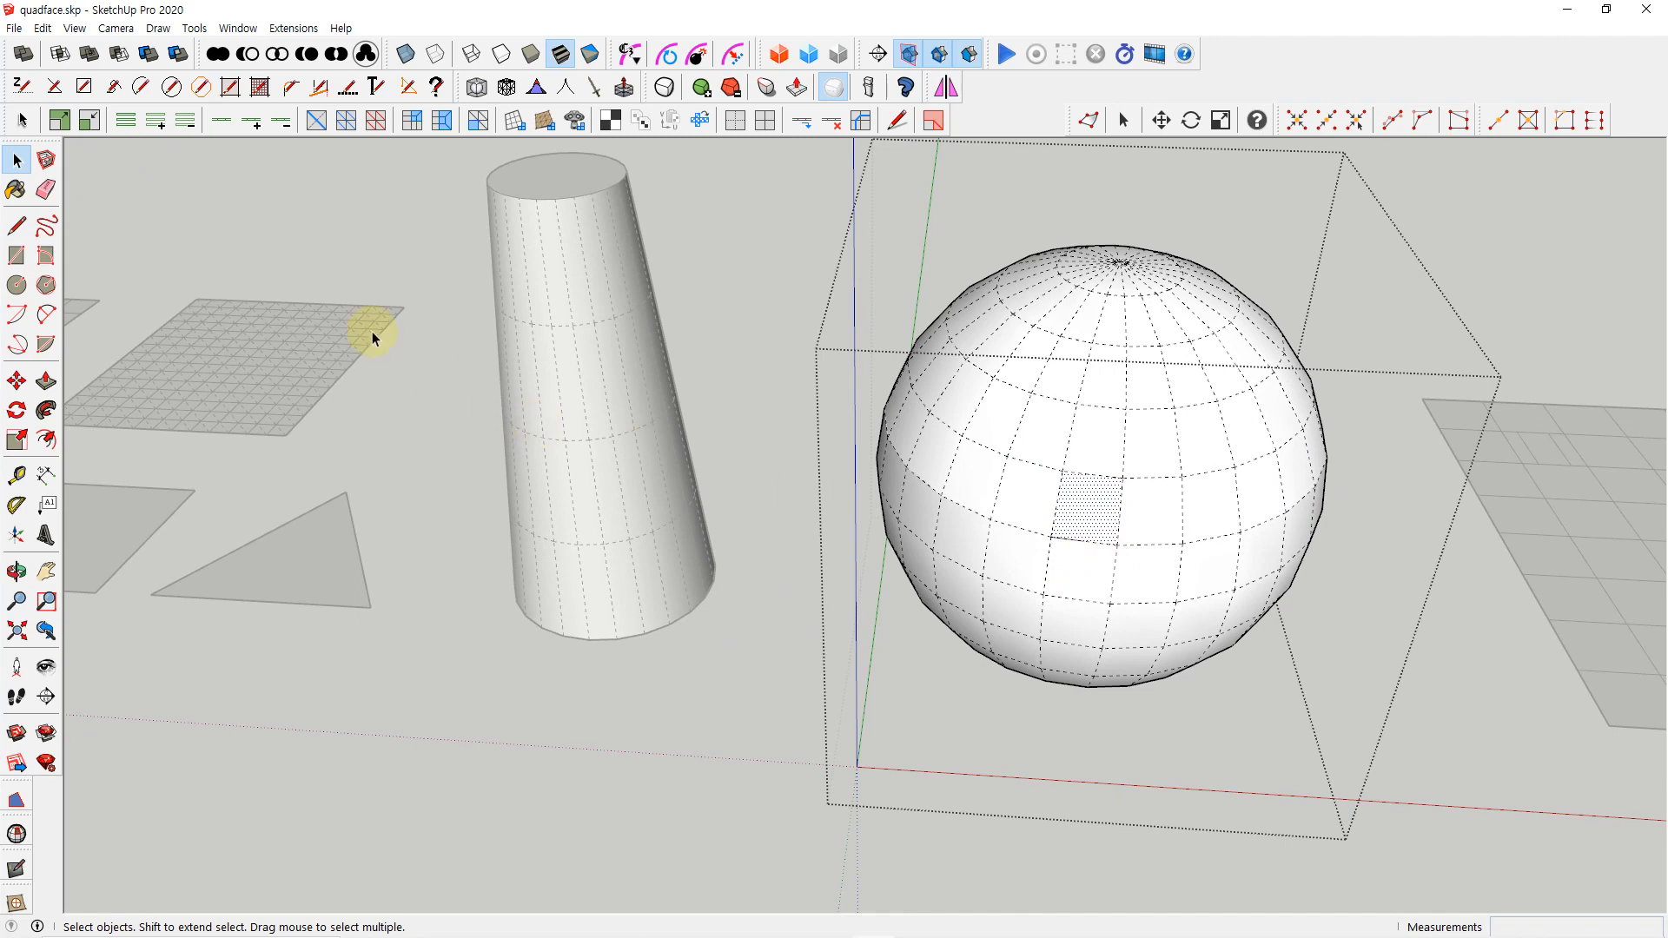
pyautogui.click(65, 127)
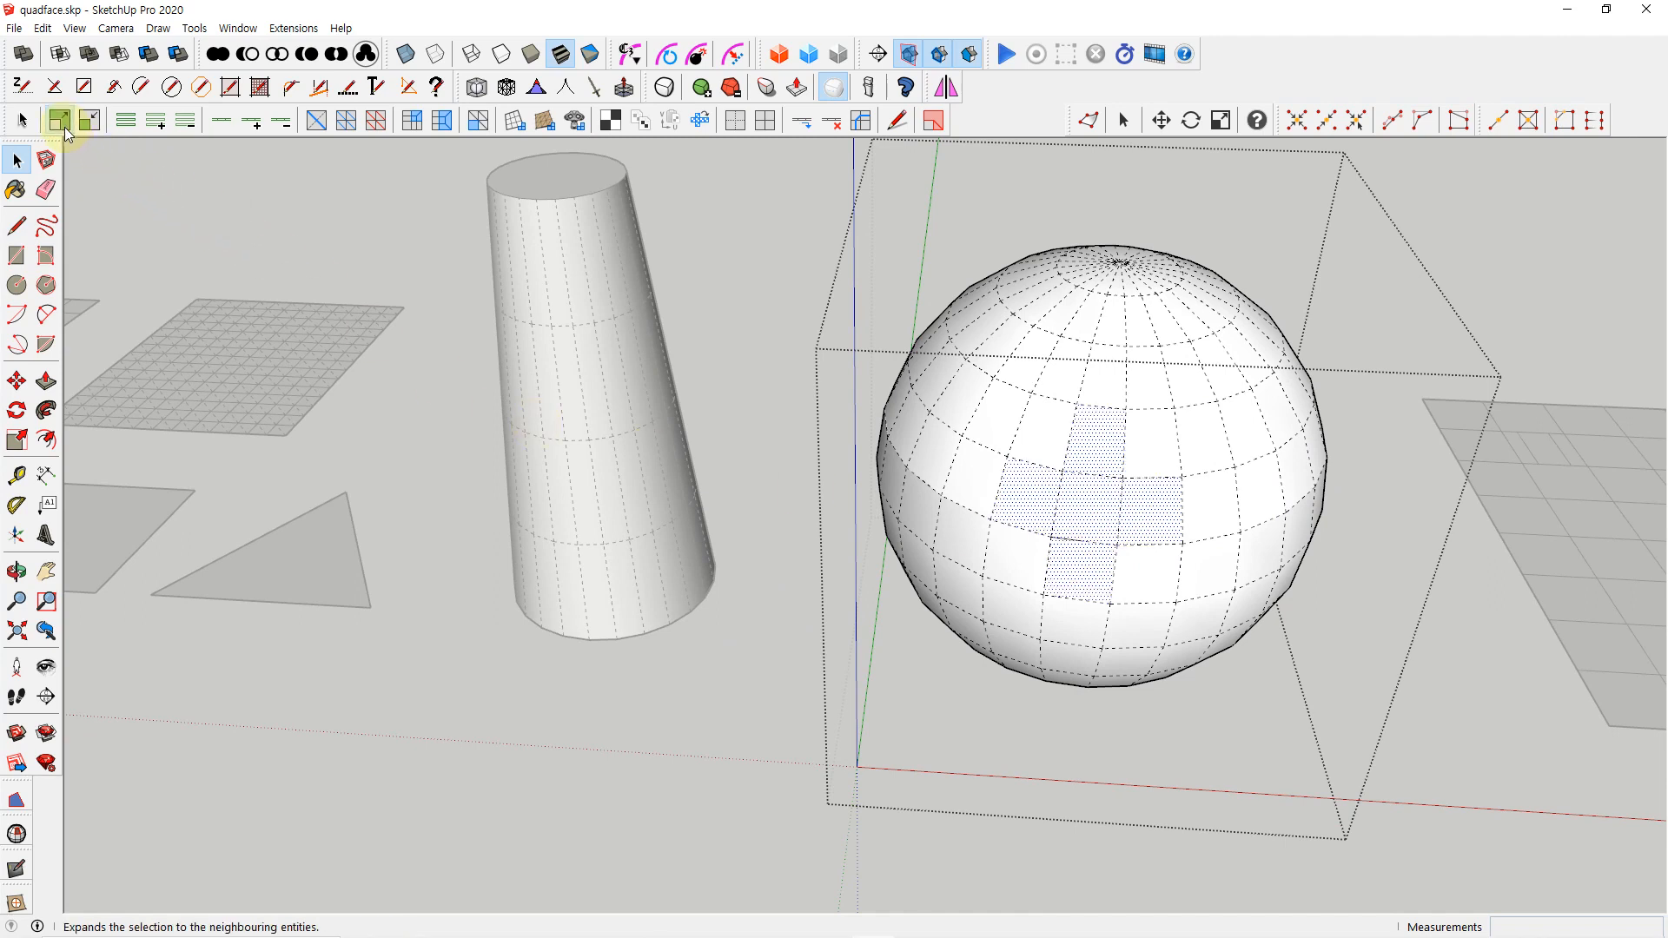
pyautogui.click(65, 126)
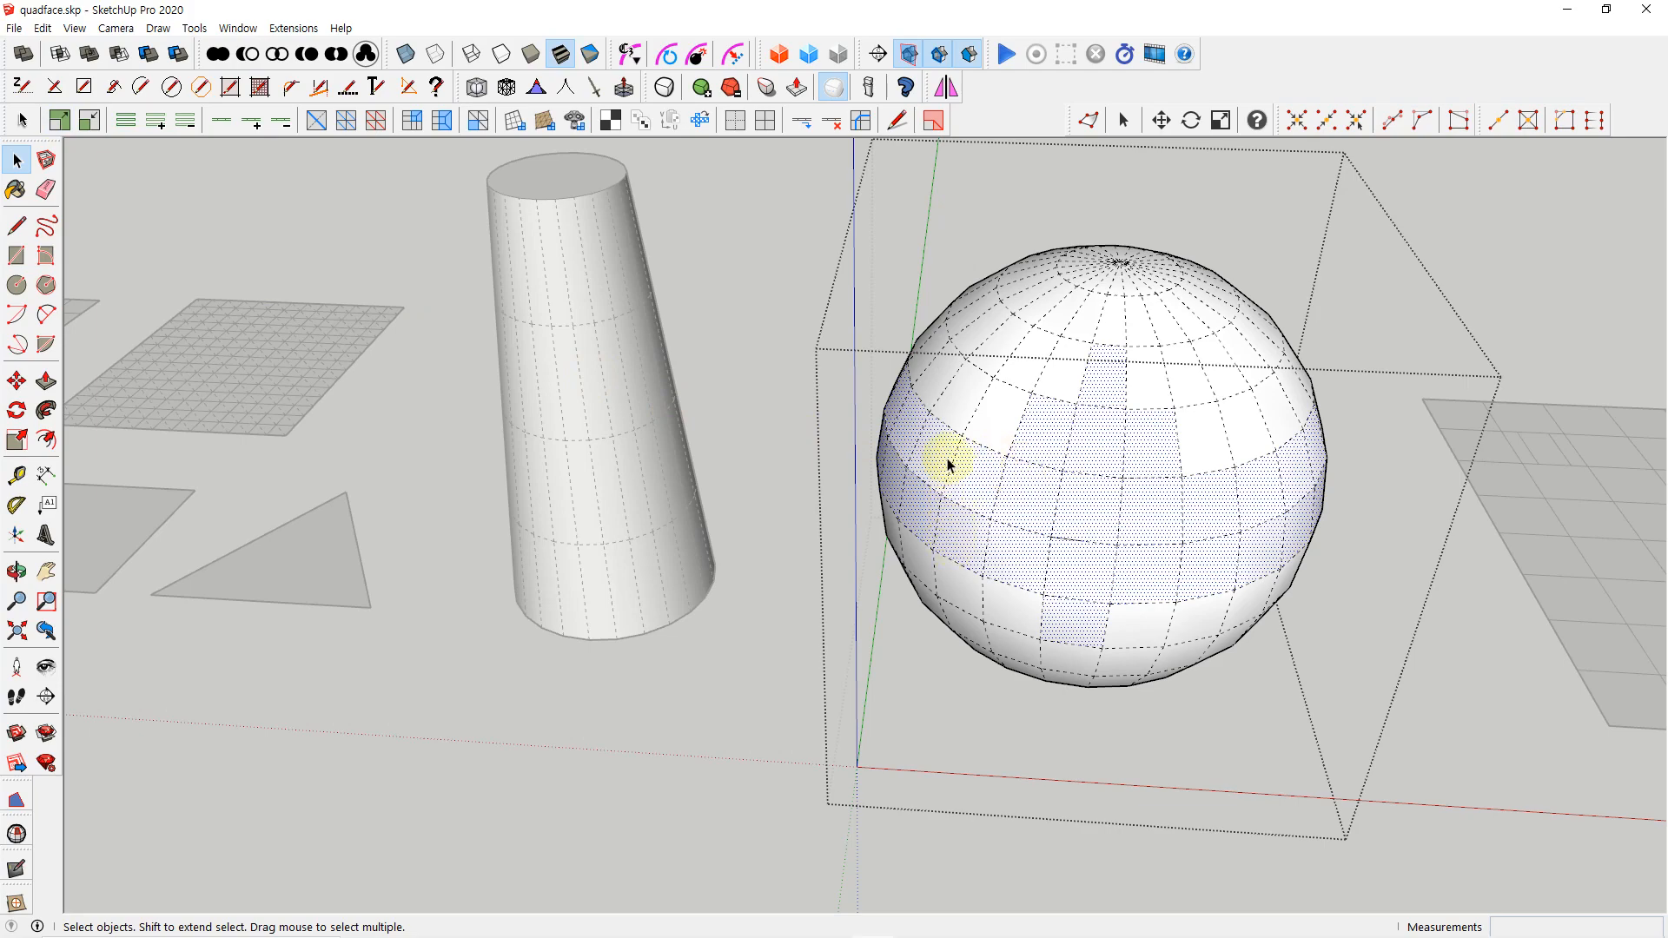
# Shrink the grown quad selection on the sphere back to the single starting quad
pyautogui.moveTo(1050, 428); pyautogui.dragTo(961, 570, button='middle')
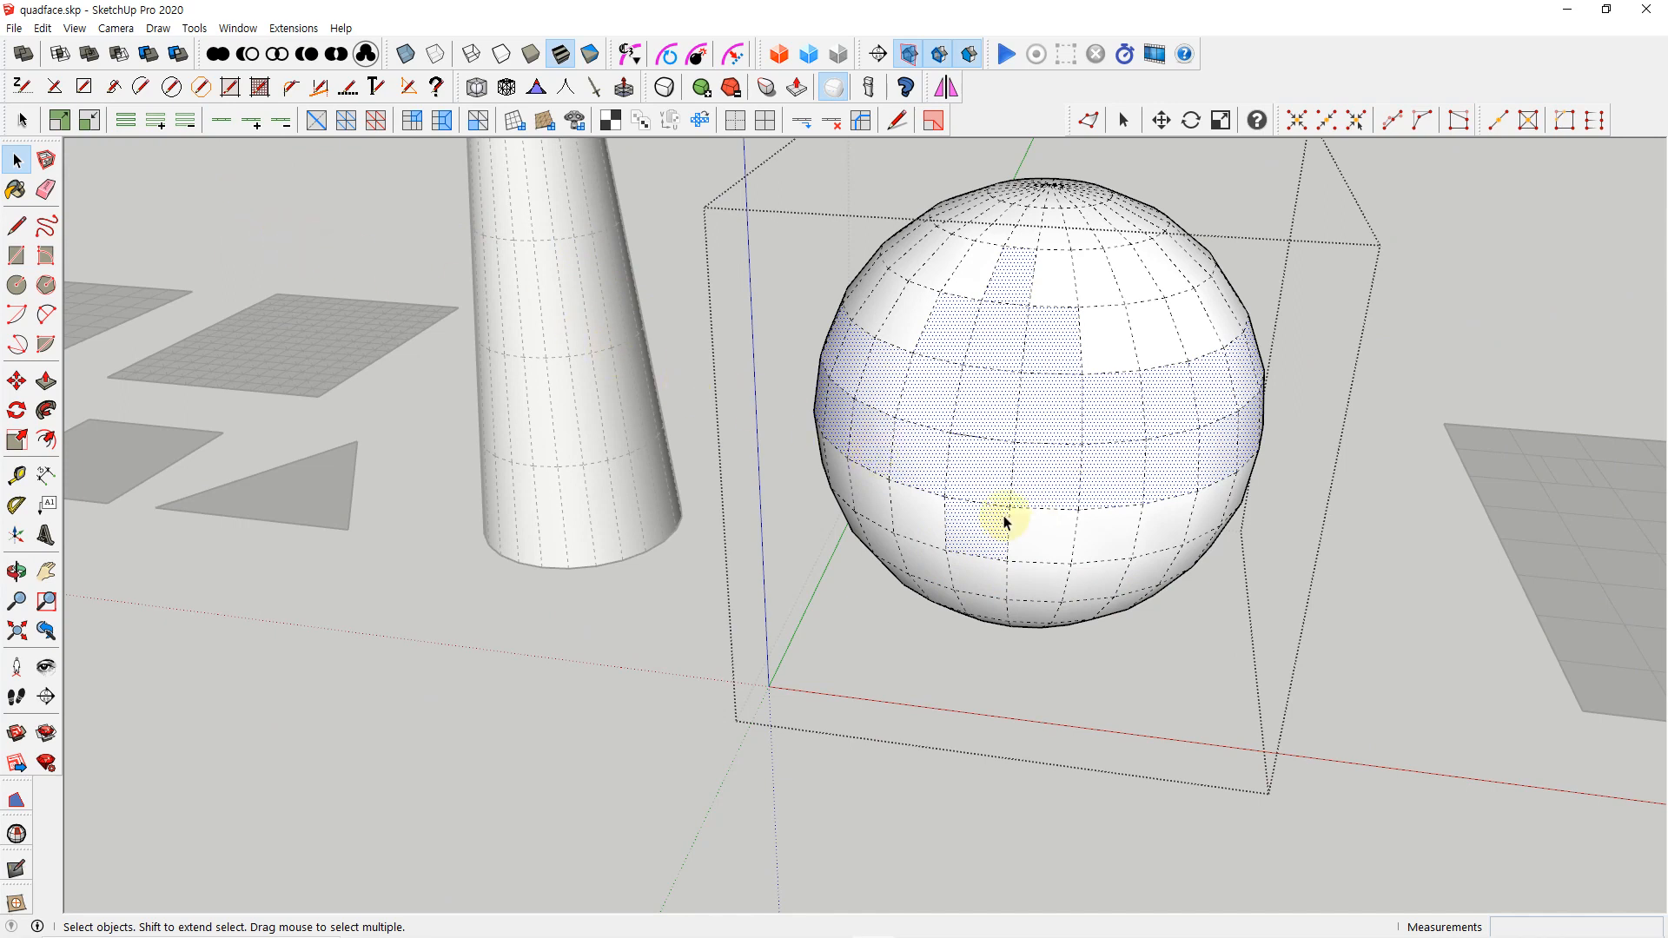
pyautogui.click(88, 122)
pyautogui.click(88, 122)
pyautogui.scroll(1, 956, 486)
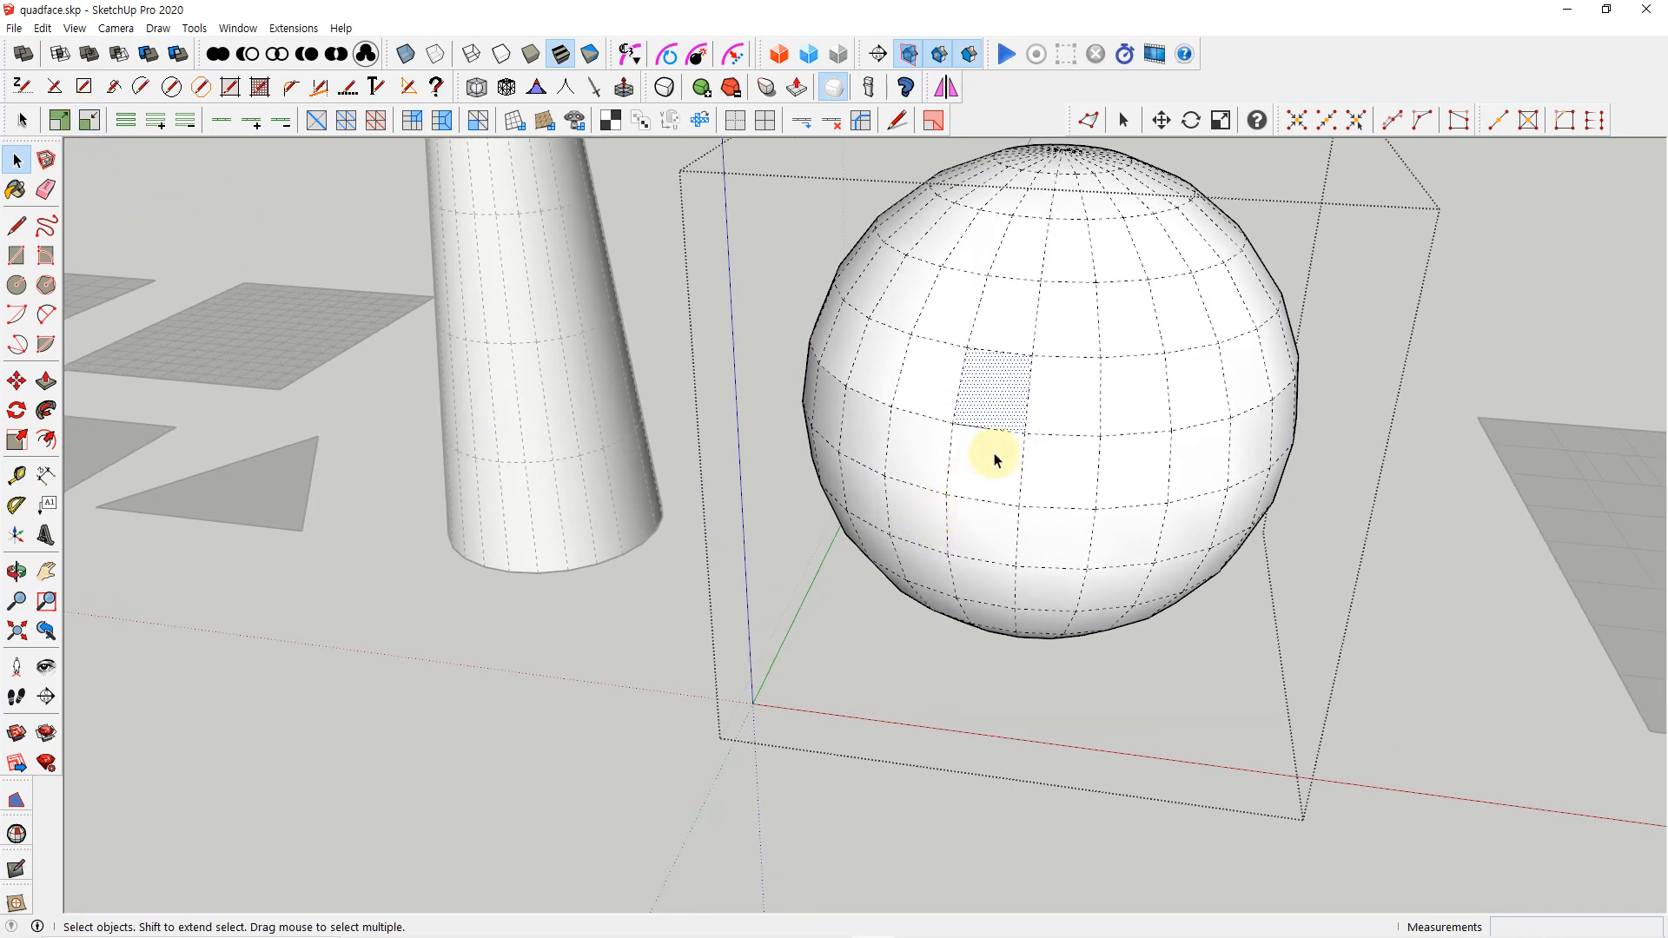
pyautogui.scroll(1, 977, 495)
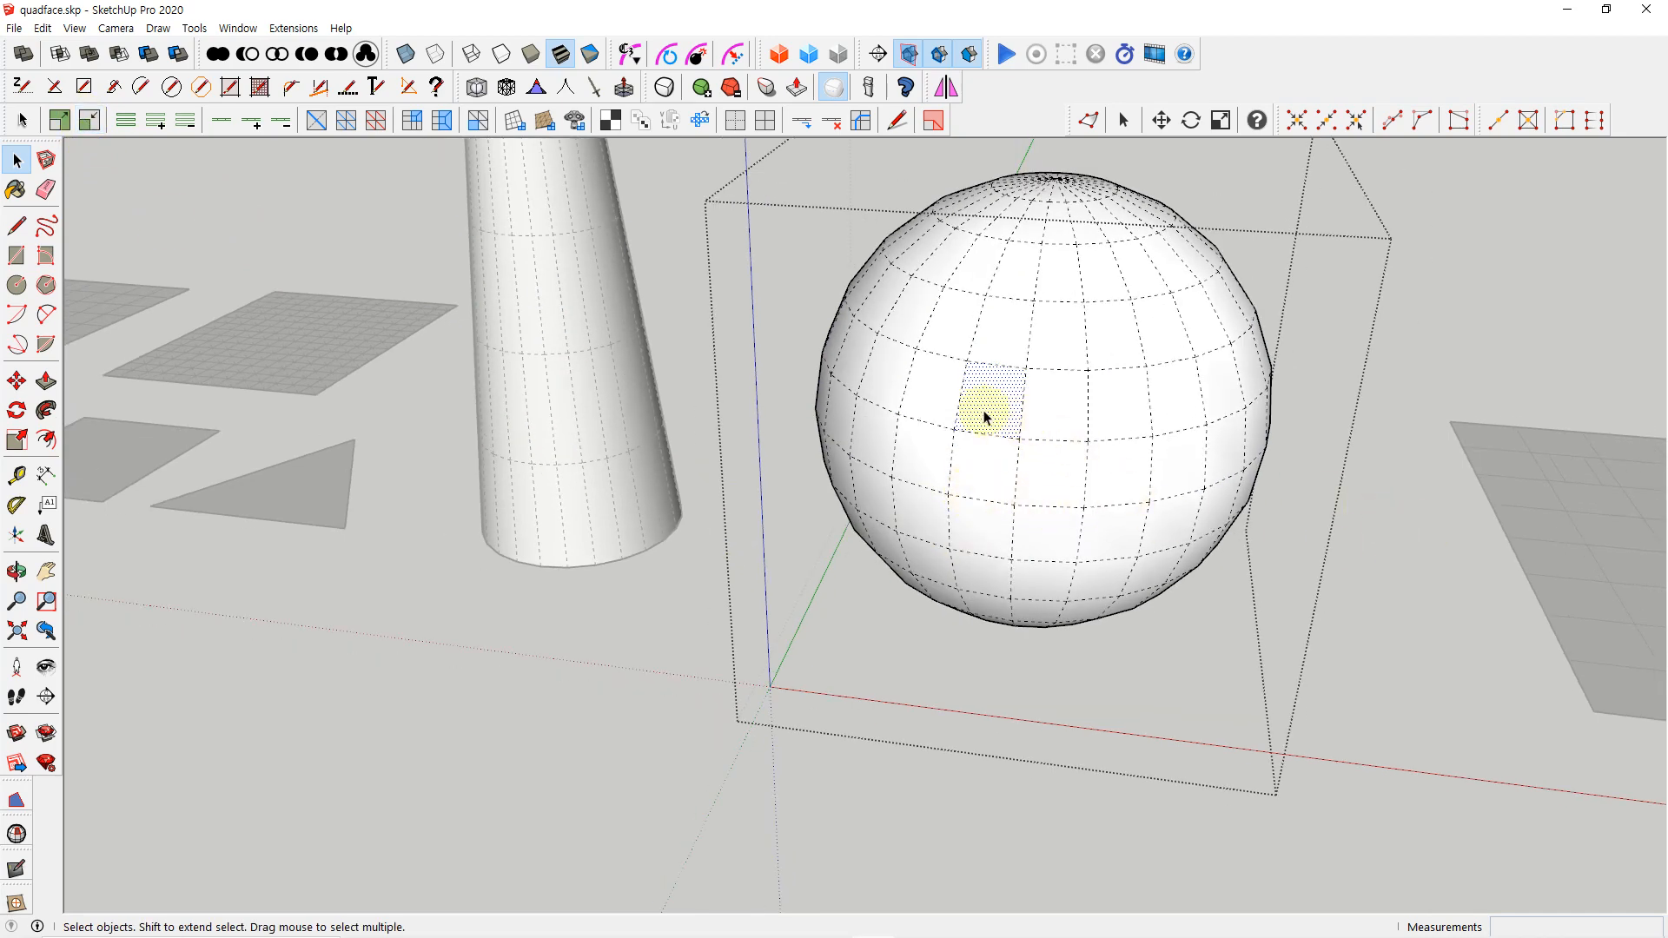
# Grow the selection from the single quad to its neighbouring quads several times, and shrink it back to that quad
pyautogui.click(69, 125)
pyautogui.click(69, 125)
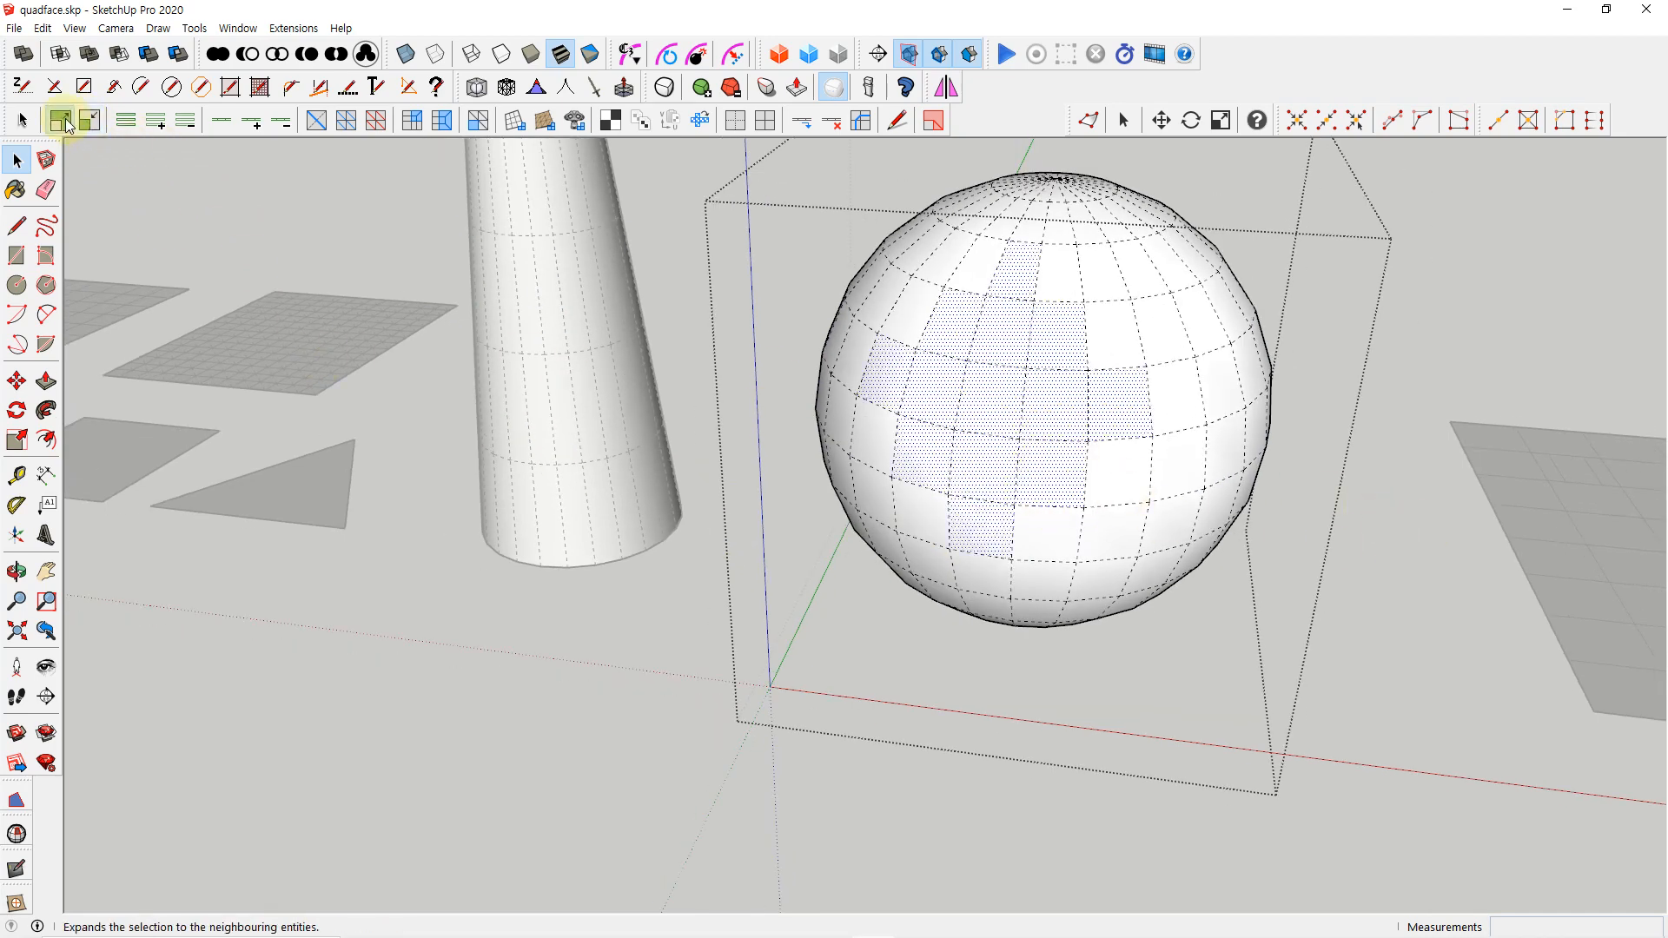
pyautogui.click(69, 125)
pyautogui.click(86, 127)
pyautogui.click(86, 127)
pyautogui.click(86, 126)
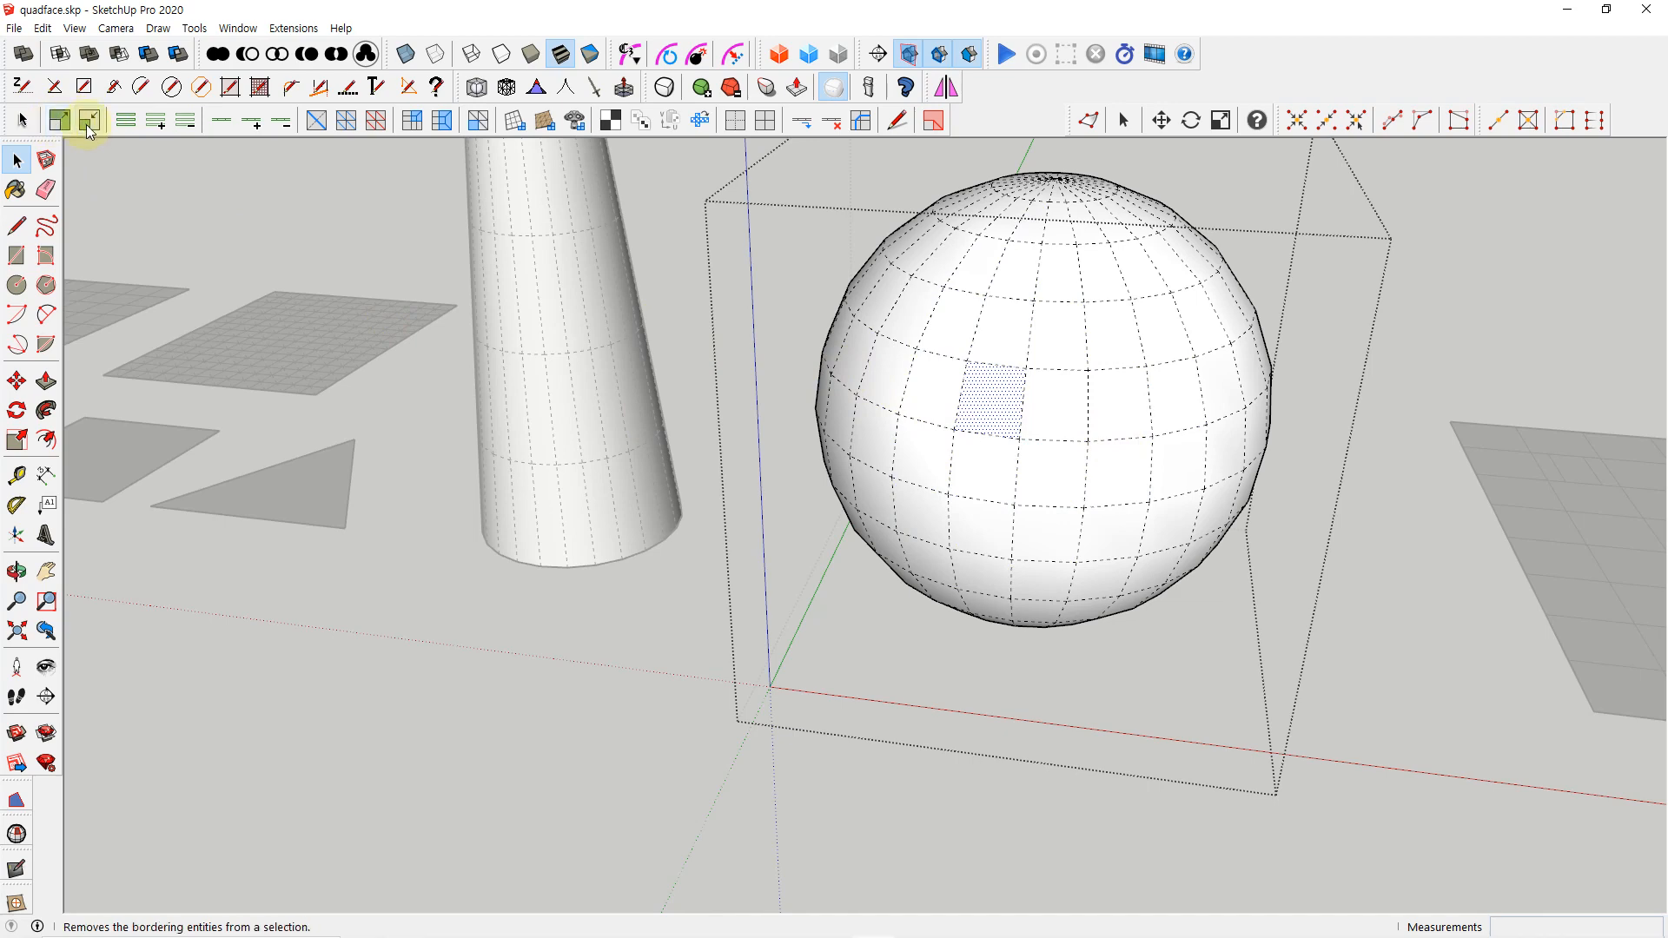
# Reopen the sphere's group, select one horizontal edge on its front, and grow and shrink the edge selection before closing the group
pyautogui.click(1396, 303)
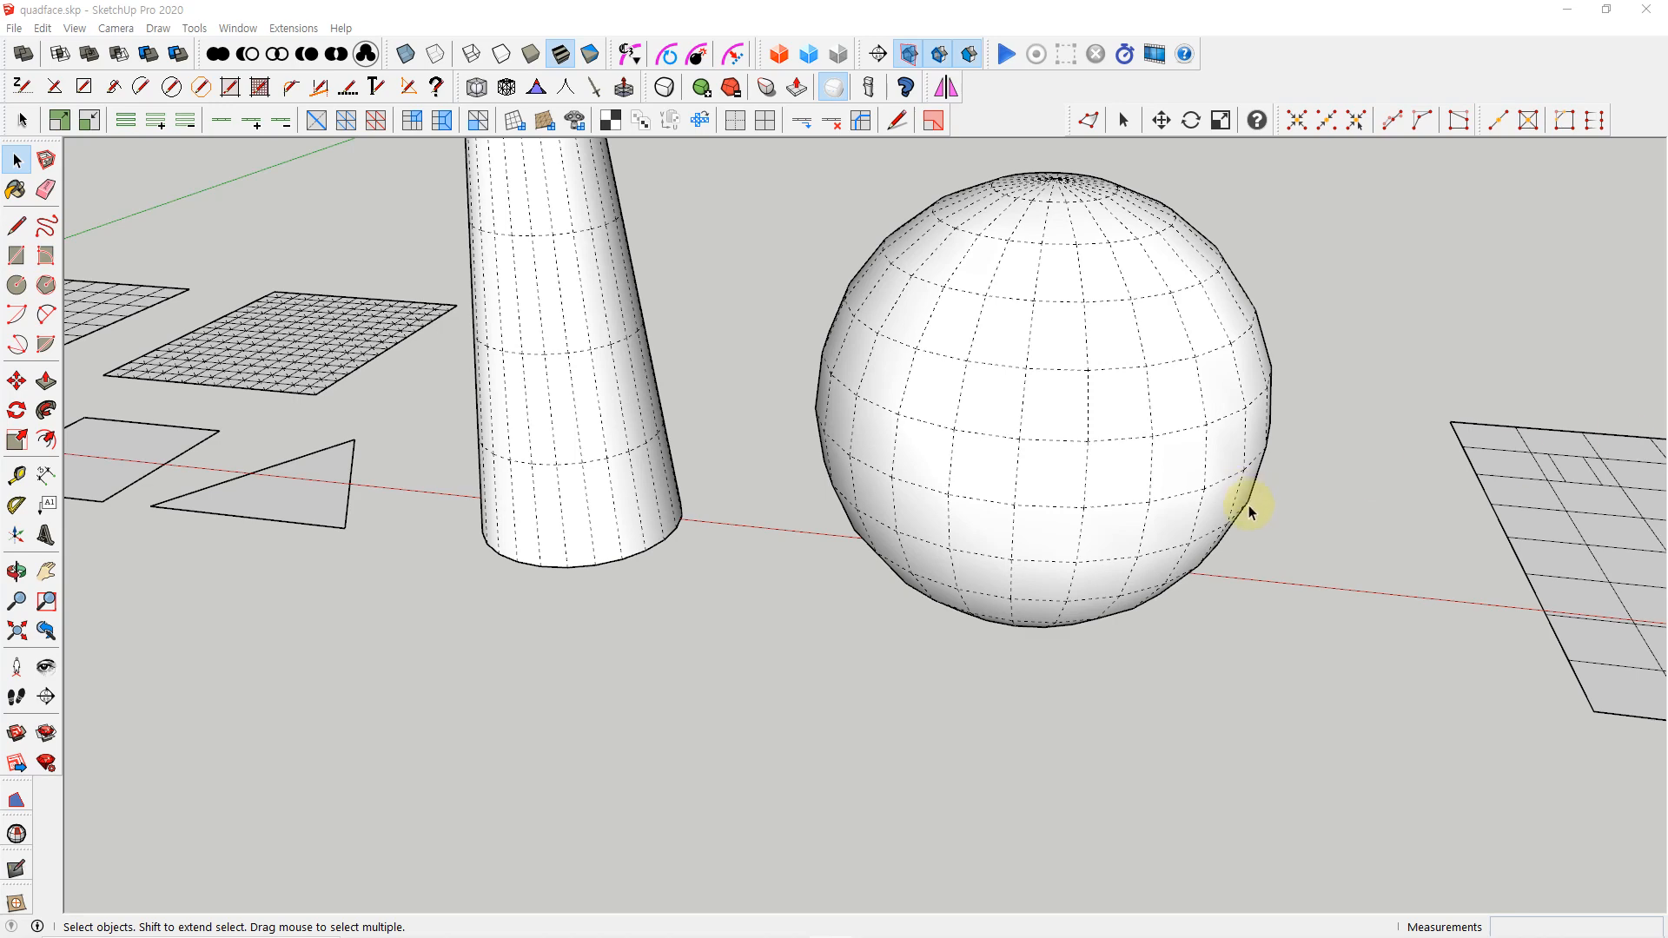
pyautogui.doubleClick(1060, 420)
pyautogui.scroll(1, 1075, 501)
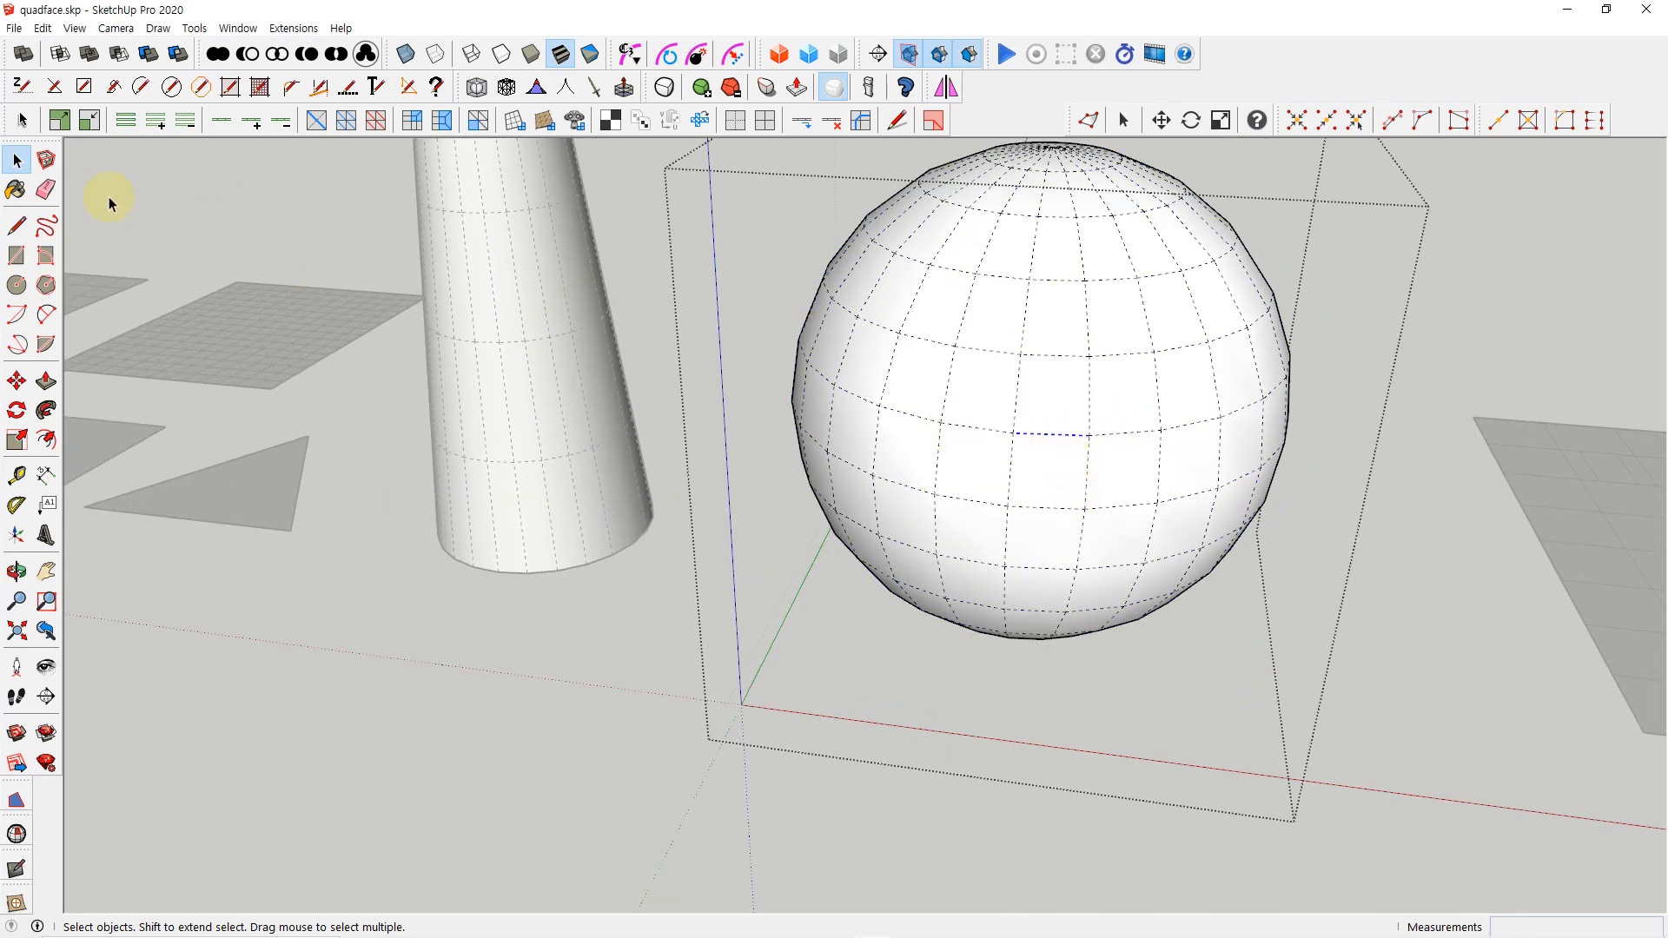
pyautogui.click(58, 122)
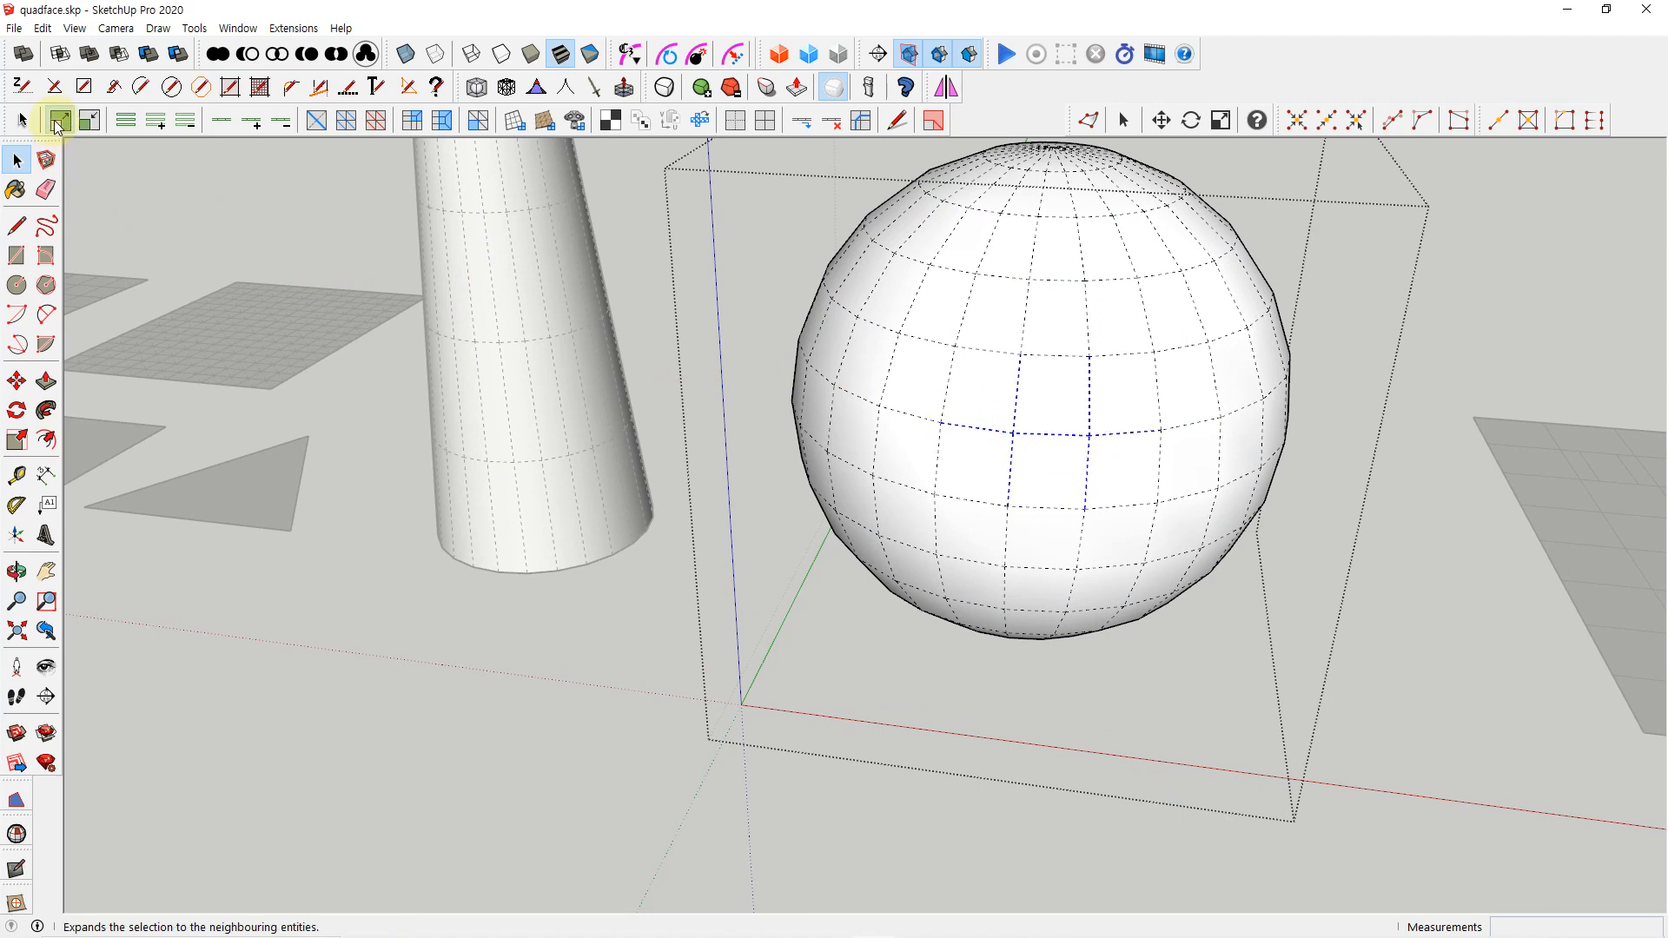
pyautogui.click(58, 122)
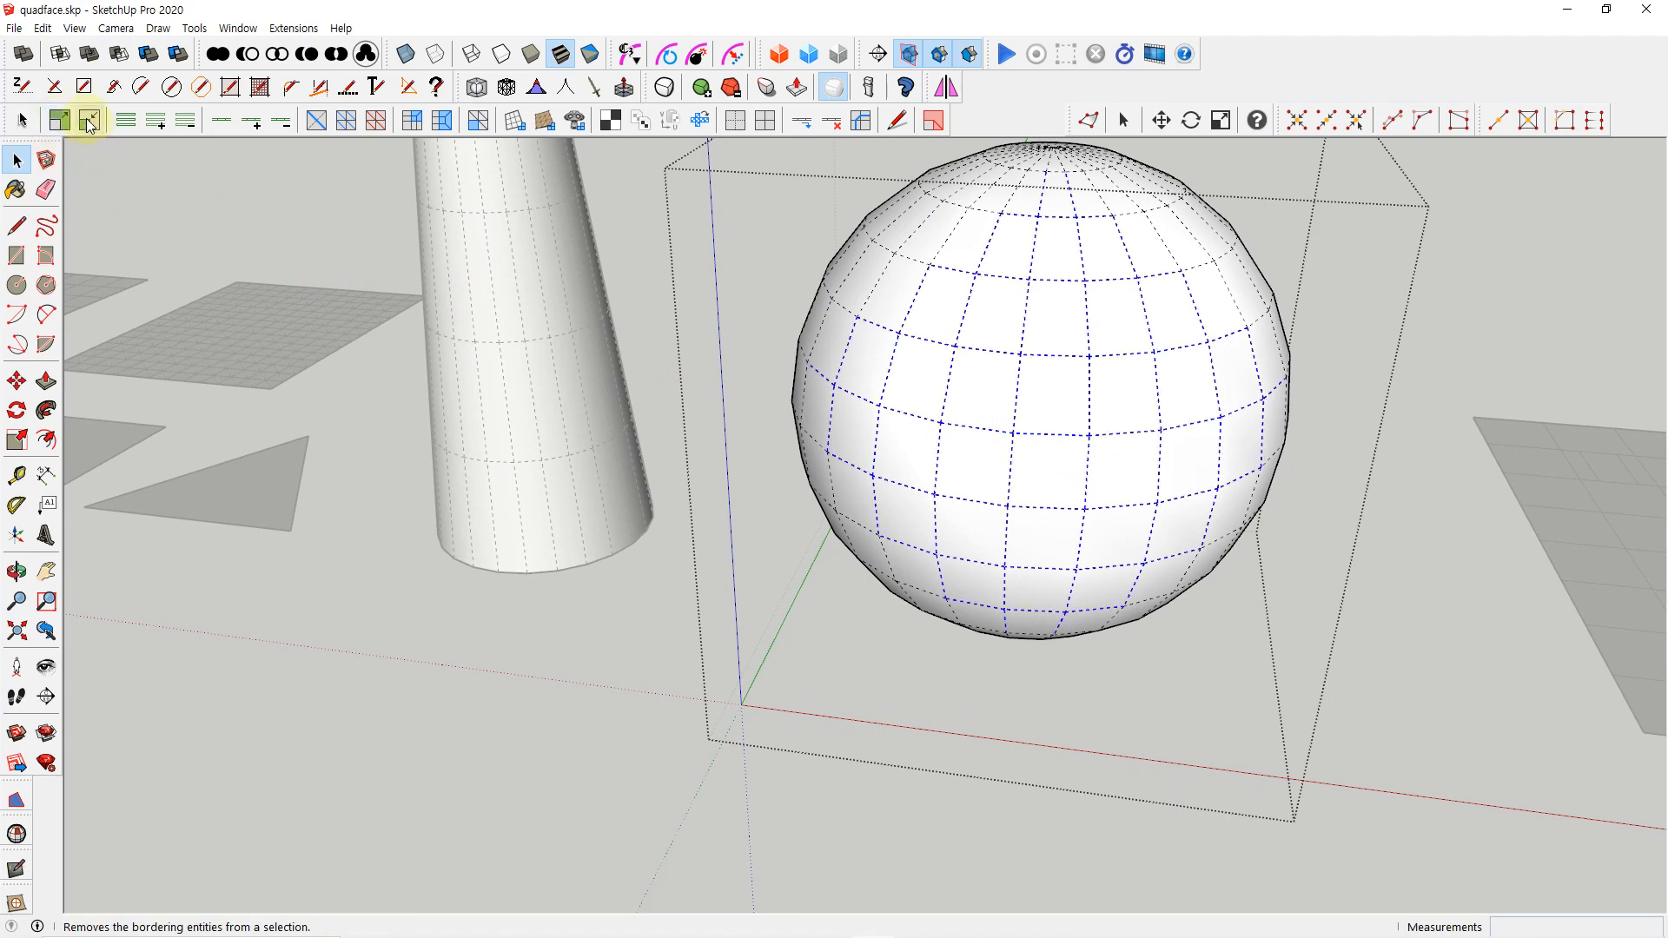
pyautogui.click(88, 122)
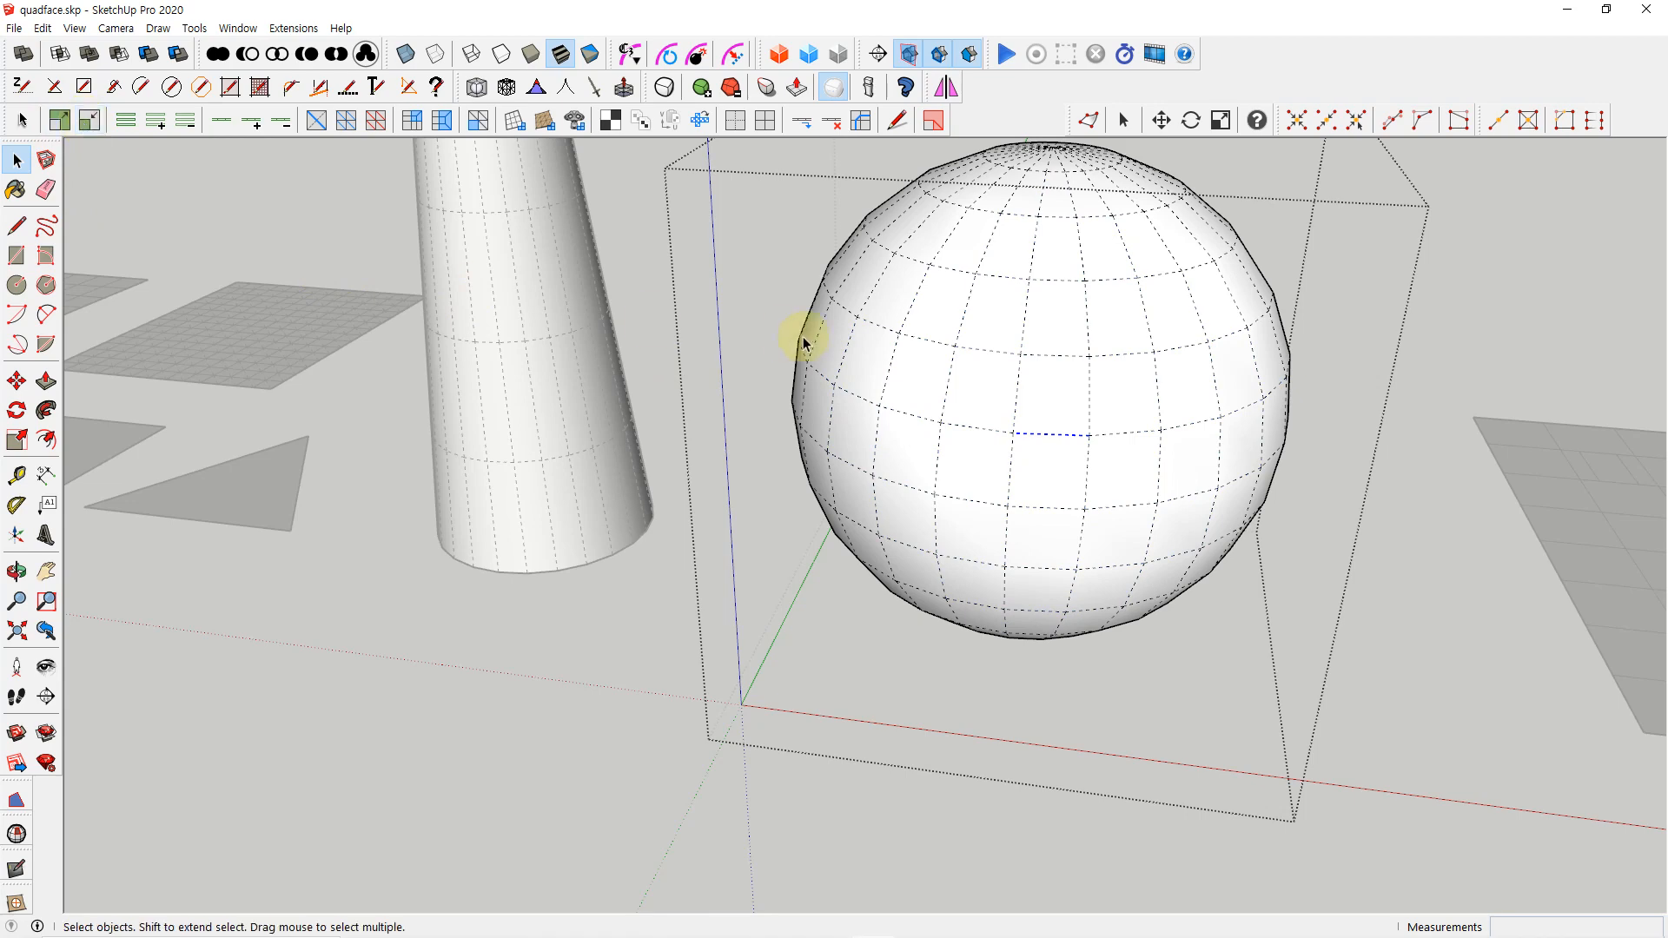
pyautogui.click(415, 578)
# Select a horizontal edge on the sphere's front inside its group, extend it with Grow Ring, and apply Select Ring
pyautogui.scroll(-3, 415, 578)
pyautogui.moveTo(417, 578); pyautogui.dragTo(565, 610, button='middle')
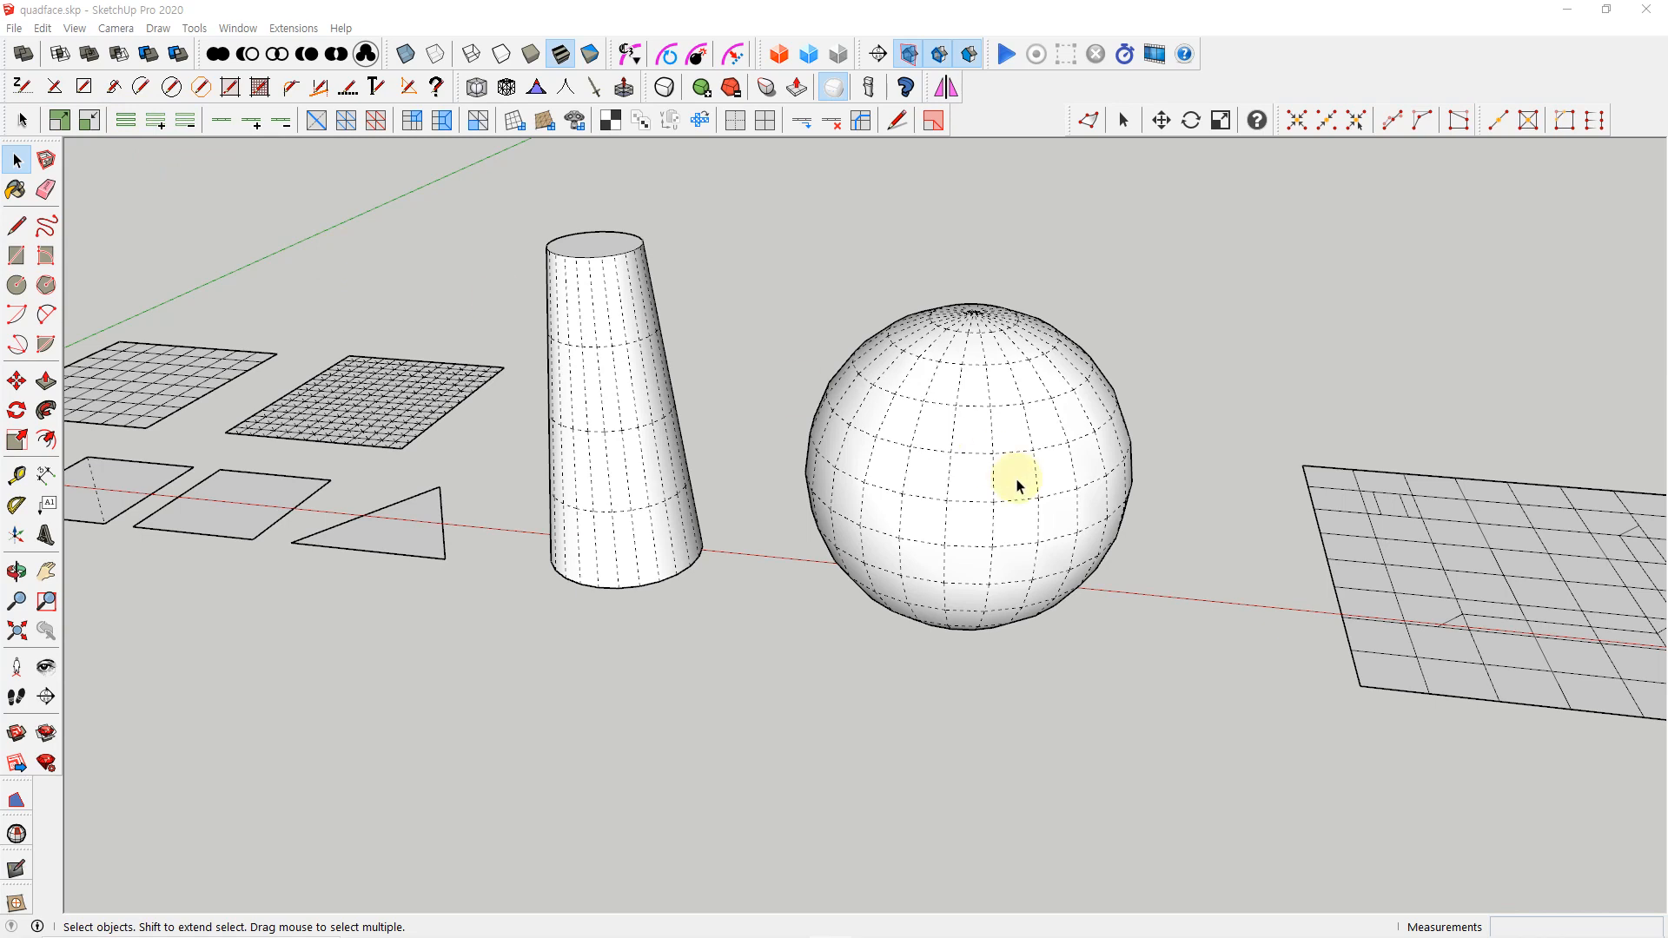
pyautogui.doubleClick(978, 489)
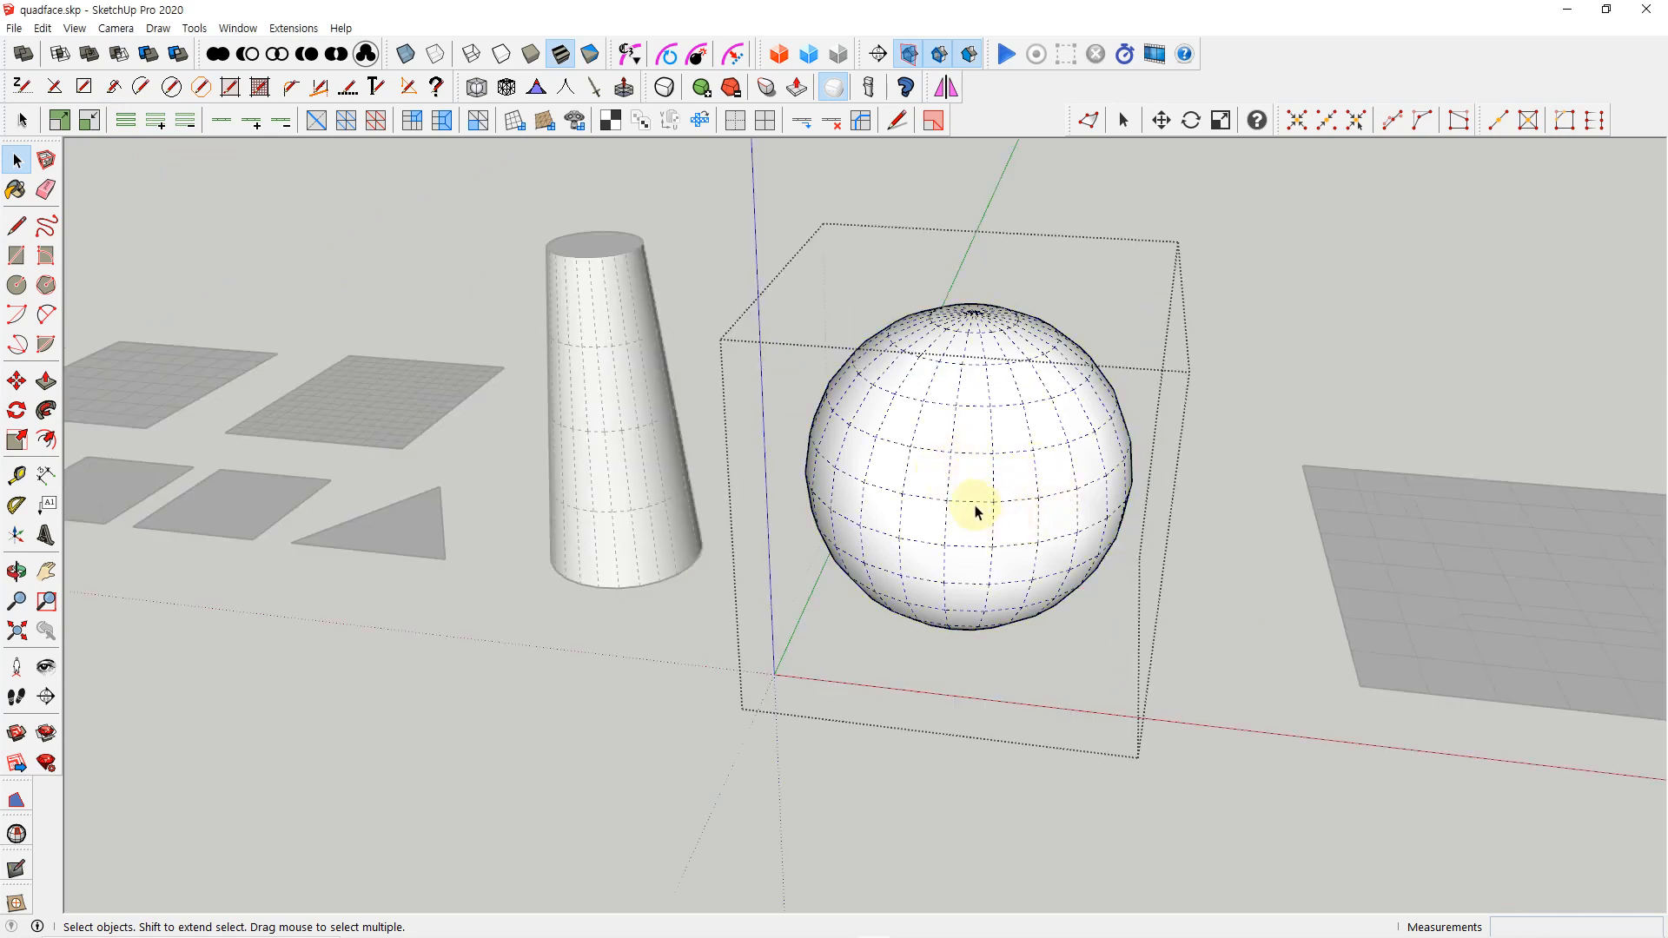
pyautogui.click(969, 502)
pyautogui.click(156, 128)
pyautogui.click(156, 122)
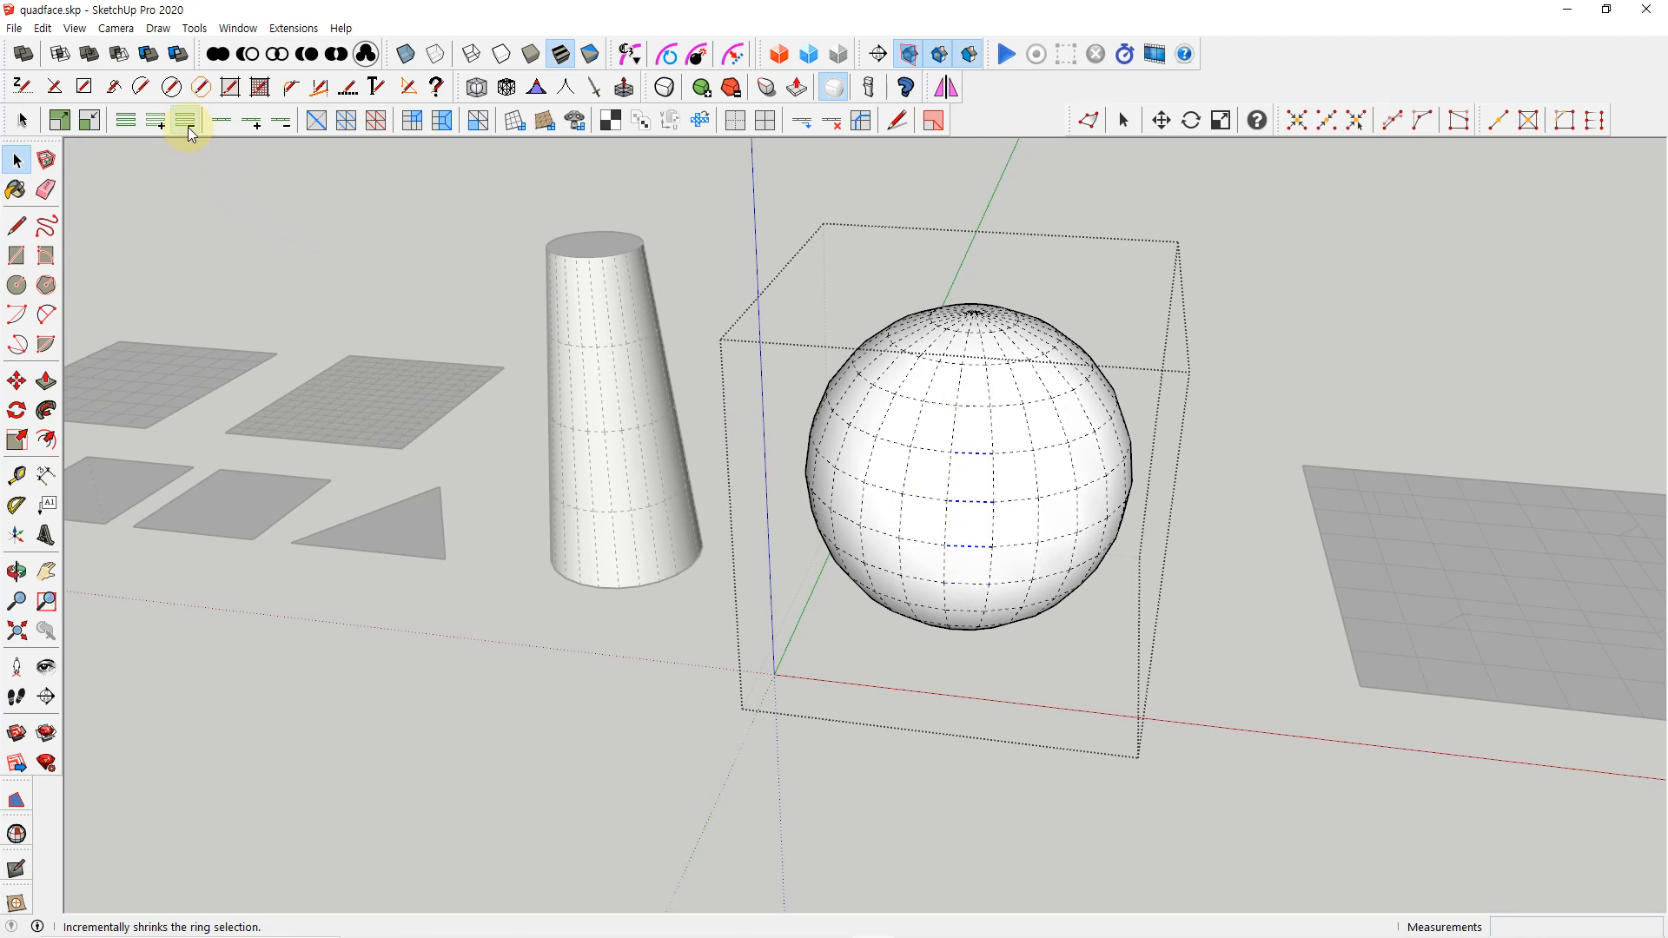
pyautogui.click(127, 122)
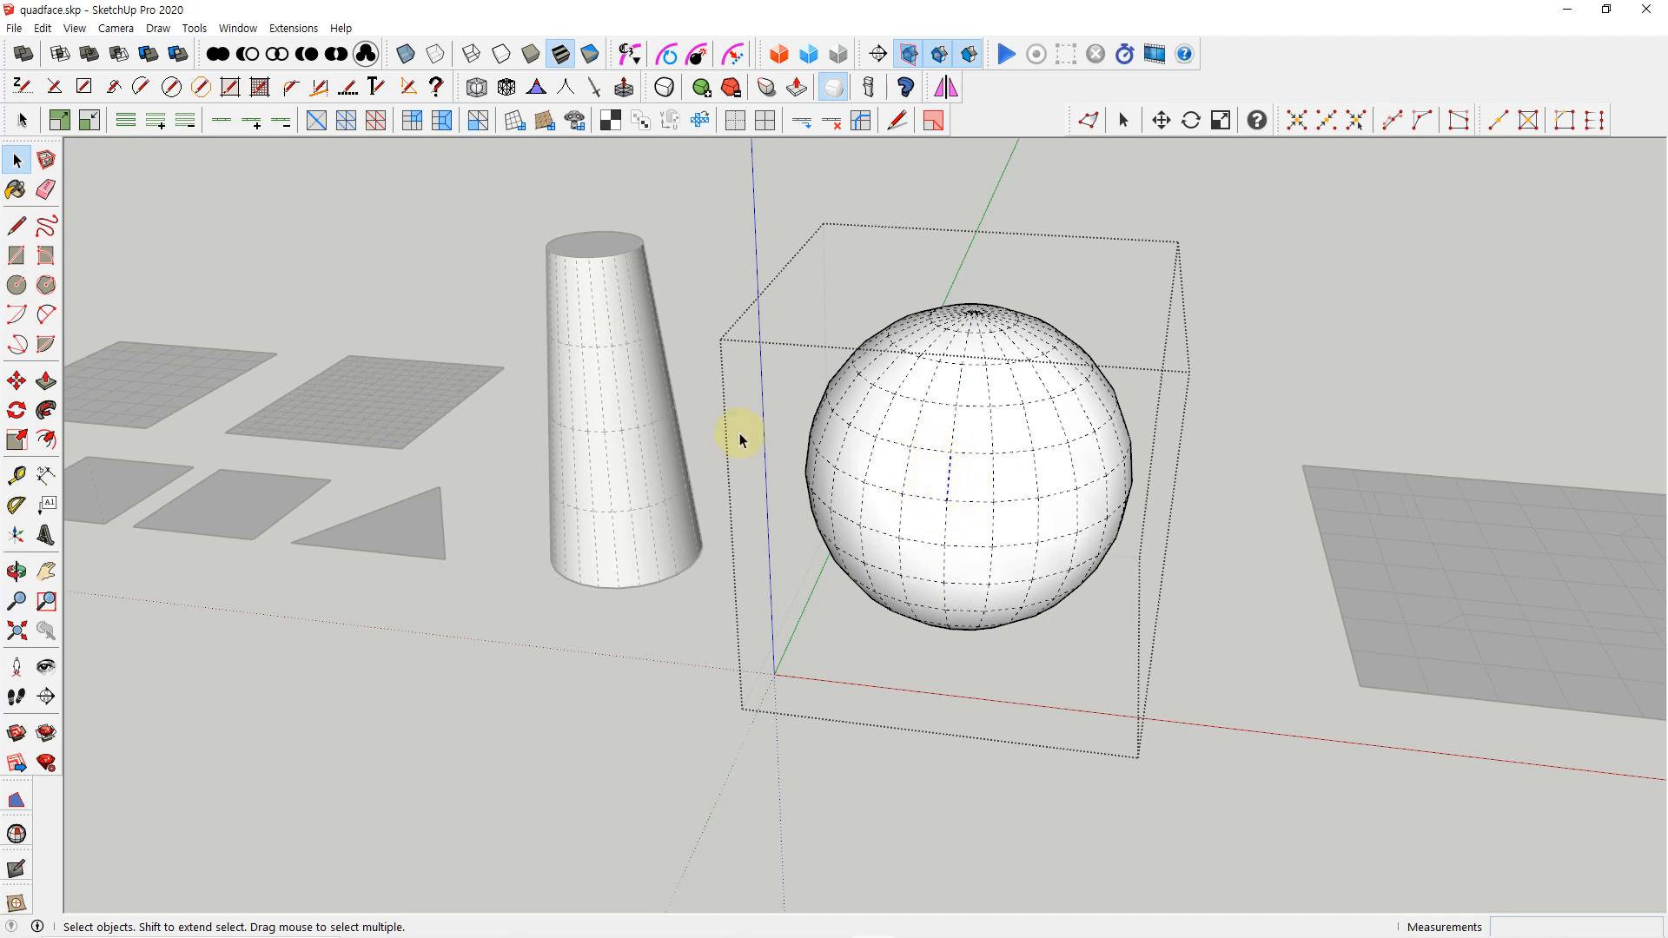
# Grow the ring from a vertical edge on the sphere's front, select its complete edge ring, and close the group
pyautogui.click(156, 119)
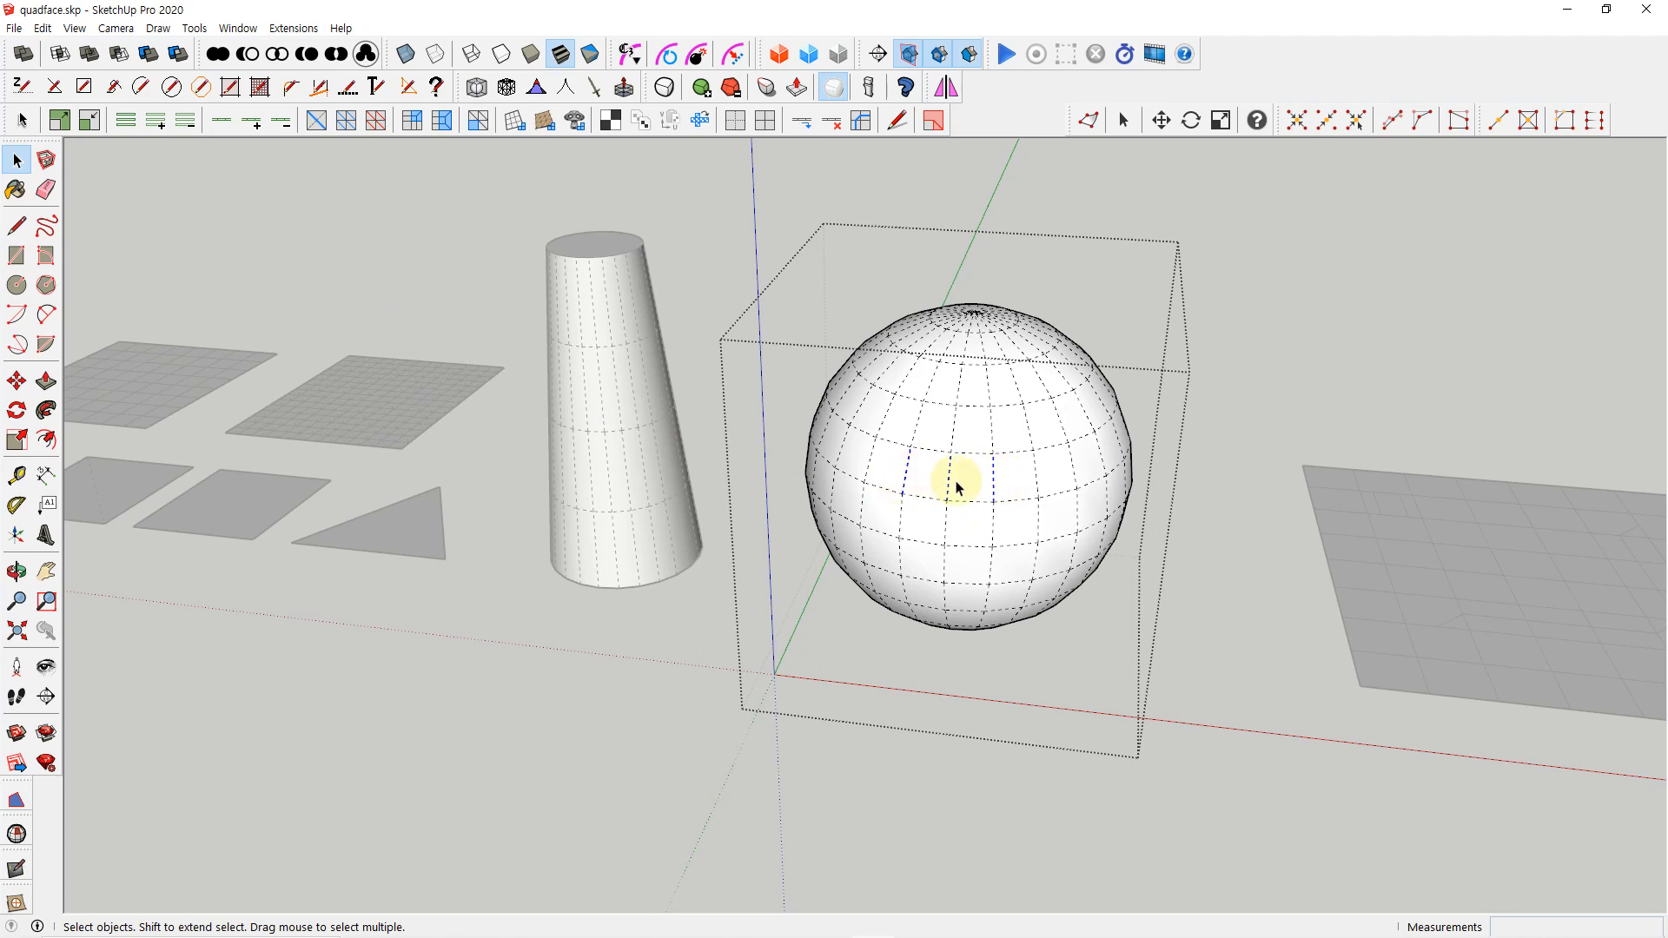
pyautogui.click(126, 124)
pyautogui.click(1216, 507)
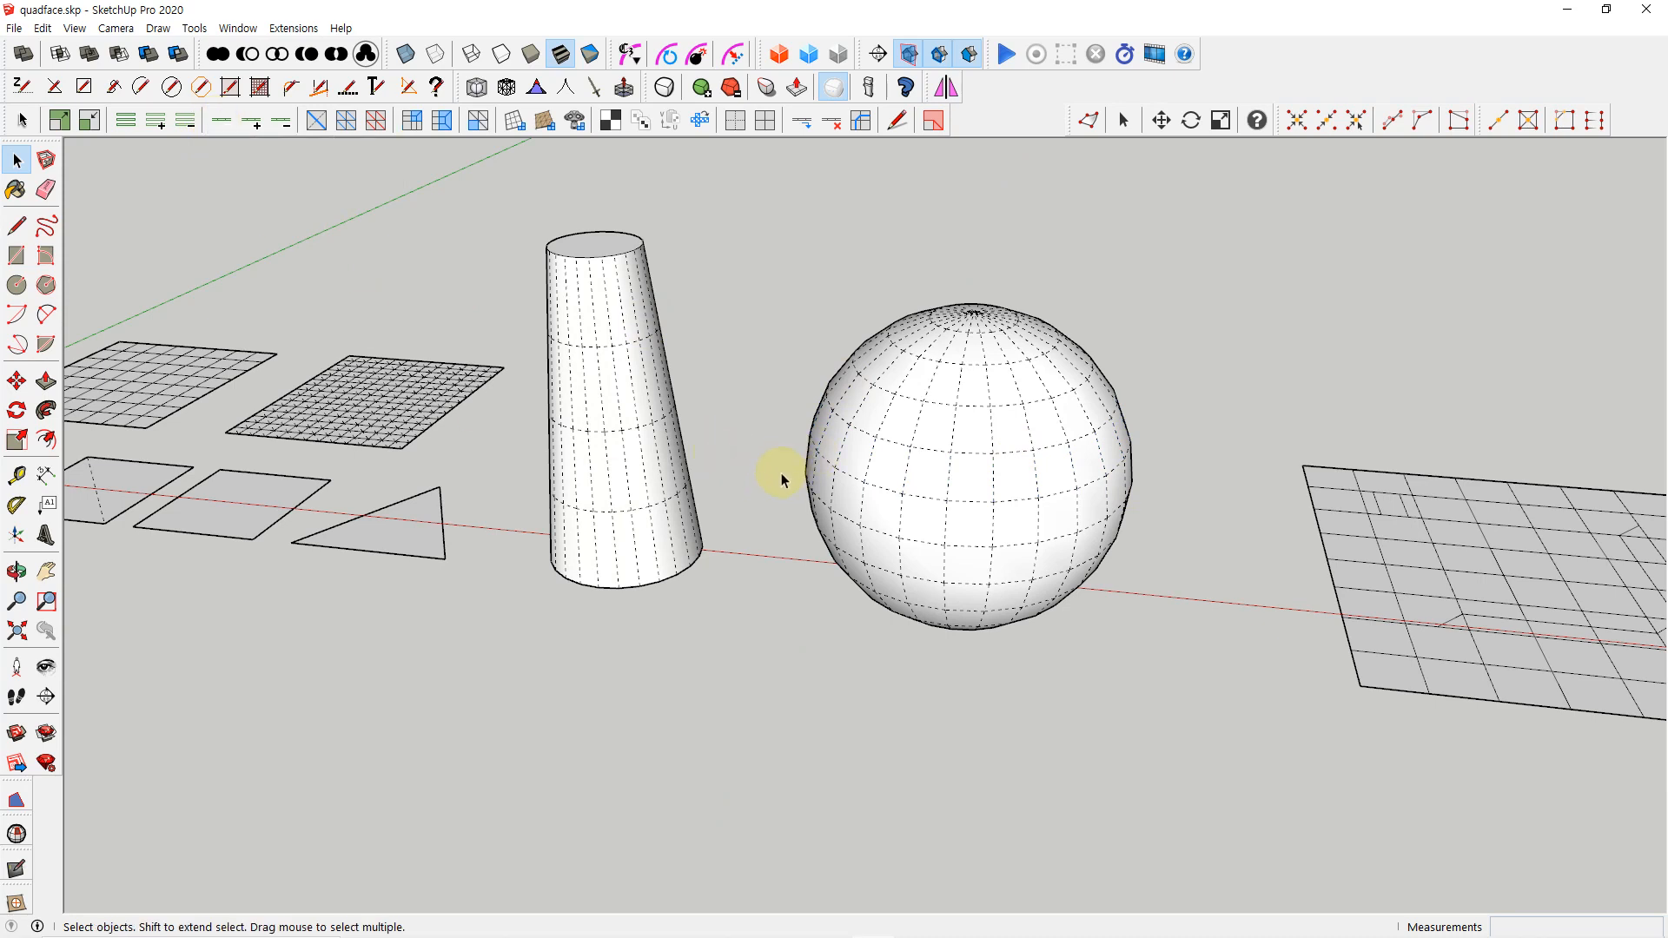
# Reopen the sphere's group, select a horizontal edge, and extend its loop incrementally before selecting the entire loop around the sphere
pyautogui.doubleClick(975, 509)
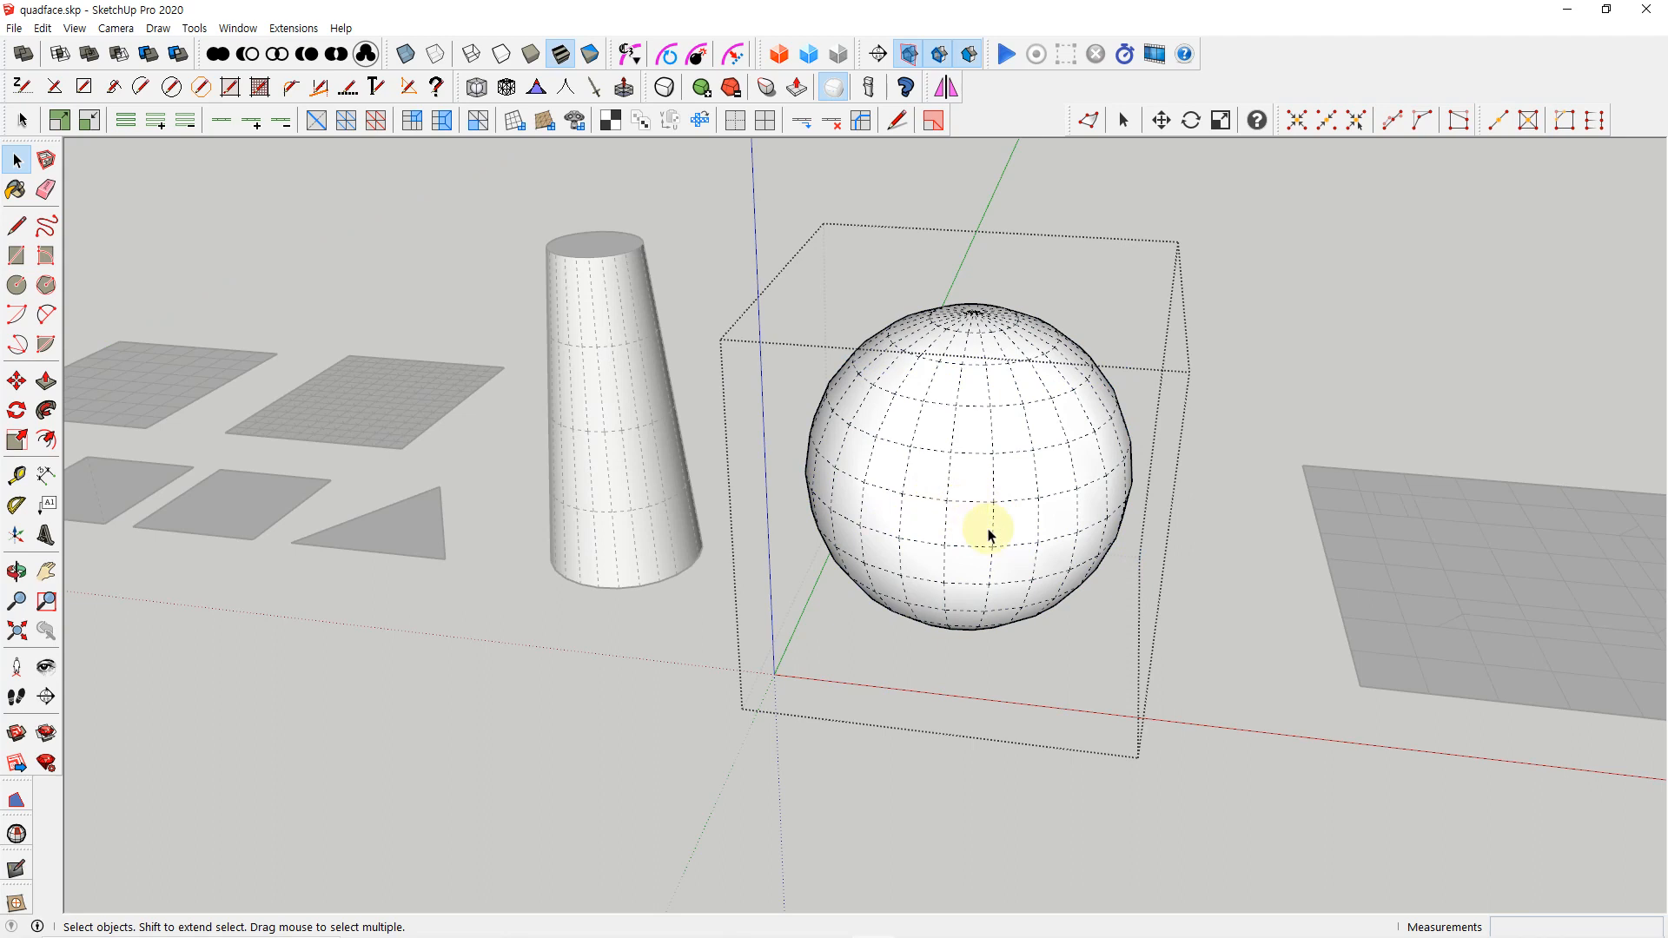
pyautogui.click(973, 503)
pyautogui.click(255, 126)
pyautogui.click(257, 130)
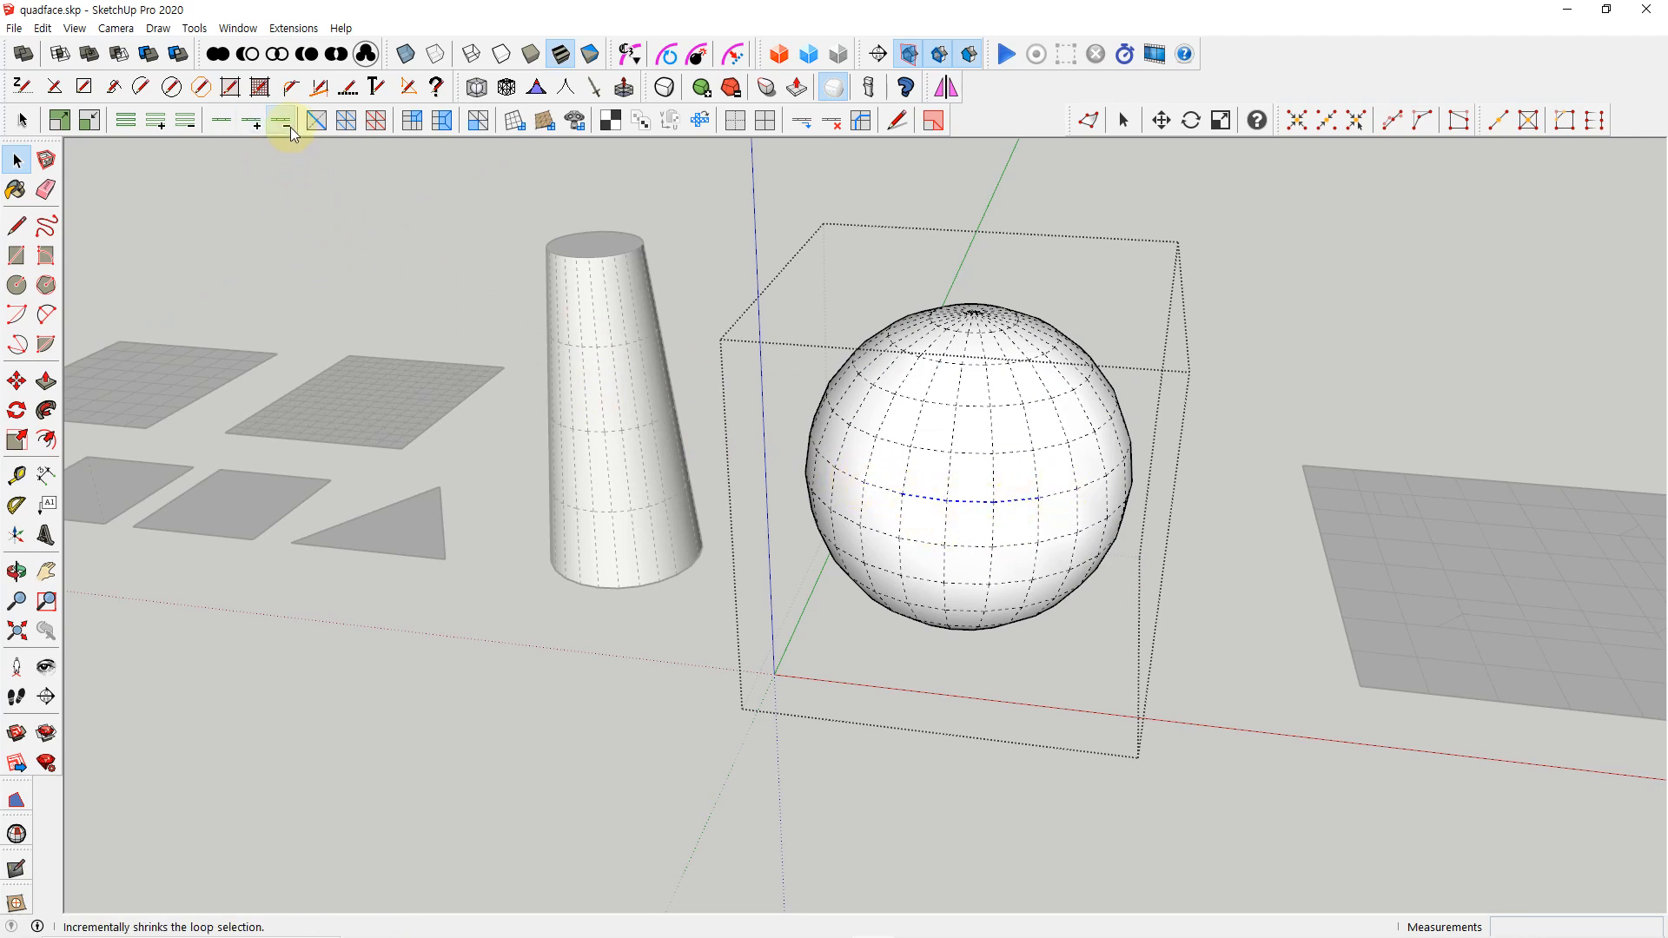
pyautogui.click(218, 126)
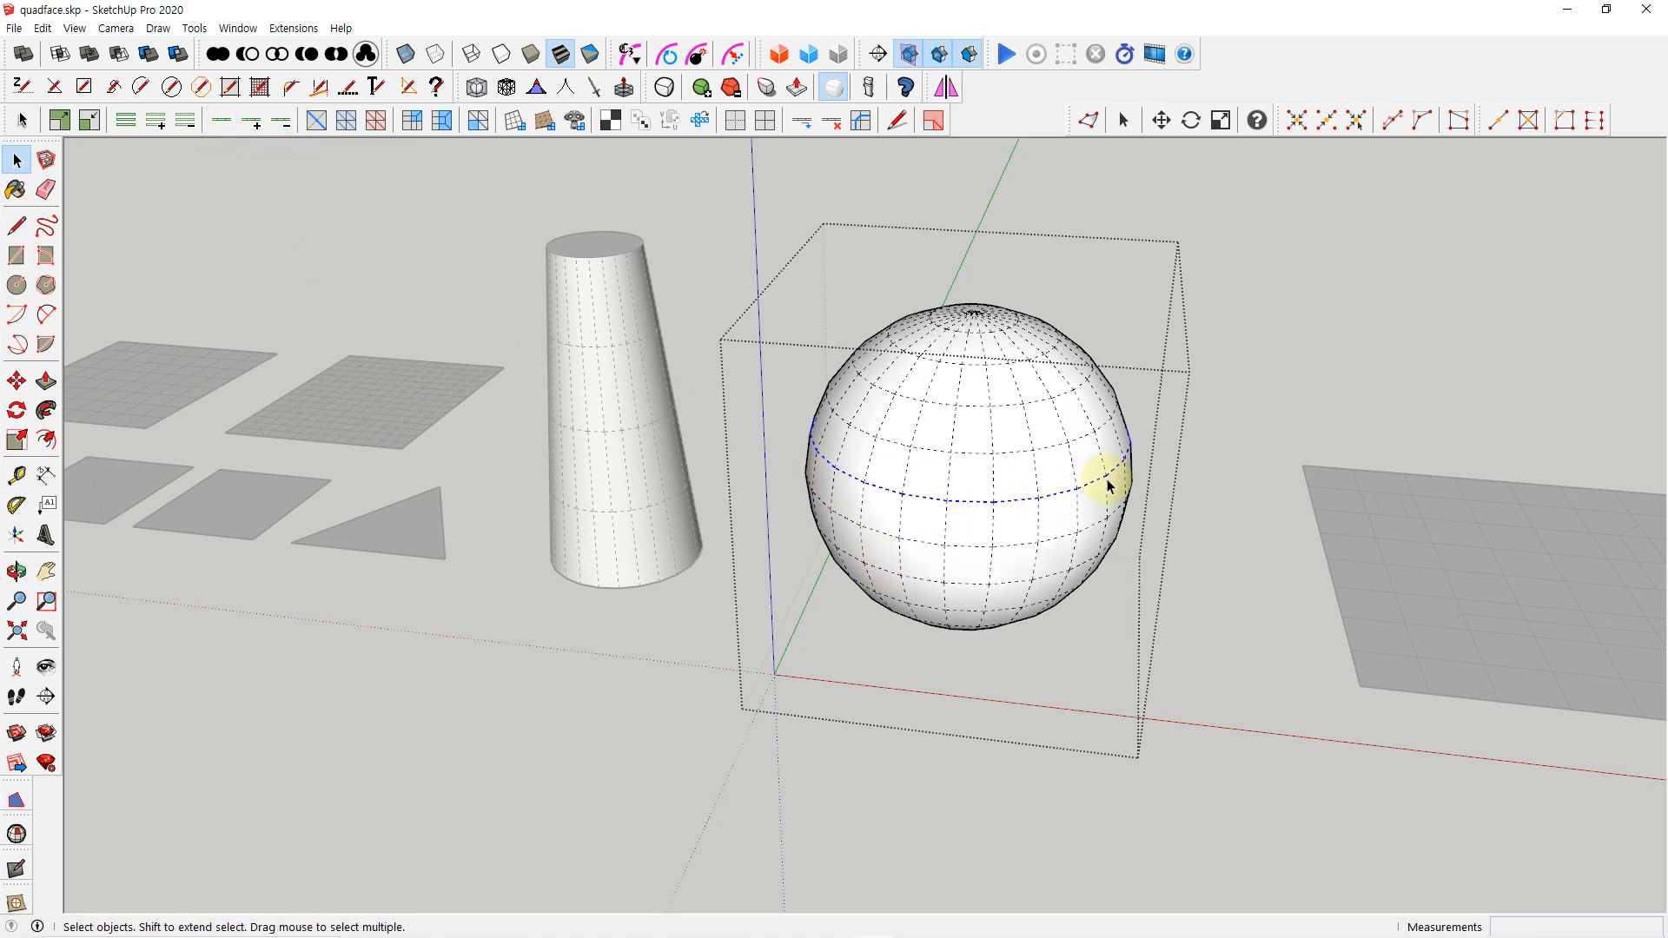
# Select the loop running through a vertical edge on the sphere's front, and close the group
pyautogui.click(993, 529)
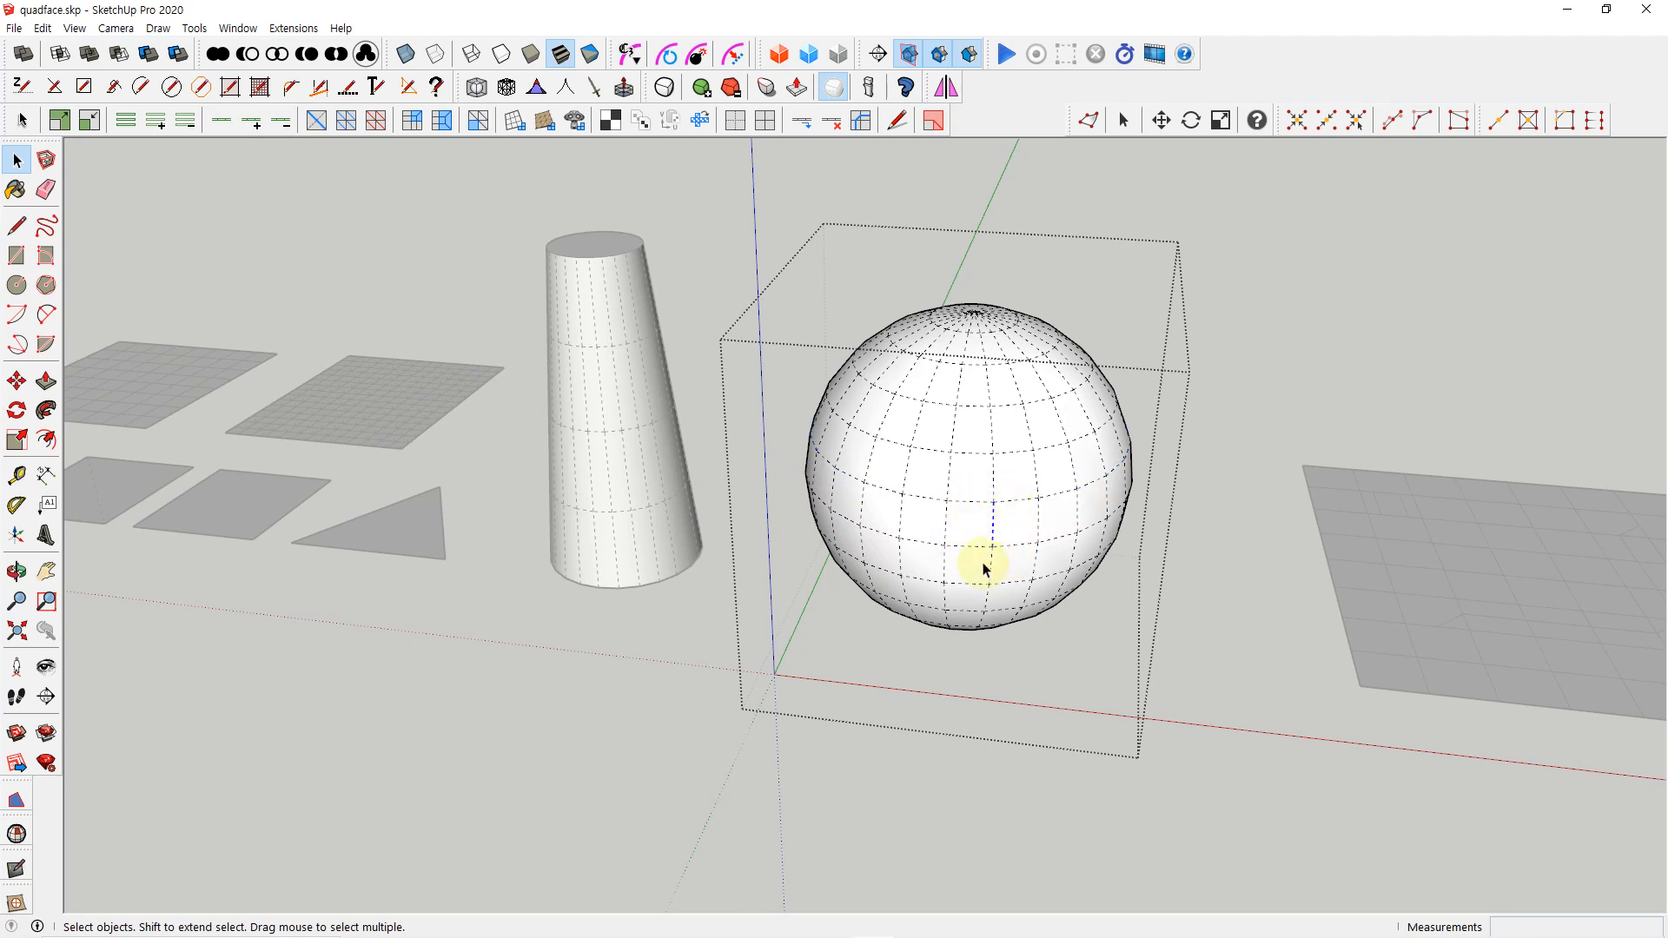
pyautogui.click(222, 122)
pyautogui.click(1168, 637)
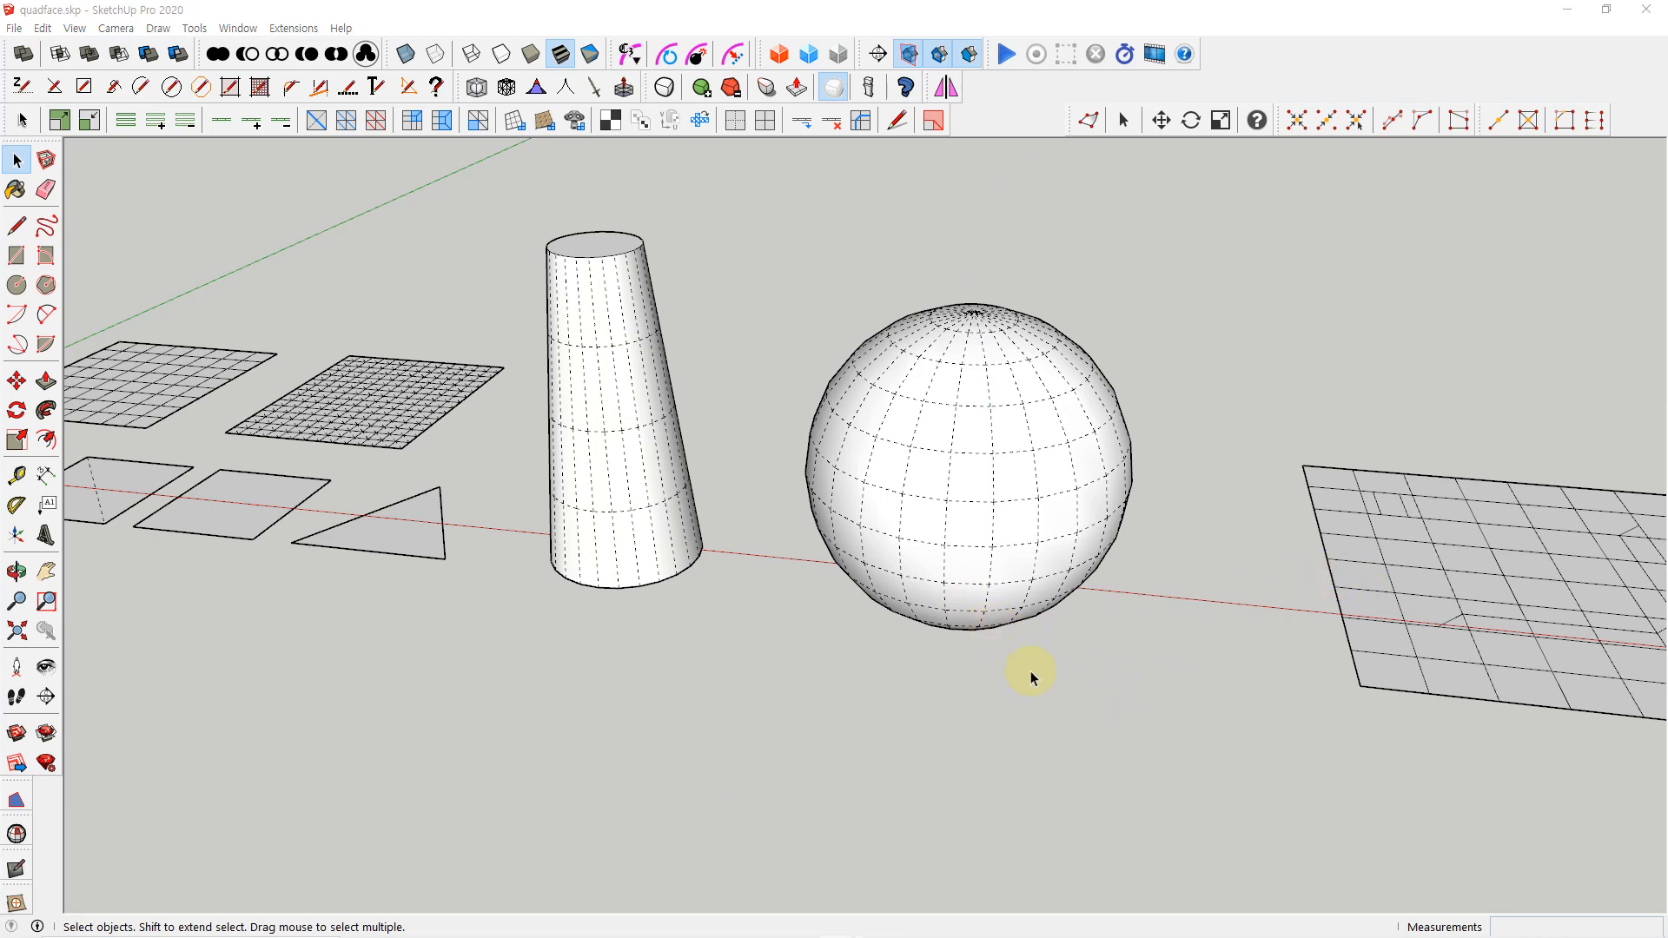
# Reopen the sphere's group, select a horizontal edge just above its middle with its full loop, and close the group
pyautogui.moveTo(1031, 677); pyautogui.dragTo(875, 420, button='middle')
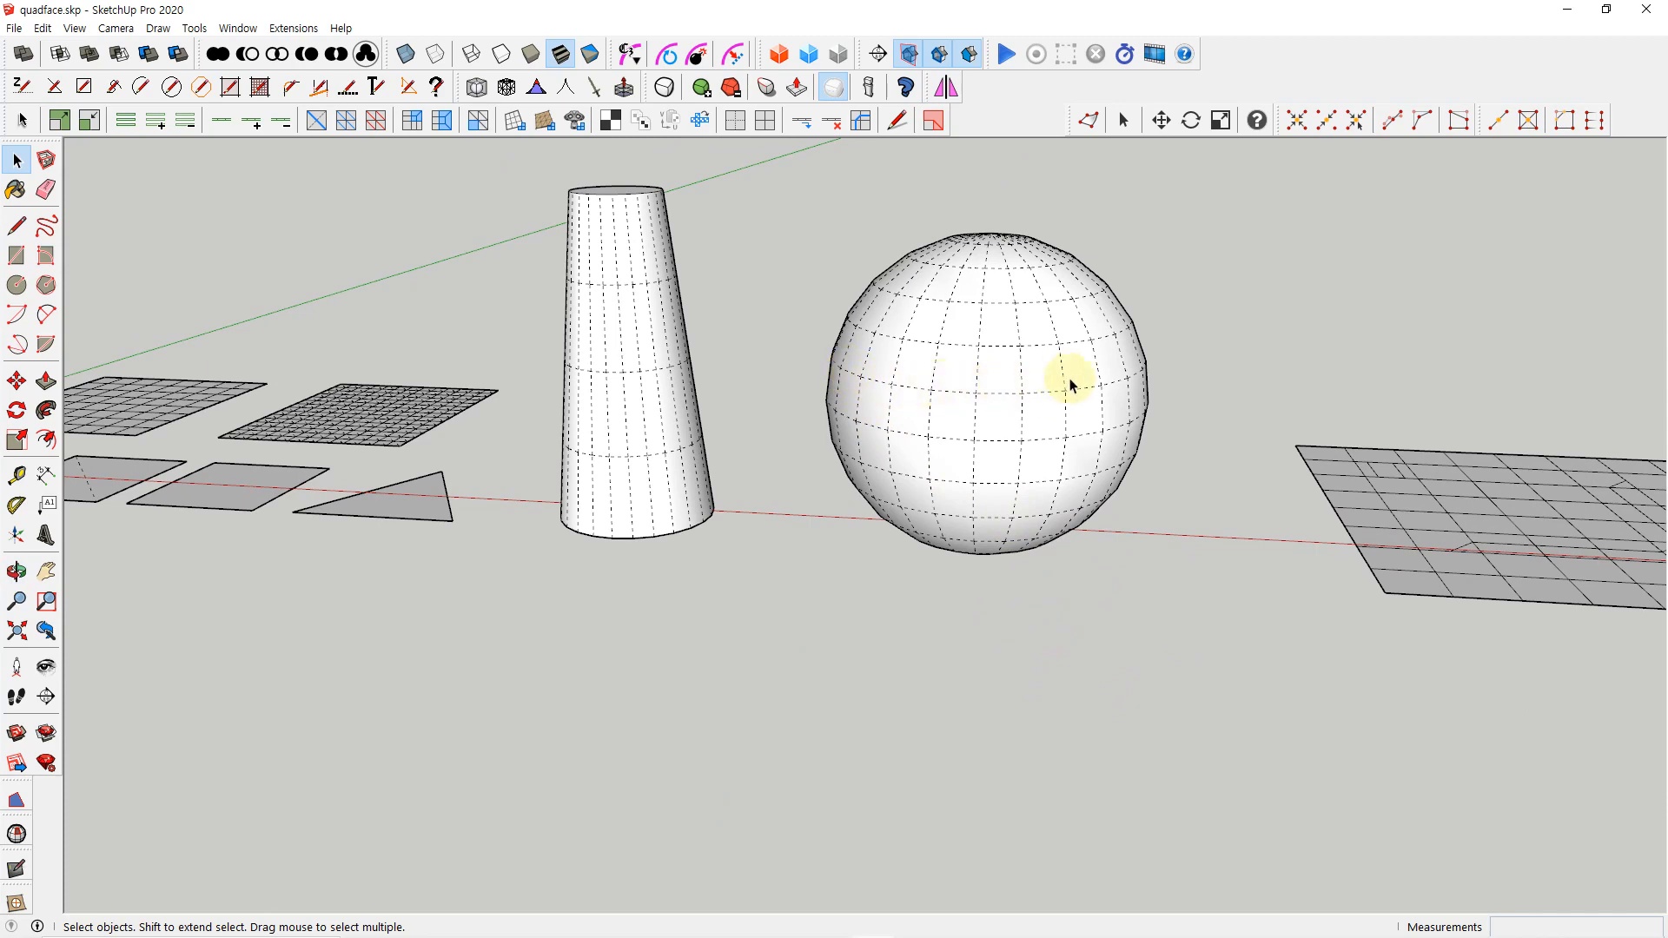
pyautogui.moveTo(1096, 599); pyautogui.dragTo(1005, 533, button='middle')
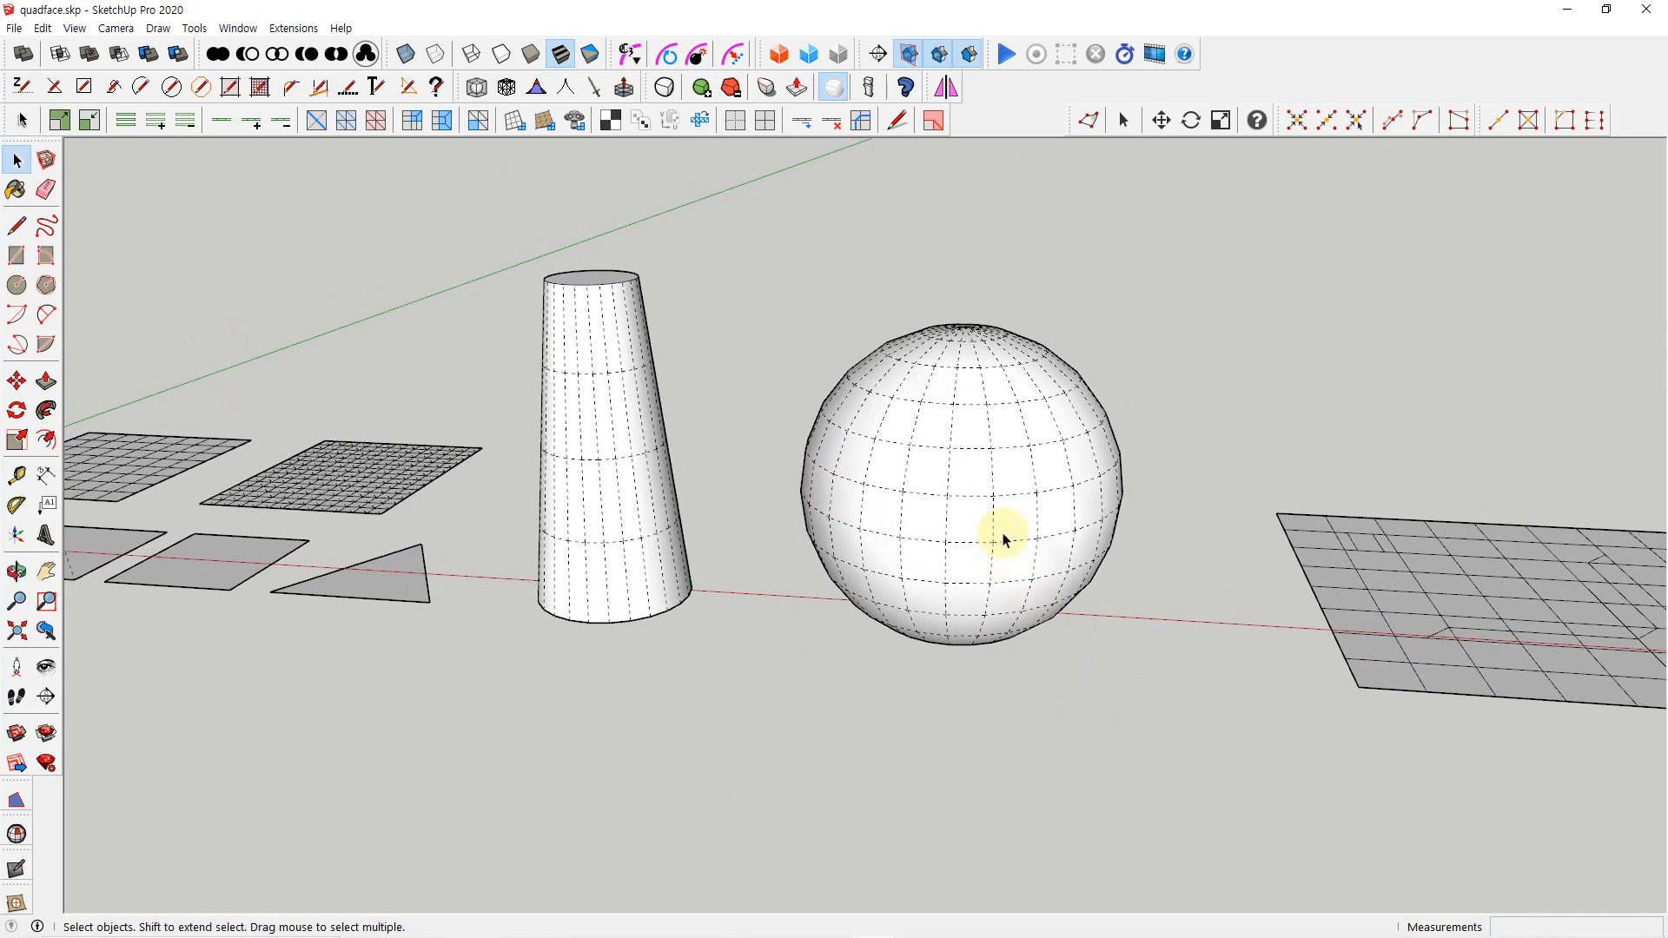
pyautogui.click(1005, 533)
pyautogui.moveTo(1031, 648); pyautogui.dragTo(1049, 565, button='middle')
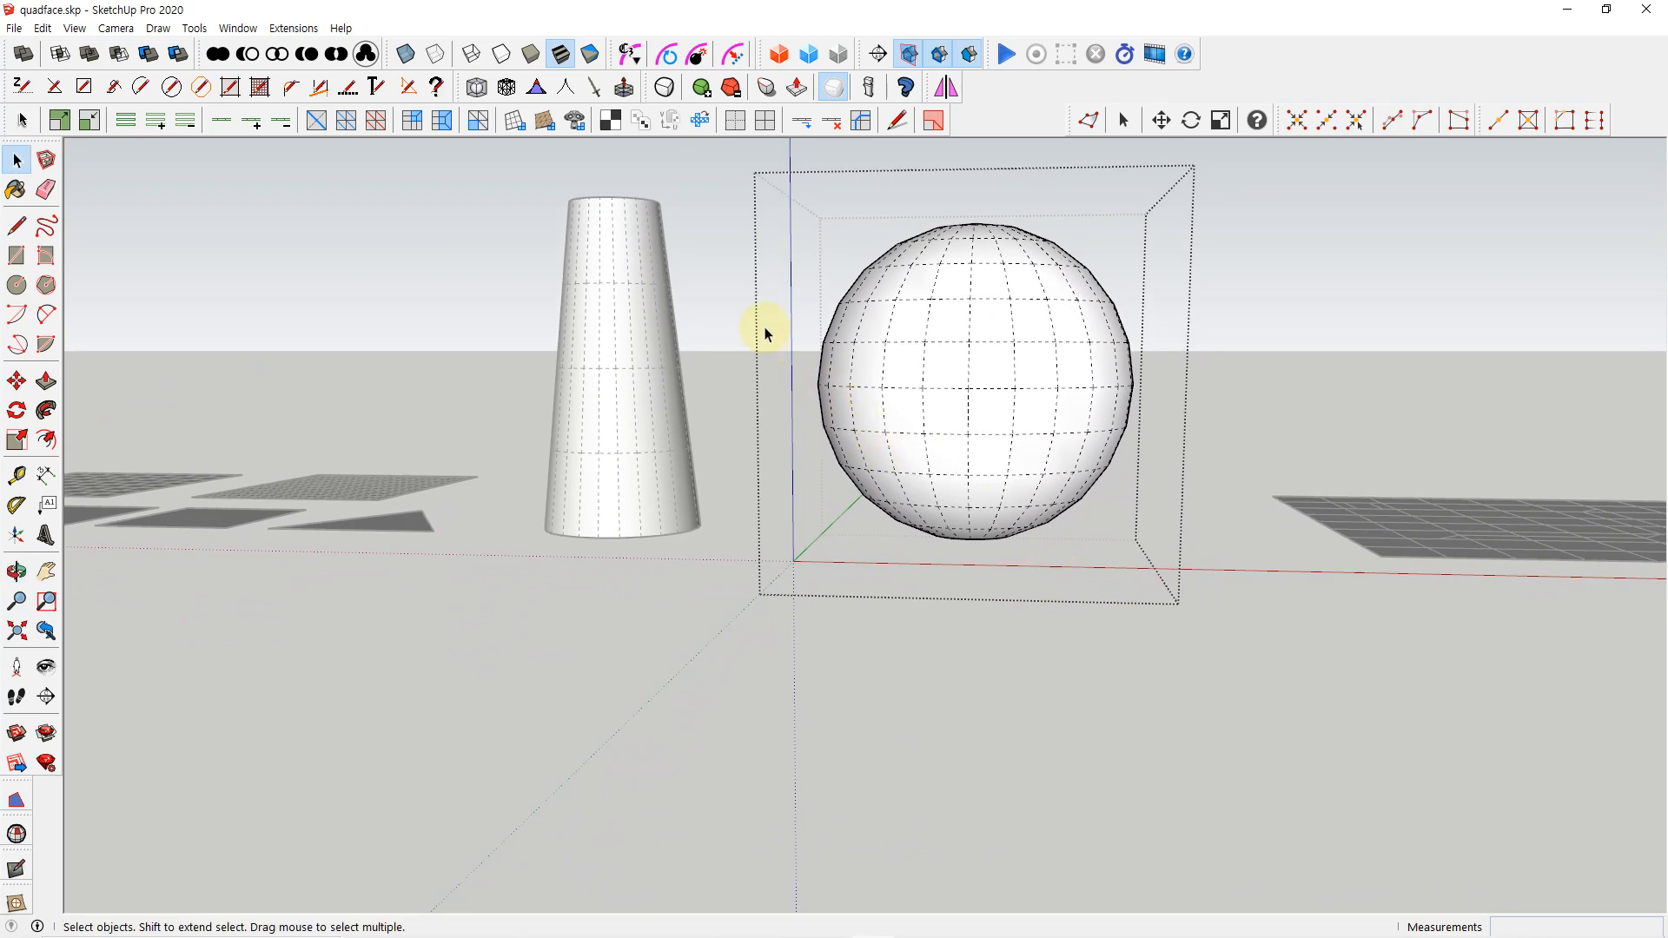
pyautogui.moveTo(764, 328); pyautogui.dragTo(1181, 372)
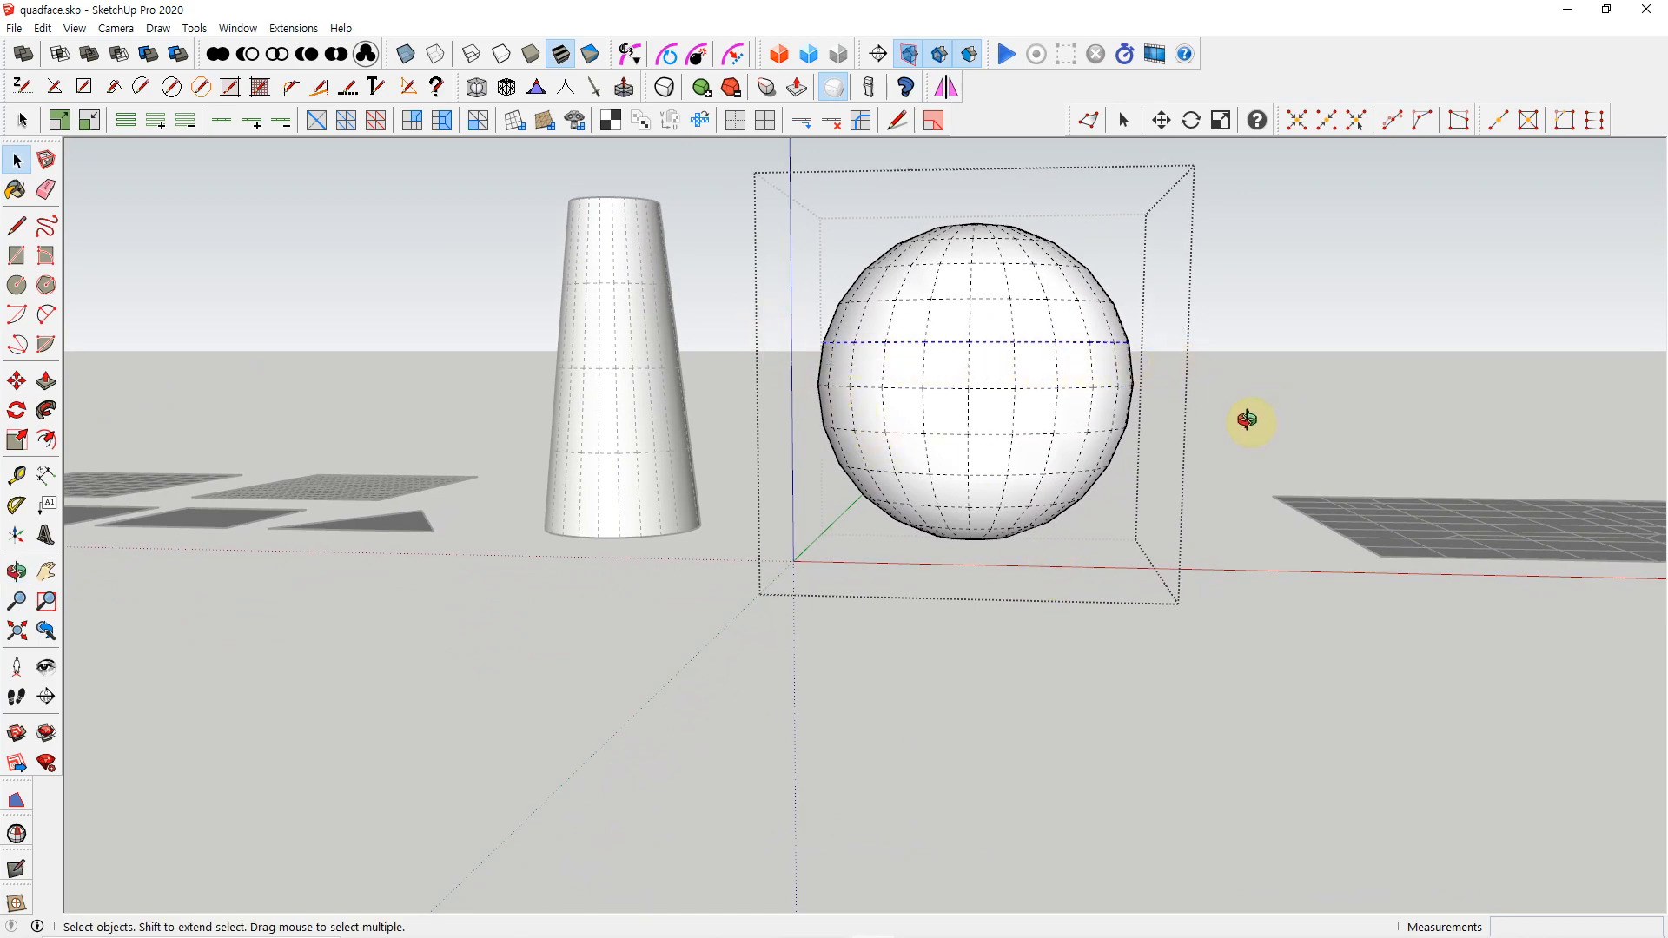
pyautogui.moveTo(1248, 420); pyautogui.dragTo(1155, 478, button='middle')
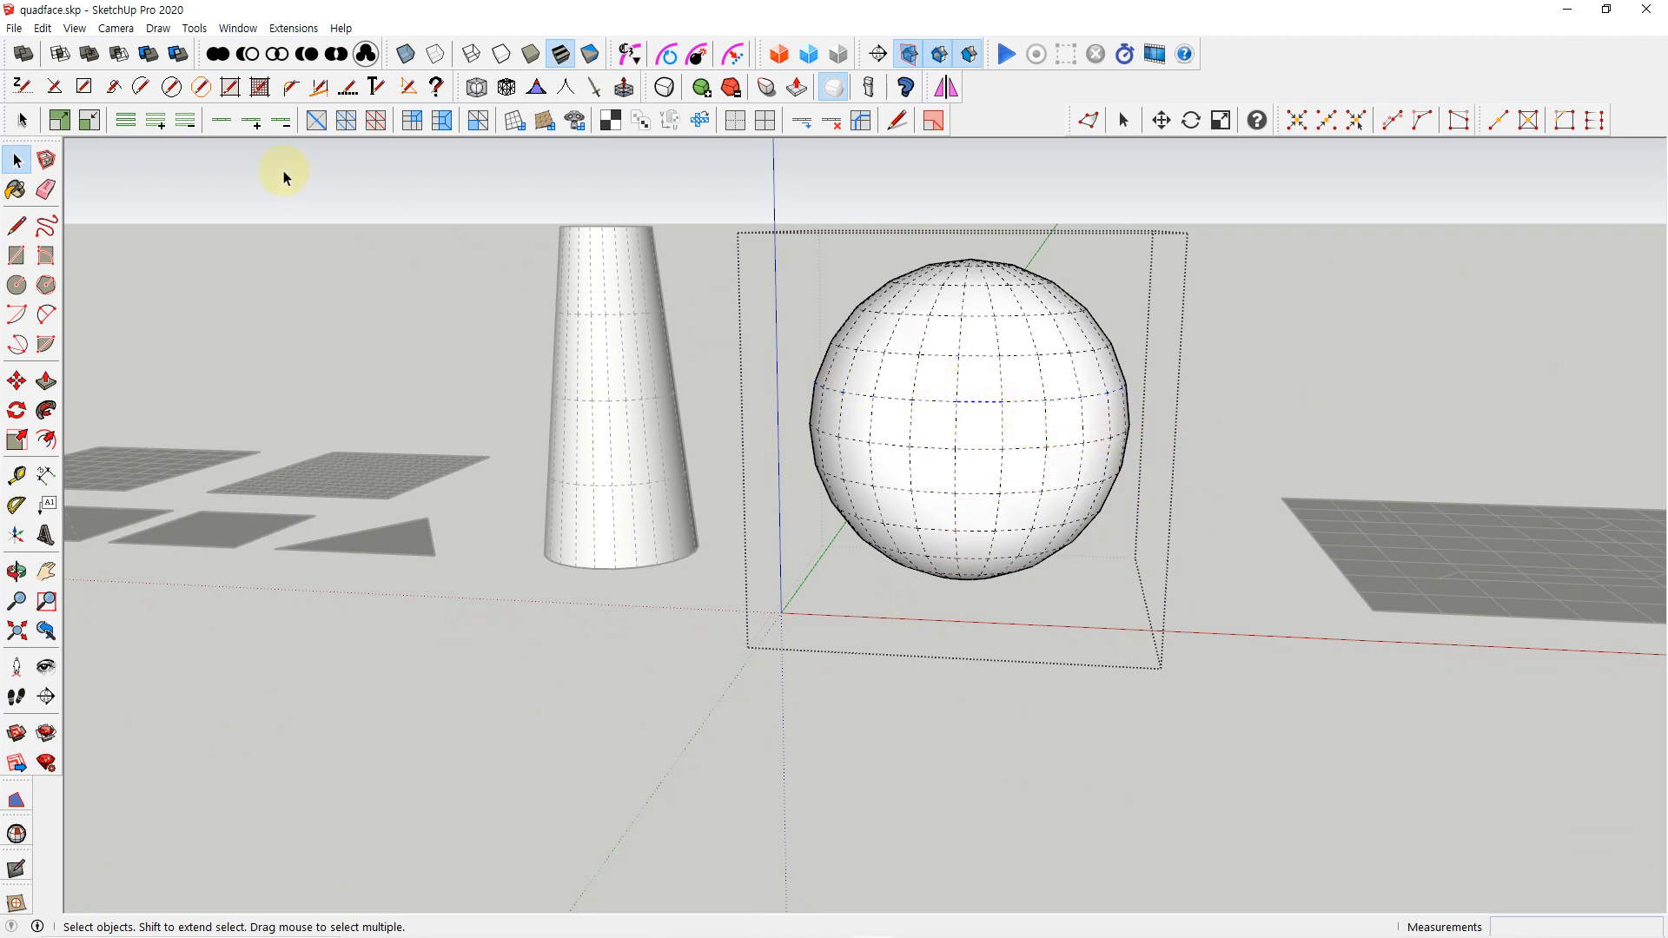
pyautogui.click(221, 126)
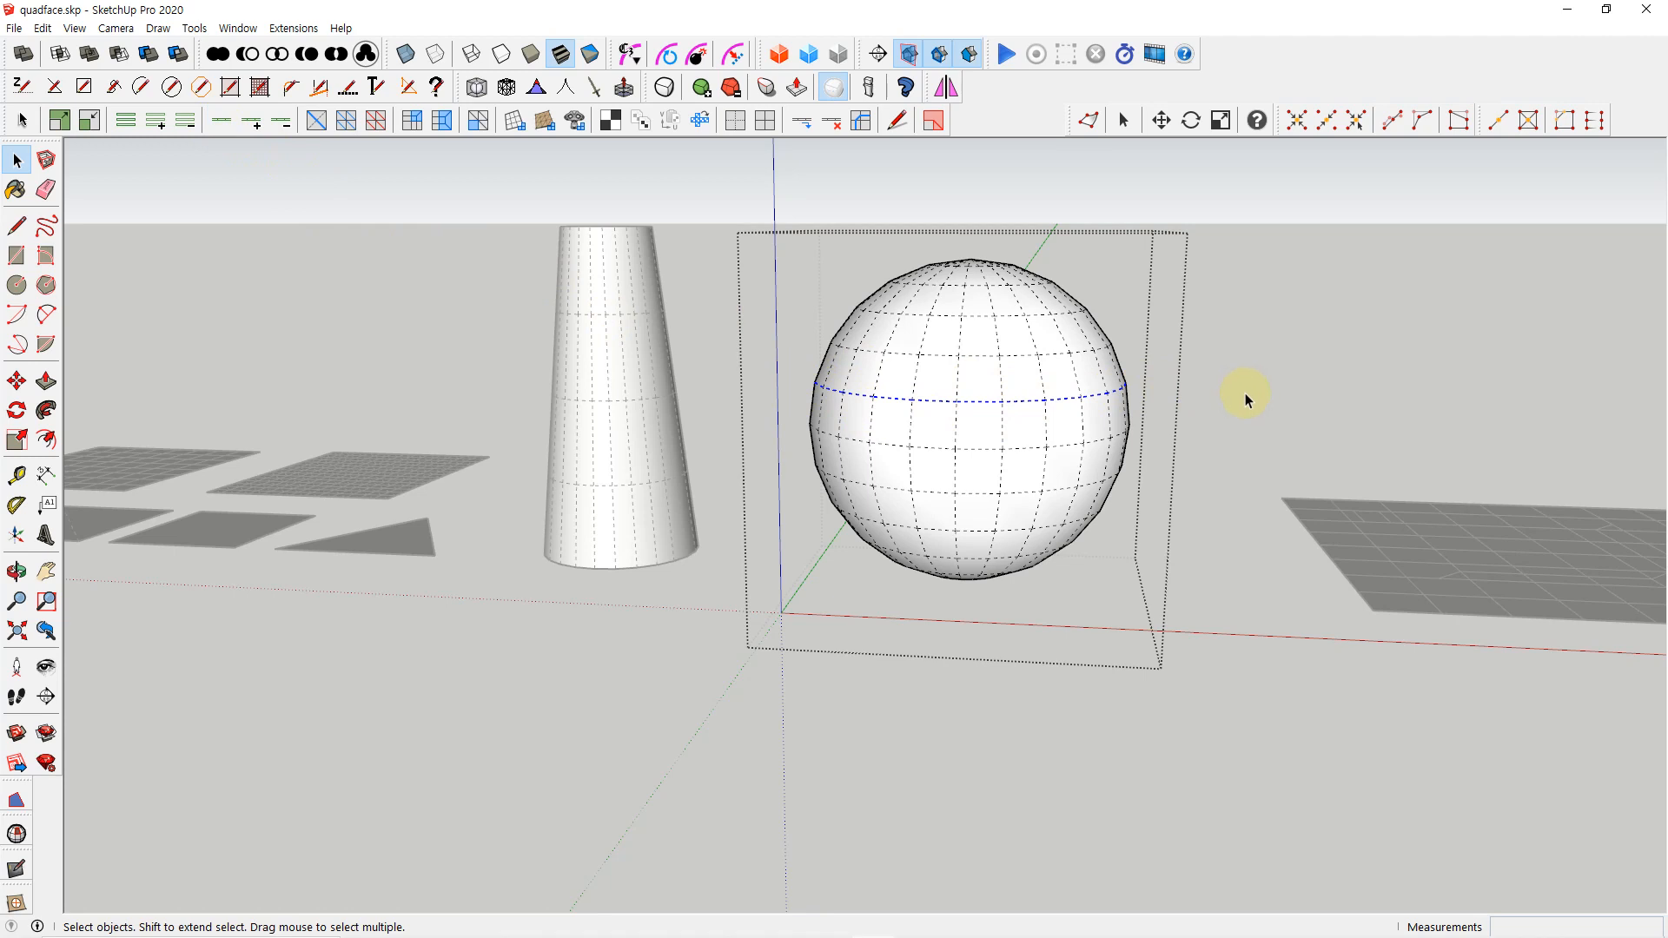
pyautogui.click(1254, 423)
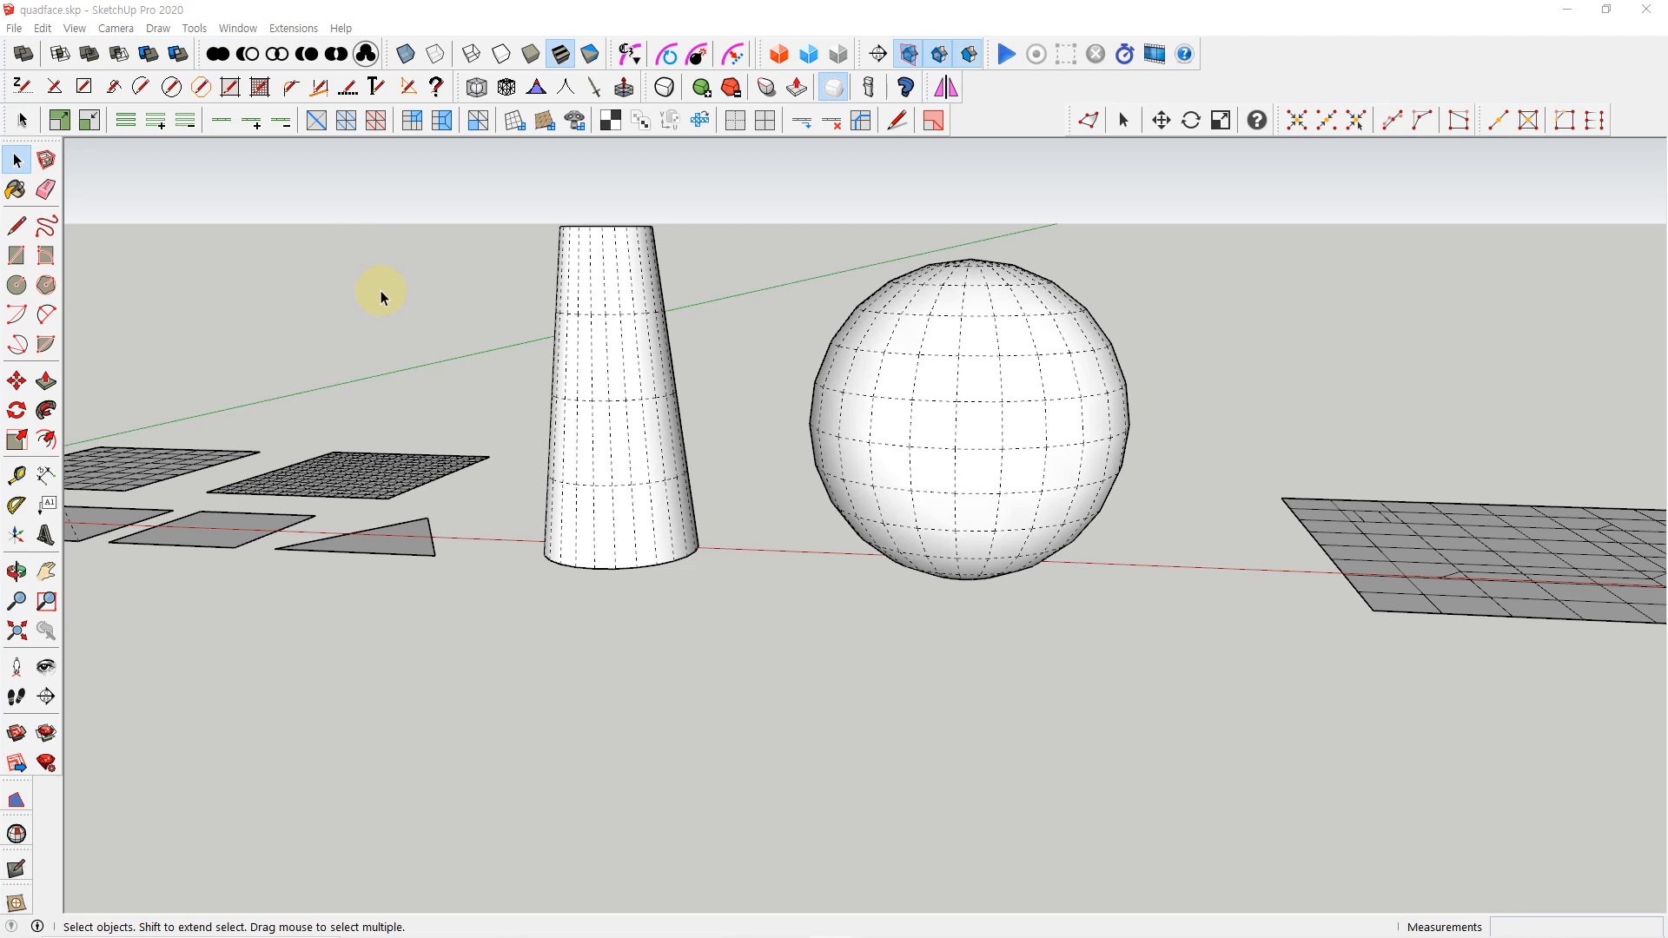
# Show the Sandbox tools and use Flip Edge on a dashed diagonal and a solid horizontal edge of the finely triangulated grid
pyautogui.rightClick(1014, 113)
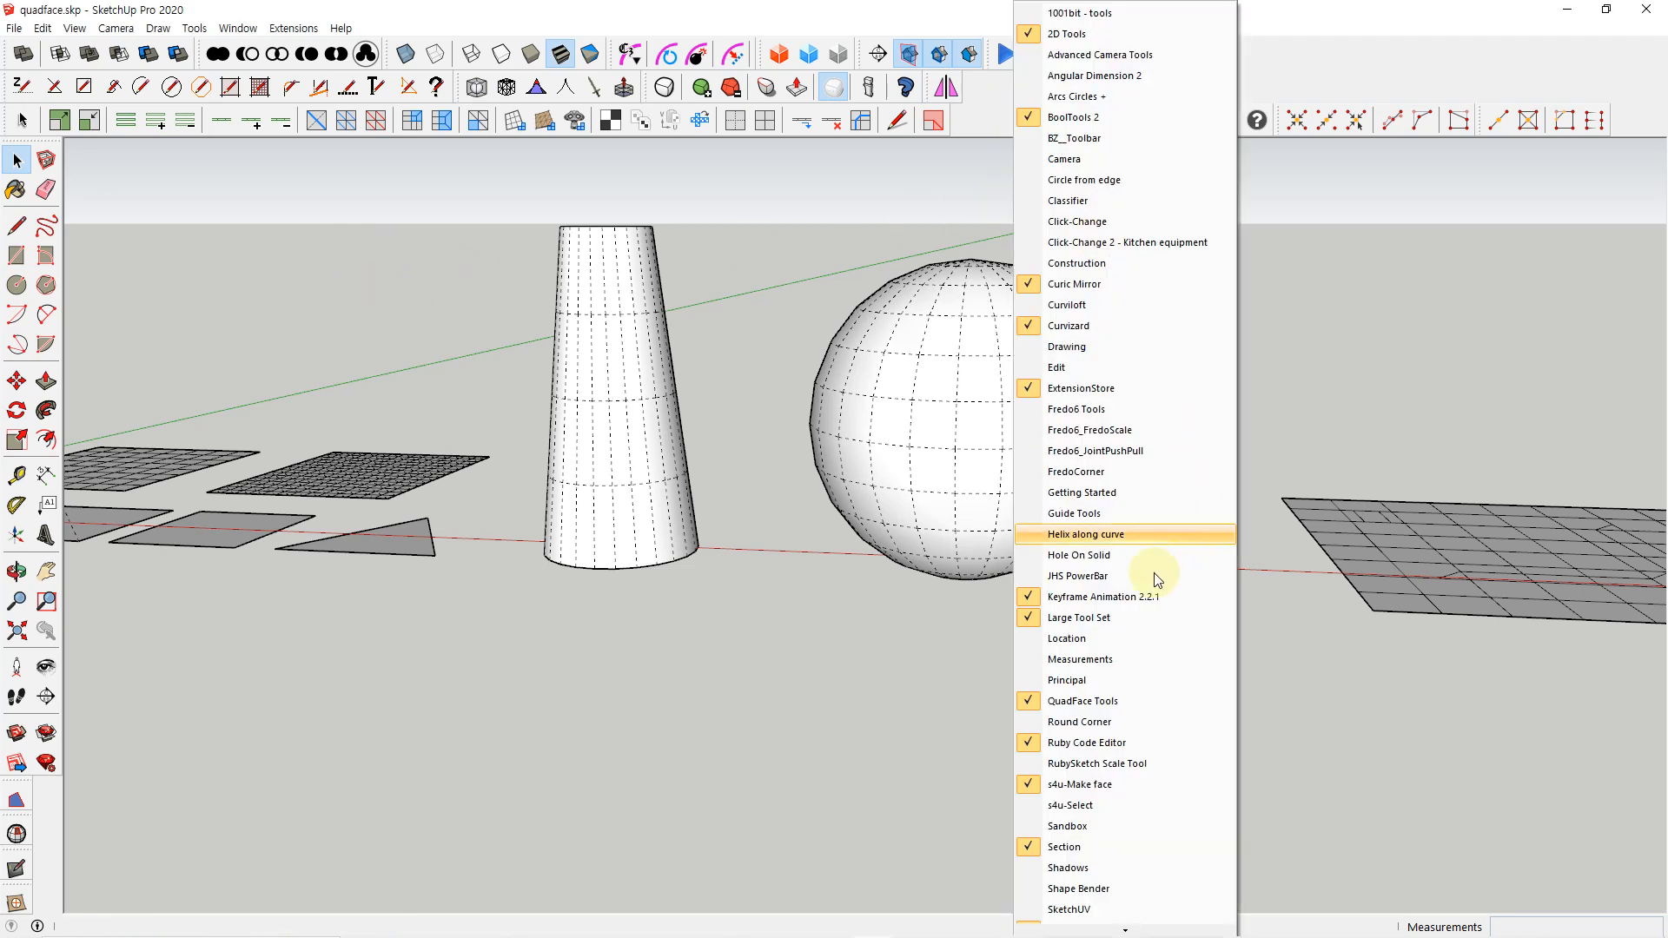
pyautogui.click(1105, 830)
pyautogui.scroll(-2, 934, 830)
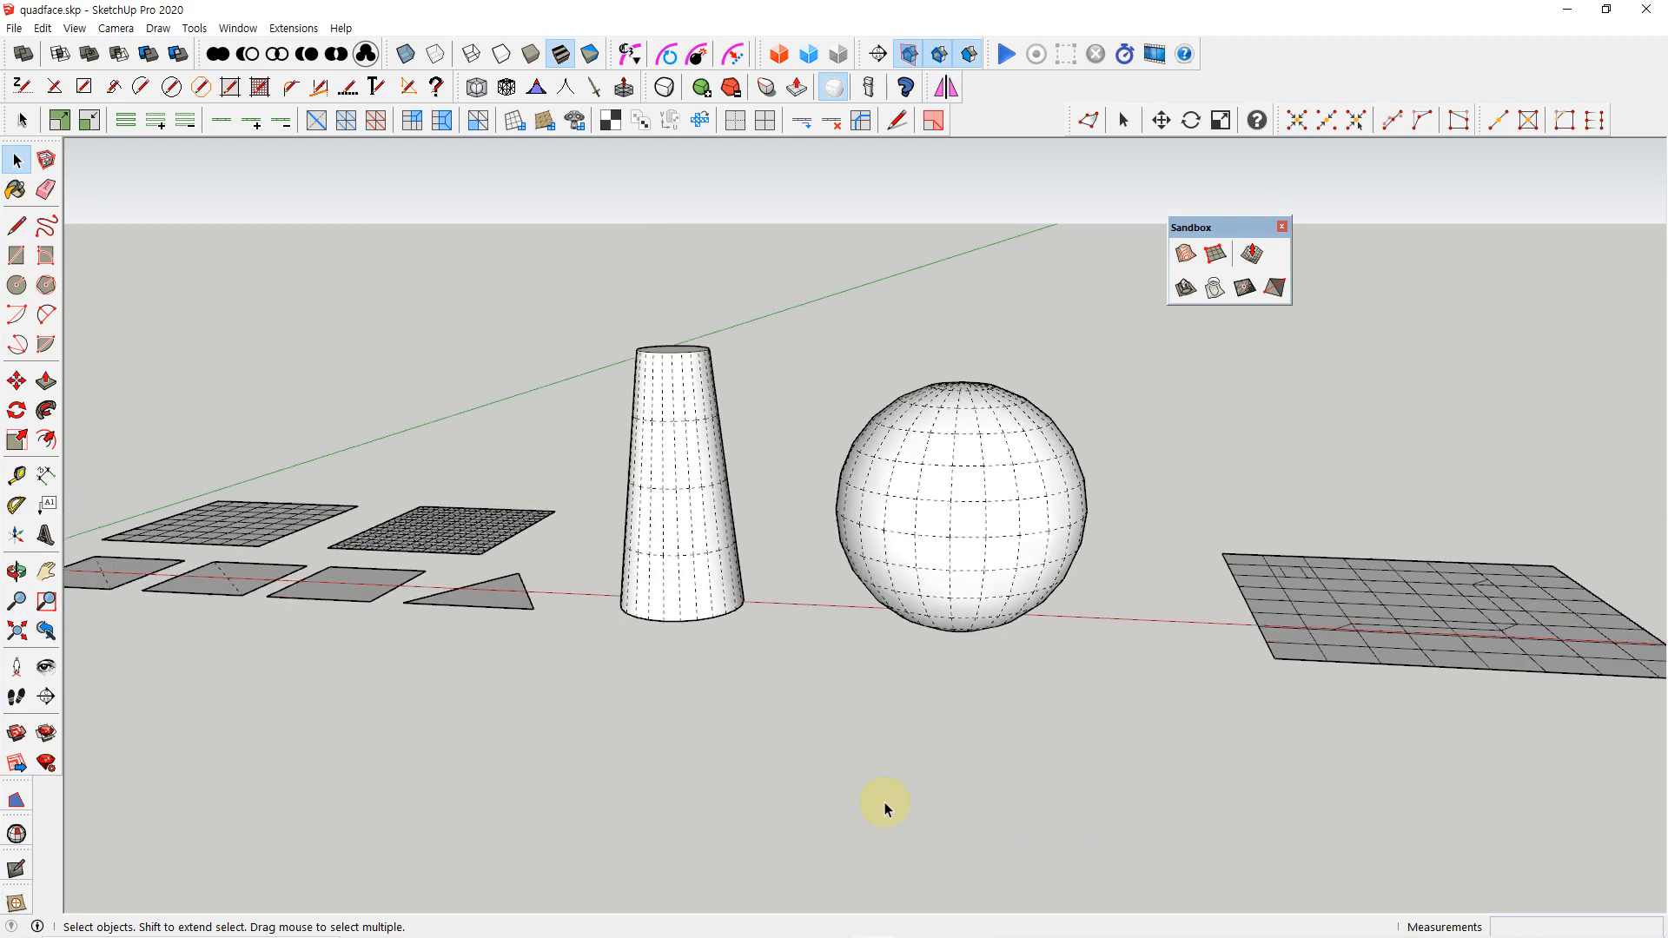
pyautogui.keyDown('shift'); pyautogui.moveTo(694, 631); pyautogui.dragTo(1125, 685, button='middle'); pyautogui.keyUp('shift')
pyautogui.moveTo(852, 579); pyautogui.dragTo(880, 779, button='middle')
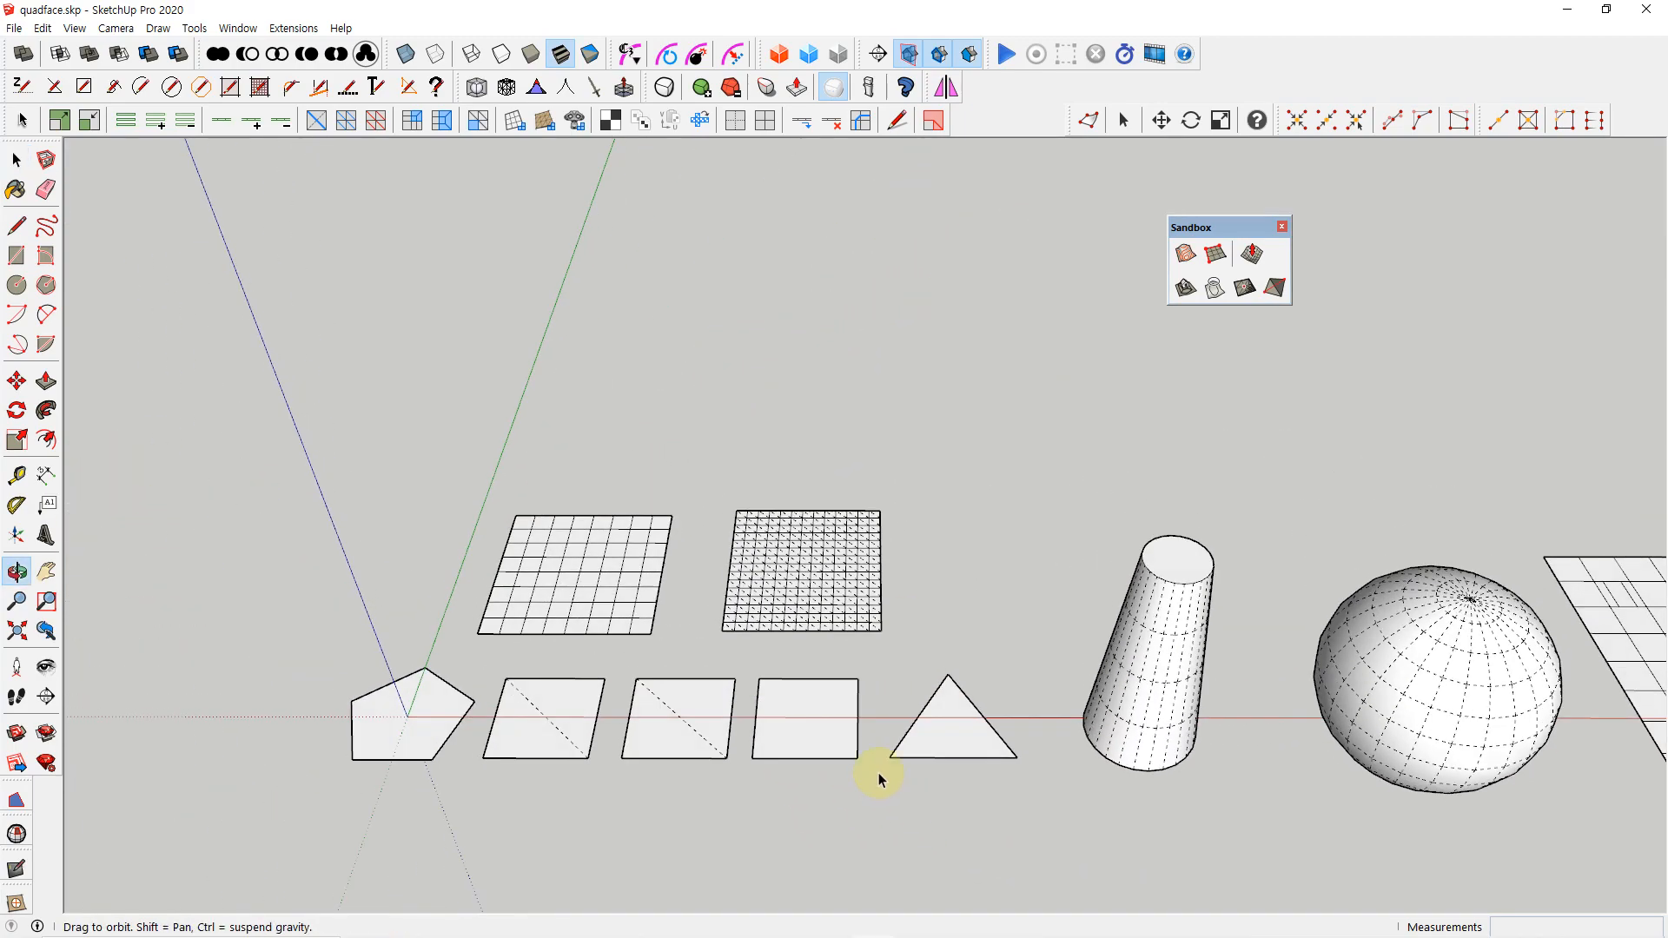
pyautogui.scroll(5, 784, 596)
pyautogui.moveTo(780, 590); pyautogui.dragTo(789, 626, button='middle')
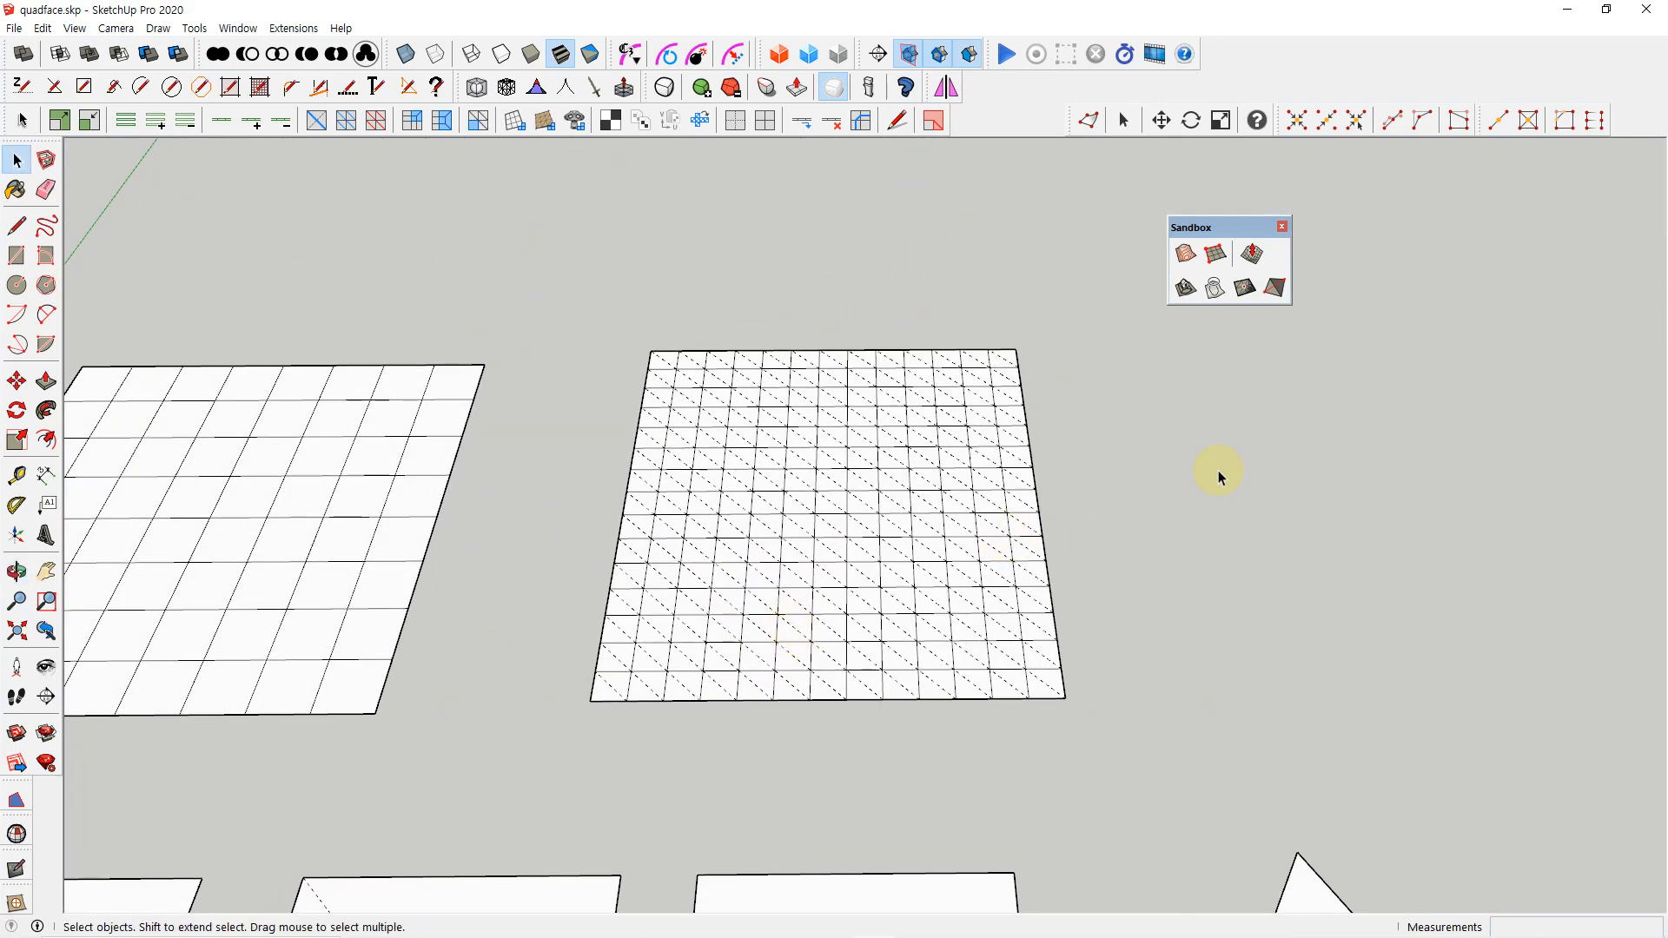
pyautogui.click(1274, 289)
pyautogui.scroll(3, 869, 669)
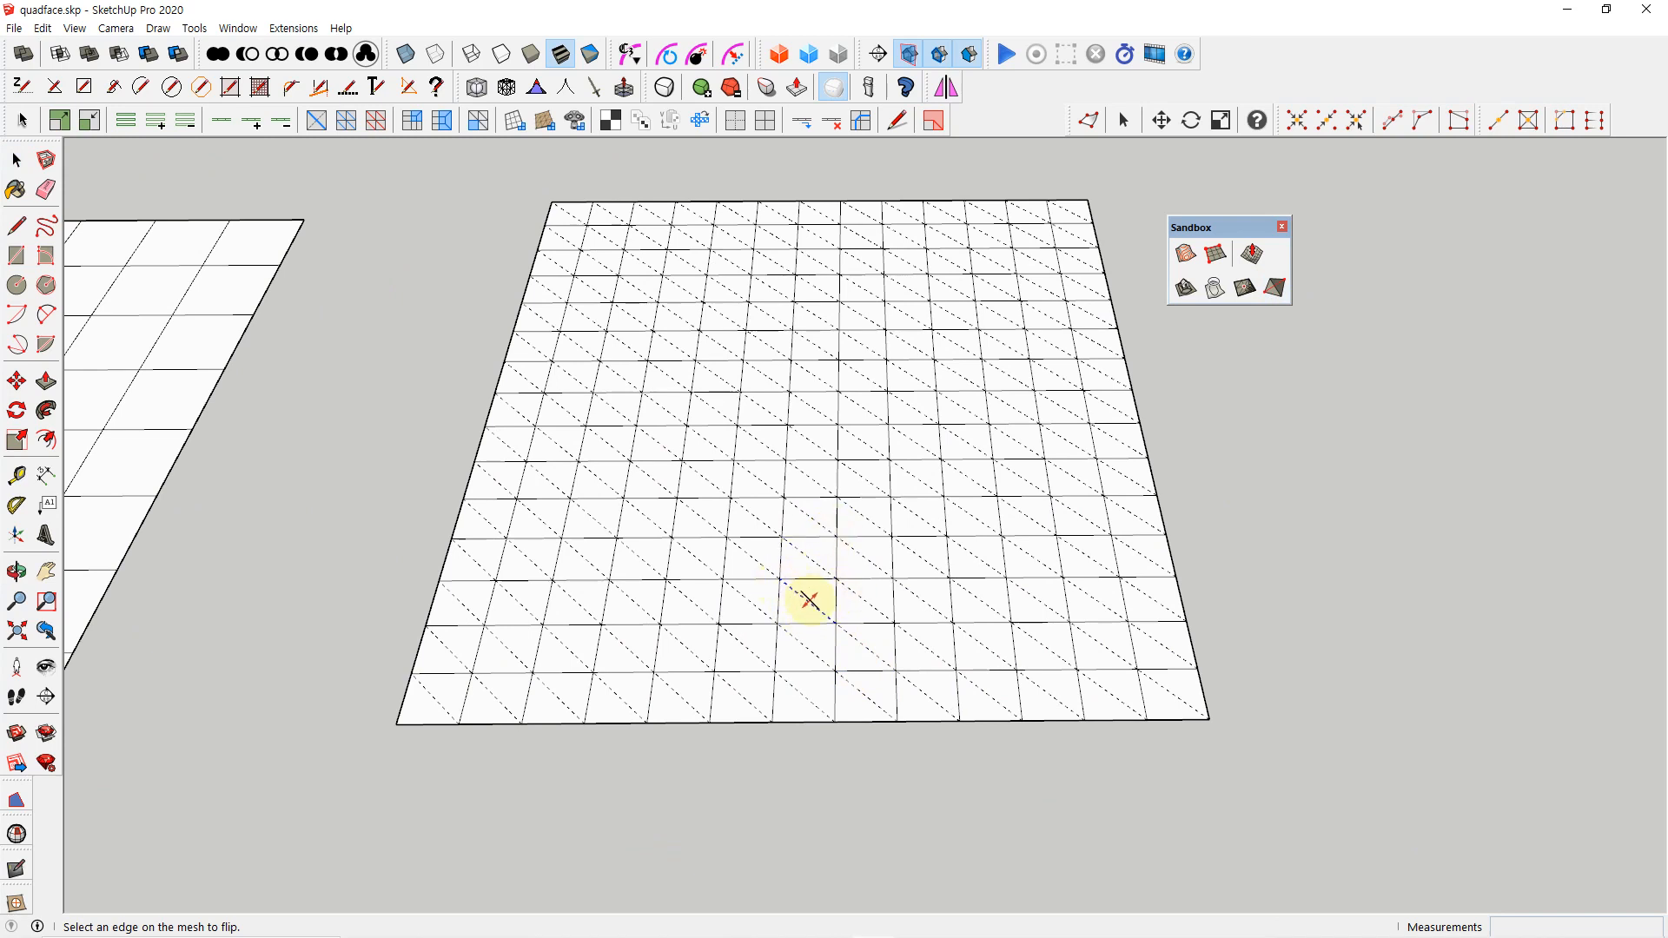
pyautogui.click(810, 603)
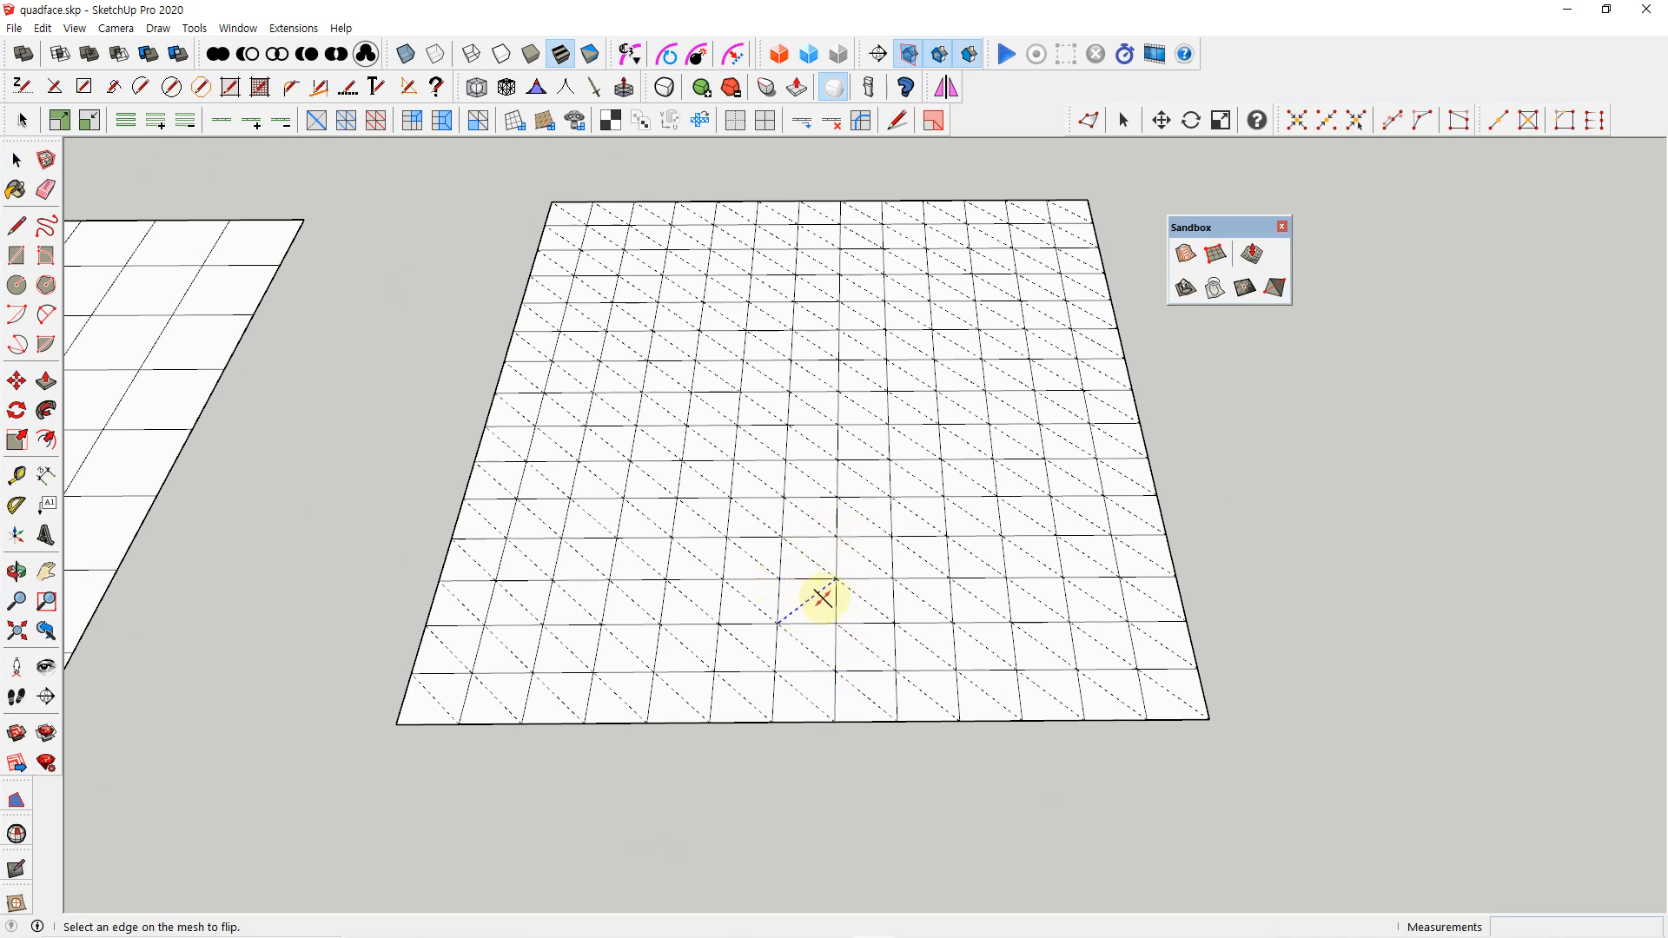
pyautogui.click(919, 539)
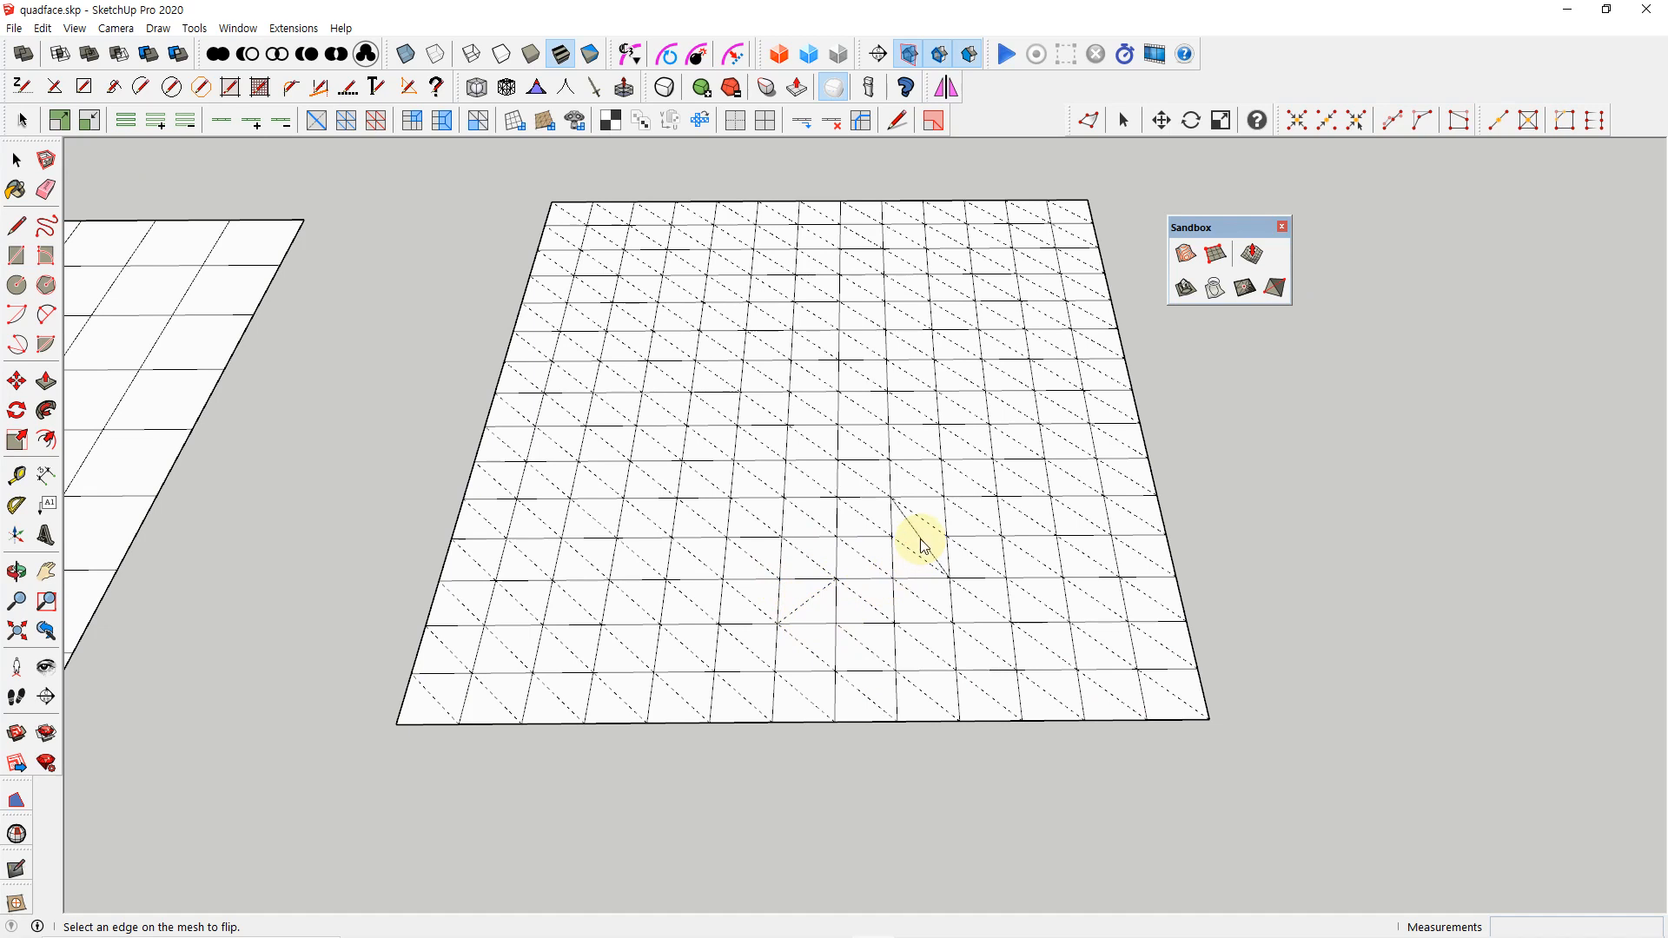
# Flip one more solid horizontal edge of the fine triangulated grid, two cells along from the previously flipped edge
pyautogui.click(1024, 538)
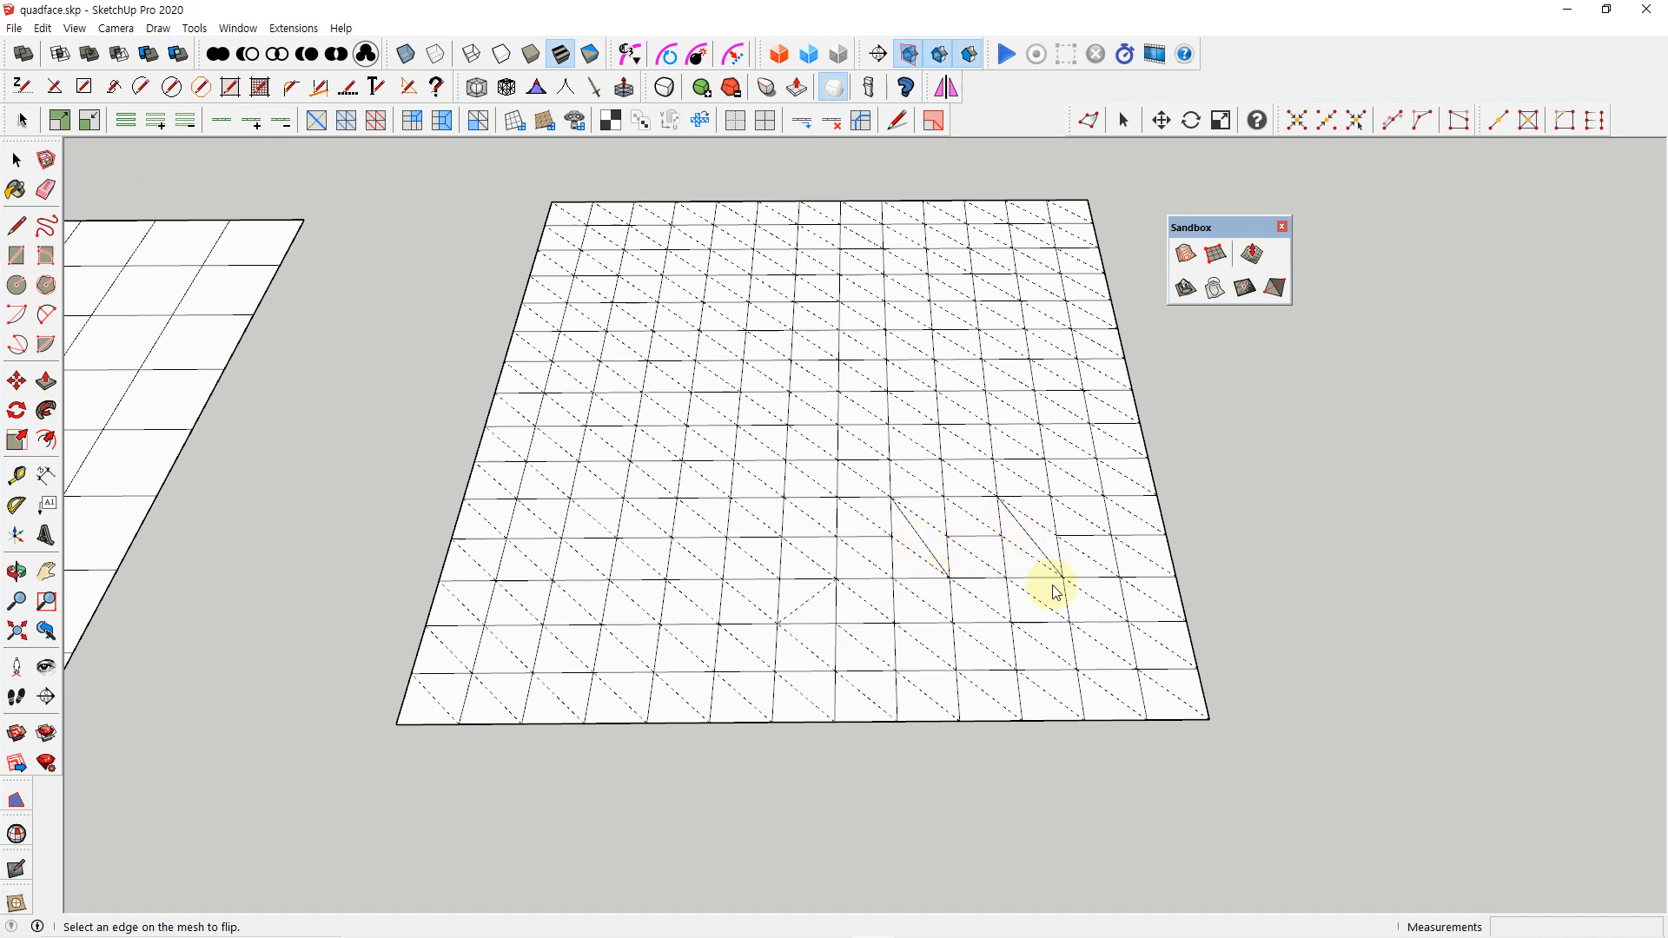
pyautogui.press('space')
pyautogui.scroll(-5, 1055, 591)
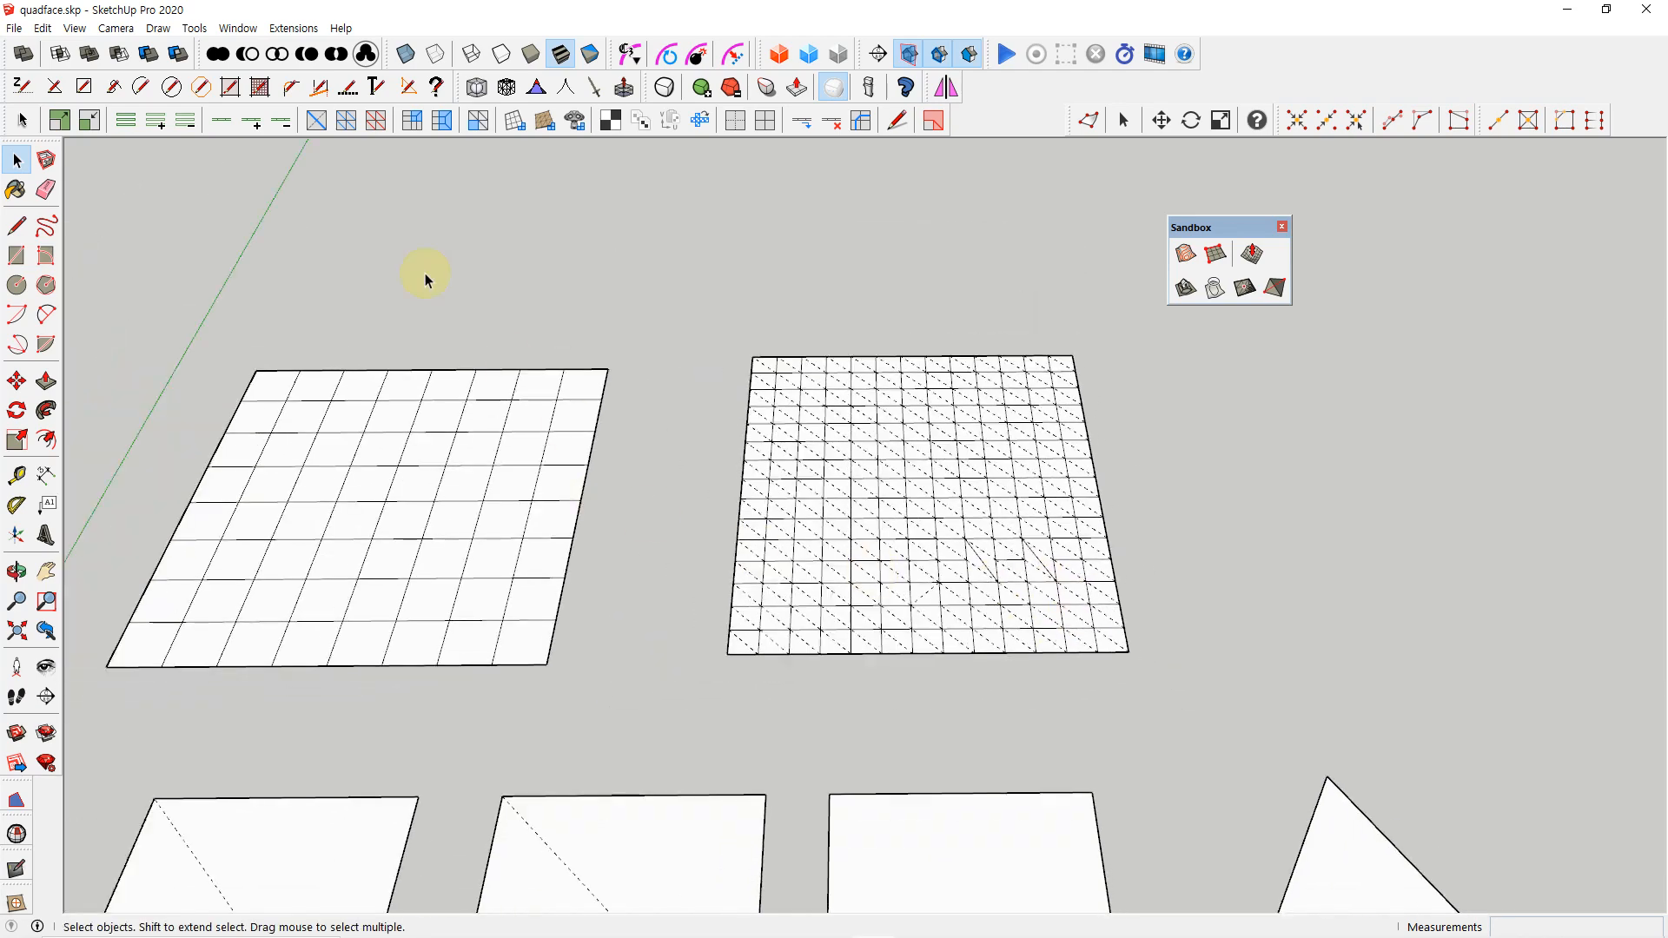
# Flip the diagonals of a two-by-two block of triangulated quads with the Flip Triangulation Tool, and close the Sandbox toolbar
pyautogui.click(316, 122)
pyautogui.scroll(4, 821, 592)
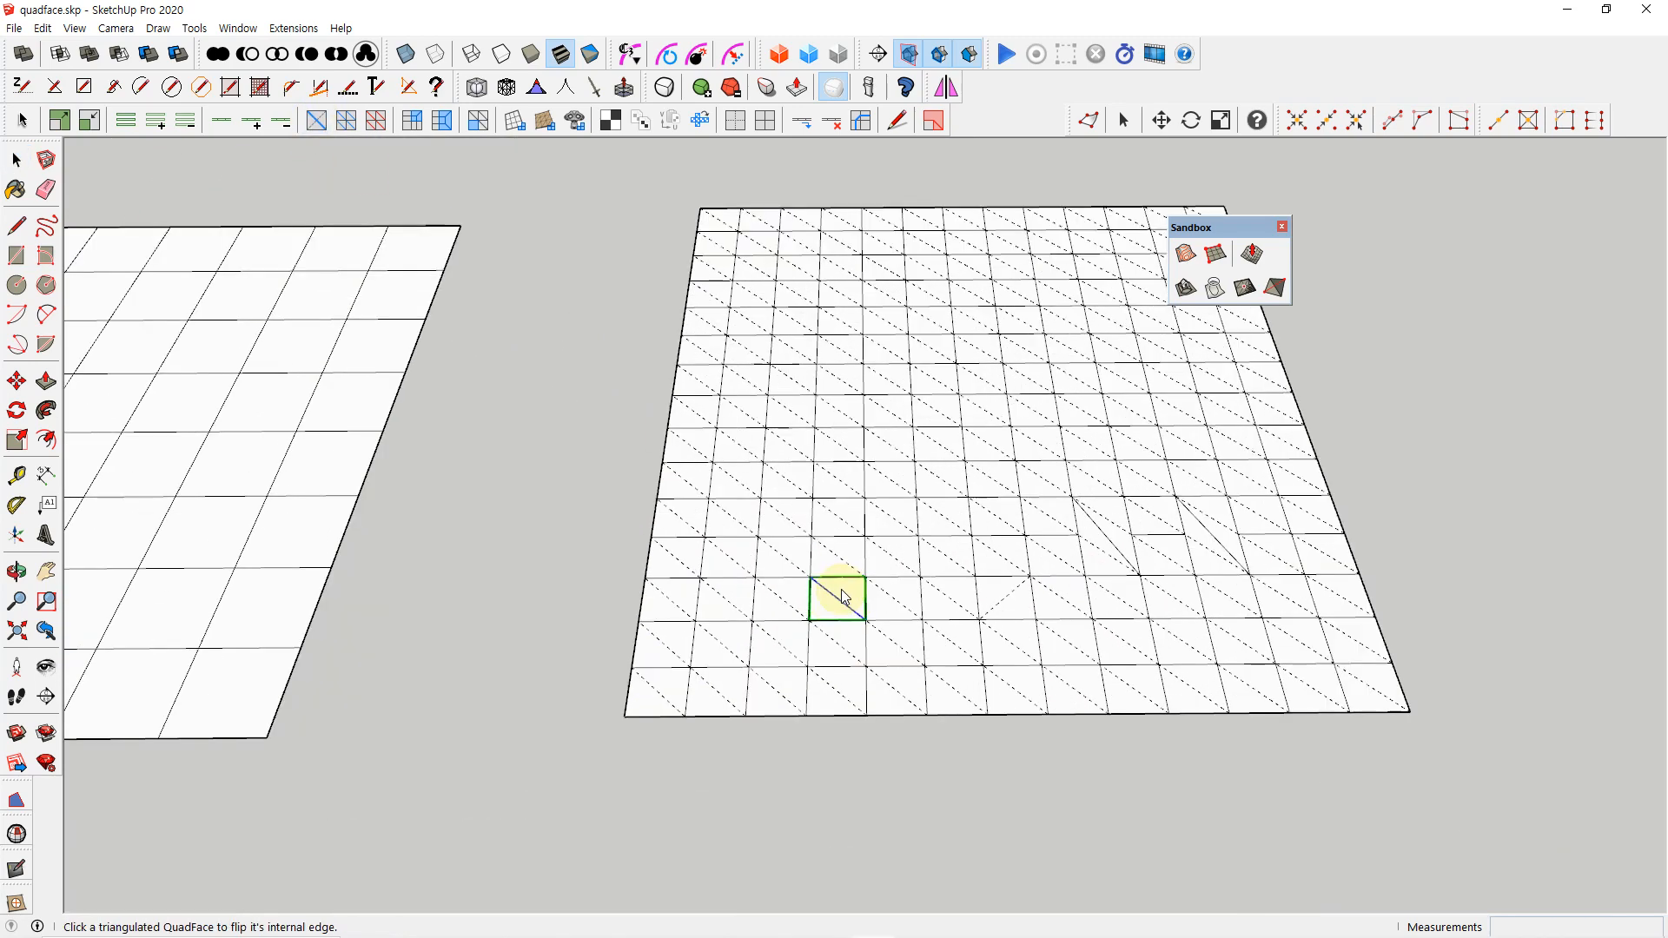
pyautogui.click(879, 512)
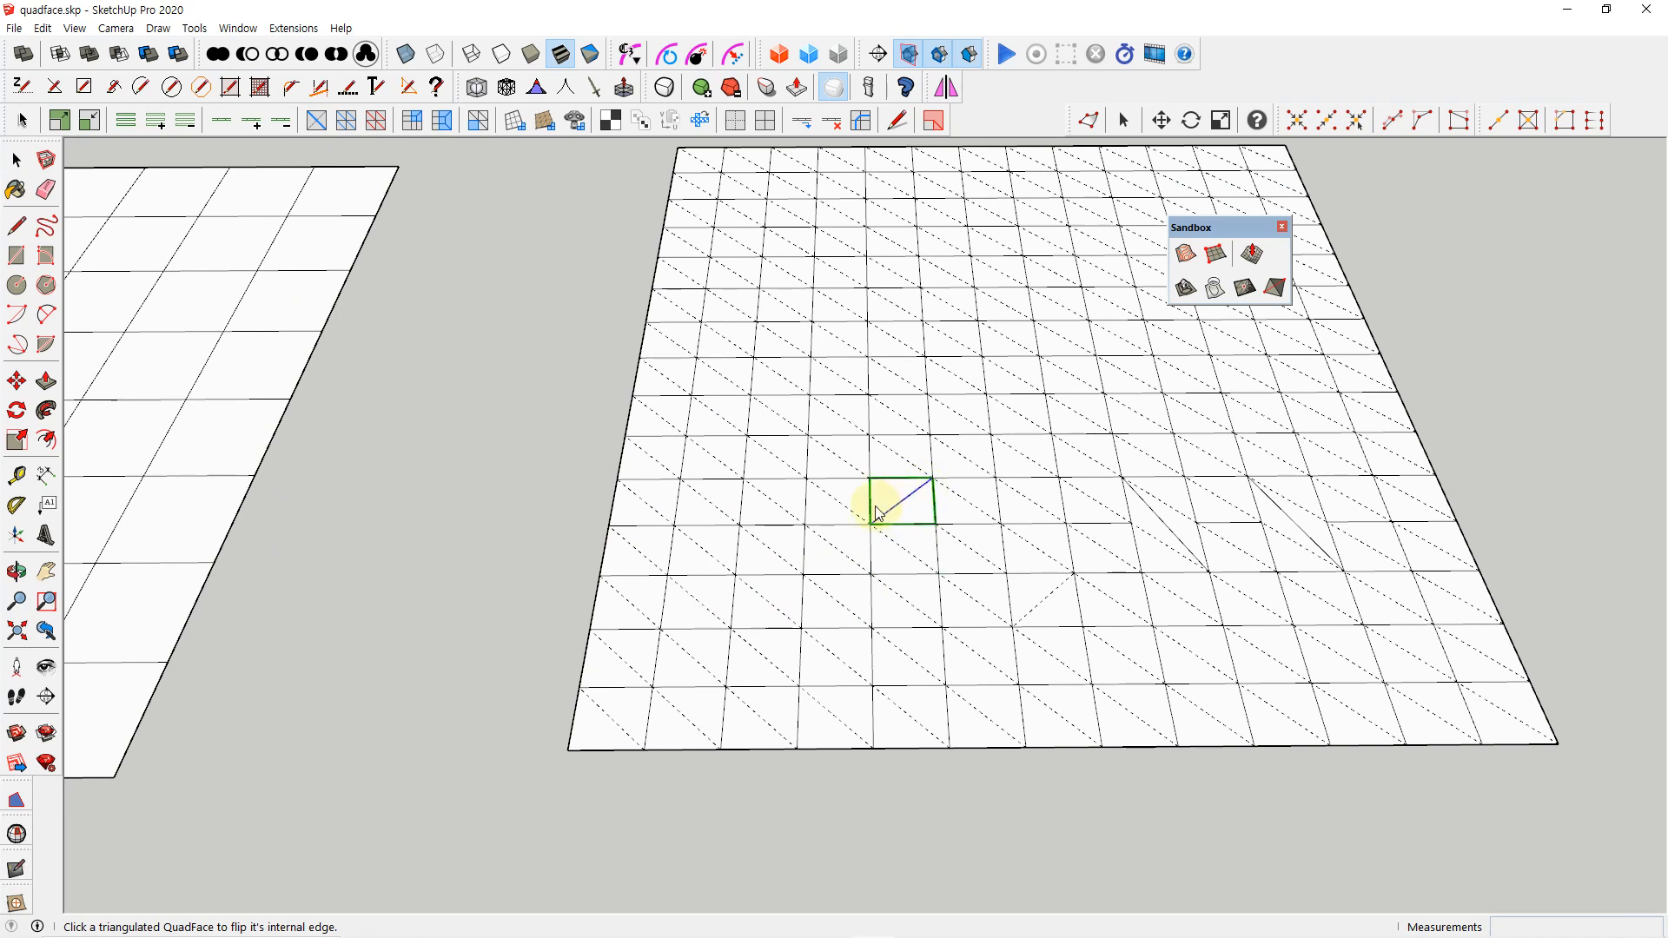
pyautogui.click(901, 465)
pyautogui.click(846, 465)
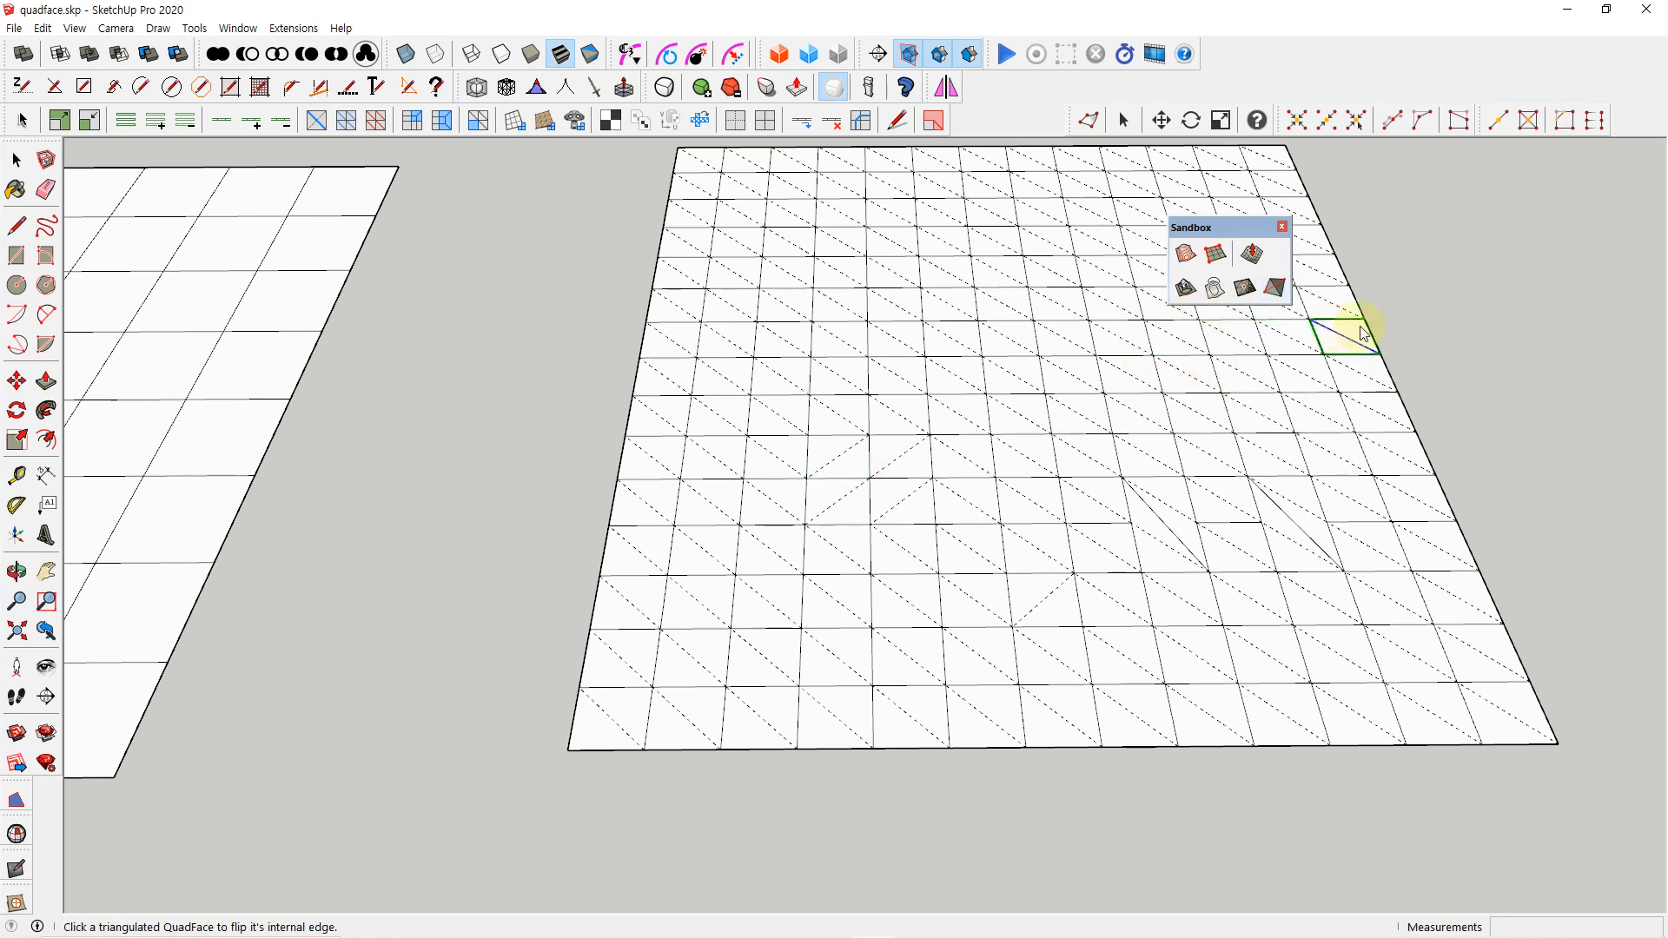
pyautogui.click(1284, 228)
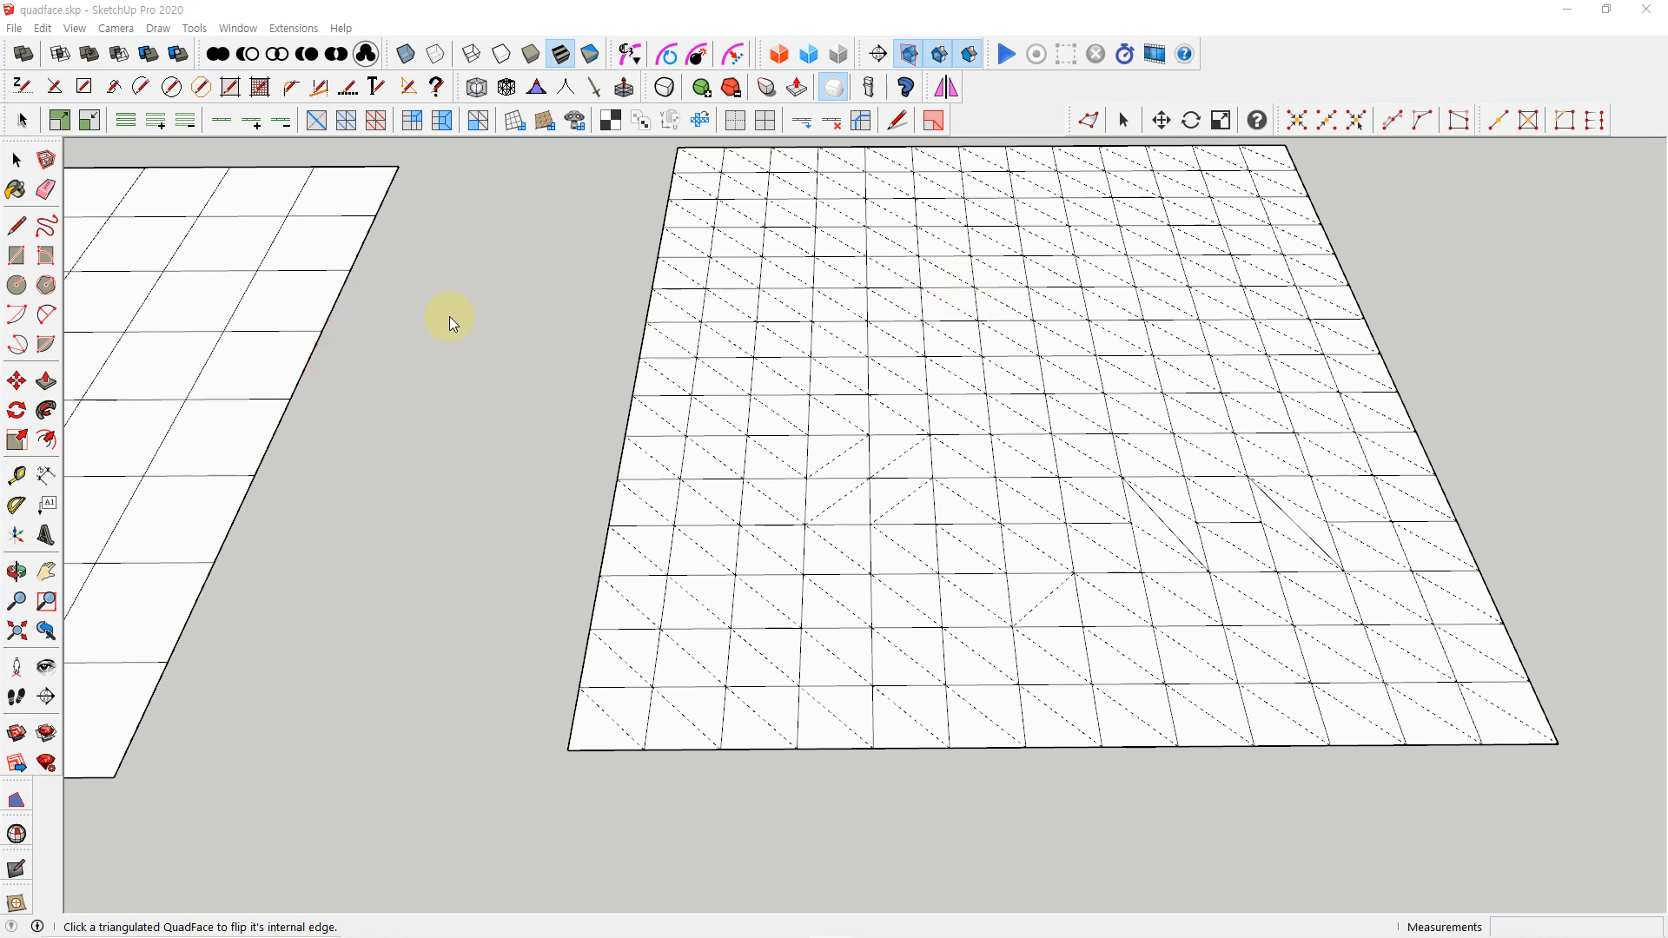
# Triangulate all quads of the coarse grid beside the fine one, and check one of the resulting triangles
pyautogui.press('space')
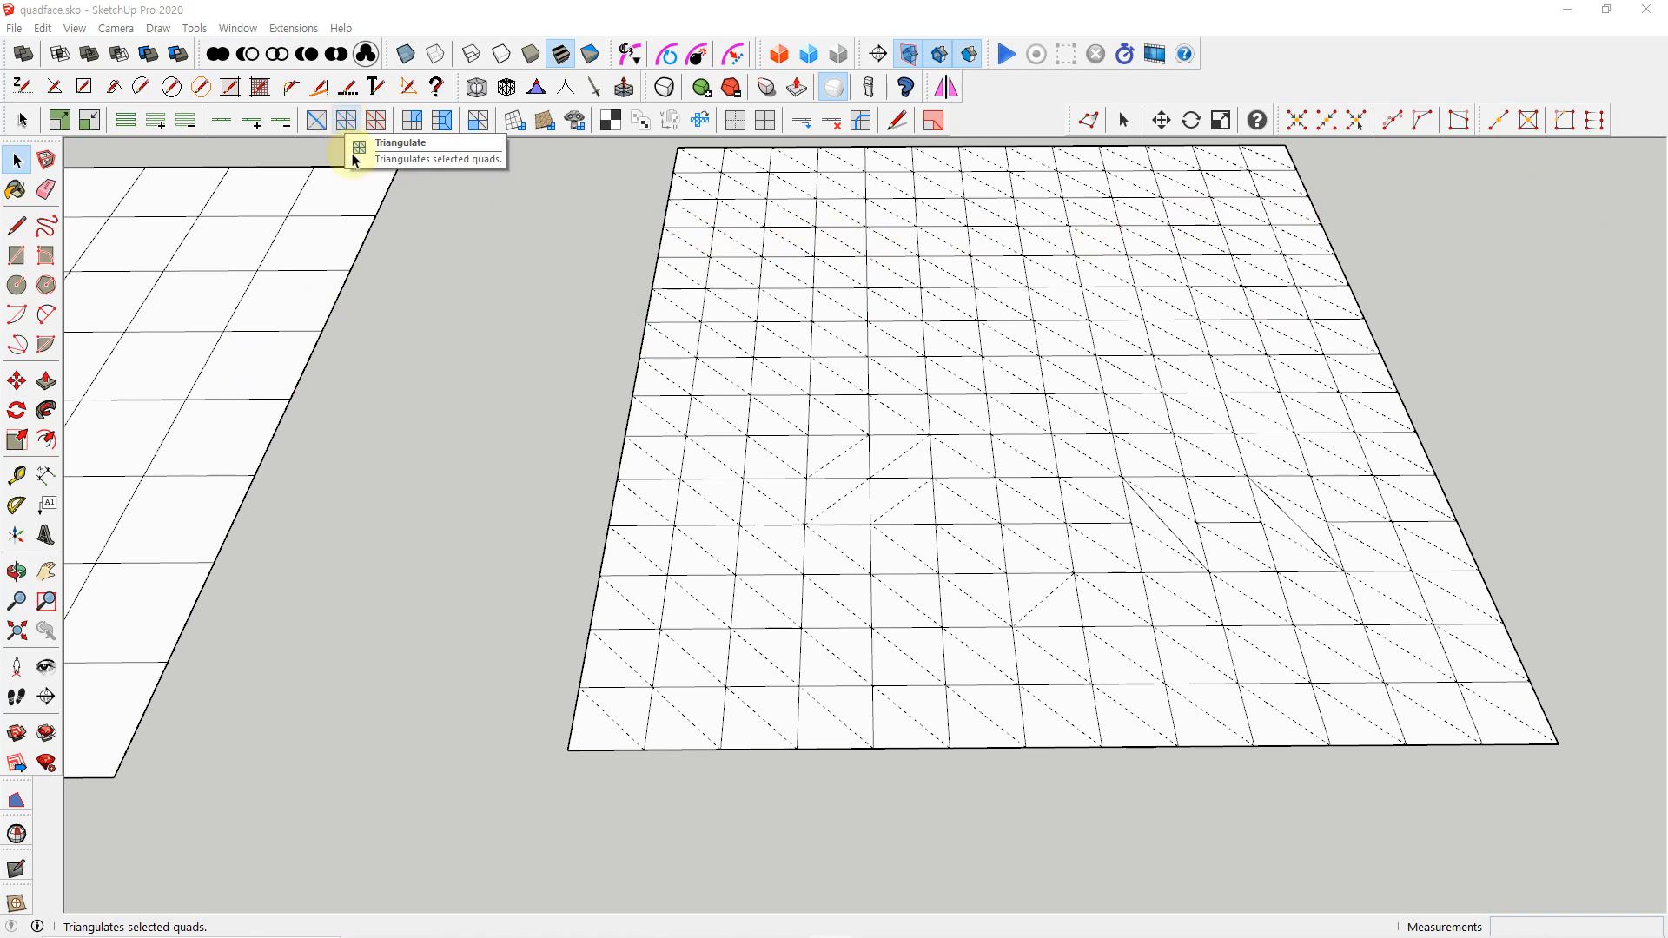
pyautogui.scroll(-3, 494, 373)
pyautogui.keyDown('shift'); pyautogui.moveTo(481, 463); pyautogui.dragTo(1027, 495, button='middle'); pyautogui.keyUp('shift')
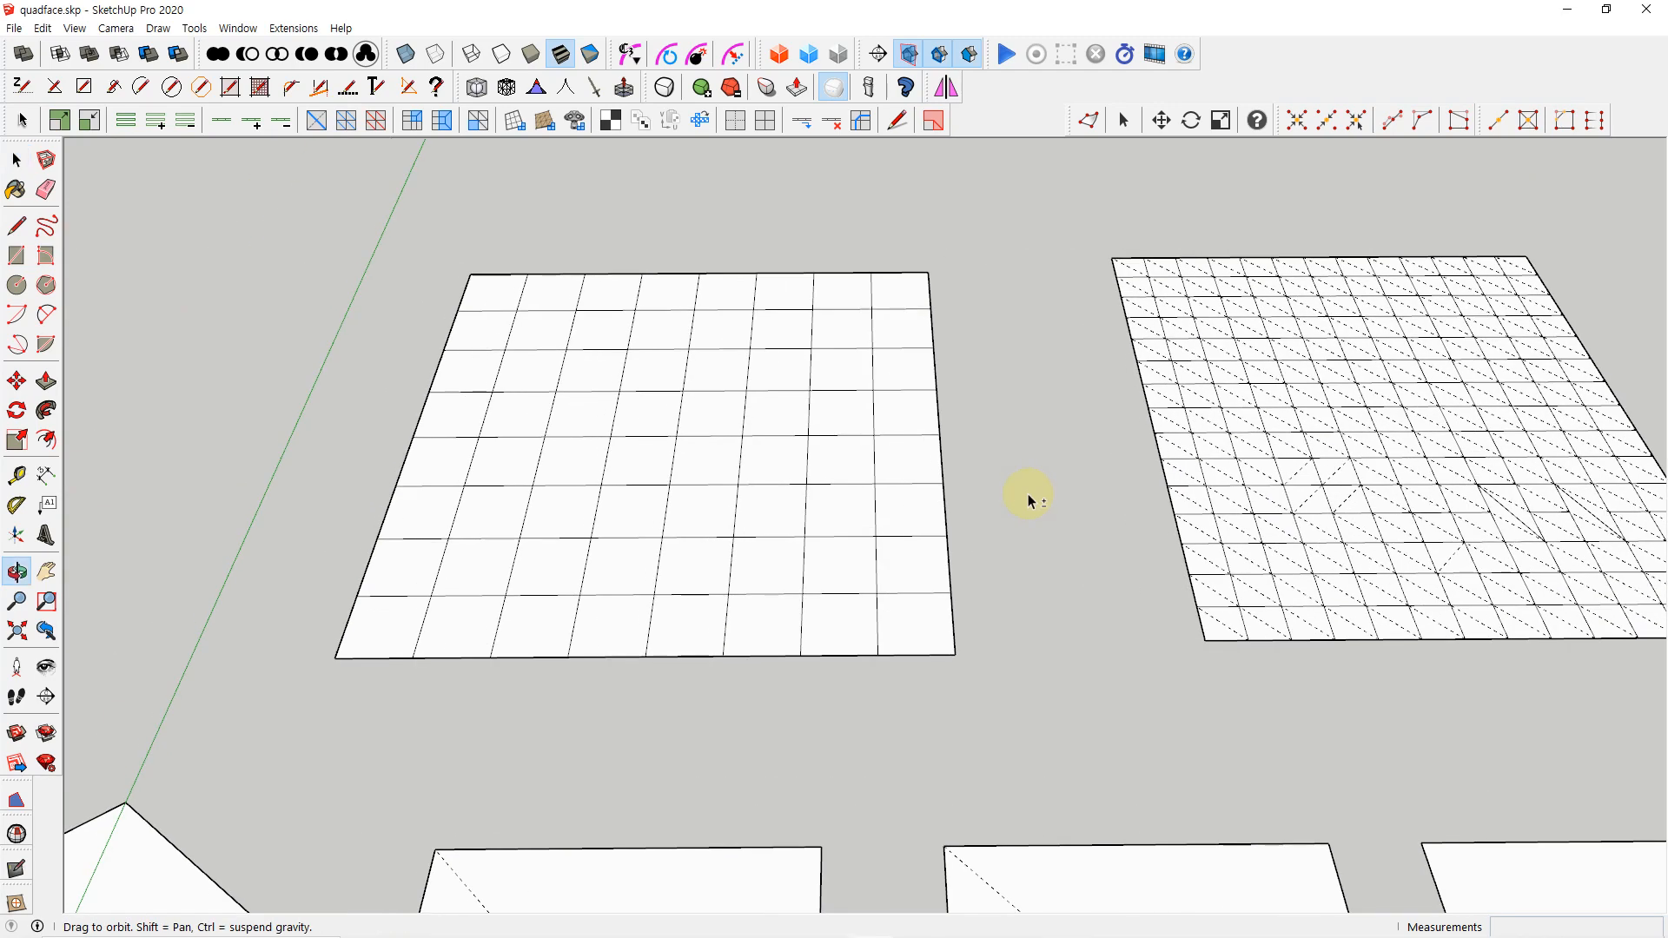
pyautogui.moveTo(261, 223); pyautogui.dragTo(1034, 749)
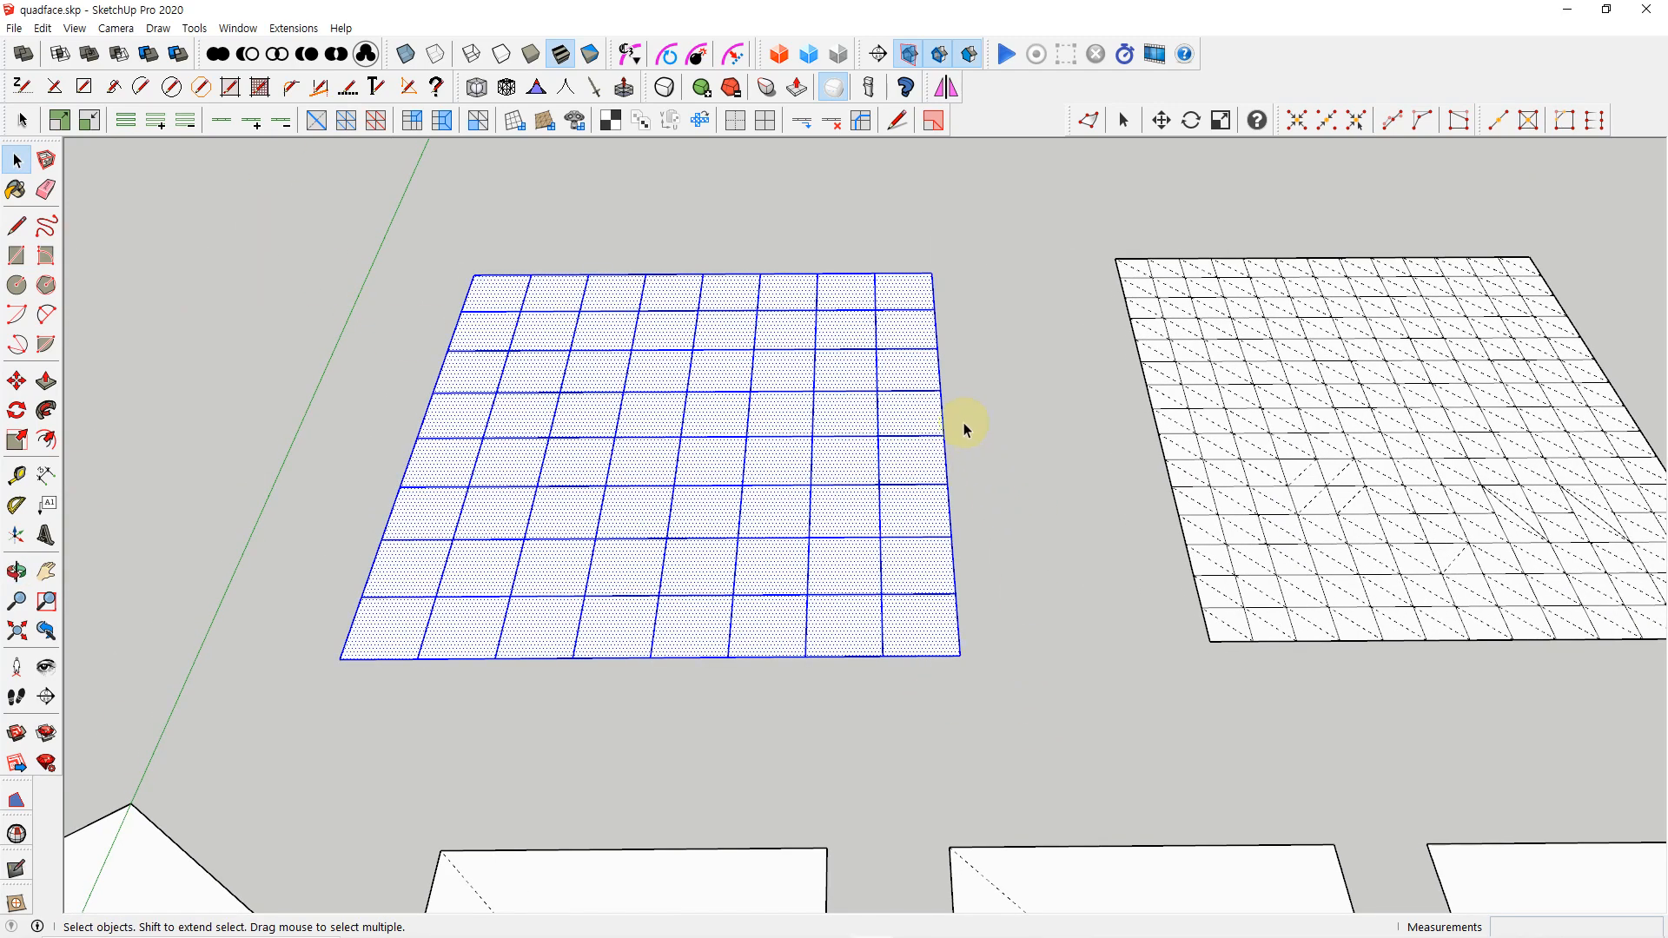
pyautogui.click(345, 127)
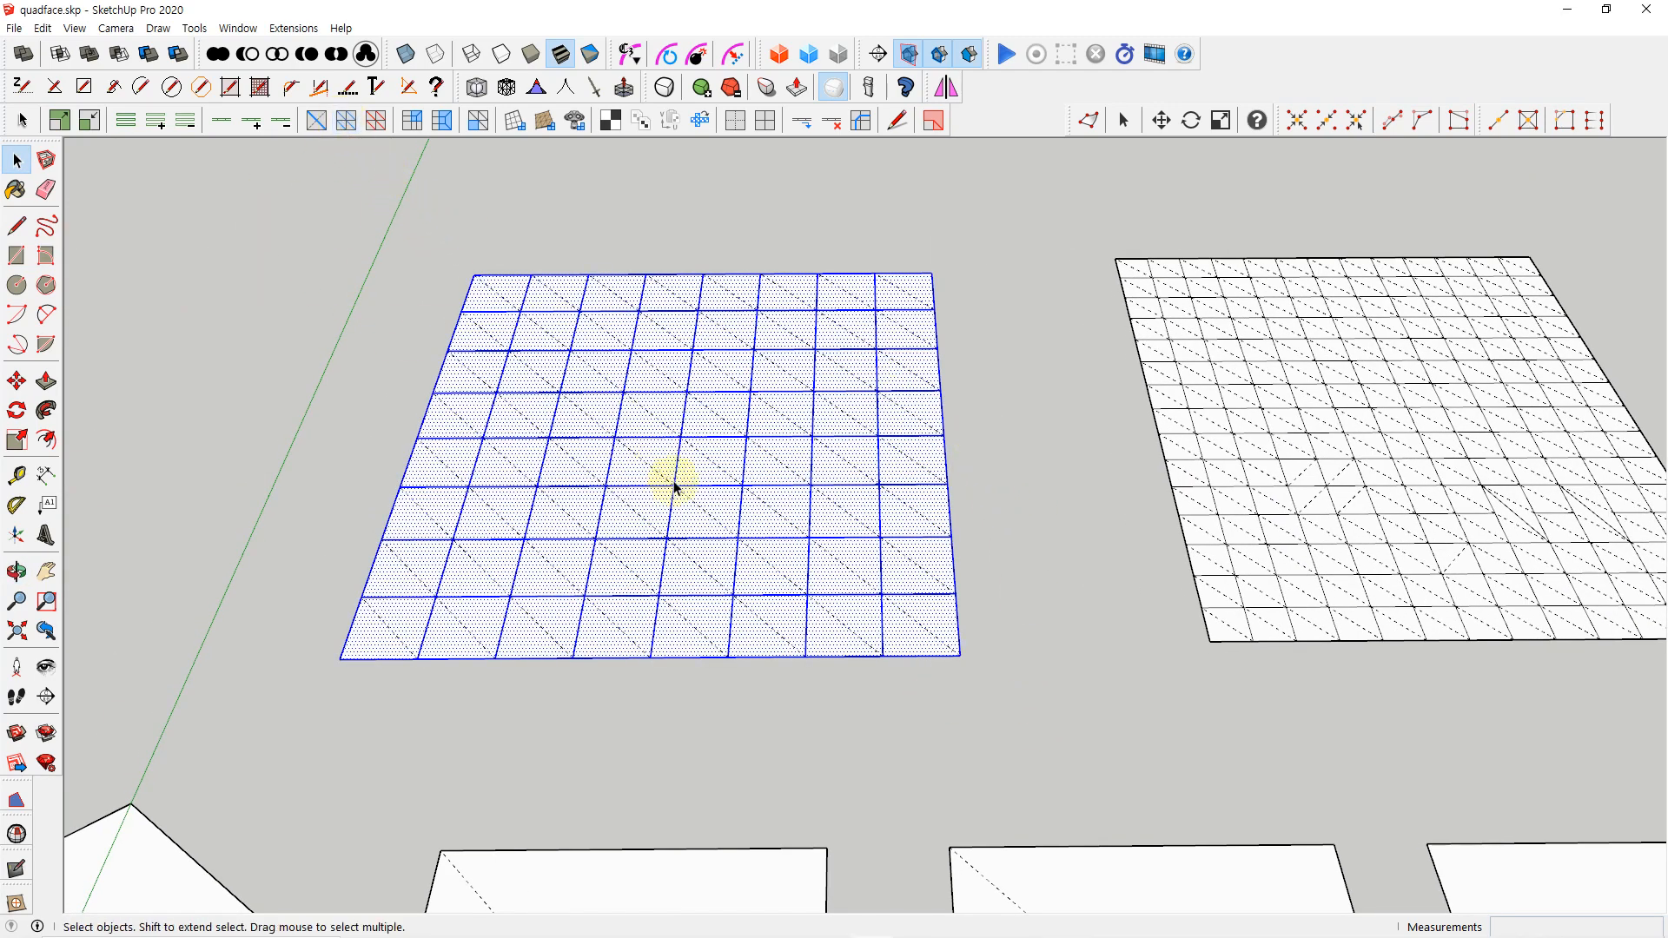
pyautogui.click(605, 415)
pyautogui.click(611, 412)
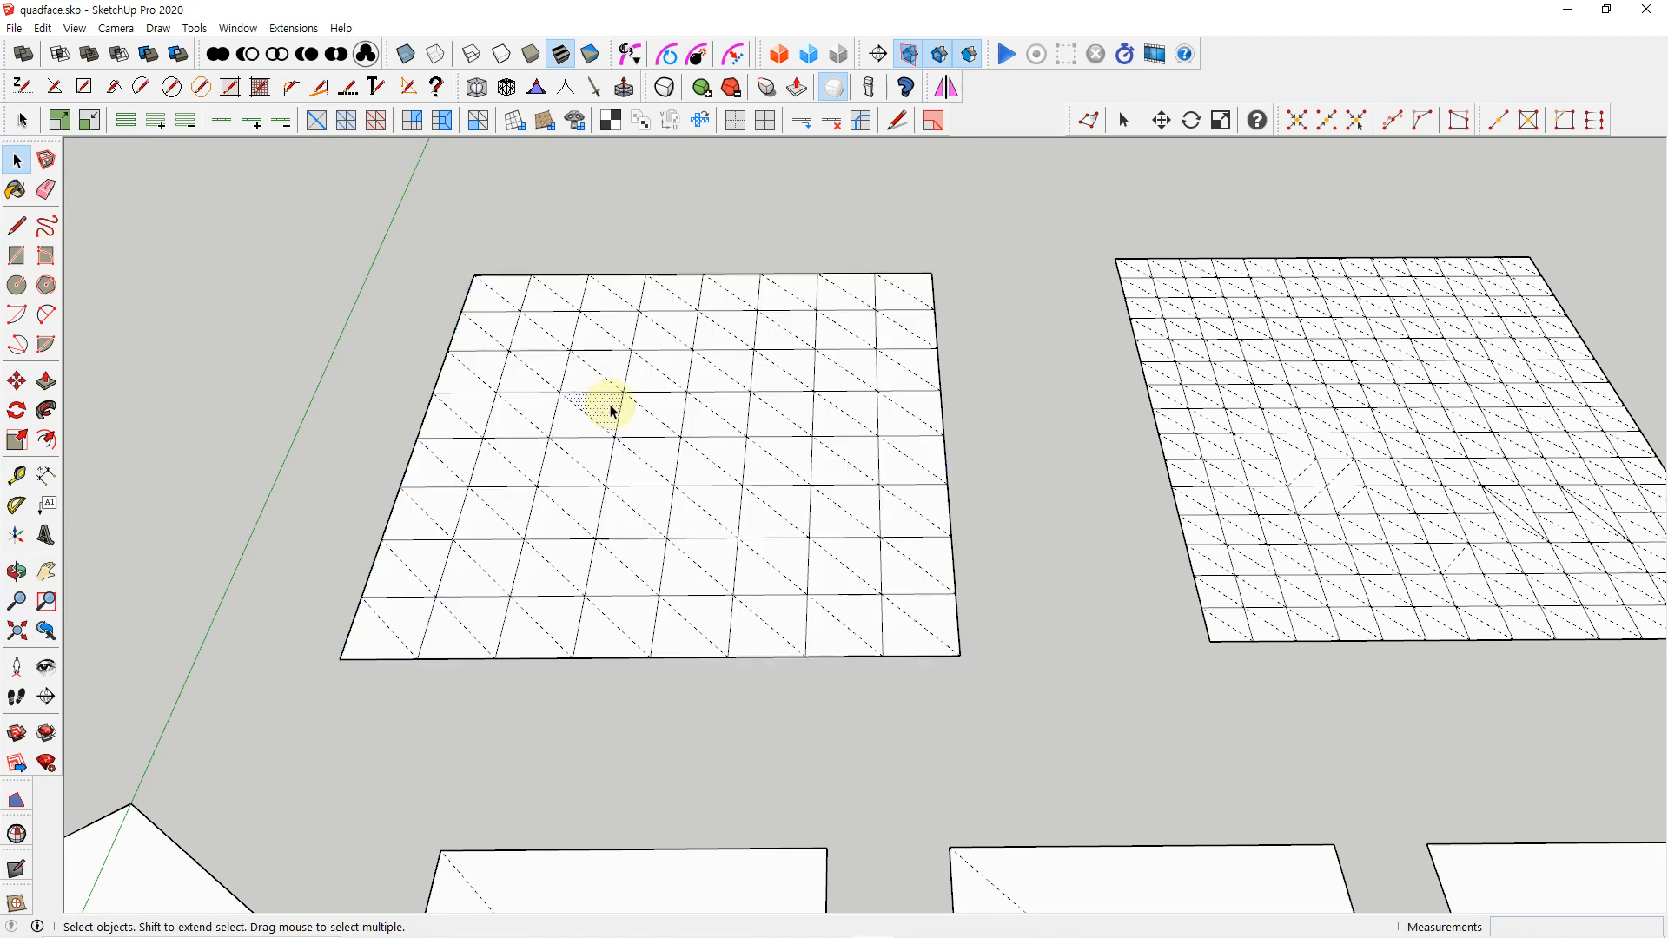
# Select the entire coarse grid, remove its triangulation, and clear the selection
pyautogui.moveTo(242, 213); pyautogui.dragTo(1034, 765)
pyautogui.click(375, 119)
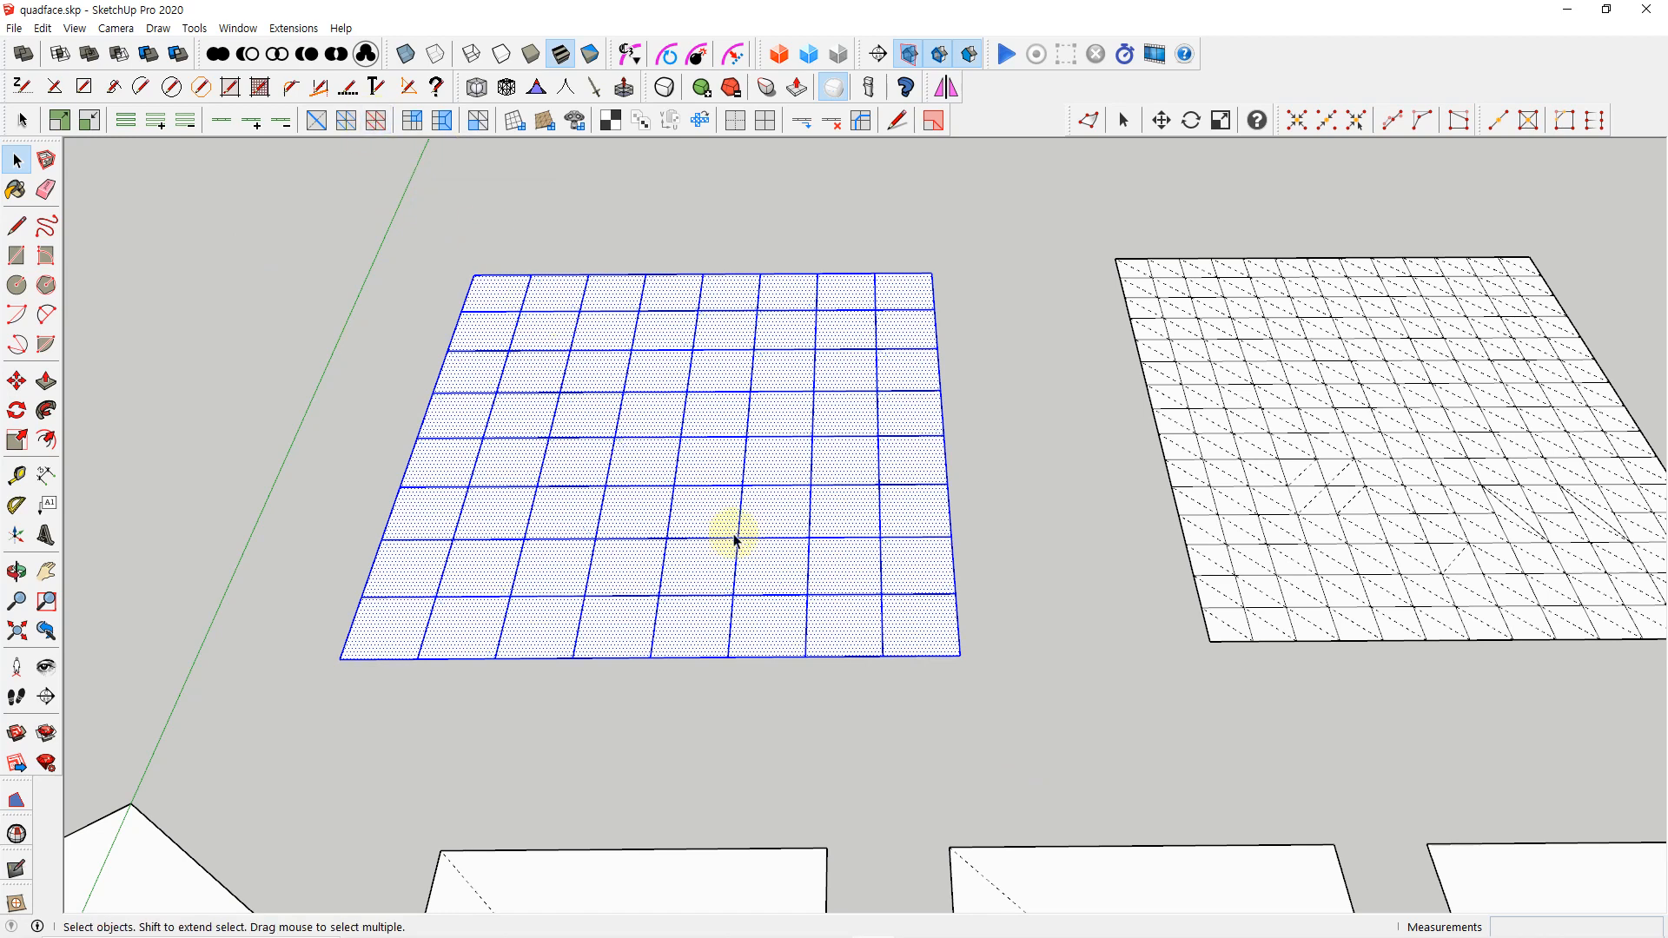
pyautogui.click(1009, 587)
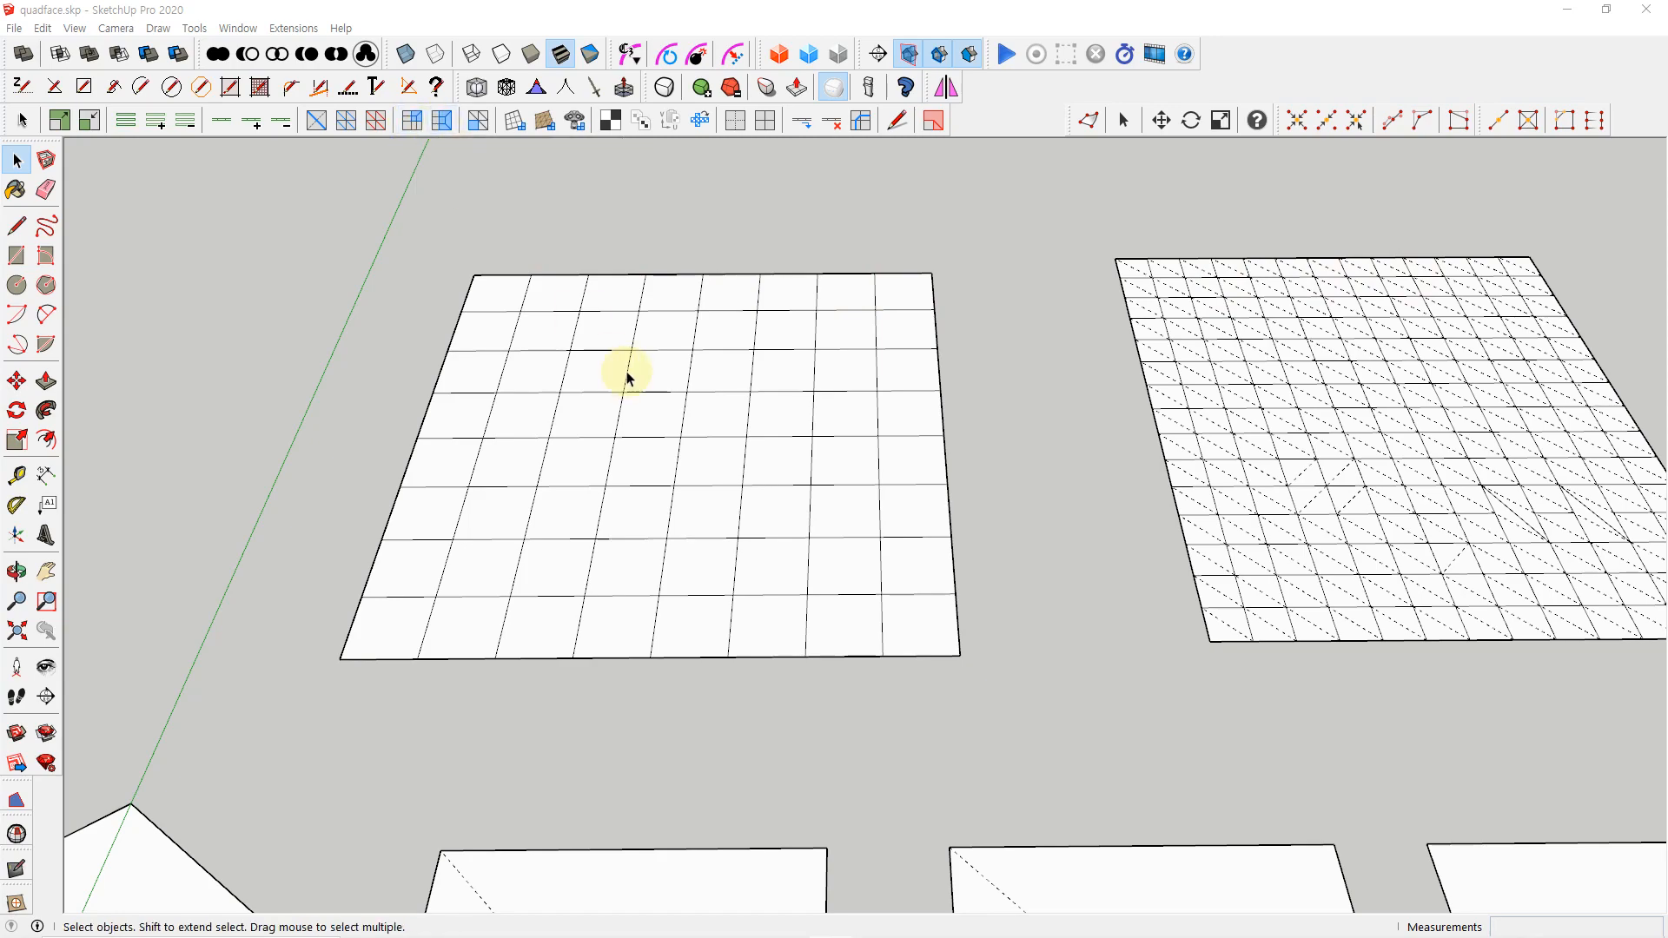
# Colorize the tris, quads and n-gons of the grid containing the bent edge path, examine them, and remove the coloring
pyautogui.scroll(-3, 626, 372)
pyautogui.scroll(-2, 860, 435)
pyautogui.keyDown('shift'); pyautogui.moveTo(1264, 497); pyautogui.dragTo(300, 465, button='middle'); pyautogui.keyUp('shift')
pyautogui.keyDown('shift'); pyautogui.moveTo(860, 506); pyautogui.dragTo(674, 522, button='middle'); pyautogui.keyUp('shift')
pyautogui.scroll(2, 827, 498)
pyautogui.scroll(3, 817, 486)
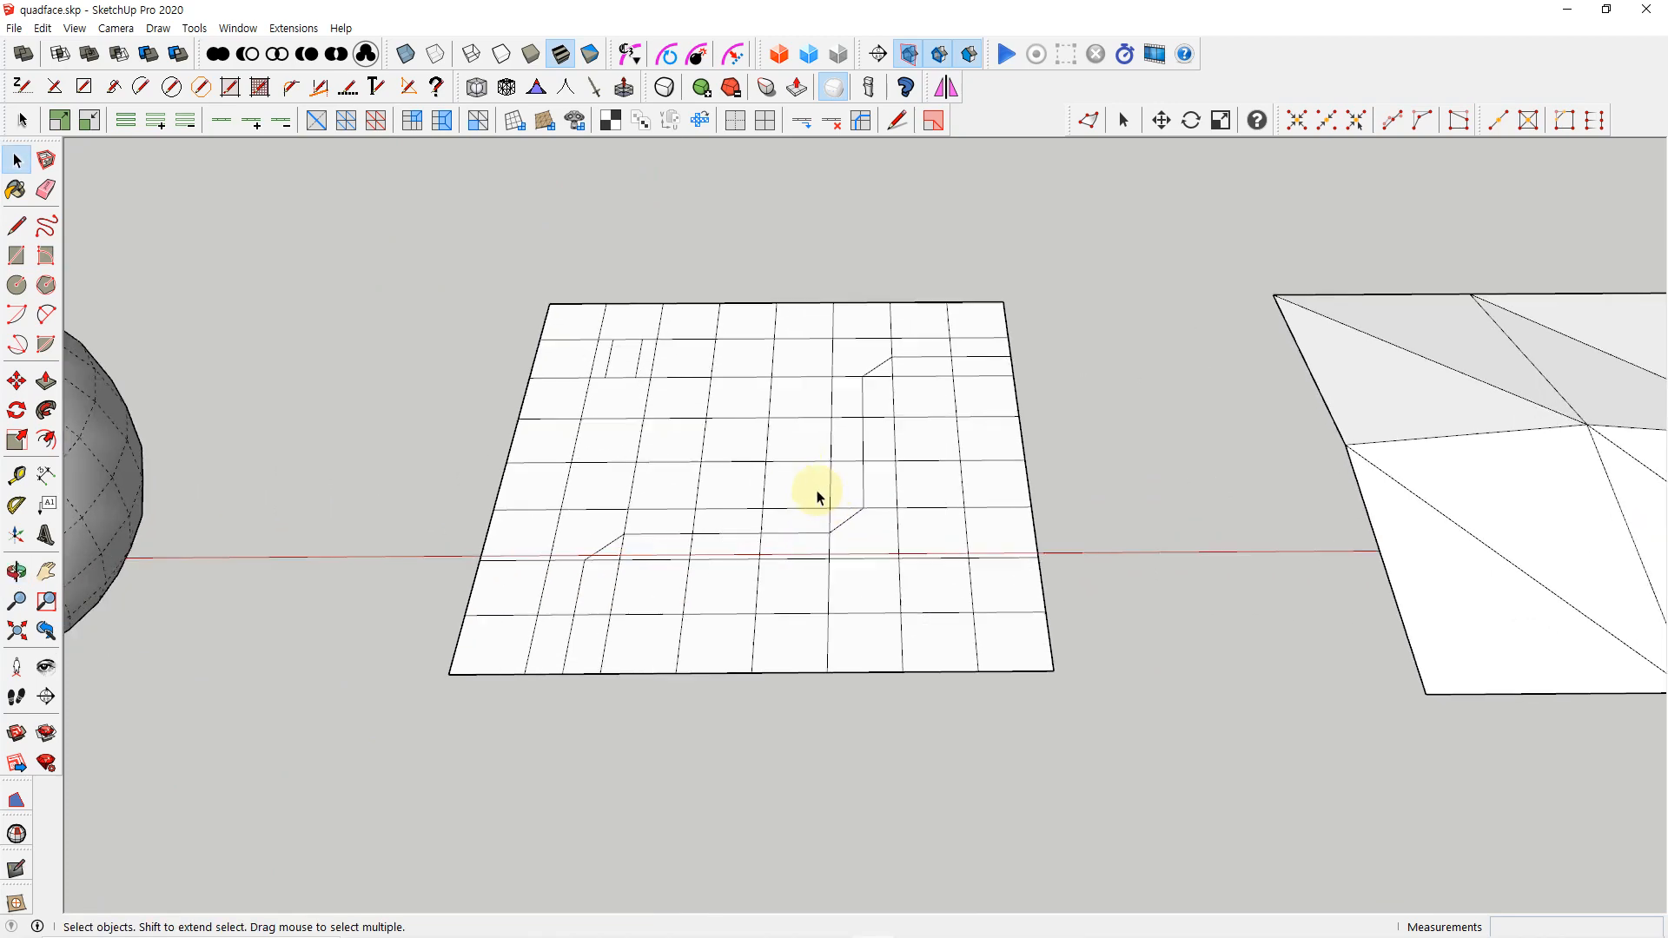
pyautogui.moveTo(786, 472); pyautogui.dragTo(817, 390, button='middle')
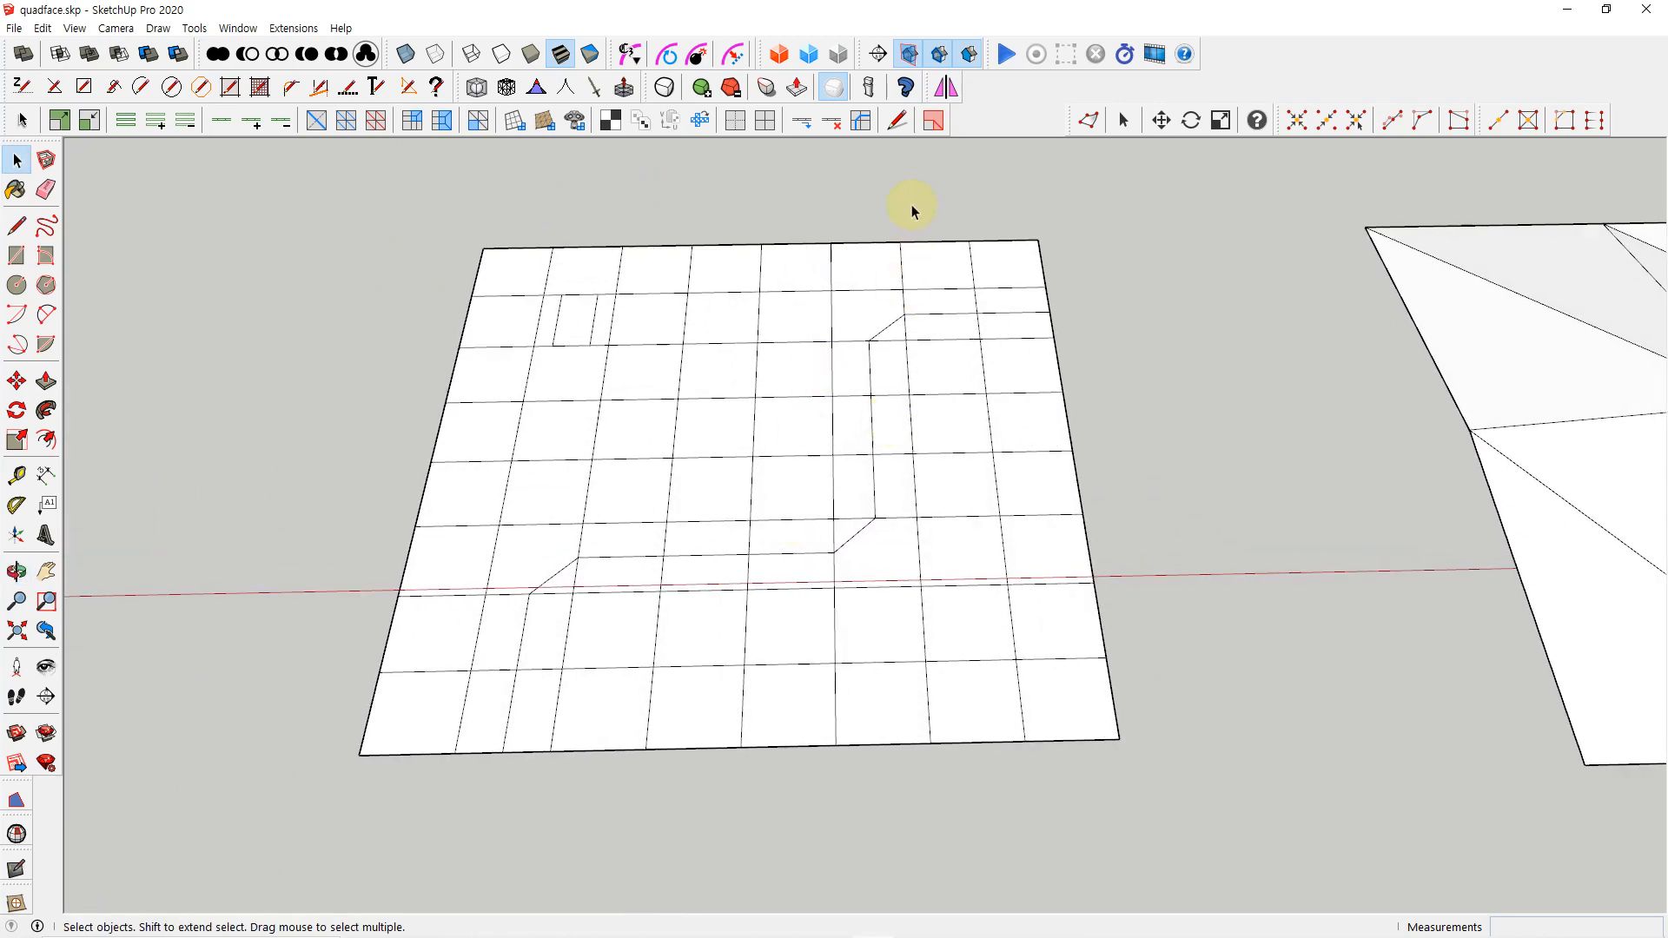
pyautogui.click(930, 129)
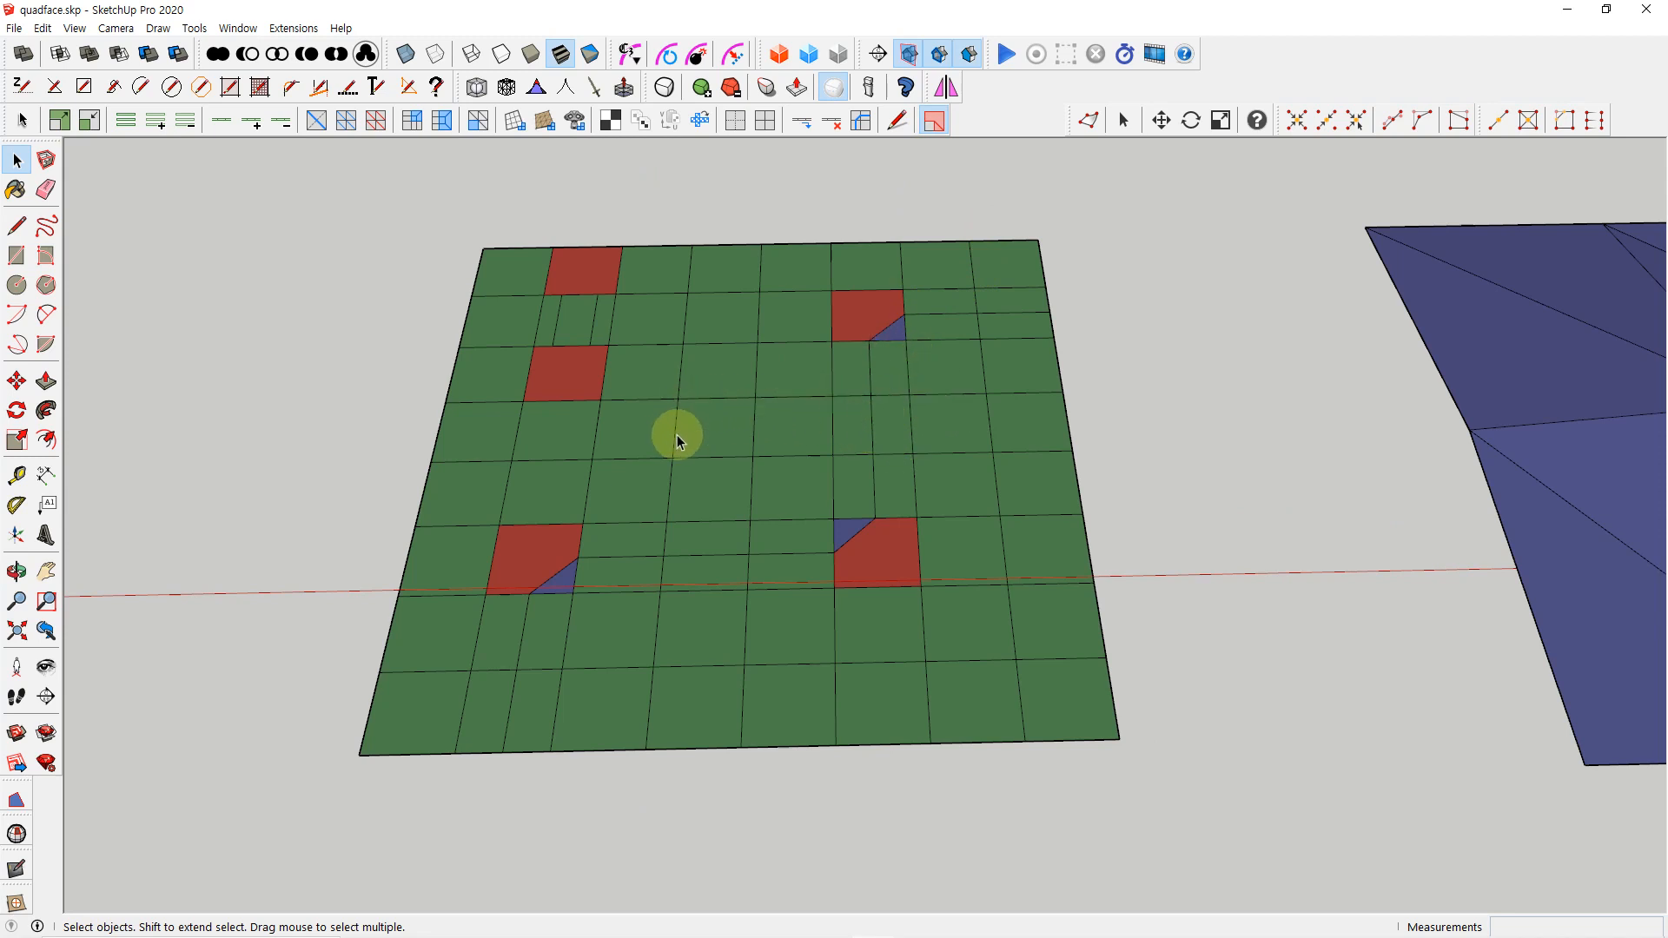
pyautogui.moveTo(733, 452); pyautogui.dragTo(727, 469, button='middle')
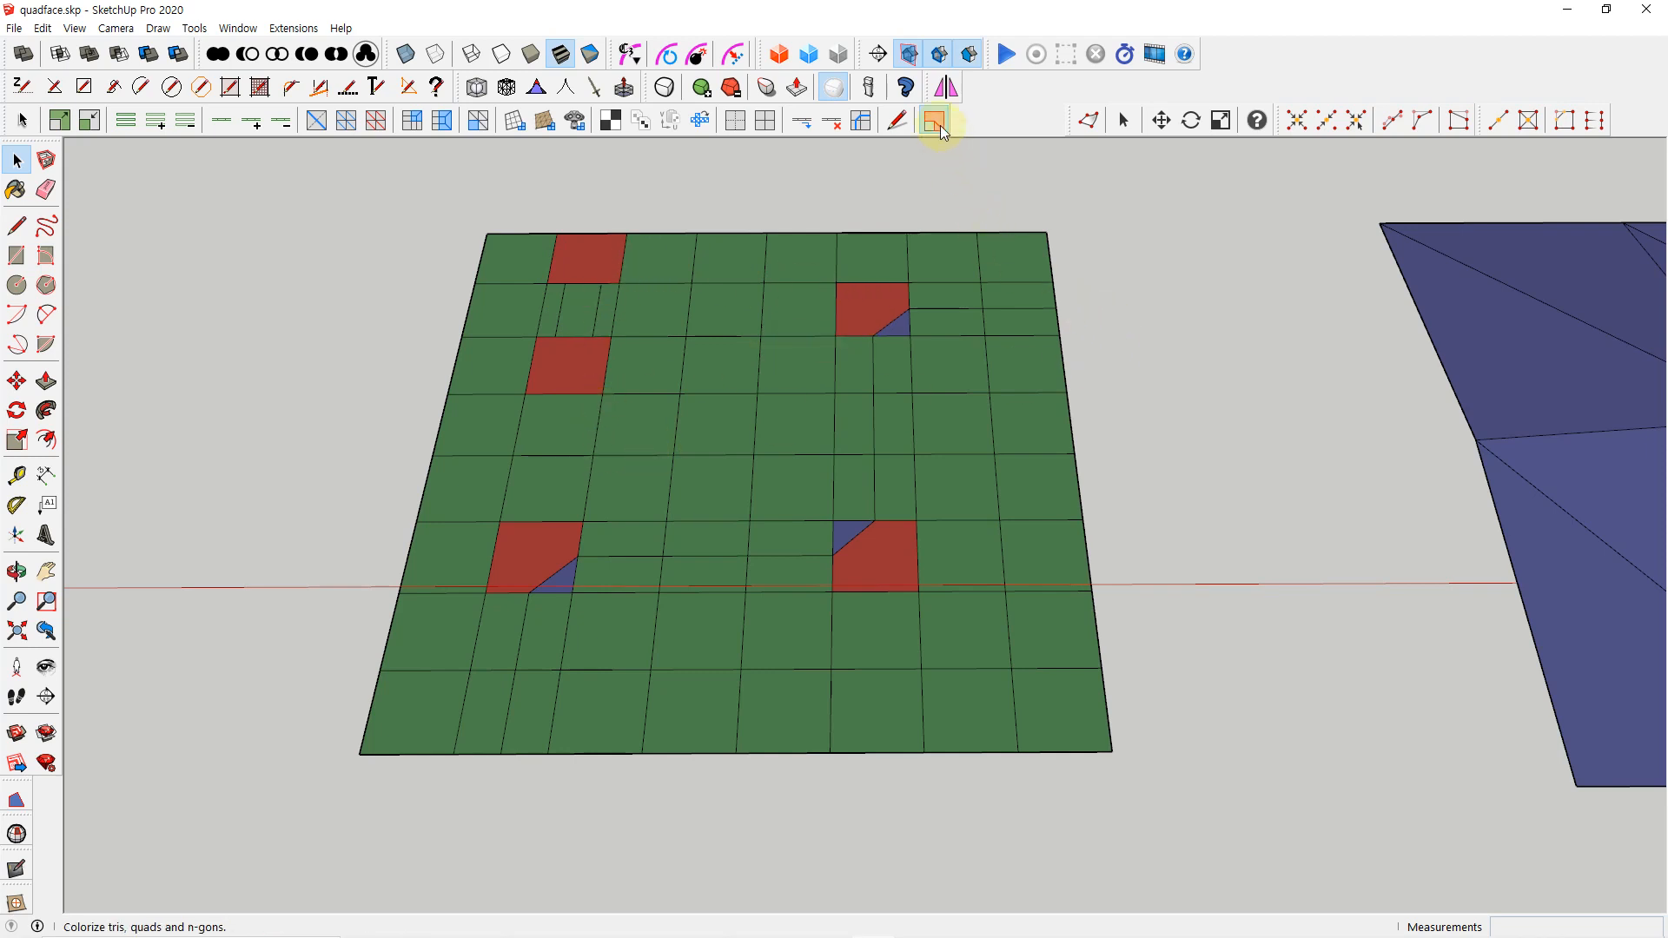
pyautogui.hotkey('ctrl', 'z')
# Extend the path's vertical and horizontal lines at its upper-right bend until they cross inside the cell
pyautogui.scroll(3, 860, 404)
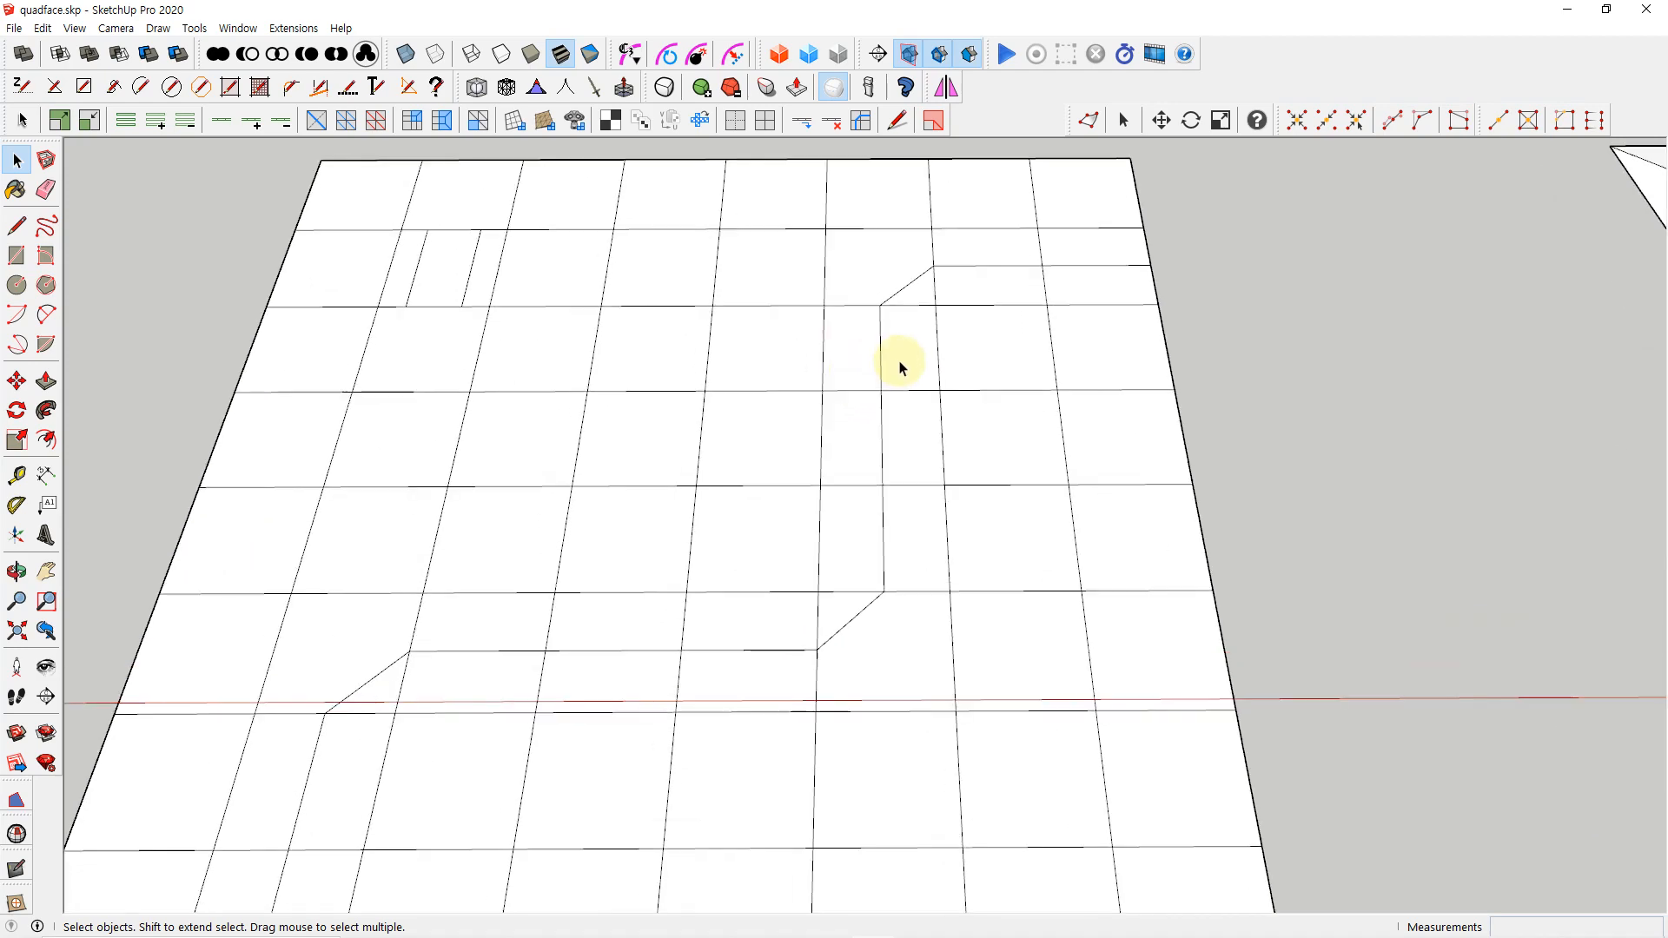
pyautogui.keyDown('shift'); pyautogui.moveTo(888, 341); pyautogui.dragTo(872, 463, button='middle'); pyautogui.keyUp('shift')
pyautogui.press('l')
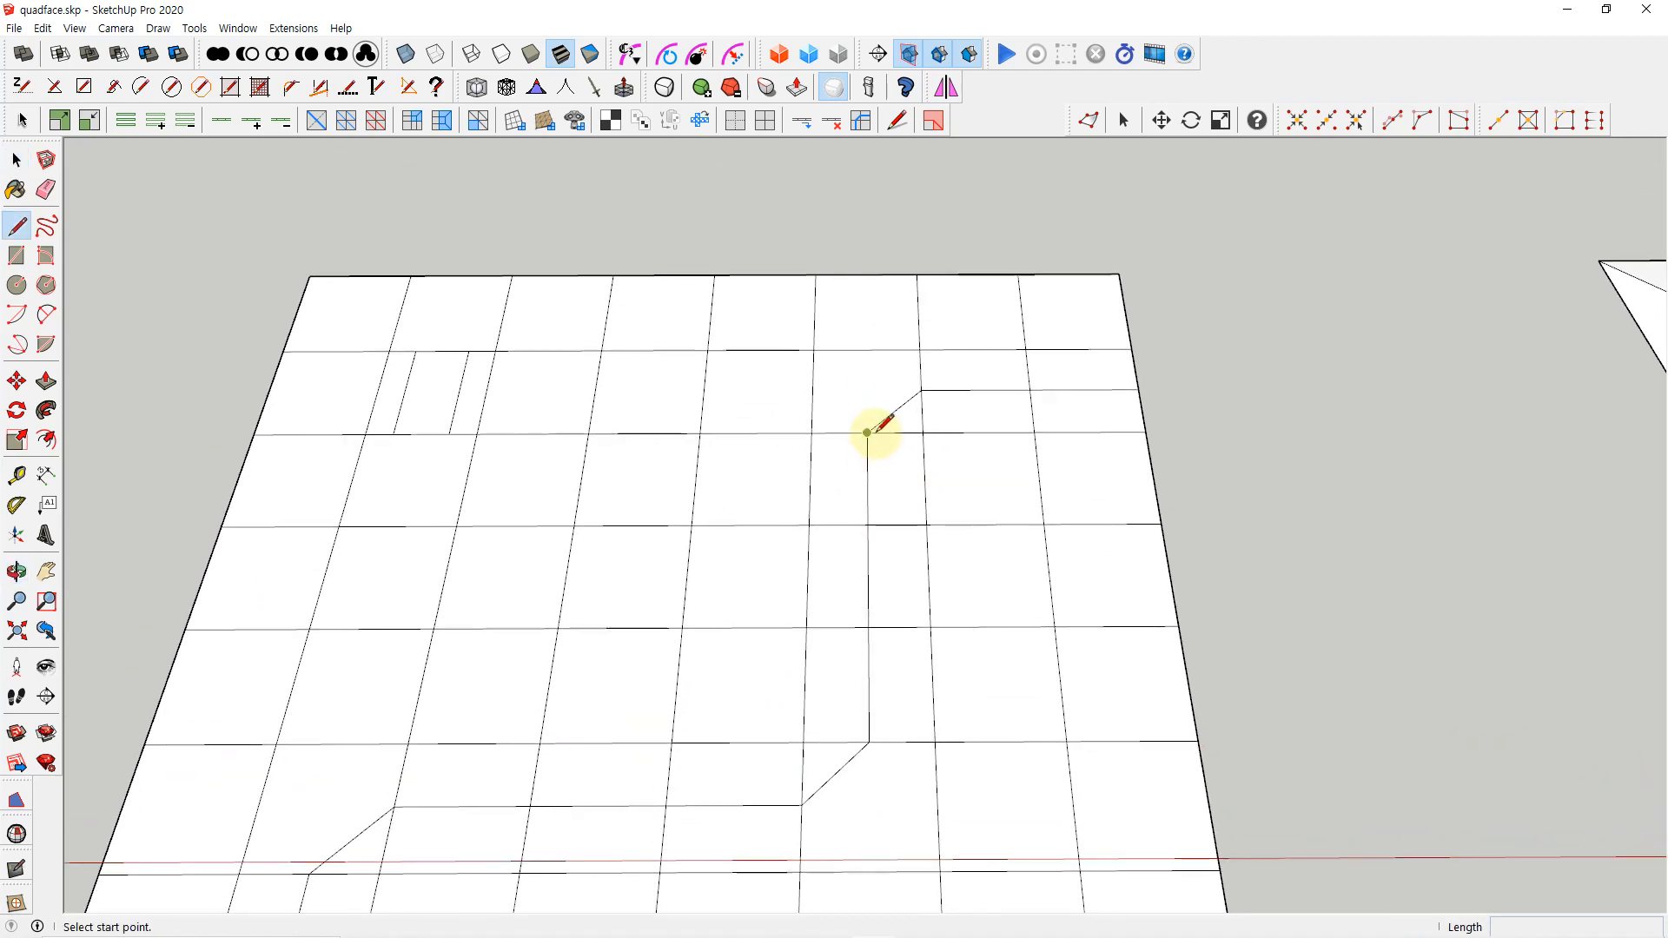
pyautogui.click(867, 432)
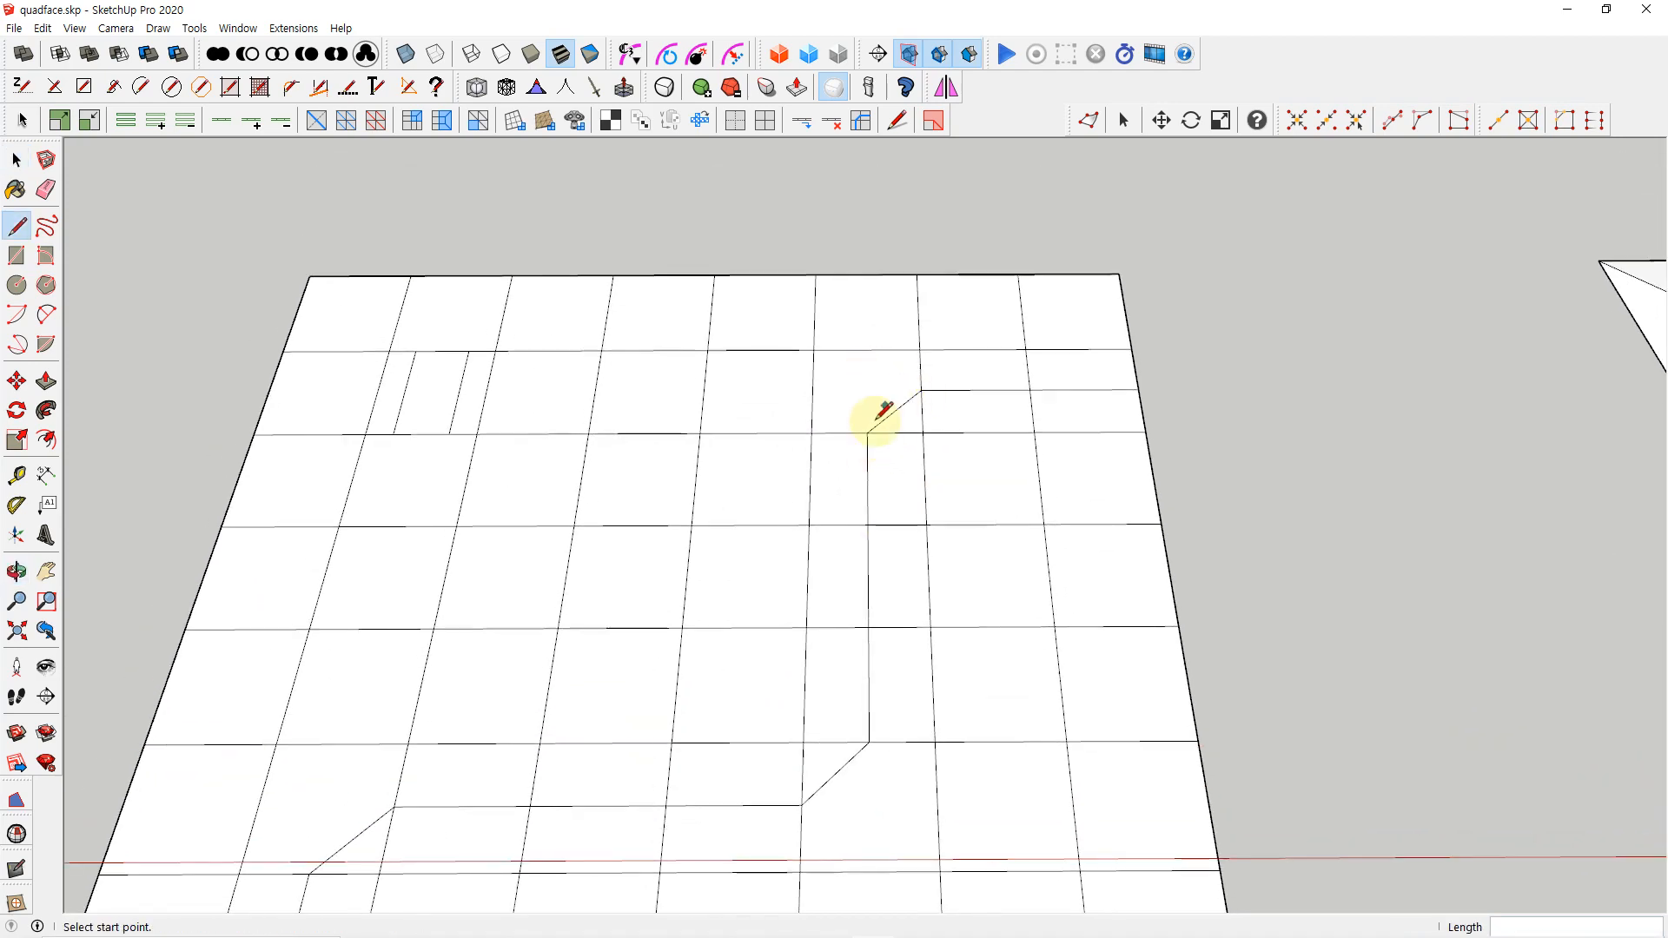
pyautogui.click(867, 385)
pyautogui.press('Escape')
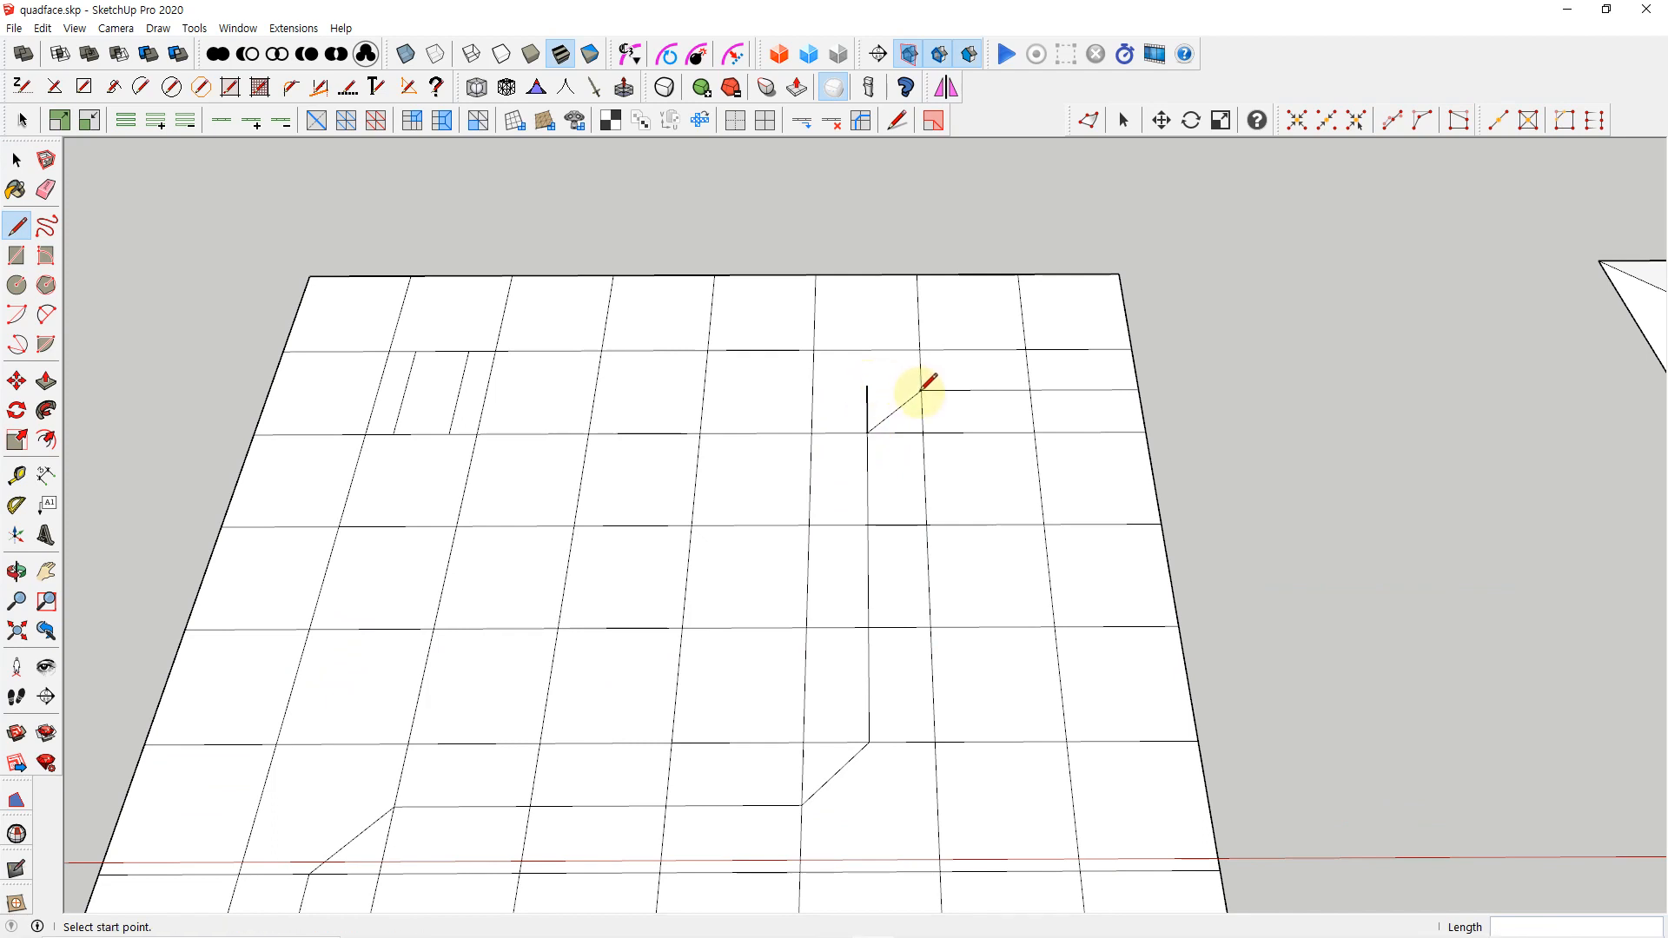
pyautogui.click(921, 390)
pyautogui.click(865, 387)
pyautogui.press('space')
pyautogui.scroll(3, 883, 421)
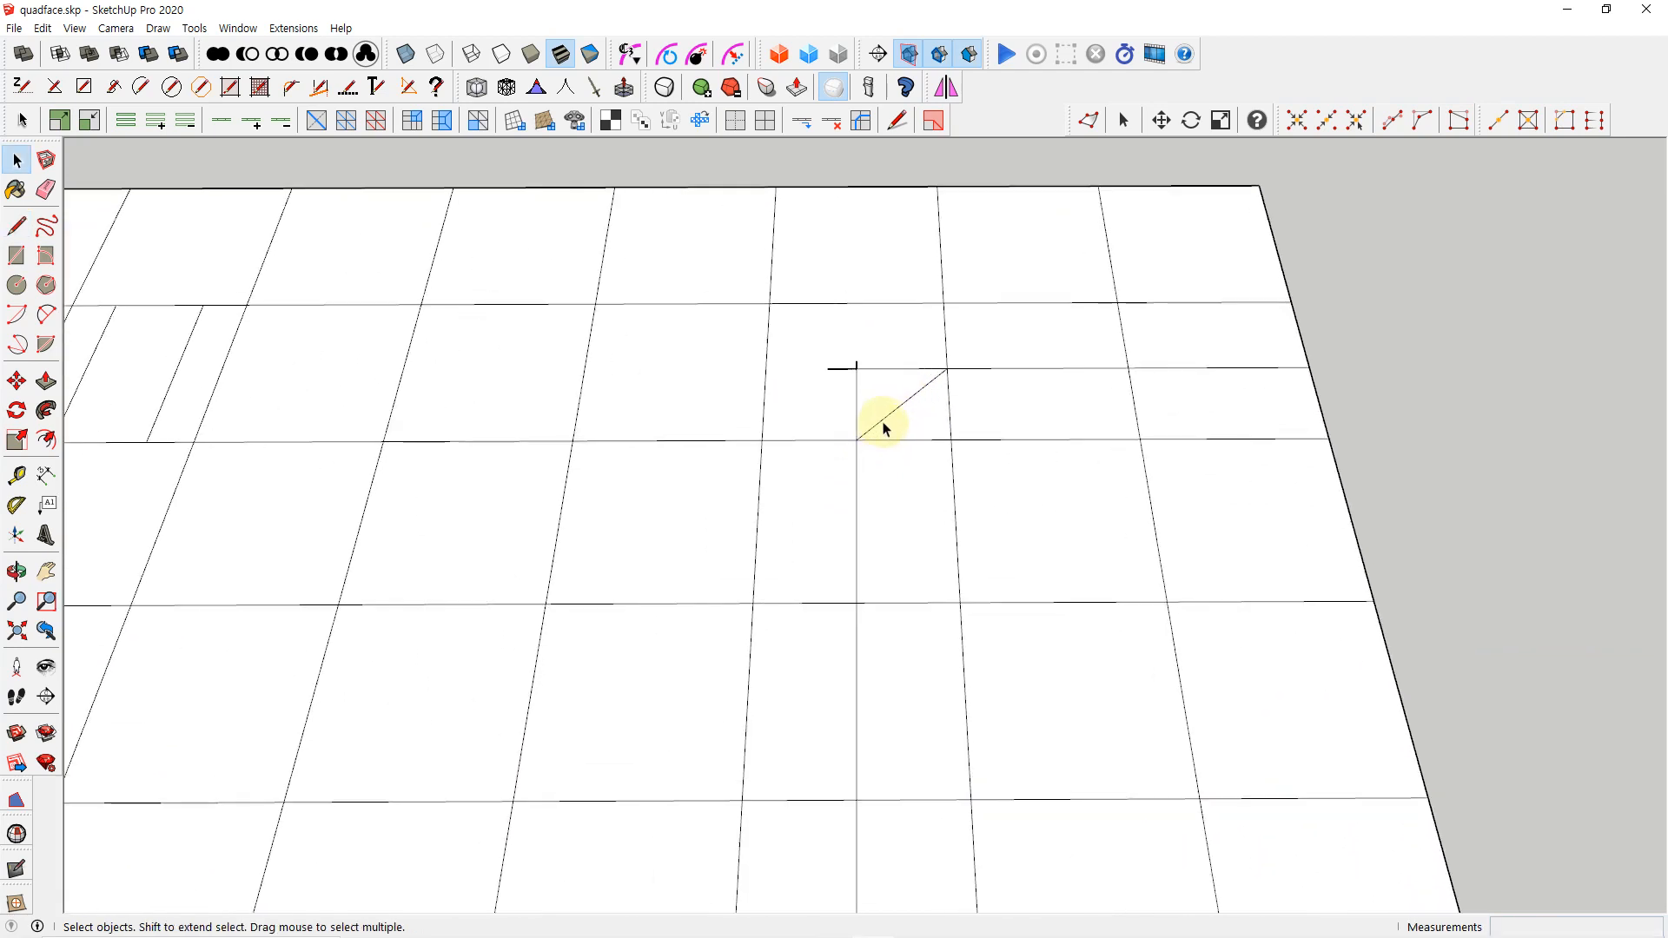
# Erase the diagonal edge and the overhanging line ends at the upper-right bend, leaving a square corner
pyautogui.press('e')
pyautogui.moveTo(864, 360); pyautogui.dragTo(917, 409)
pyautogui.press('space')
# Connect the square corner to the cell's upper-left vertex with a line about 43 mm long
pyautogui.scroll(-2, 912, 421)
pyautogui.press('l')
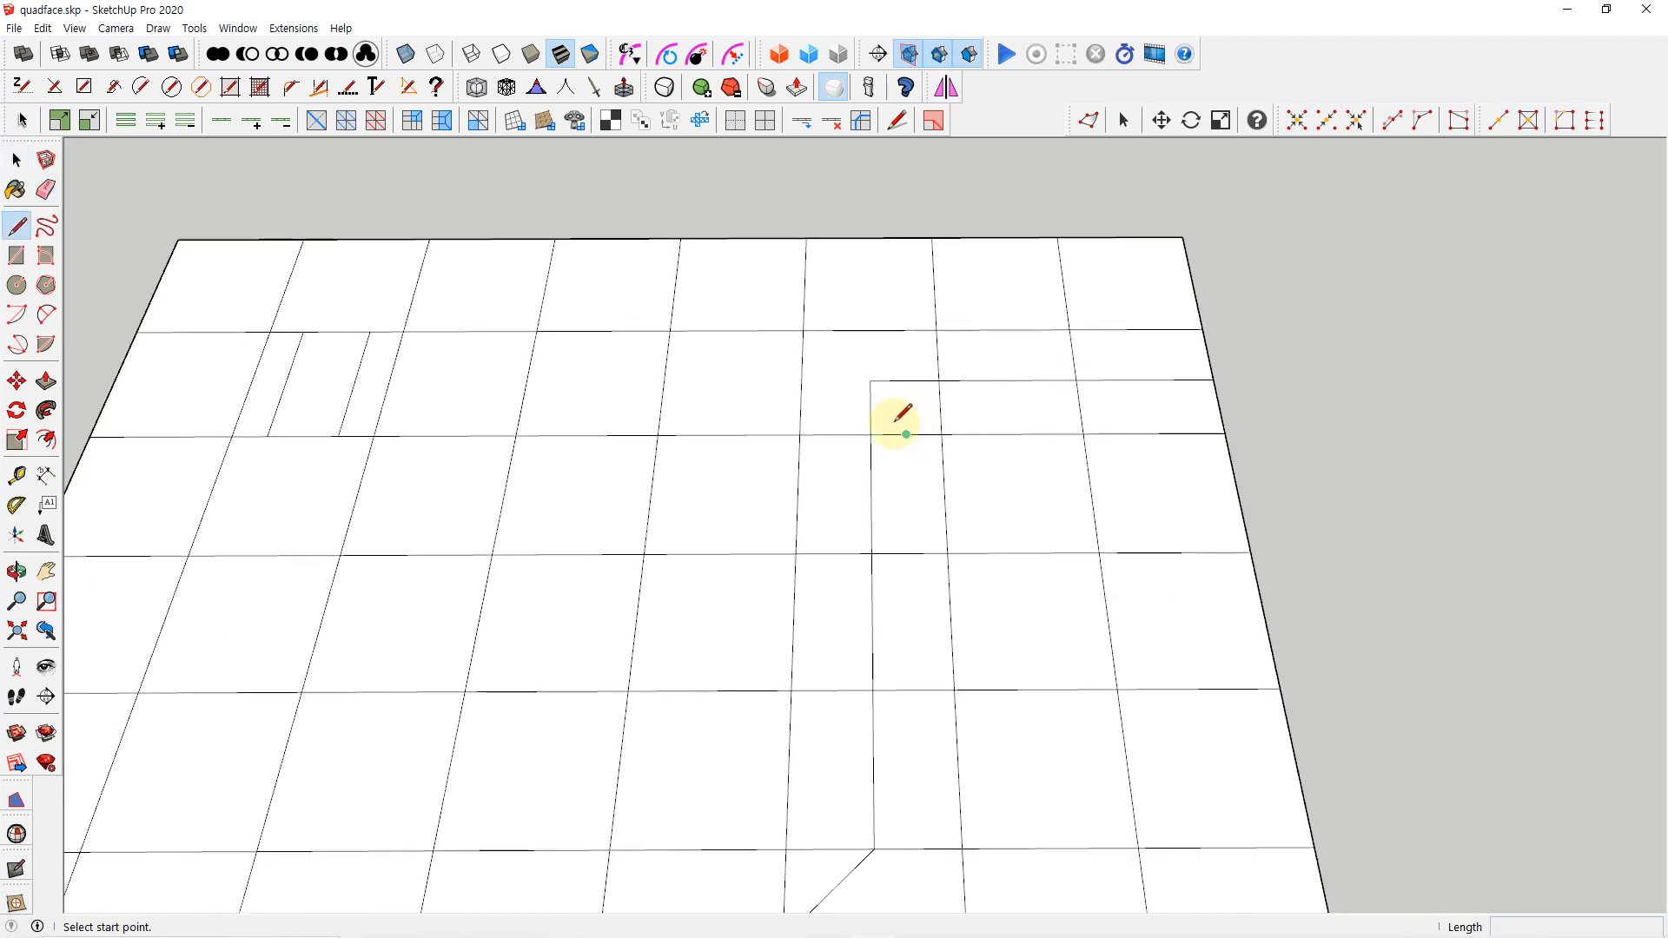
pyautogui.click(870, 381)
pyautogui.click(803, 333)
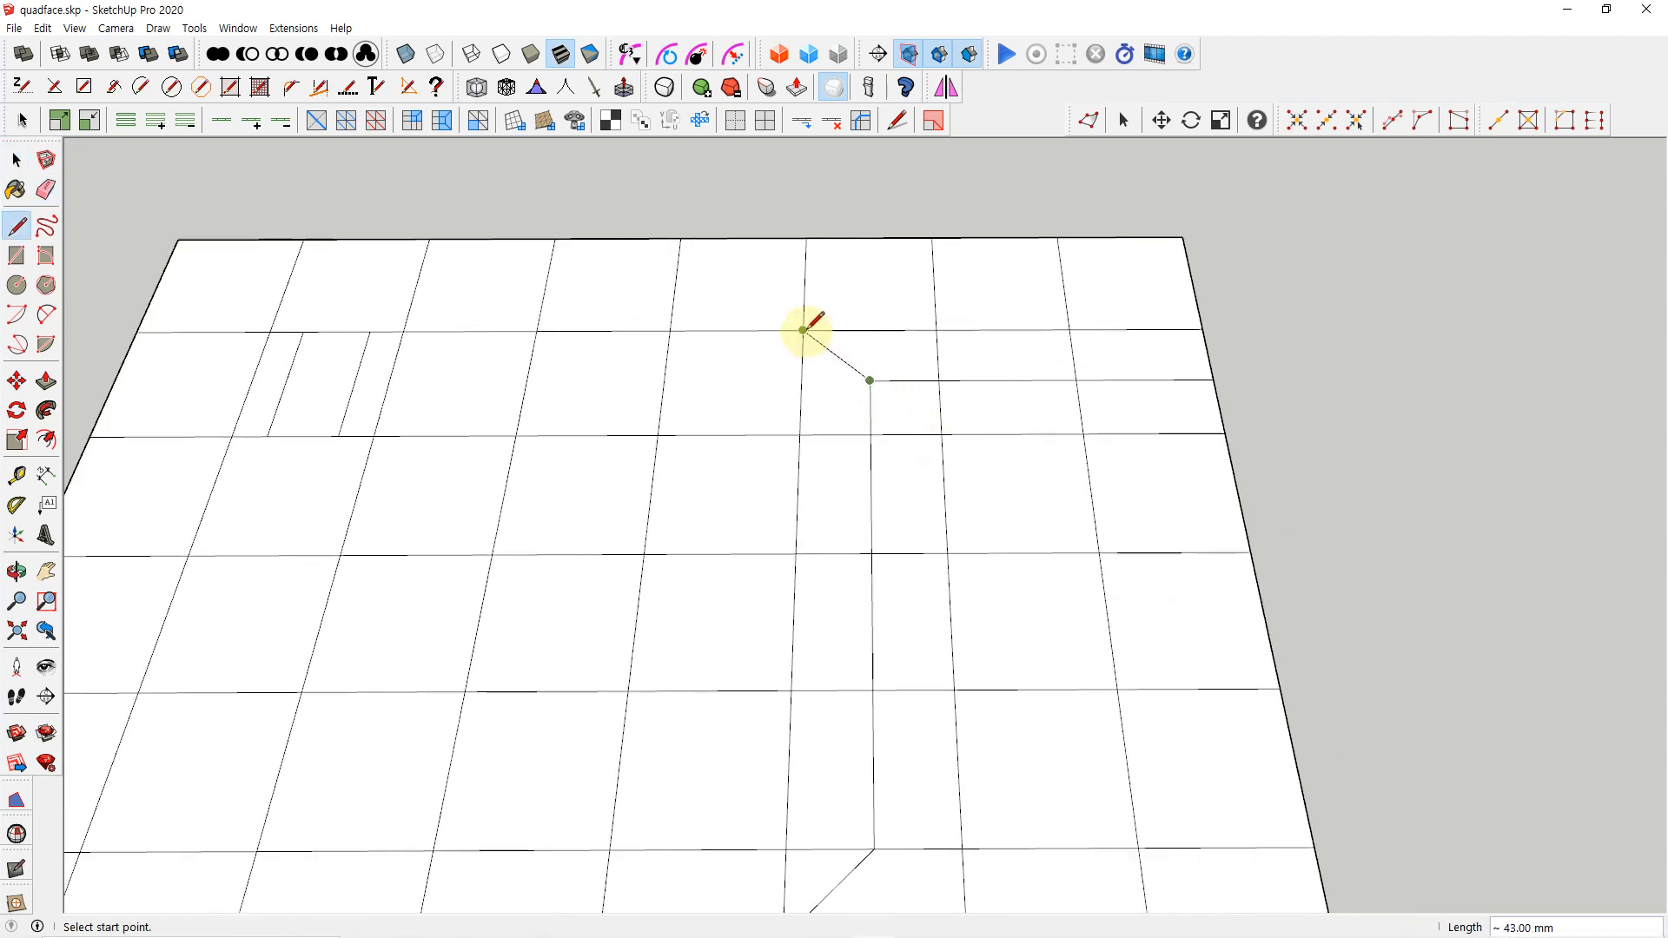
pyautogui.press('space')
# Check the faces around the rebuilt corner by selecting them and colorizing tris, quads and n-gons, and remove the coloring
pyautogui.click(849, 382)
pyautogui.click(878, 356)
pyautogui.click(913, 414)
pyautogui.scroll(-1, 917, 425)
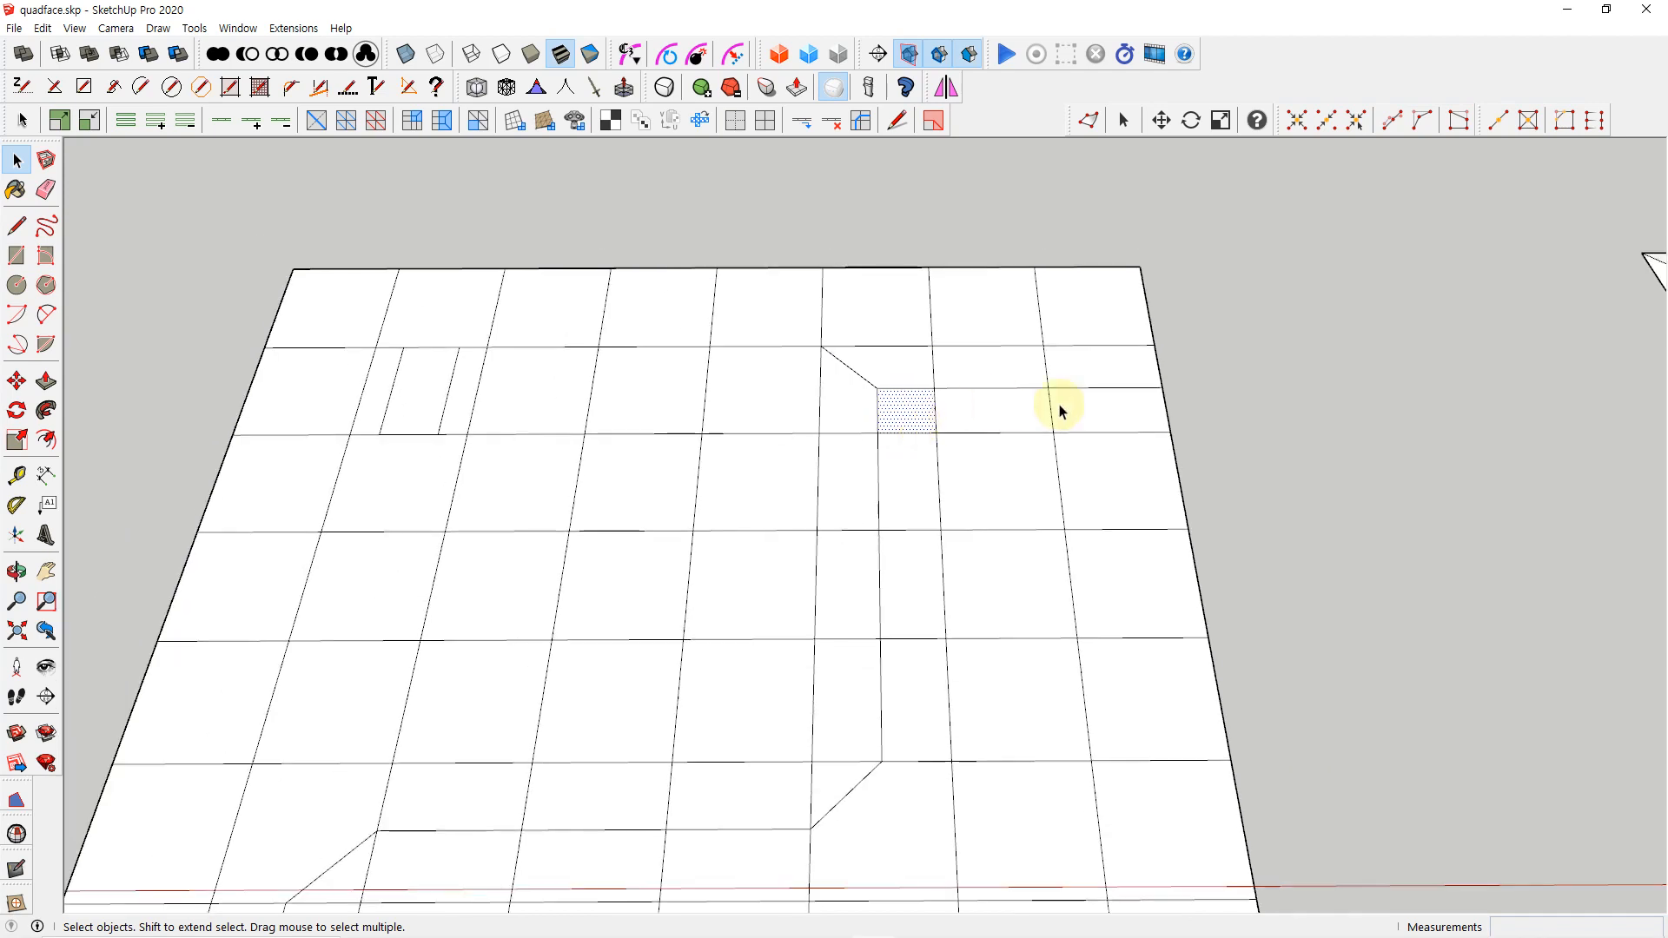
pyautogui.click(1224, 372)
pyautogui.click(934, 120)
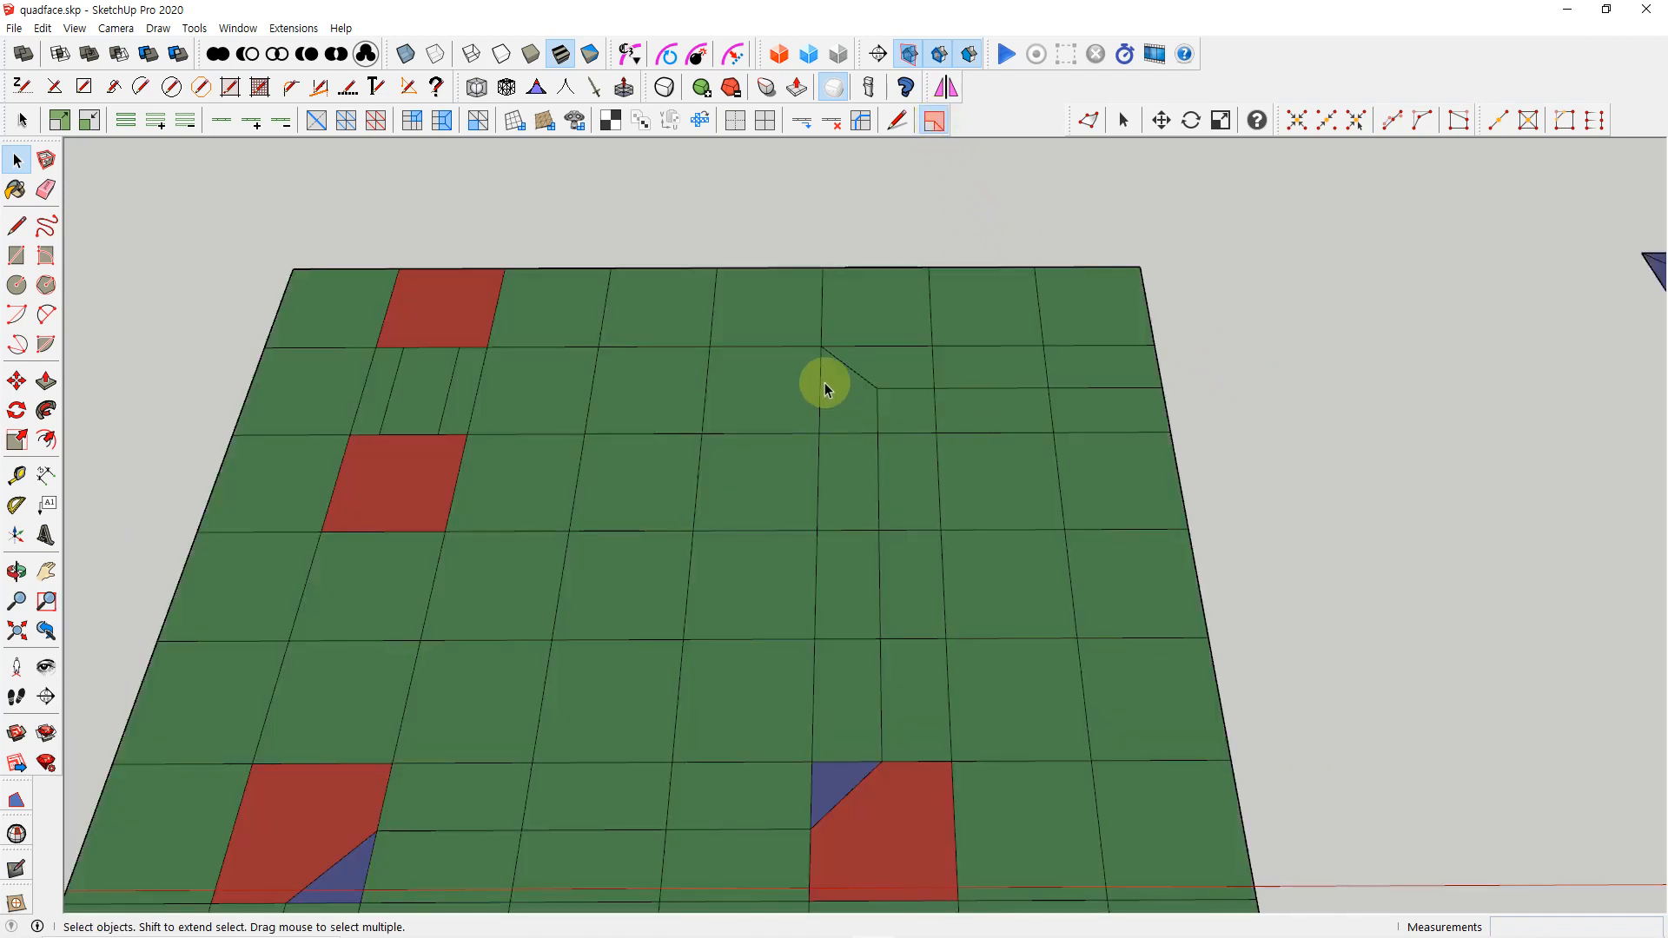
pyautogui.scroll(-1, 873, 460)
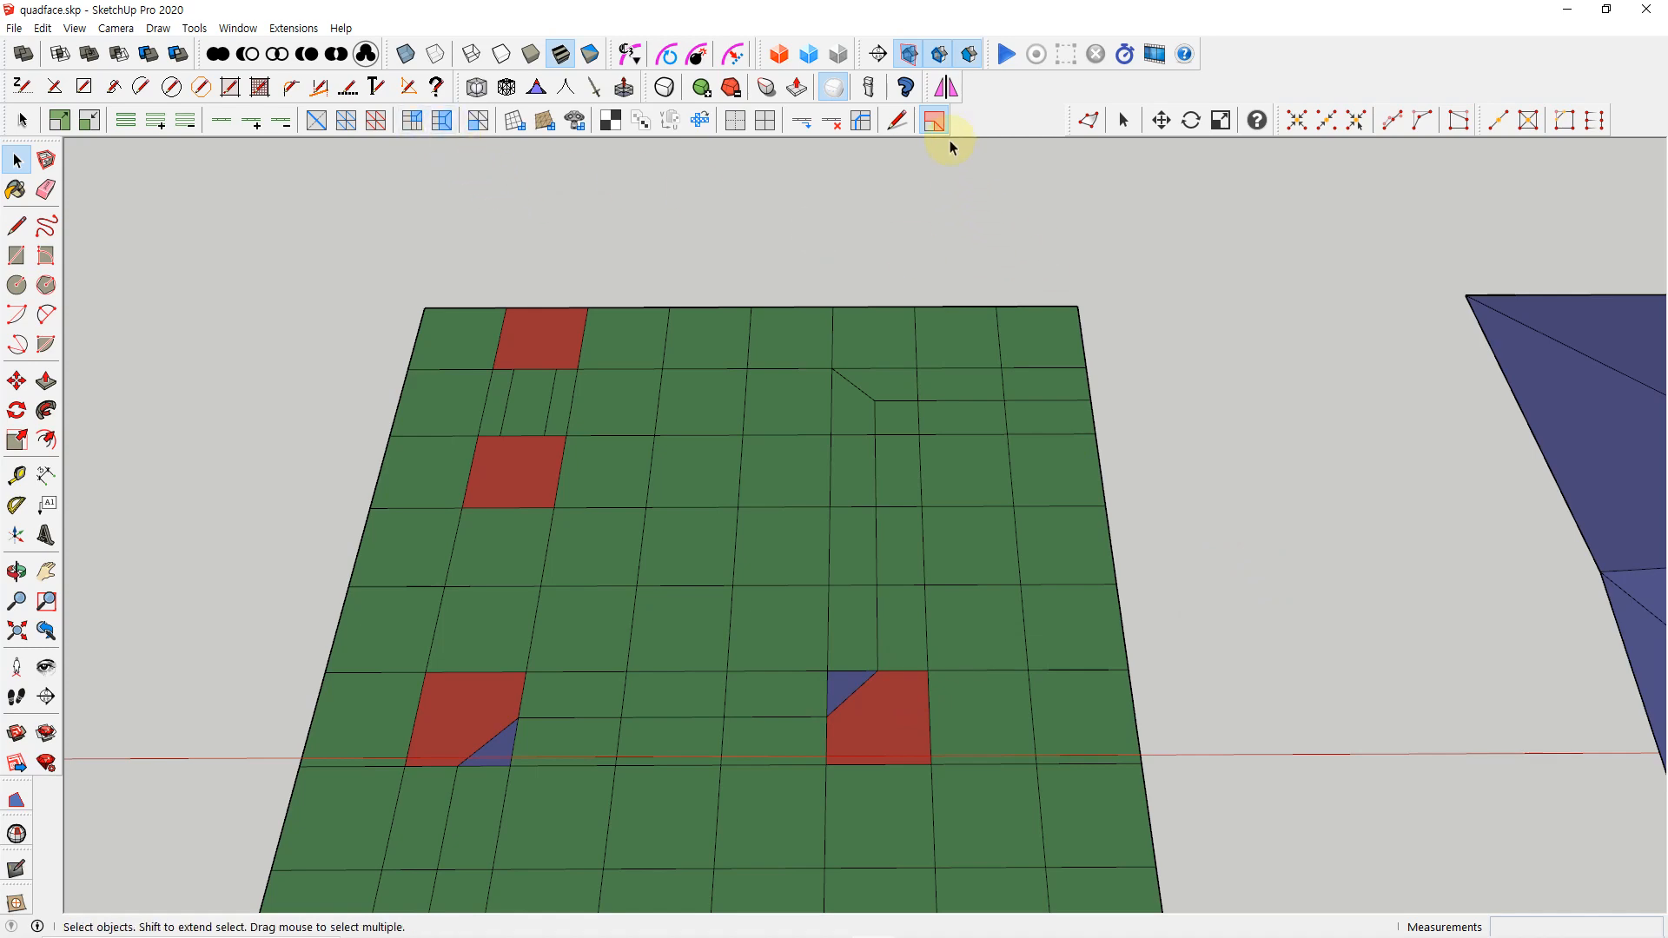
pyautogui.hotkey('ctrl', 'z')
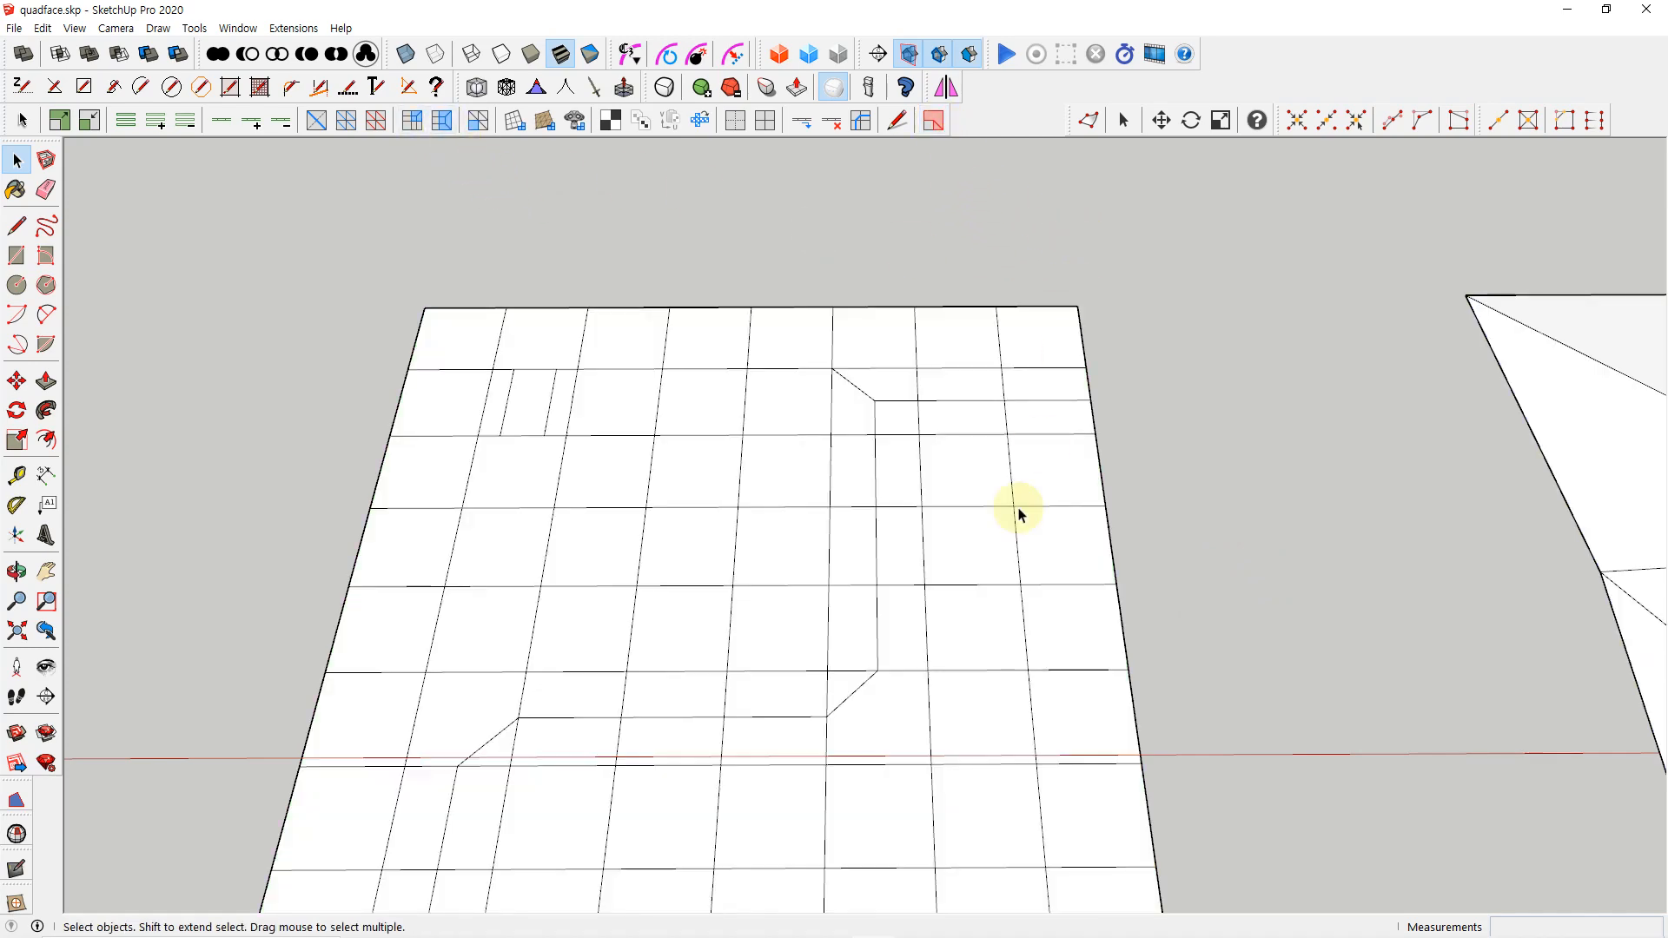
# Select the path's two remaining diagonal bend edges and convert them into quad corners with Build Corners
pyautogui.scroll(-1, 992, 531)
pyautogui.scroll(-1, 804, 599)
pyautogui.keyDown('shift'); pyautogui.moveTo(829, 700); pyautogui.dragTo(934, 711, button='middle'); pyautogui.keyUp('shift')
pyautogui.scroll(3, 947, 713)
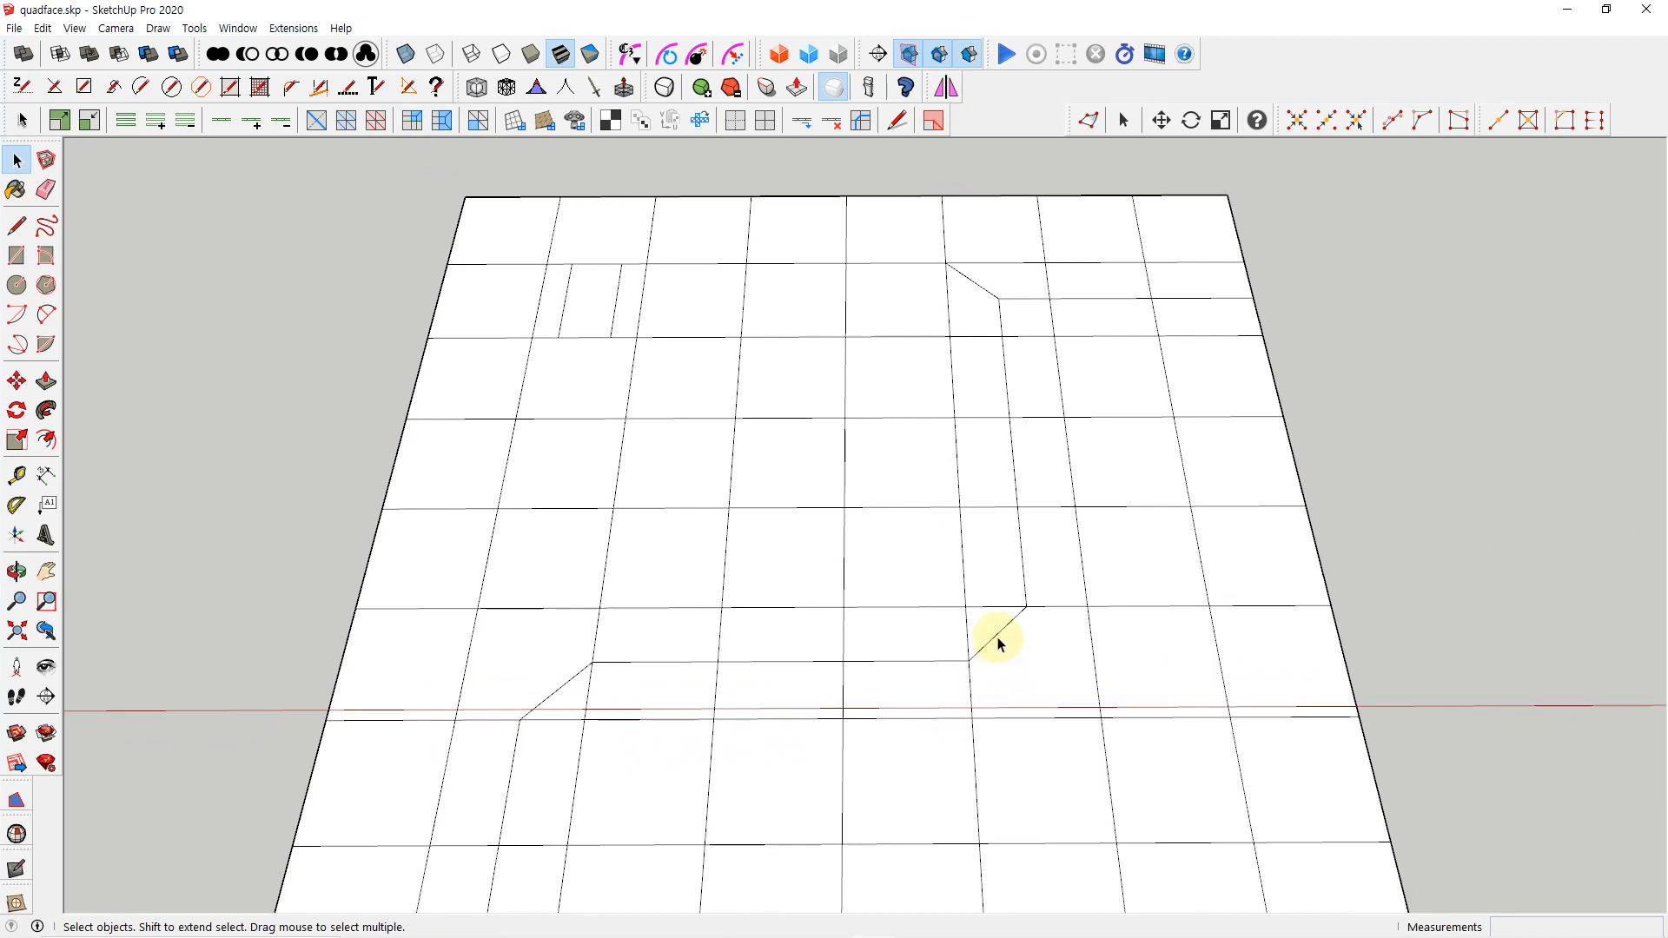
pyautogui.click(996, 634)
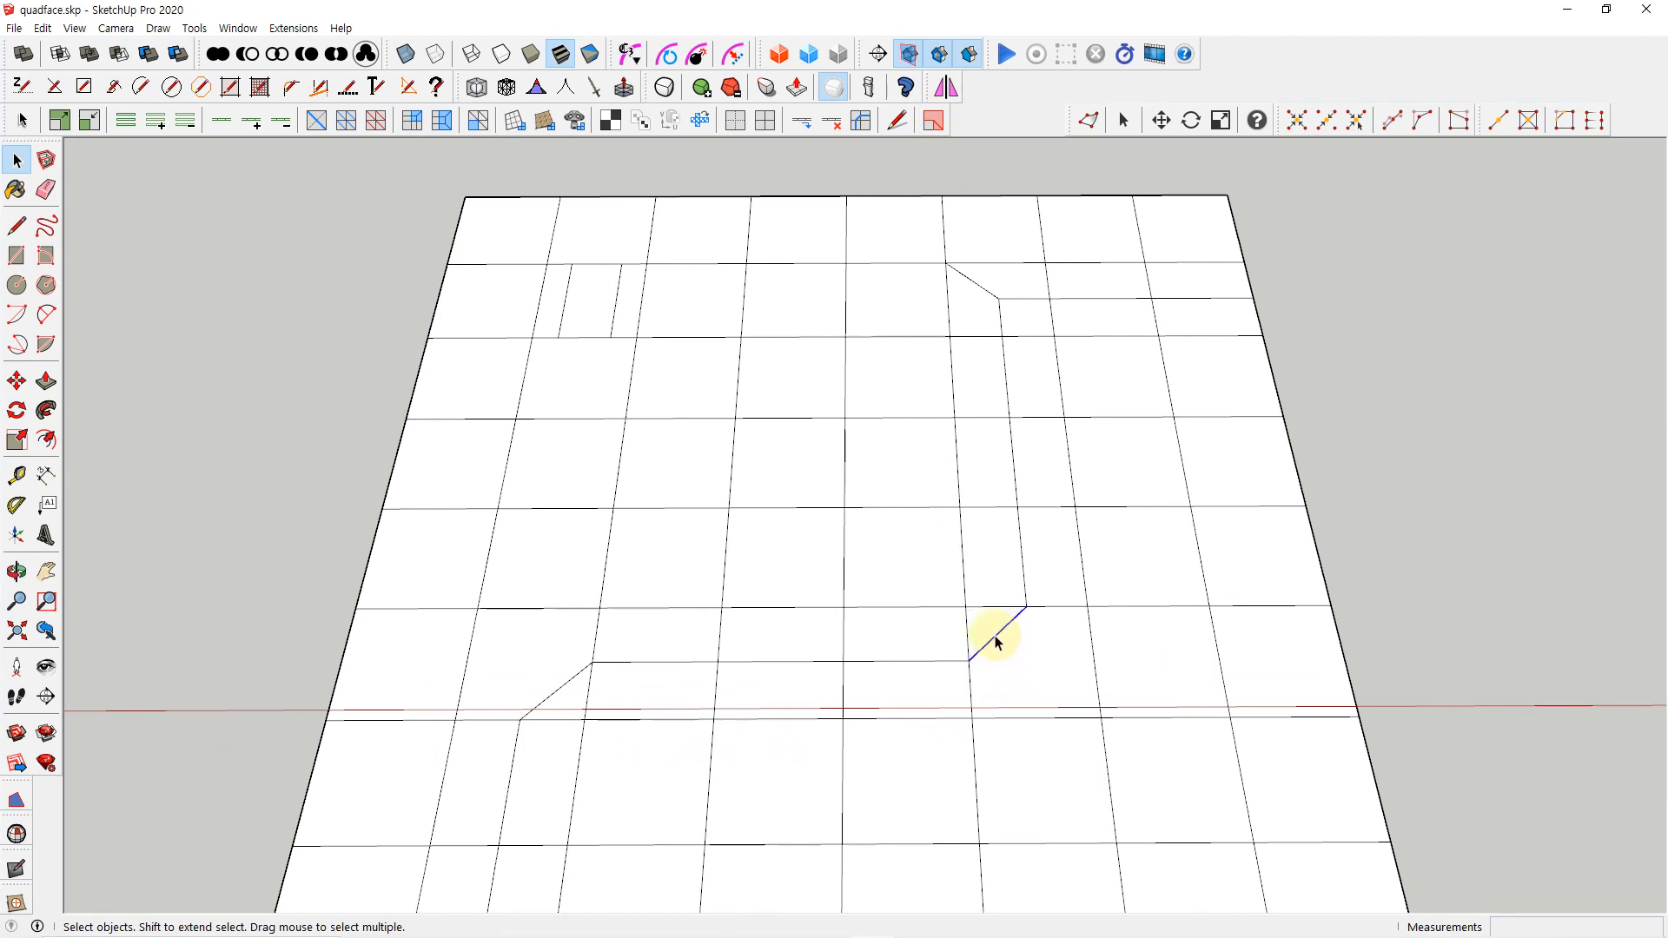
pyautogui.keyDown('shift'); pyautogui.click(559, 688); pyautogui.keyUp('shift')
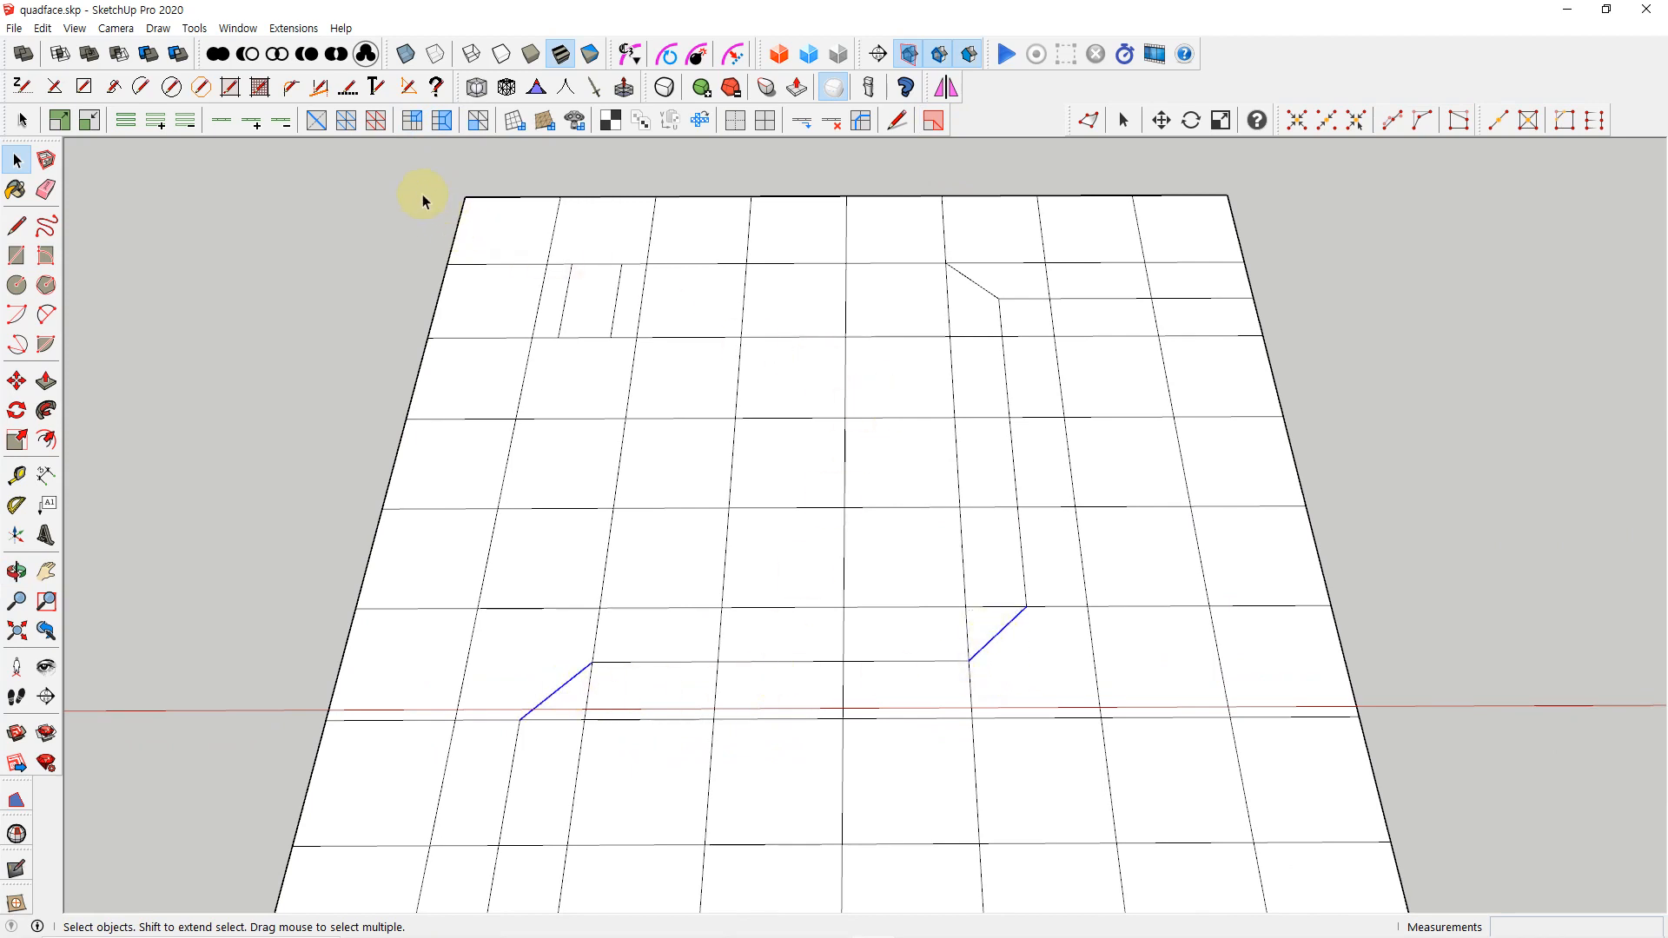
pyautogui.click(414, 122)
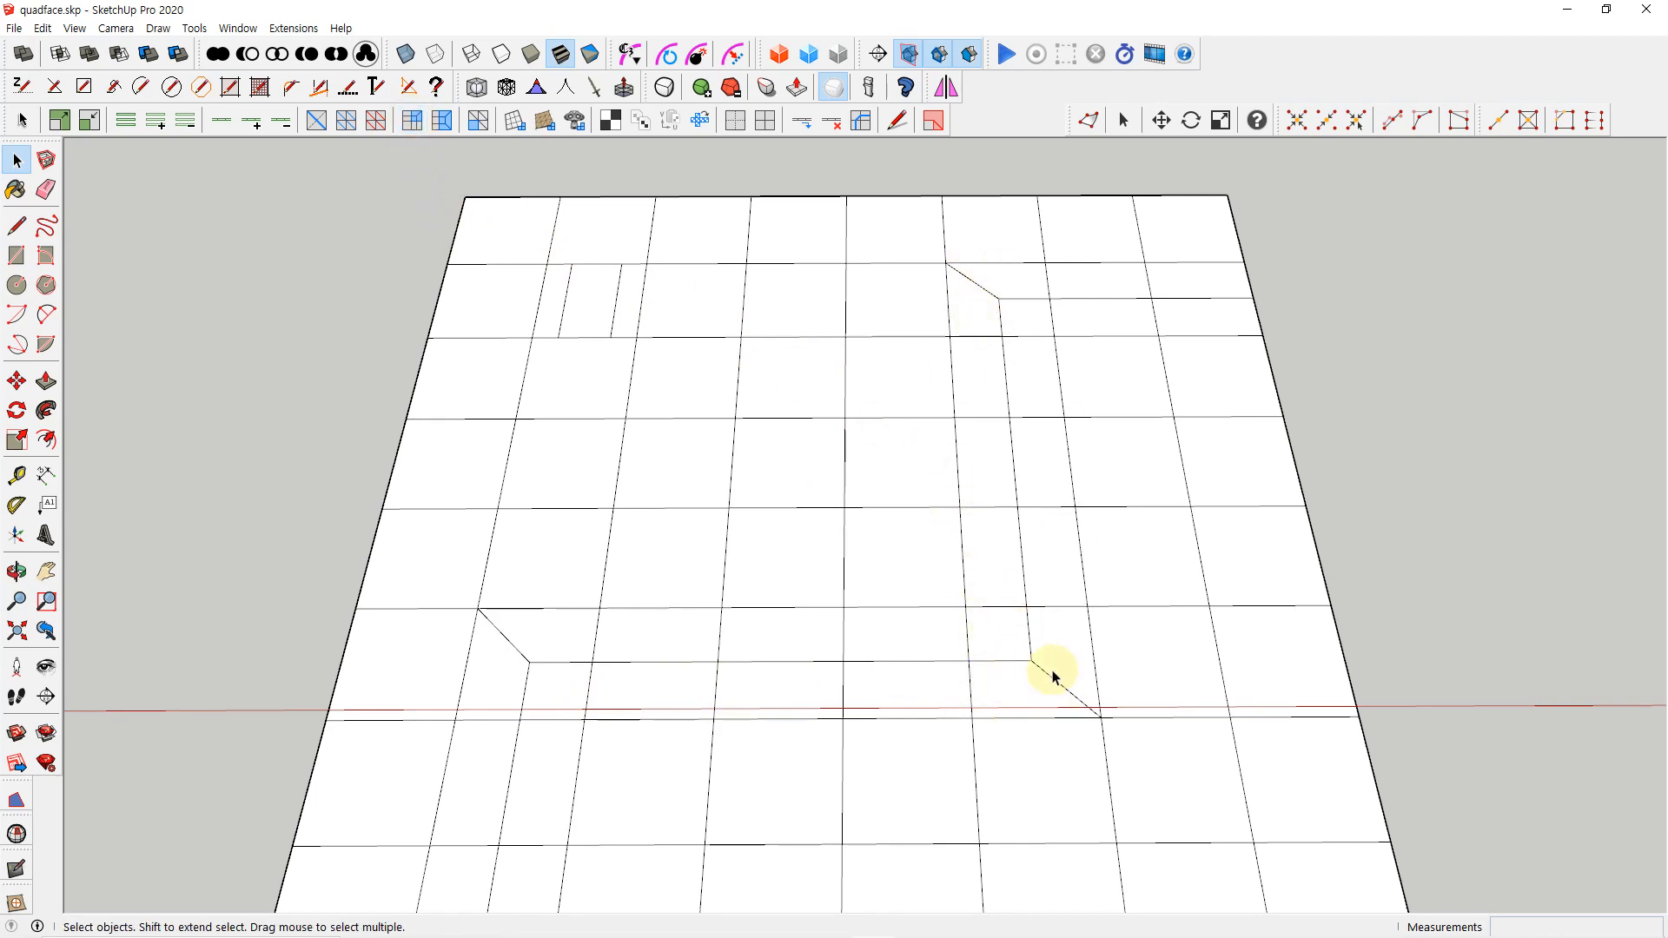
# Extend the left one of the two short parallel lines upward into the cell above it
pyautogui.scroll(3, 567, 316)
pyautogui.keyDown('shift'); pyautogui.moveTo(610, 392); pyautogui.dragTo(677, 510, button='middle'); pyautogui.keyUp('shift')
pyautogui.scroll(2, 670, 460)
pyautogui.press('l')
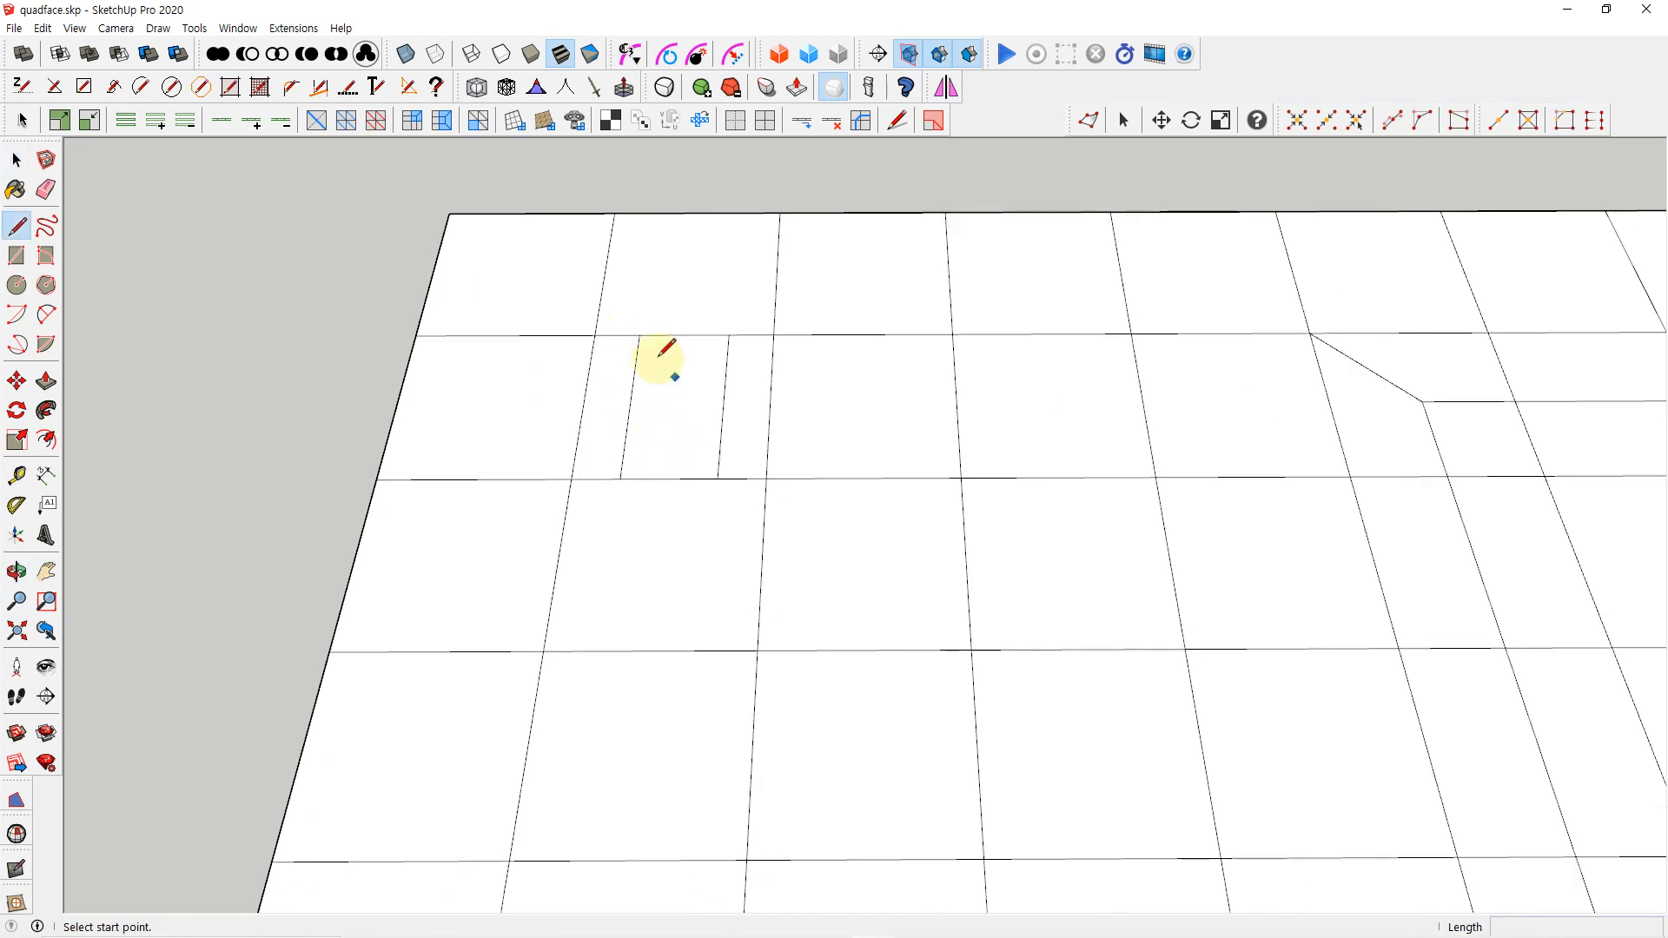
pyautogui.click(640, 334)
pyautogui.click(646, 285)
pyautogui.press('space')
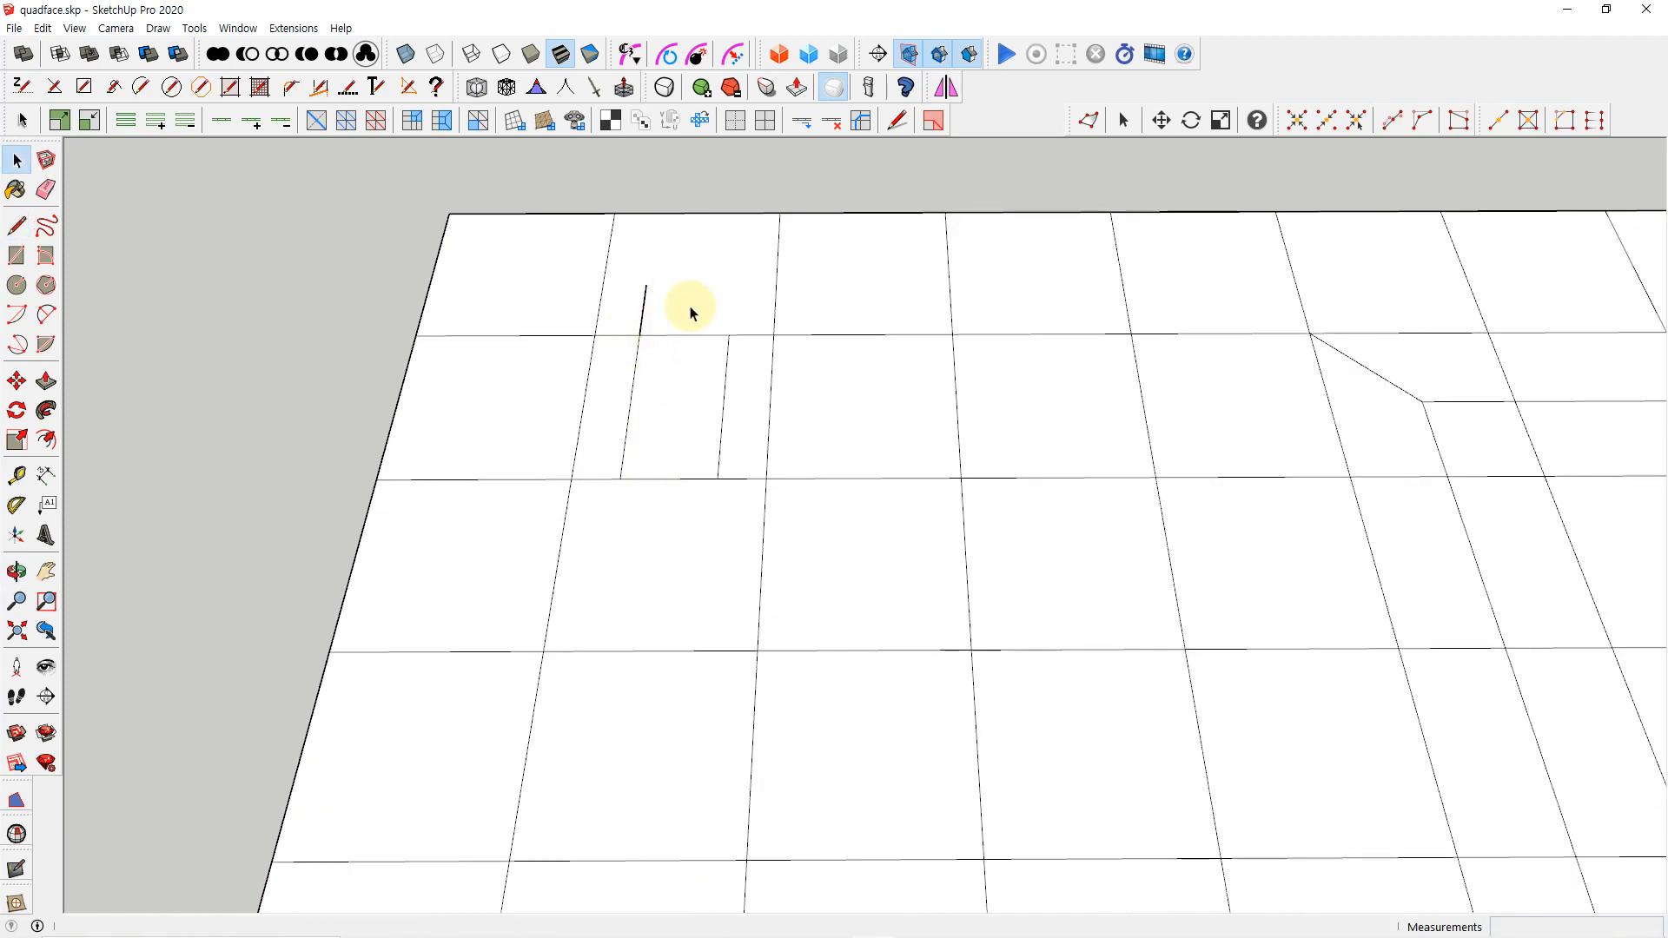
# Extend the right parallel line upward by about 24 mm and join the upper ends of both lines
pyautogui.press('l')
pyautogui.click(728, 334)
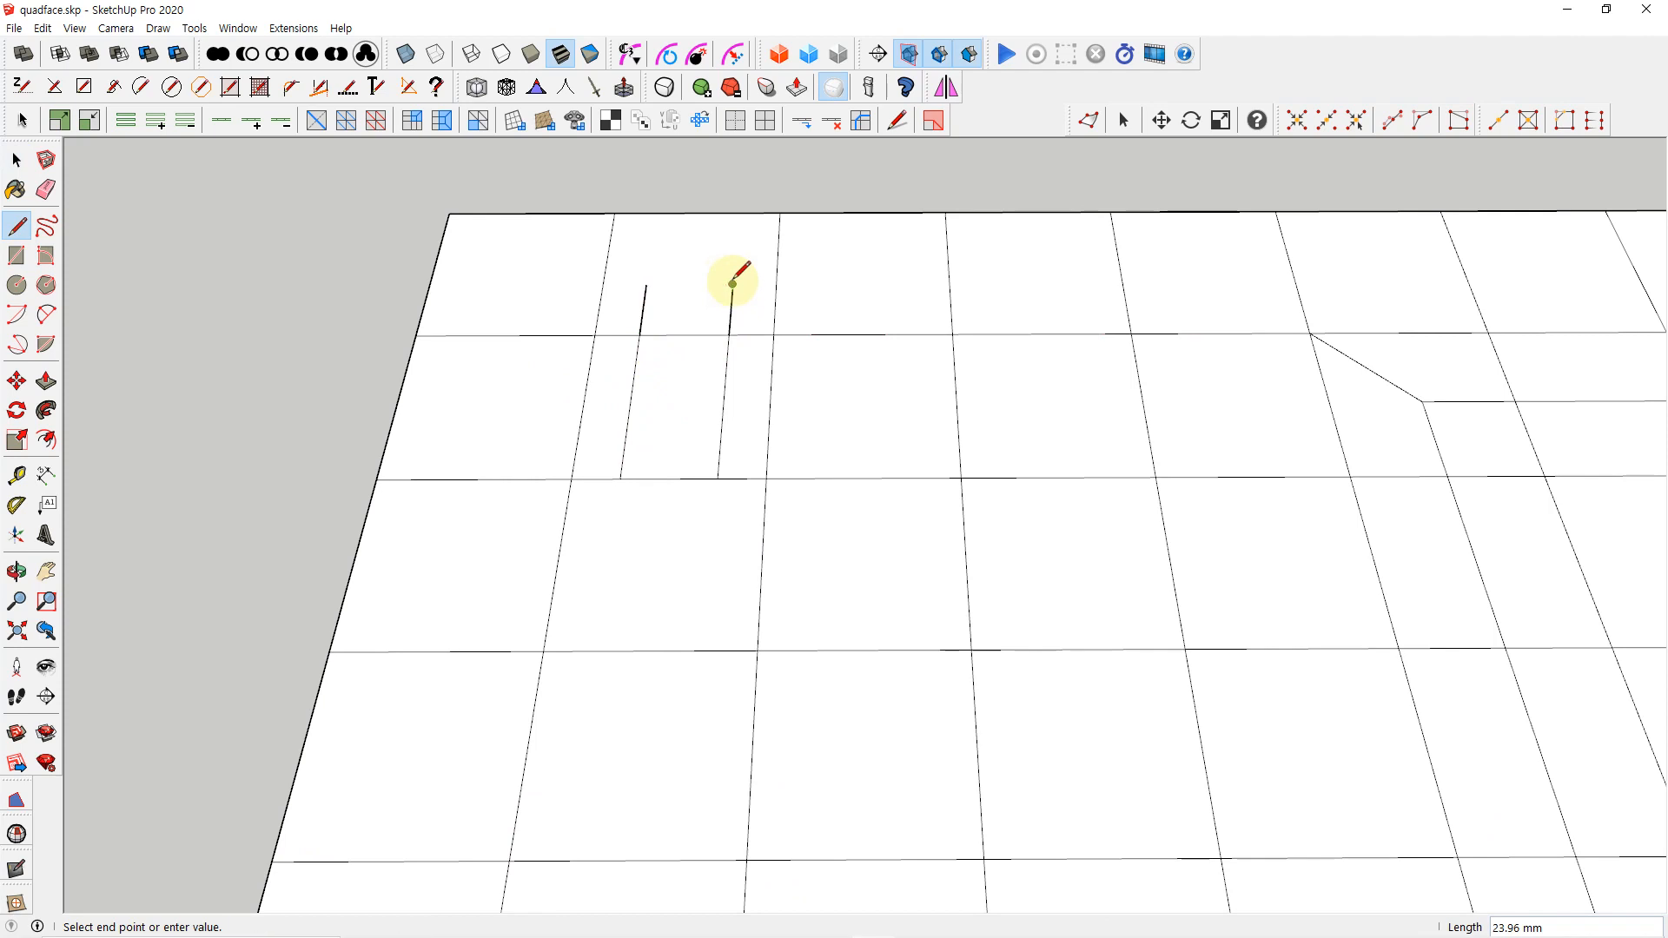
pyautogui.click(733, 285)
pyautogui.click(646, 285)
pyautogui.press('space')
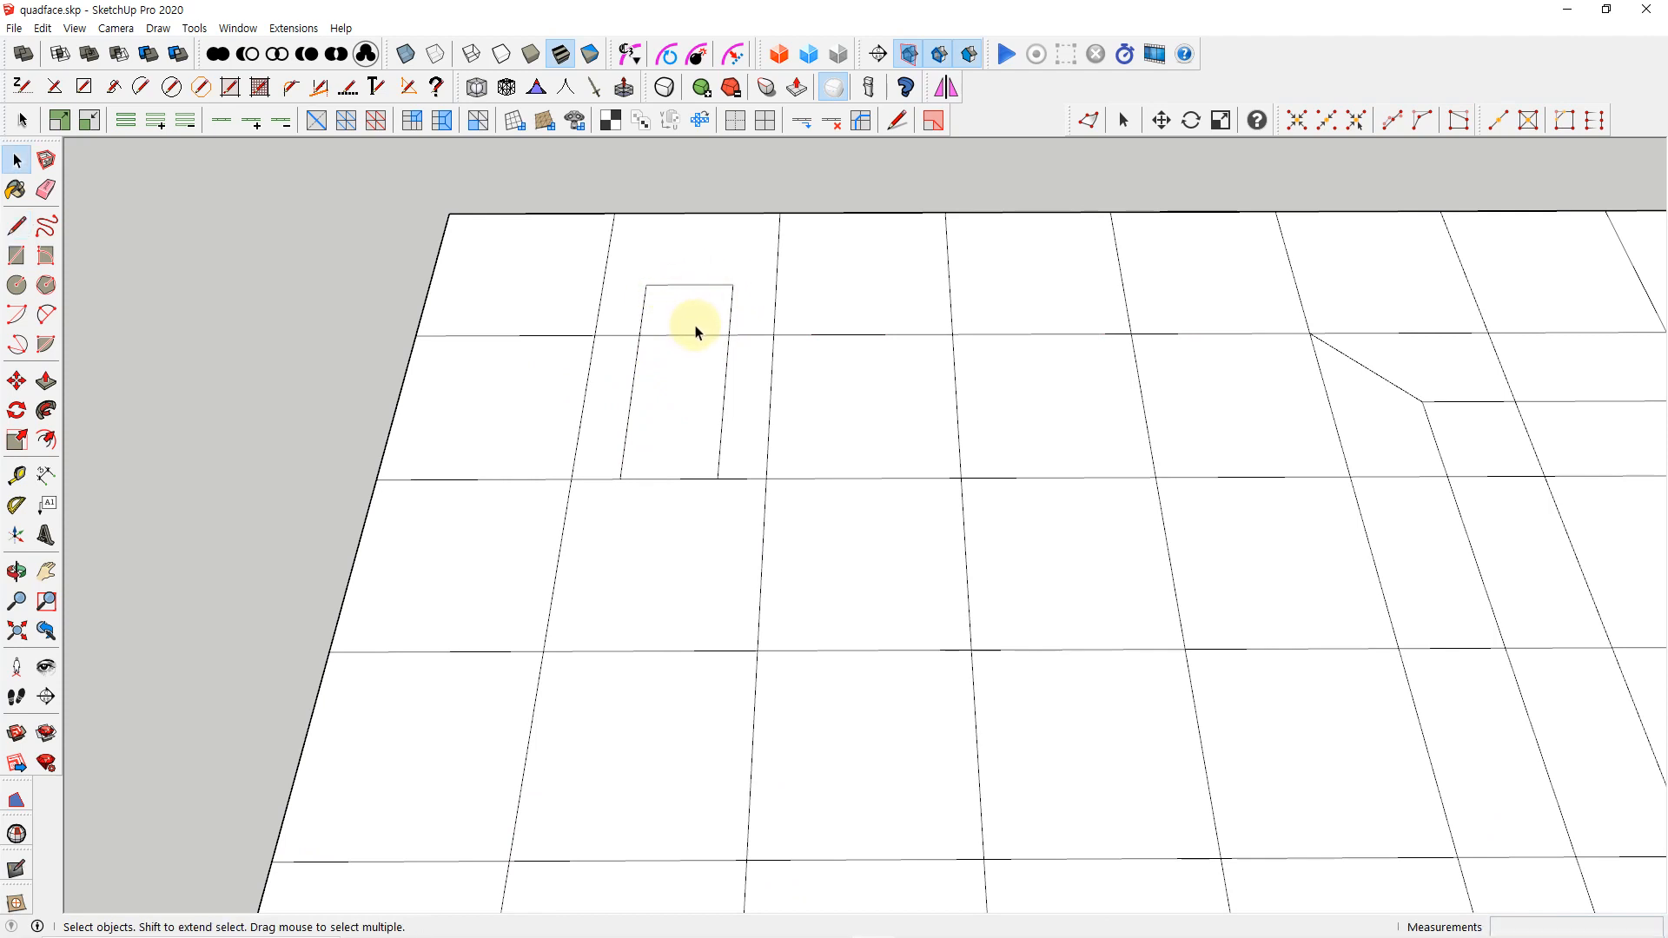
# Draw diagonal lines, the right one about 40 mm, from both upper ends of the narrow strip to the grid points on the mesh's upper border
pyautogui.press('l')
pyautogui.click(733, 284)
pyautogui.click(779, 212)
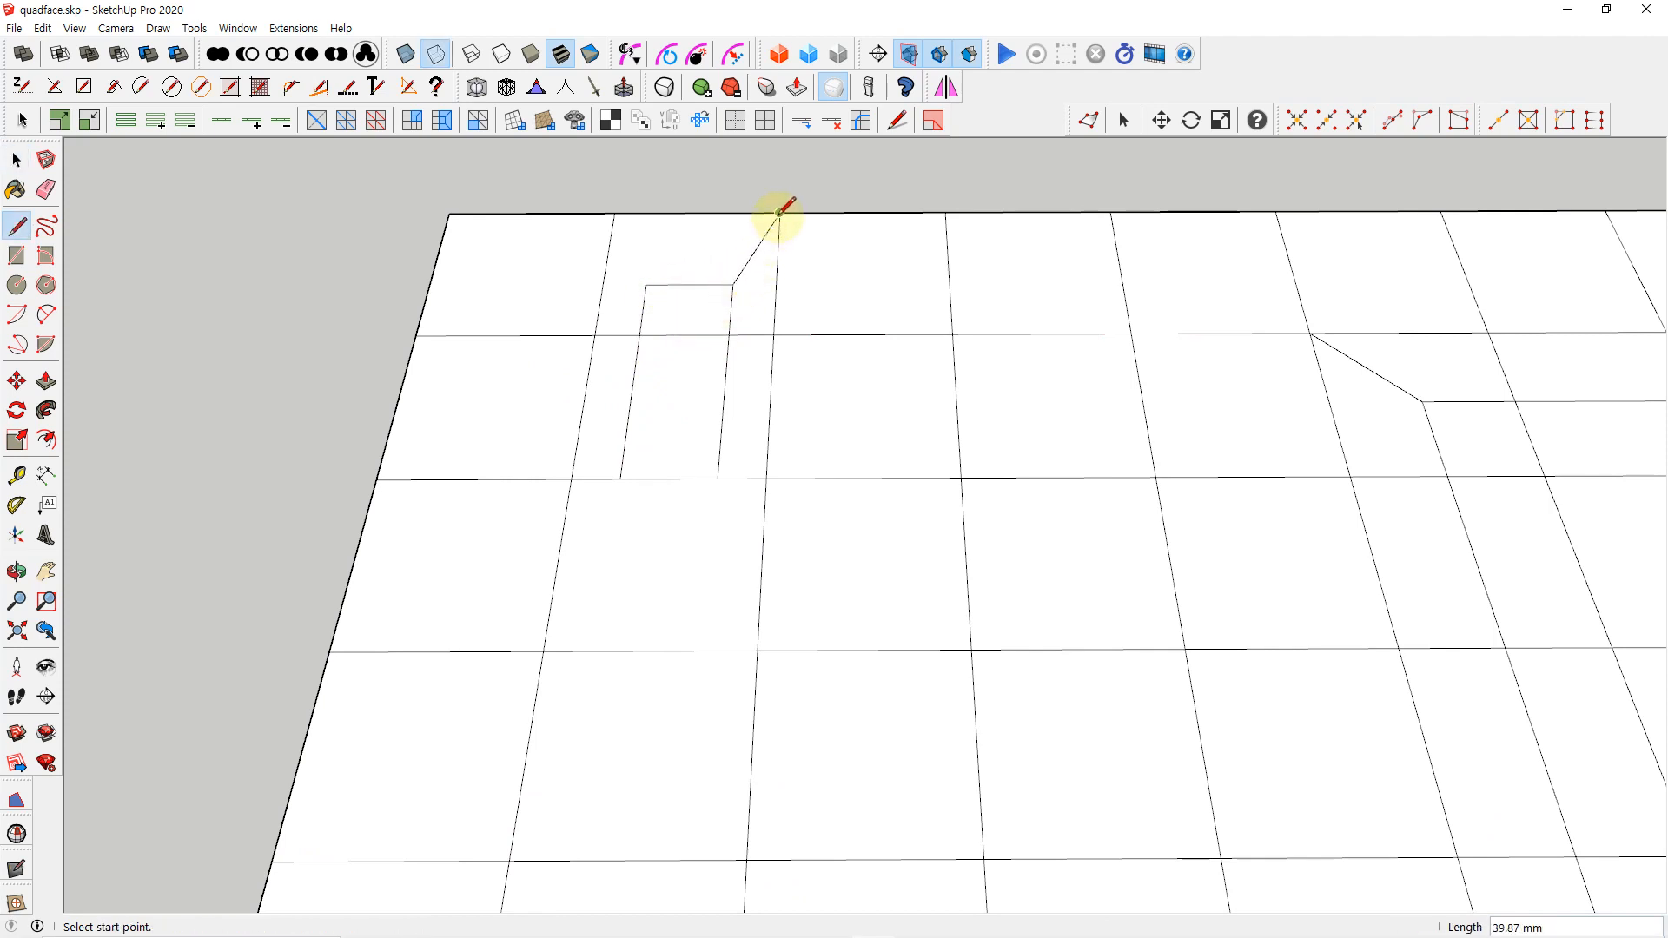
pyautogui.click(645, 285)
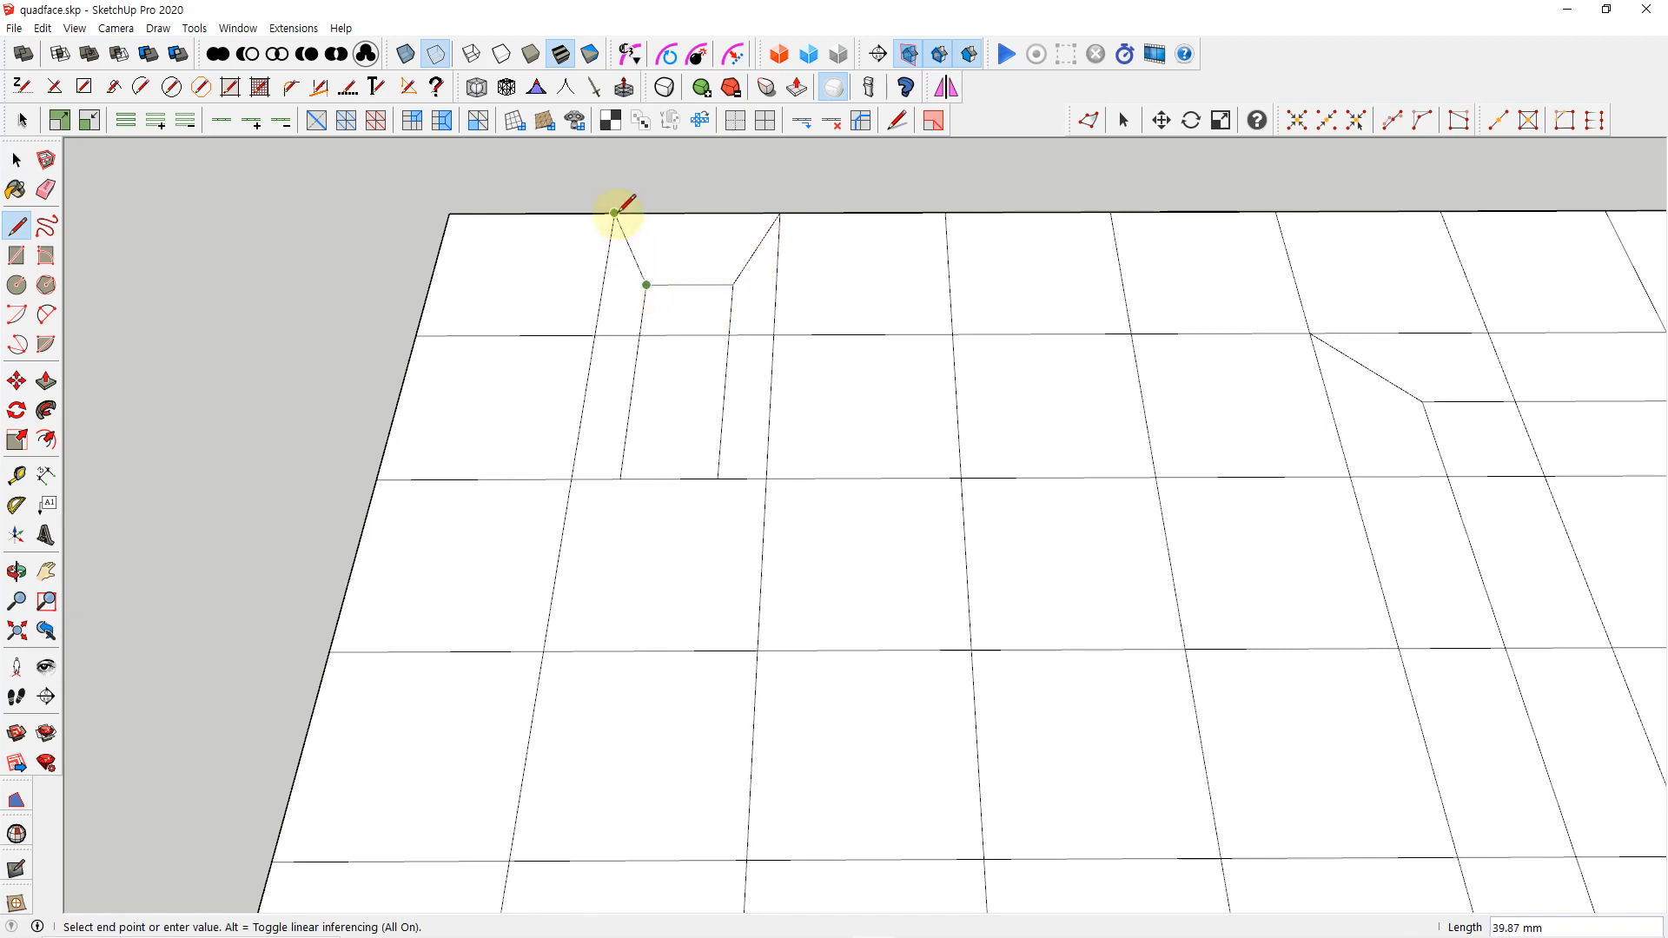
pyautogui.click(614, 212)
pyautogui.press('space')
# Check the strip's upper end by colorizing tris, quads and n-gons, and remove the coloring
pyautogui.scroll(-3, 622, 234)
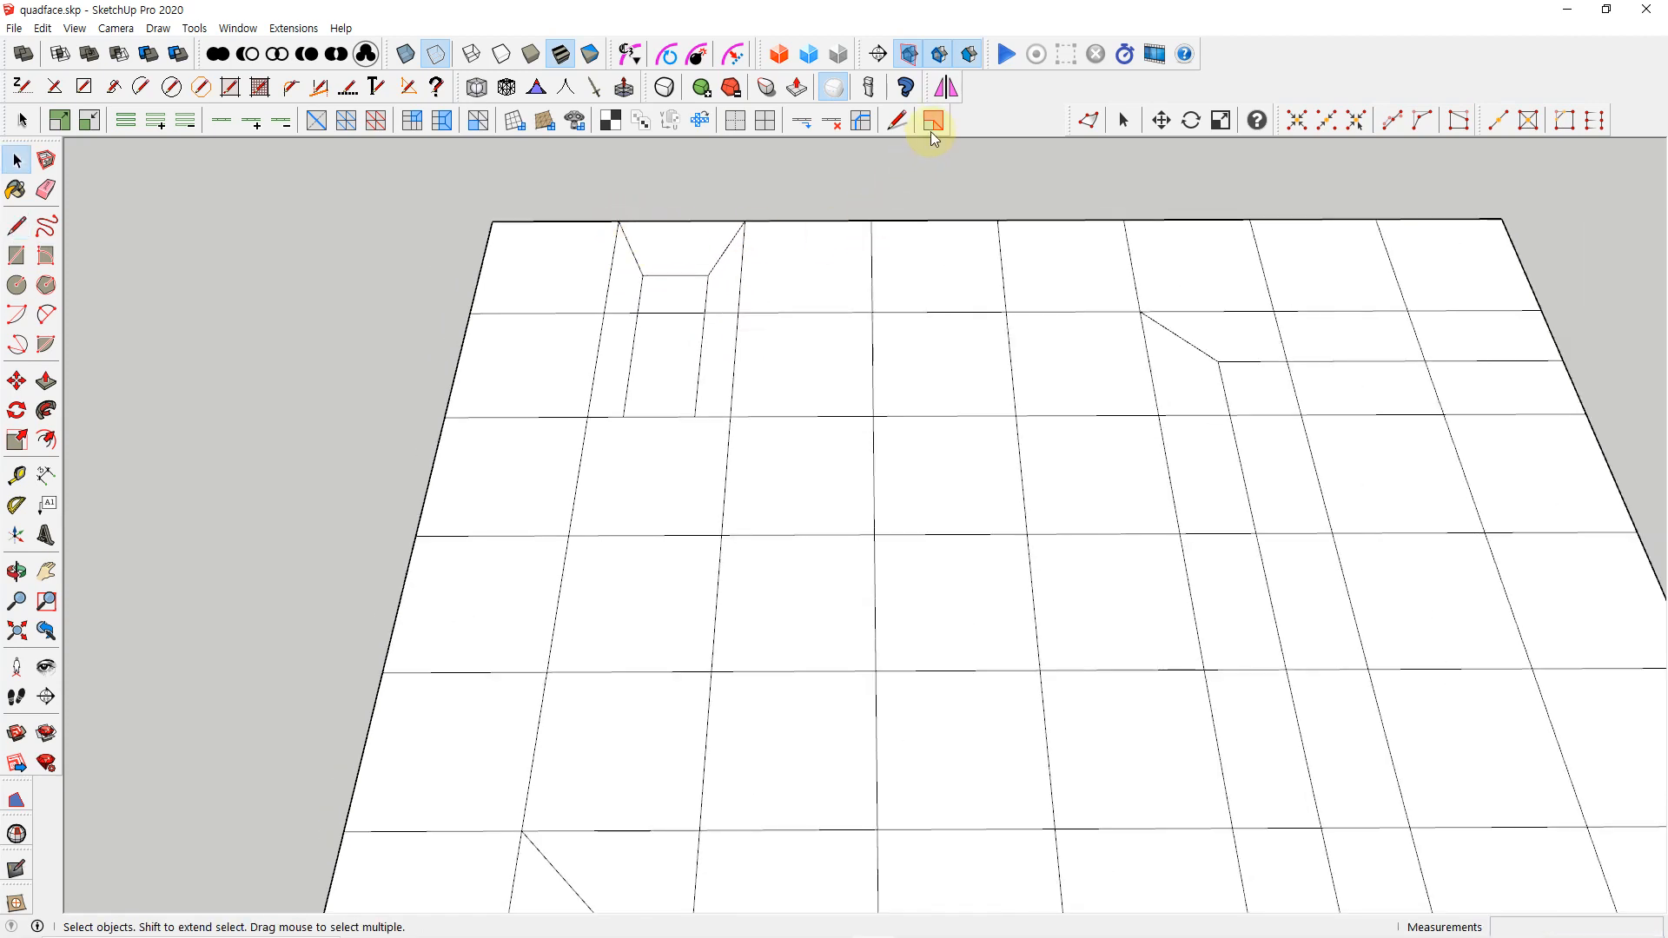
pyautogui.click(933, 122)
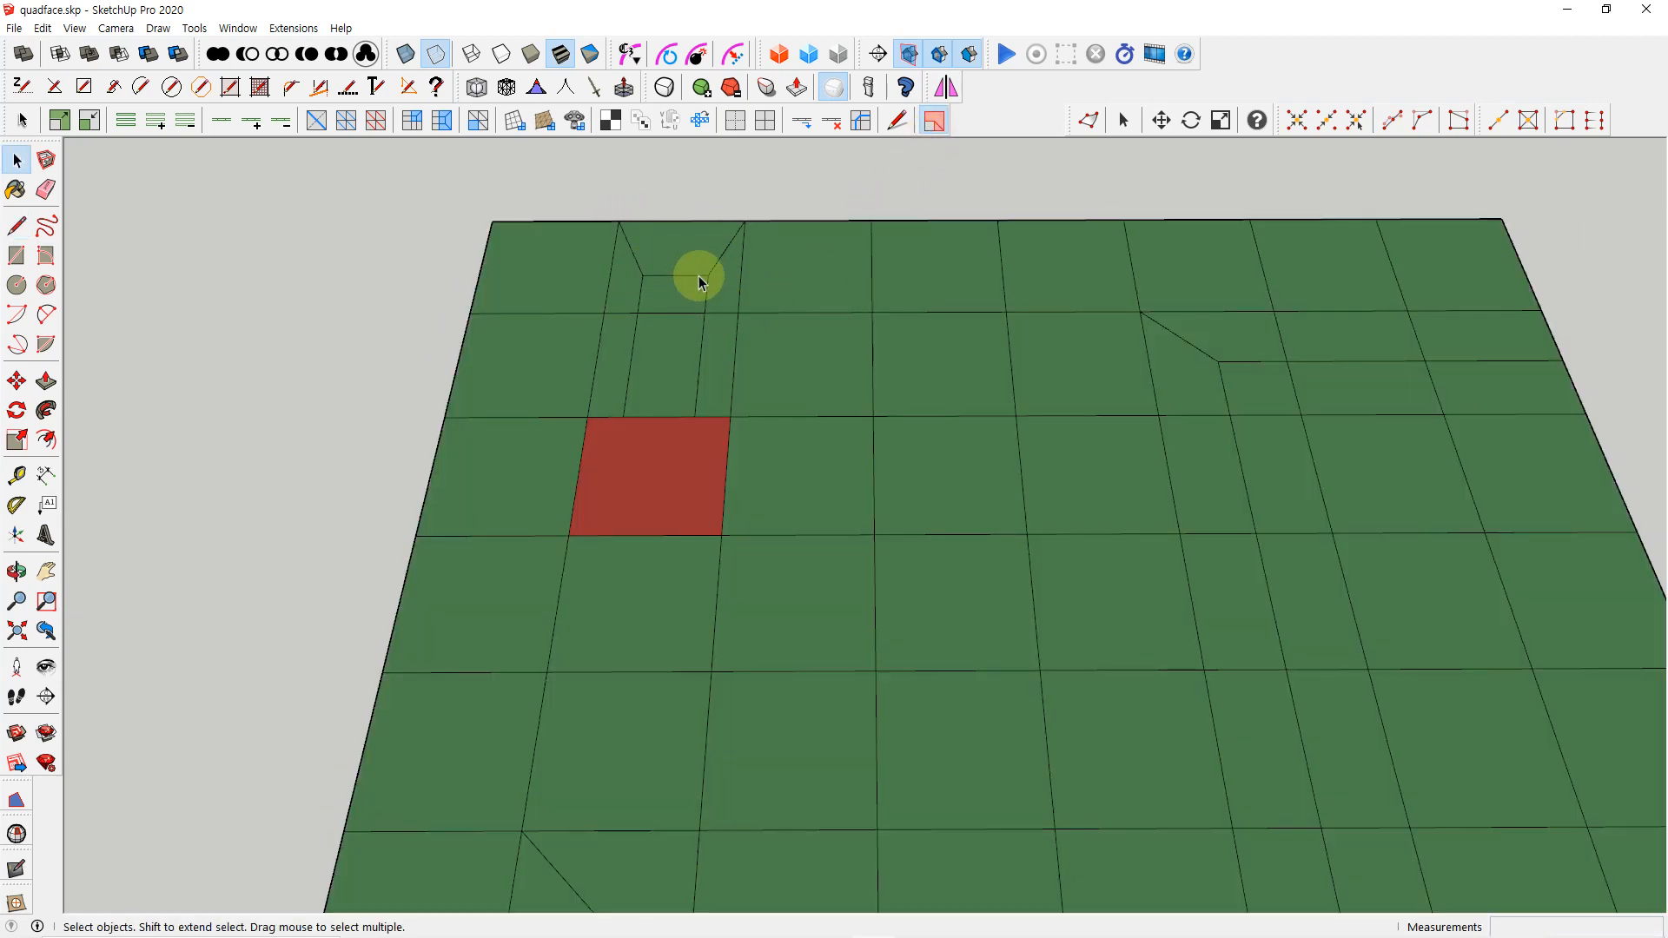
pyautogui.click(931, 122)
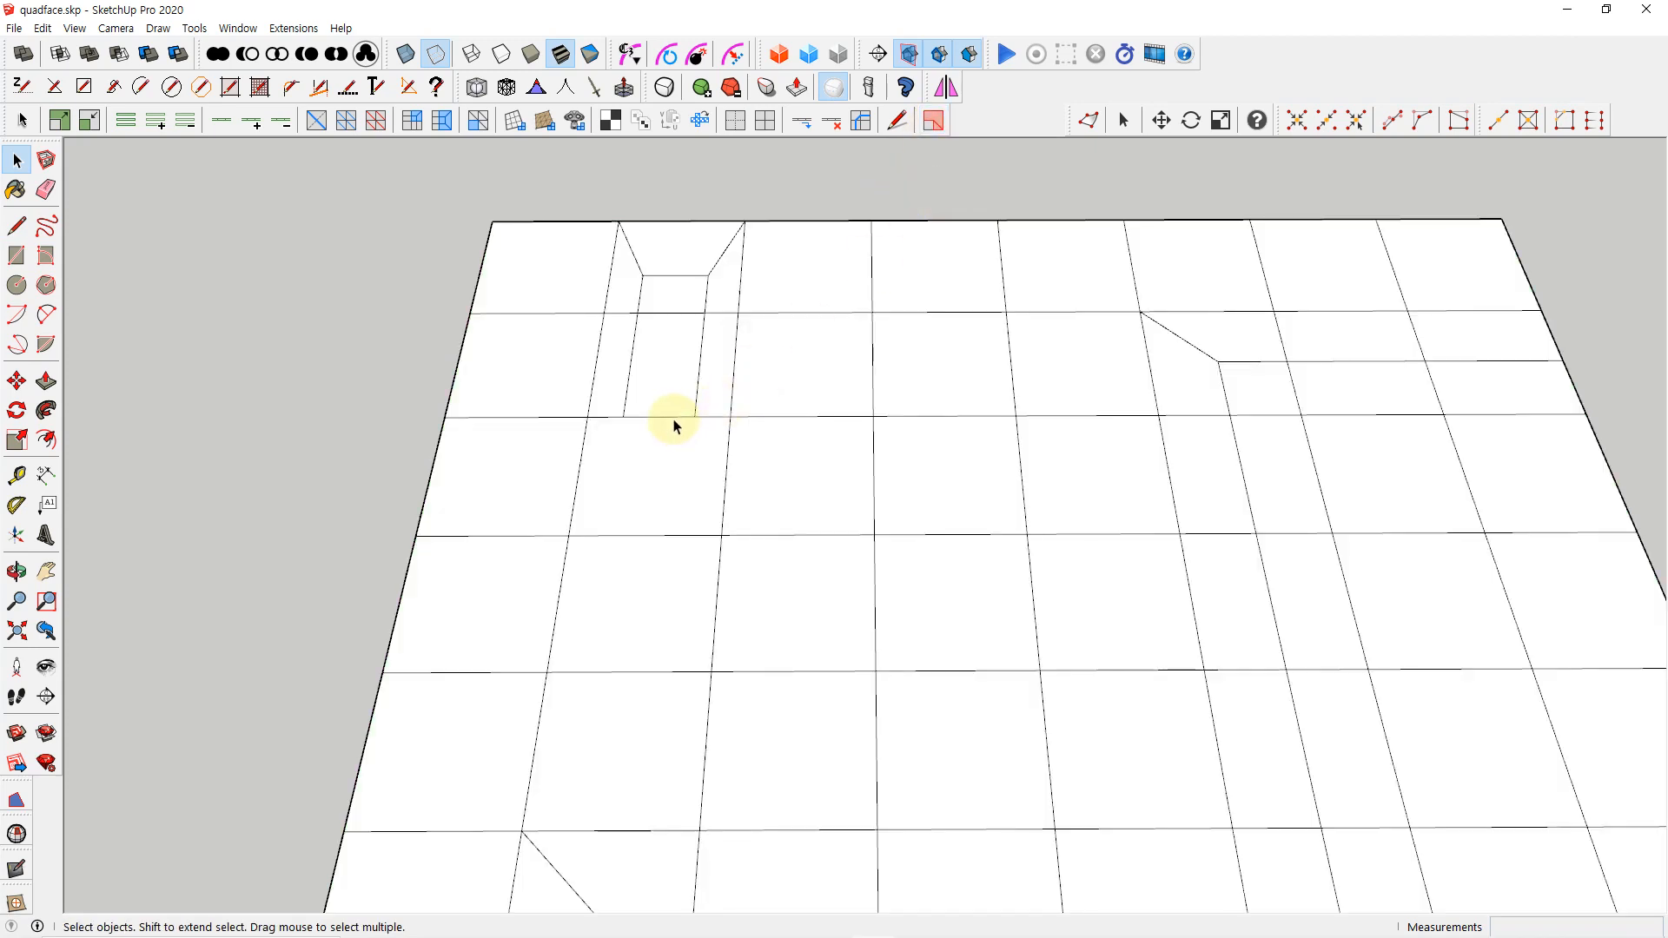
# Convert the edge between the strip's lower ends into a quad end with Build Ends, and check it by toggling the tri, quad and n-gon coloring
pyautogui.click(675, 418)
pyautogui.click(442, 121)
pyautogui.click(932, 121)
pyautogui.scroll(-4, 860, 448)
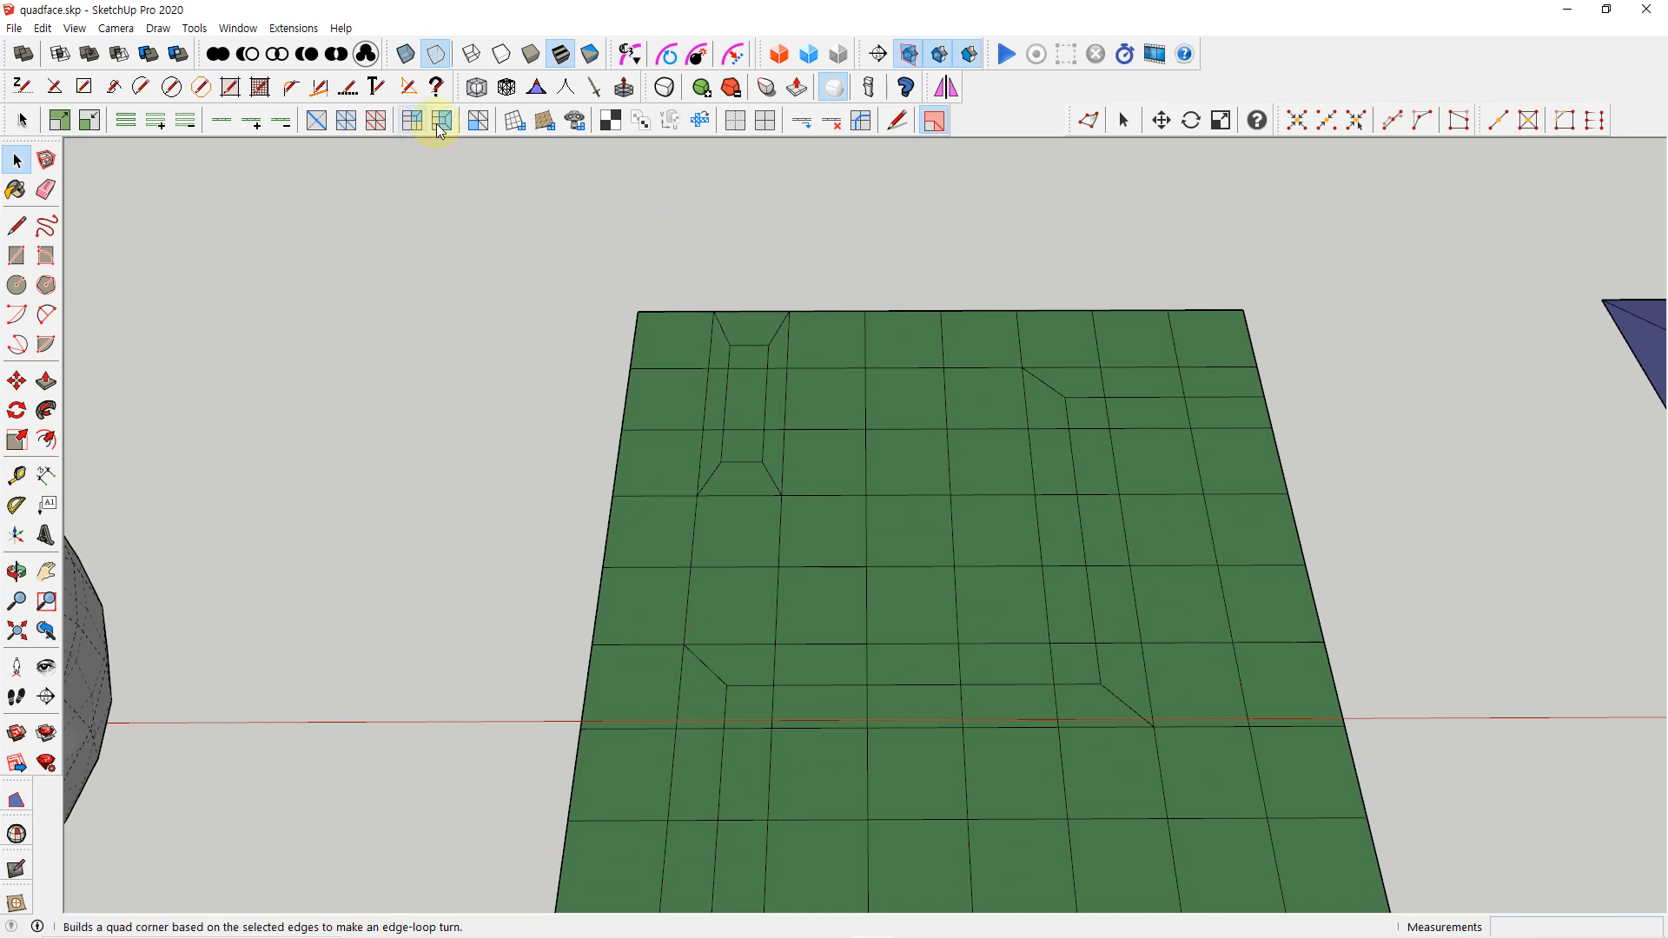
pyautogui.click(934, 121)
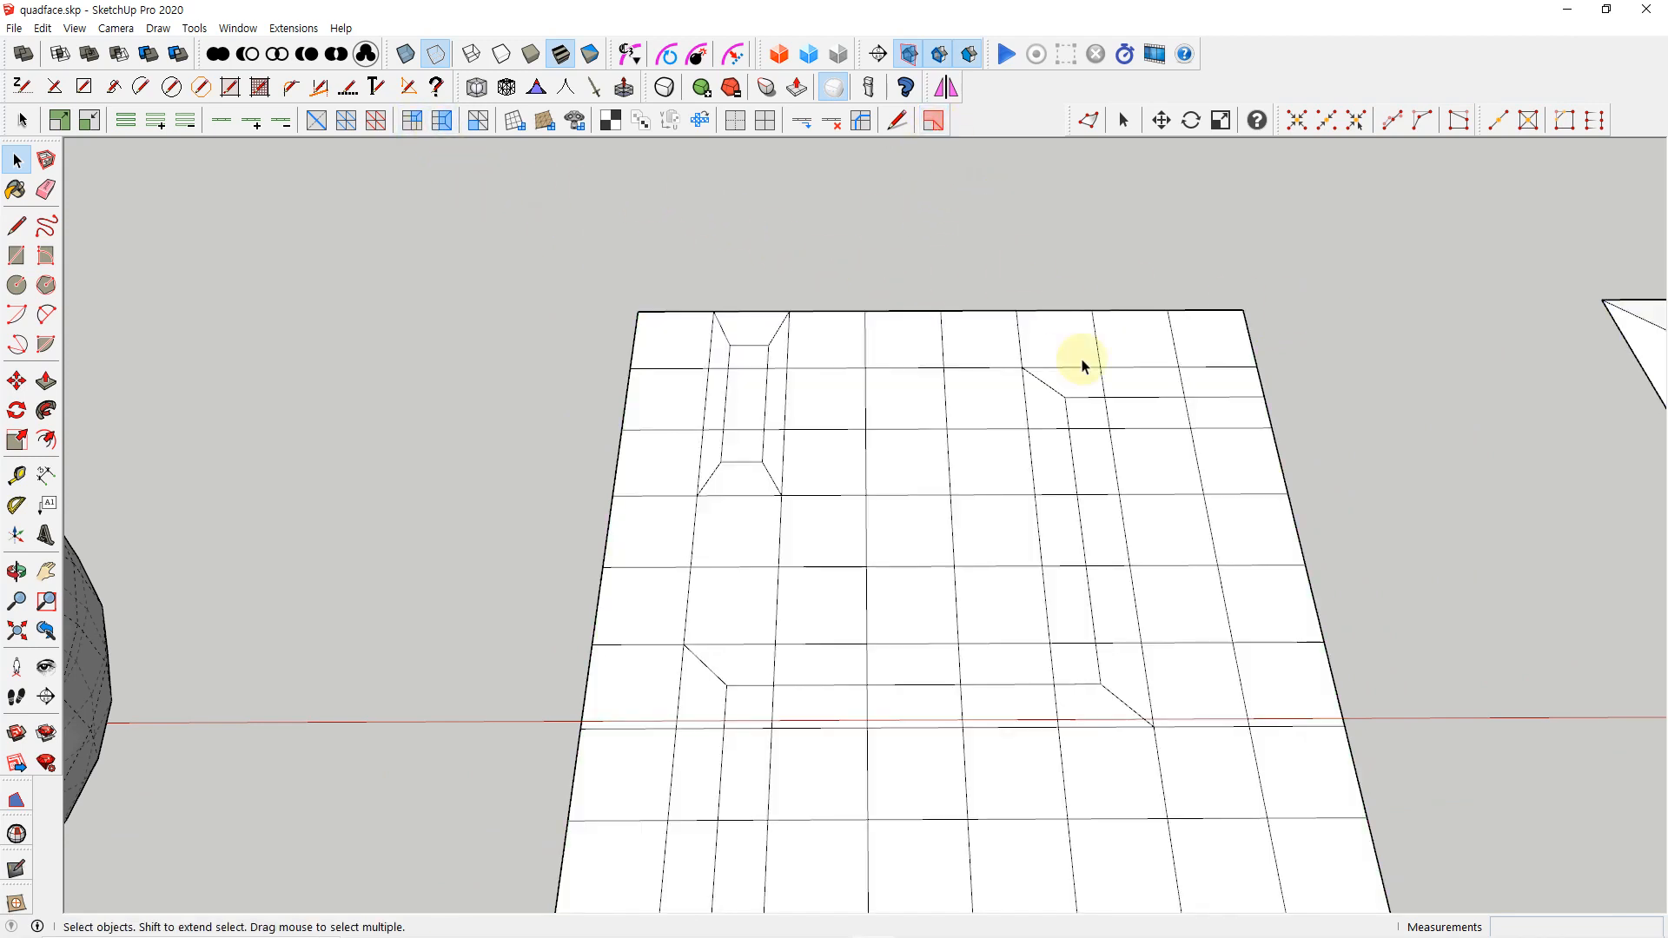
# Inspect the neighbouring triangulated mesh by selecting individual triangles and colorizing tris, quads and n-gons
pyautogui.moveTo(1099, 391); pyautogui.dragTo(1043, 365, button='middle')
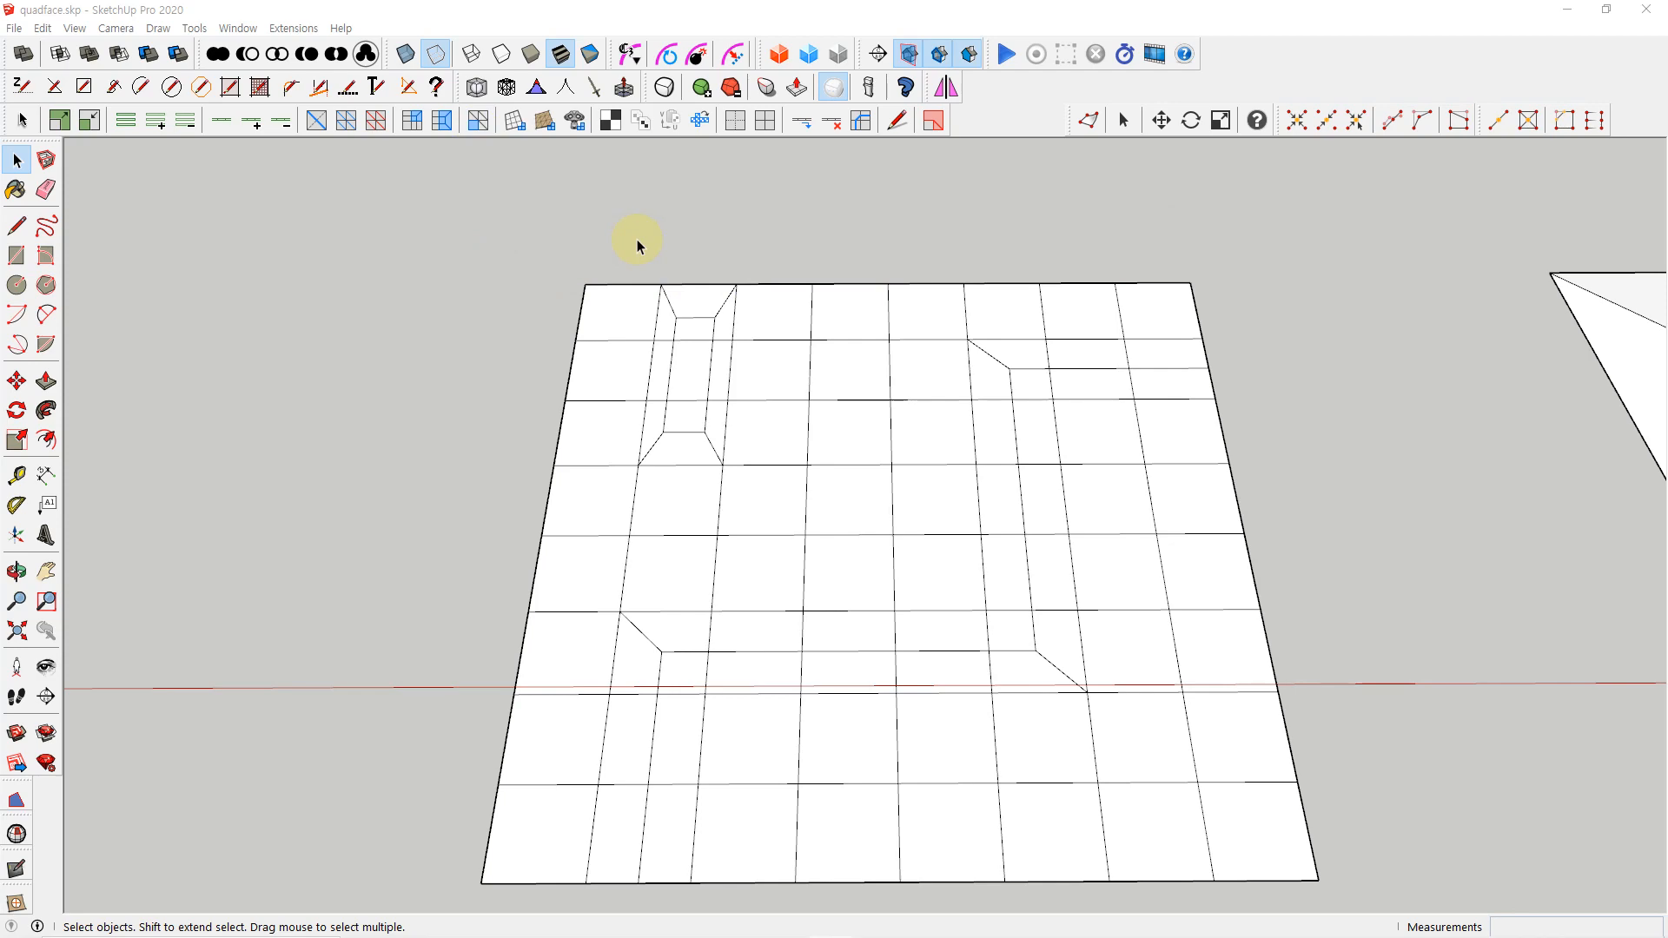
pyautogui.scroll(-3, 680, 291)
pyautogui.keyDown('shift'); pyautogui.moveTo(1102, 445); pyautogui.dragTo(695, 489, button='middle'); pyautogui.keyUp('shift')
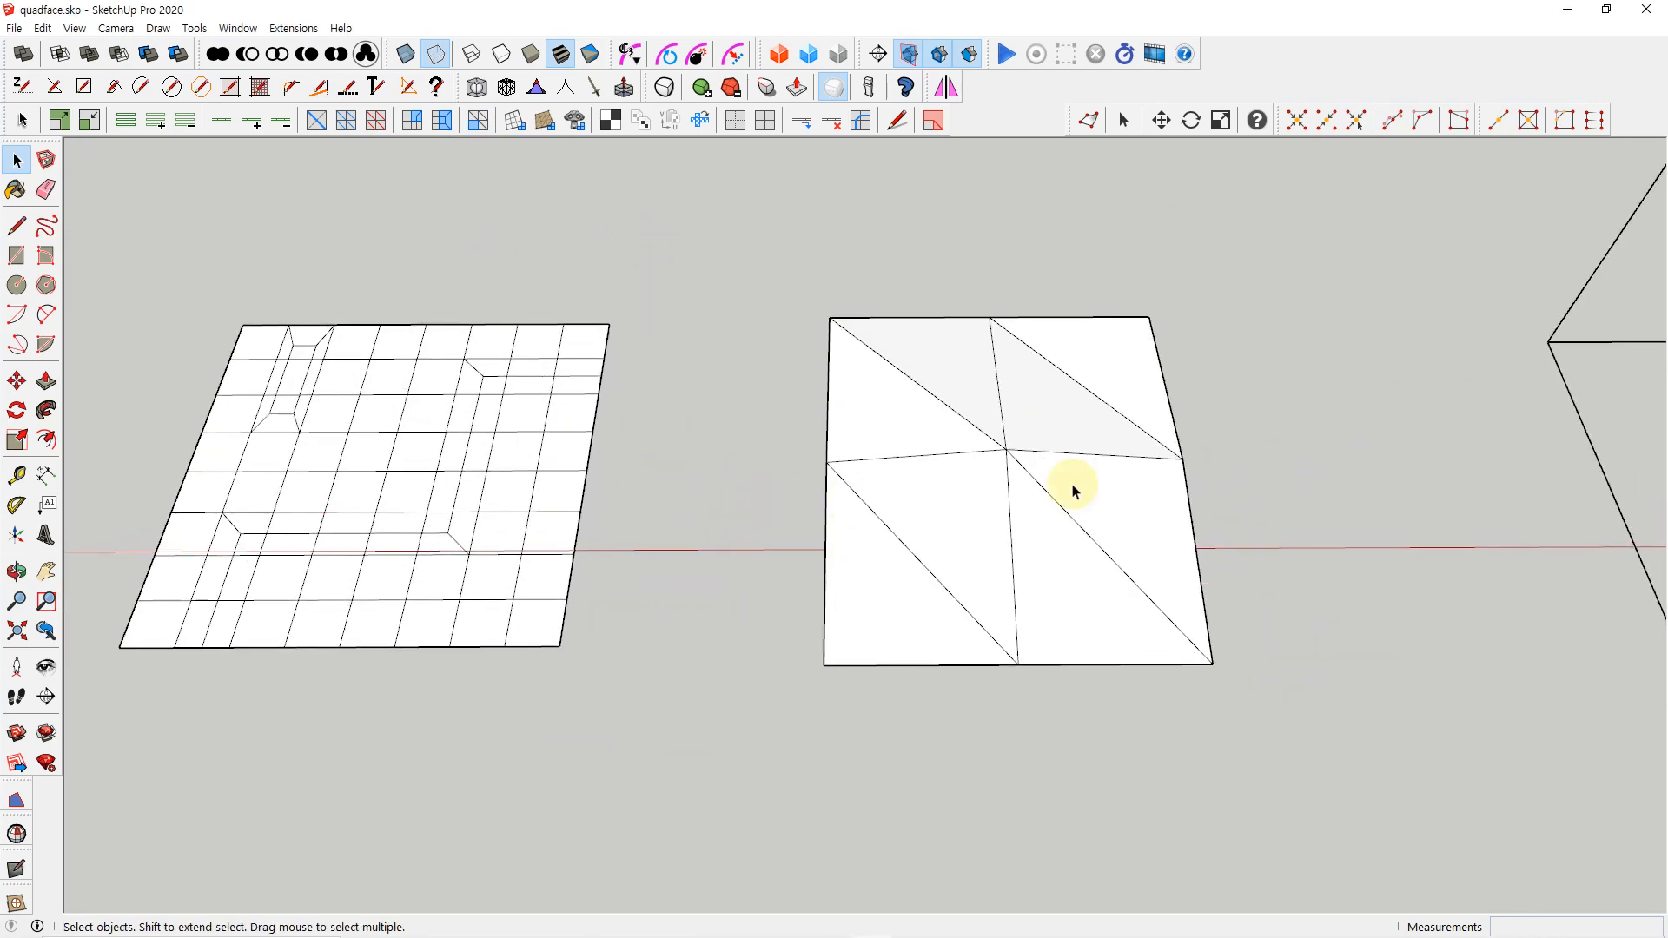
pyautogui.keyDown('shift'); pyautogui.moveTo(1074, 491); pyautogui.dragTo(969, 467, button='middle'); pyautogui.keyUp('shift')
pyautogui.click(849, 398)
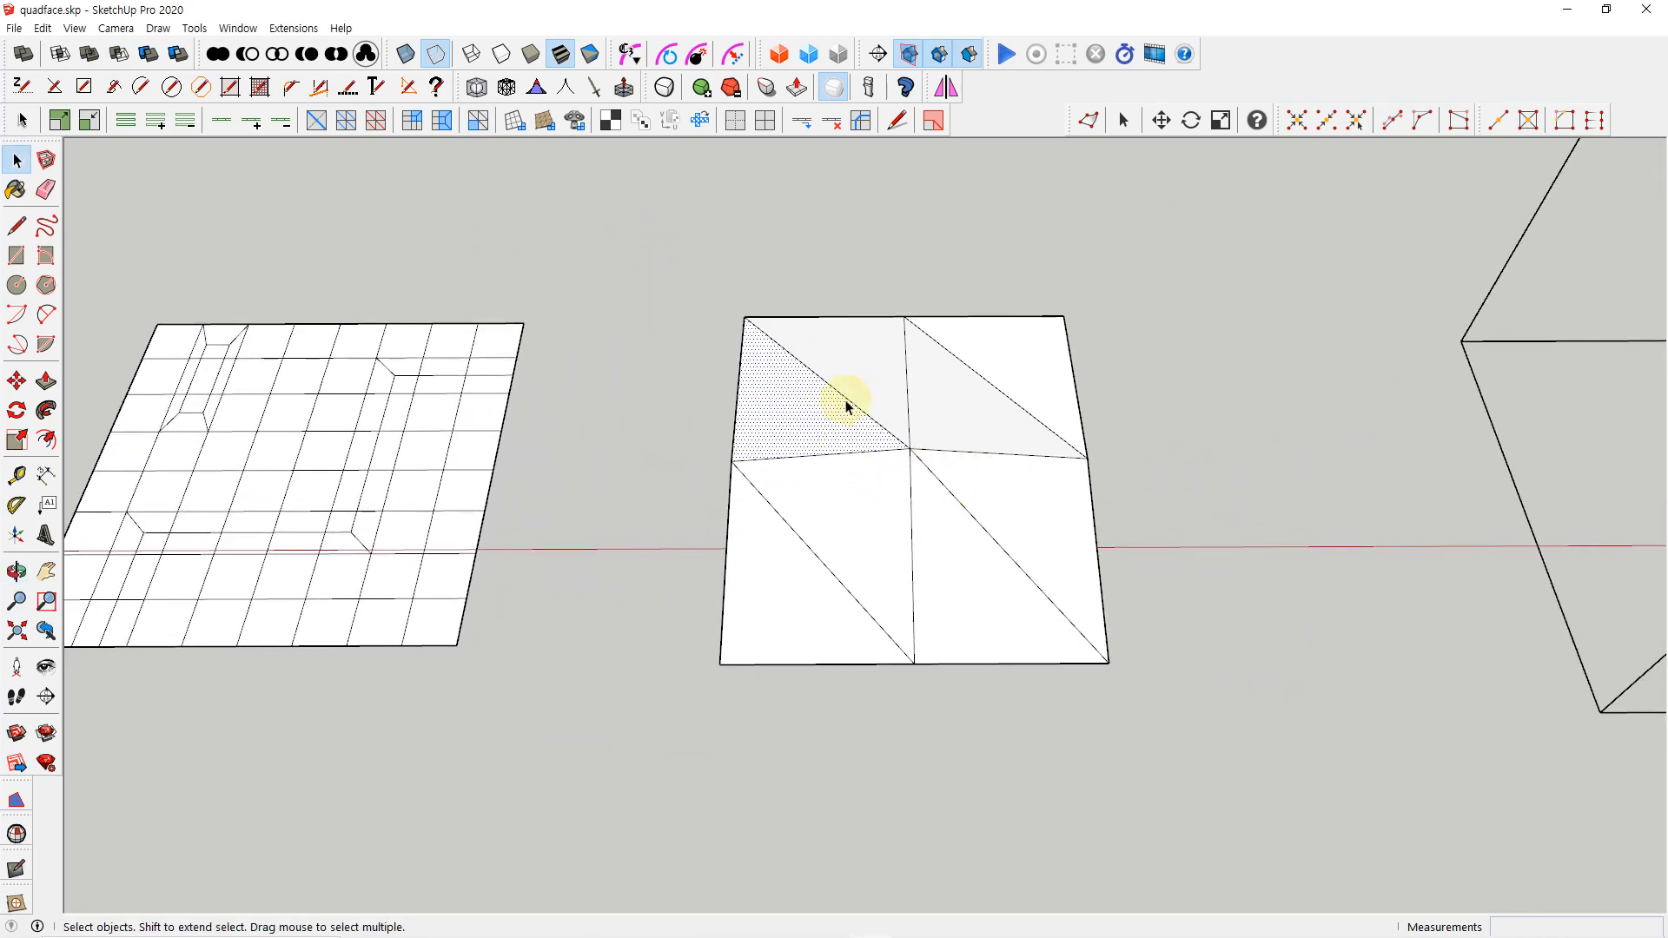
pyautogui.click(957, 417)
pyautogui.click(1026, 369)
pyautogui.click(1115, 334)
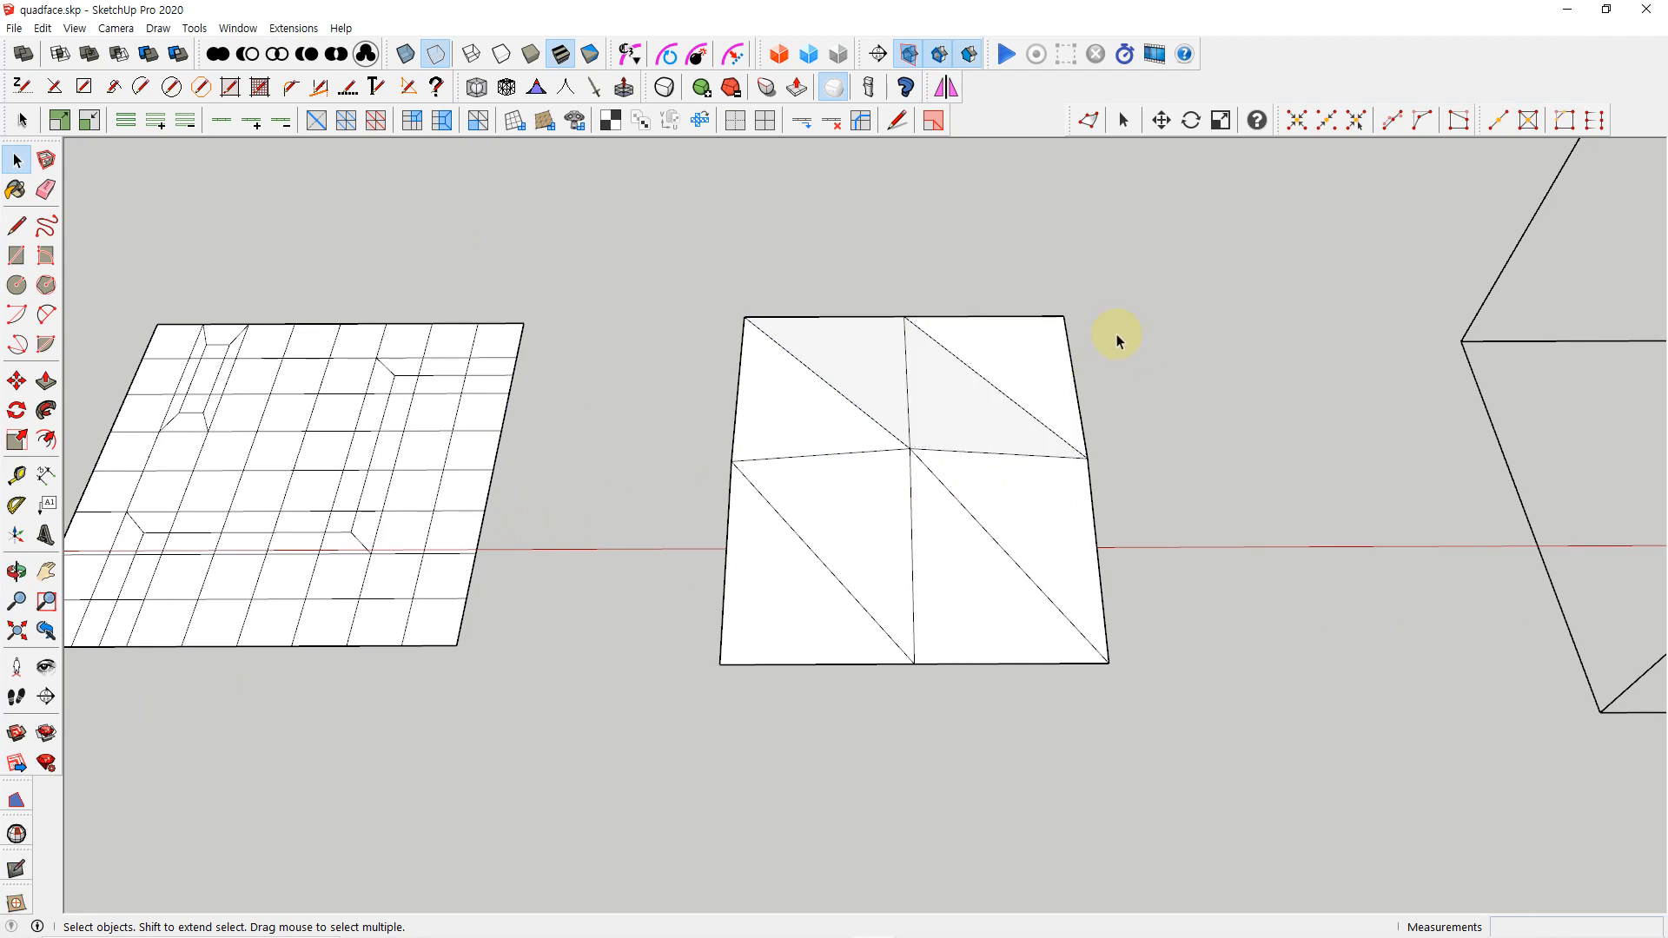
pyautogui.click(938, 122)
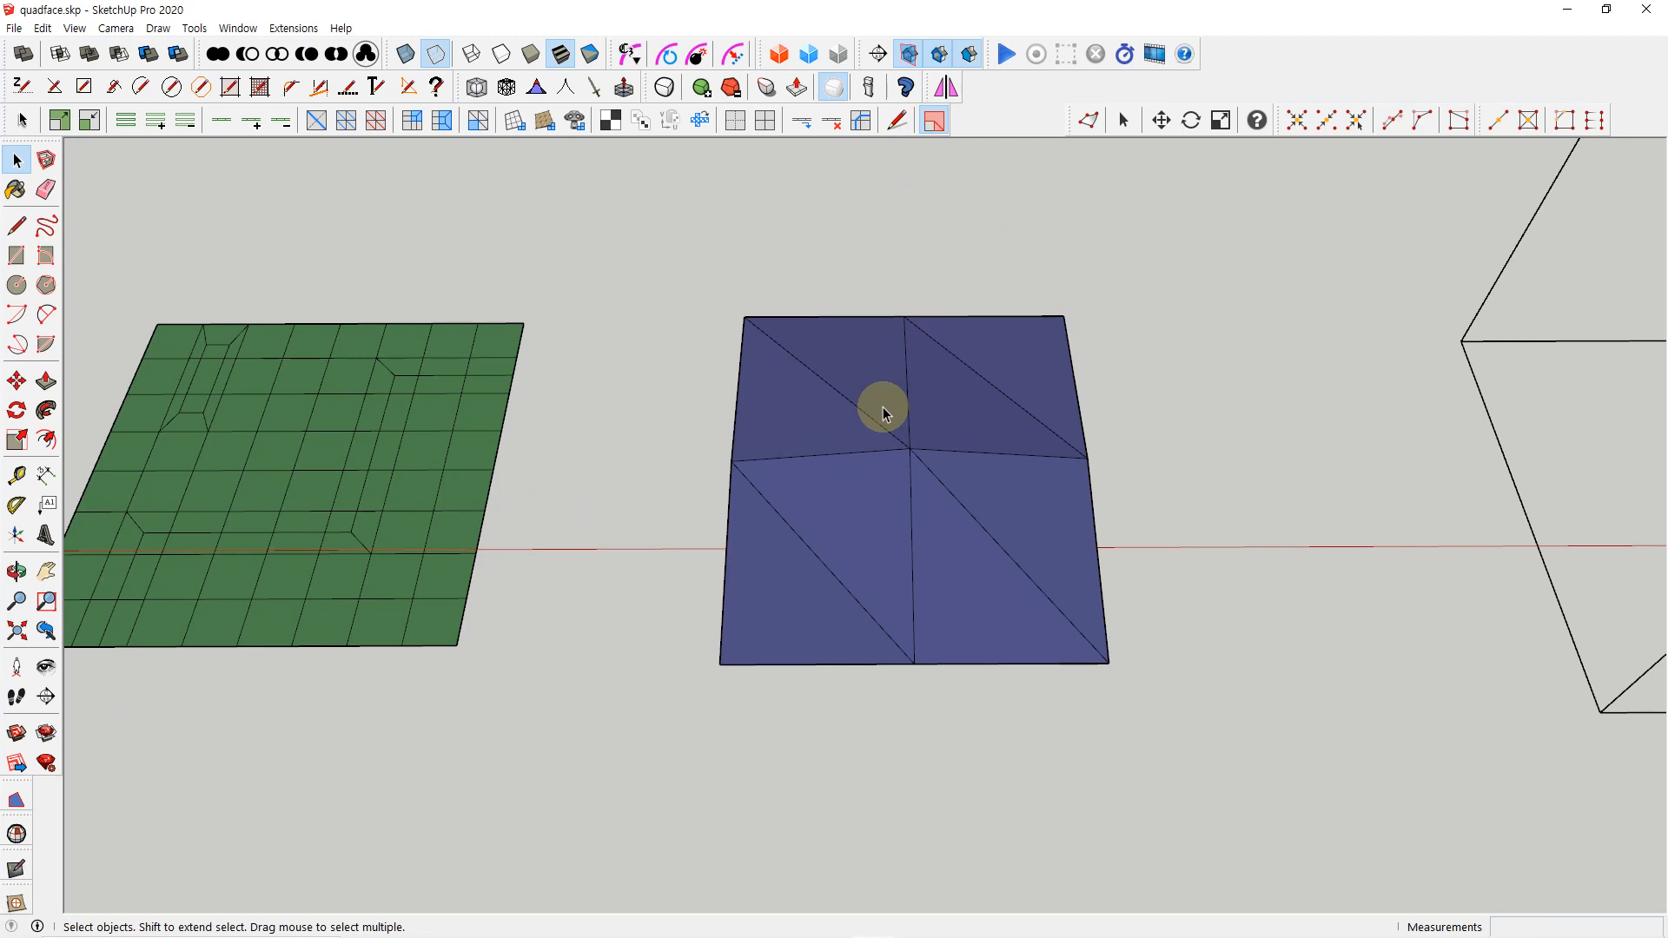
# Convert the triangulated mesh to quads with Convert Triangulated Mesh to Quads, and turn off the display of hidden geometry
pyautogui.click(838, 397)
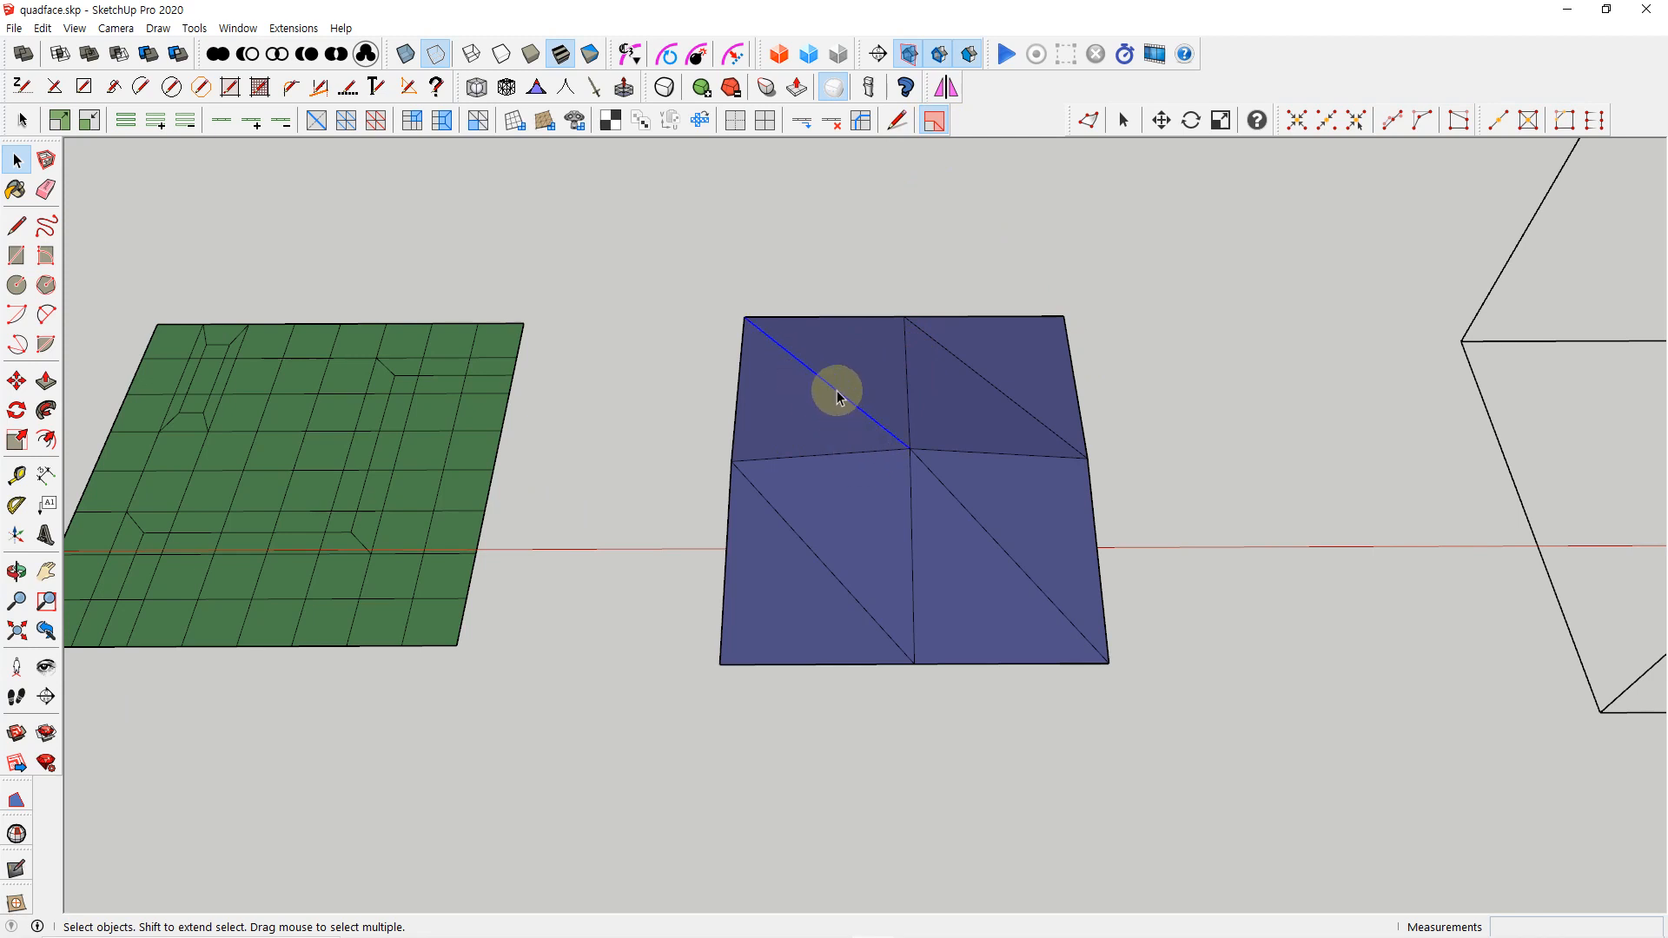
pyautogui.click(477, 128)
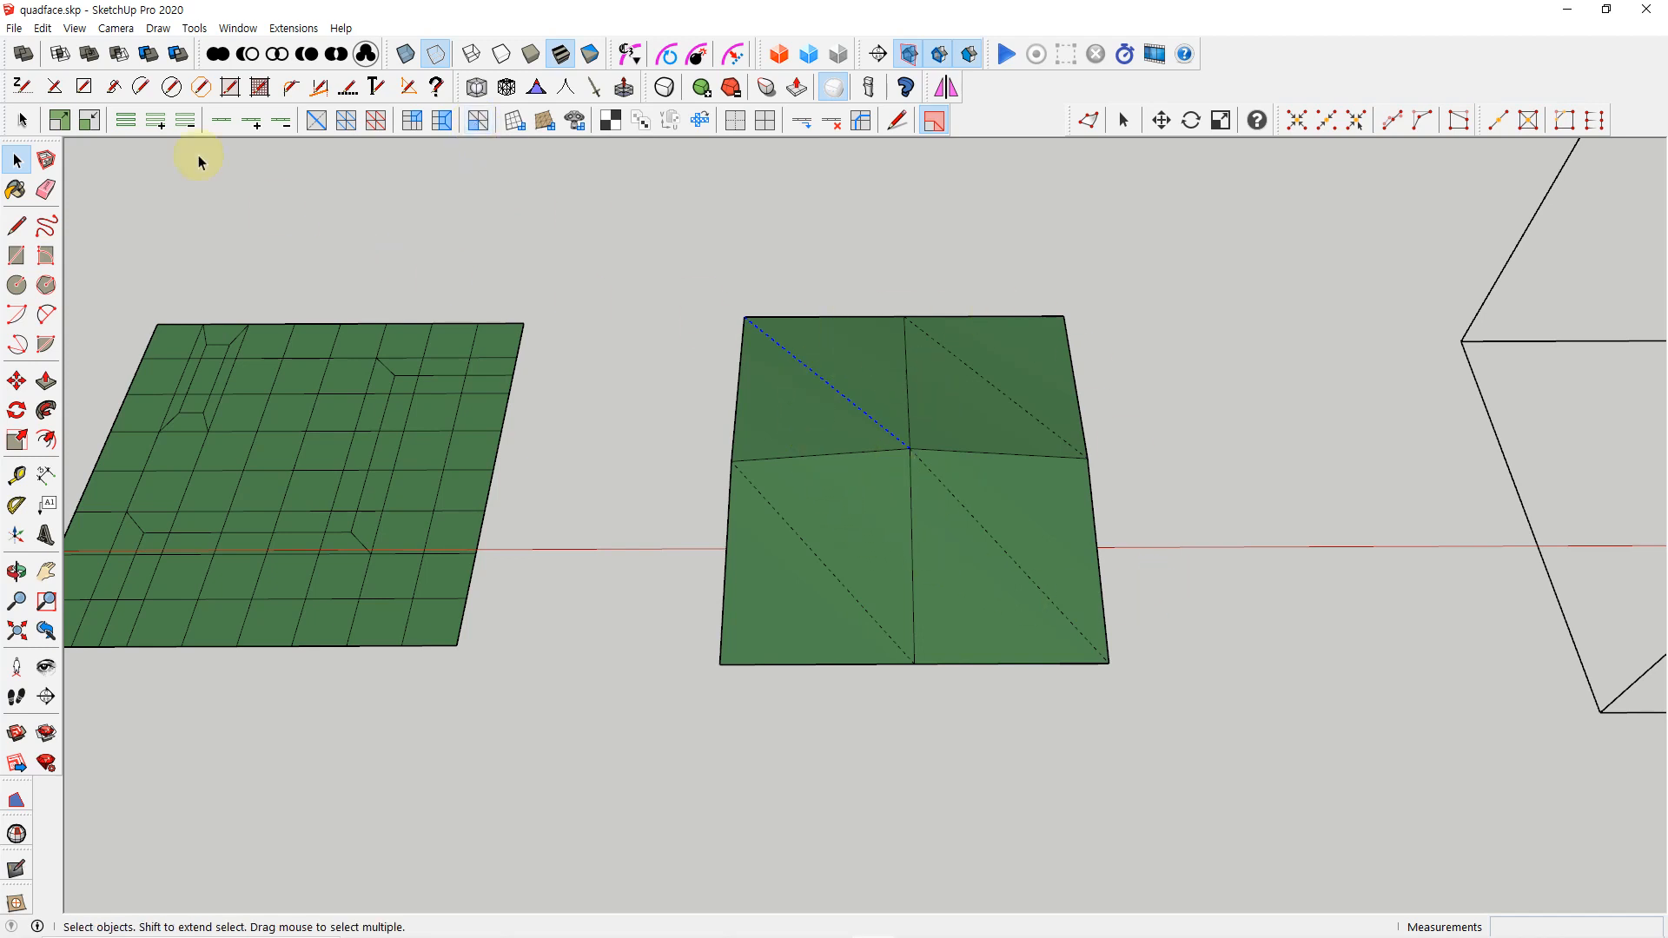
pyautogui.click(75, 28)
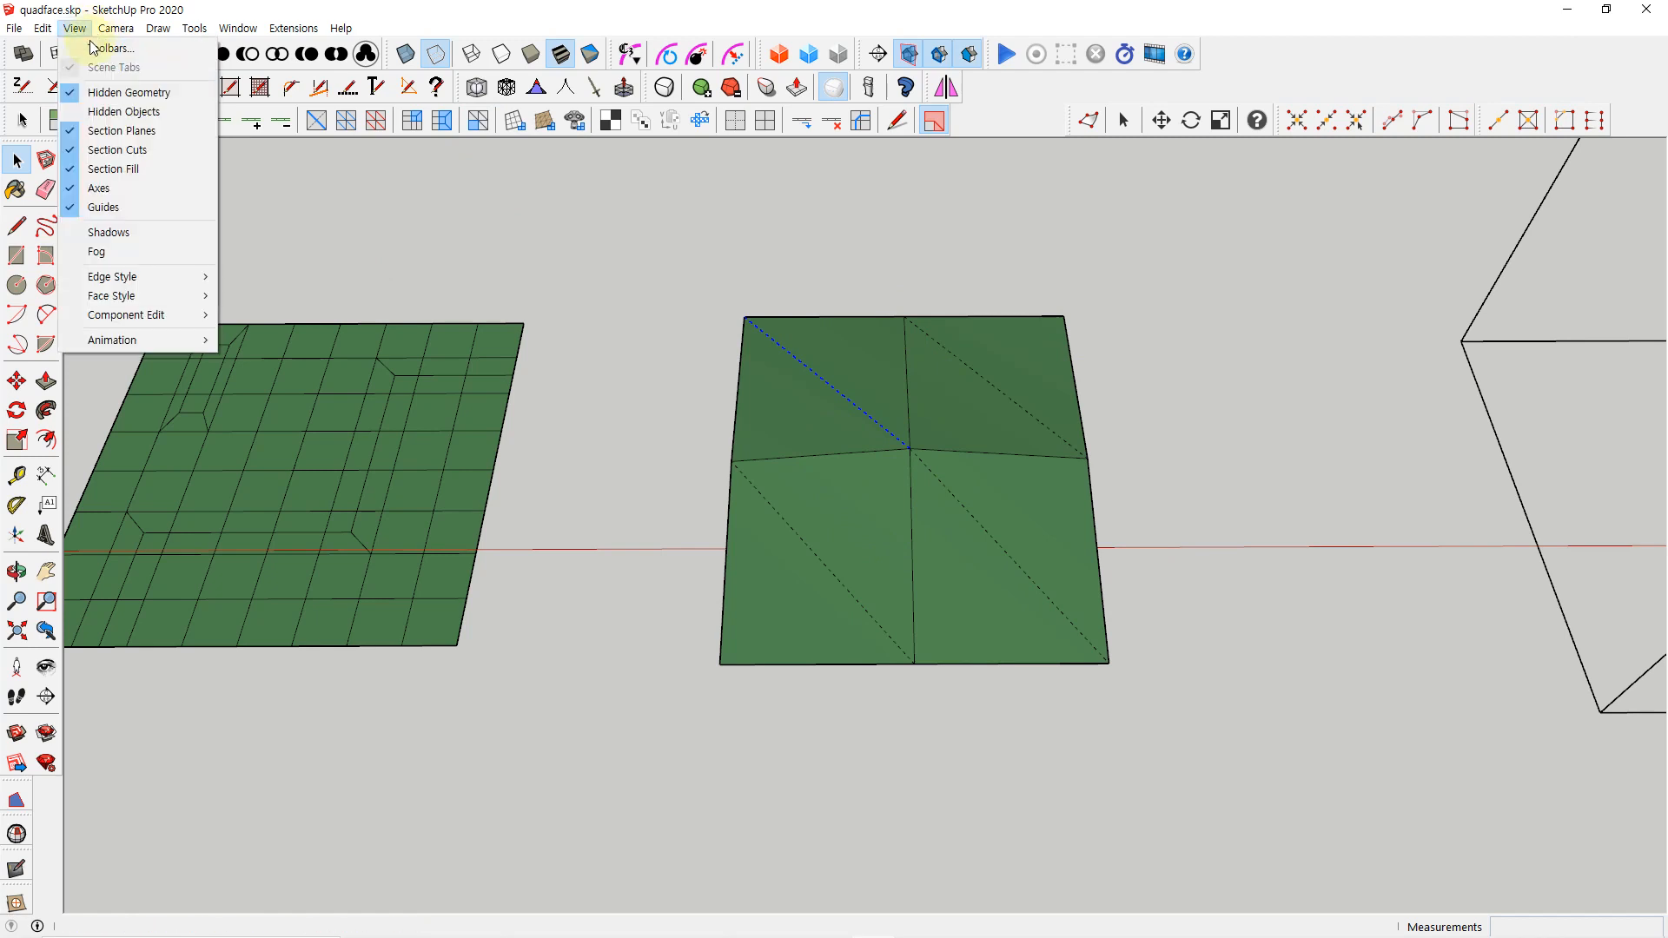
pyautogui.click(115, 93)
# Check the two lower quads by selecting each one, and undo the mesh conversion
pyautogui.click(992, 564)
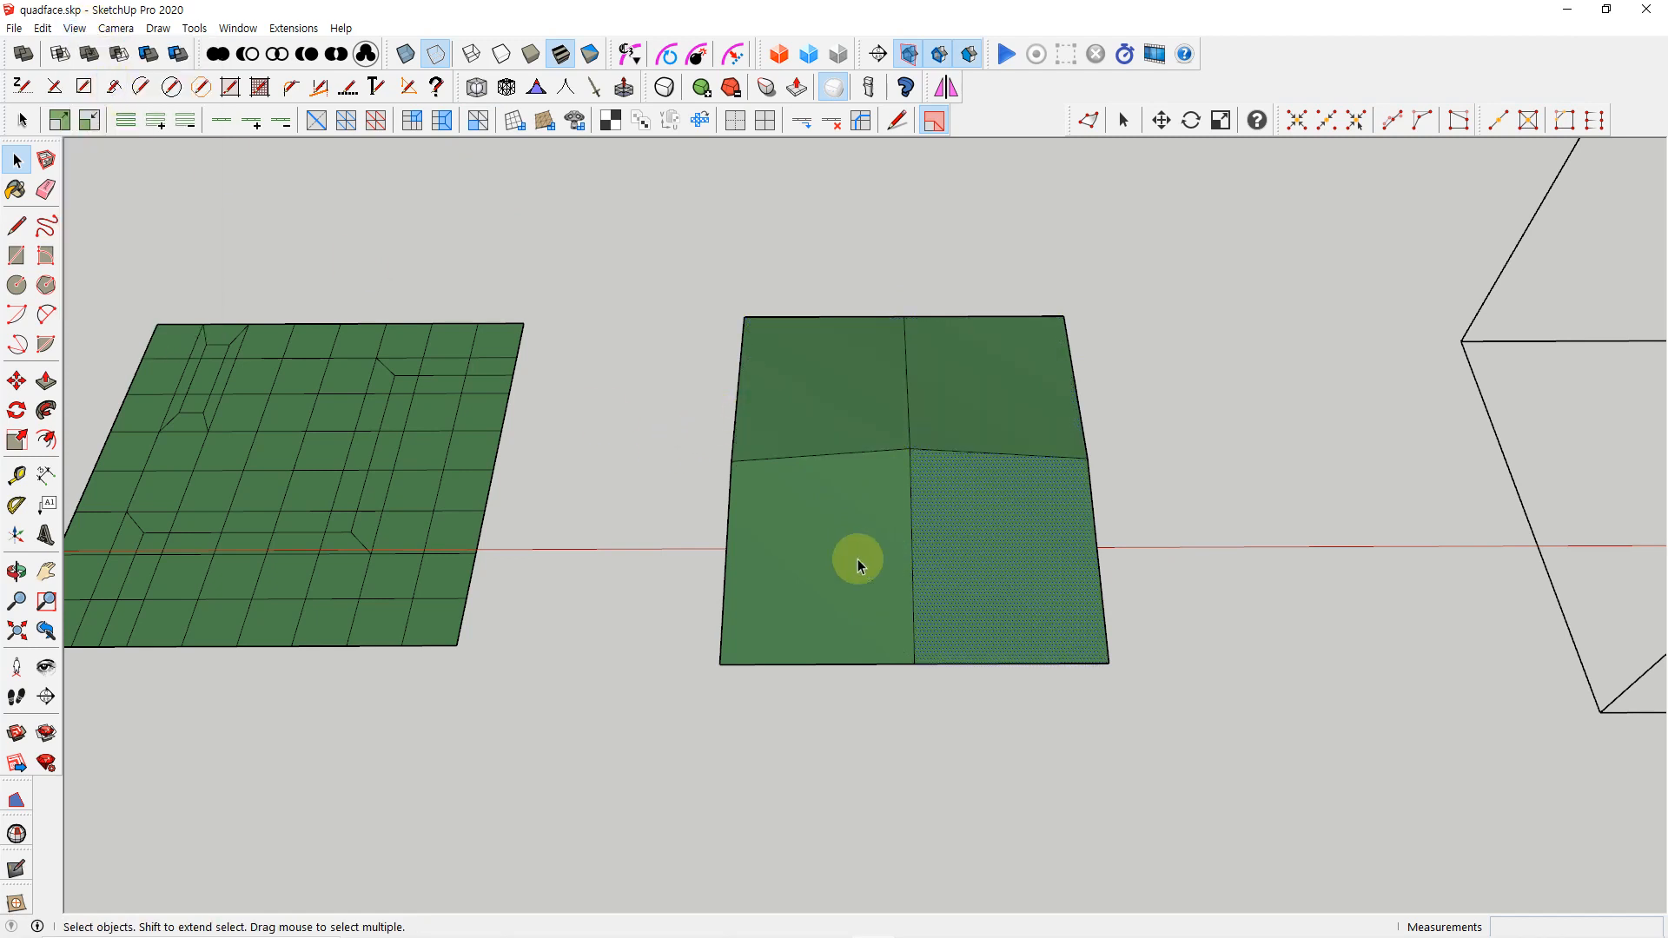
pyautogui.click(857, 565)
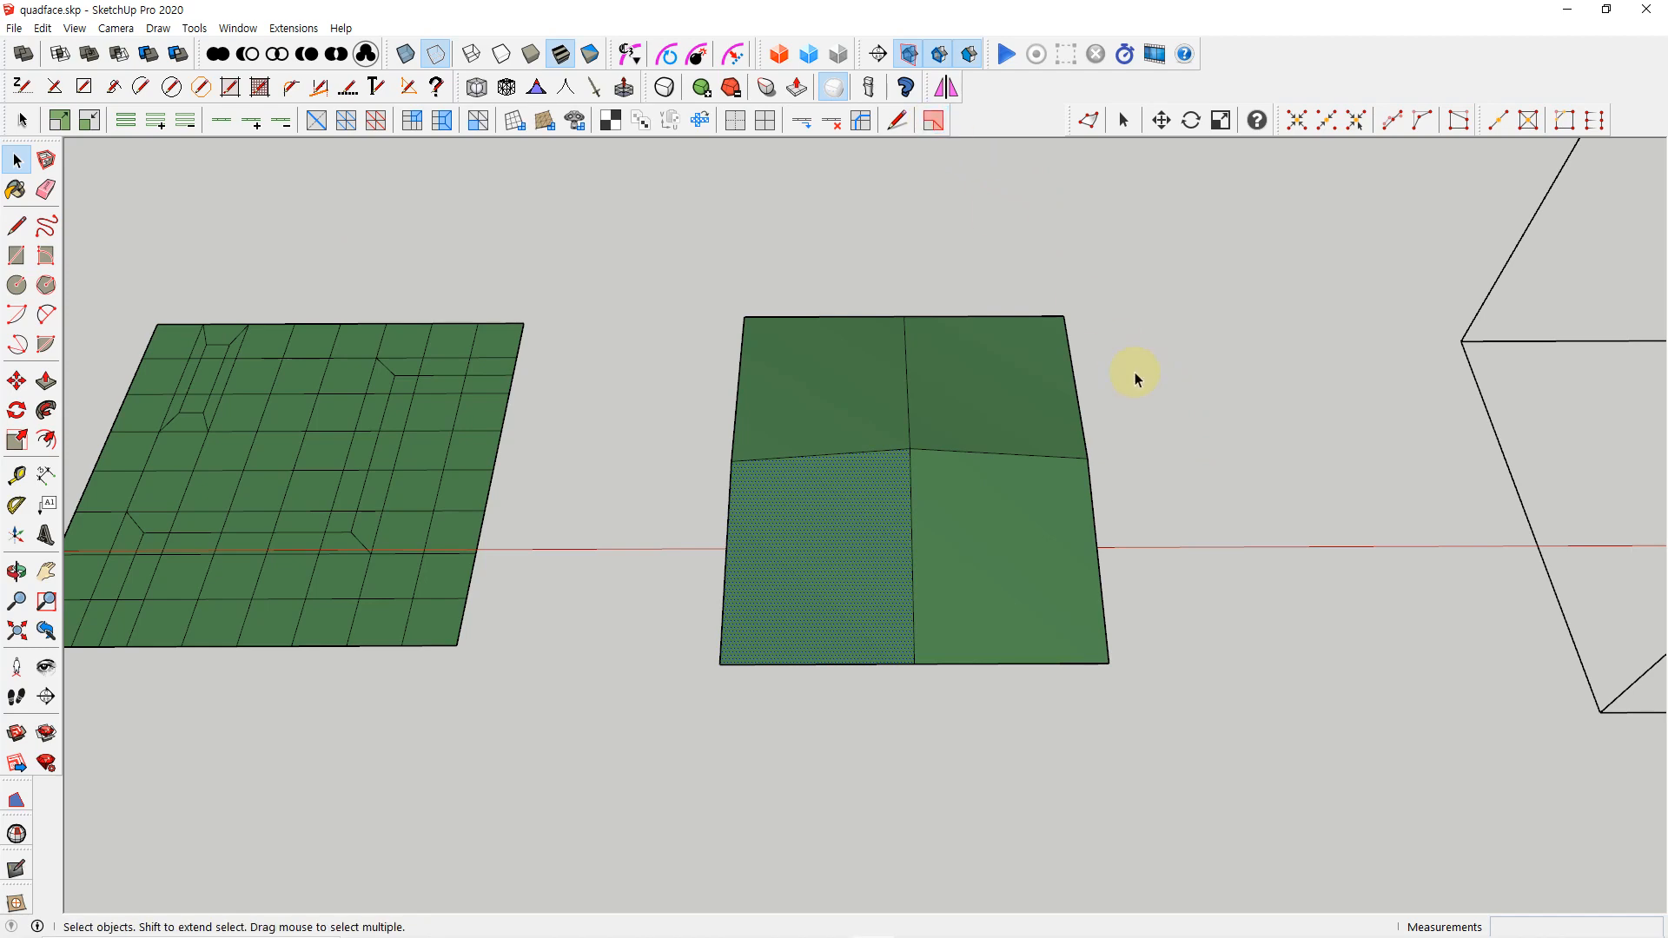
pyautogui.hotkey('ctrl', 'z')
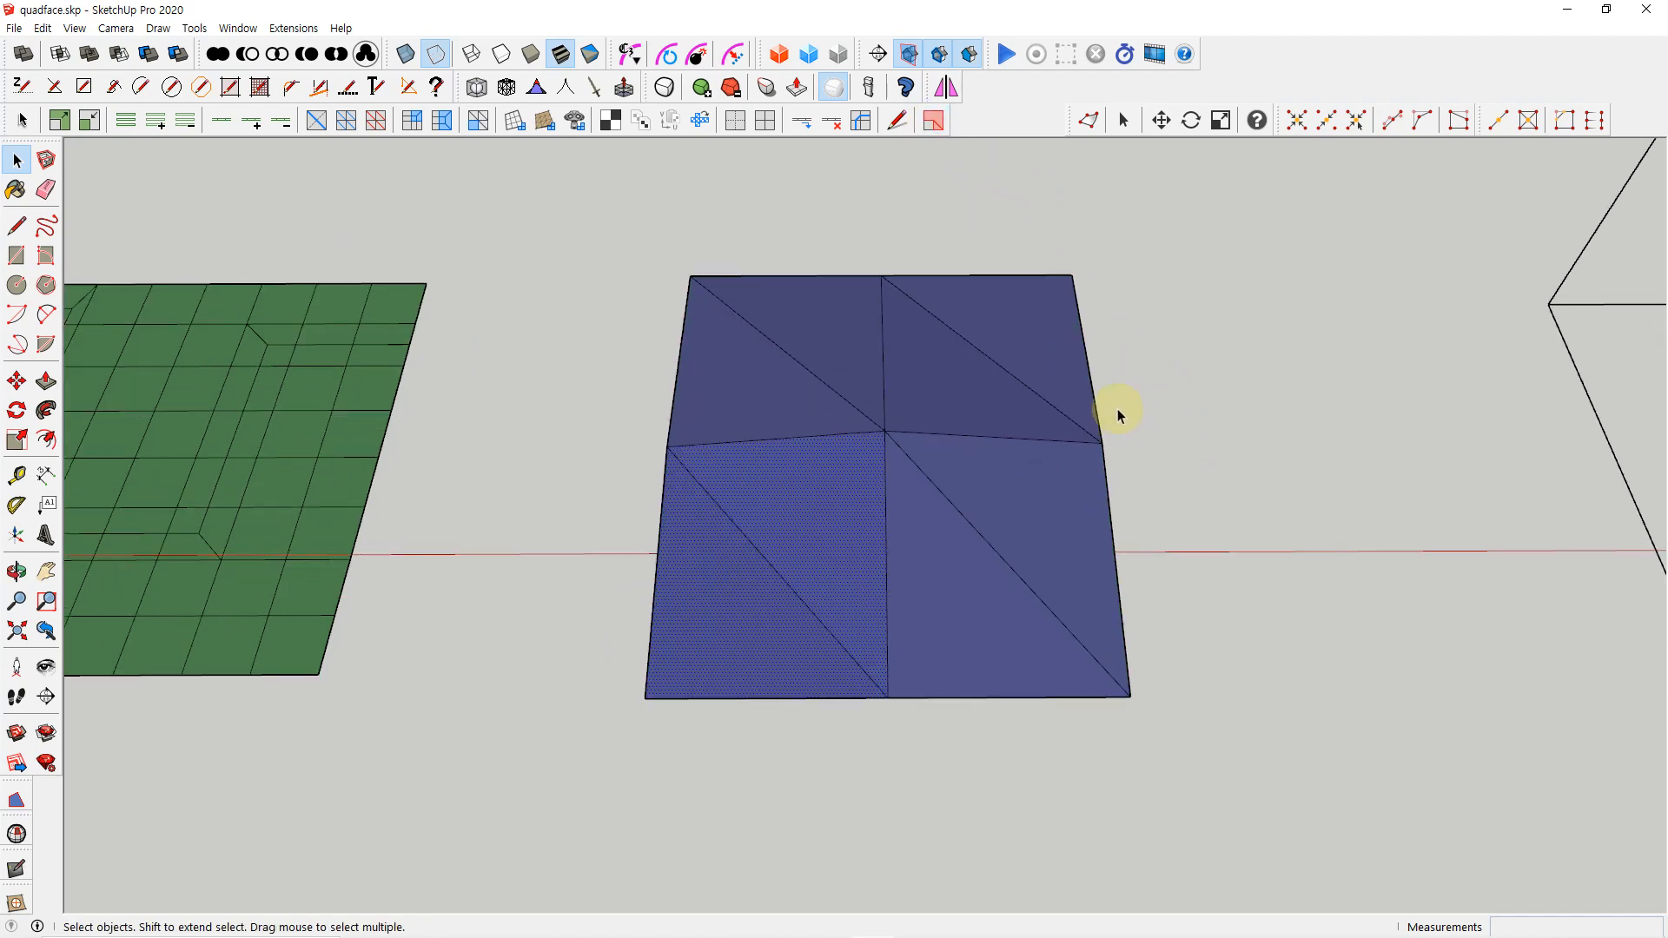
# Examine the restored triangulated mesh by selecting its upper-left diagonal and adjoining triangle, and colorize tris, quads and n-gons
pyautogui.scroll(2, 1130, 425)
pyautogui.click(892, 232)
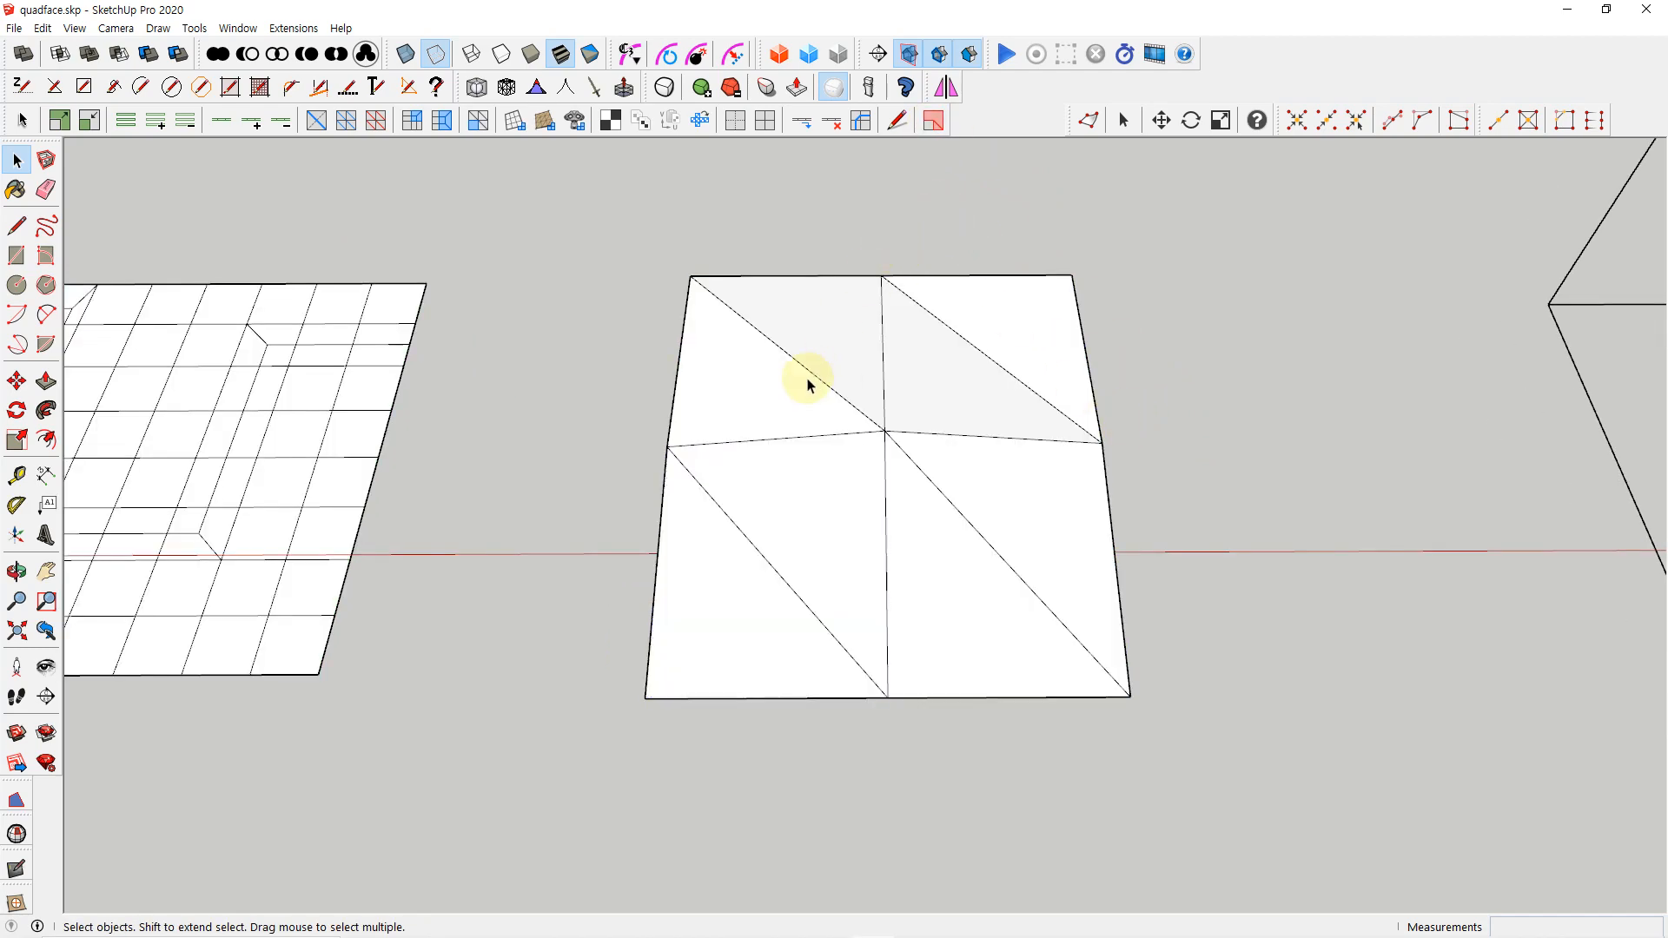
pyautogui.click(808, 372)
pyautogui.click(808, 391)
pyautogui.click(935, 122)
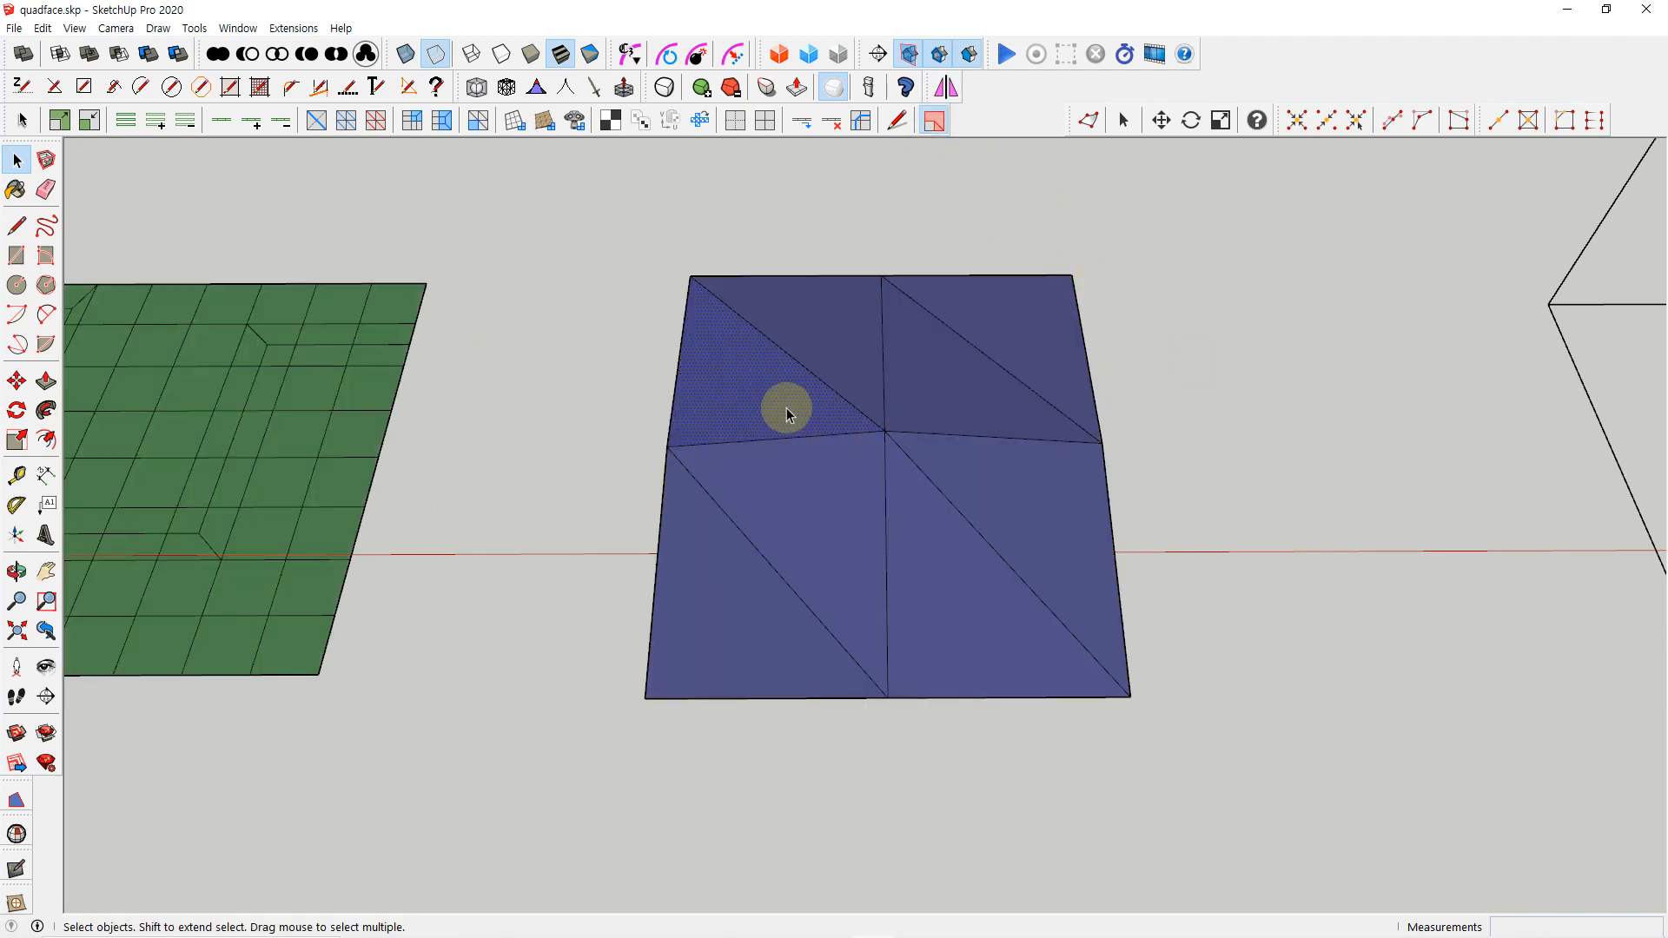
# Try Convert Triangulated Mesh to Quads again, check the four quads by selecting each one, and undo the conversion and coloring
pyautogui.keyDown('shift'); pyautogui.click(835, 354); pyautogui.keyUp('shift')
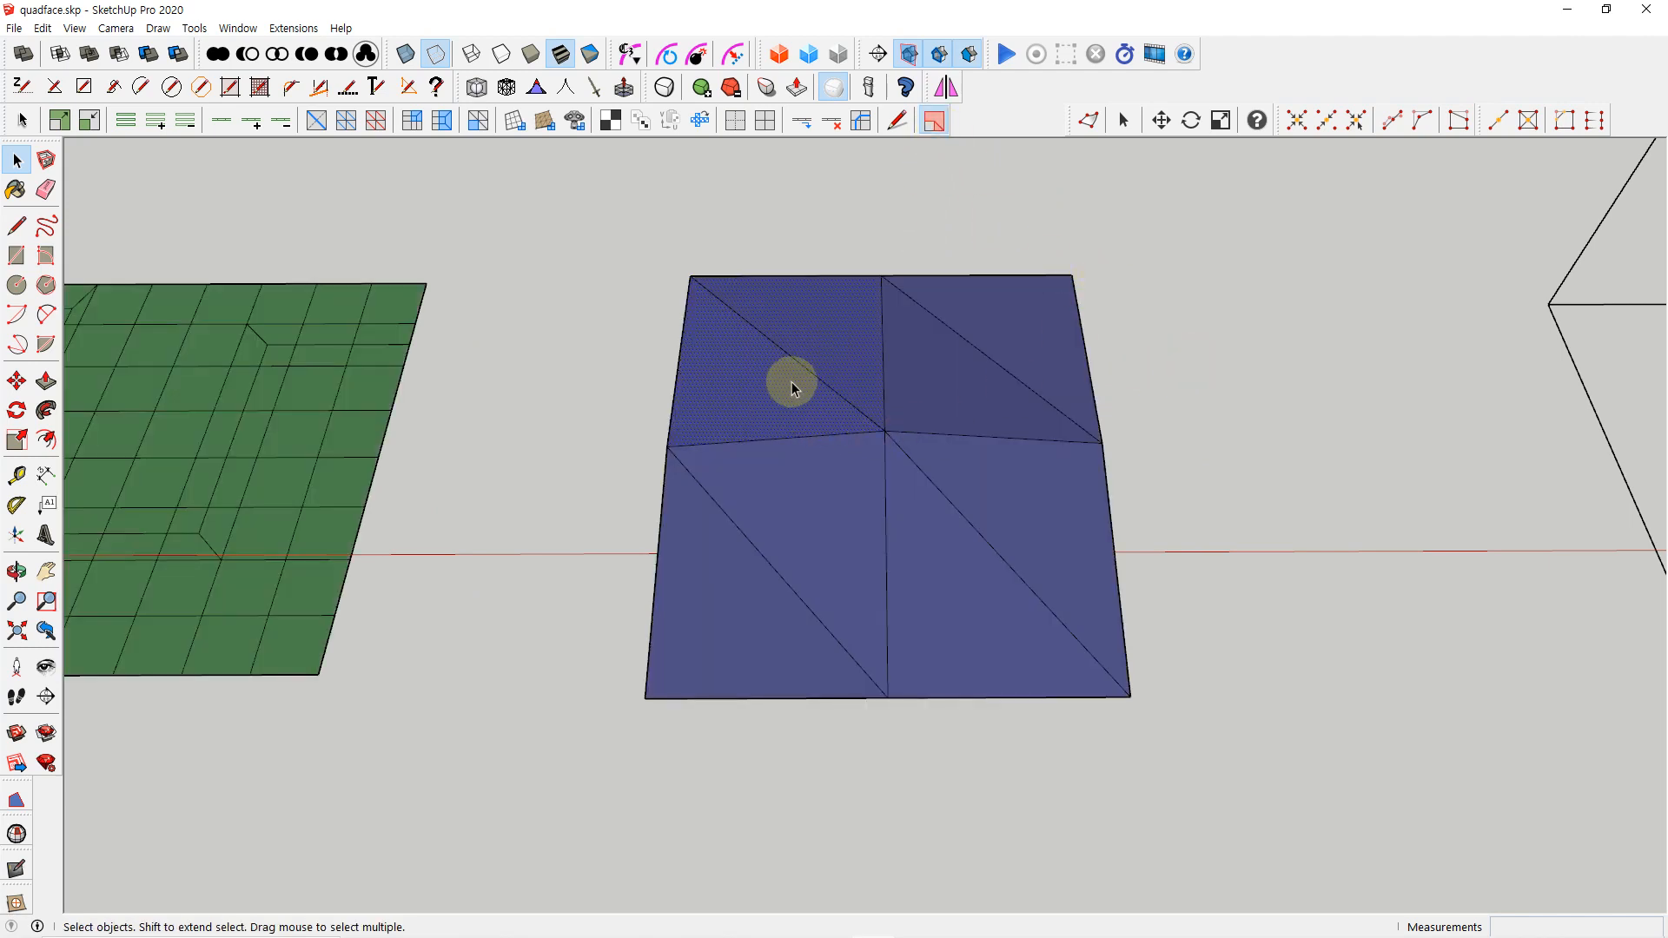
pyautogui.click(478, 120)
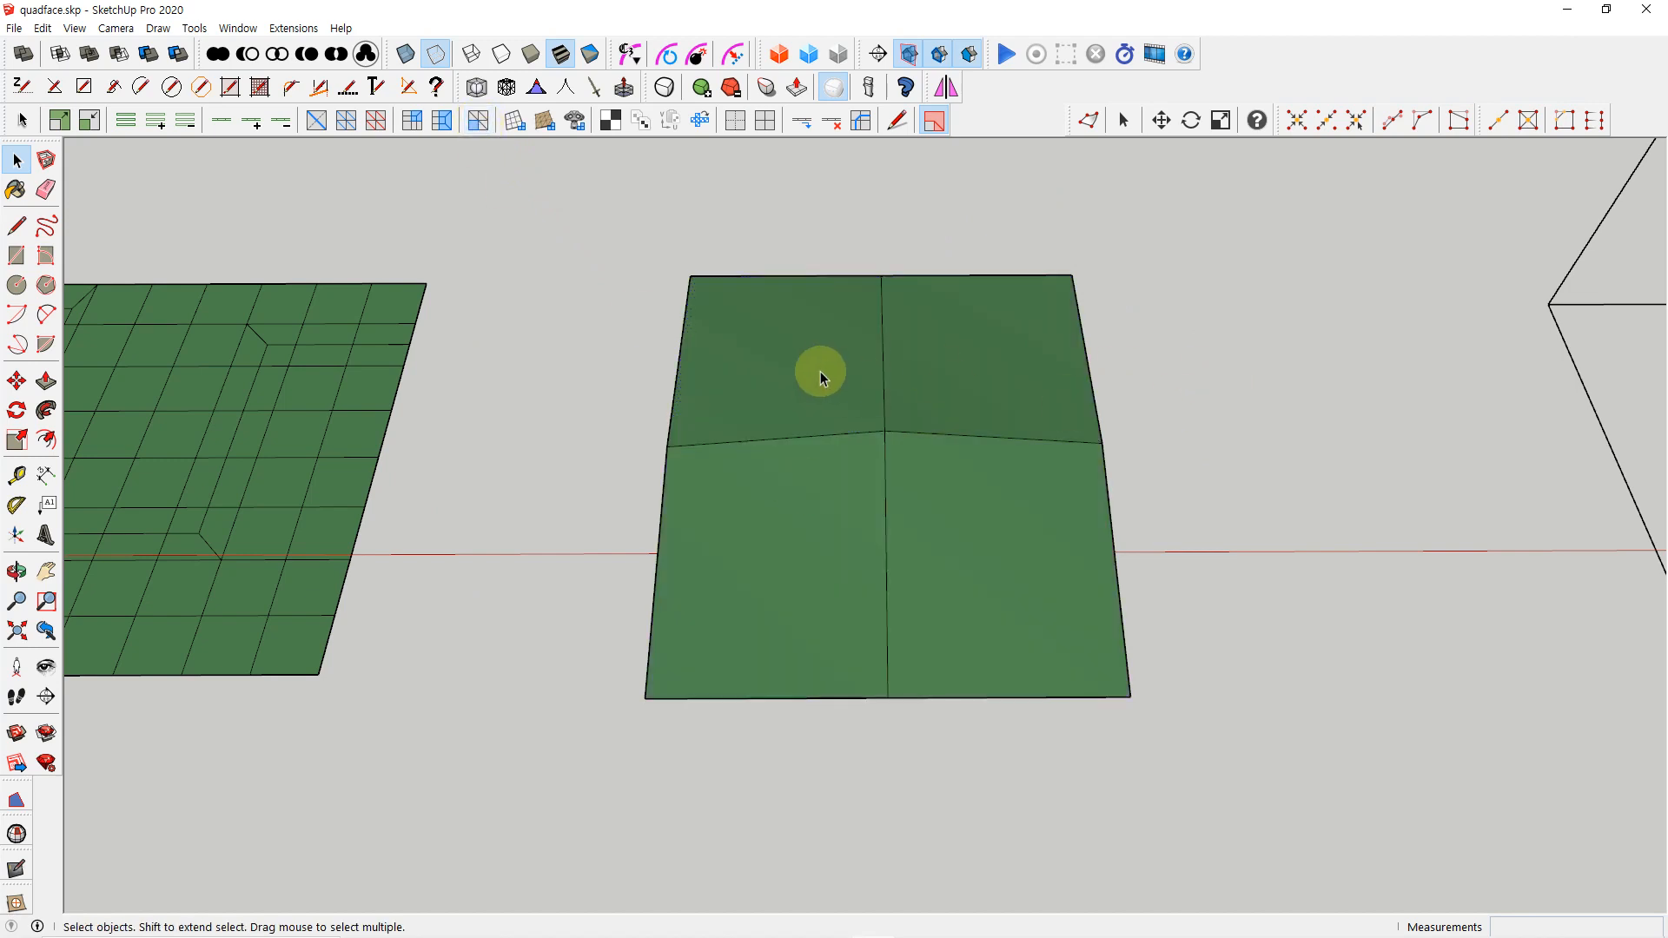
pyautogui.click(820, 372)
pyautogui.click(973, 373)
pyautogui.click(1008, 545)
pyautogui.click(803, 551)
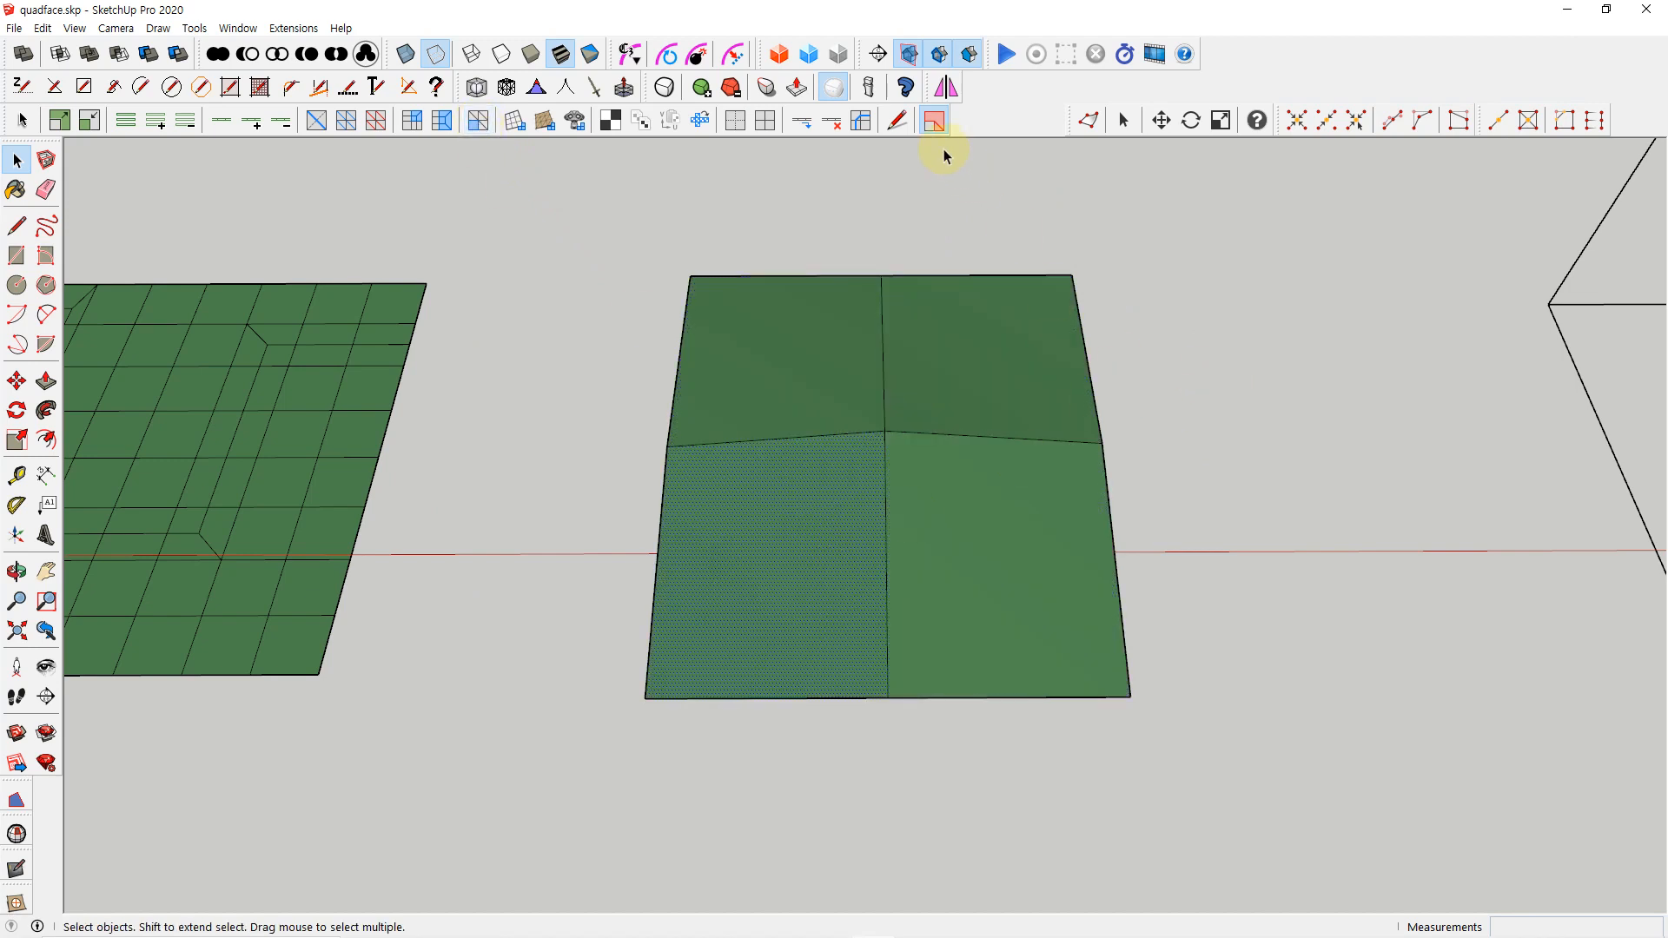
pyautogui.click(1169, 382)
pyautogui.hotkey('ctrl', 'z')
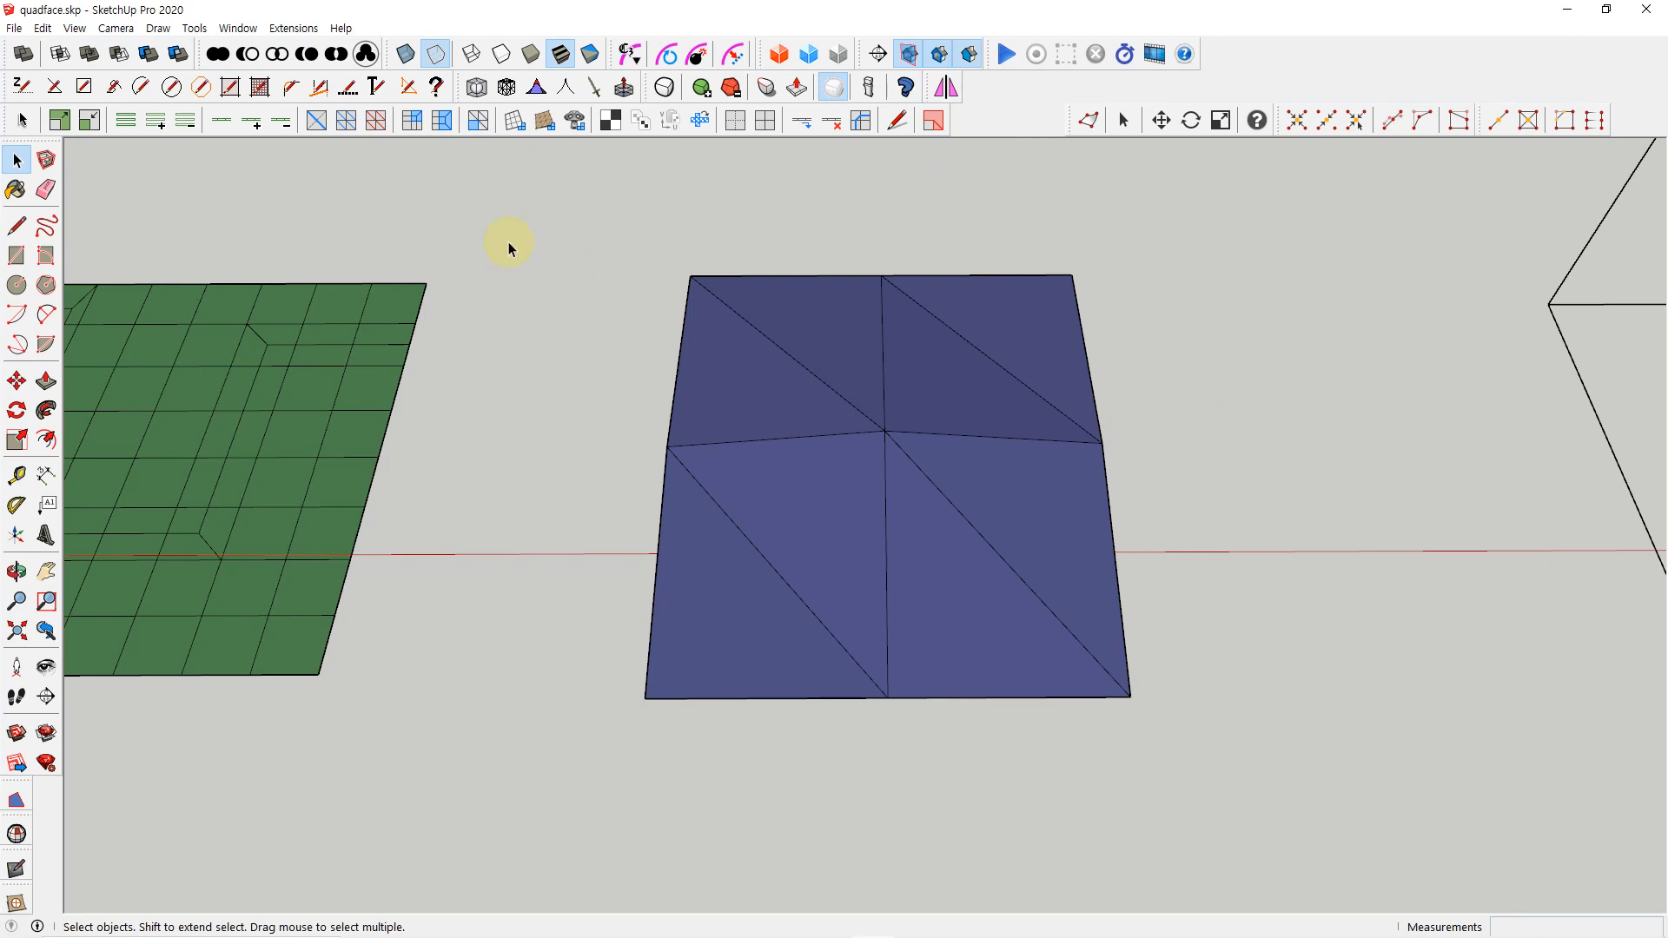
pyautogui.hotkey('ctrl', 'z')
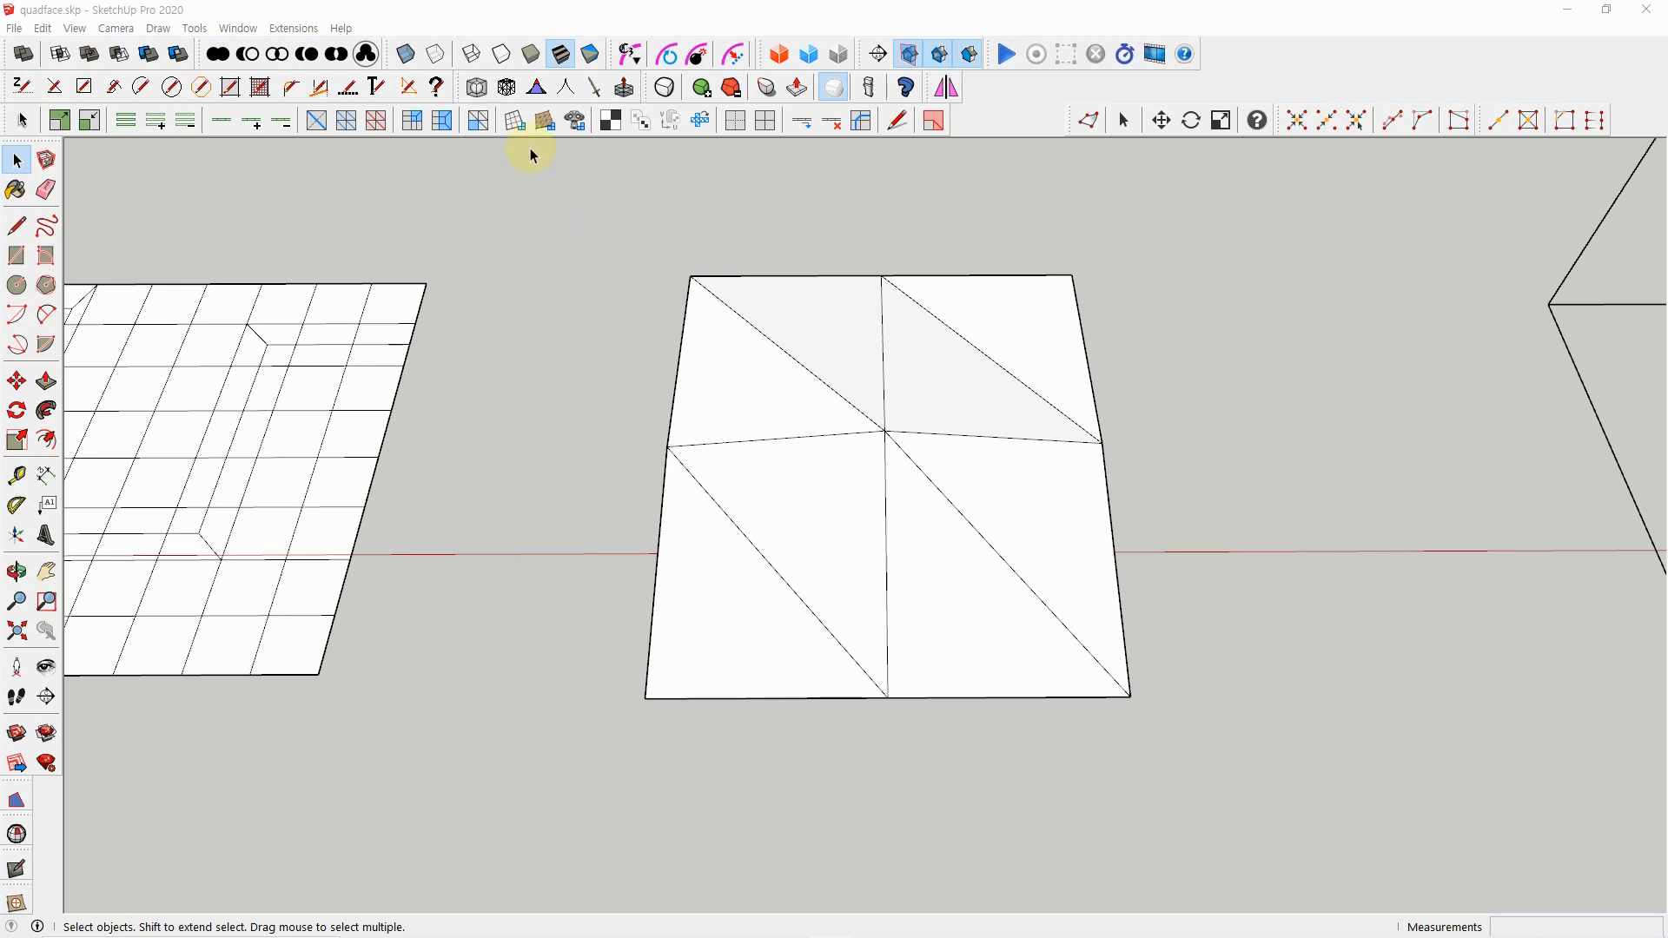
# Open the wireframe box group, select all its edges, and generate quad faces from the wireframe
pyautogui.scroll(-6, 556, 276)
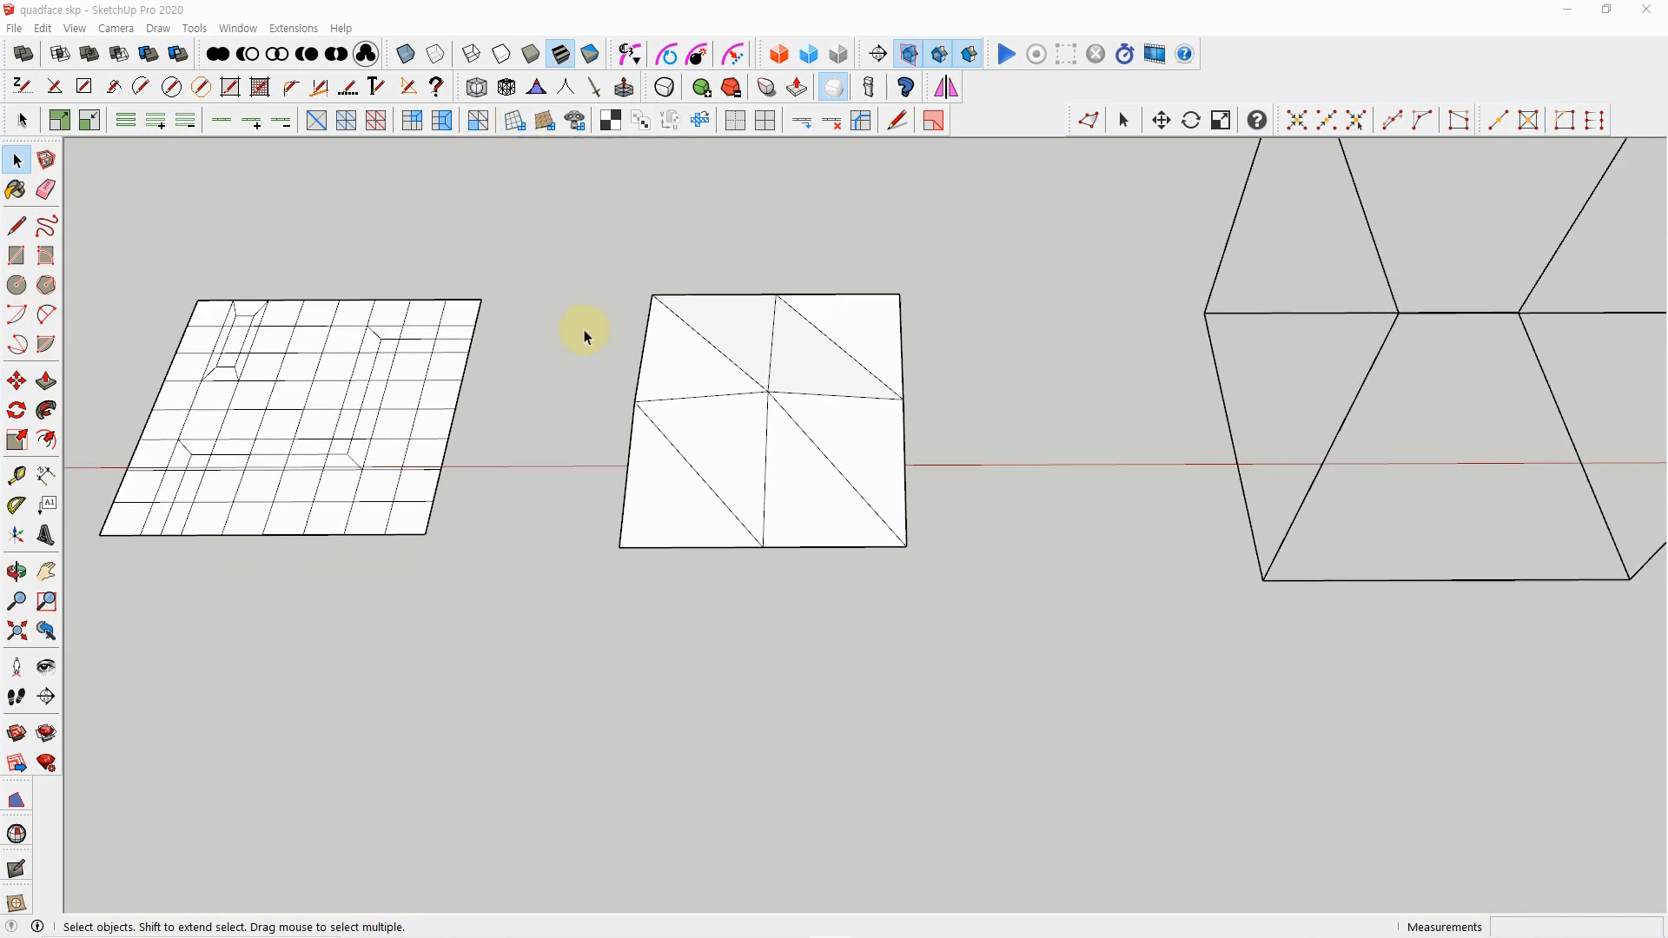
pyautogui.moveTo(827, 474); pyautogui.dragTo(826, 524, button='middle')
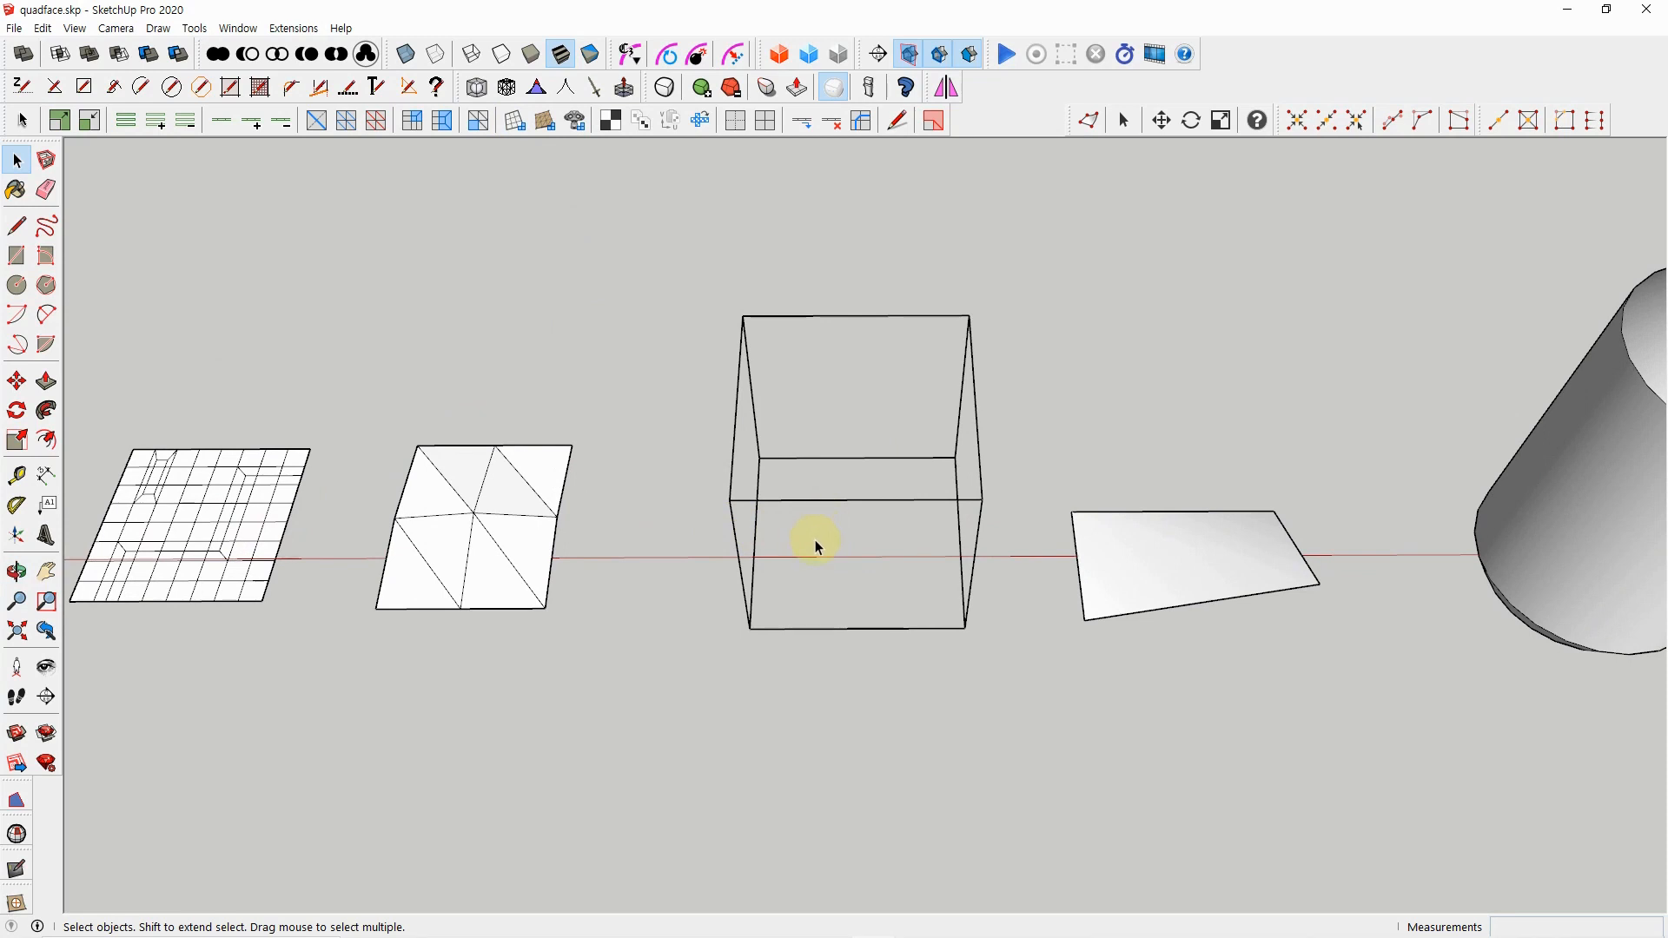
pyautogui.moveTo(699, 270); pyautogui.dragTo(1034, 688)
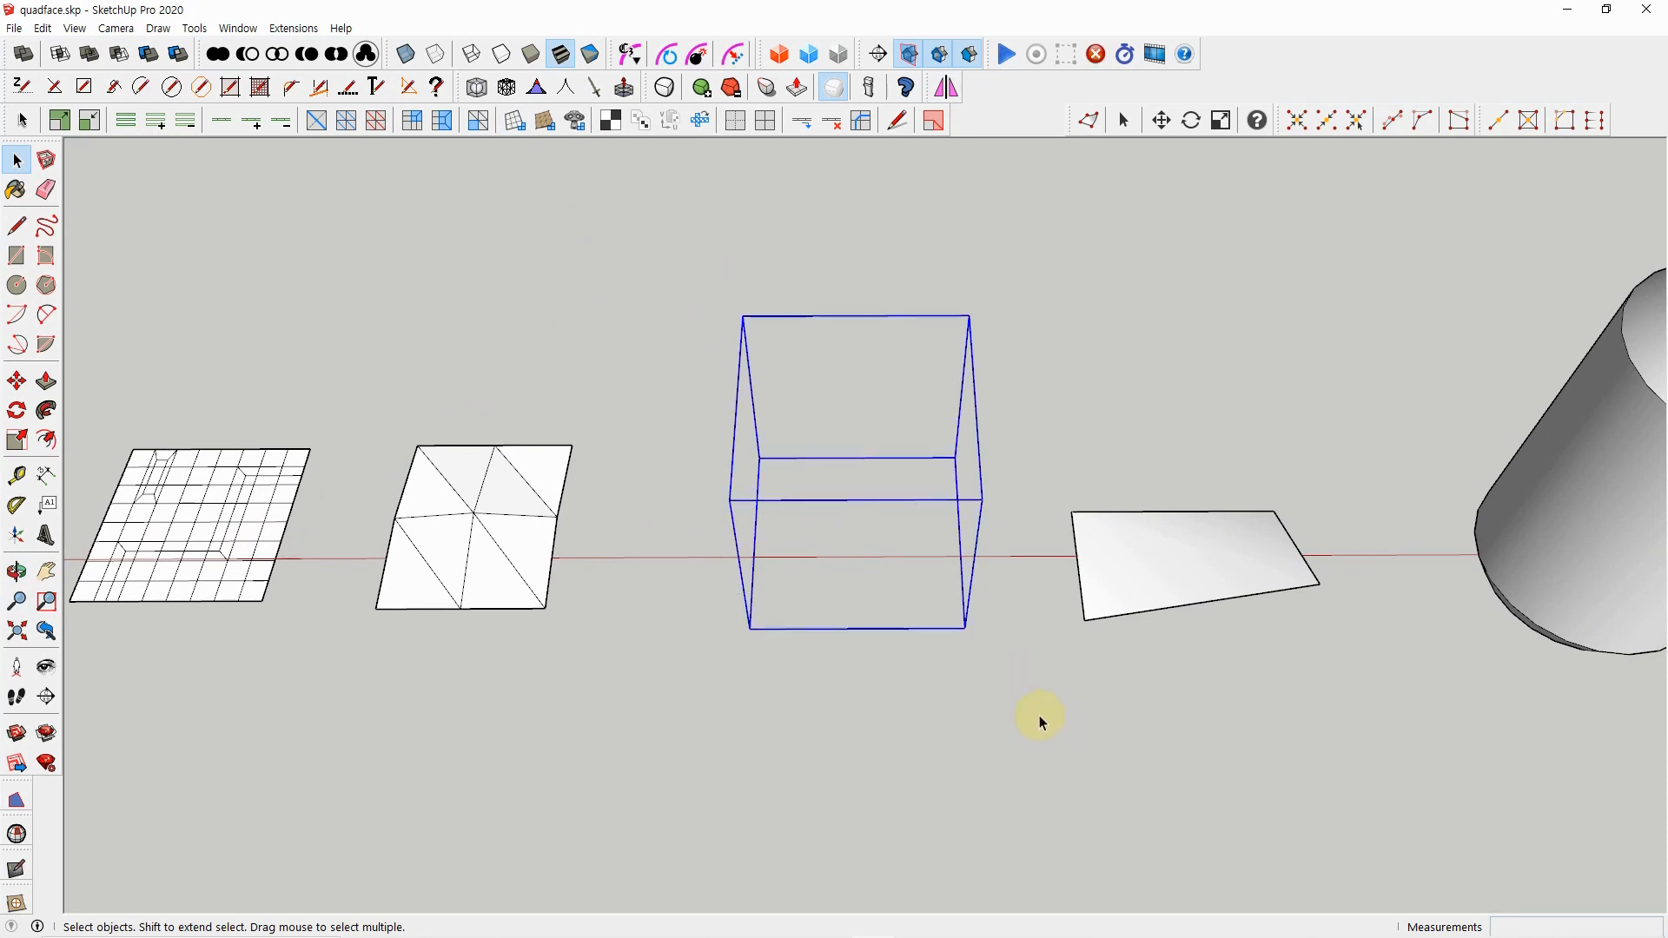
pyautogui.click(1073, 442)
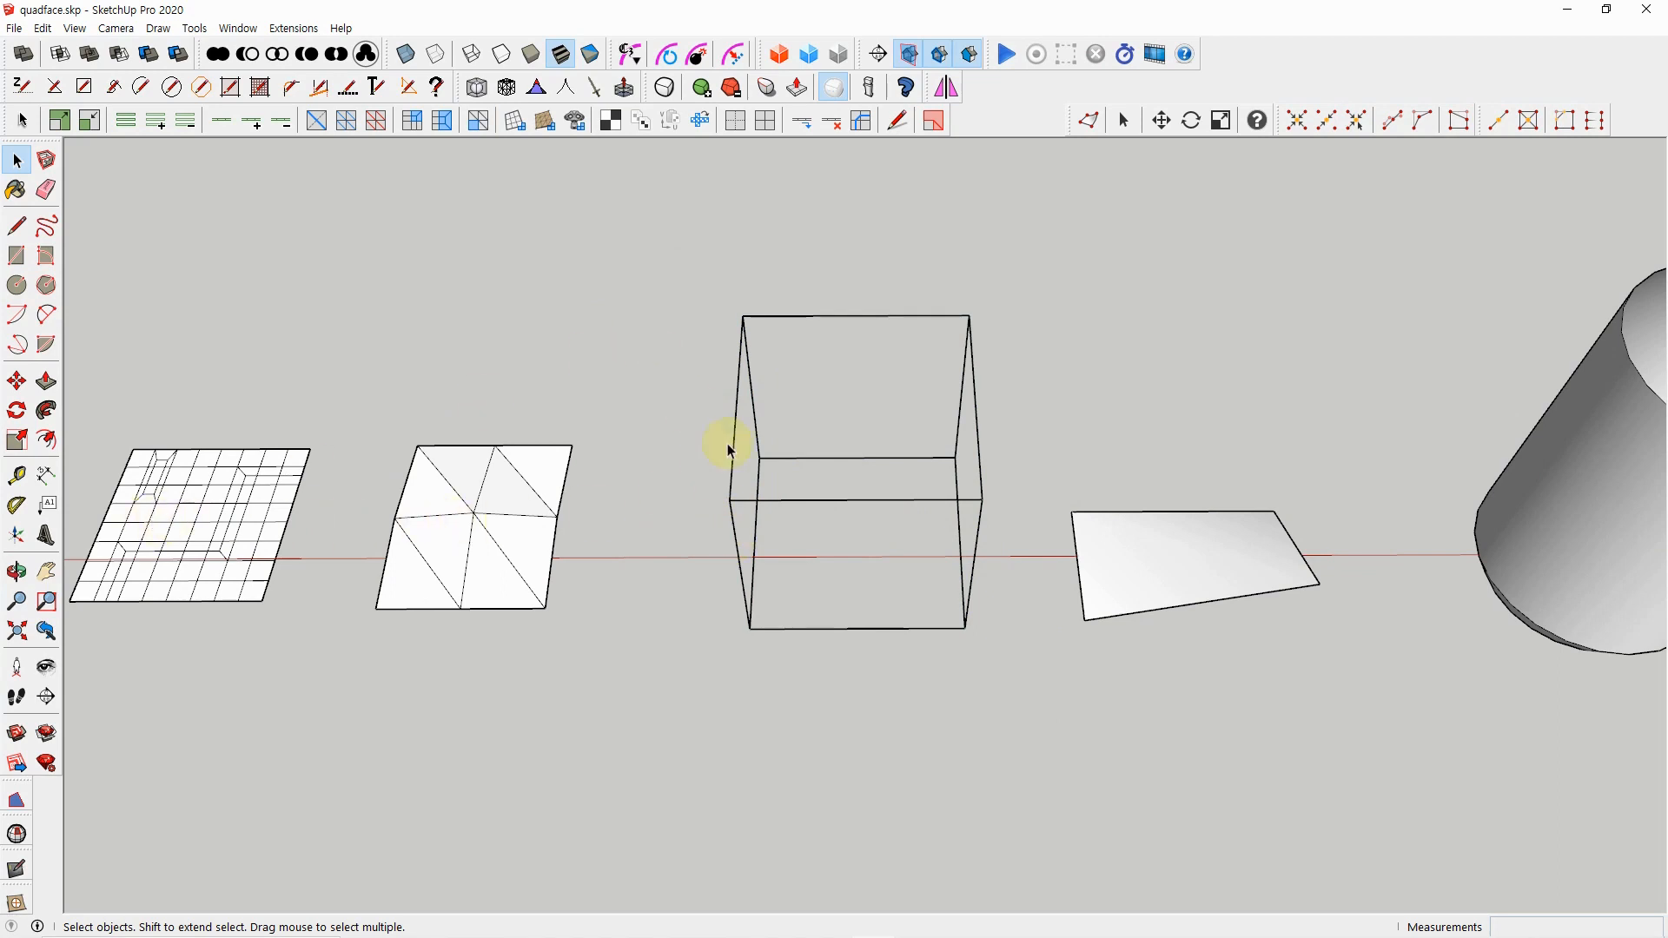
pyautogui.doubleClick(809, 502)
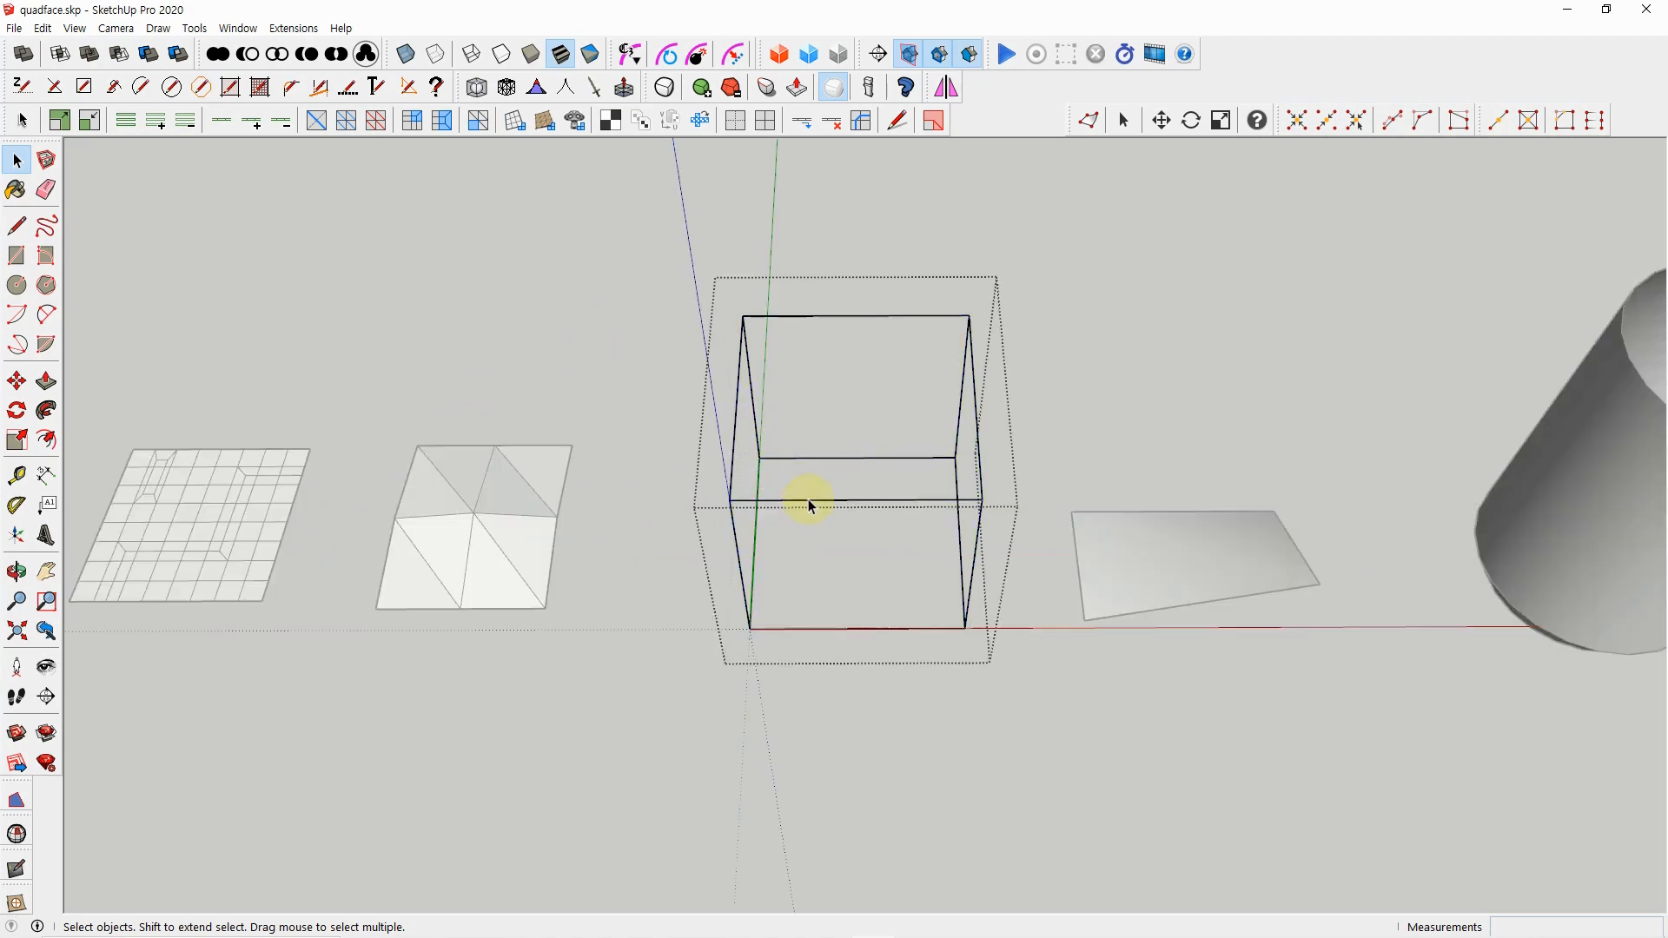
pyautogui.moveTo(677, 270); pyautogui.dragTo(996, 676)
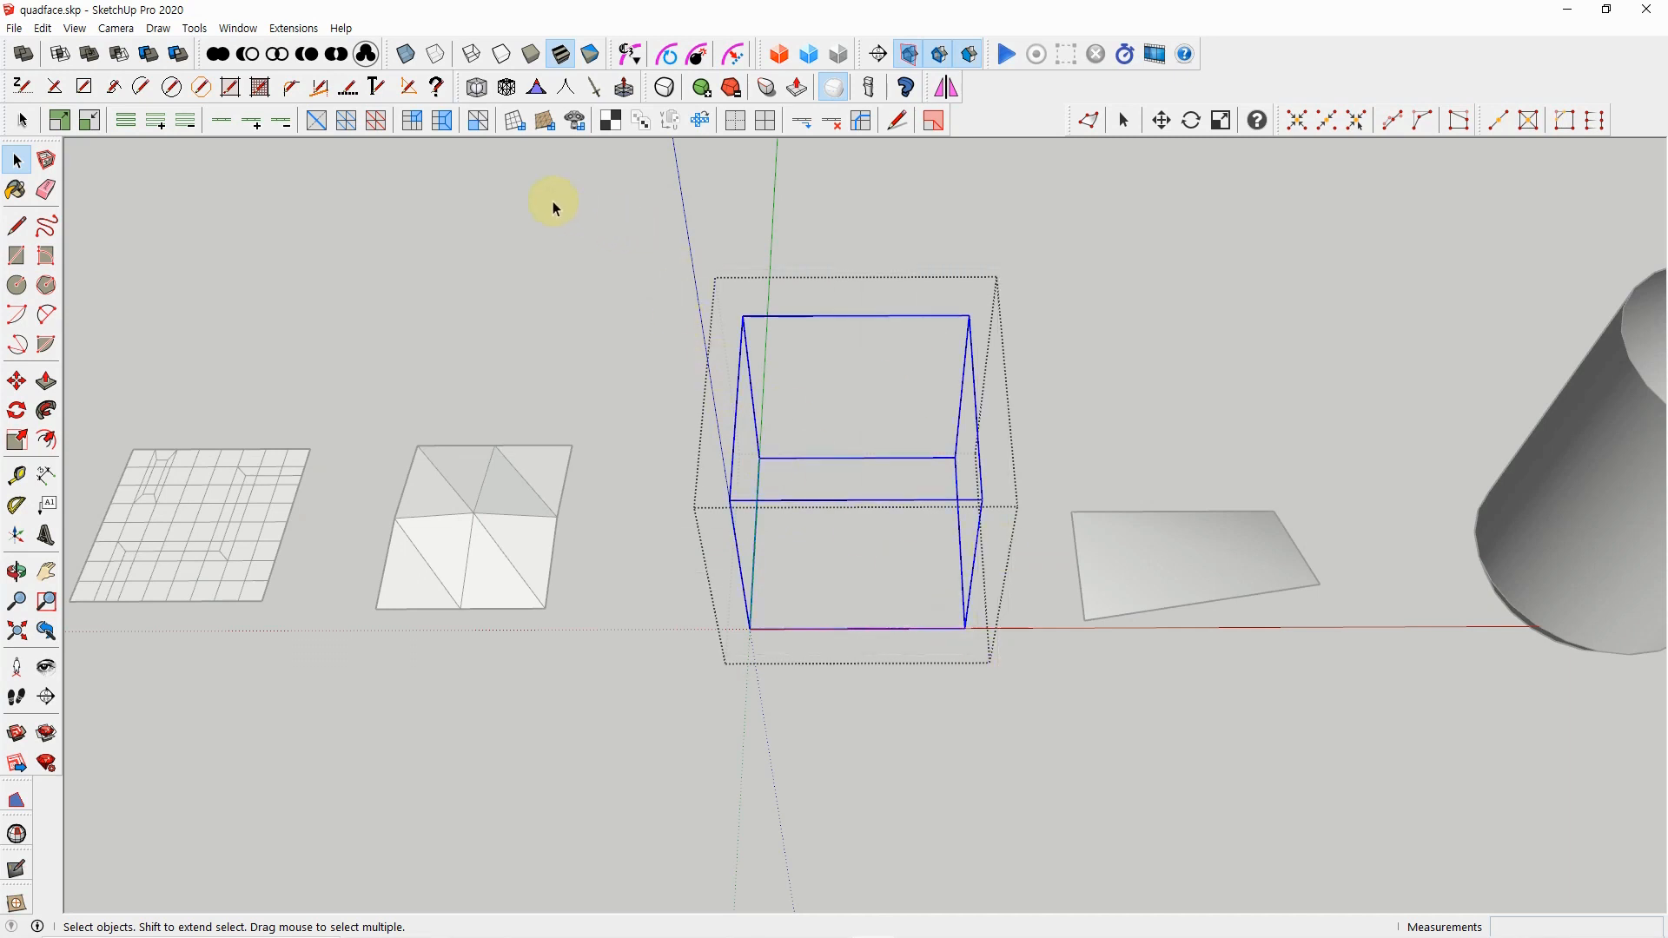
pyautogui.click(515, 121)
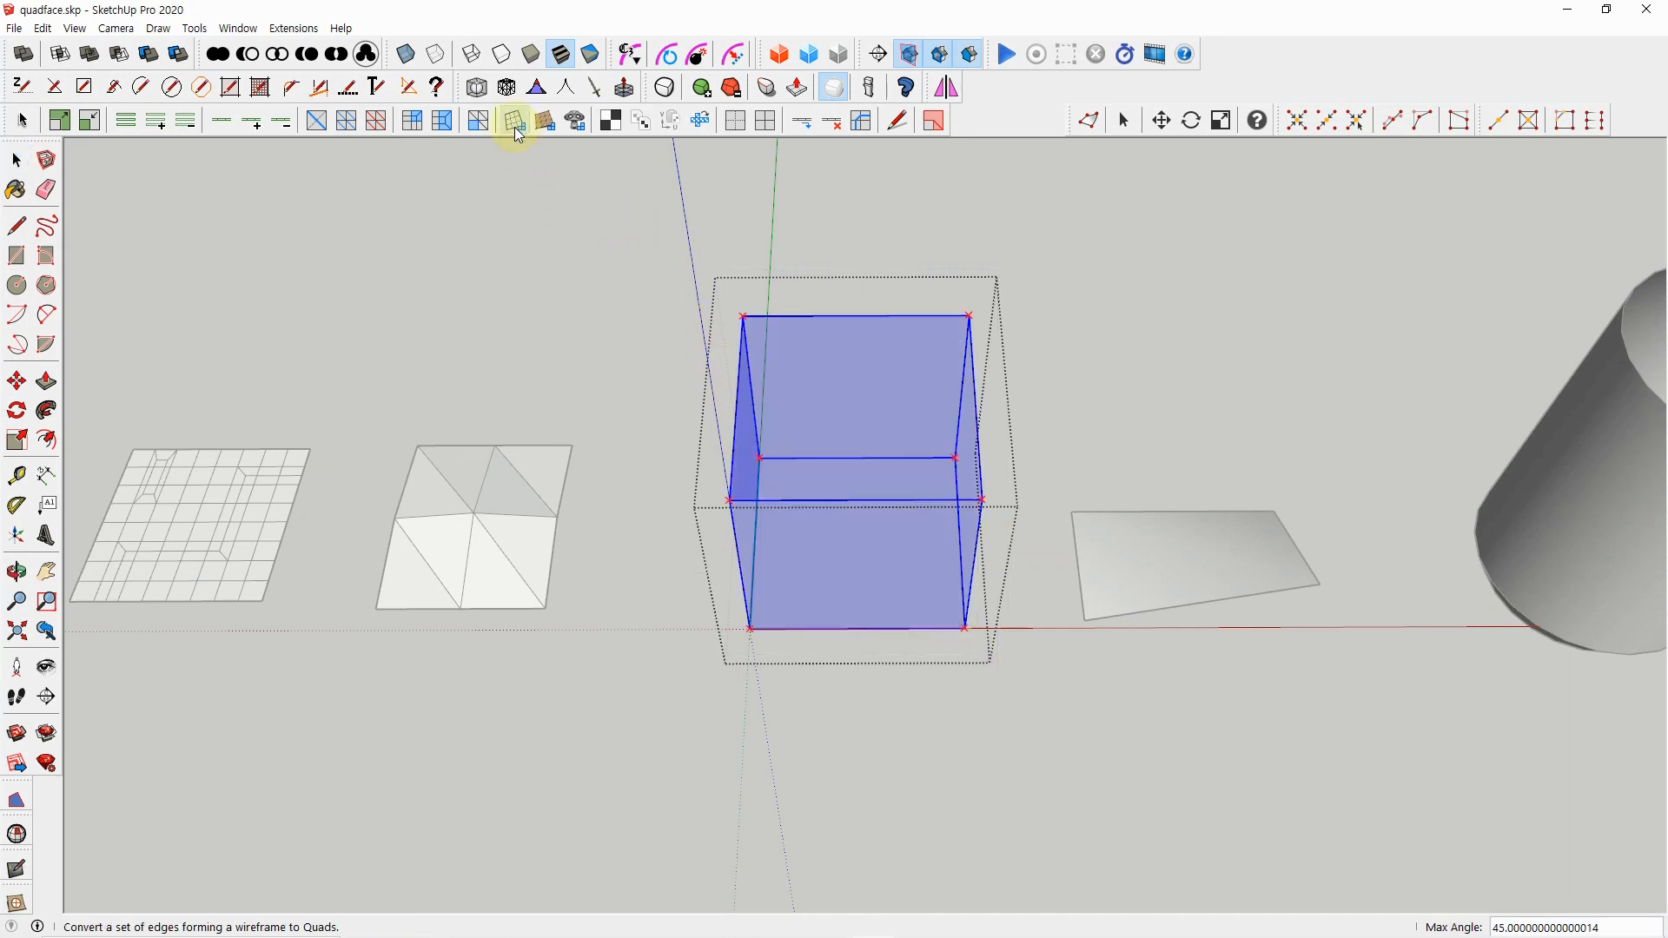
pyautogui.press('Return')
pyautogui.click(1091, 373)
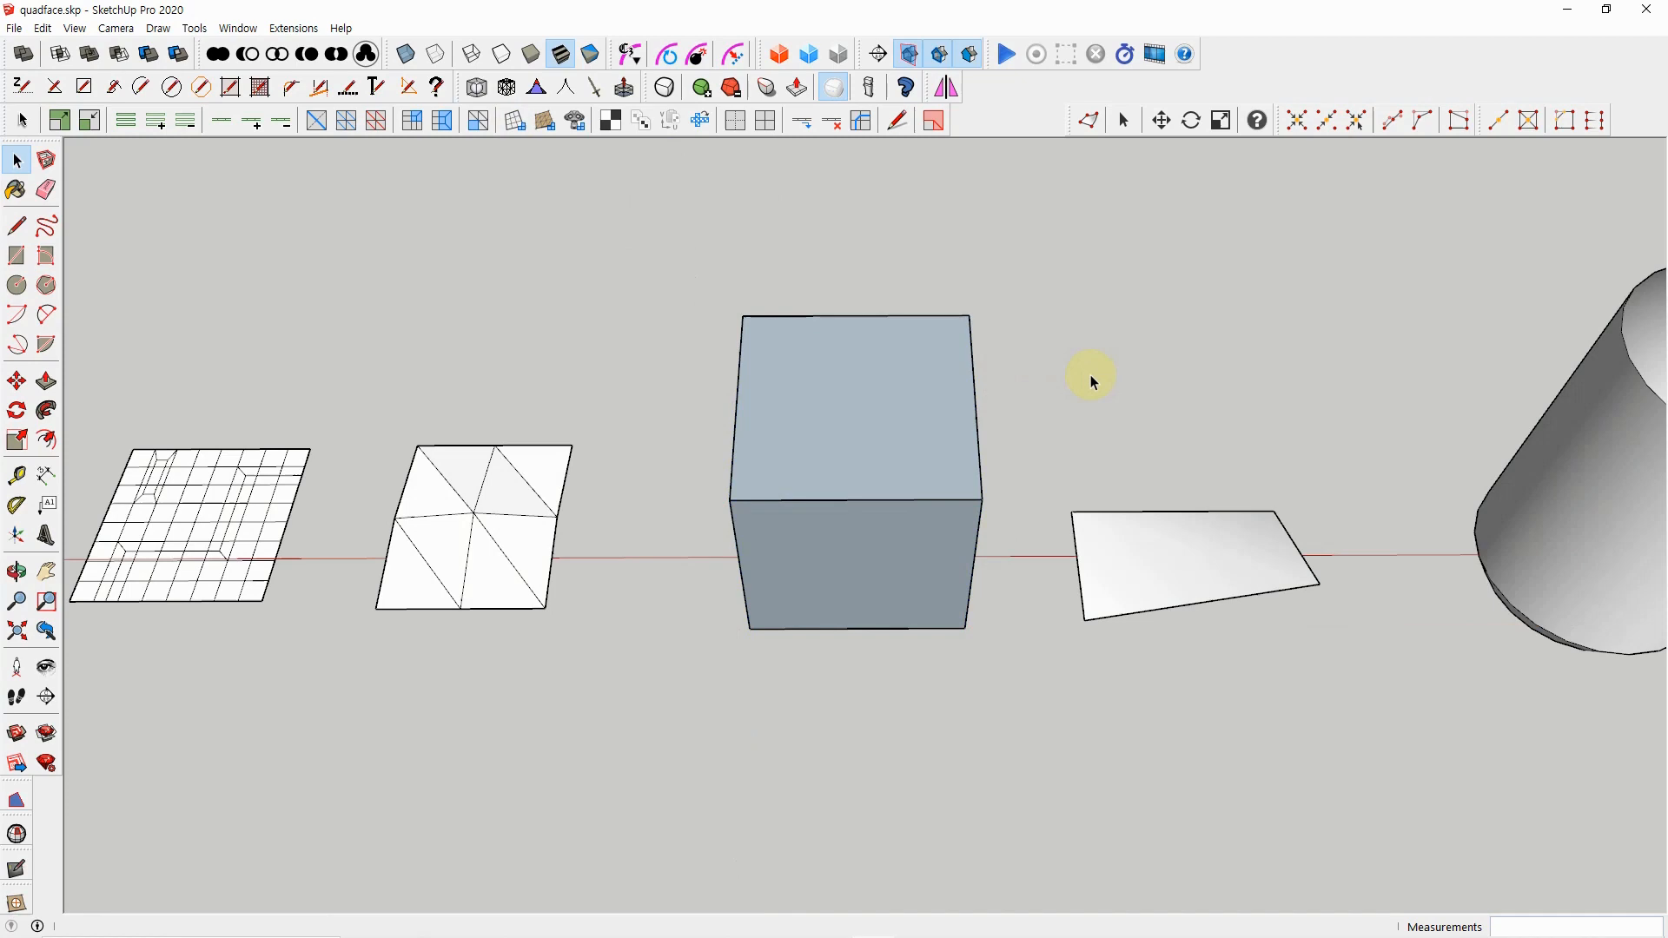
# Reverse all faces of the box so their front sides point outward, and close the group
pyautogui.rightClick(892, 430)
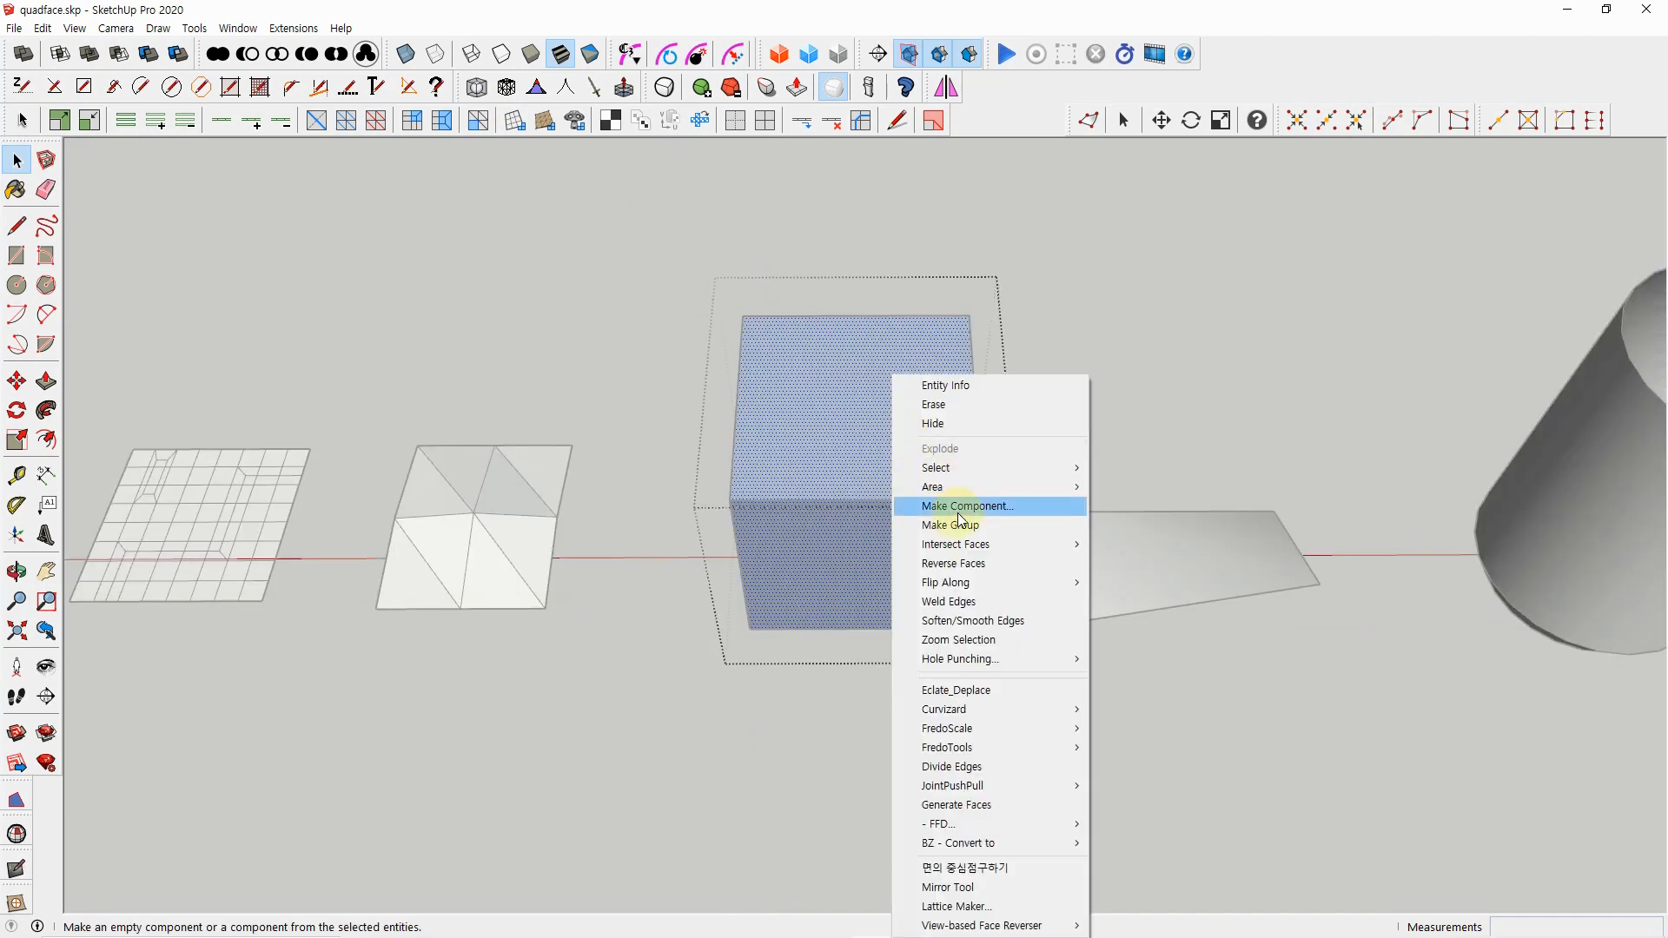
pyautogui.click(982, 565)
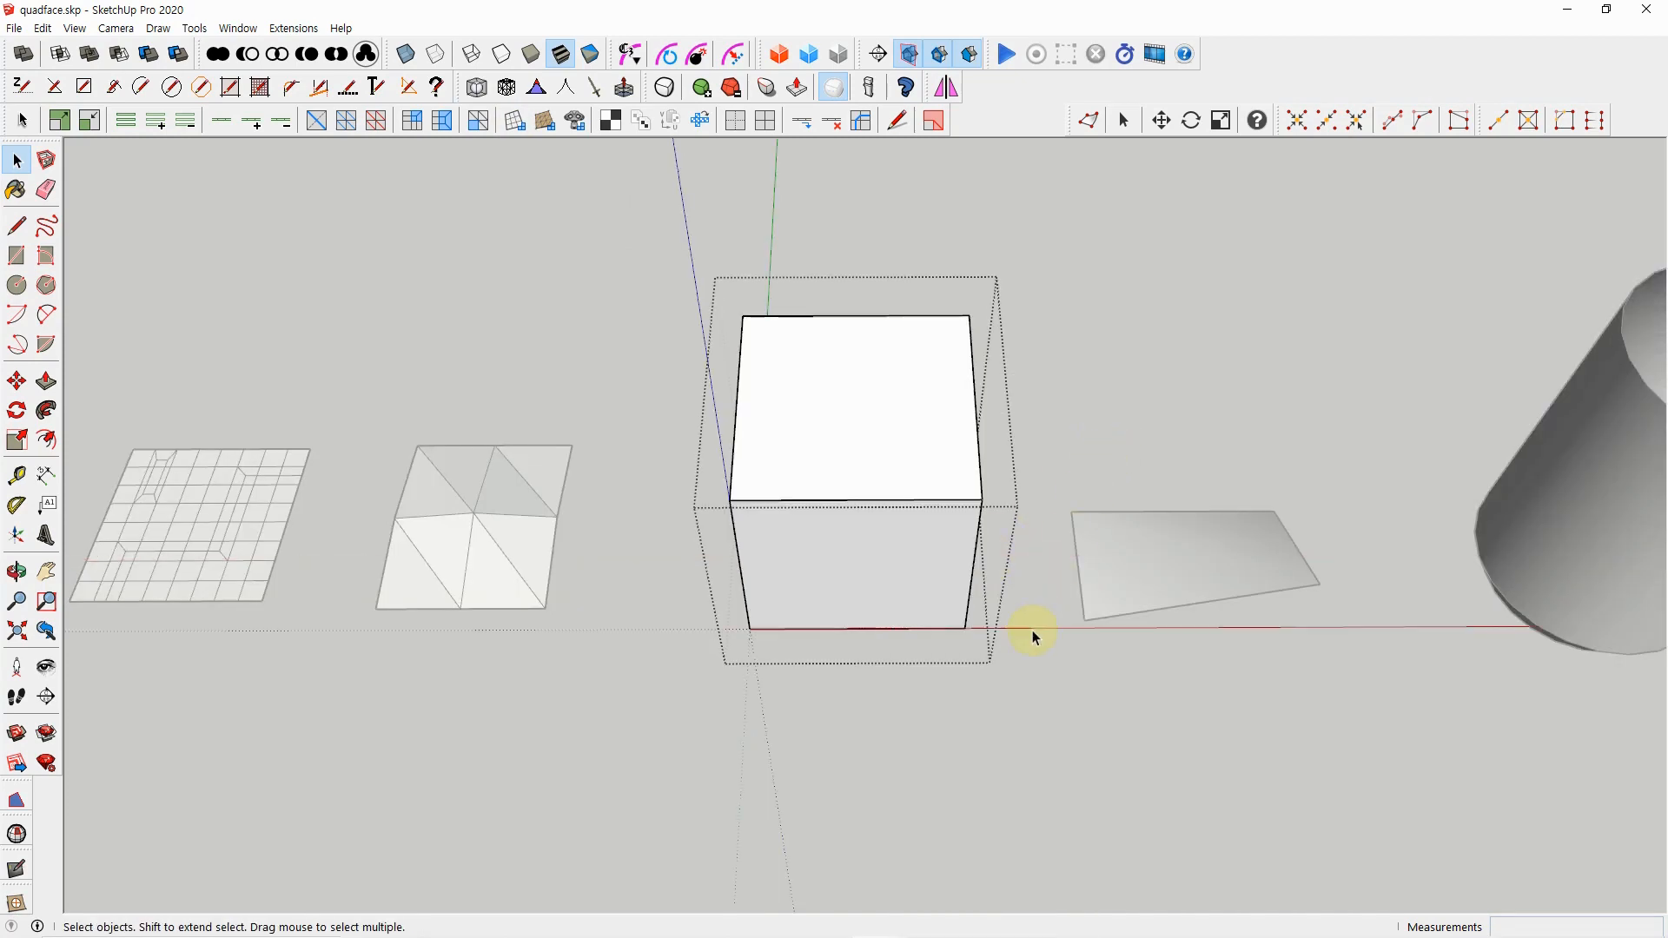
pyautogui.click(1032, 631)
pyautogui.scroll(-3, 1032, 632)
pyautogui.moveTo(1026, 633); pyautogui.dragTo(917, 599, button='middle')
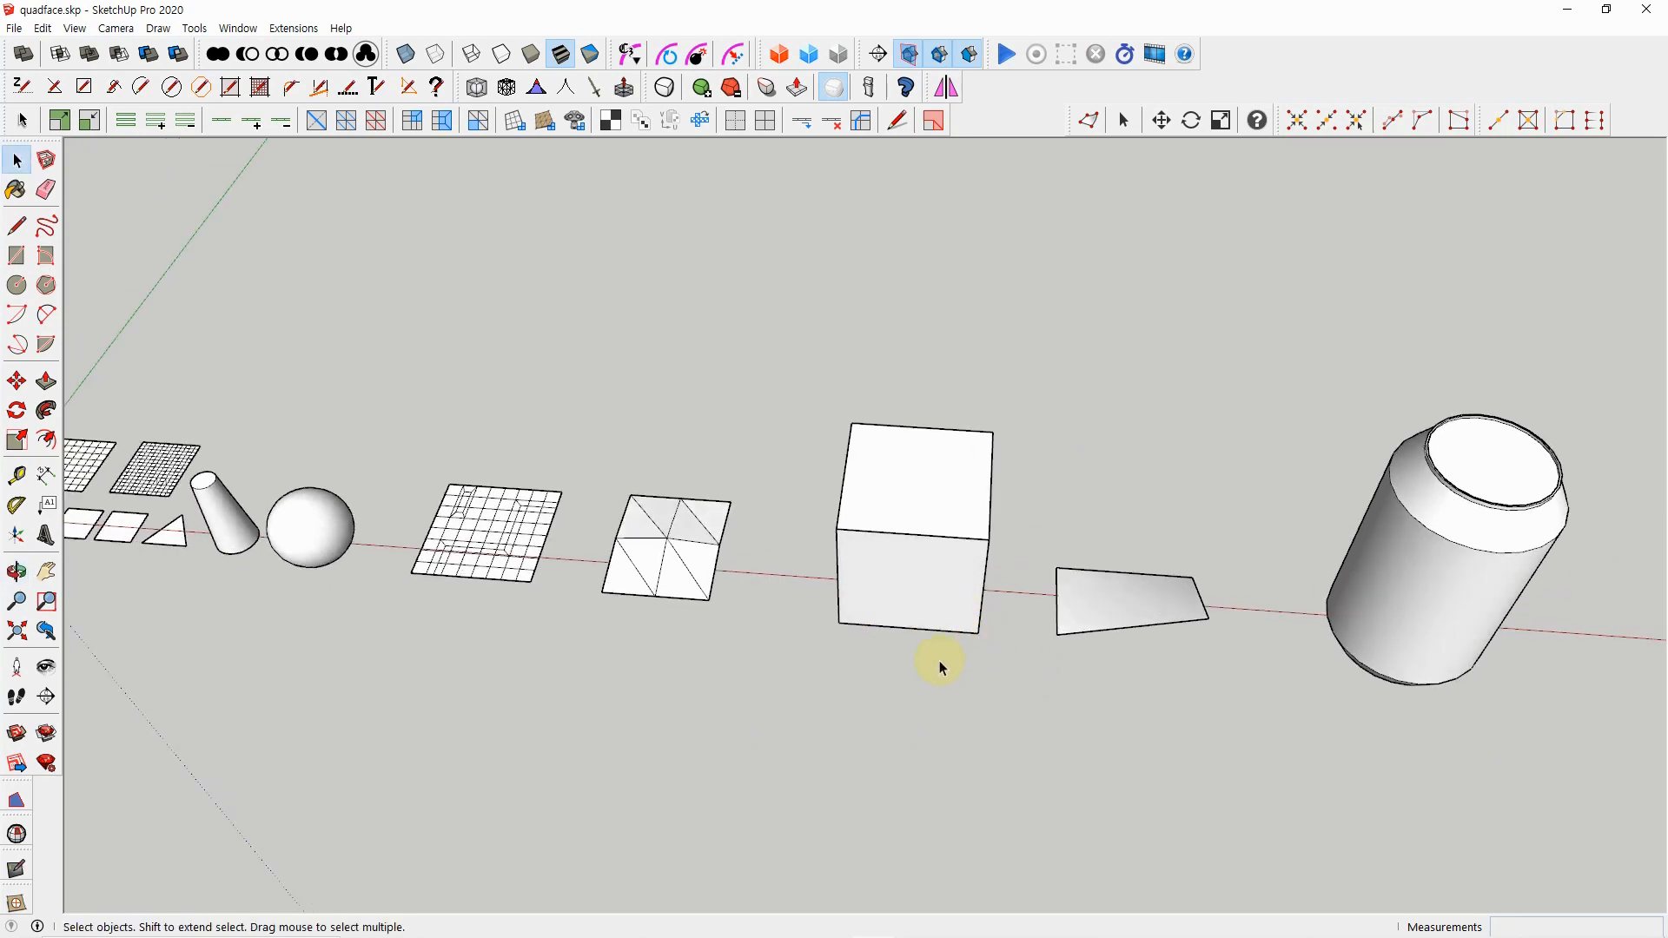